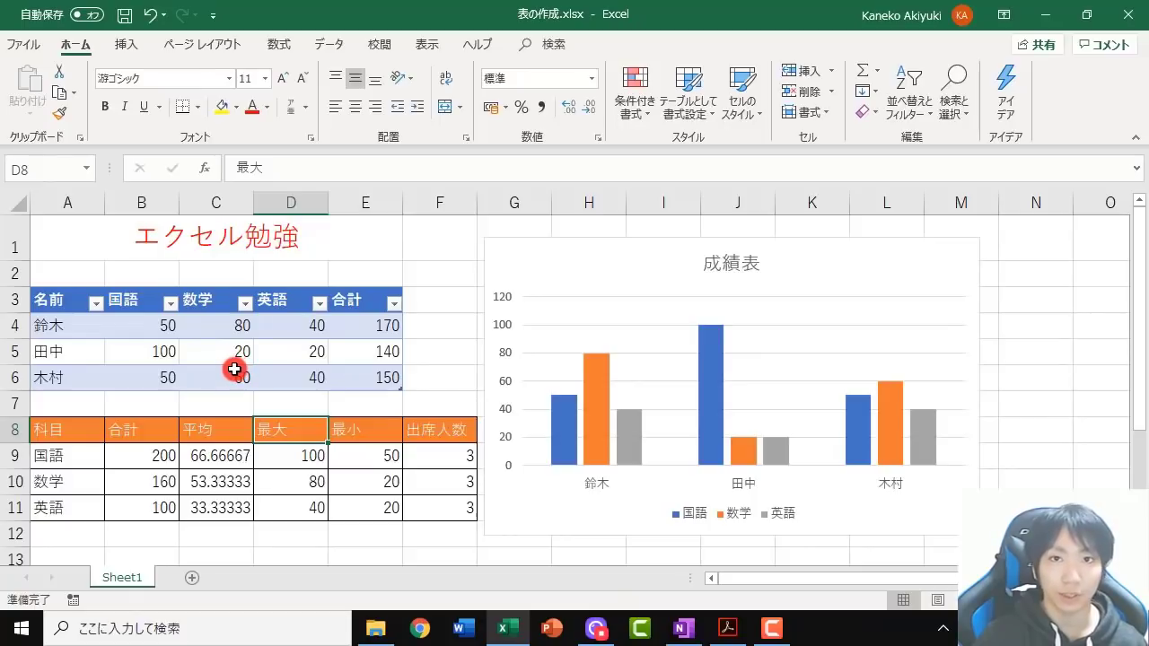
Change 田中's 数学 score in C5 to 100 to watch totals and chart update, then close 表の作成.xlsx
click(232, 360)
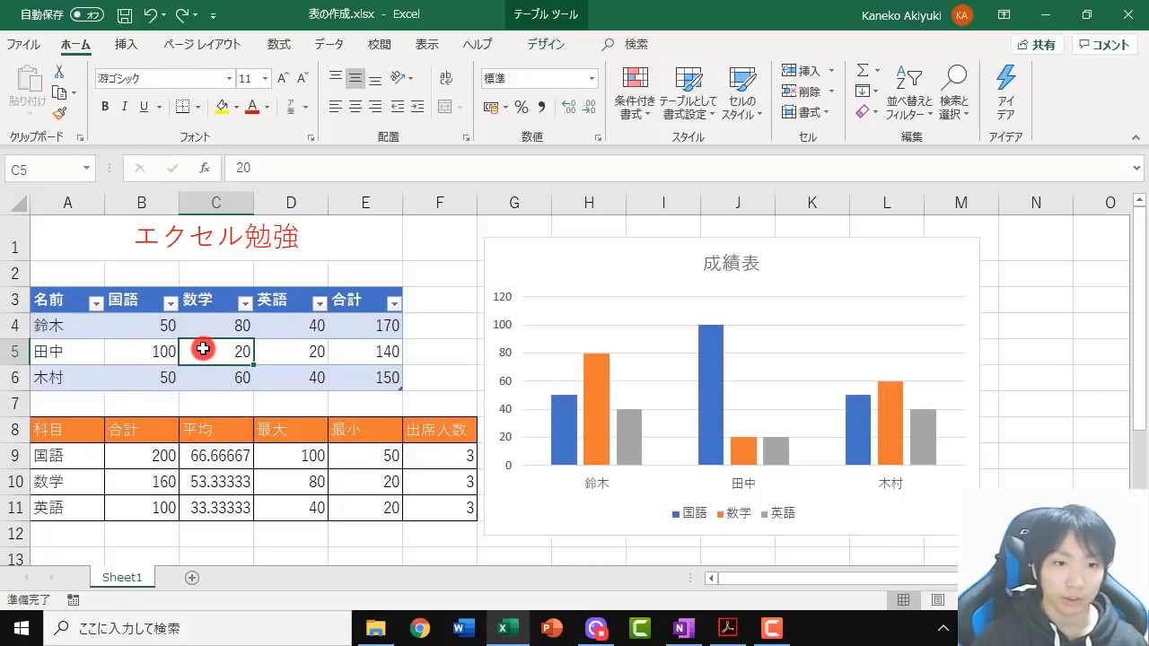
text(100)
key(Return)
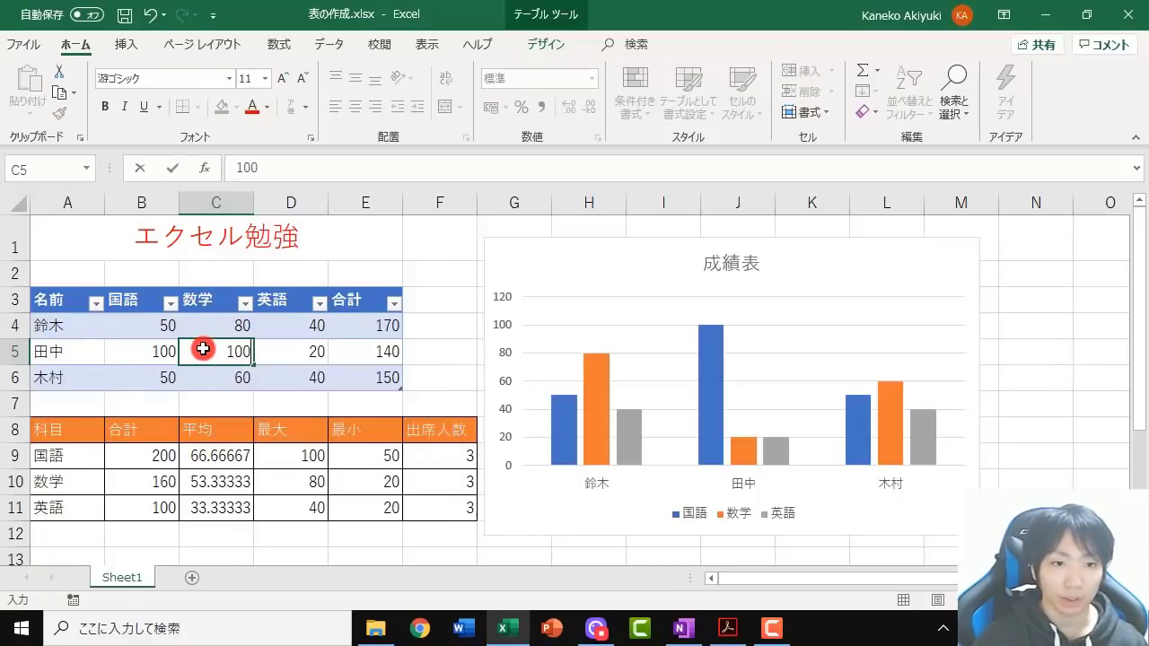
key(Return)
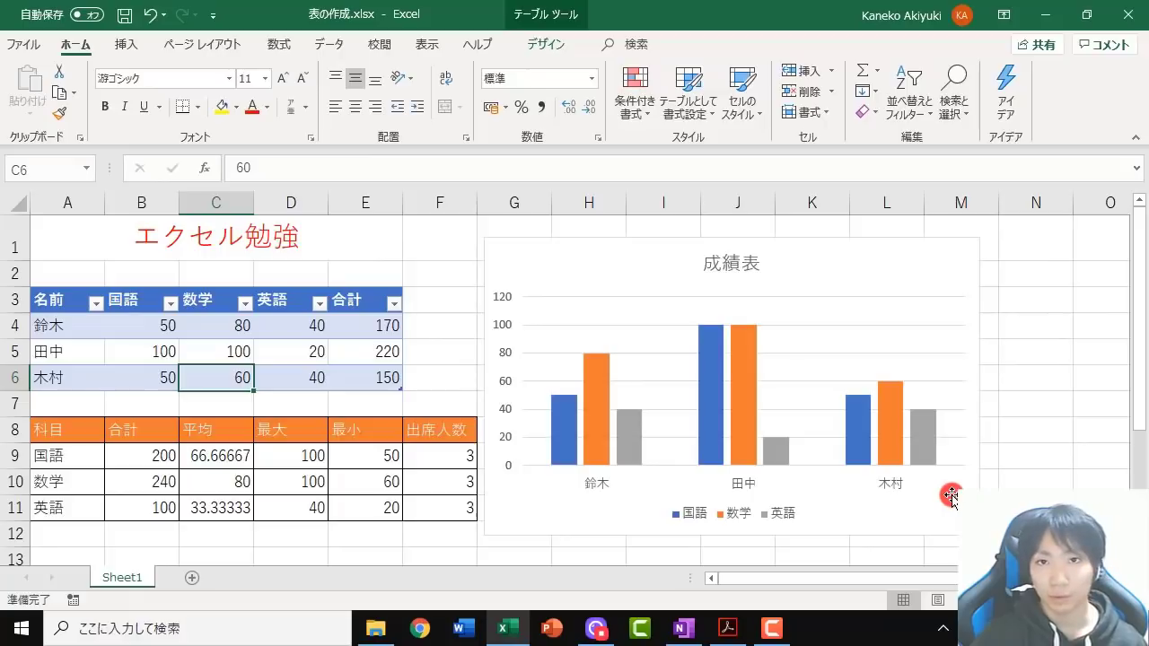
click(418, 325)
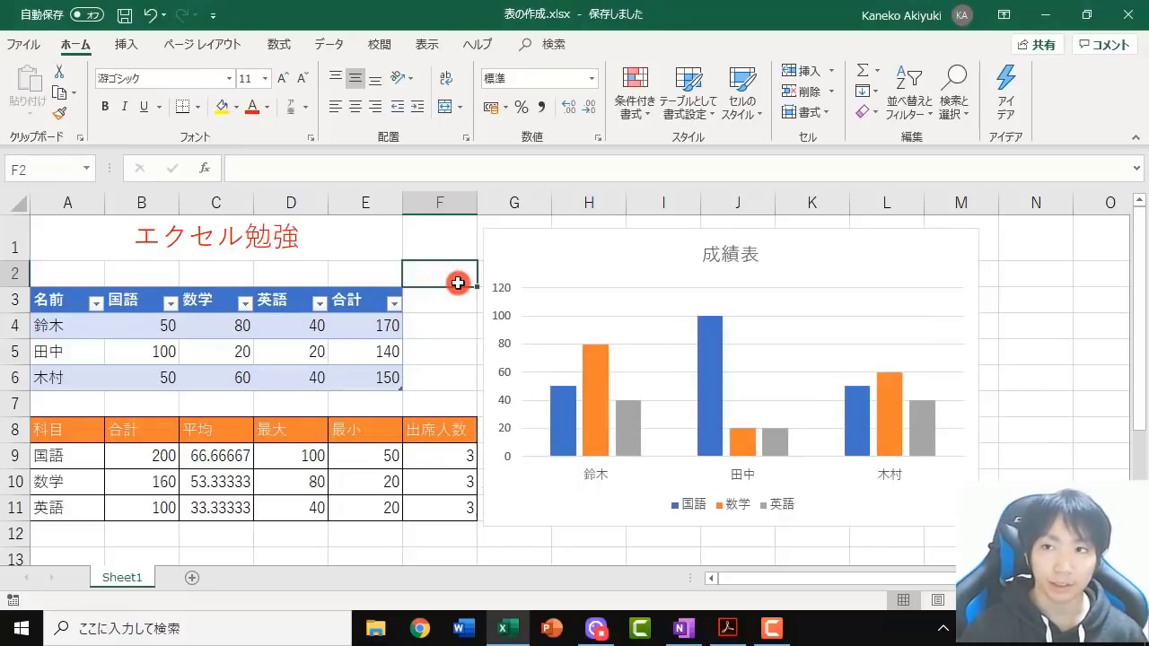
click(1133, 11)
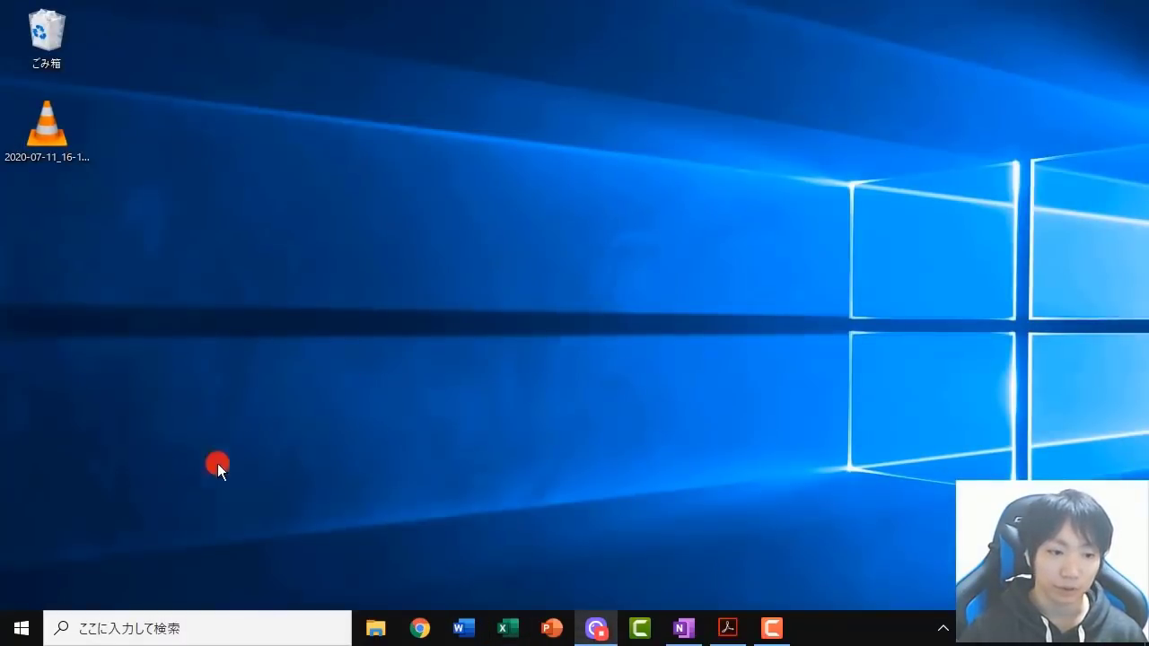
Launch Excel from the Start menu's app list under E and create a blank workbook, Book1
click(25, 627)
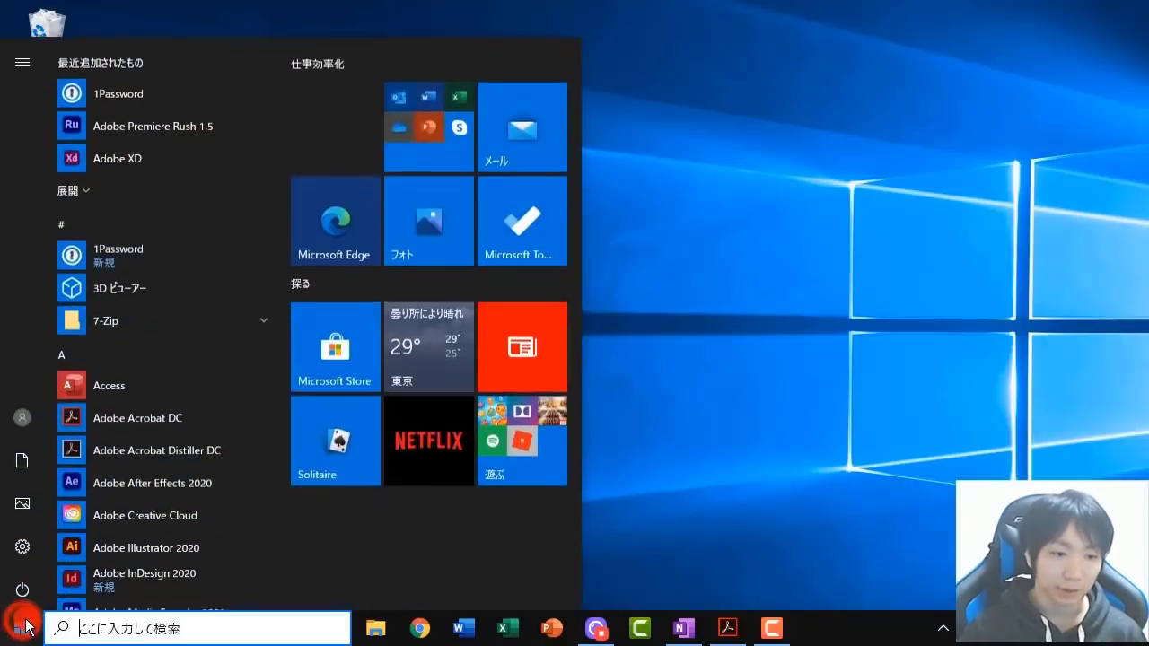
click(65, 354)
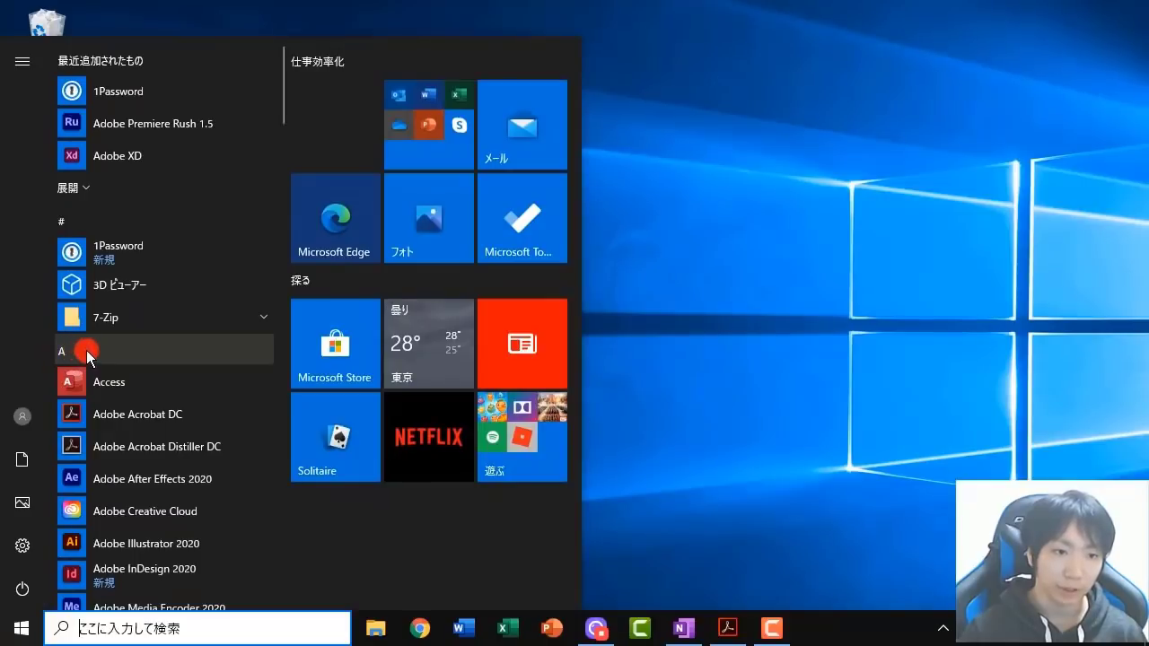
scroll(85, 350, down, 2)
scroll(88, 348, down, 4)
scroll(87, 352, down, 1)
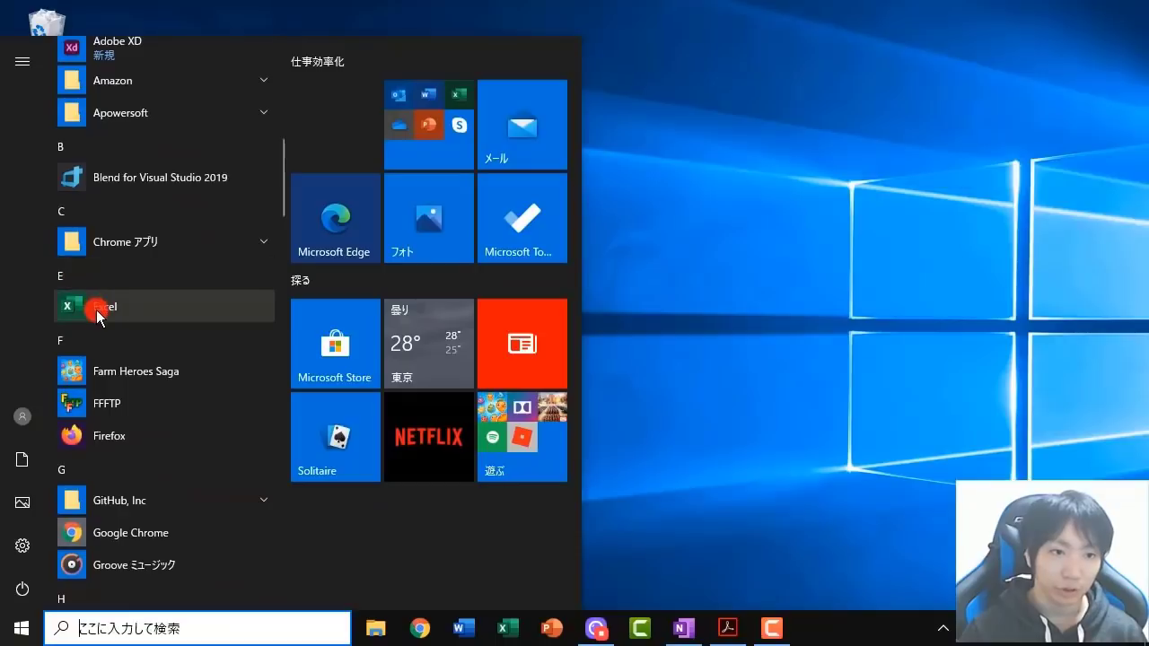
click(93, 309)
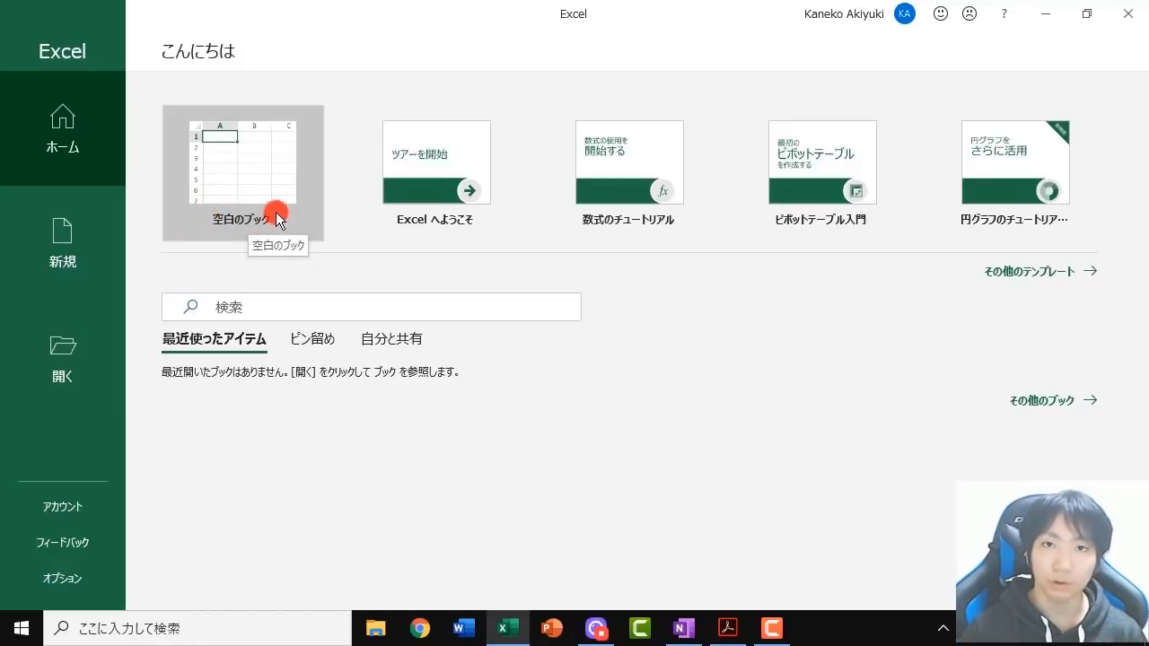
click(256, 171)
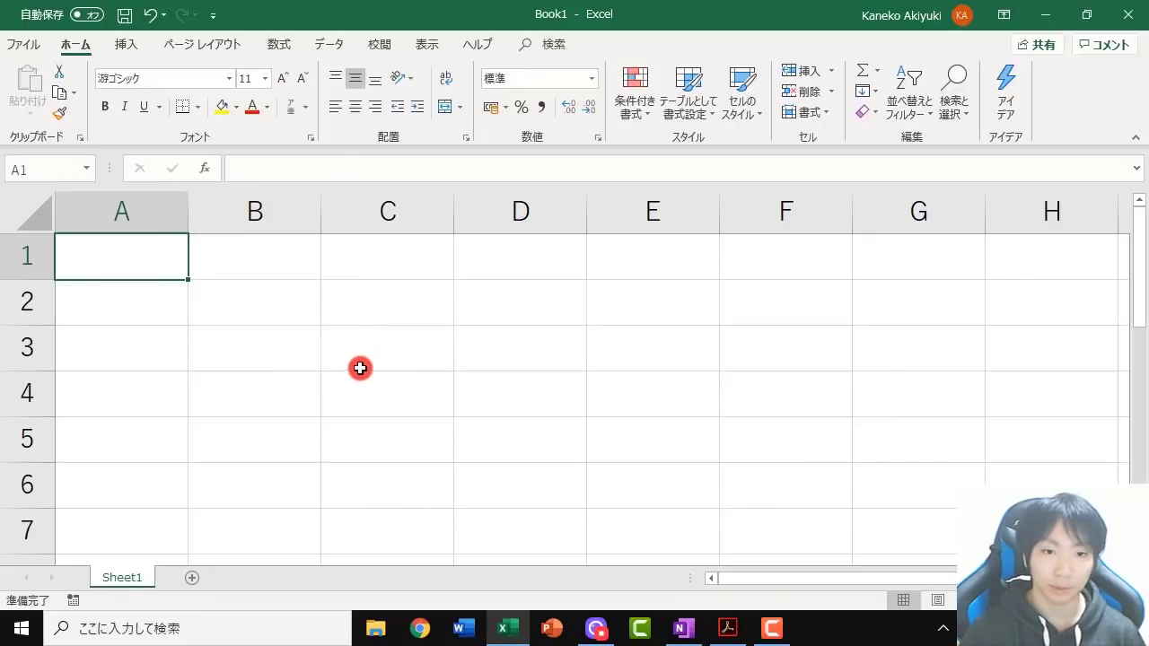
click(264, 344)
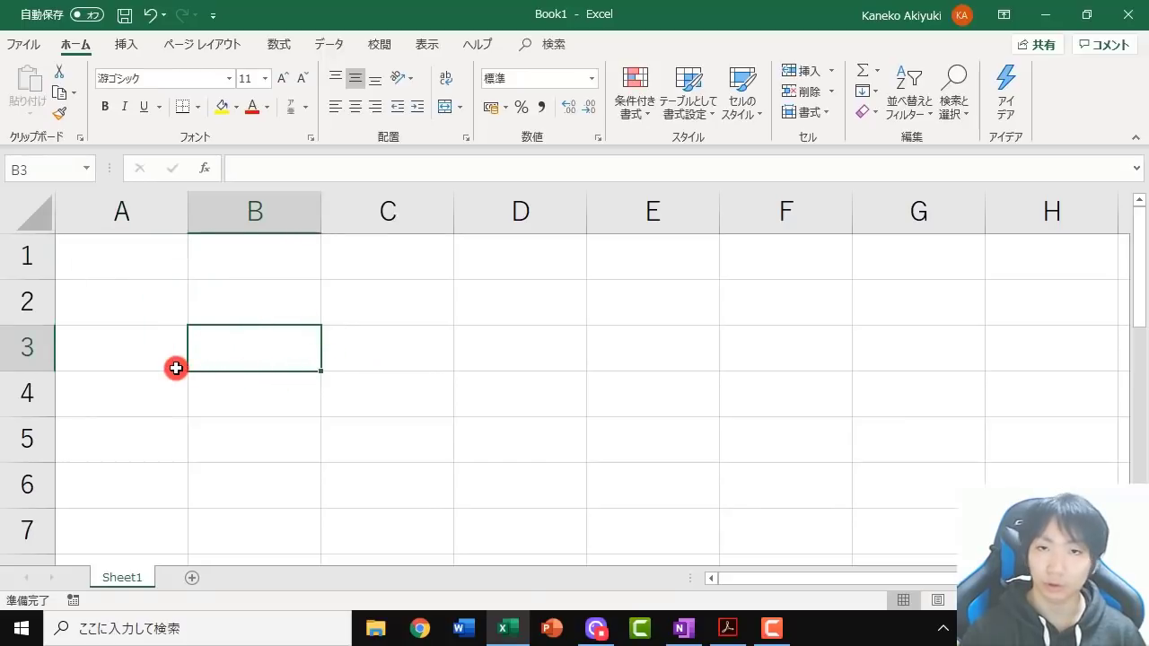
click(507, 306)
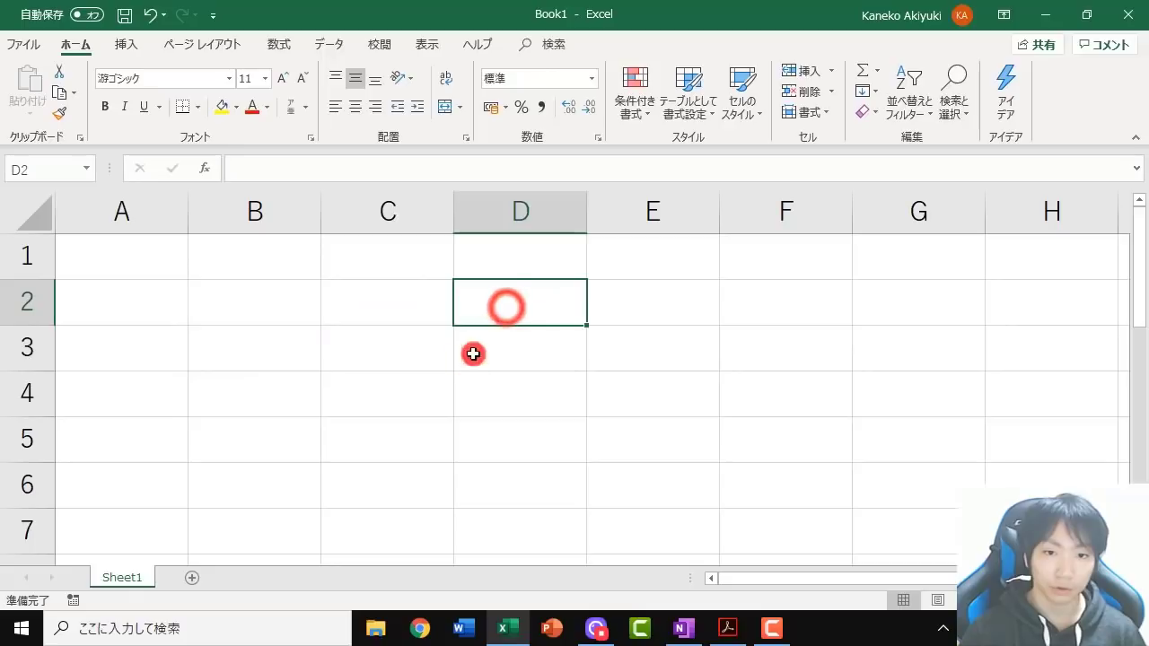
click(412, 396)
click(496, 432)
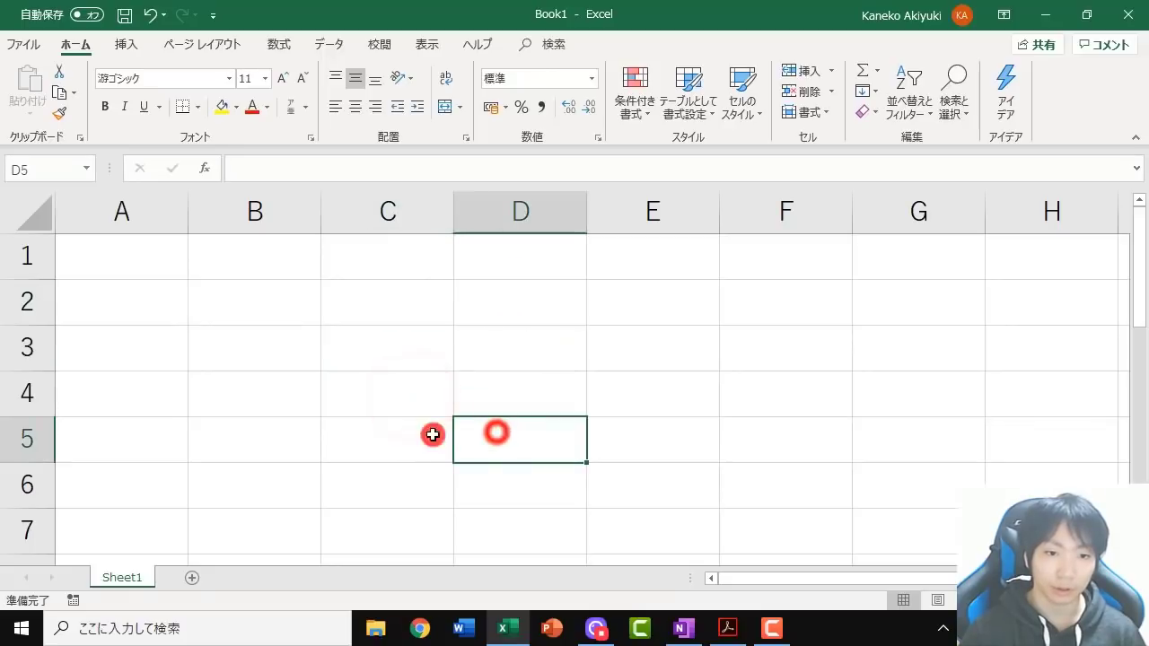
click(281, 439)
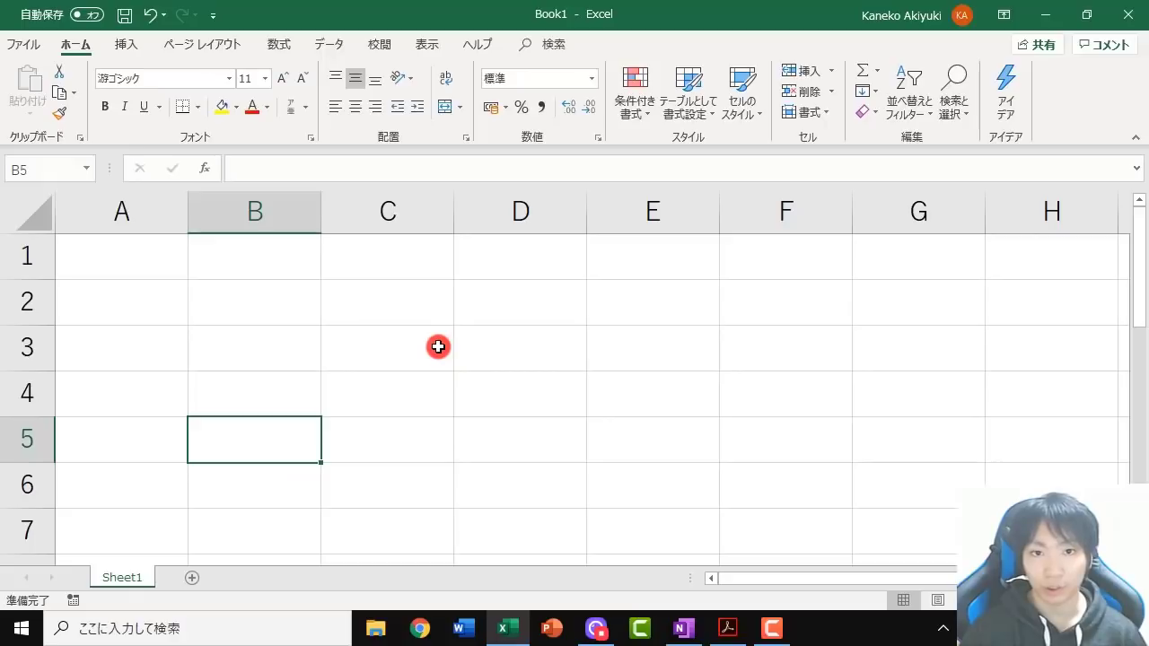
click(423, 348)
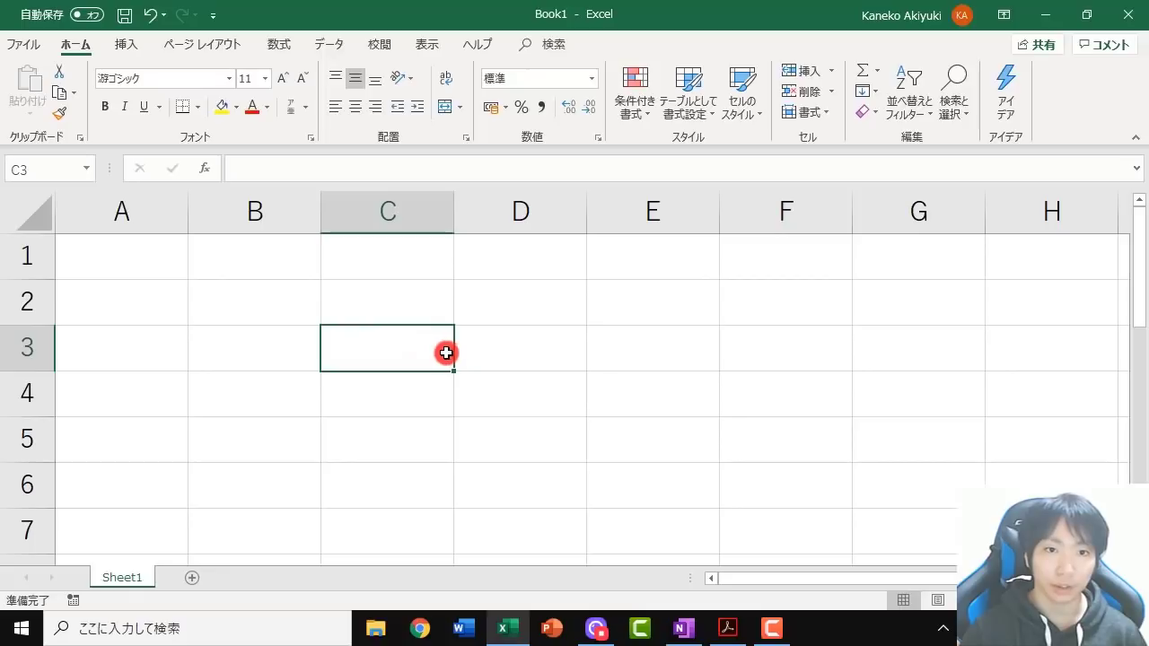
click(364, 350)
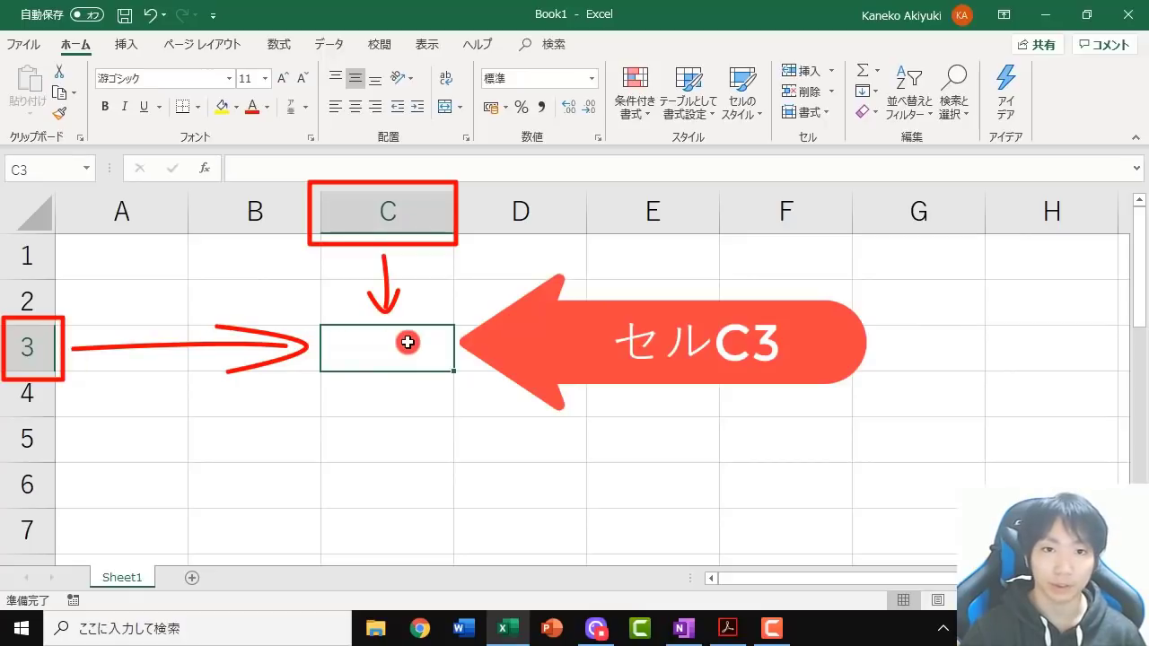
click(271, 440)
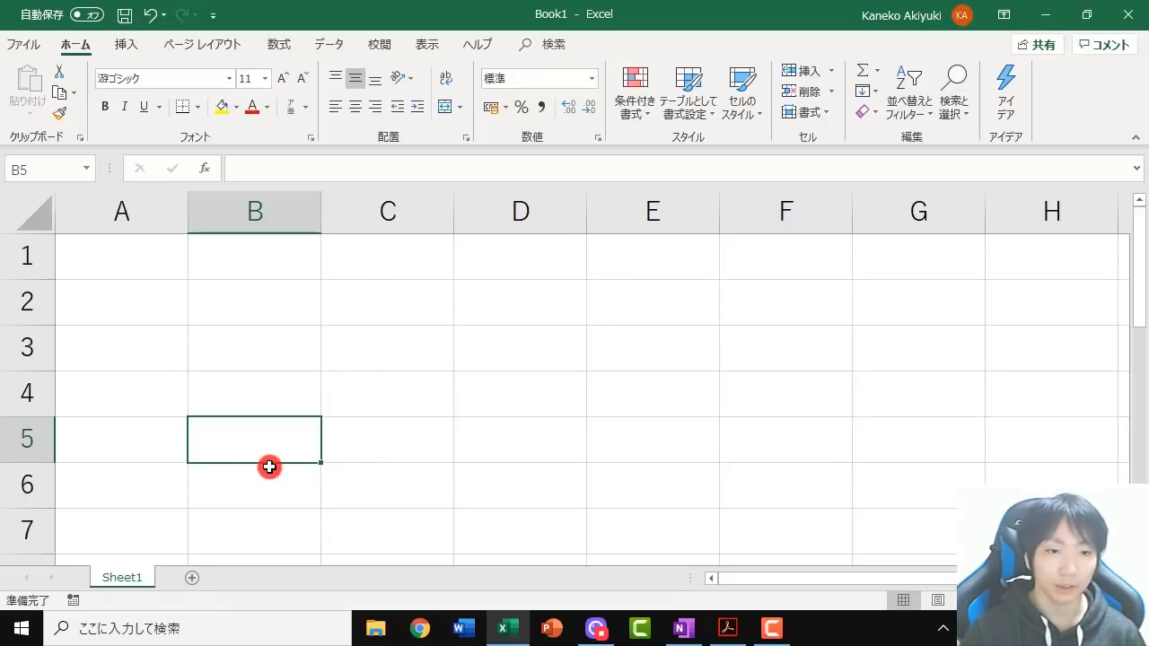
click(531, 350)
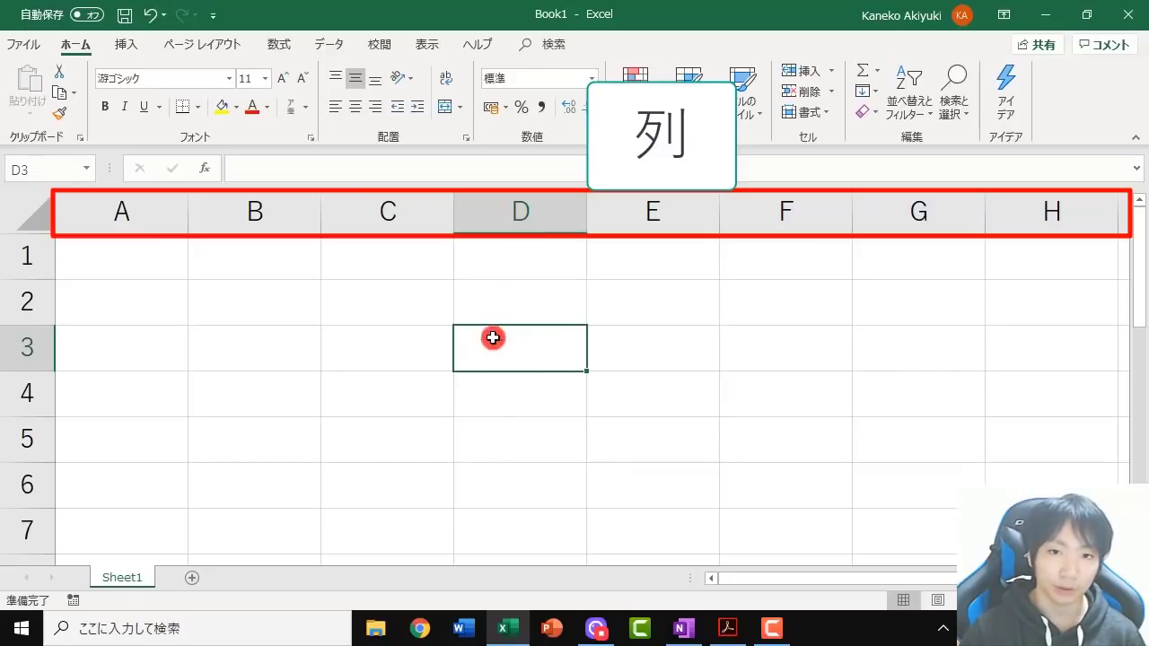
click(511, 215)
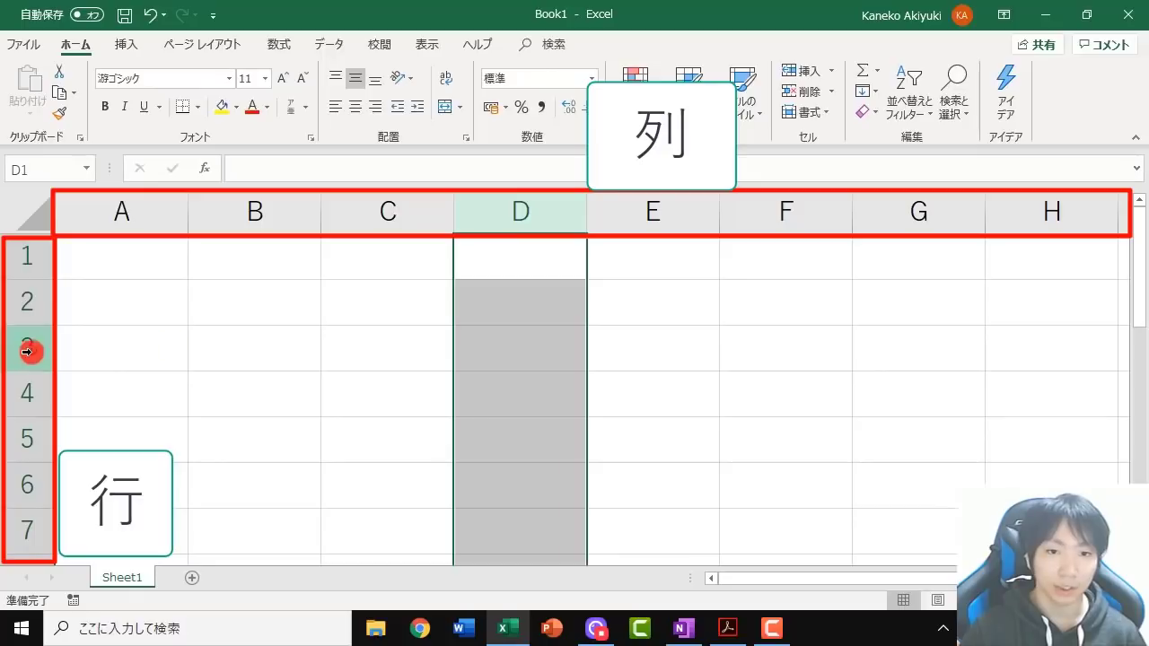
click(493, 345)
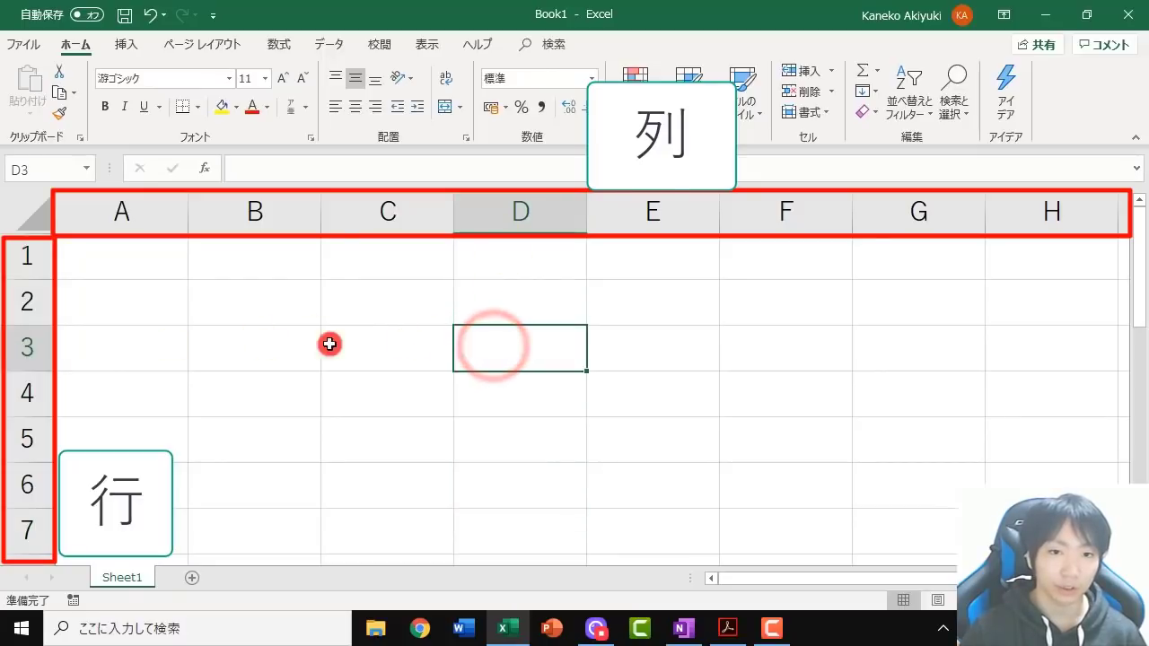
click(34, 346)
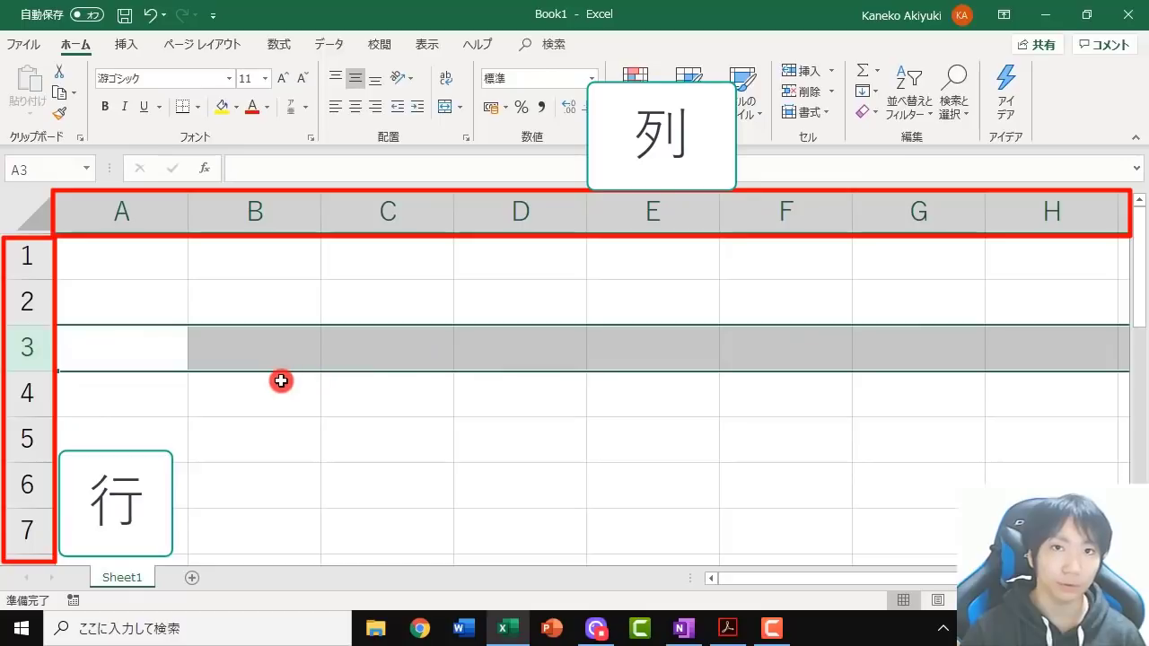
click(528, 212)
click(25, 347)
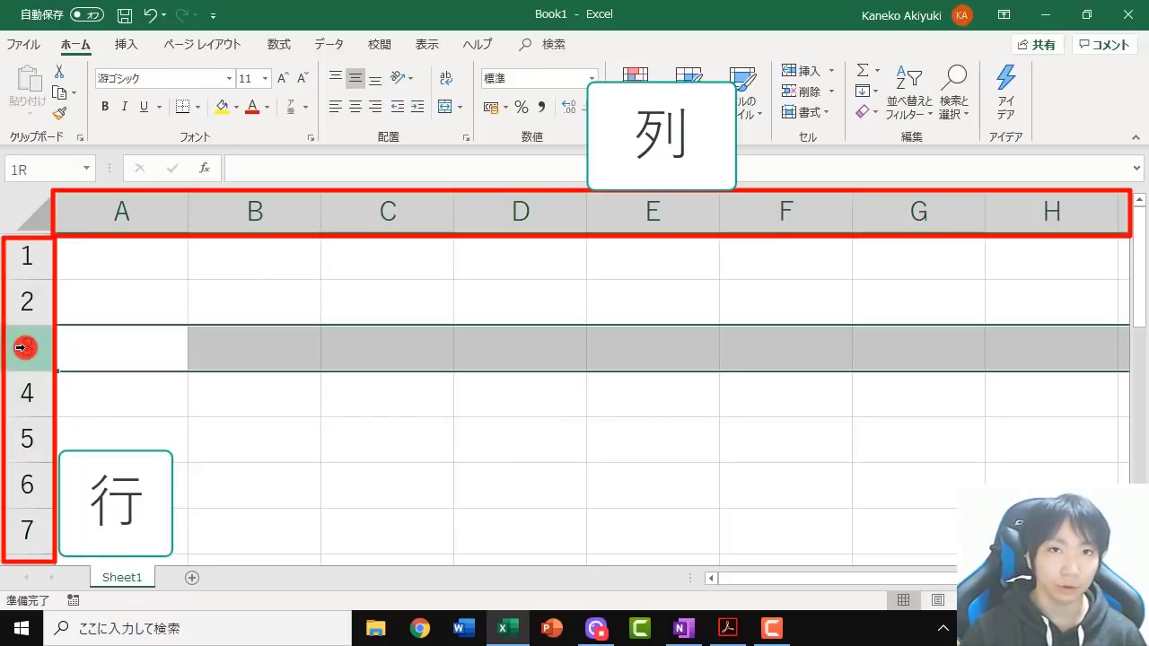
click(25, 352)
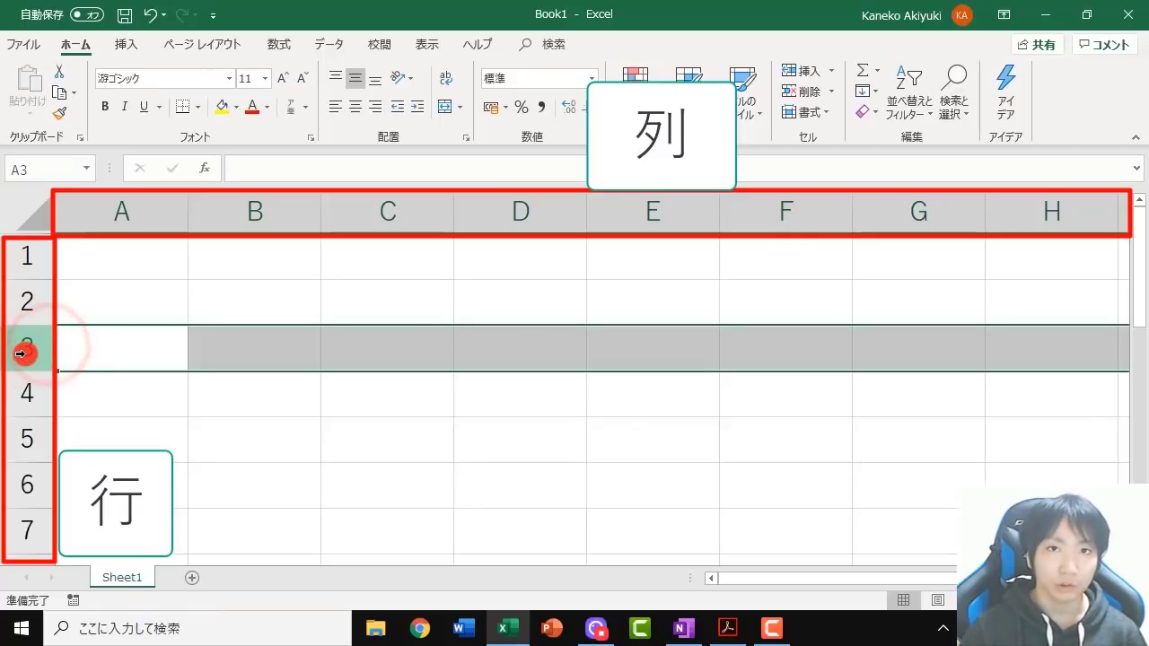
click(533, 392)
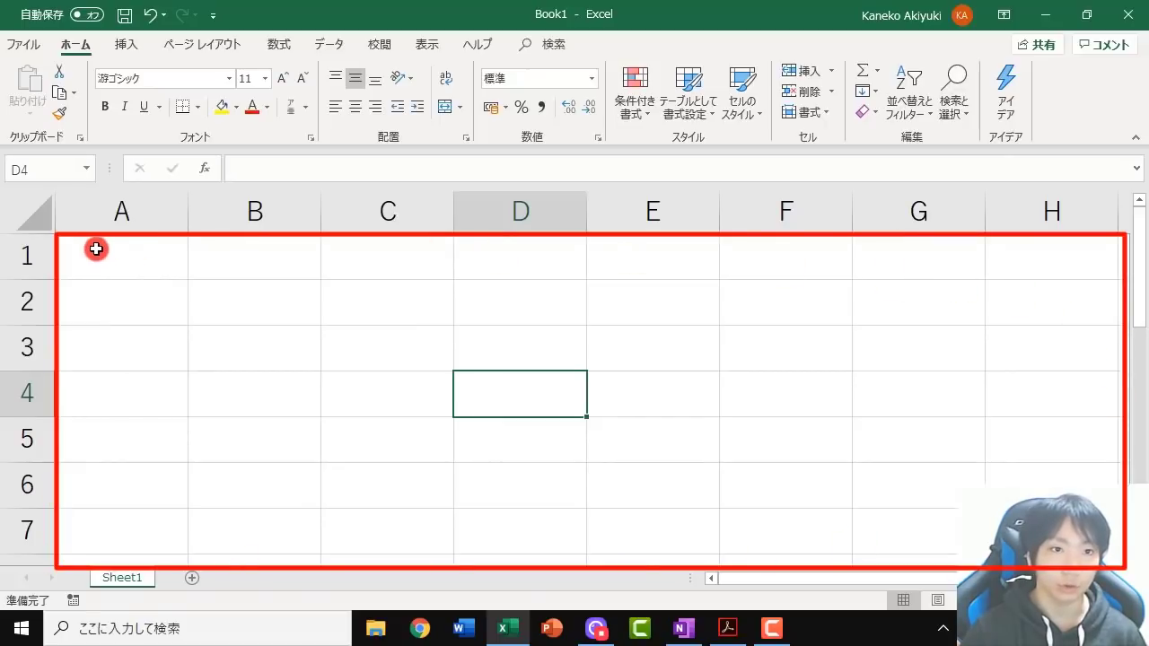
scroll(214, 370, up, 2)
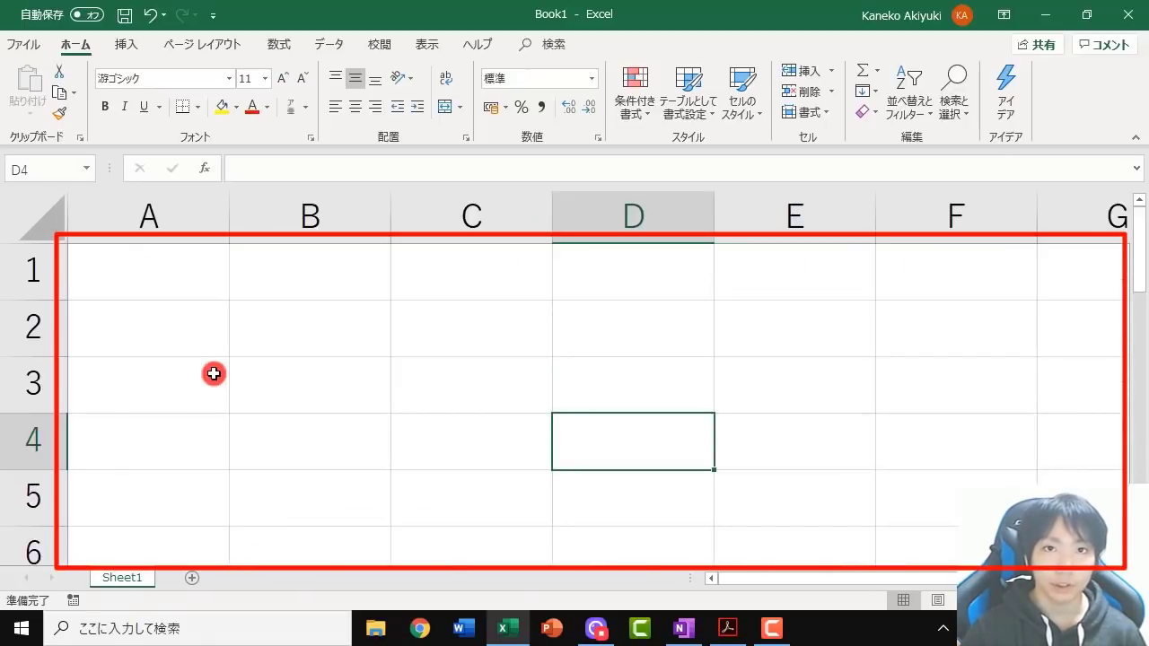
scroll(214, 373, down, 2)
scroll(214, 373, down, 2)
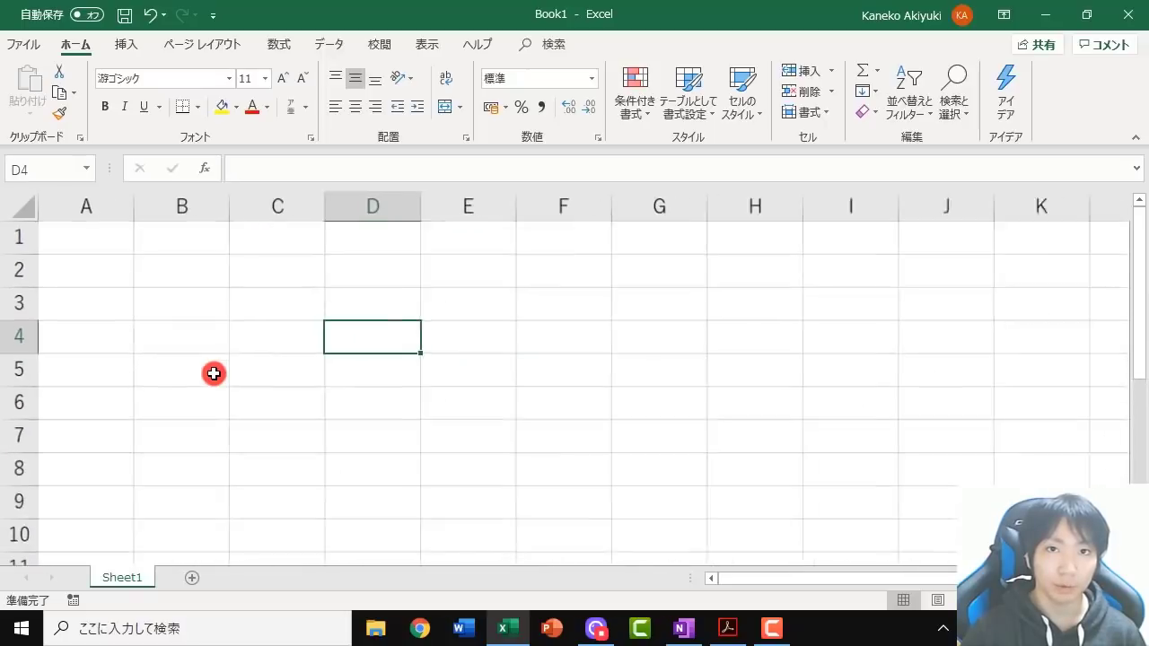
scroll(213, 374, down, 3)
scroll(213, 374, down, 2)
scroll(212, 373, down, 3)
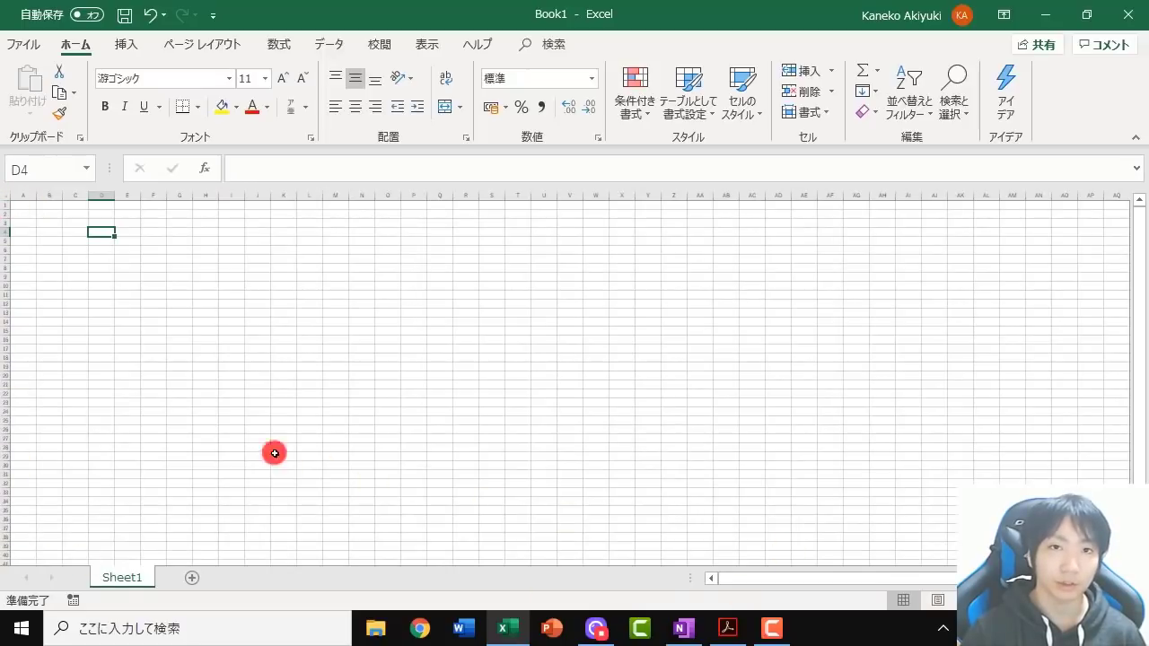
scroll(108, 275, up, 2)
scroll(185, 302, up, 2)
scroll(203, 323, up, 1)
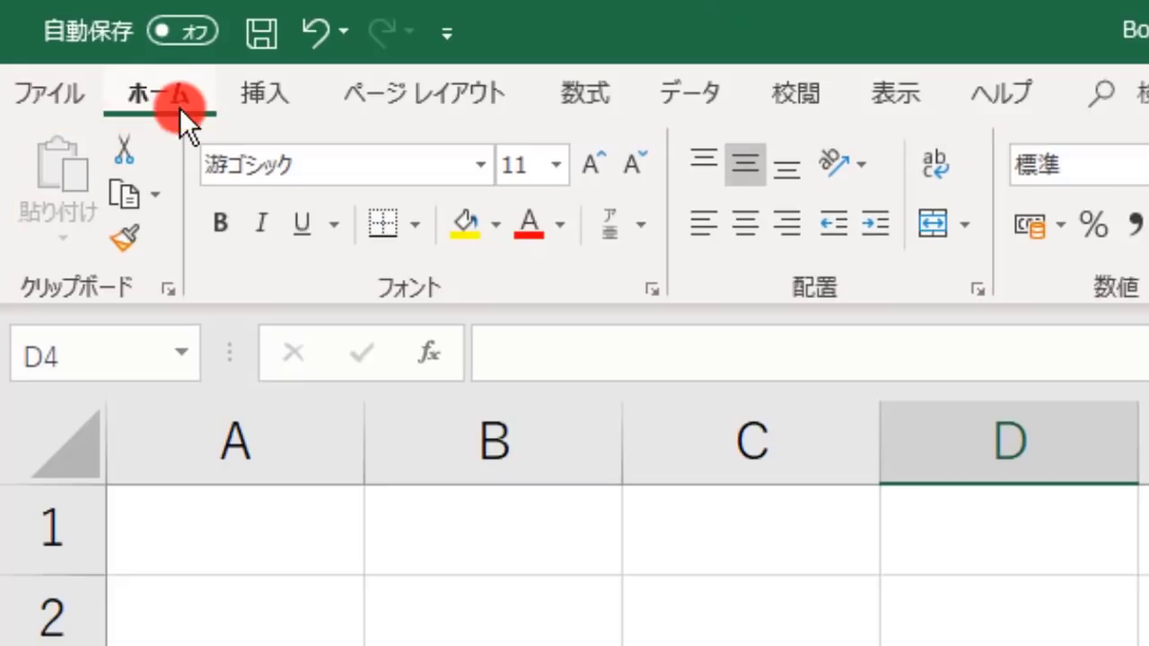
Switch between the Insert, Page Layout and Home ribbon tabs to compare their commands
click(257, 94)
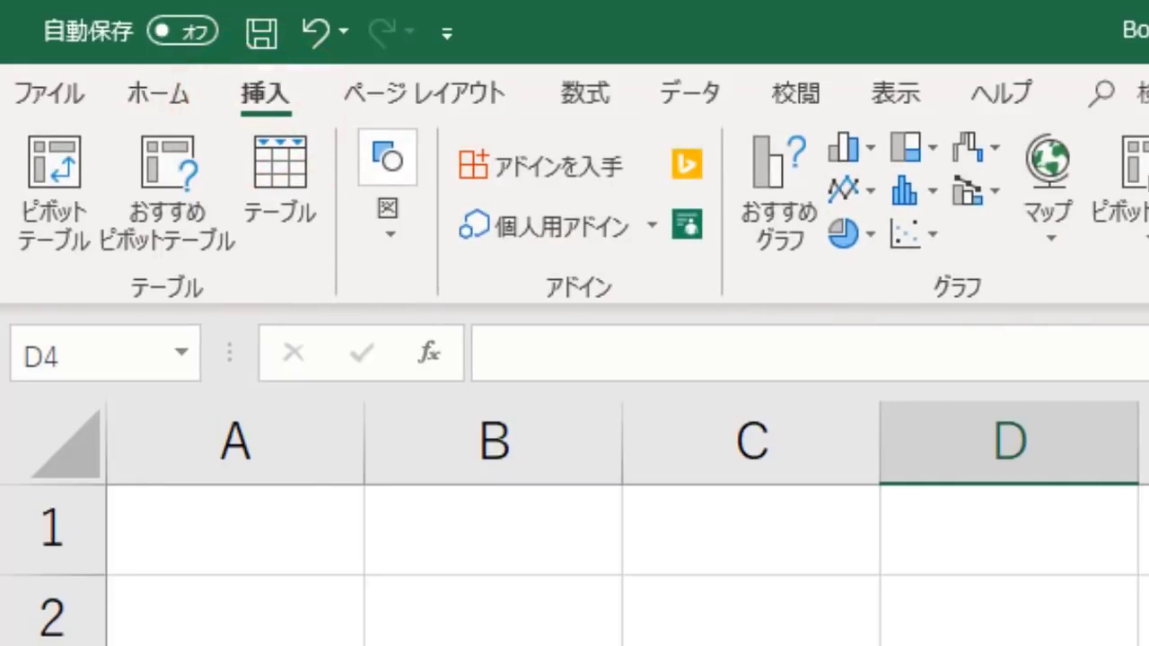
click(415, 77)
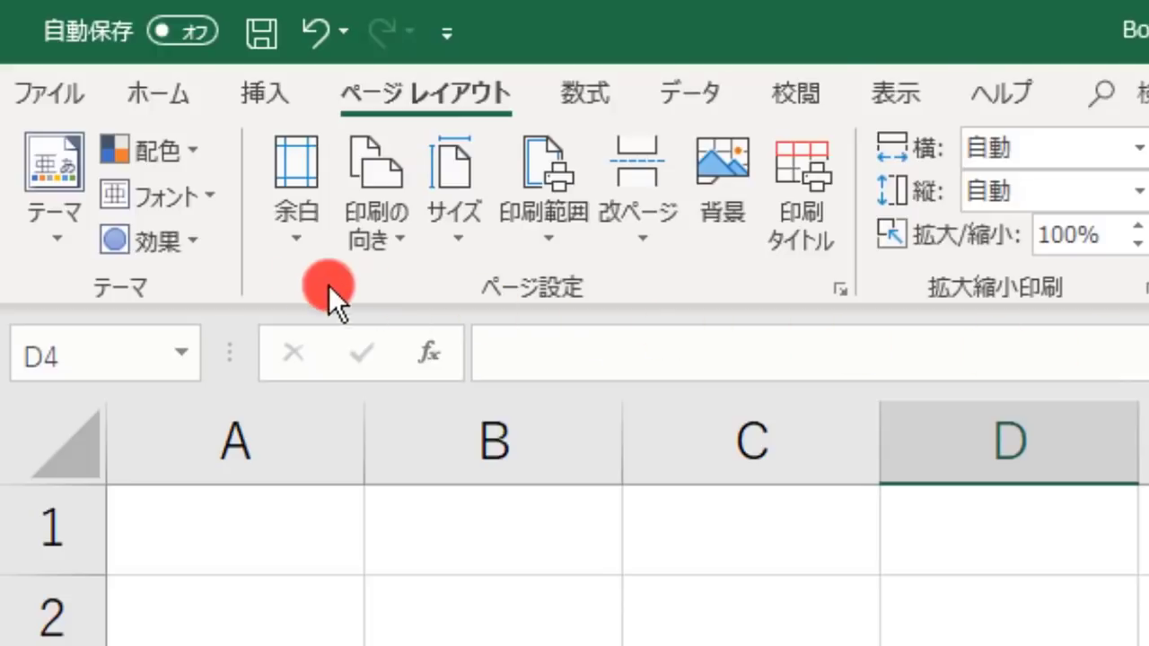
click(193, 104)
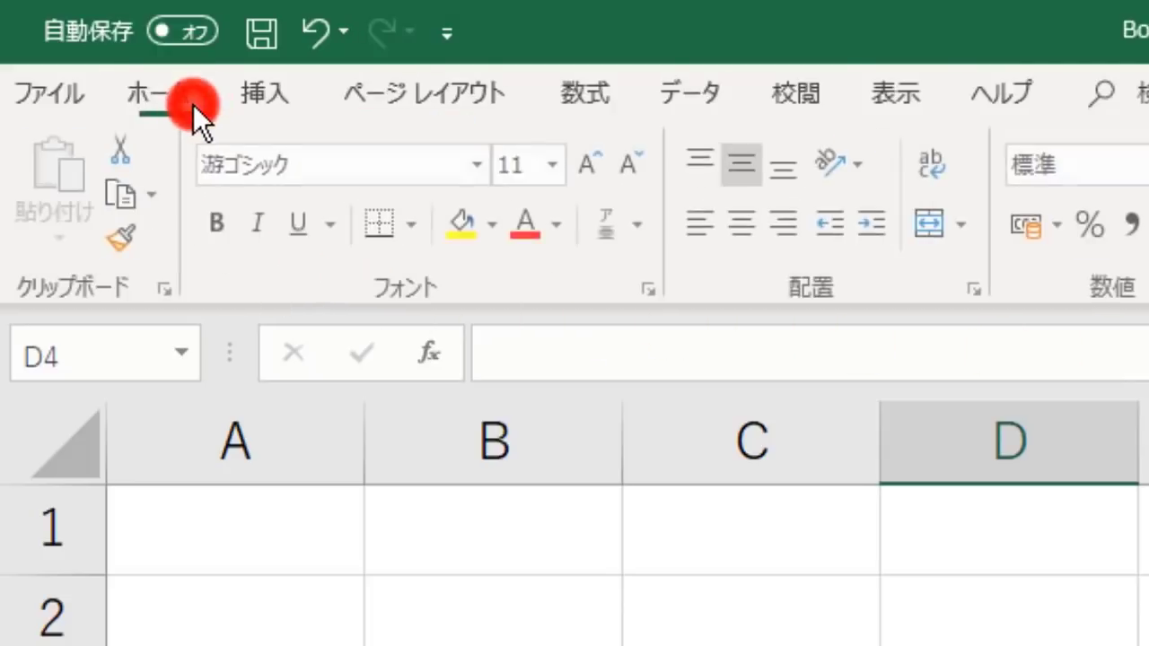
click(285, 89)
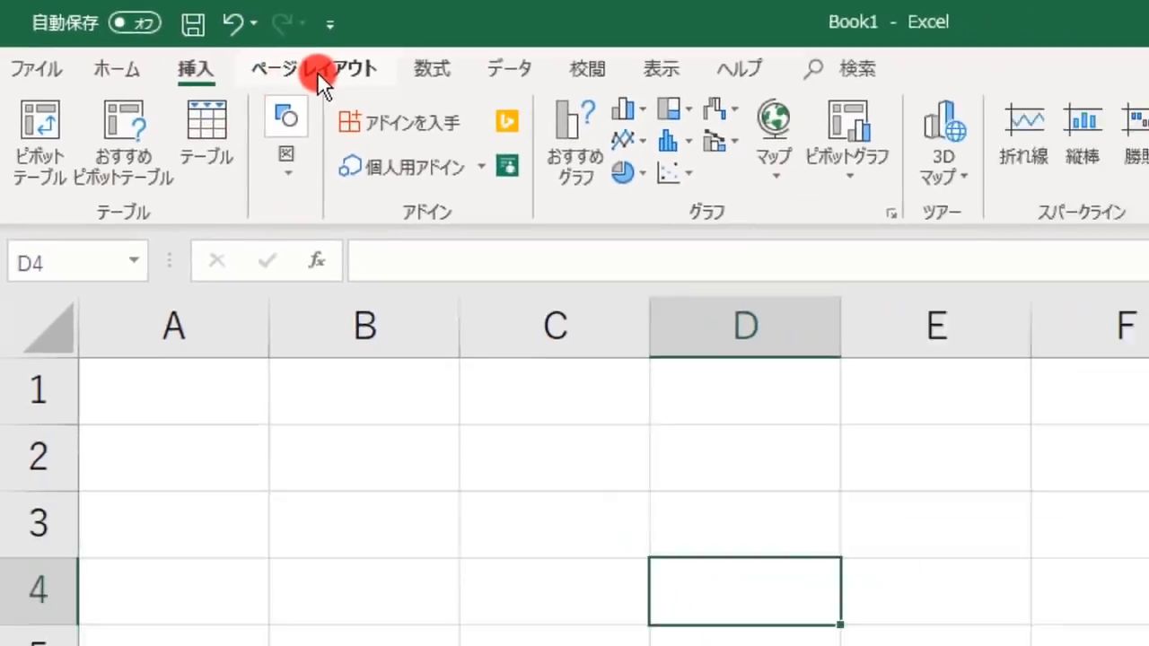
click(430, 97)
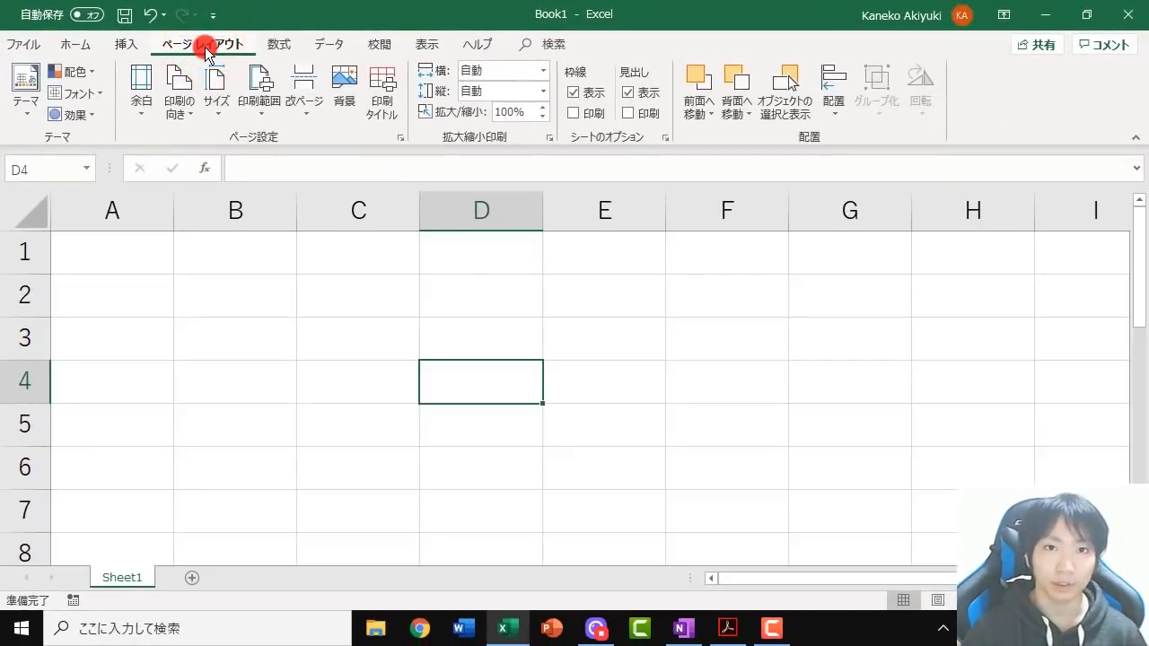
click(123, 47)
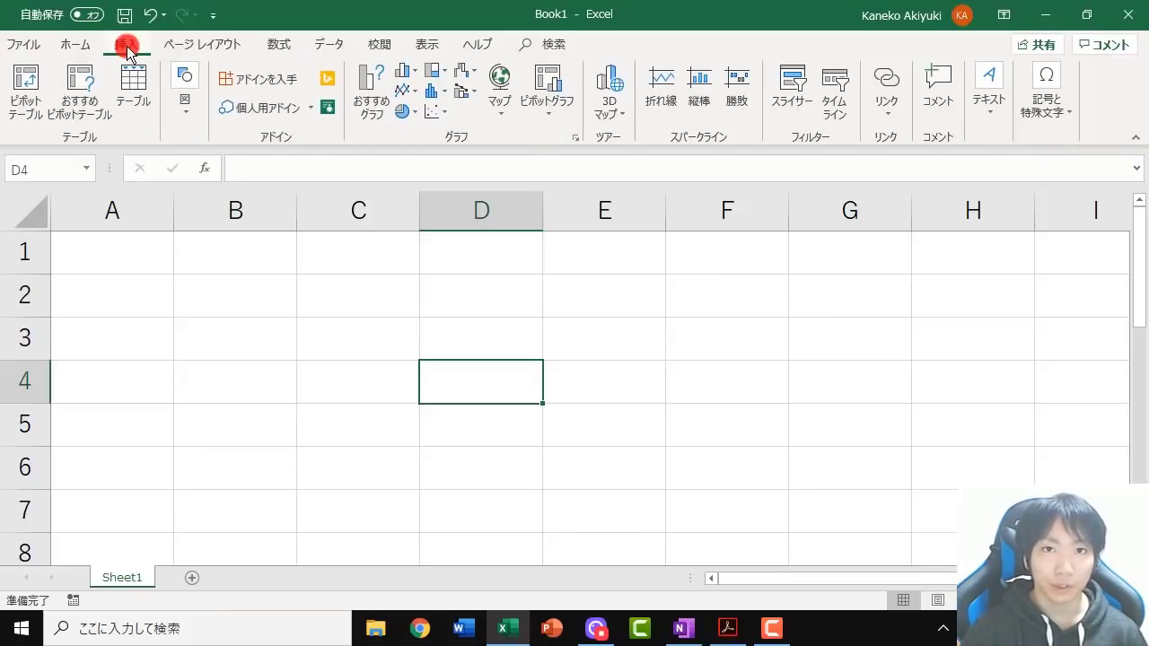
click(82, 46)
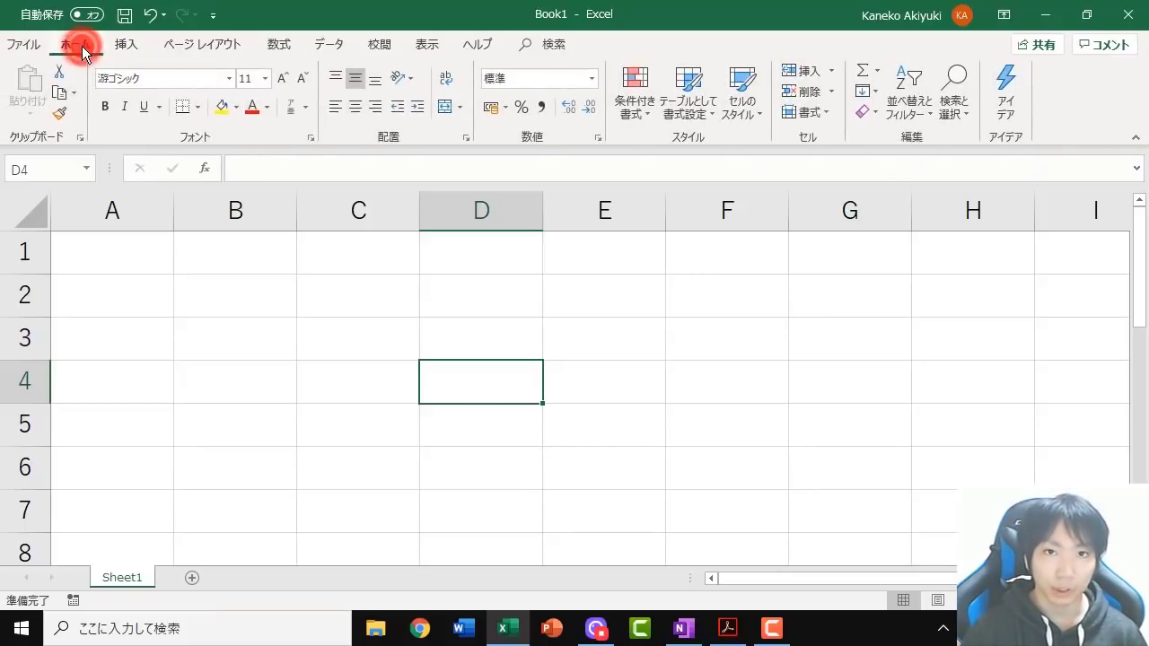
click(126, 46)
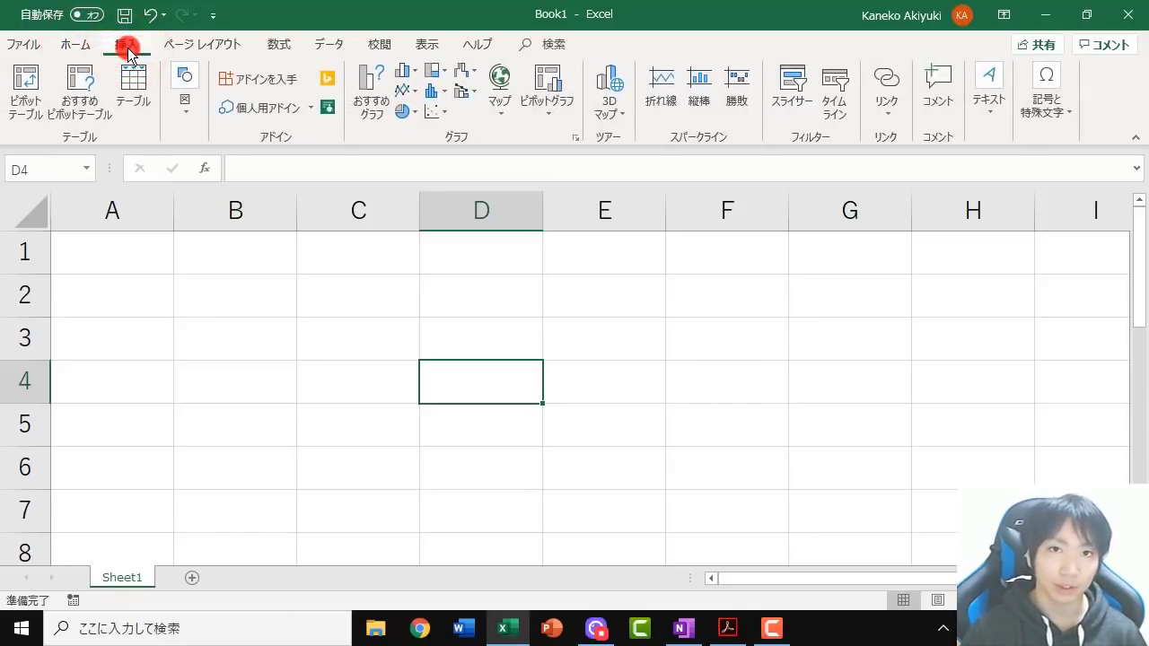
click(162, 47)
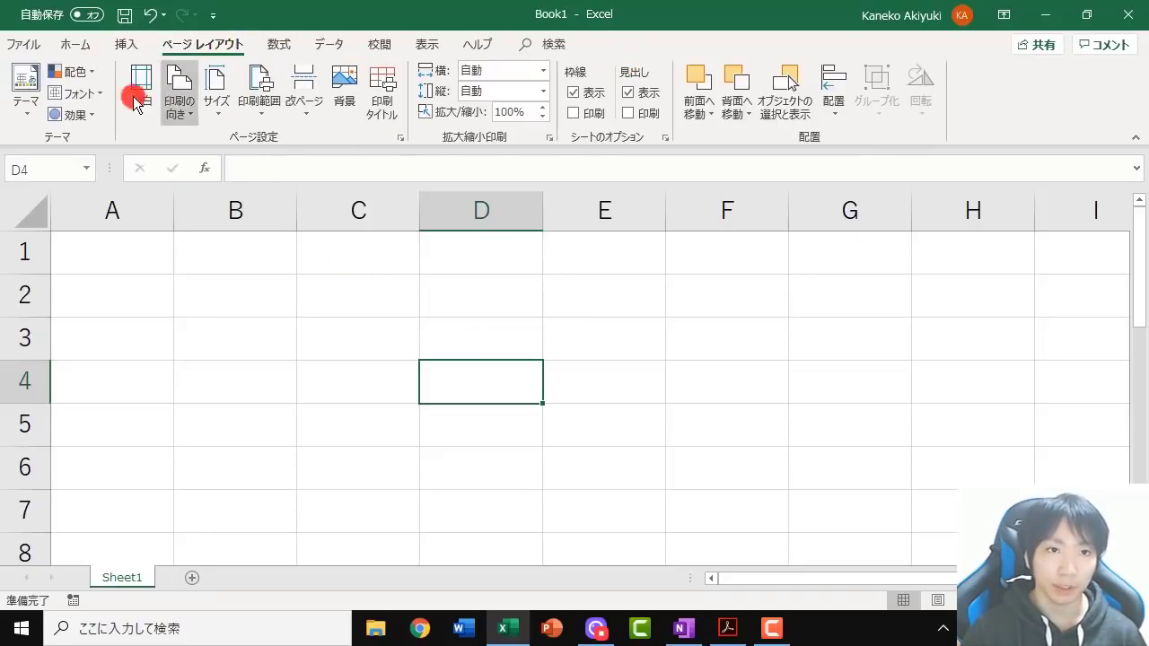
Collapse the ribbon, then pin the Home tab's commands permanently open again
click(315, 328)
click(320, 300)
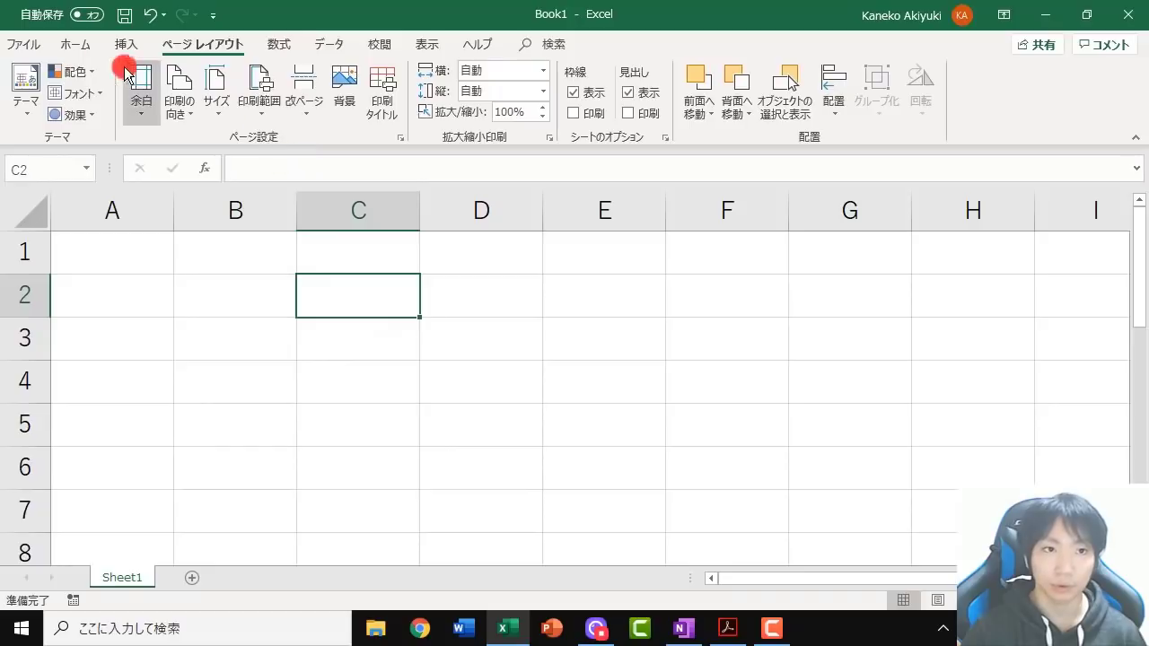
click(81, 45)
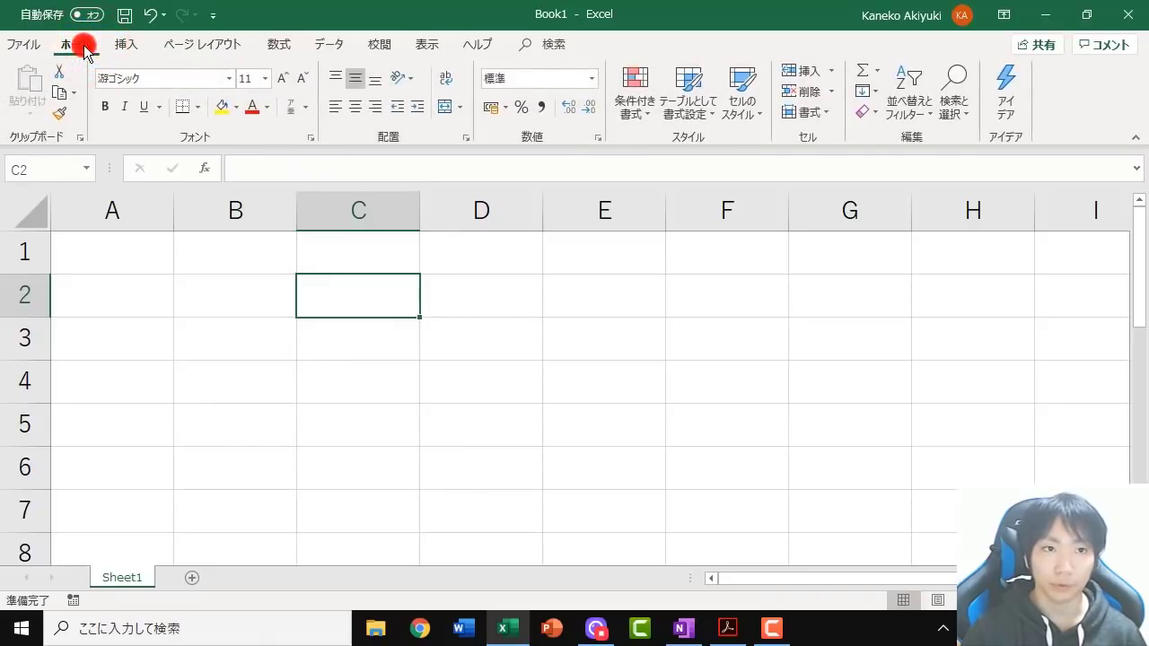
double_click(84, 47)
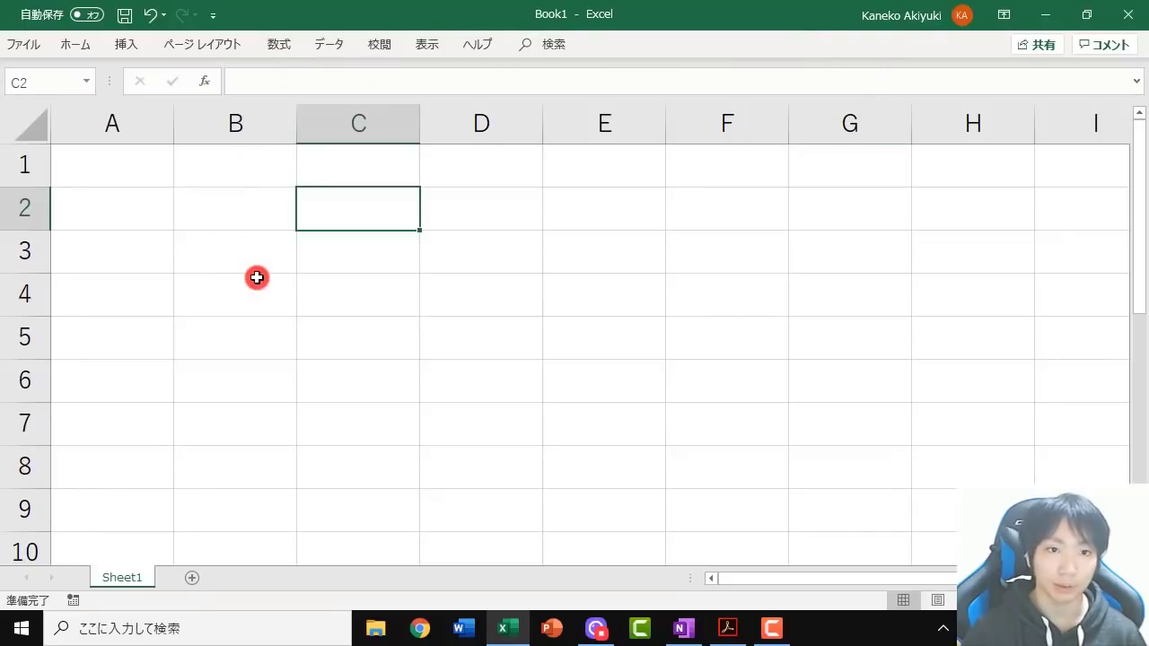
click(84, 47)
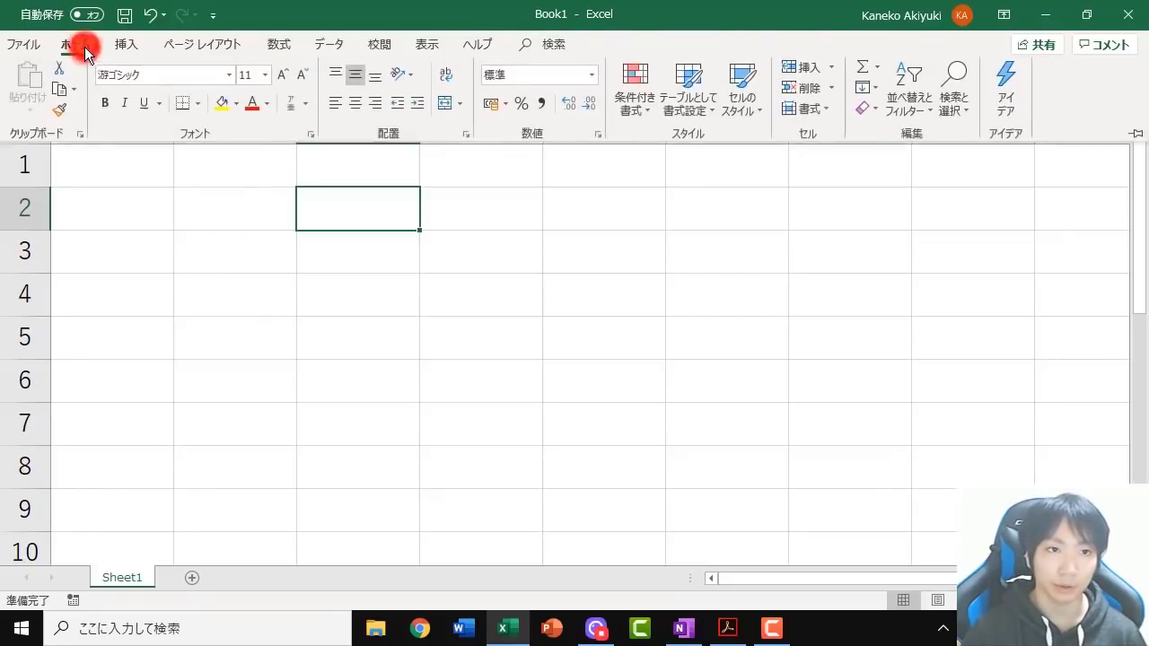
click(272, 307)
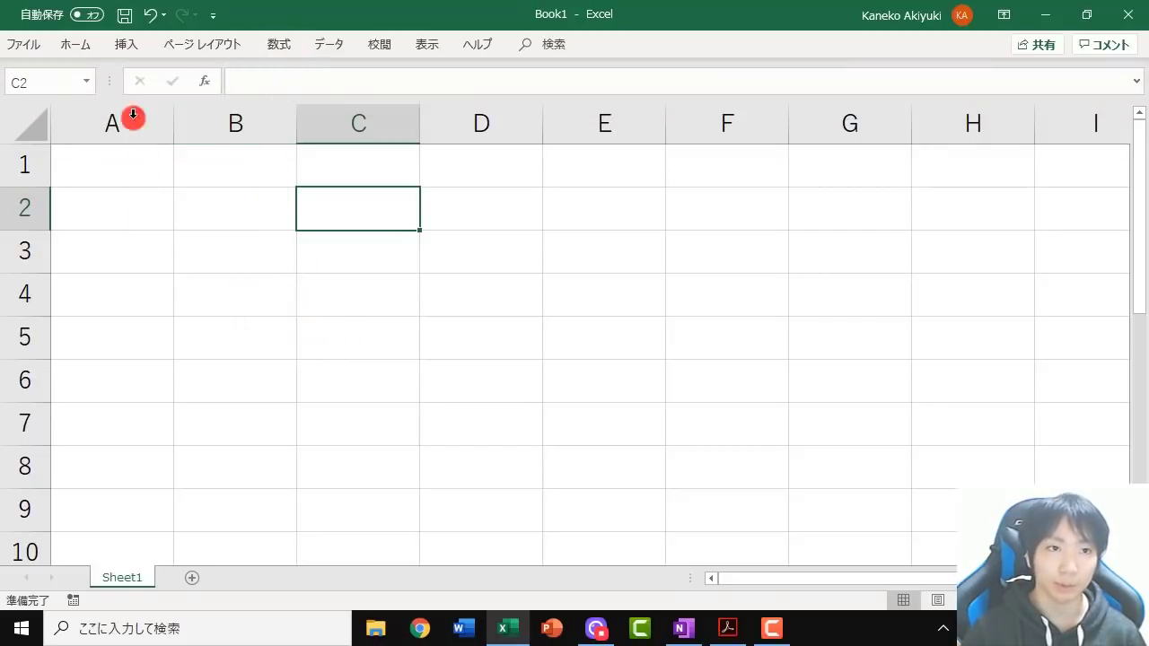
double_click(75, 49)
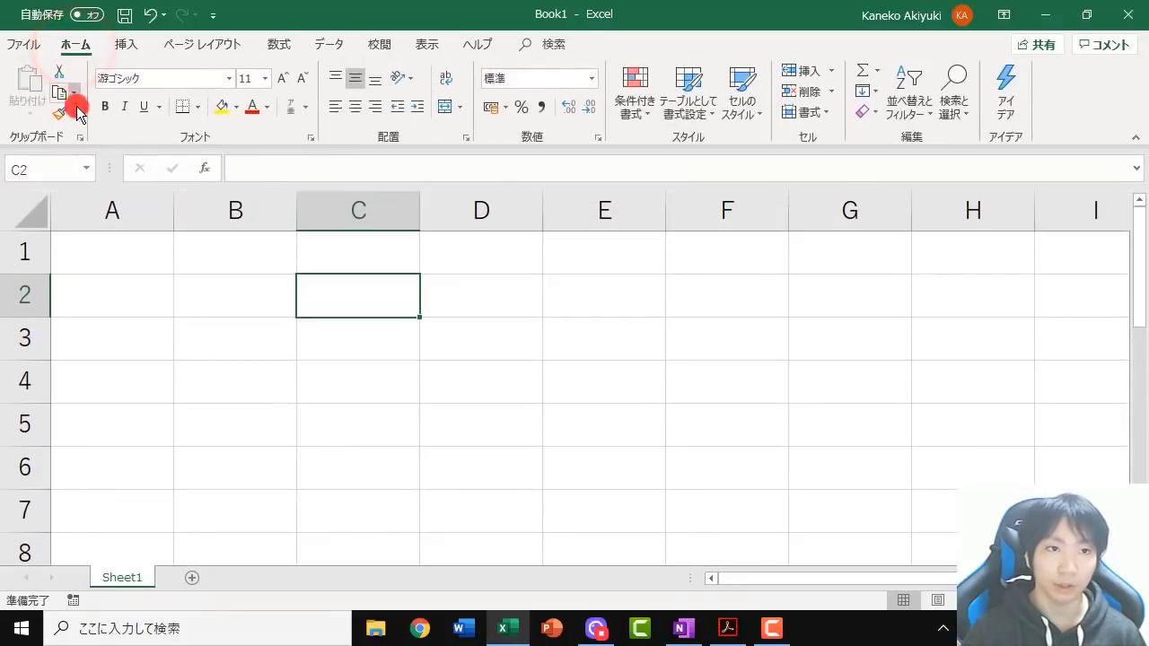
click(272, 347)
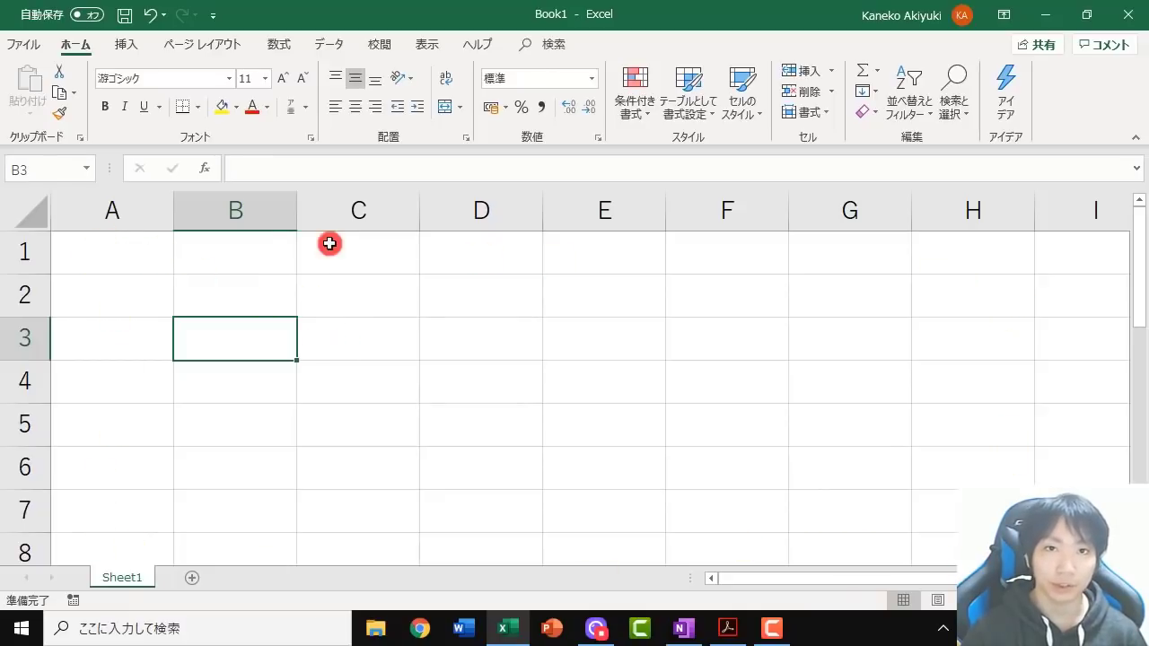
click(126, 47)
click(163, 45)
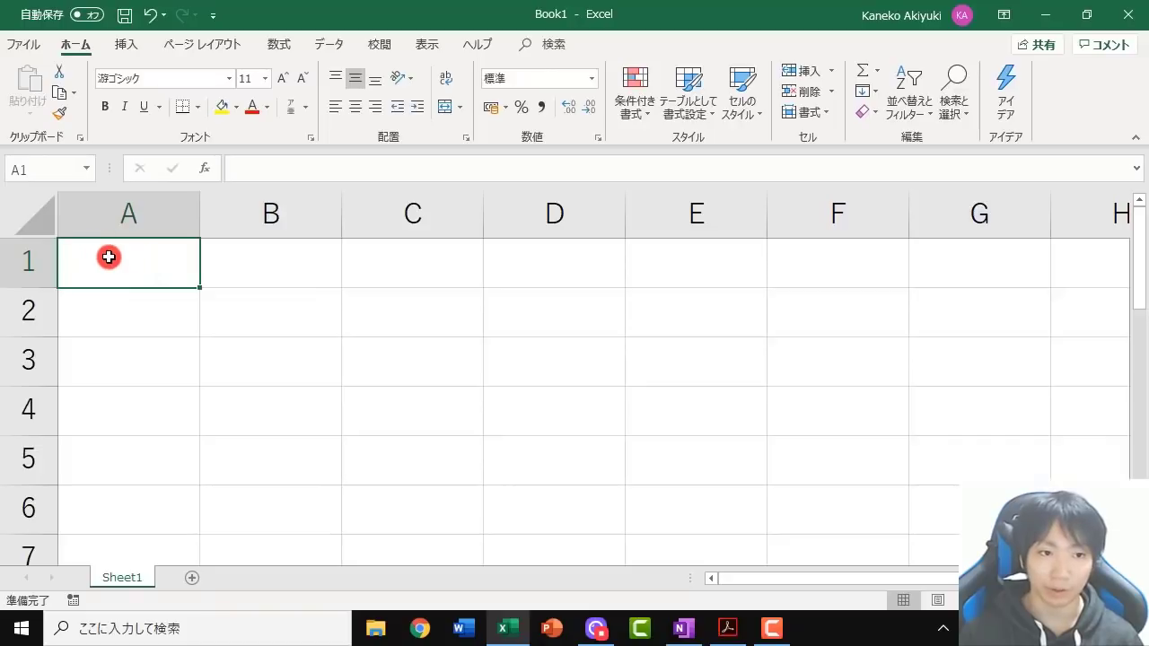
click(108, 258)
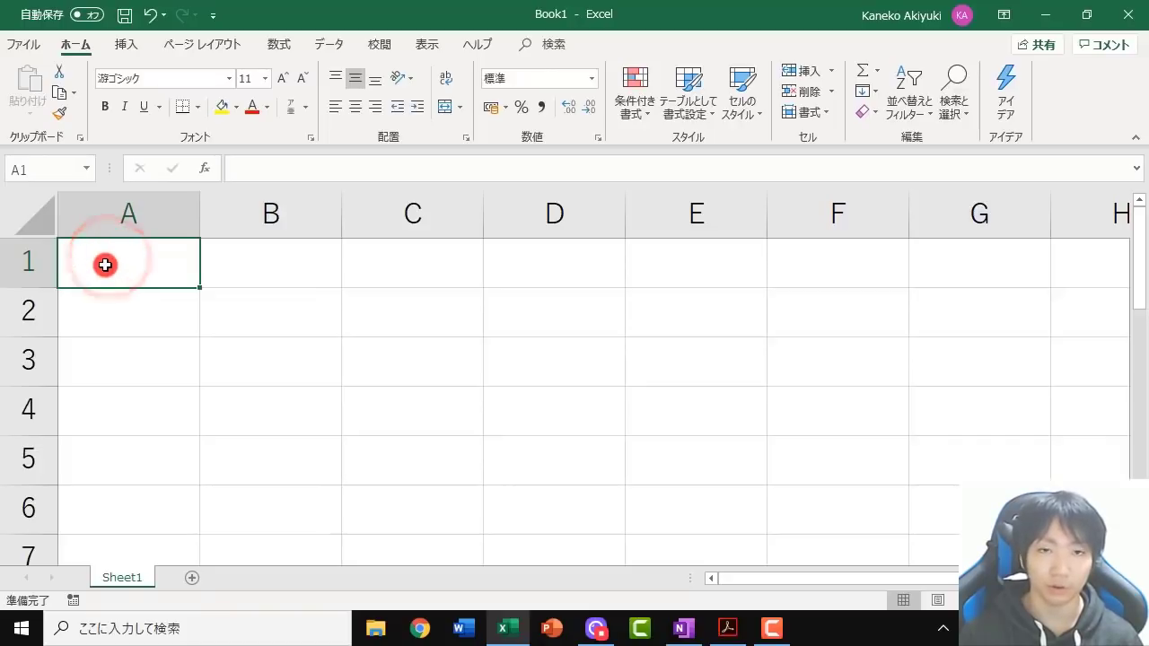
click(252, 367)
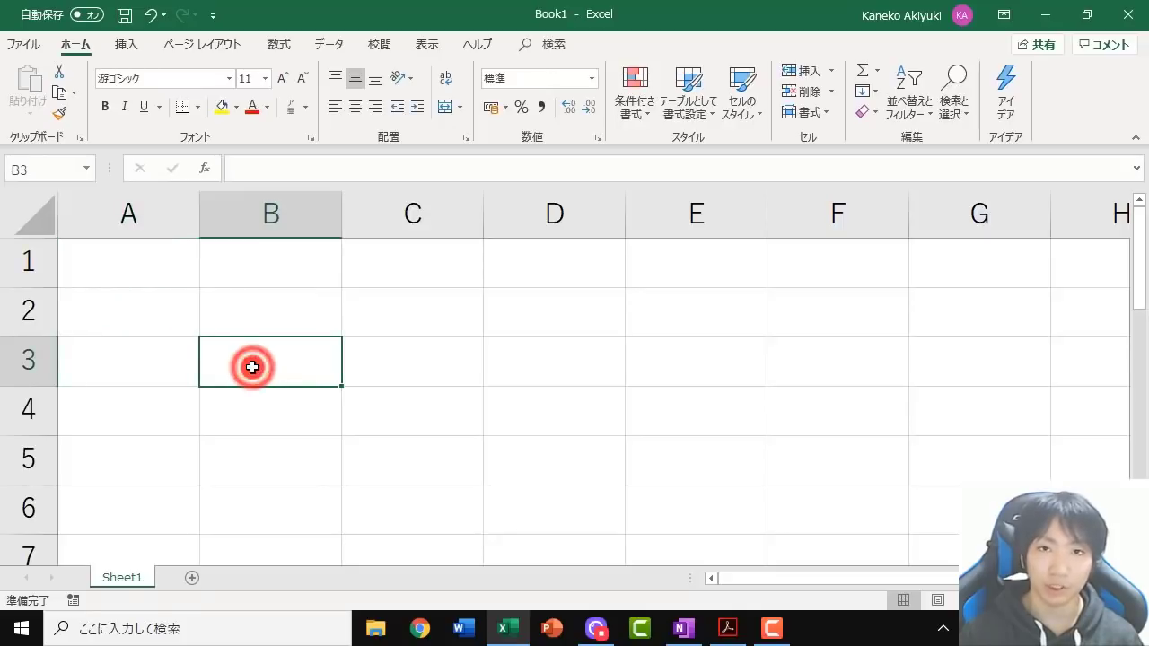
click(123, 261)
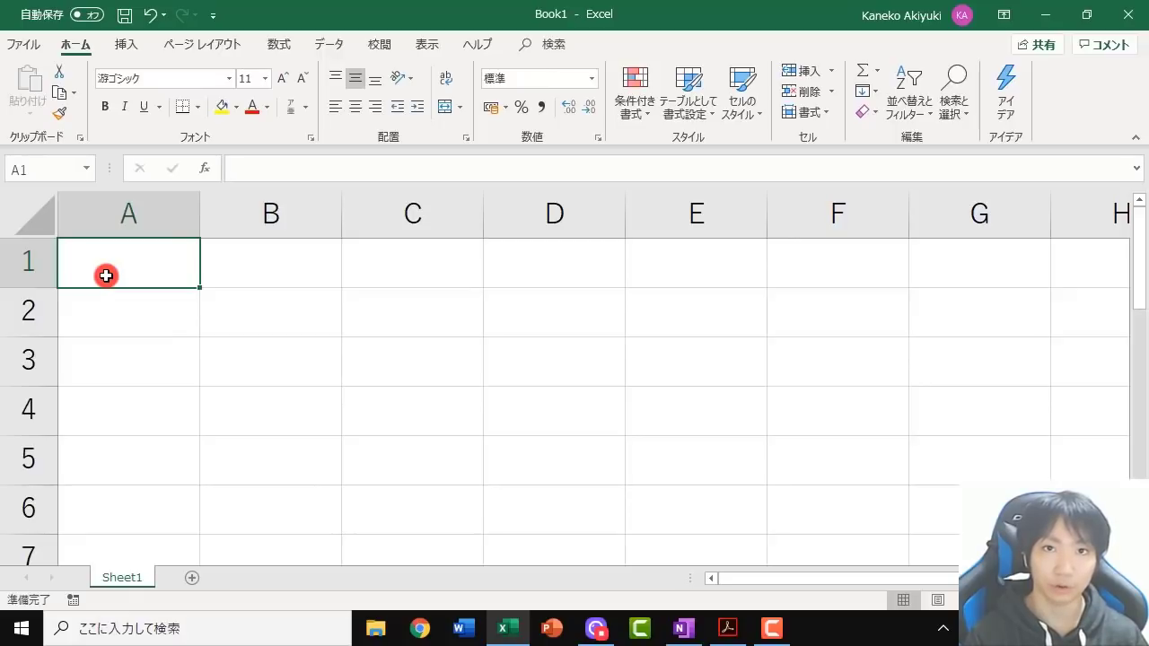
Enter the title エクセル勉強 in A1 by converting the IME reading ekuserubennkyou, then reselect A1
text(ekuseru)
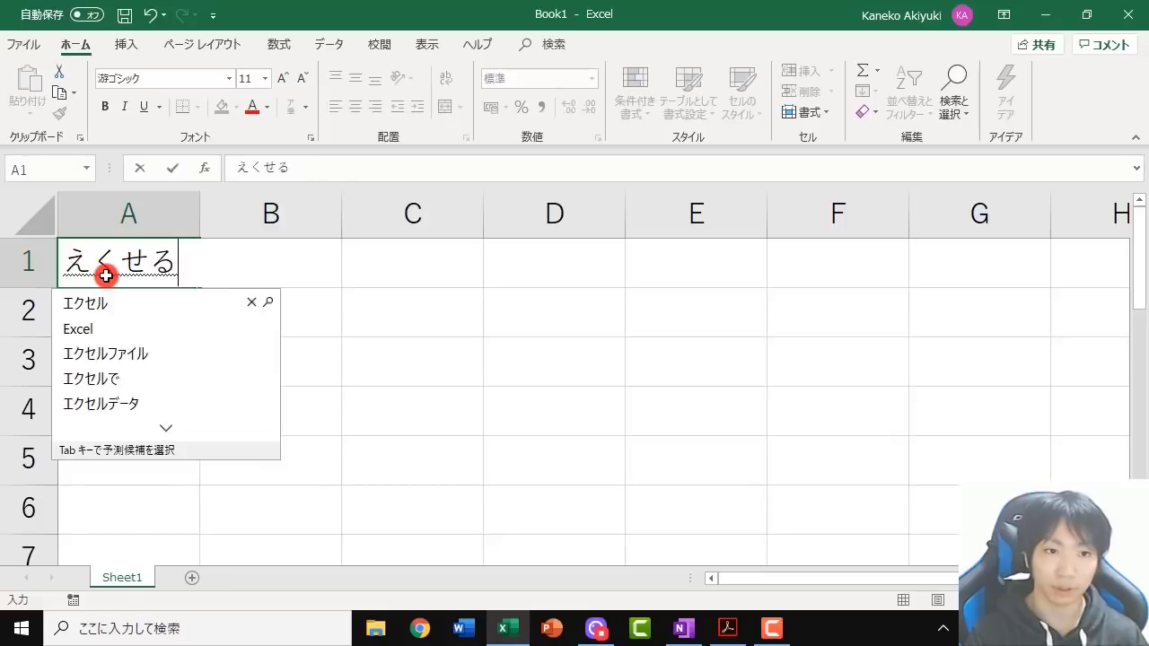
text(bennkyou)
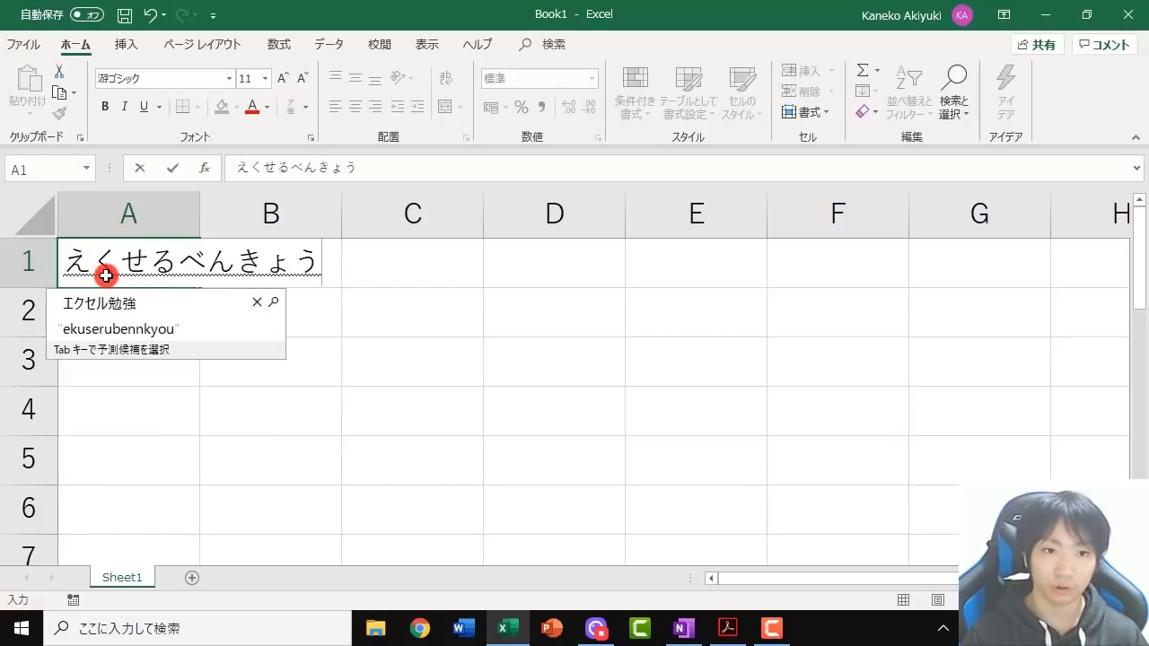
key(space)
key(Return)
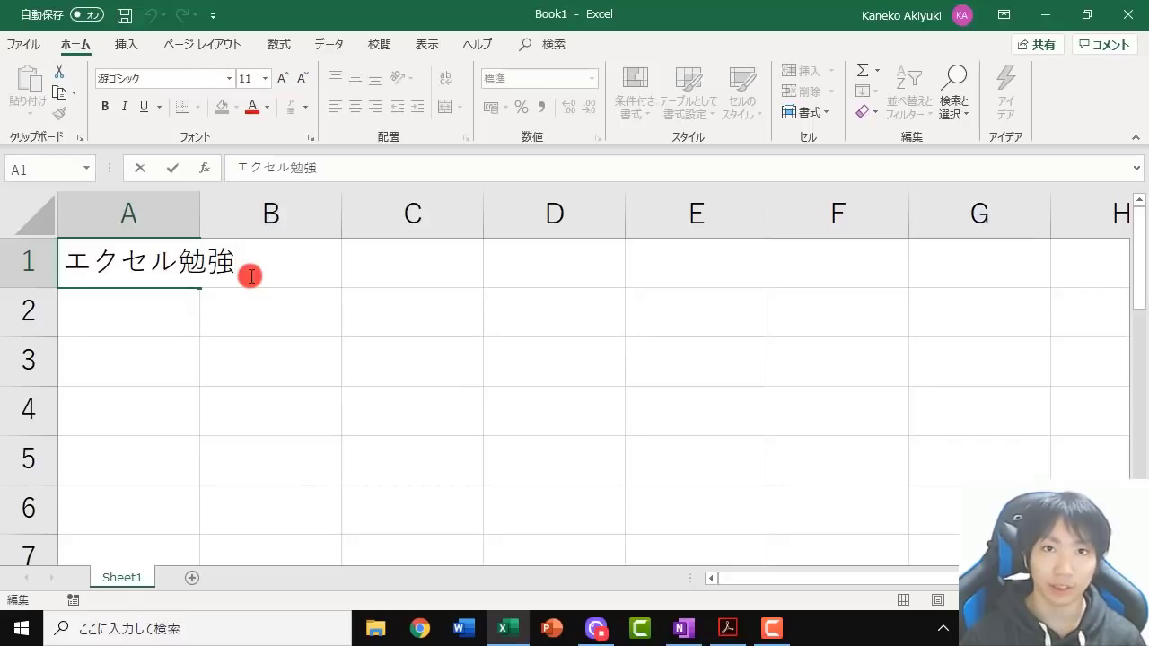
key(Return)
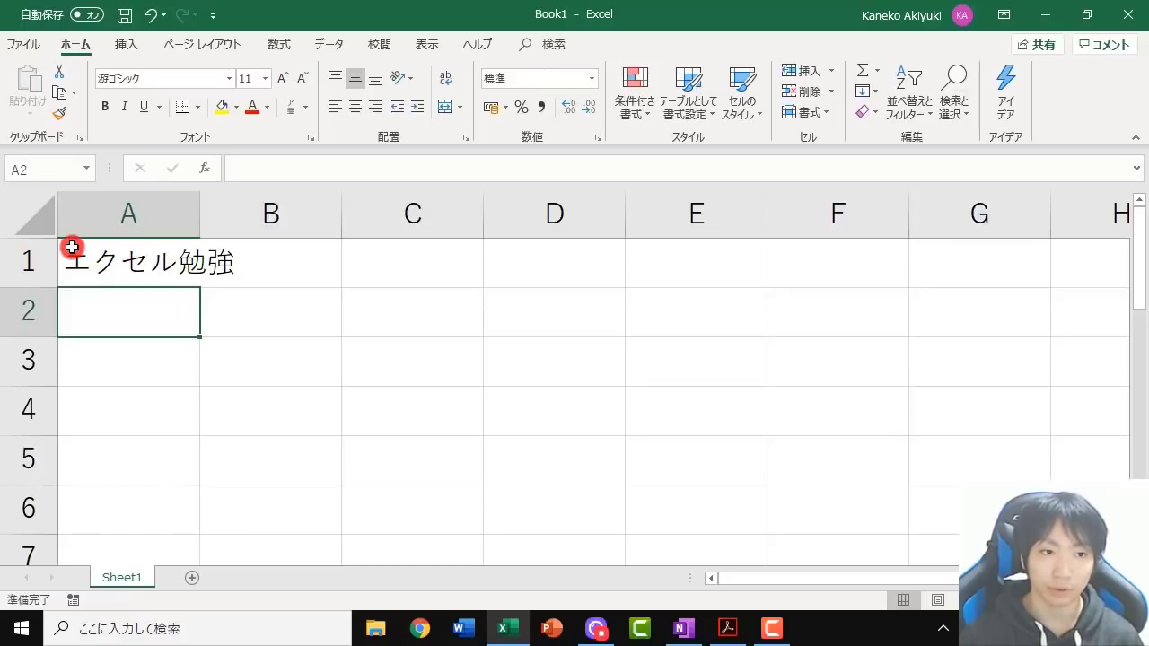
click(121, 263)
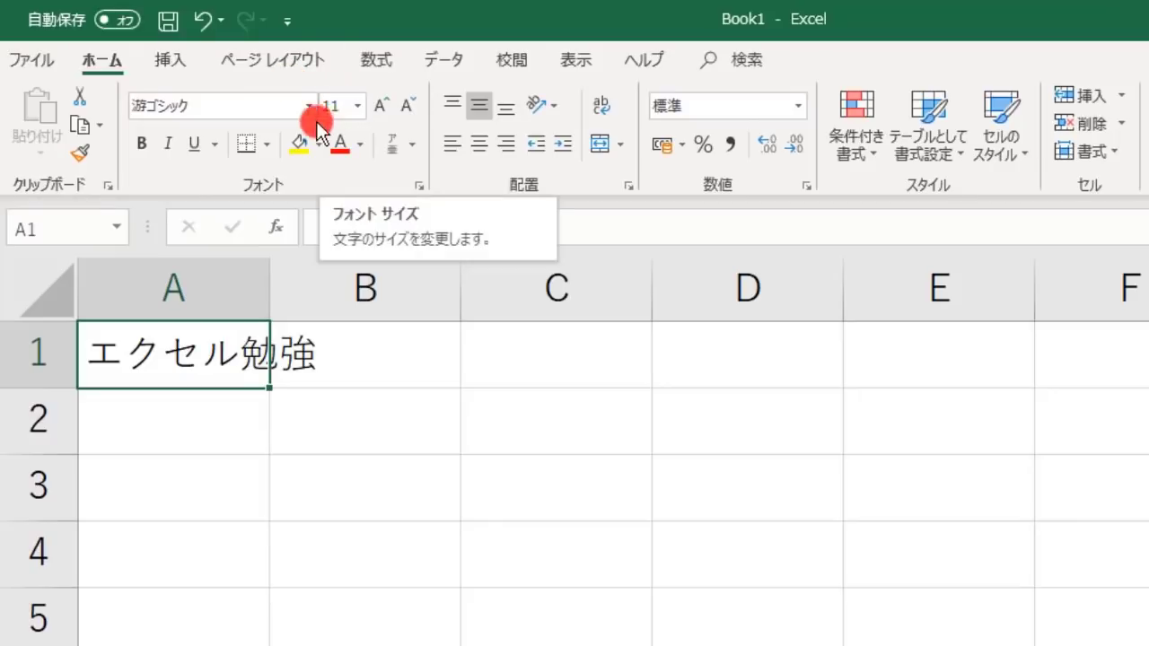
Set the A1 title to font size 26, checking B1's size stays unchanged
click(365, 116)
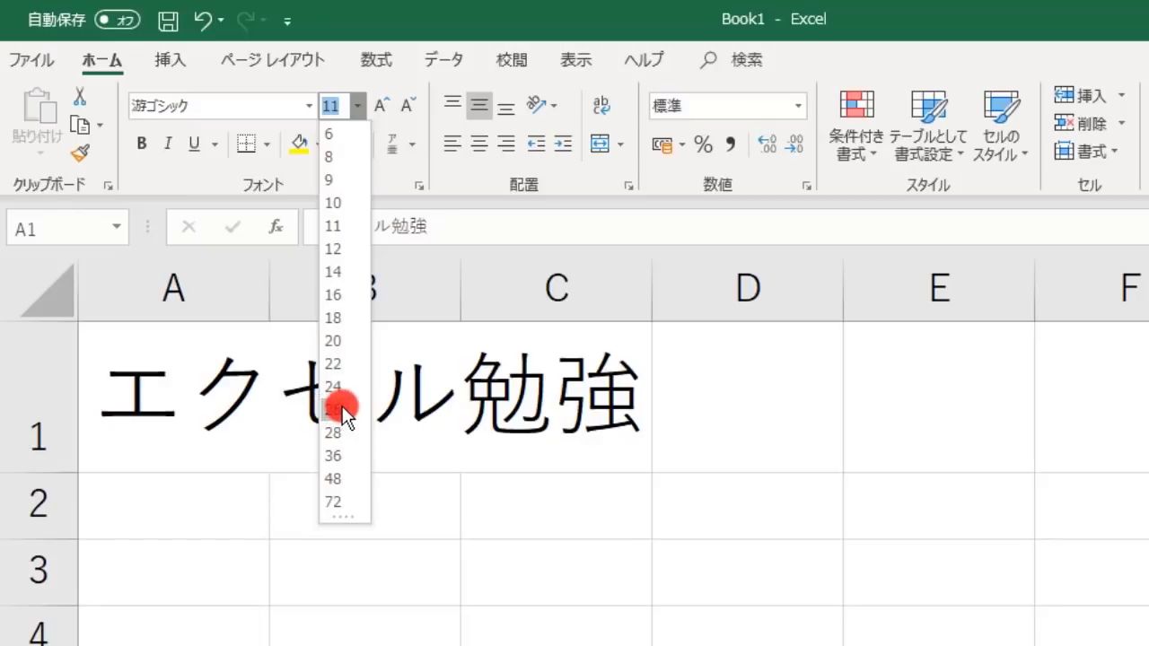
click(344, 409)
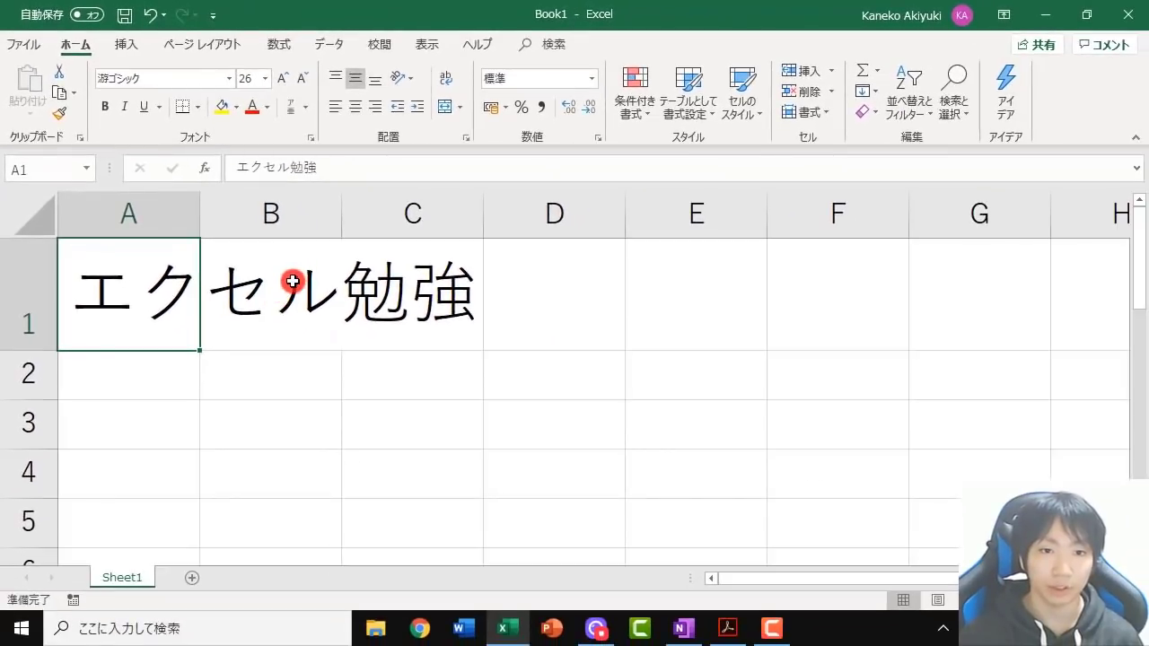
click(292, 281)
click(418, 282)
click(248, 288)
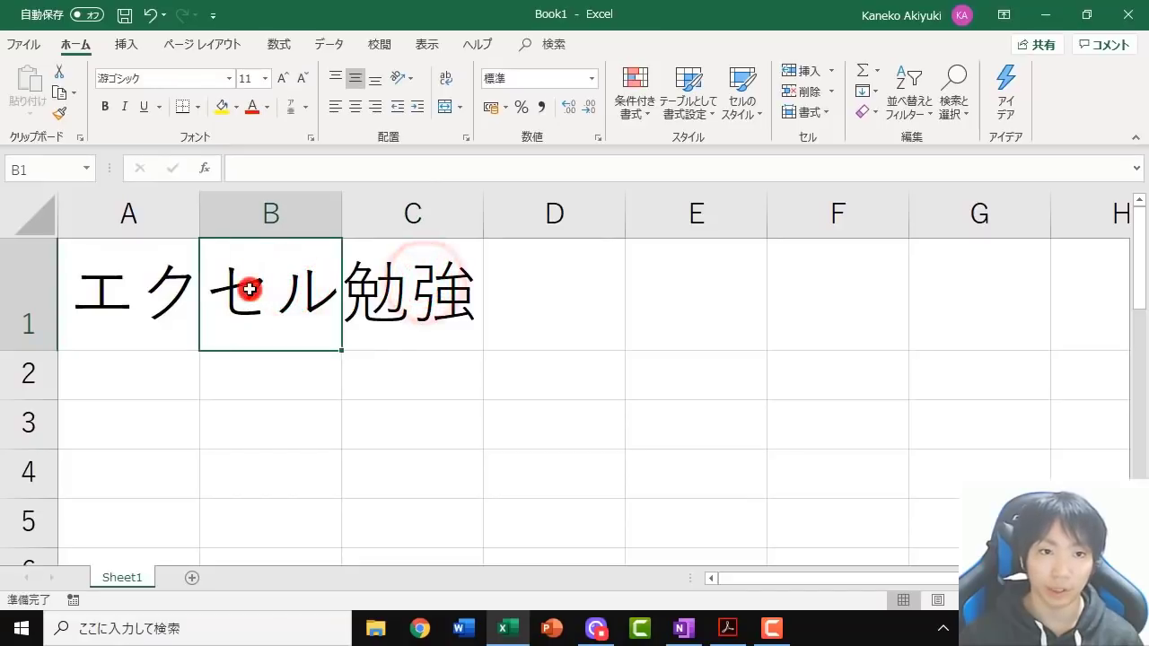
click(262, 79)
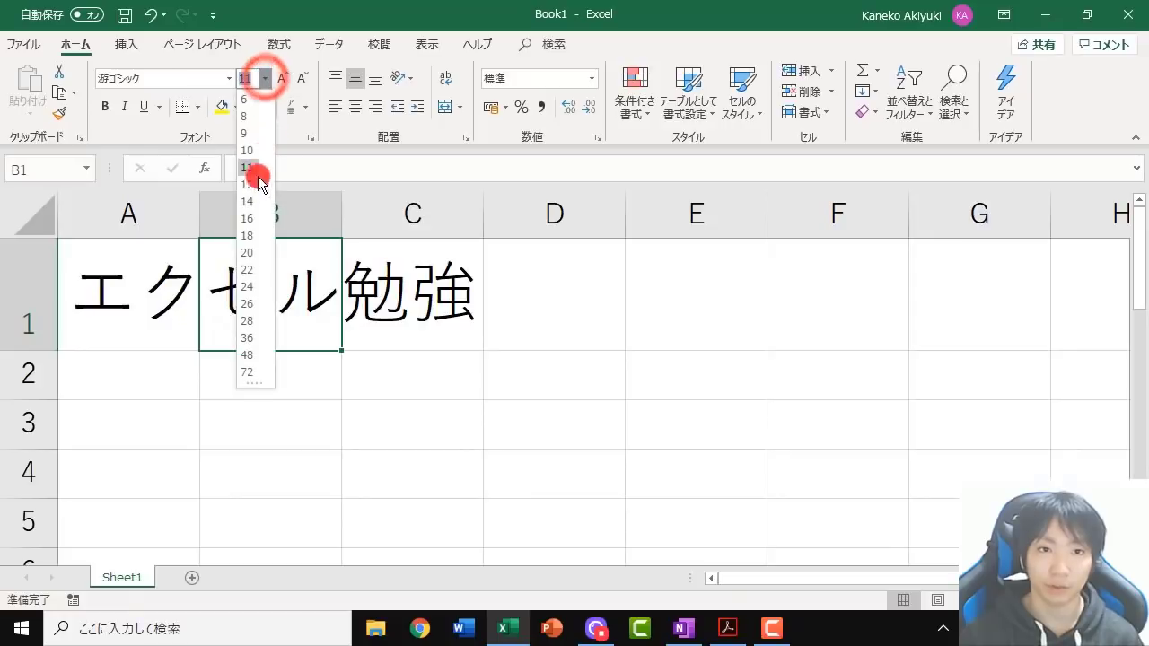
click(287, 308)
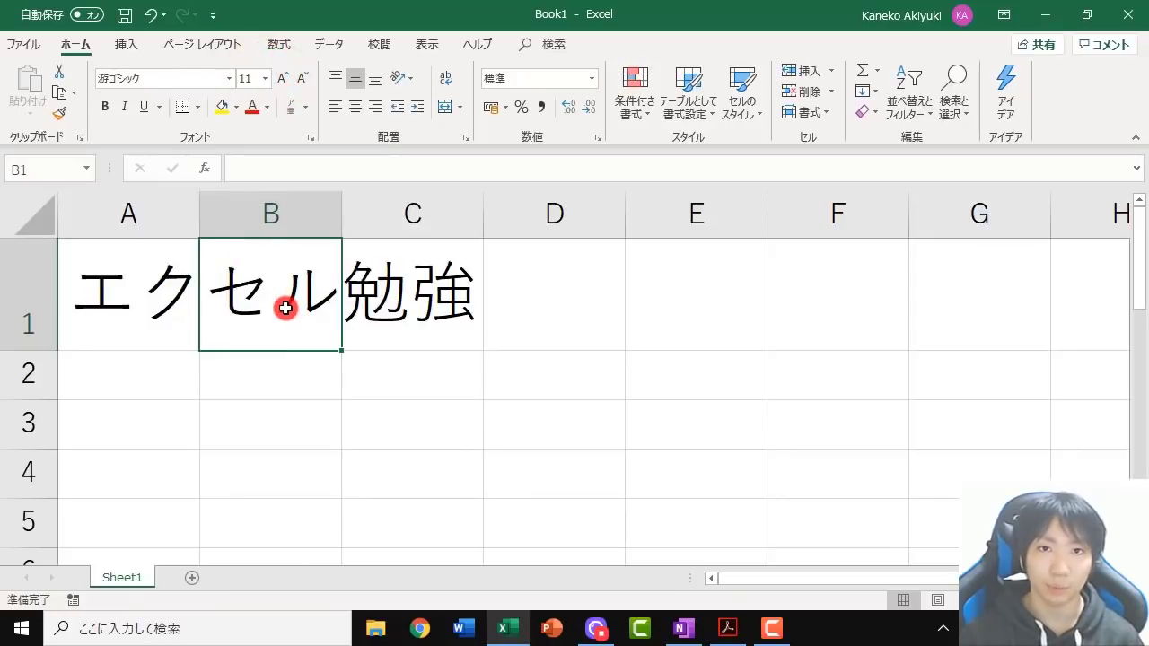
click(160, 296)
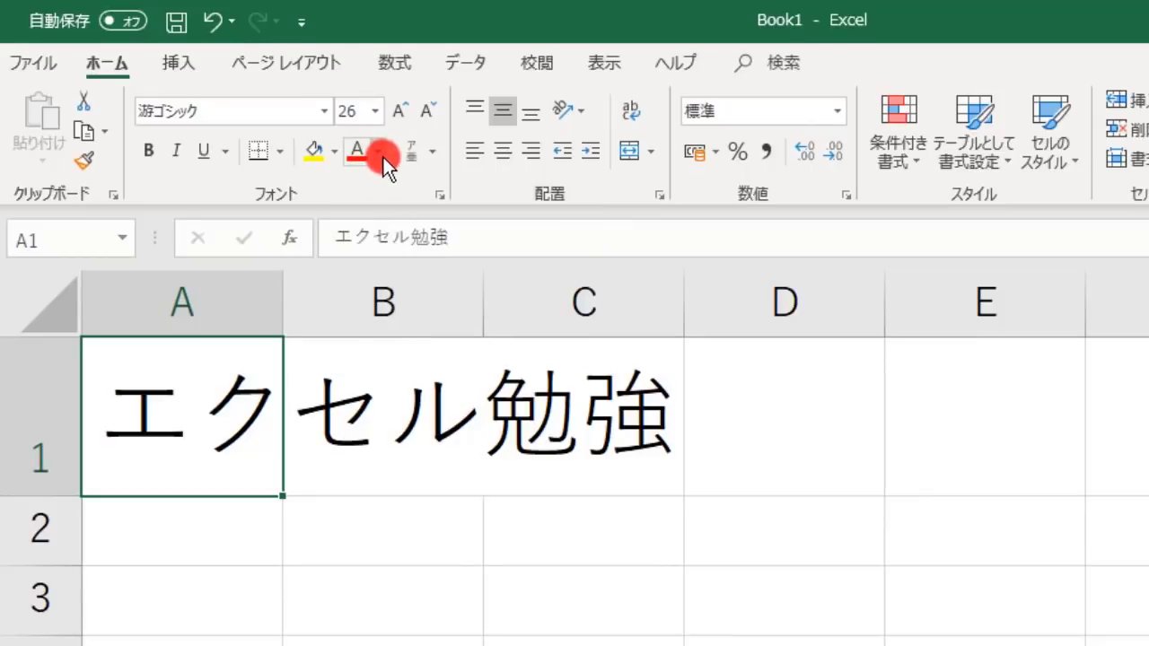
click(380, 153)
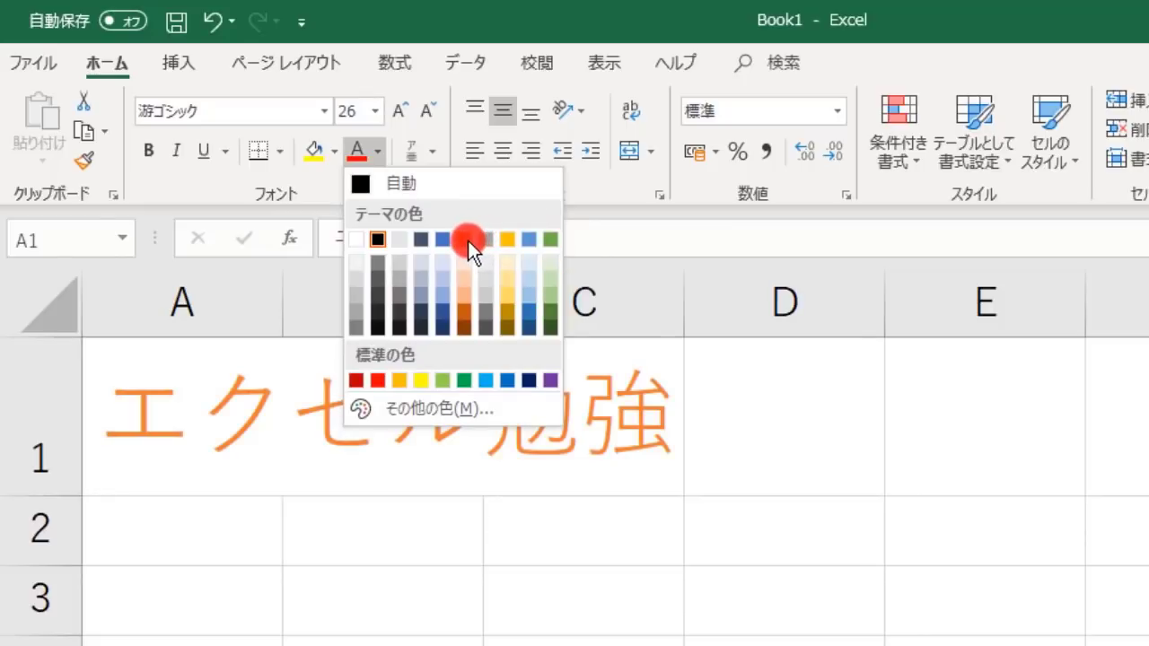
click(381, 382)
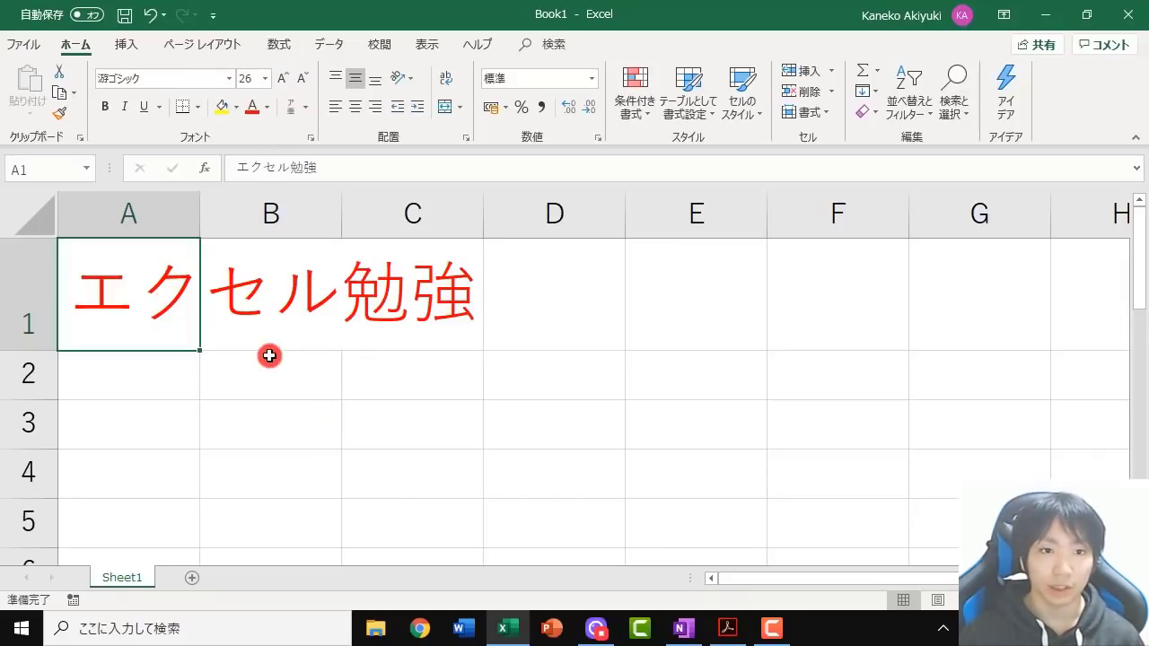
click(283, 274)
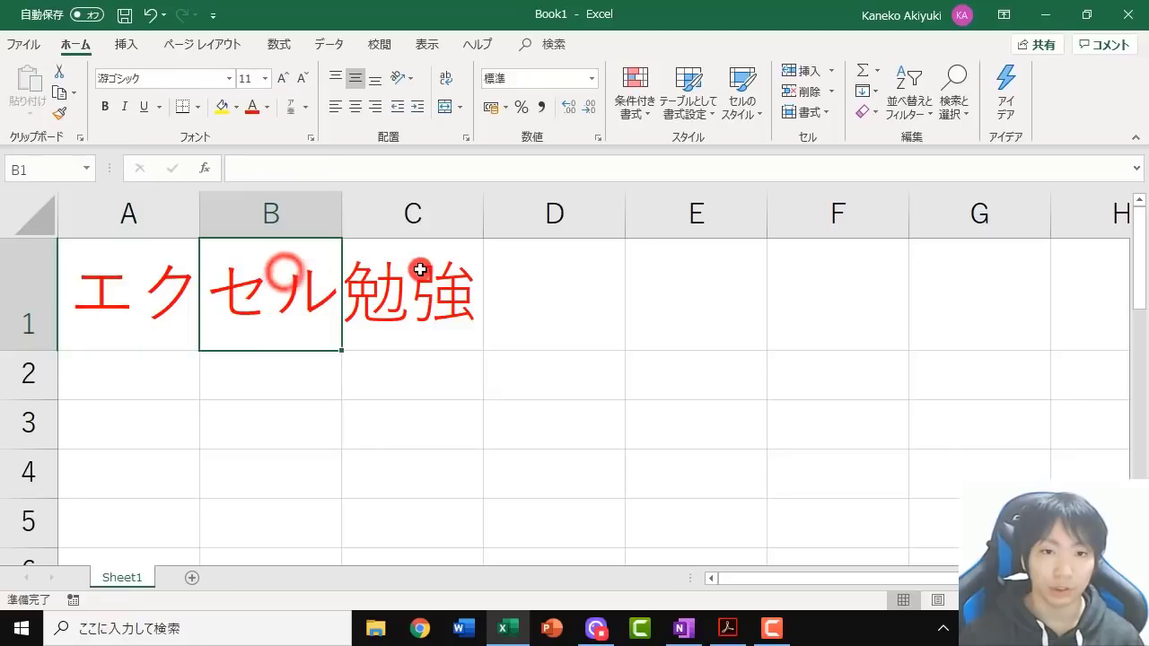
click(420, 269)
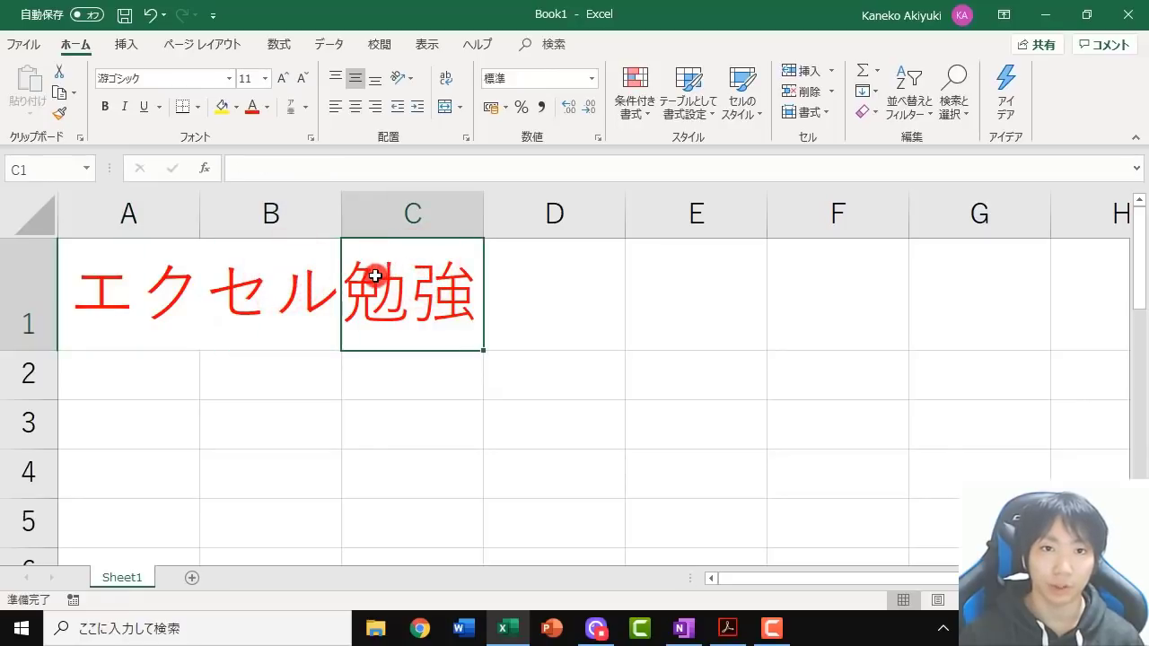
click(270, 80)
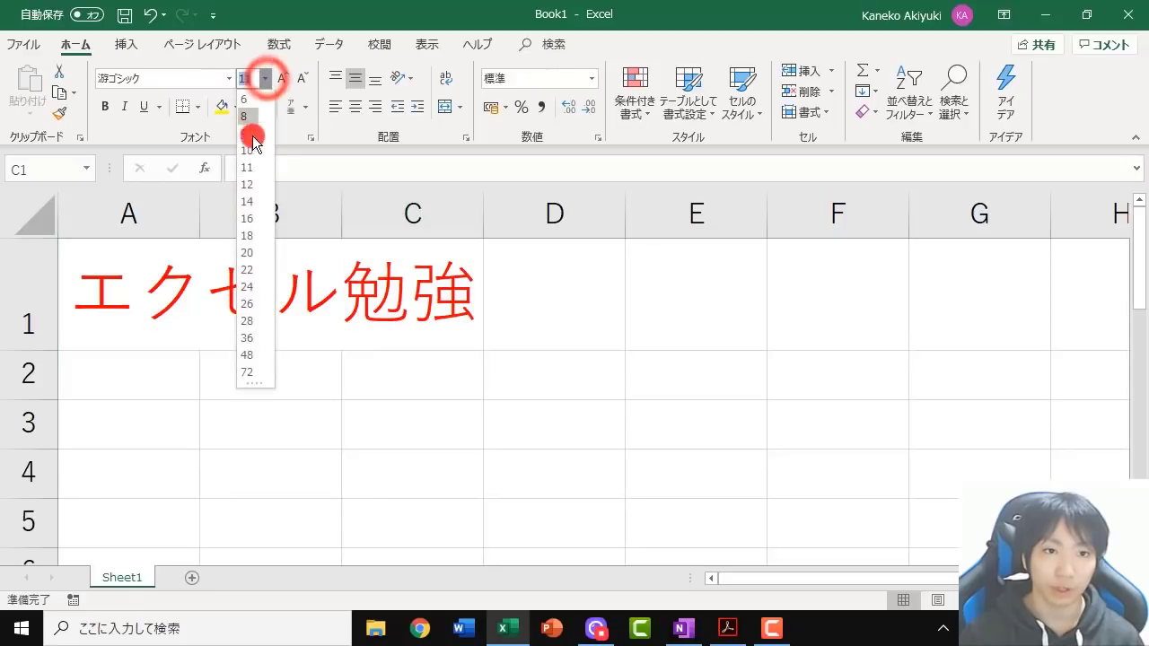
click(266, 88)
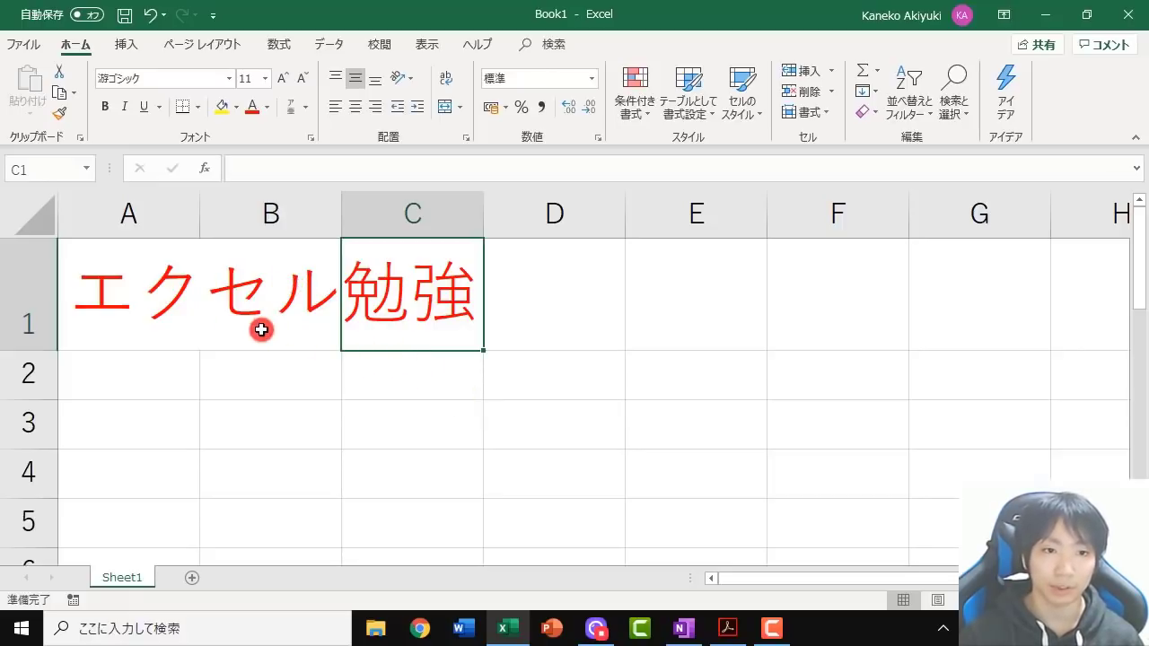
Apply Merge and Center to A1:E1, keeping the エクセル勉強 title at size 26
drag(116, 278, 667, 275)
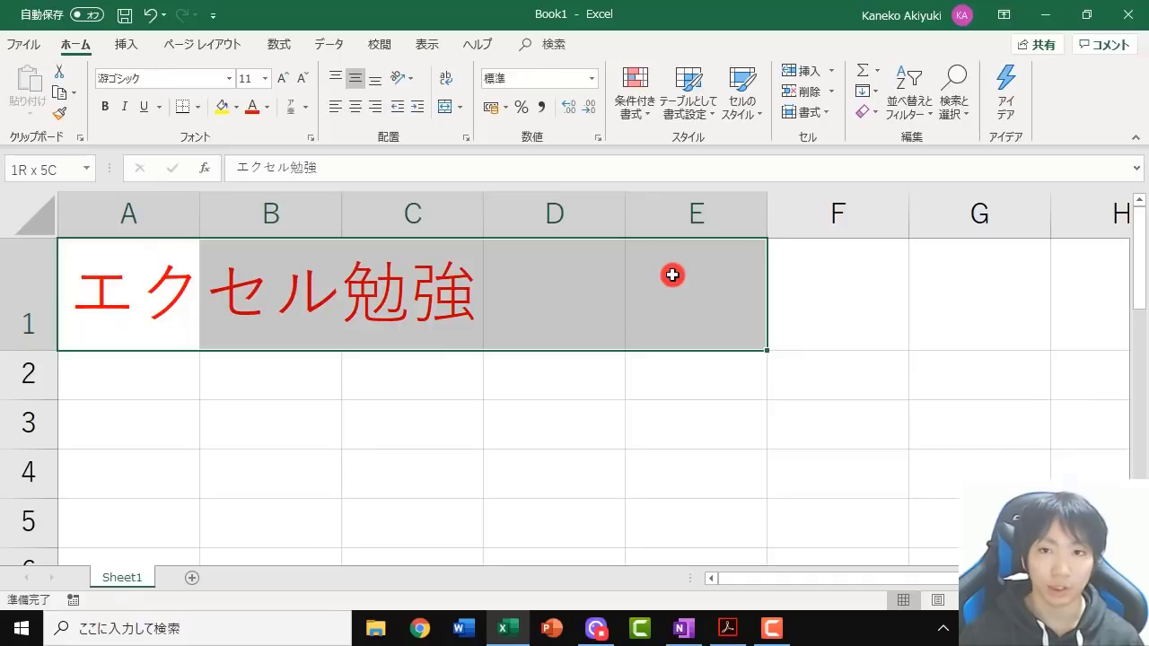
drag(672, 274, 670, 275)
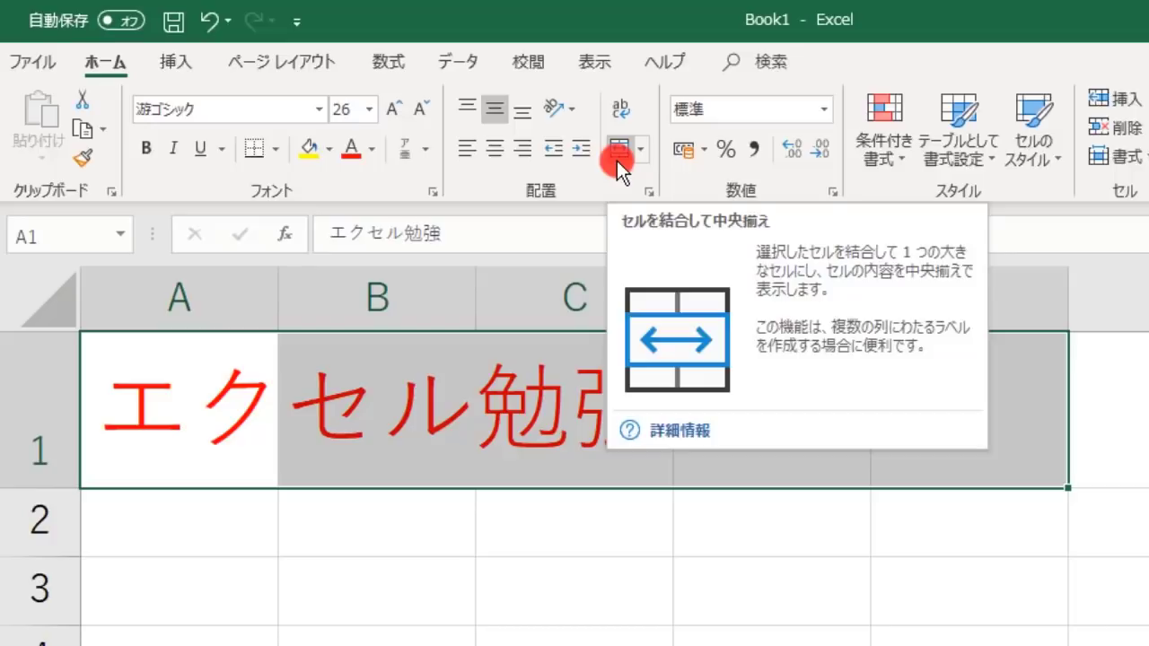
click(616, 155)
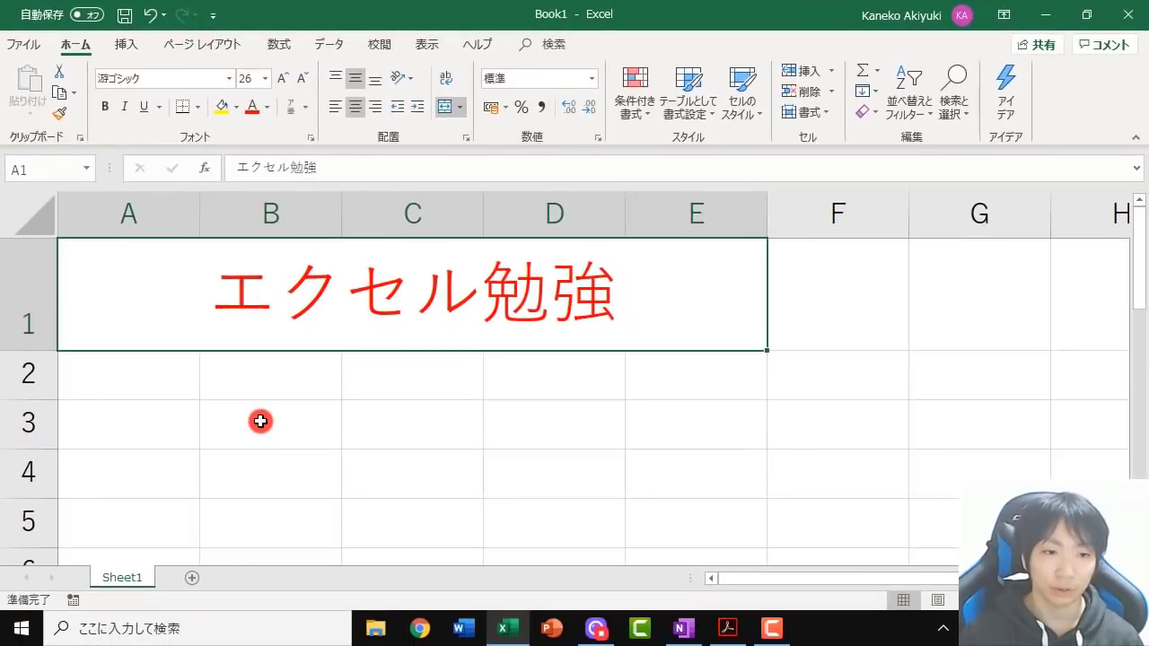
click(262, 419)
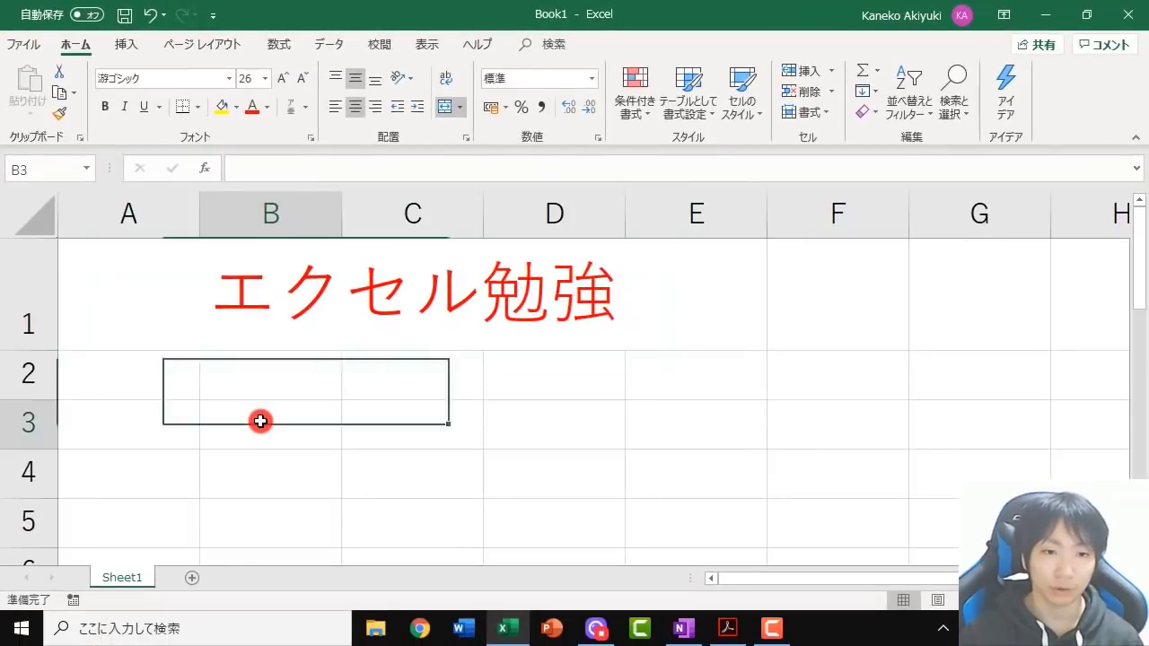
click(564, 272)
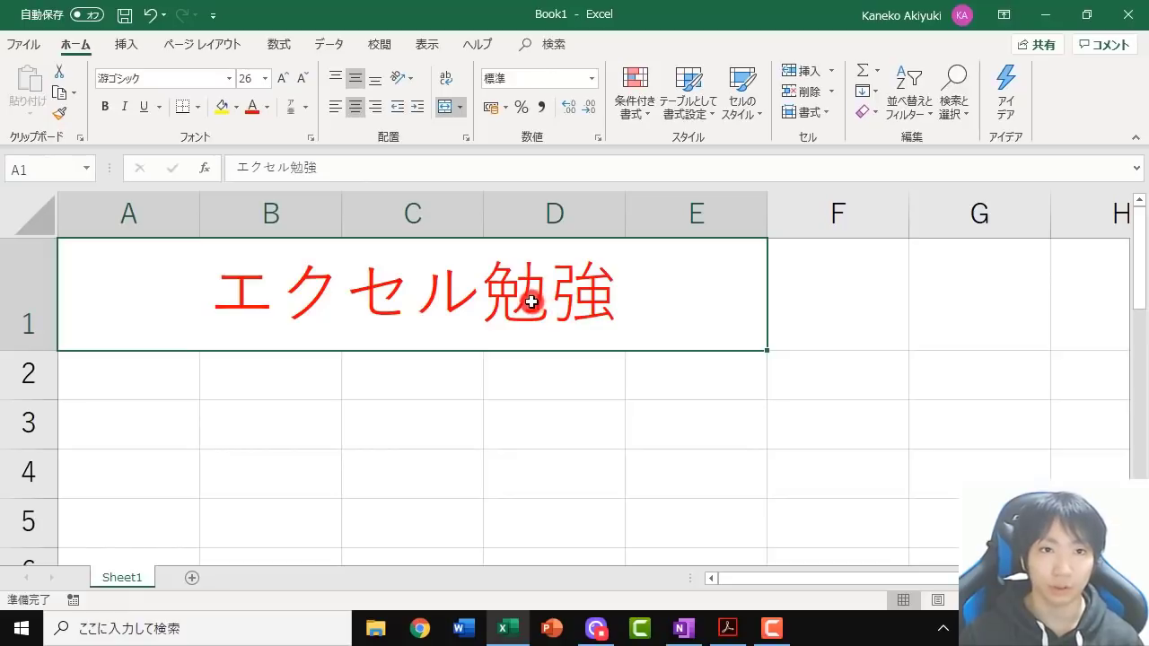
click(577, 382)
click(710, 296)
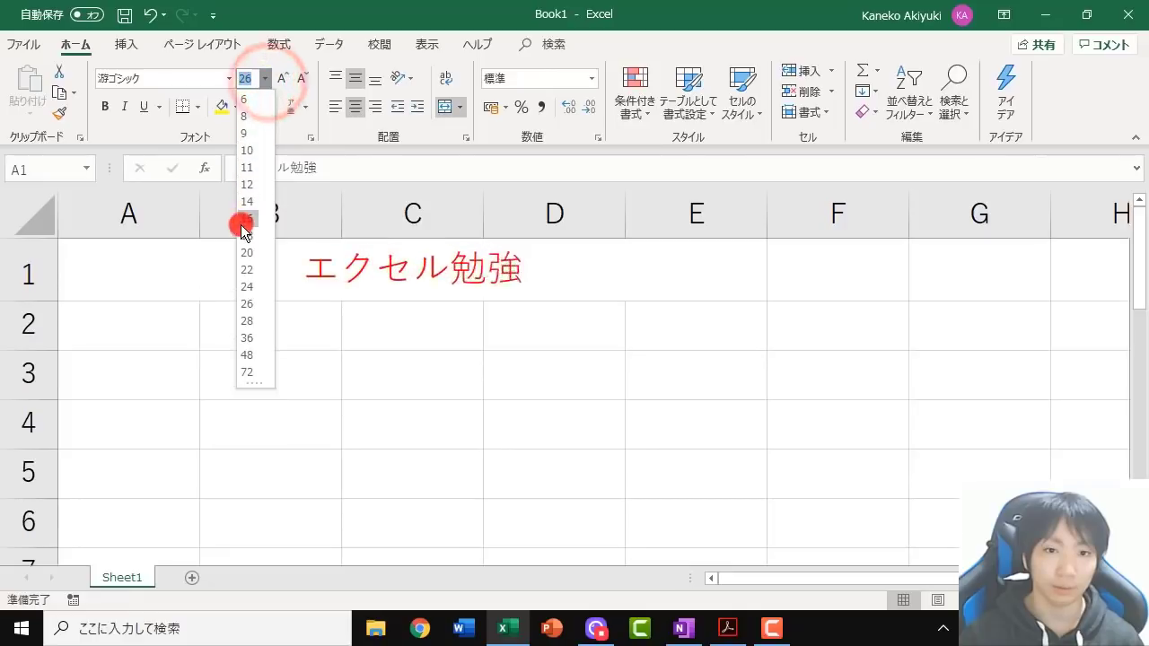
click(388, 376)
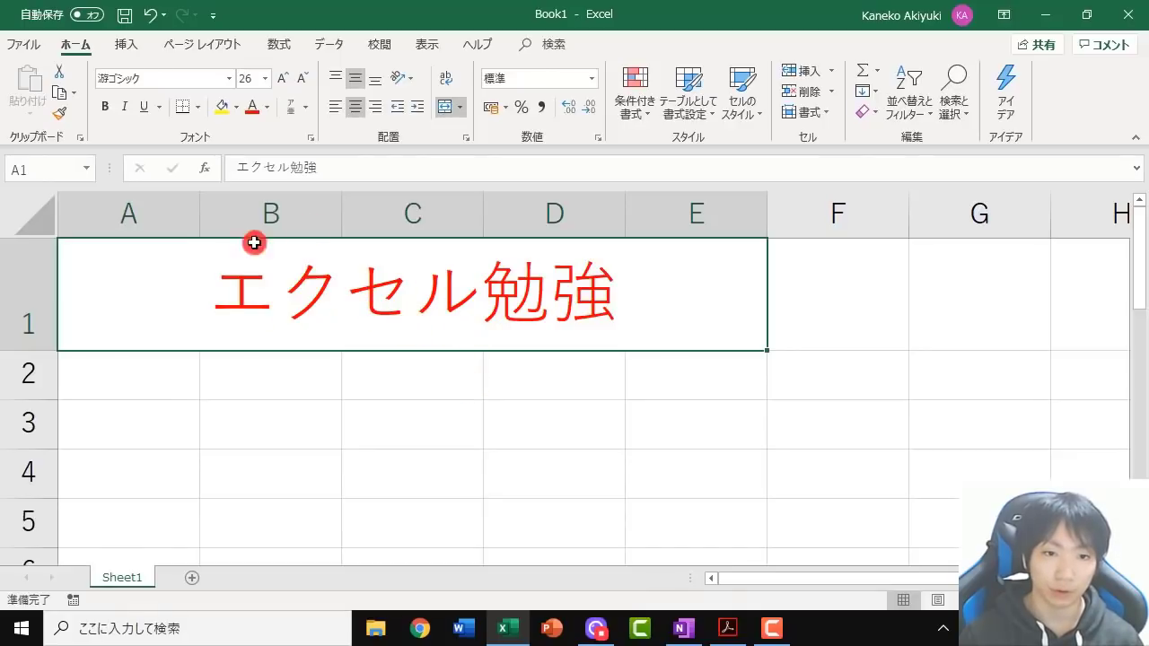
click(461, 386)
Select the merged A1:E1 cell and delete the エクセル勉強 title text
click(433, 275)
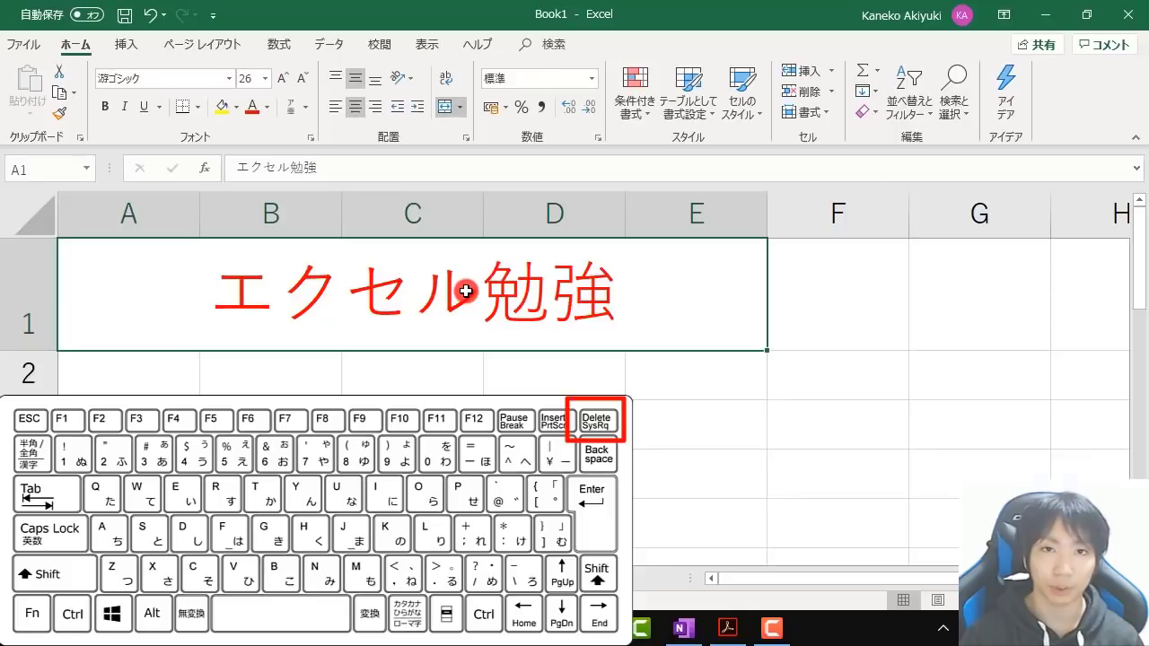
key(Delete)
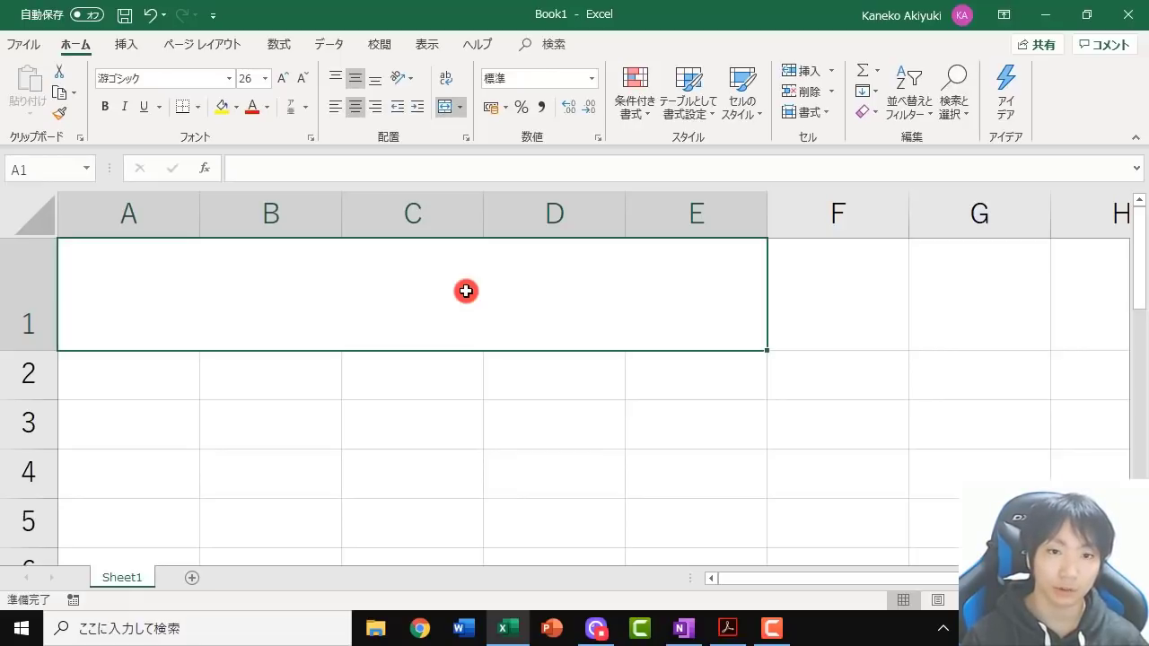
Undo the deletion with Ctrl+Z to restore the エクセル勉強 title
key(ctrl+z)
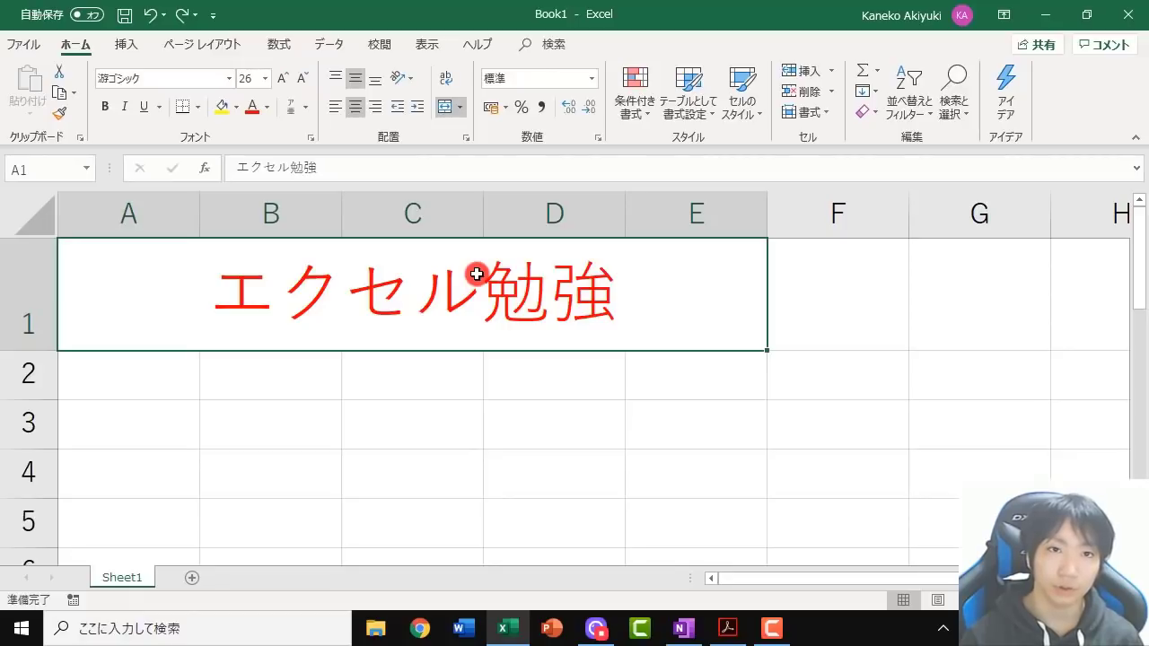
click(266, 79)
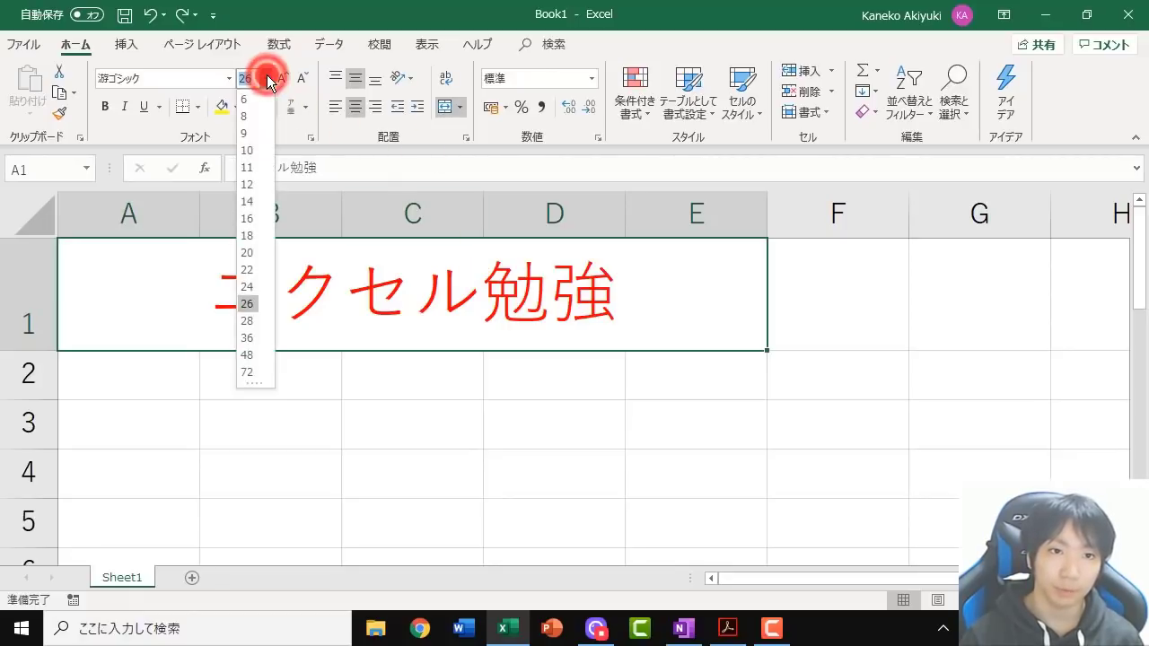
click(267, 79)
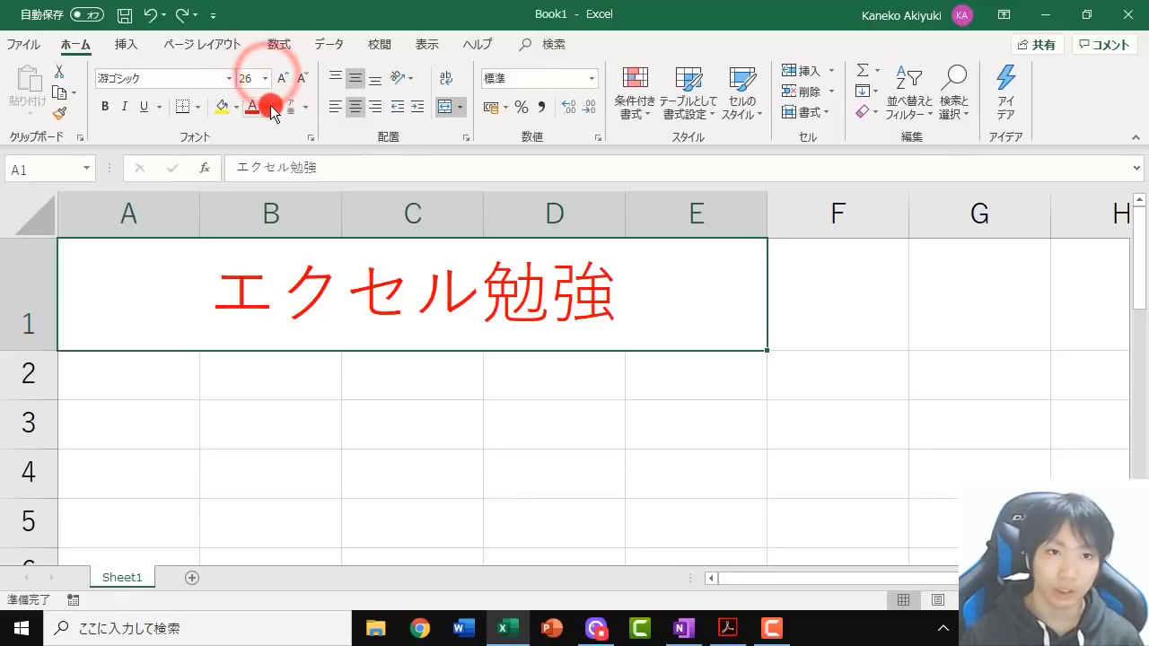
click(268, 108)
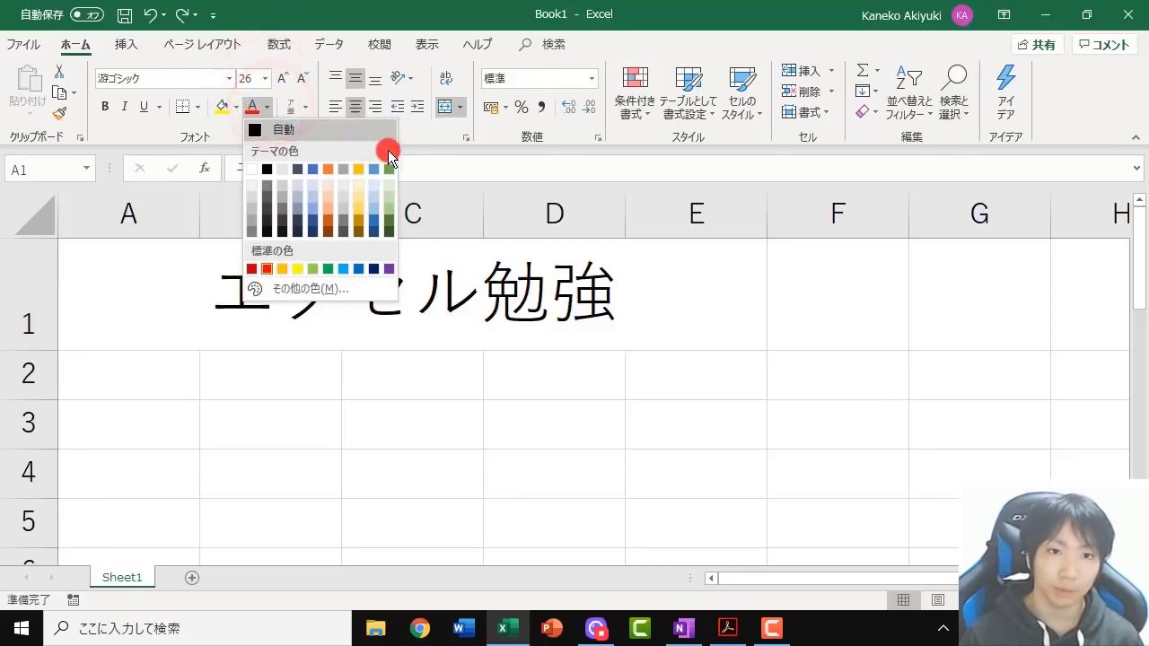
click(434, 280)
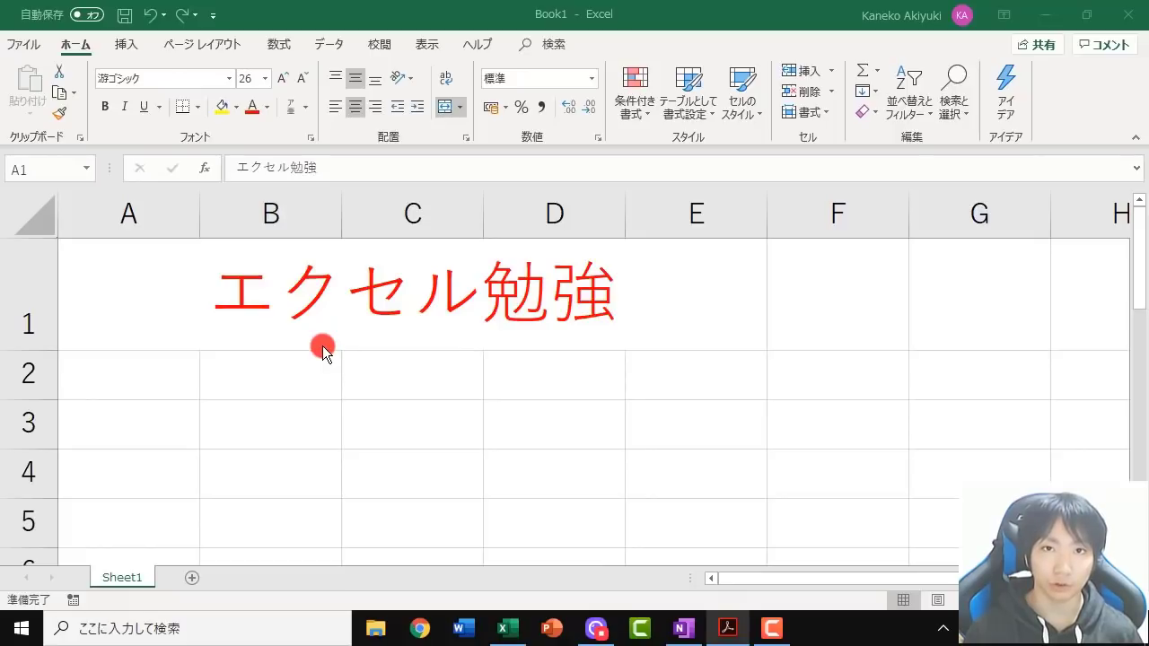
click(295, 330)
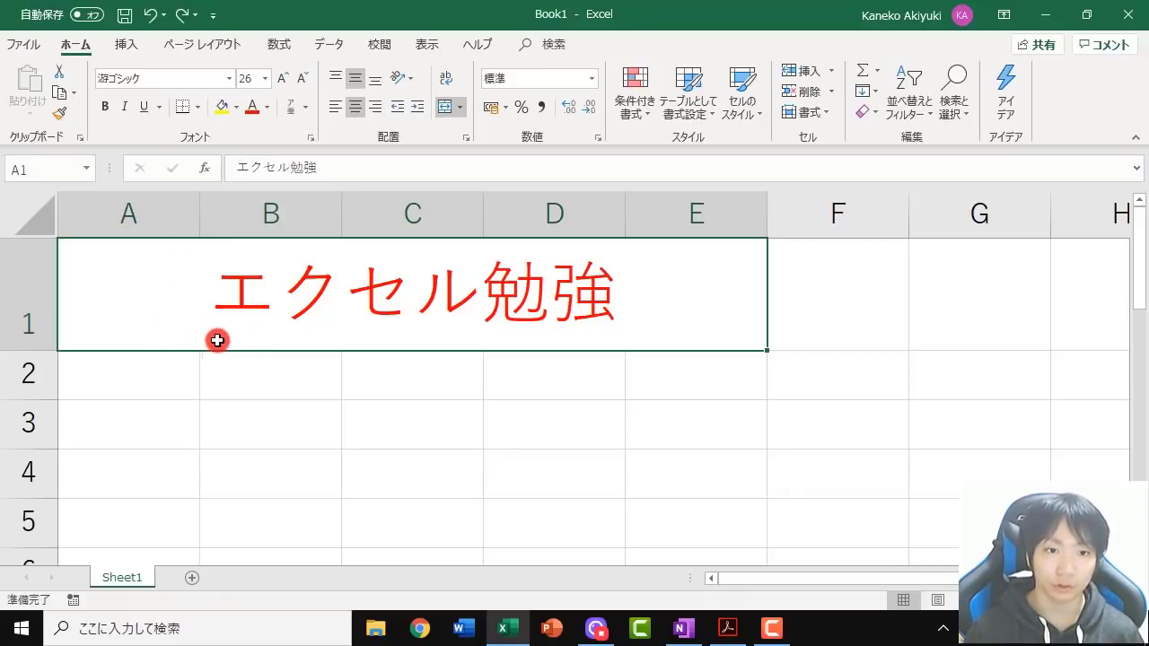
Ctrl-scroll out briefly, then zoom in to about 280% on the title
scroll(226, 318, down, 3)
scroll(227, 318, down, 3)
scroll(227, 318, down, 2)
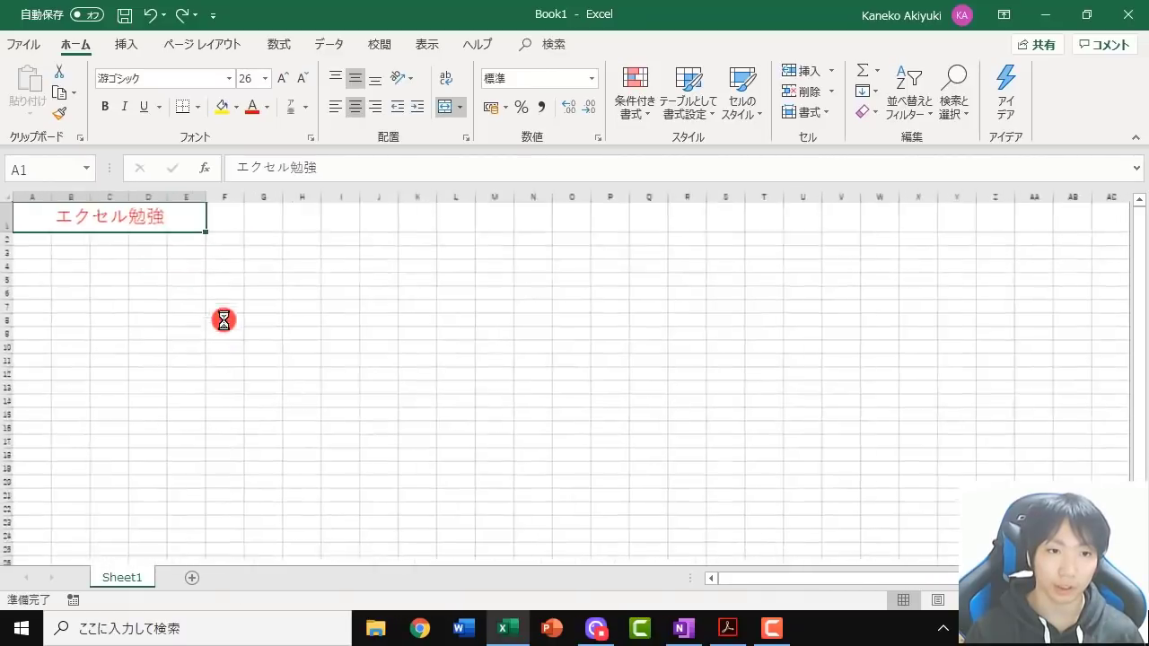
scroll(224, 318, down, 3)
scroll(221, 321, up, 4)
scroll(222, 321, up, 3)
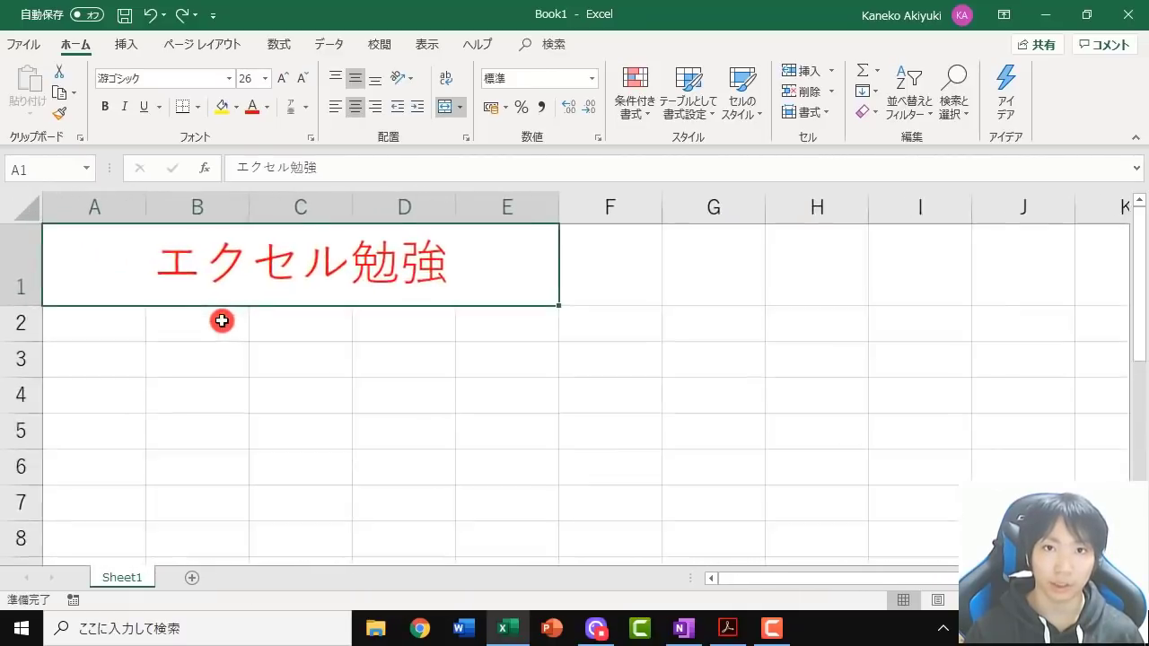
scroll(224, 320, up, 2)
scroll(222, 321, up, 1)
scroll(221, 320, up, 1)
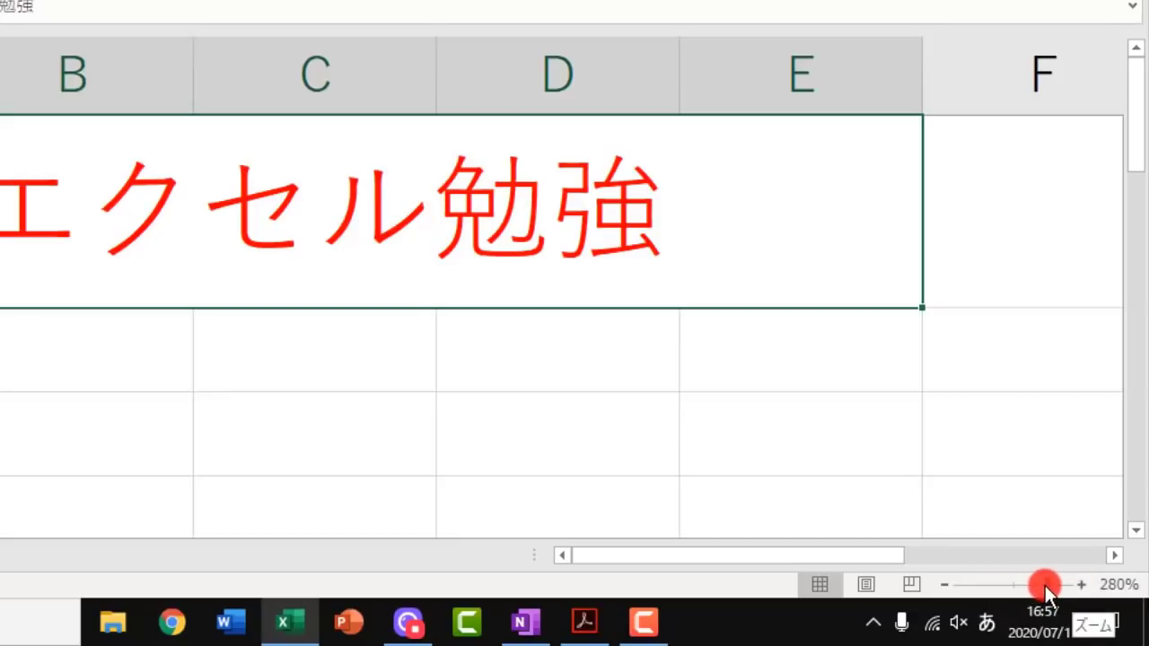
mouse_move(1046, 586)
mouse_down()
mouse_move(972, 588)
mouse_move(1060, 588)
mouse_up()
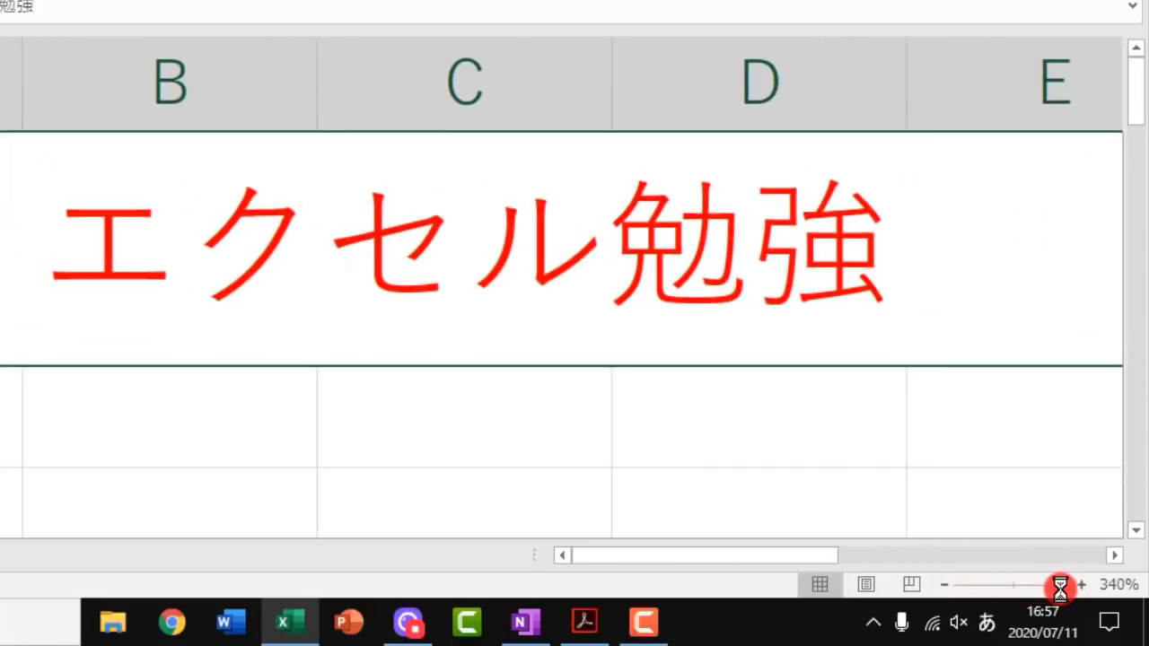
click(947, 583)
click(946, 584)
click(946, 583)
click(945, 581)
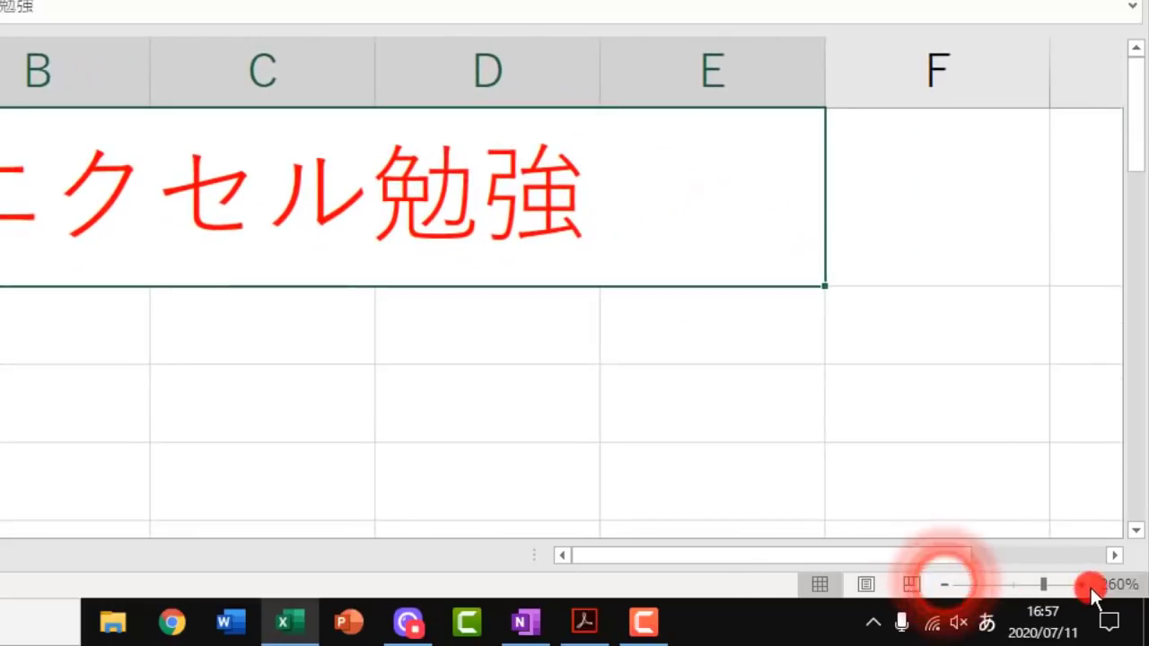
click(1080, 584)
click(1080, 584)
click(1080, 584)
click(1080, 585)
click(1080, 584)
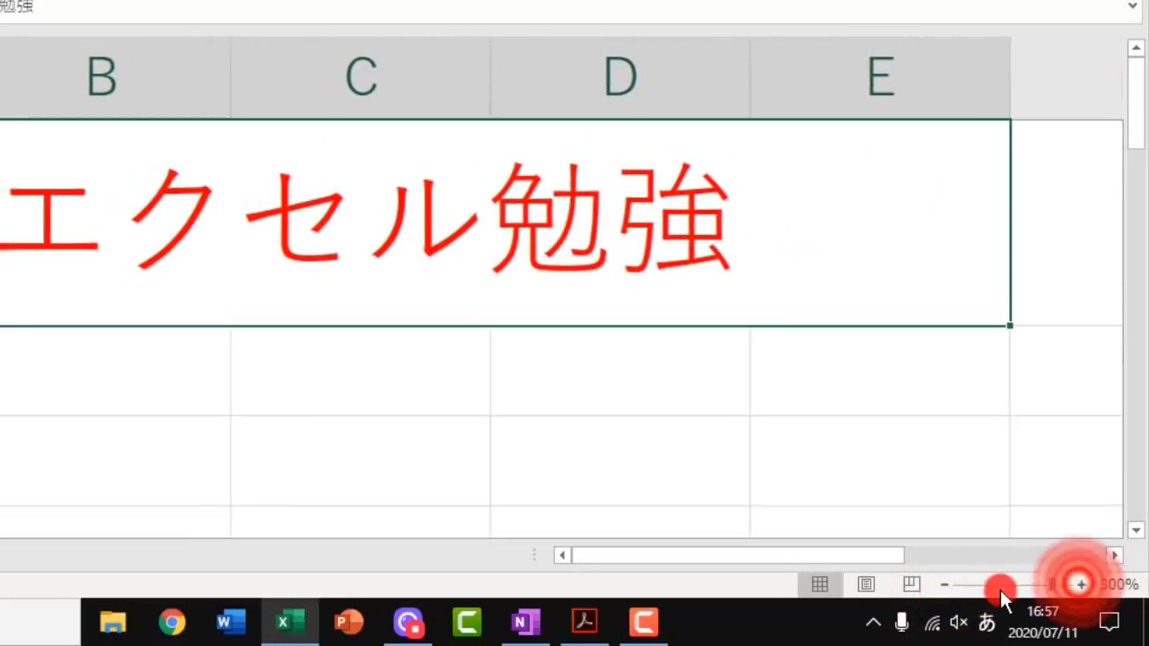
click(943, 584)
click(944, 584)
click(944, 584)
click(943, 583)
click(943, 584)
click(943, 584)
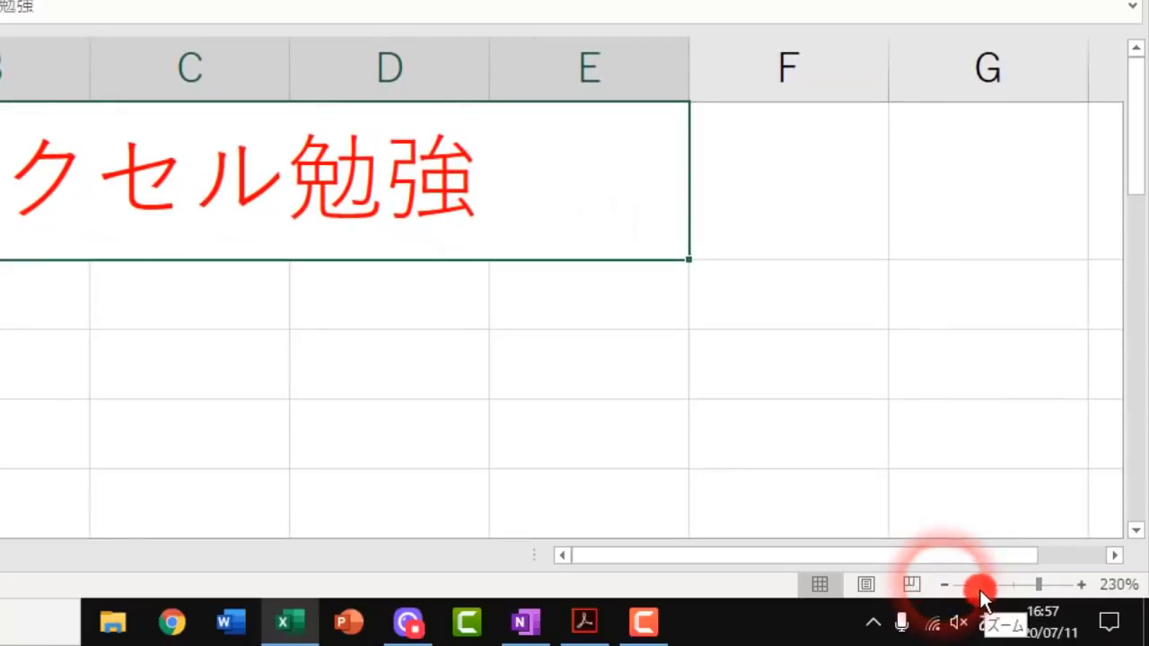
click(985, 588)
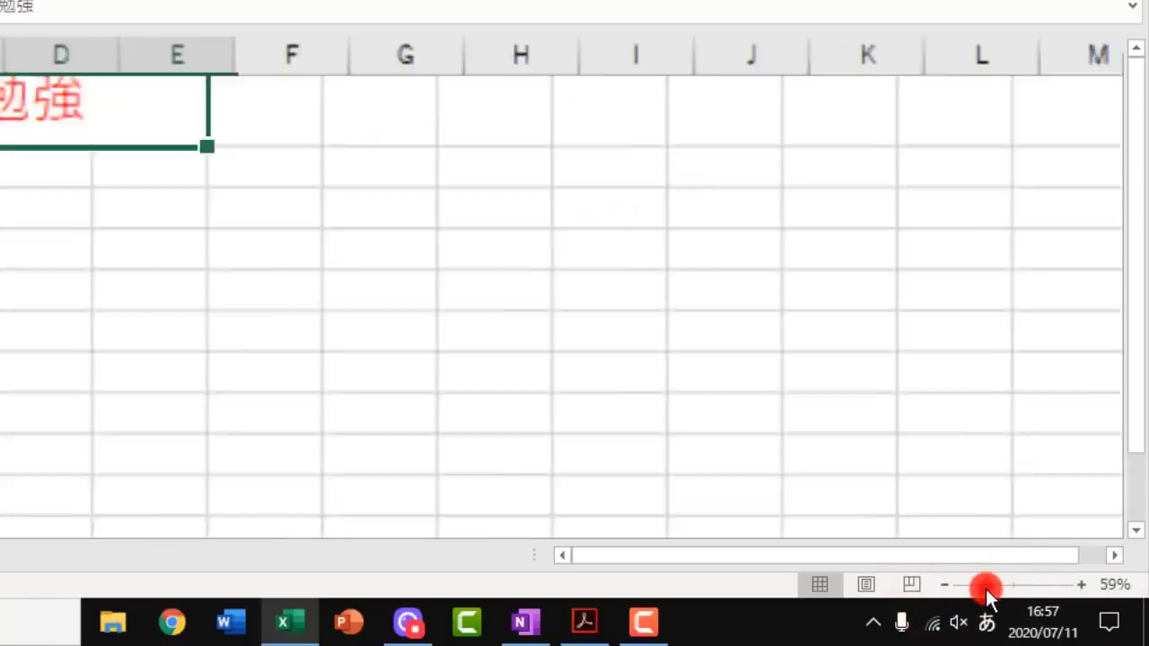
click(1048, 589)
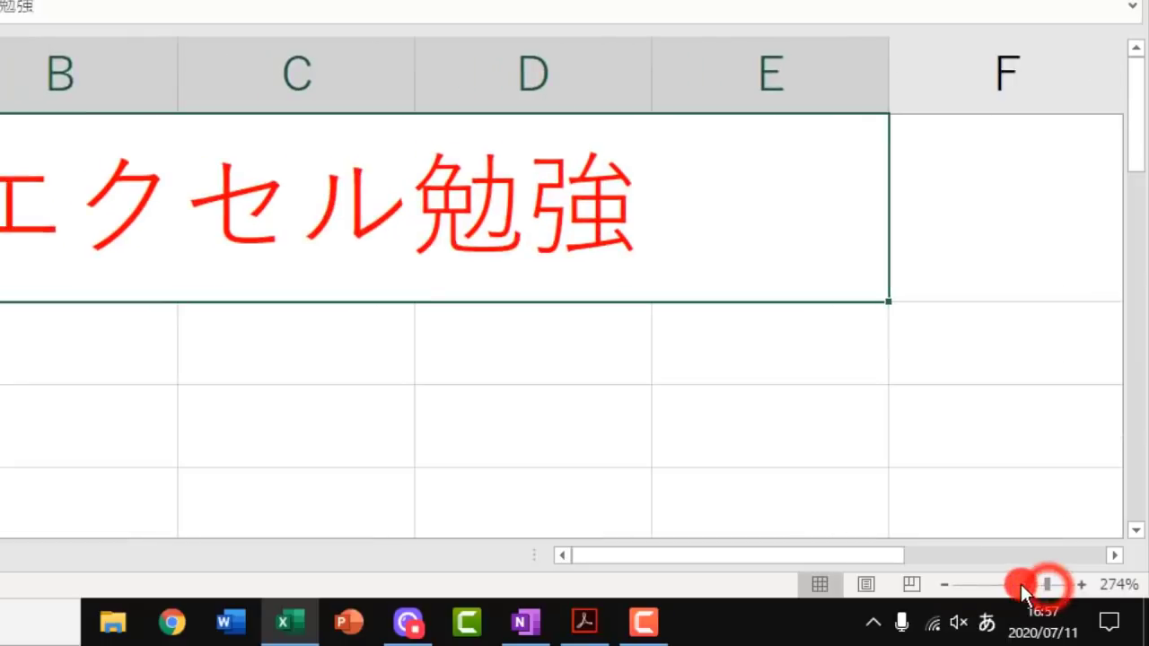
click(985, 584)
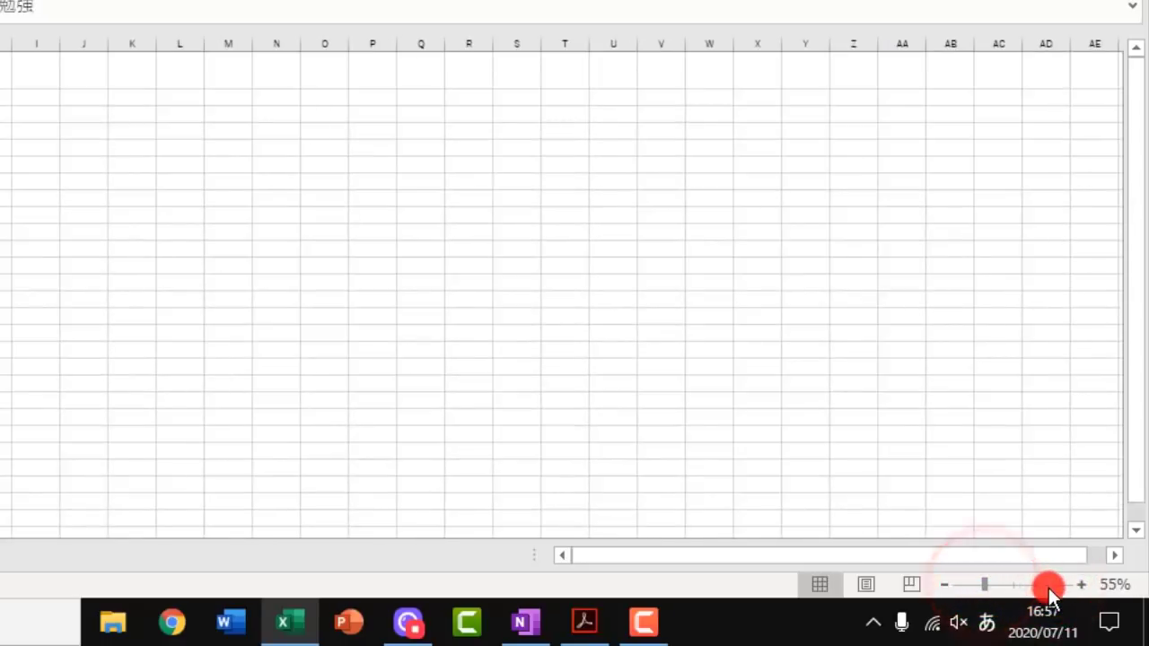
click(1048, 589)
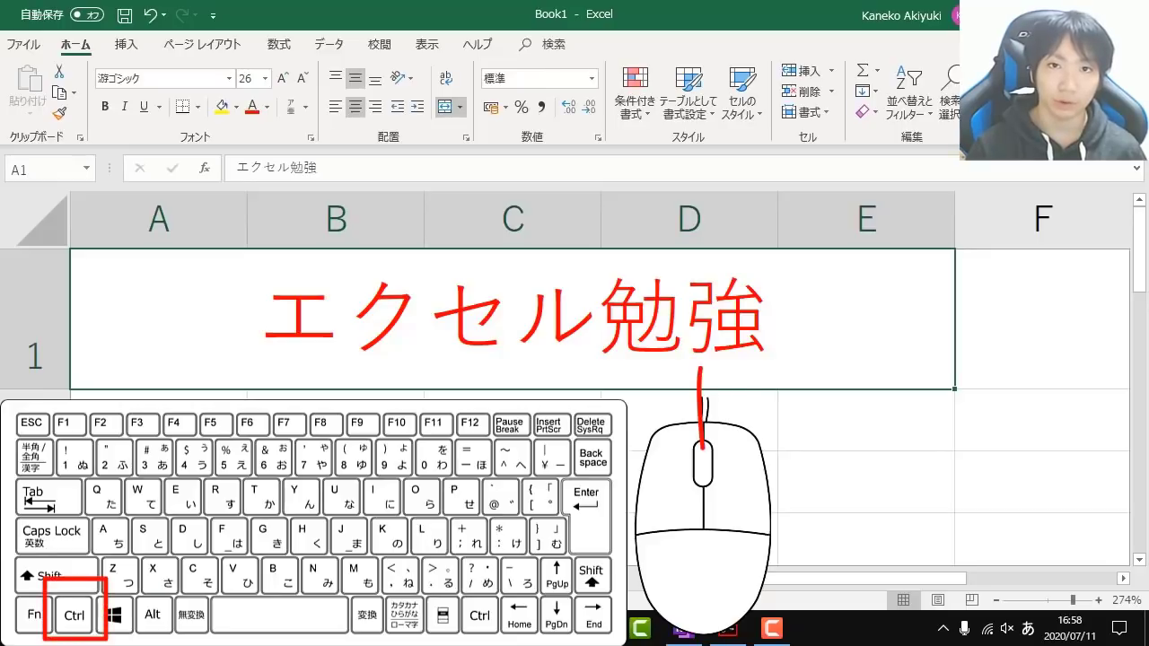
Ctrl-scroll down to a 40% whole-grid view, then settle at about 205% zoom
ctrl+scroll(574, 359, up, 2)
ctrl+scroll(574, 359, up, 2)
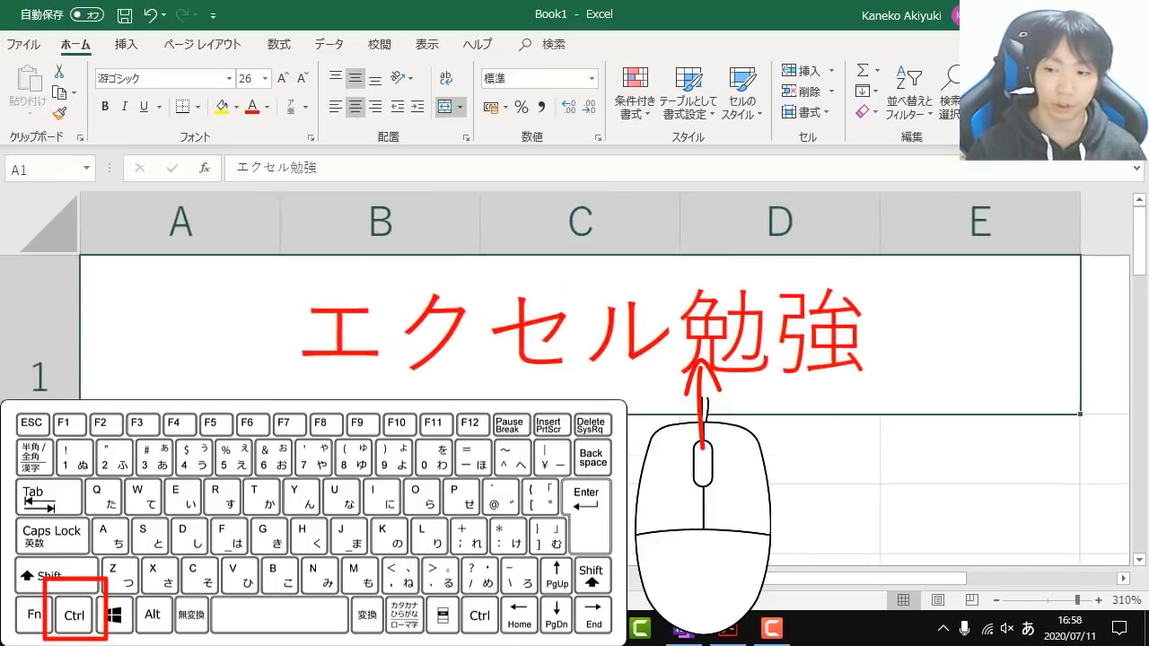
ctrl+scroll(575, 359, up, 2)
ctrl+scroll(574, 359, up, 1)
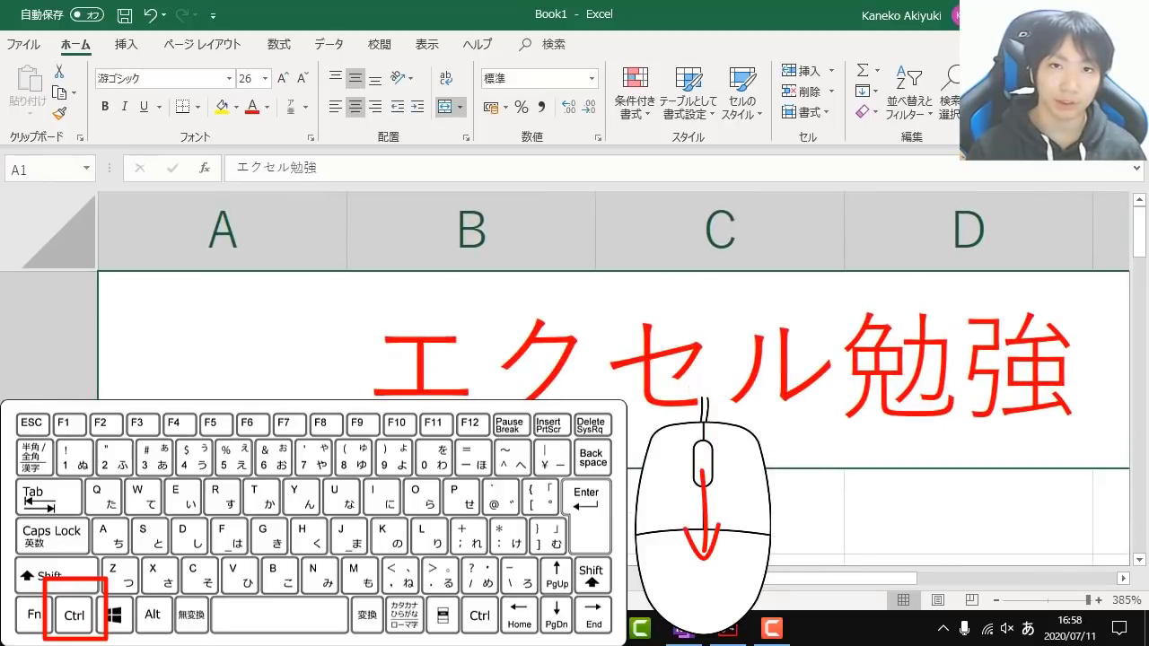
ctrl+scroll(574, 359, down, 5)
ctrl+scroll(574, 359, down, 8)
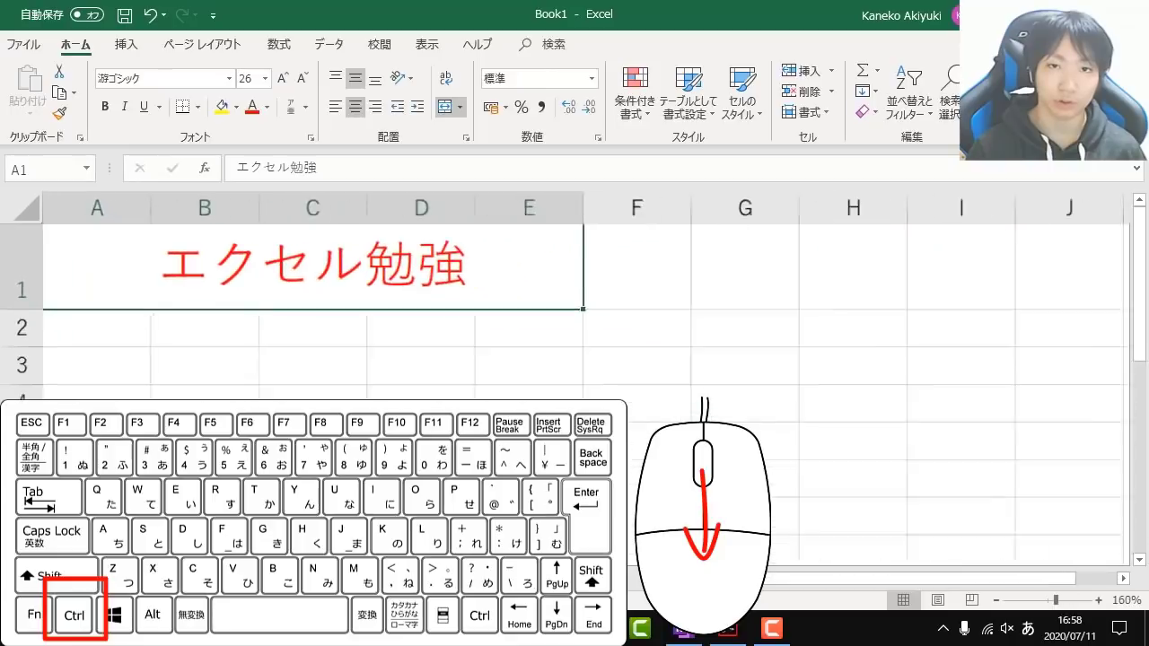
ctrl+scroll(575, 359, down, 7)
ctrl+scroll(574, 359, down, 2)
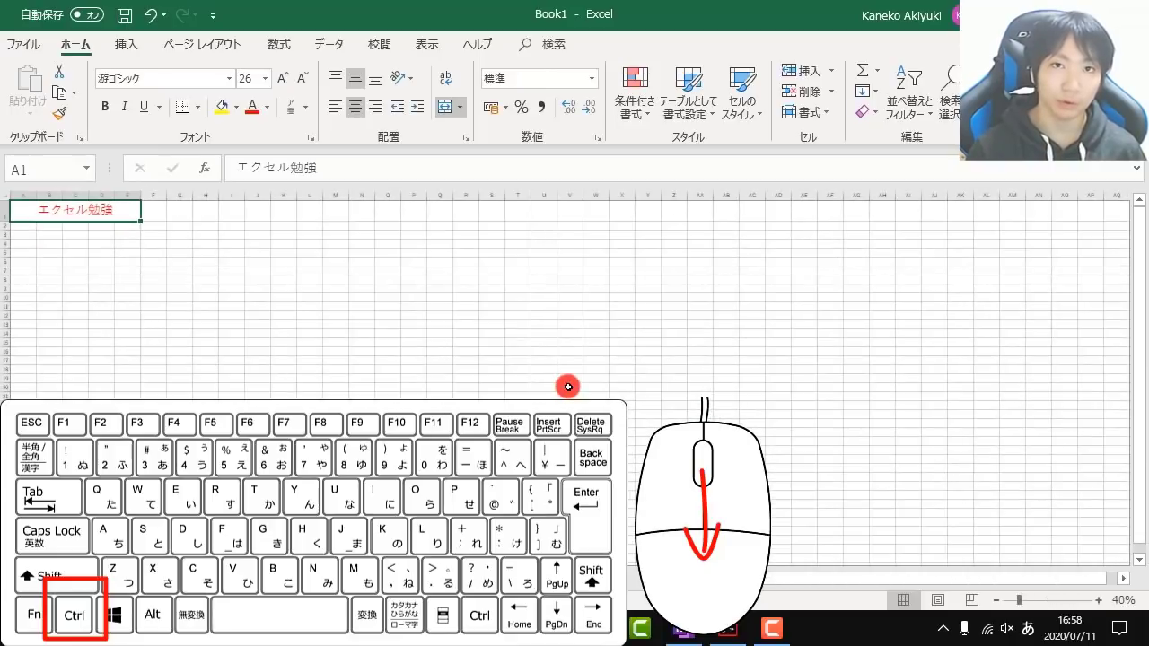
ctrl+scroll(567, 389, up, 4)
ctrl+scroll(567, 390, up, 4)
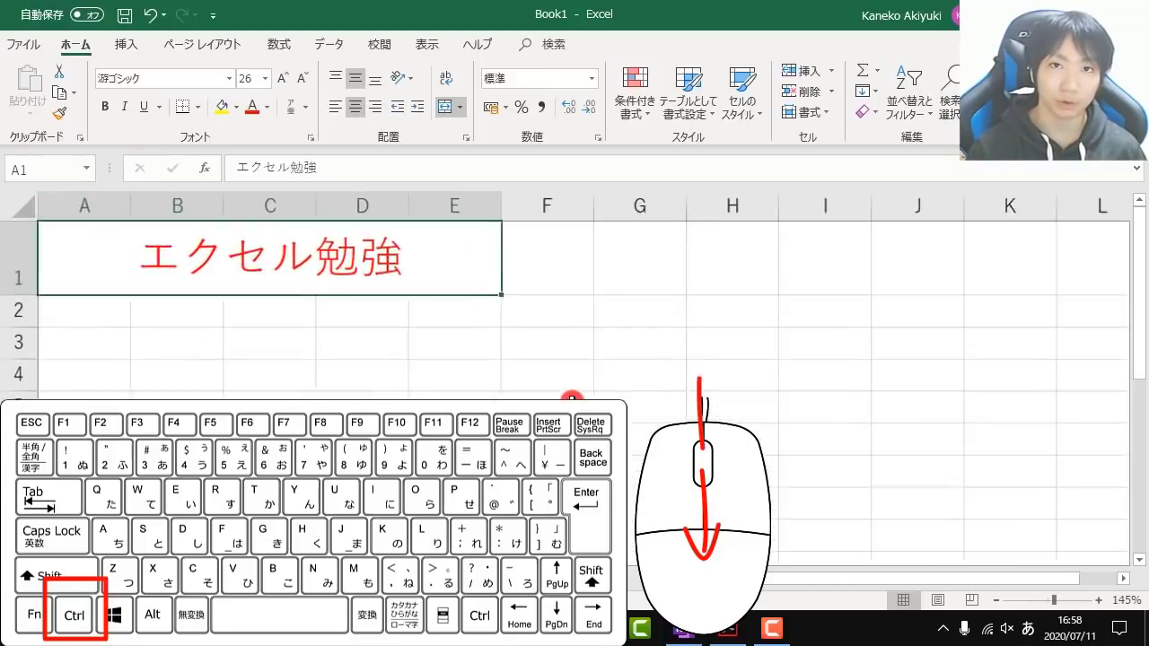
ctrl+scroll(565, 392, up, 5)
ctrl+scroll(559, 377, up, 3)
ctrl+scroll(557, 372, down, 4)
ctrl+scroll(557, 372, down, 5)
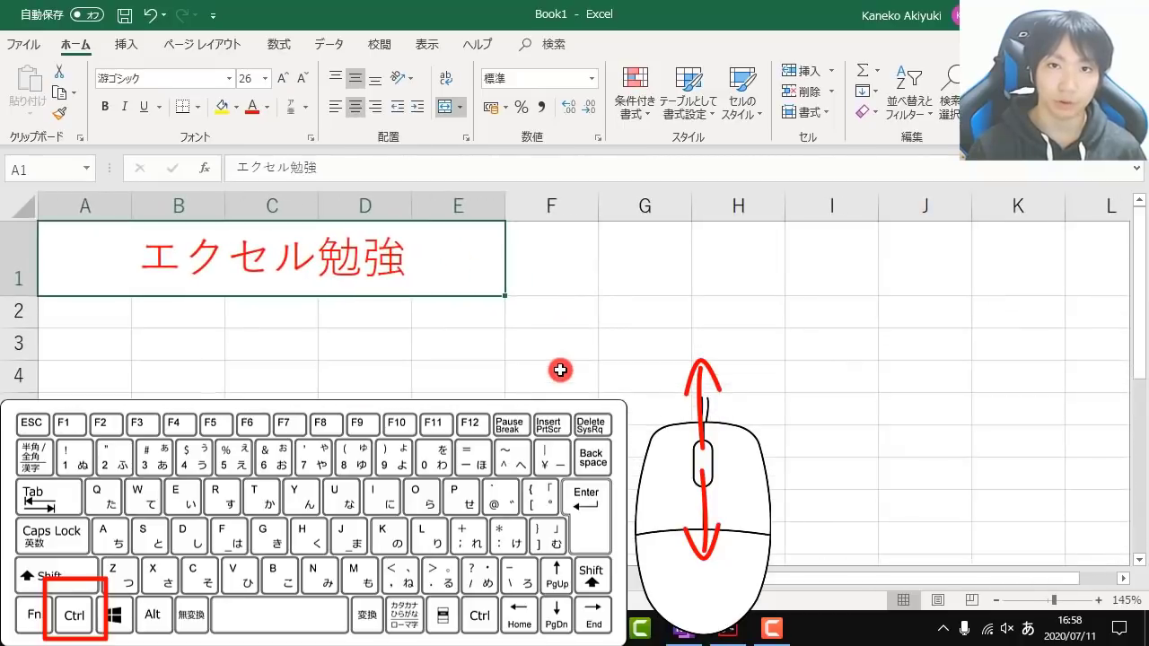
ctrl+scroll(554, 370, up, 7)
ctrl+scroll(553, 368, up, 3)
ctrl+scroll(551, 362, down, 3)
ctrl+scroll(548, 357, down, 7)
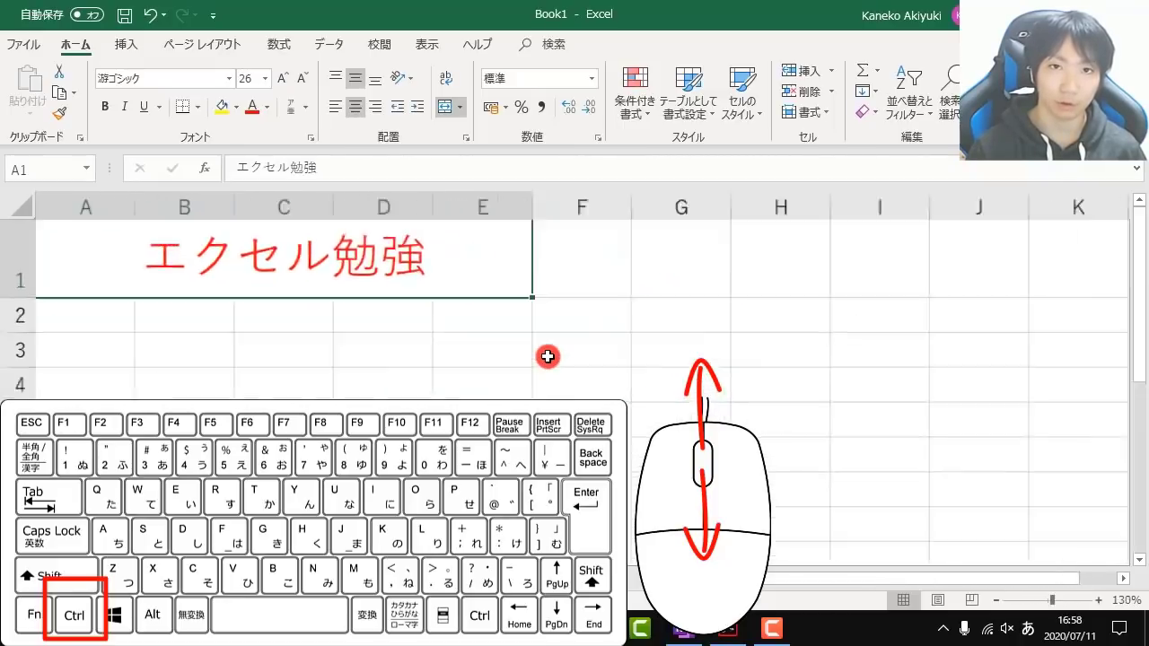
ctrl+scroll(546, 354, up, 1)
ctrl+scroll(547, 355, up, 3)
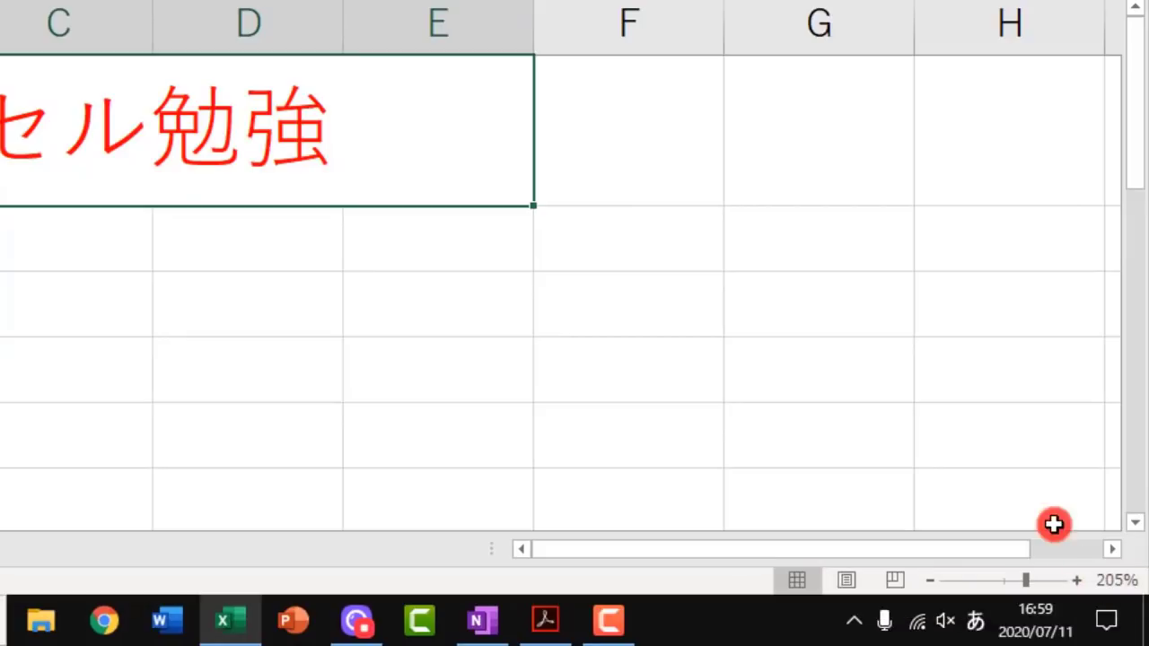
Zoom the sheet in to 400% on the title, then back out to 160%
ctrl+scroll(481, 249, up, 4)
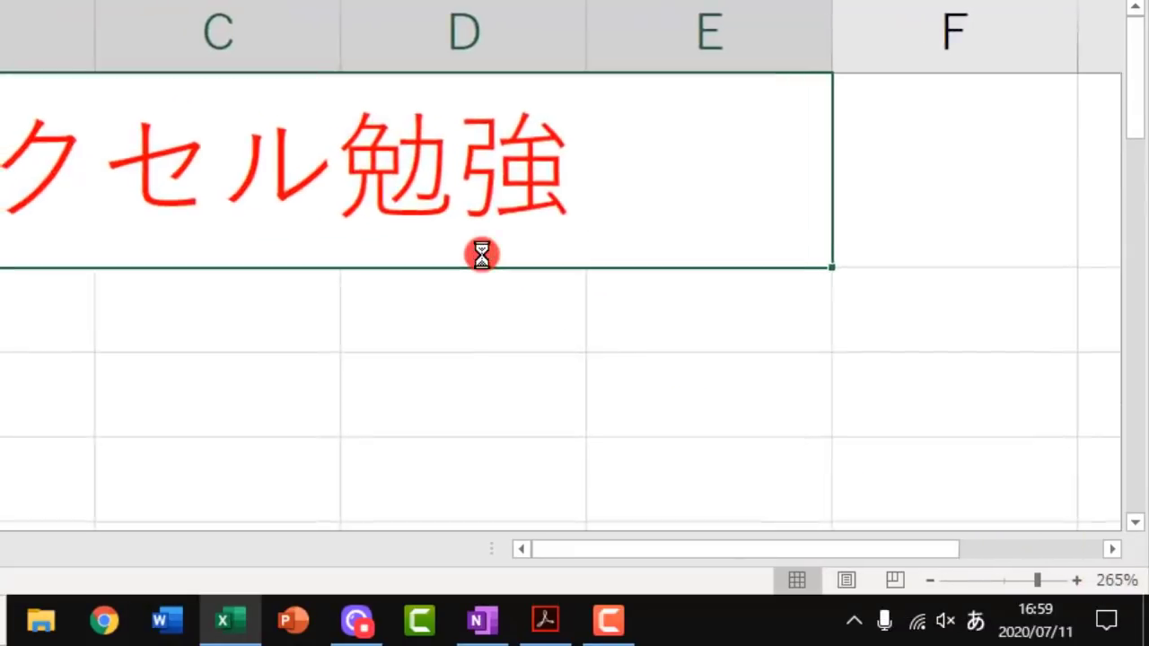
ctrl+scroll(478, 252, up, 9)
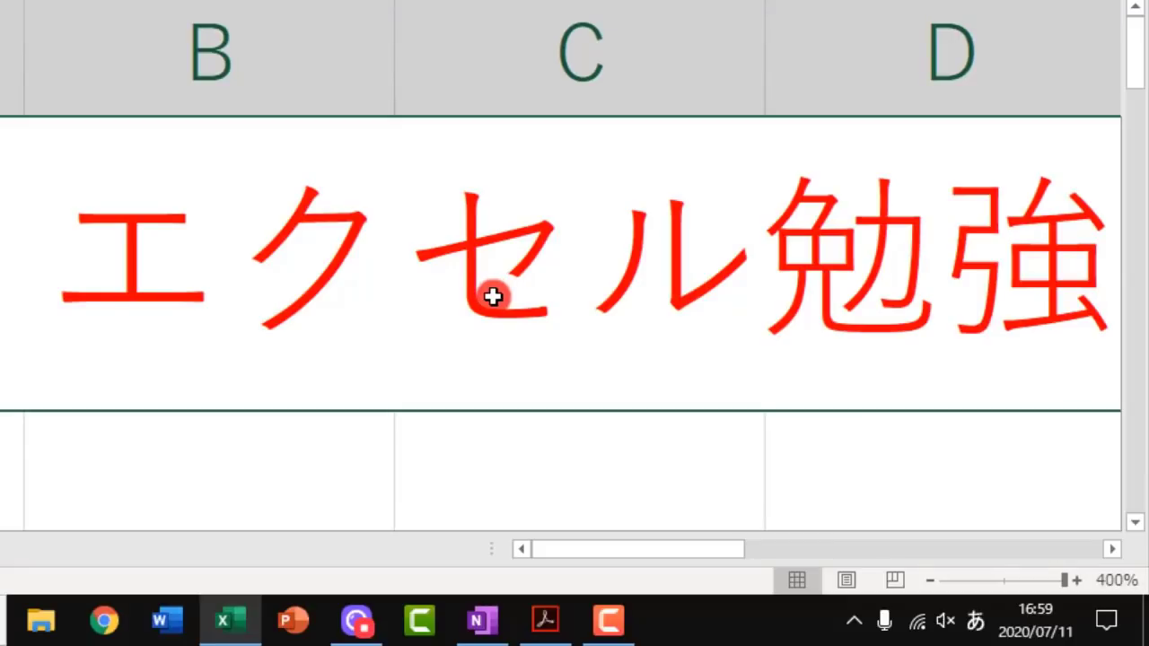
ctrl+scroll(490, 297, down, 10)
ctrl+scroll(490, 297, up, 2)
ctrl+scroll(490, 297, up, 9)
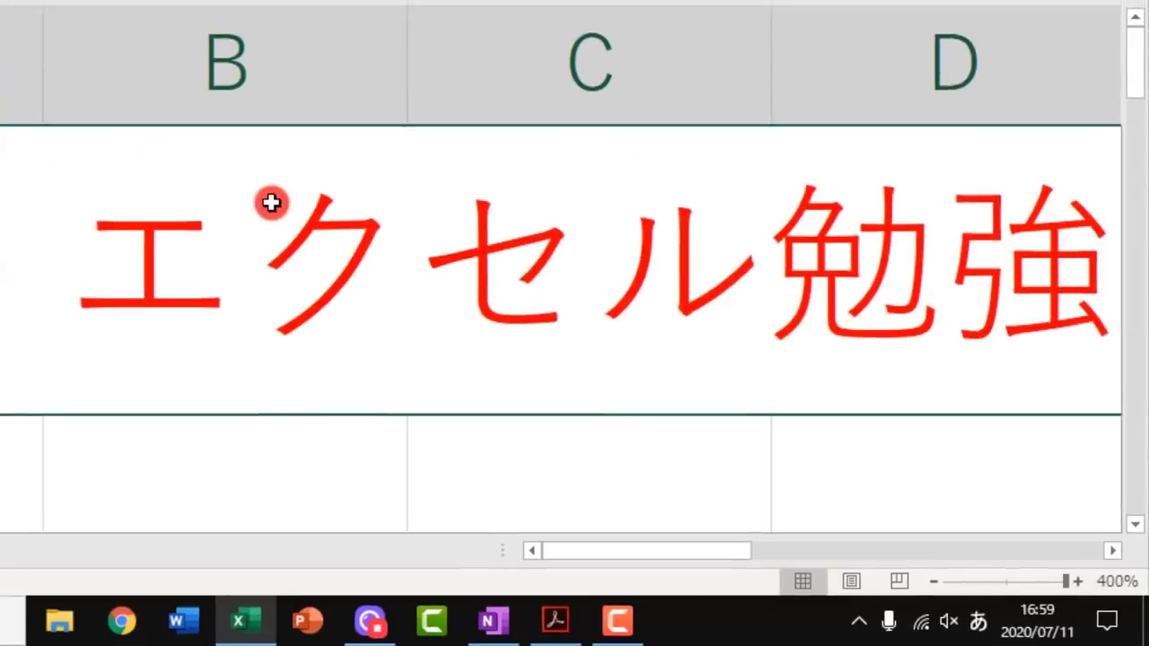
ctrl+scroll(524, 330, down, 5)
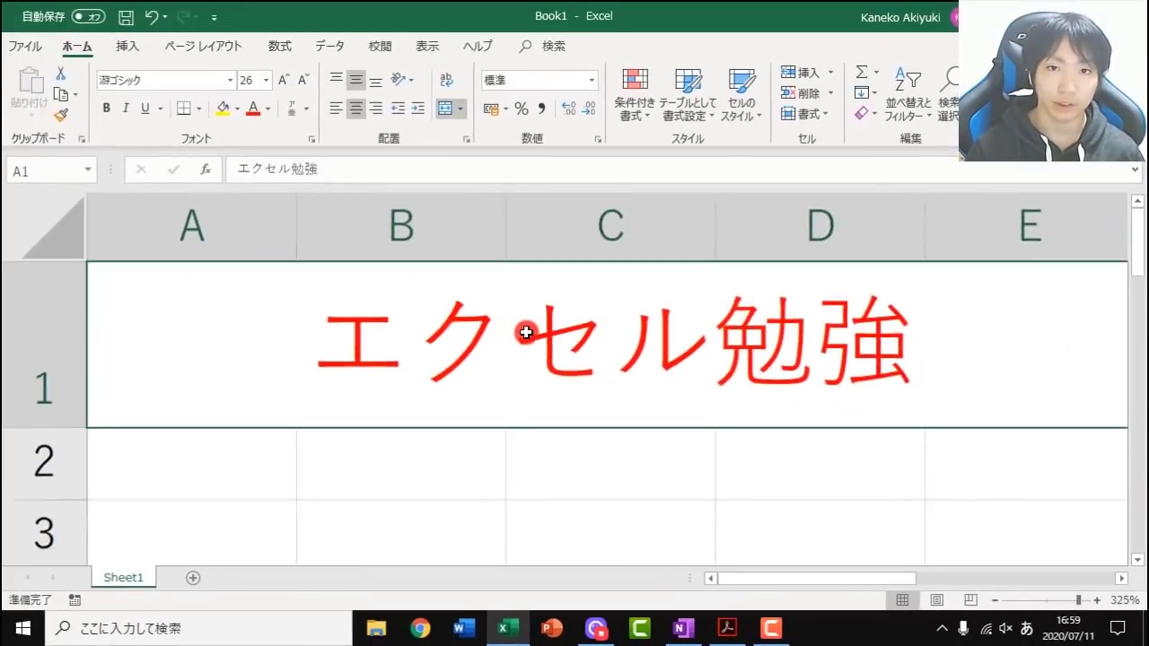
ctrl+scroll(523, 331, down, 6)
ctrl+scroll(523, 331, down, 1)
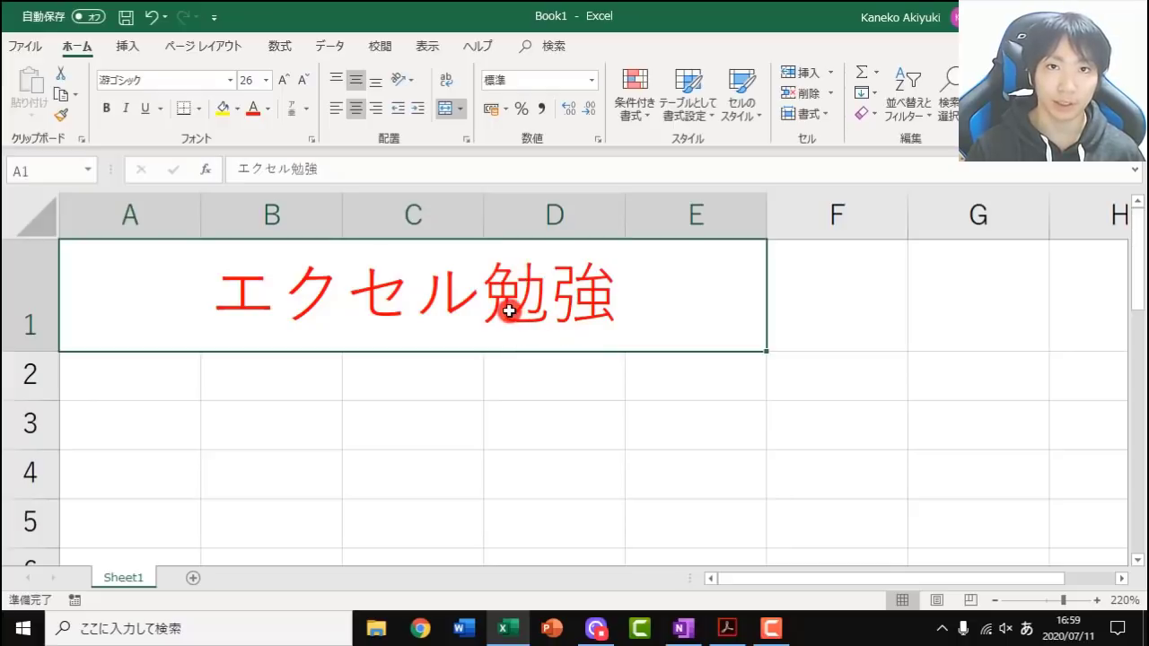
ctrl+scroll(509, 310, down, 3)
ctrl+scroll(510, 312, down, 1)
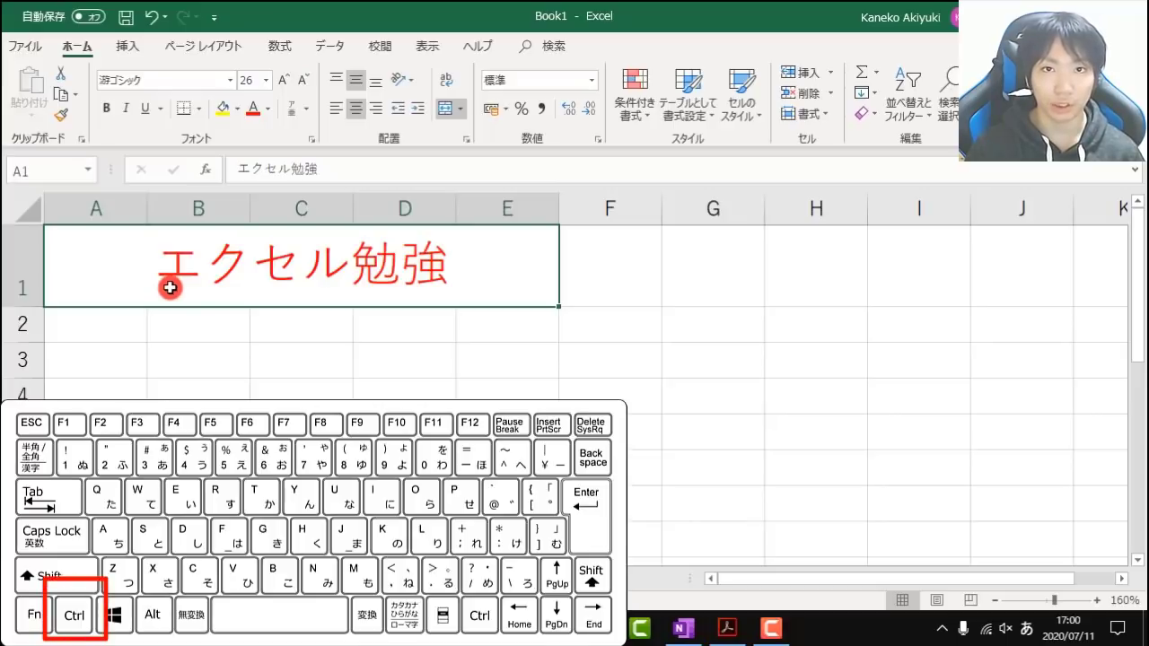
Adjust the worksheet zoom to about 205%
ctrl+scroll(170, 287, up, 4)
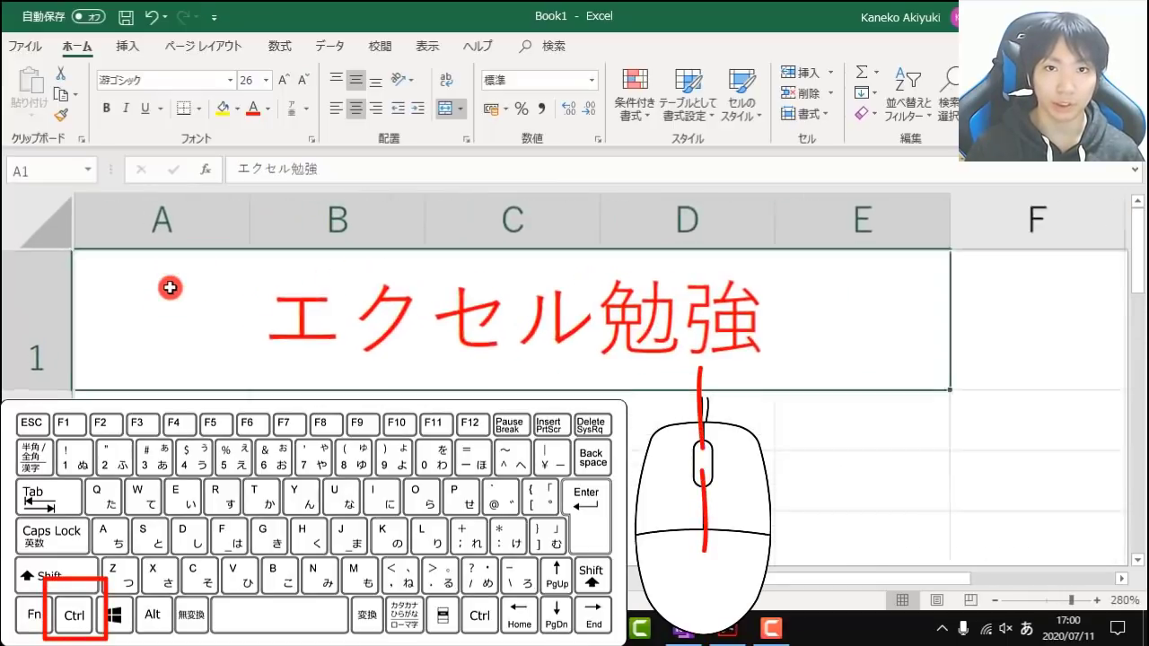
ctrl+scroll(170, 287, down, 4)
ctrl+scroll(170, 287, down, 1)
ctrl+scroll(169, 287, up, 3)
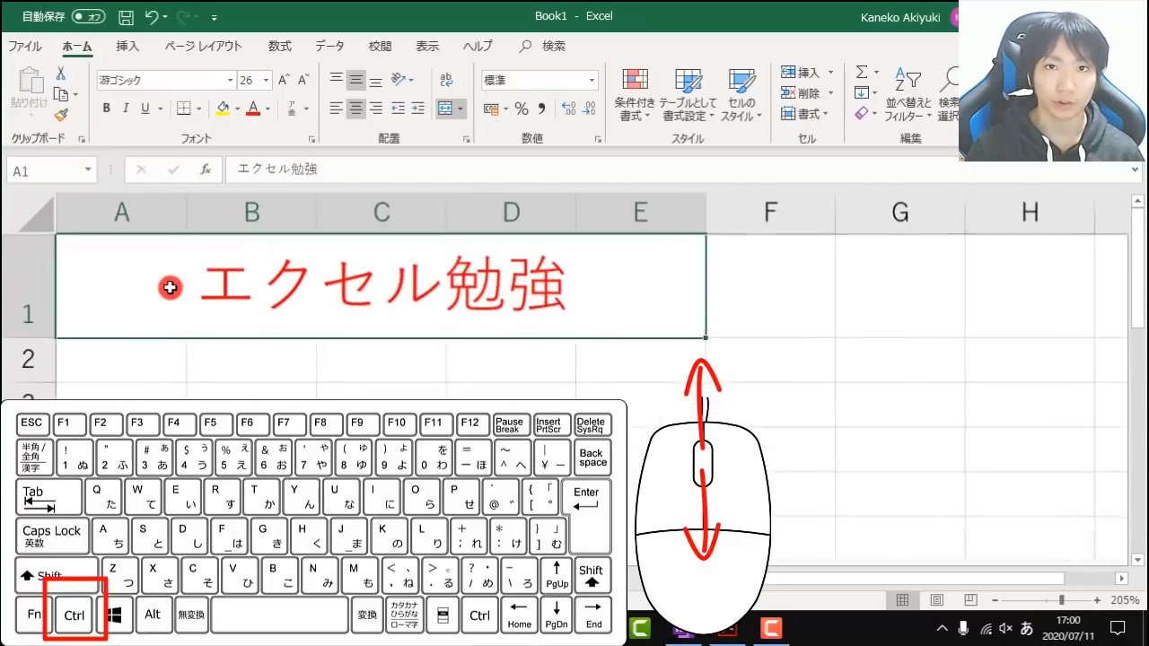
ctrl+scroll(170, 287, up, 1)
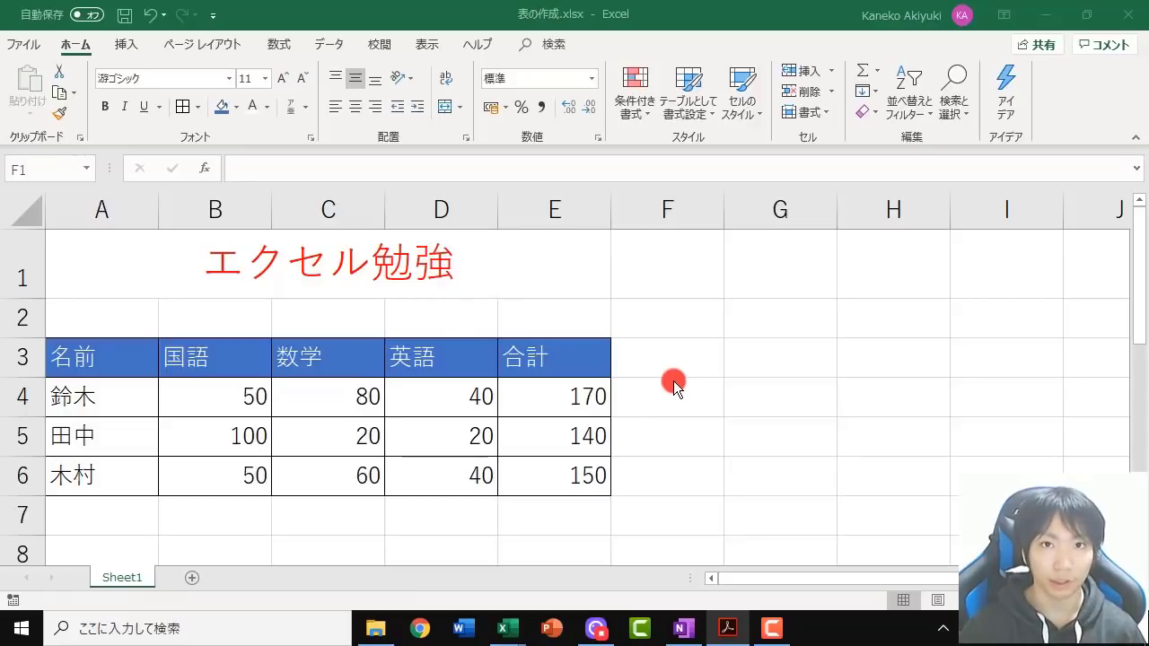
key(alt+Tab)
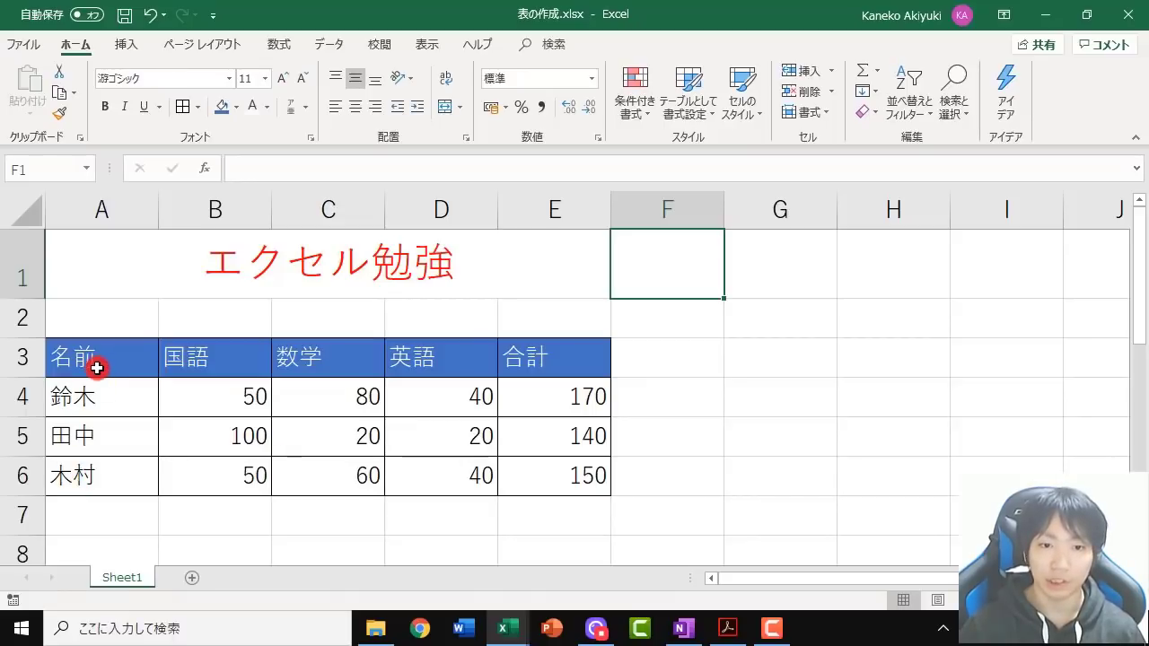
drag(97, 359, 574, 364)
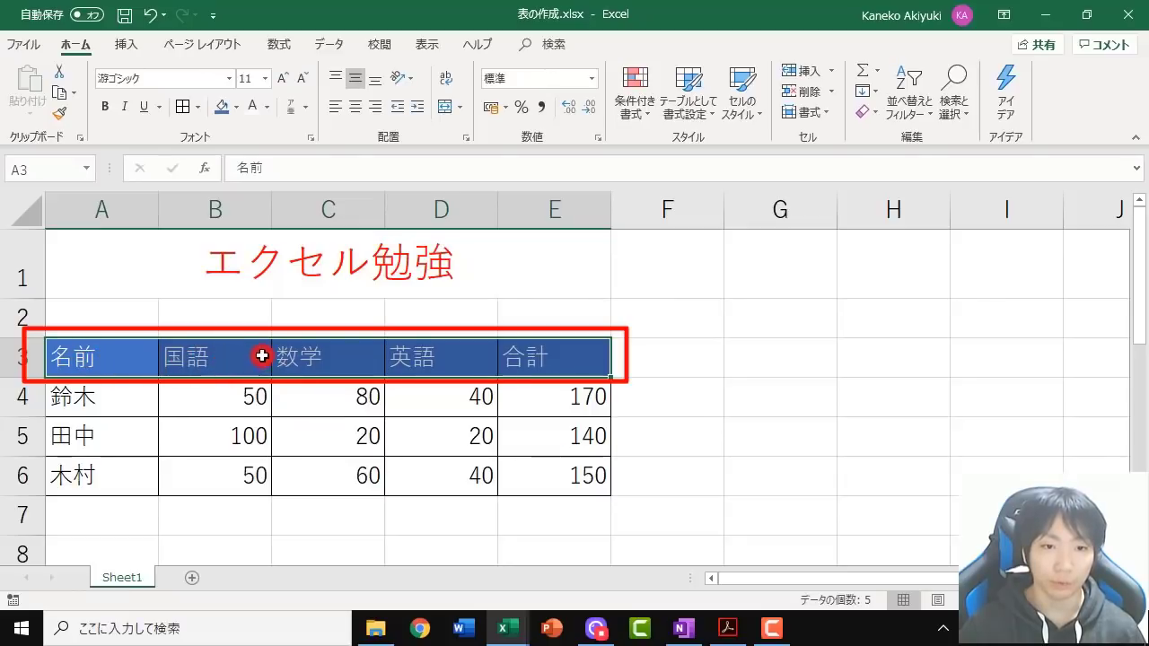
click(103, 360)
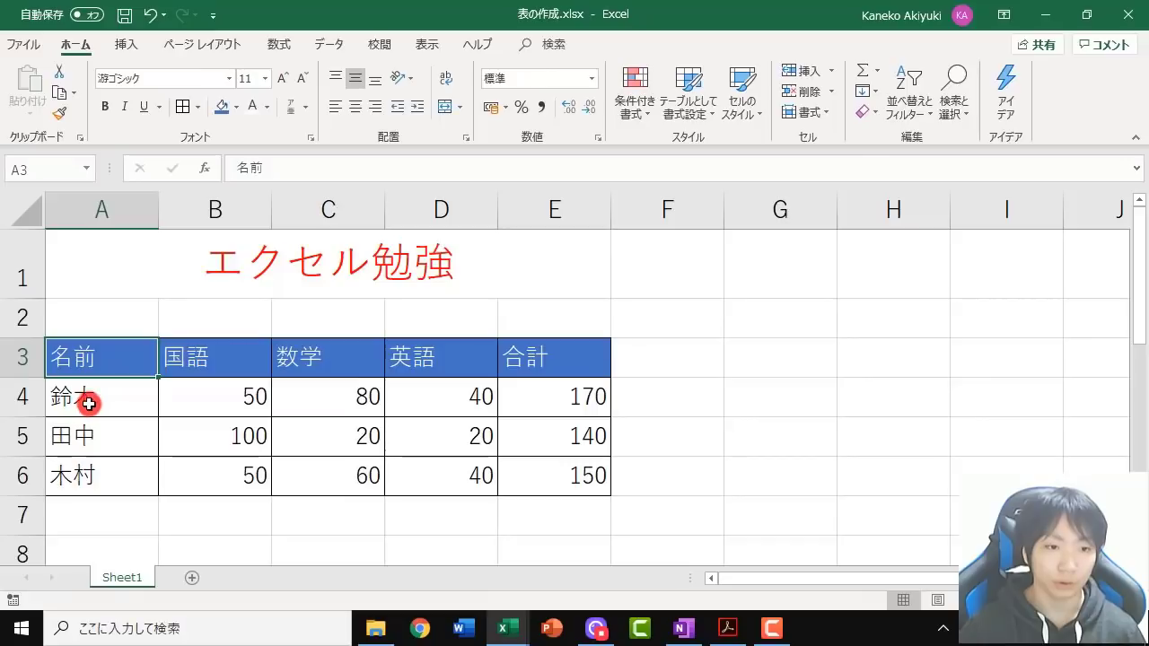
mouse_move(90, 402)
mouse_down()
mouse_move(363, 396)
mouse_move(574, 476)
mouse_up()
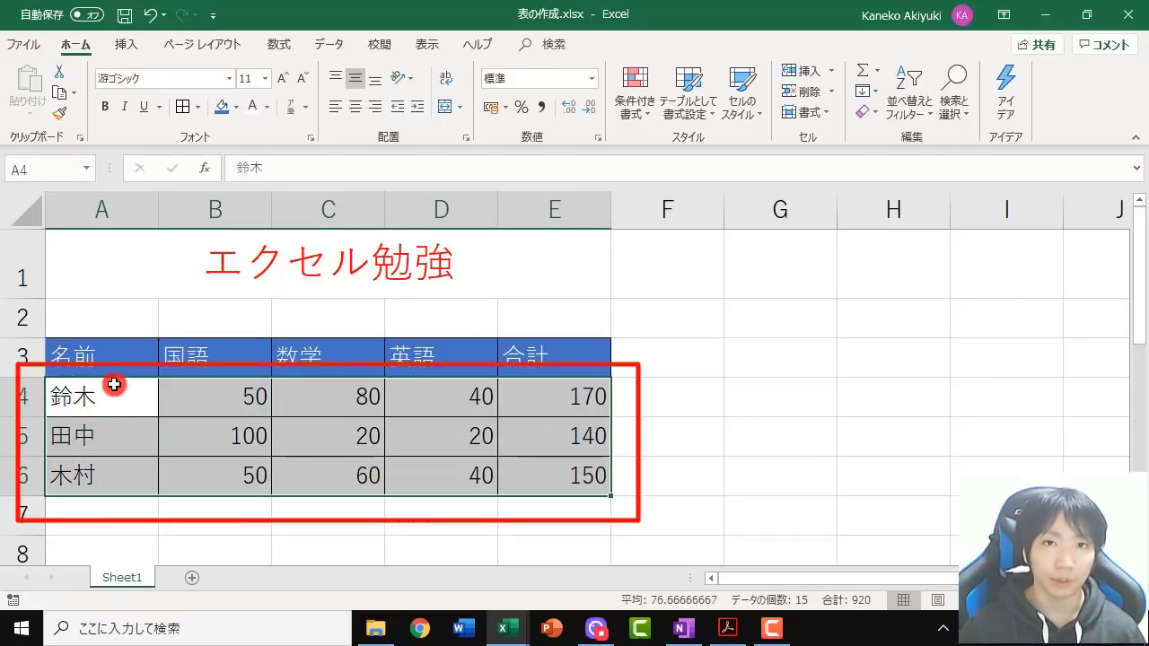
click(102, 398)
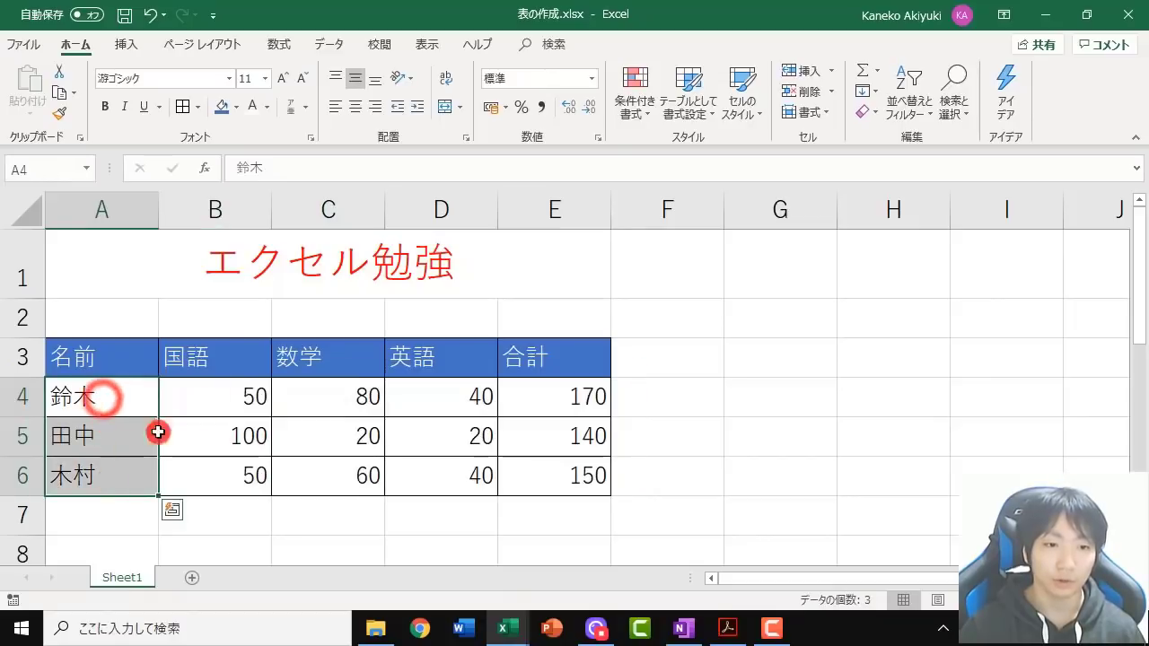
drag(239, 391, 243, 476)
drag(328, 398, 321, 482)
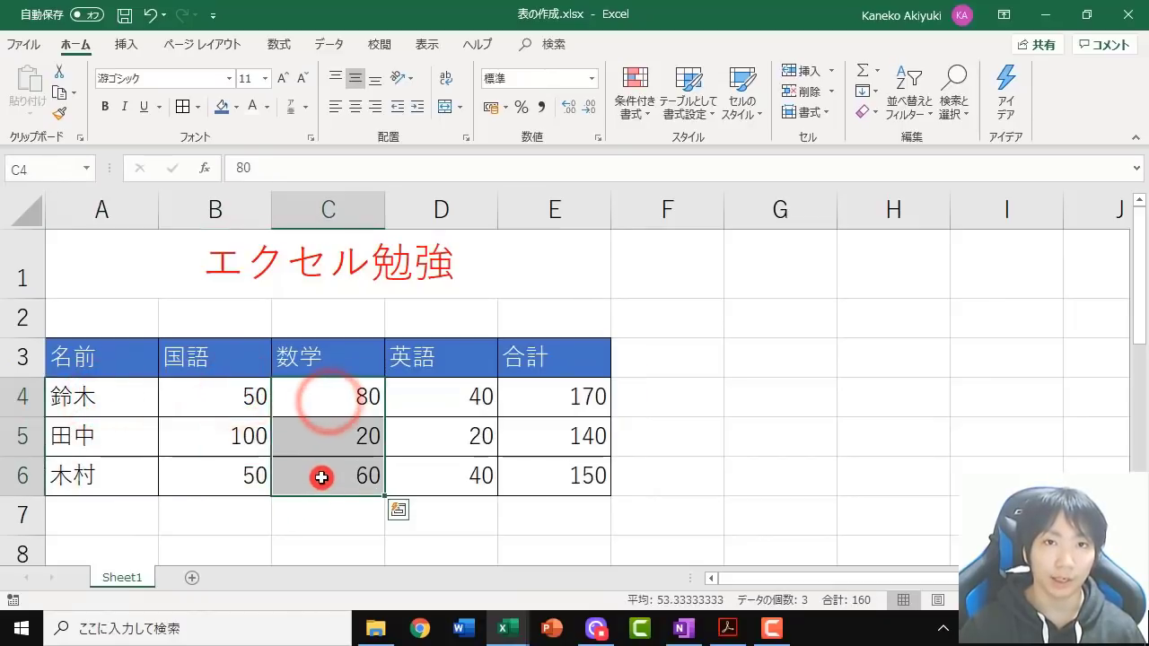
click(102, 354)
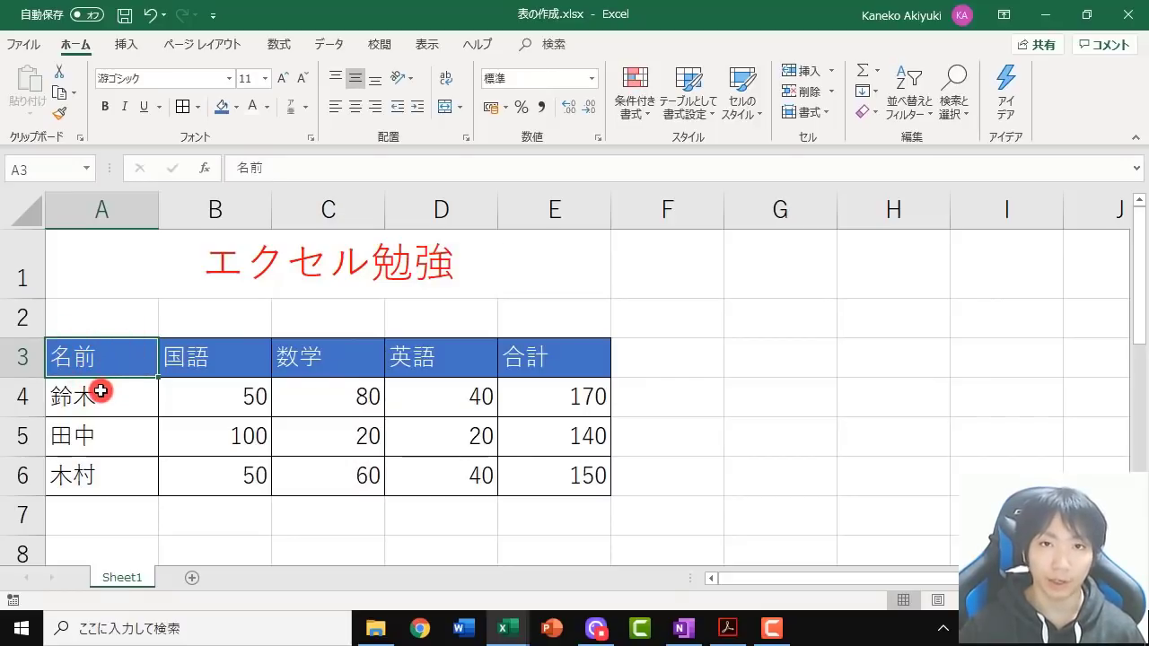
click(90, 396)
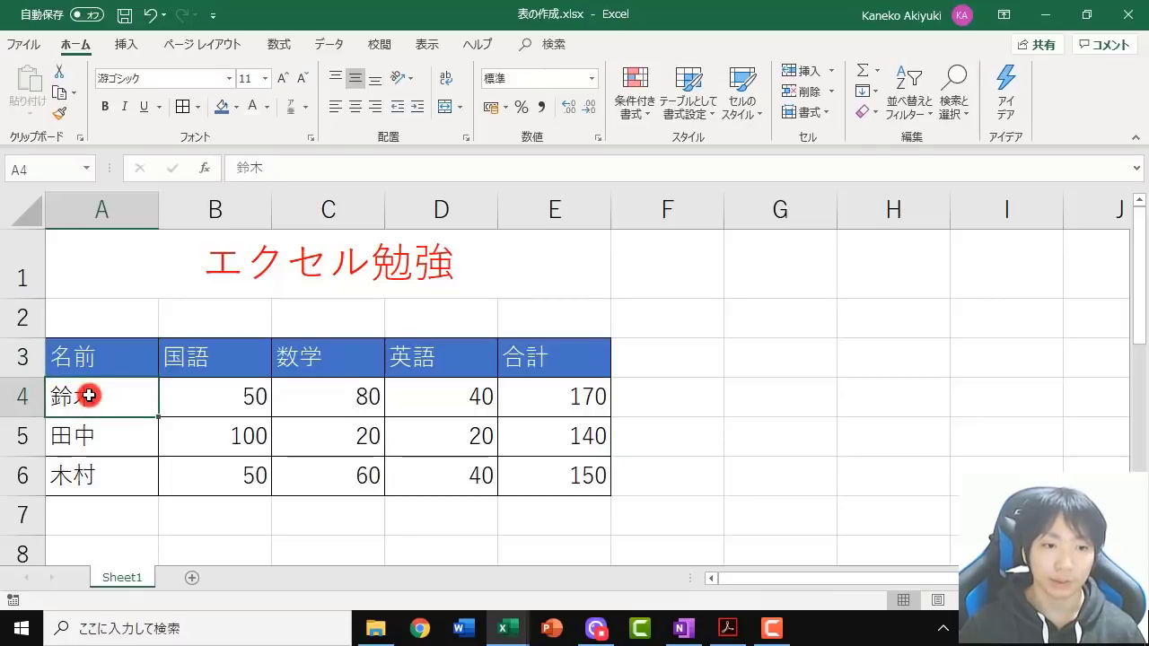
click(97, 441)
click(96, 480)
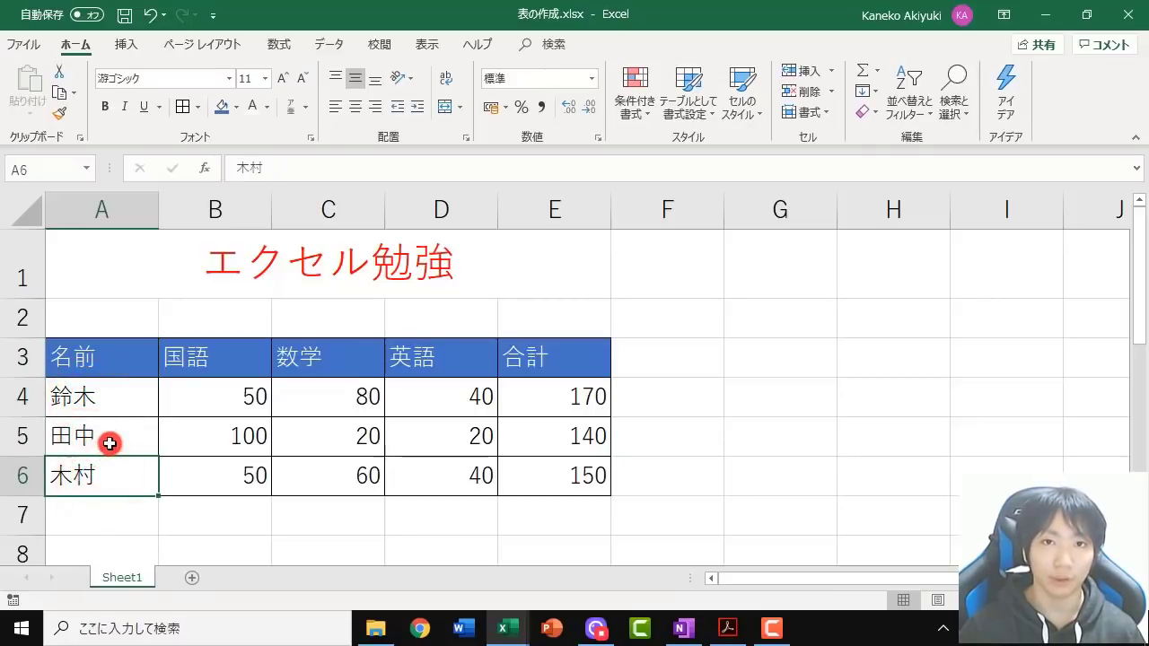
click(227, 358)
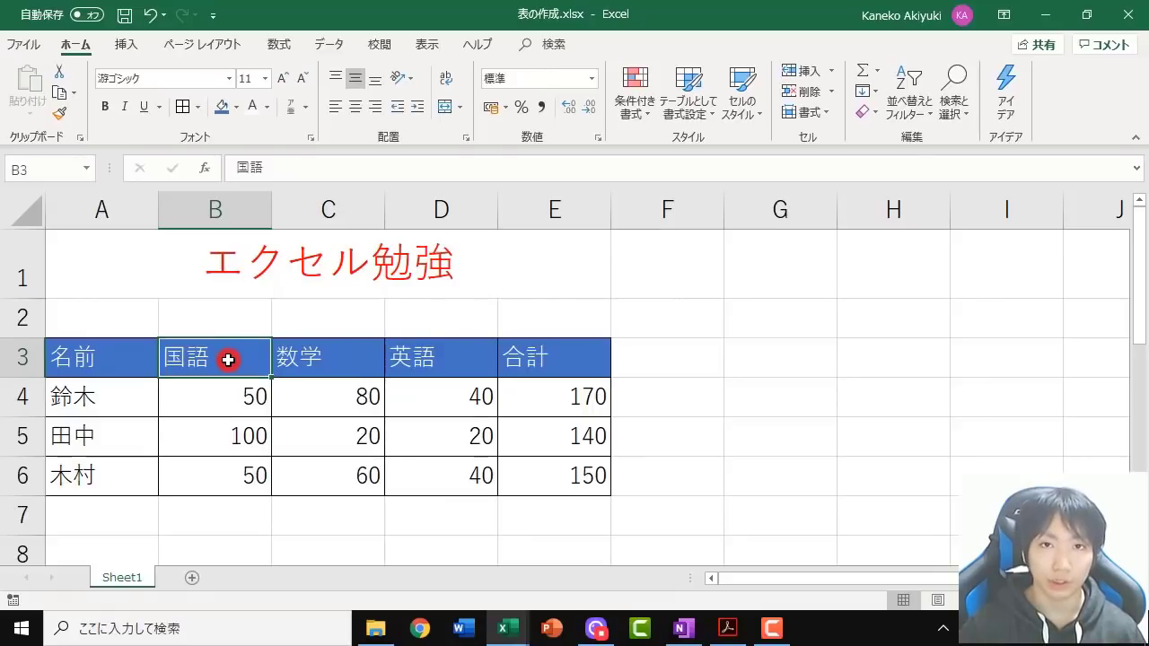
click(104, 398)
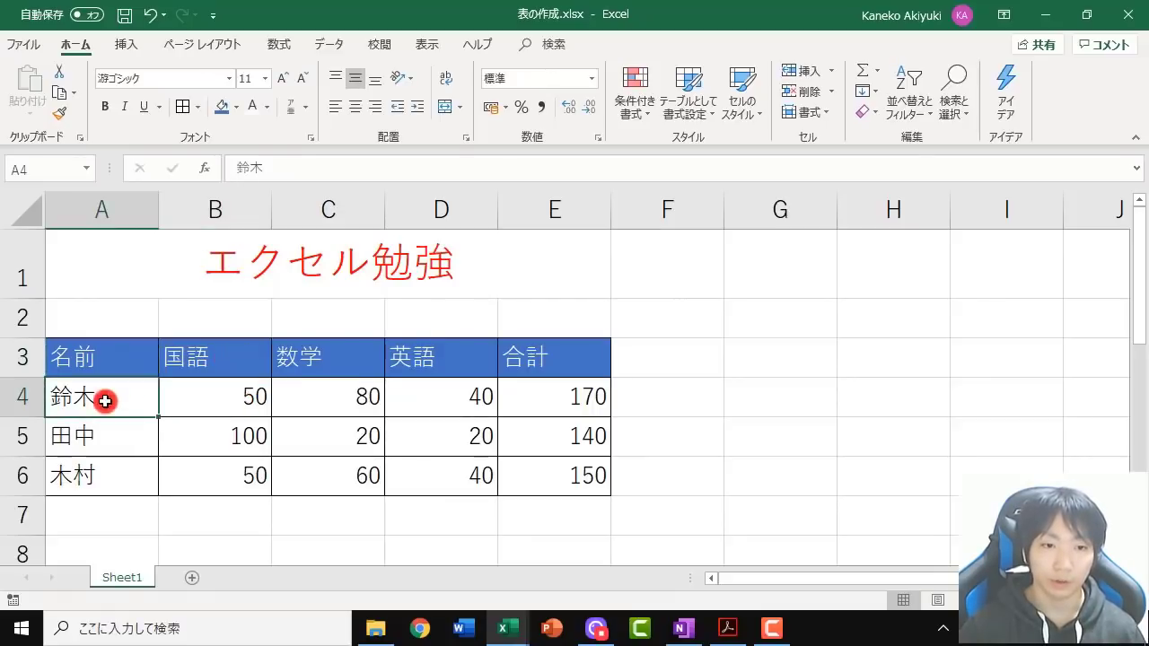
click(236, 358)
click(257, 400)
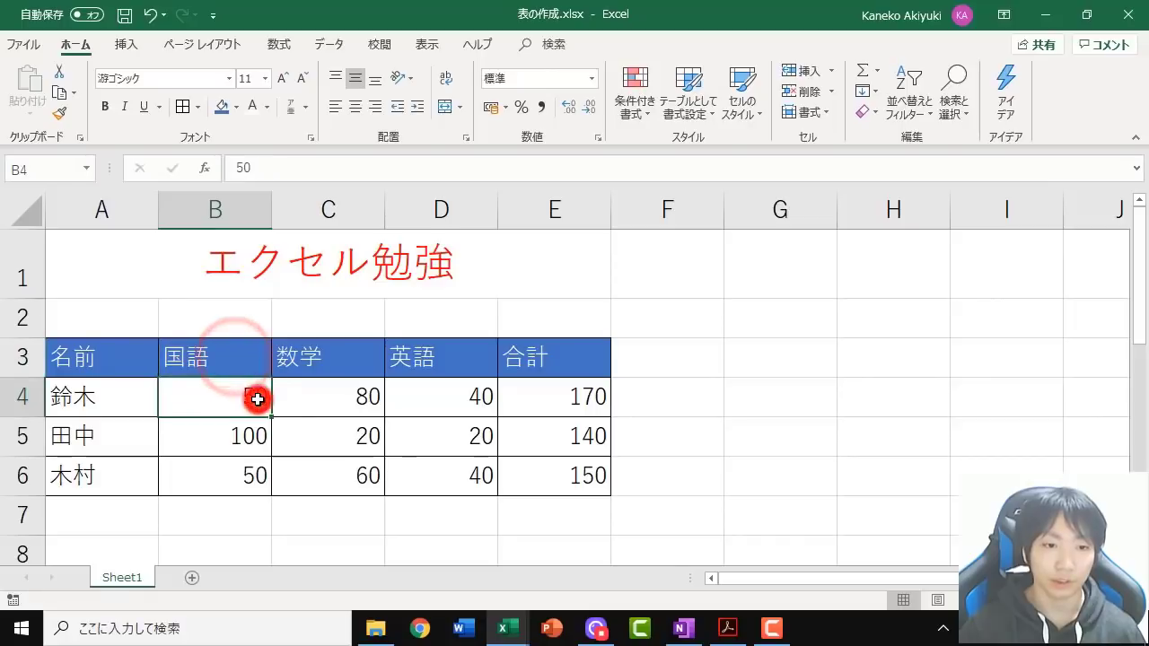
click(130, 440)
click(237, 357)
click(223, 435)
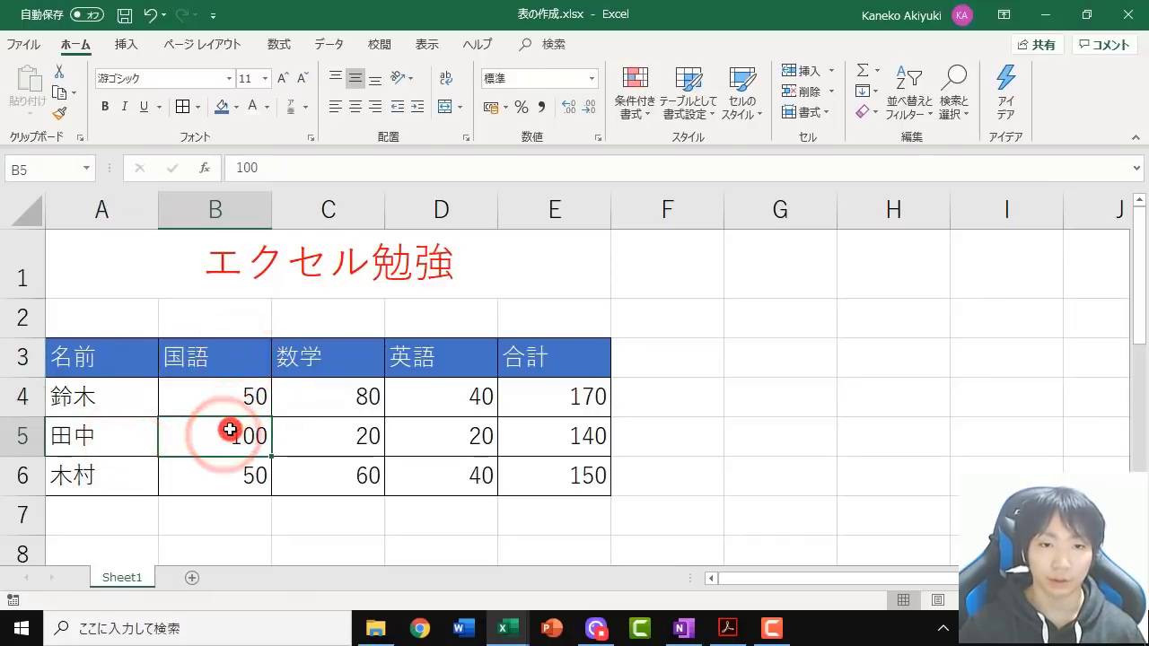
drag(233, 397, 239, 469)
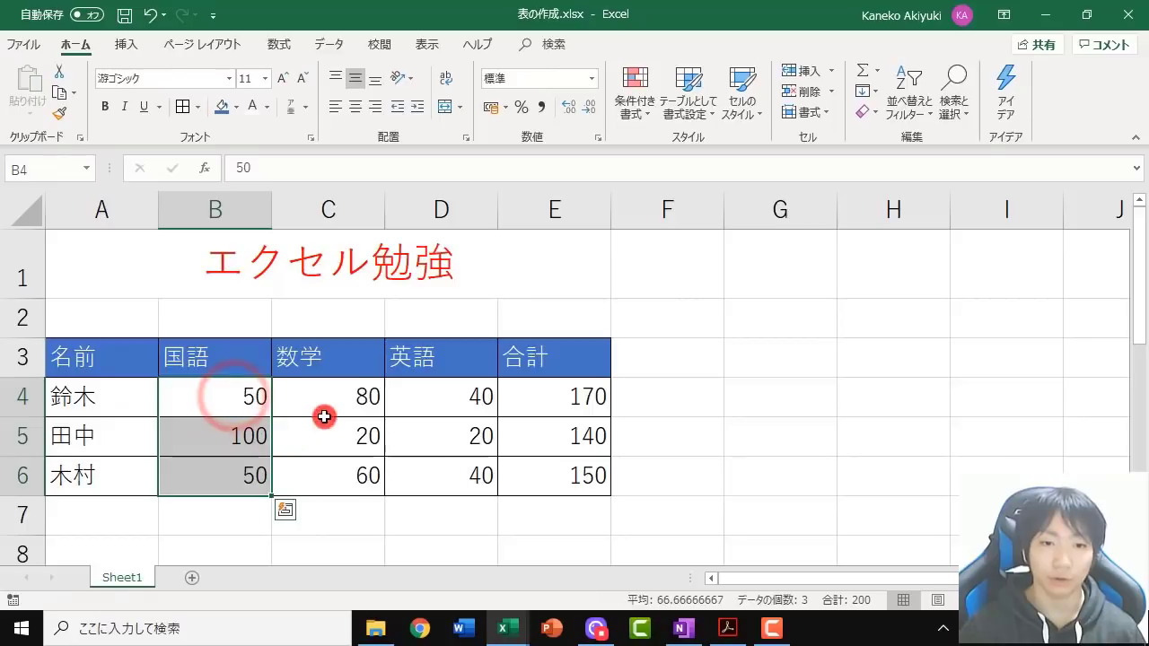
drag(226, 357, 236, 469)
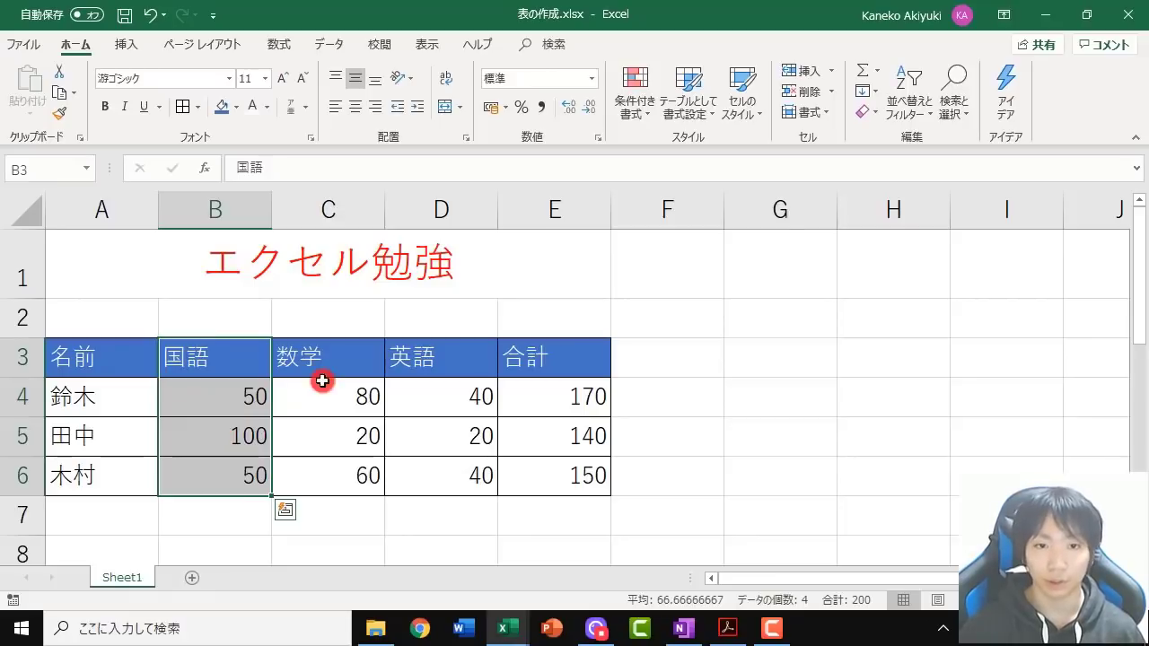
click(358, 358)
drag(363, 397, 366, 477)
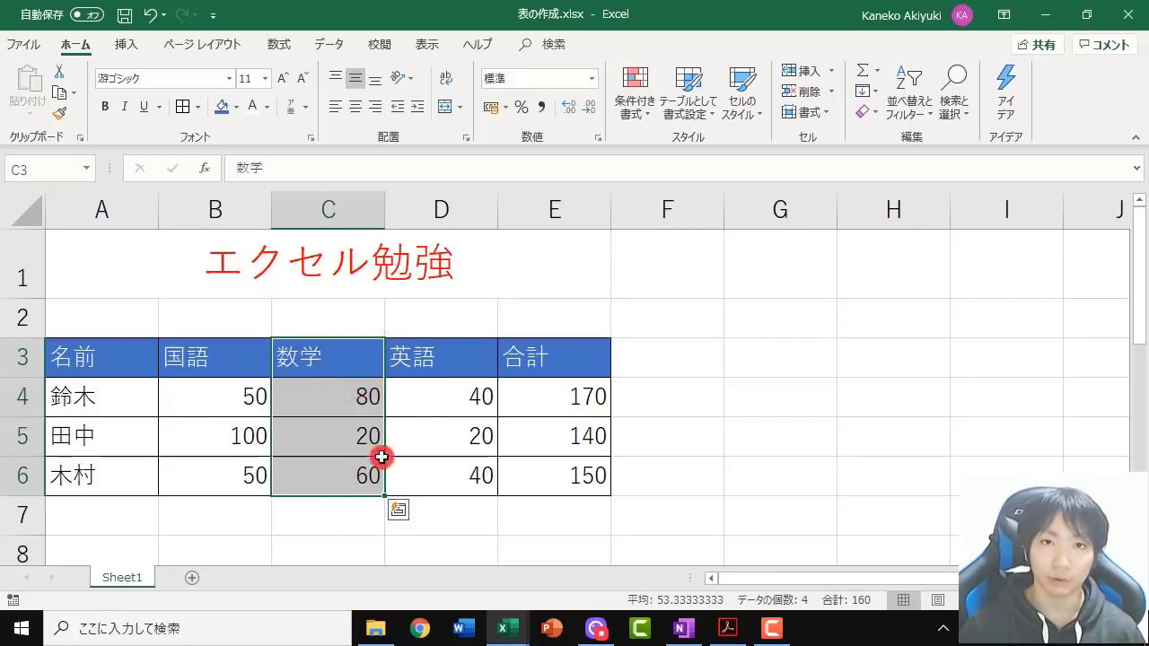
click(478, 356)
drag(478, 356, 477, 467)
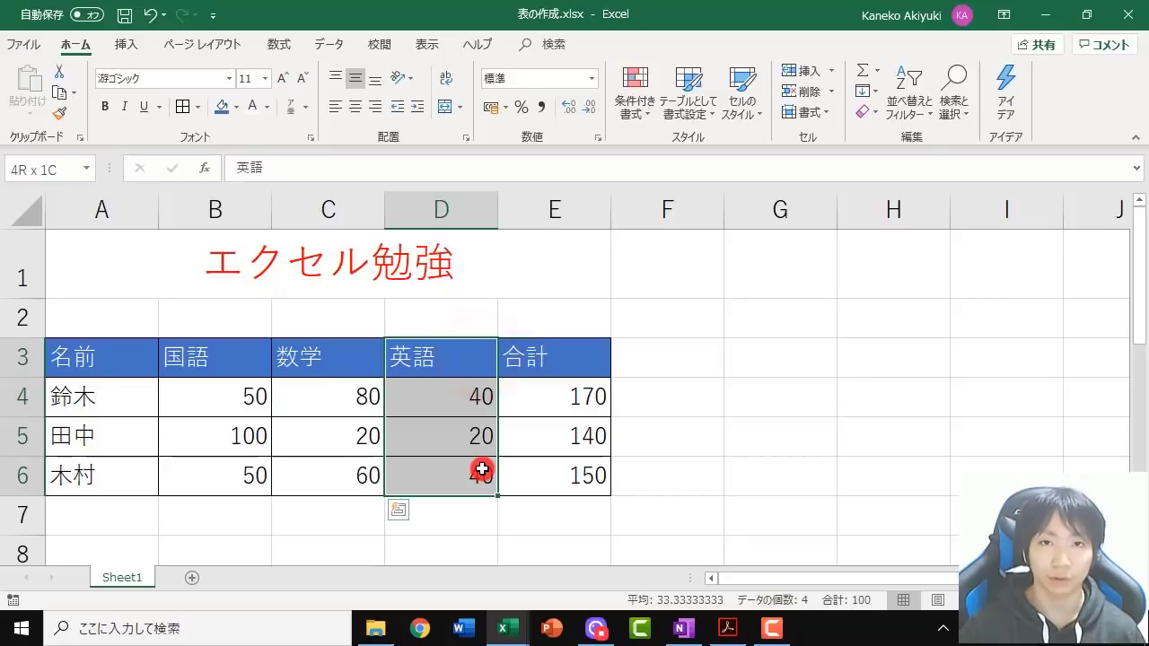
drag(567, 361, 563, 462)
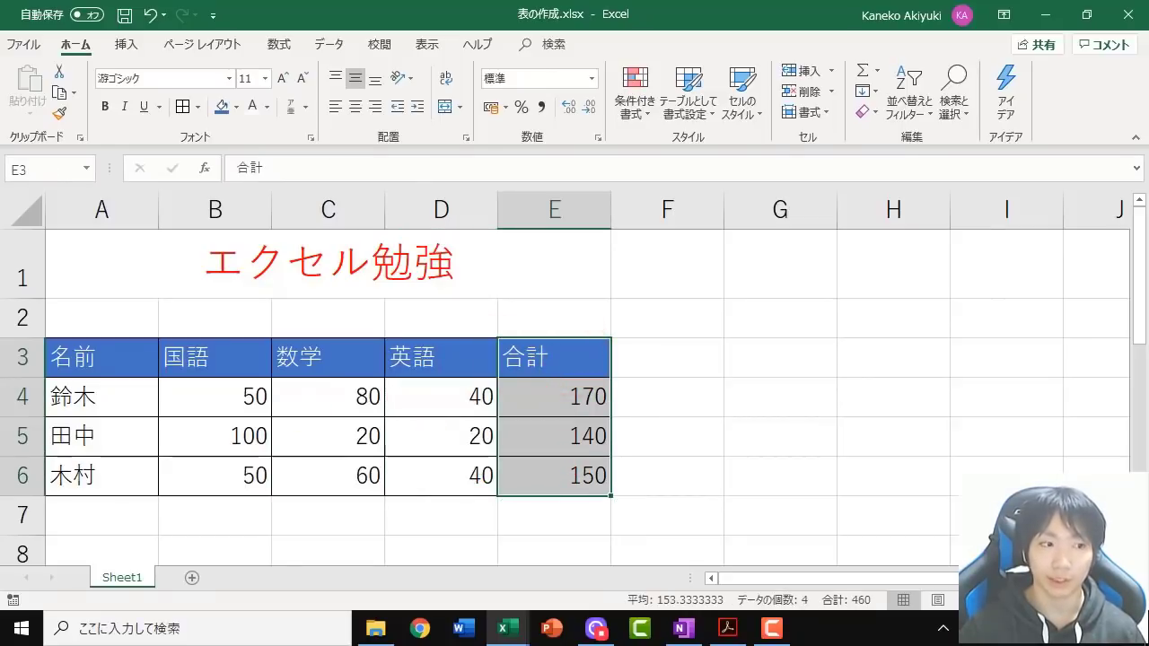
click(563, 358)
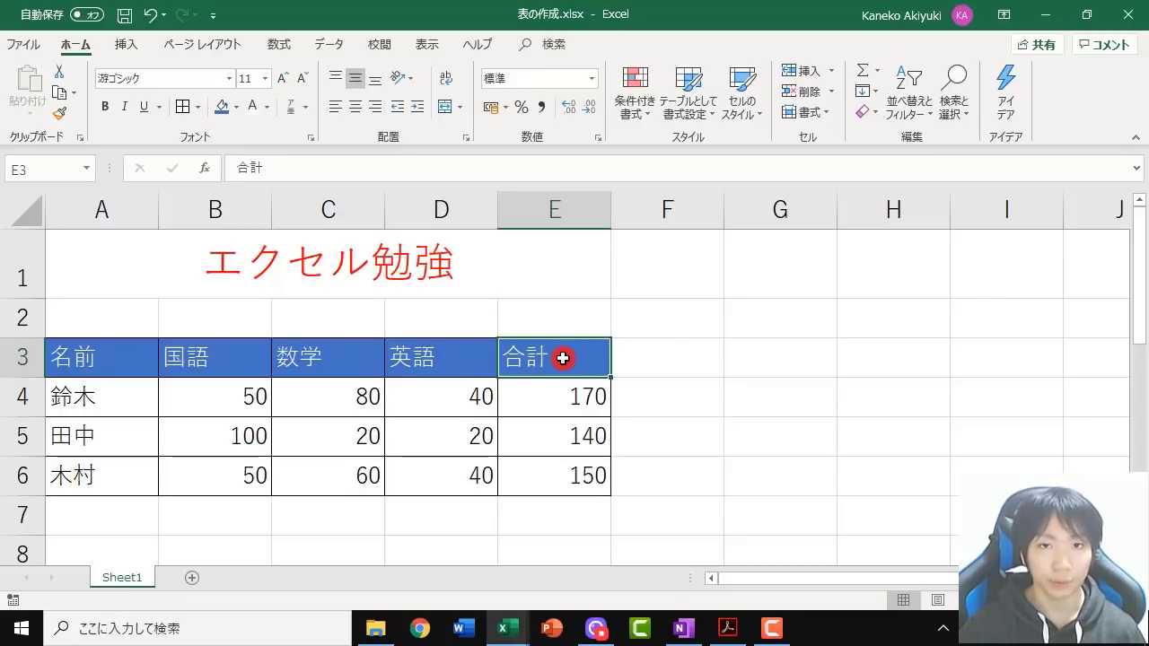
click(505, 627)
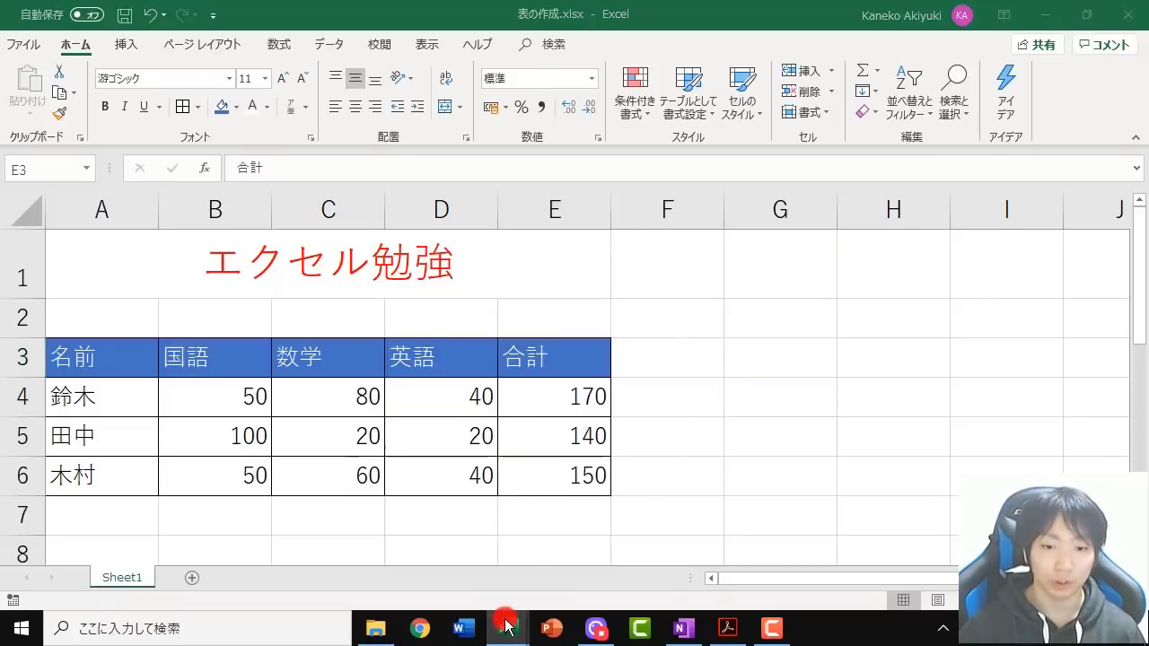
Return to the Book1 workbook, select cell A3 and zoom in
click(465, 556)
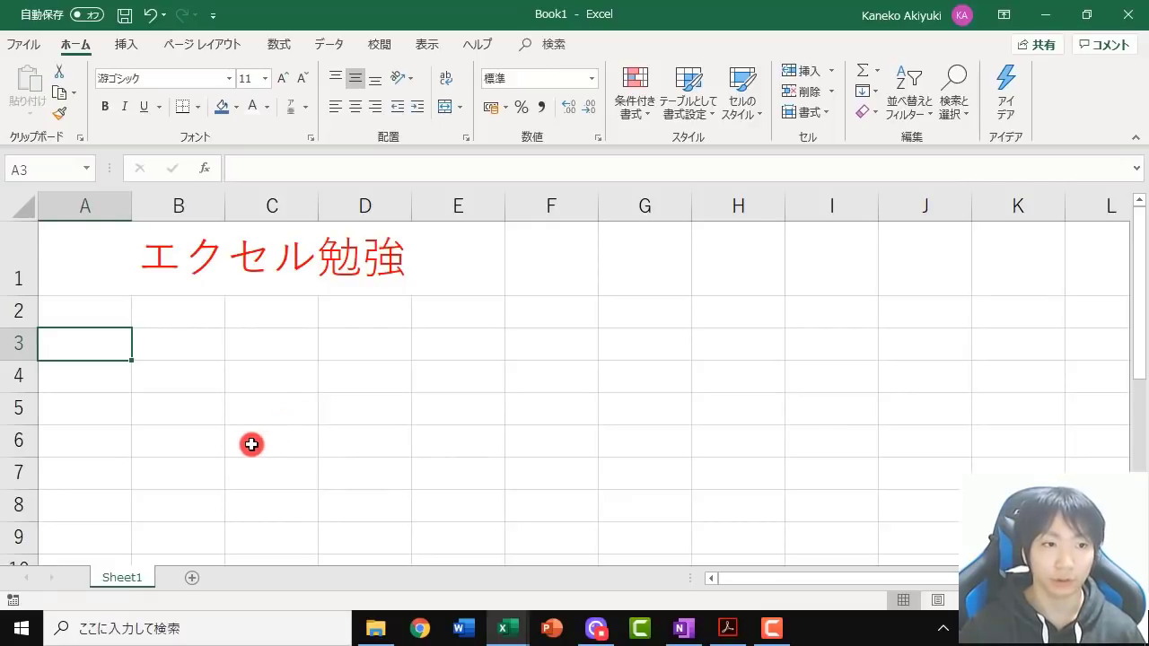
click(94, 345)
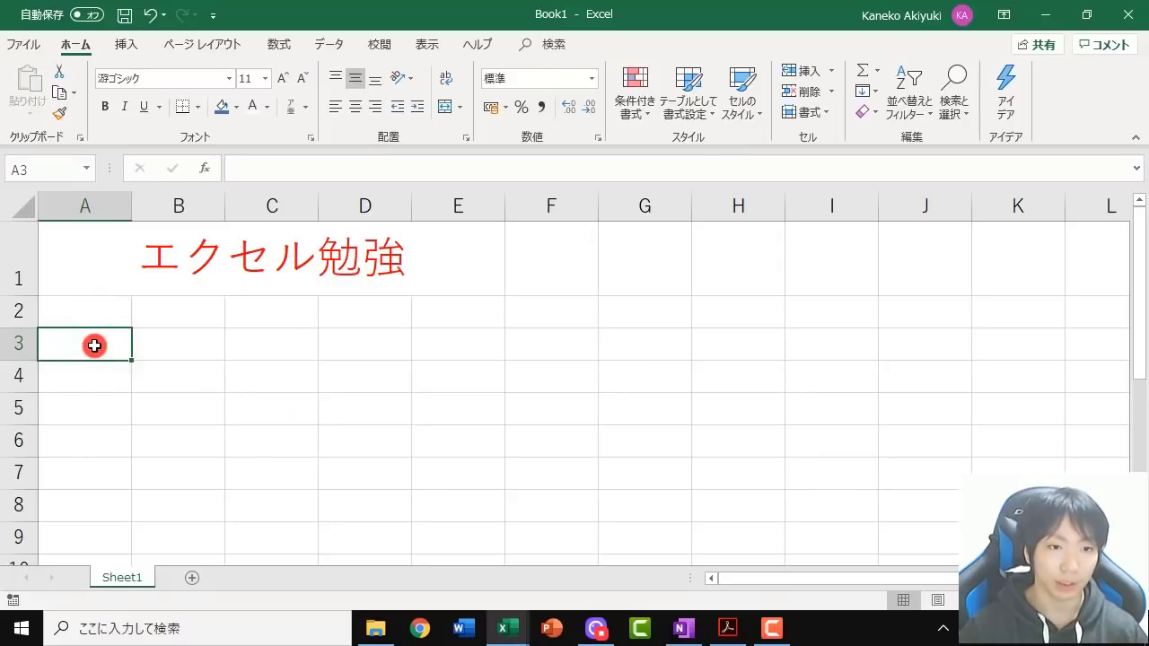
ctrl+scroll(95, 344, up, 2)
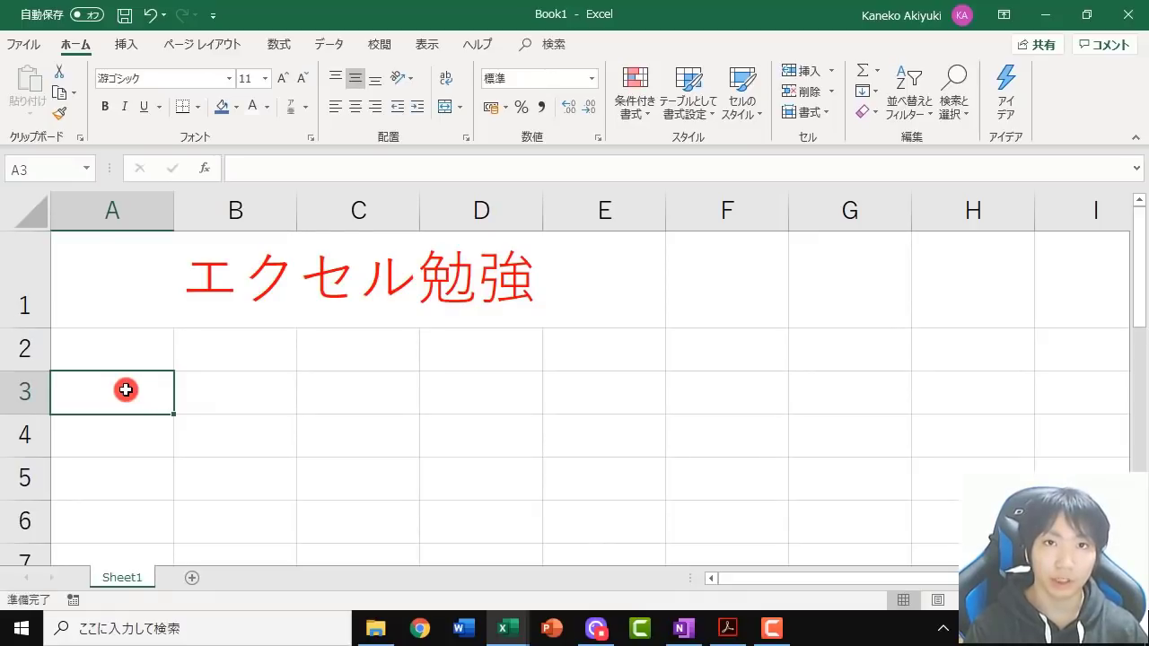
Enter the headers 名前 in A3 and 国語 in B3 using the Japanese IME
text(namae)
key(space)
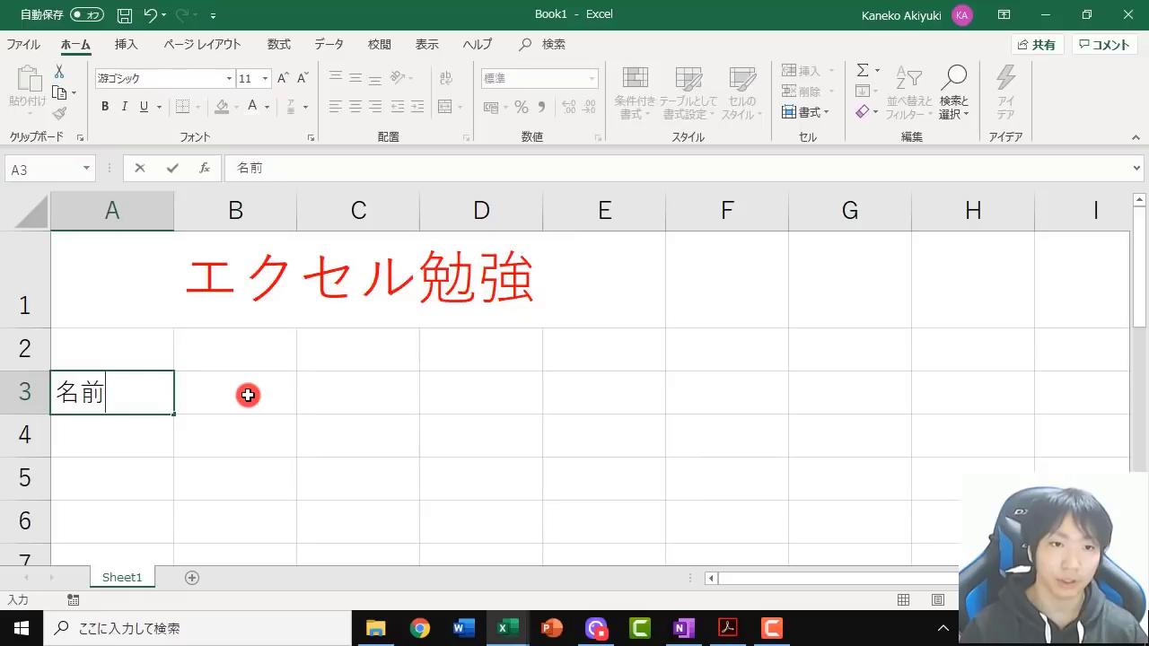
click(246, 395)
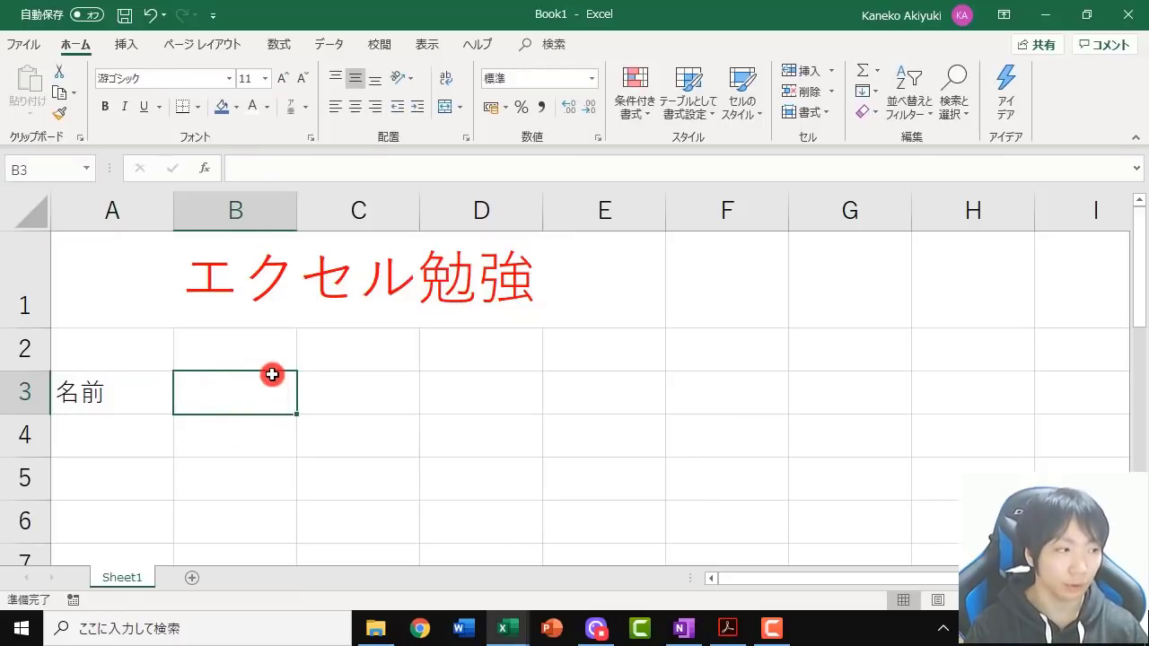
text(kokugo)
key(space)
key(Return)
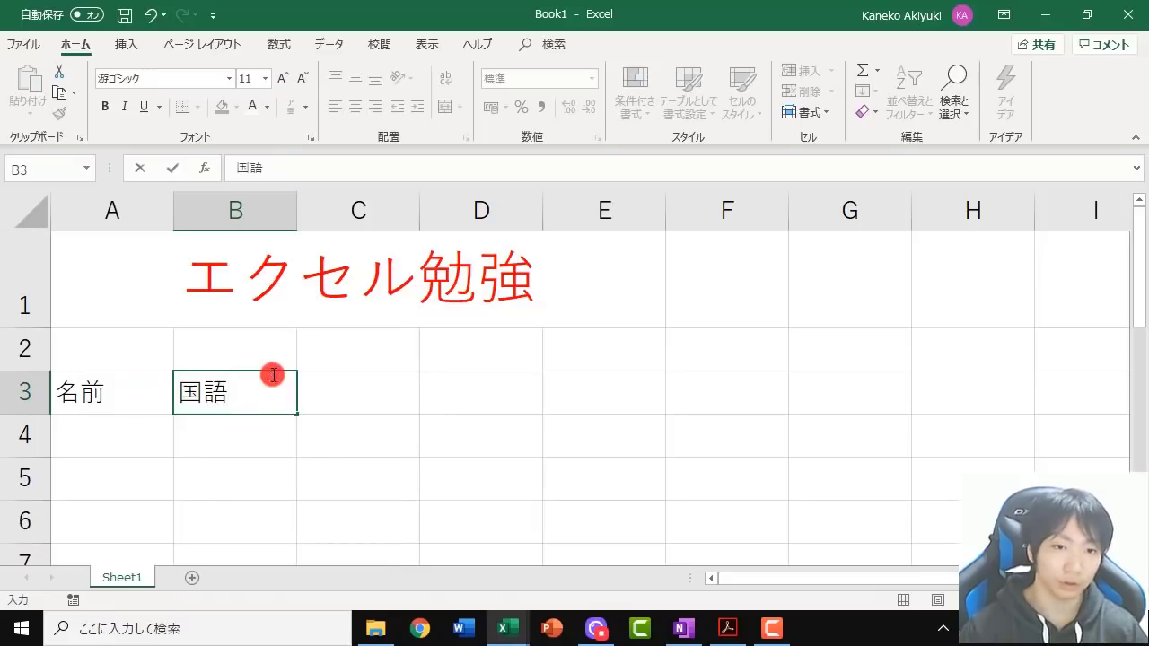
Enter the headers 数学, 英語 and 合計 in C3 through E3
click(345, 385)
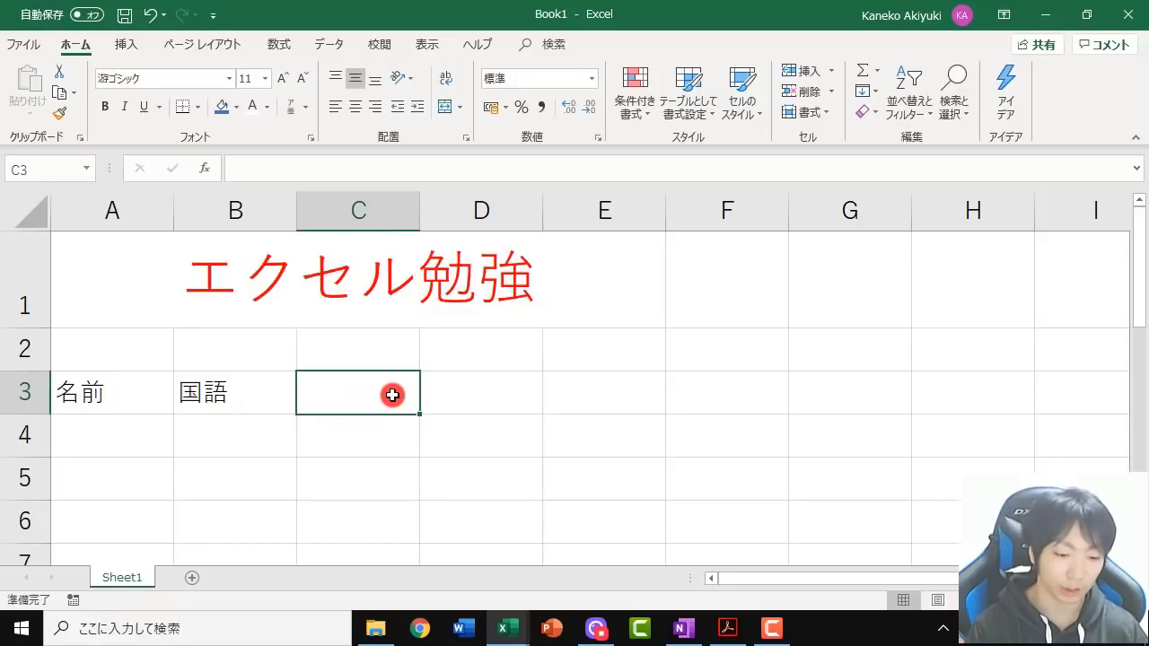
text(suugaku)
key(space)
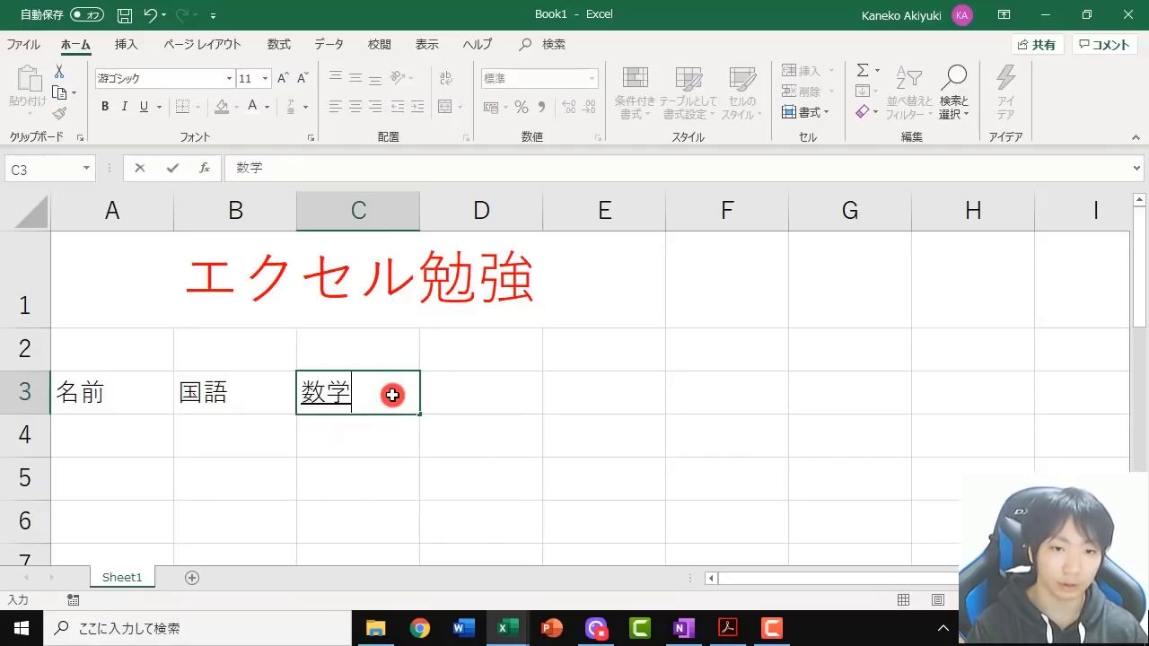
click(494, 388)
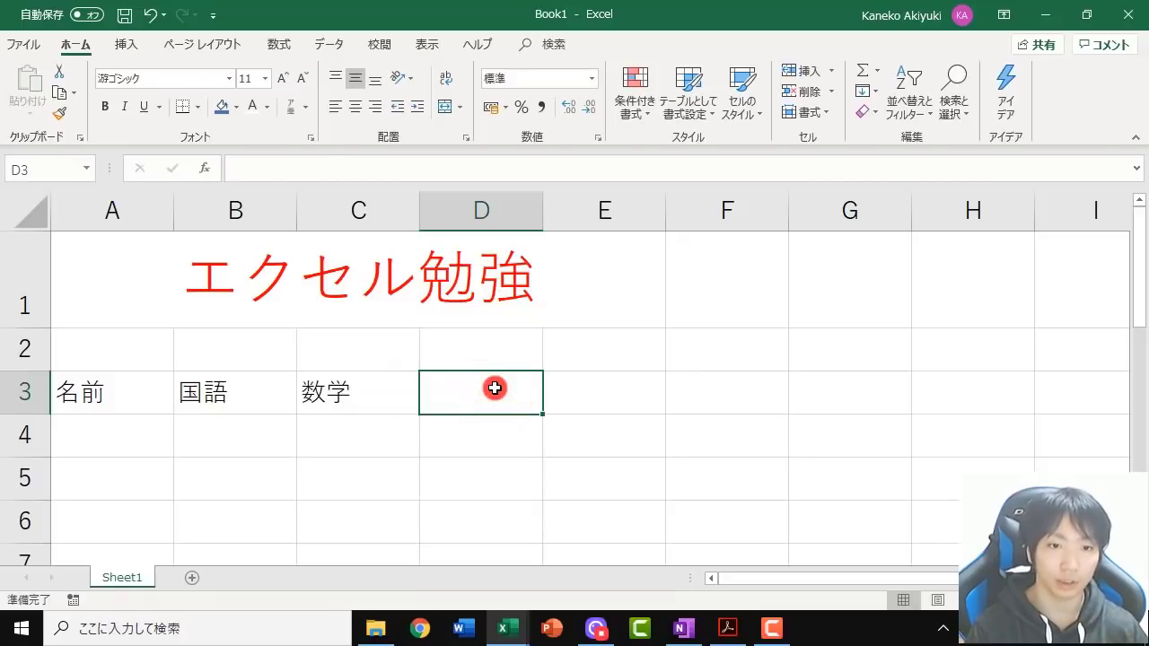
text(ei)
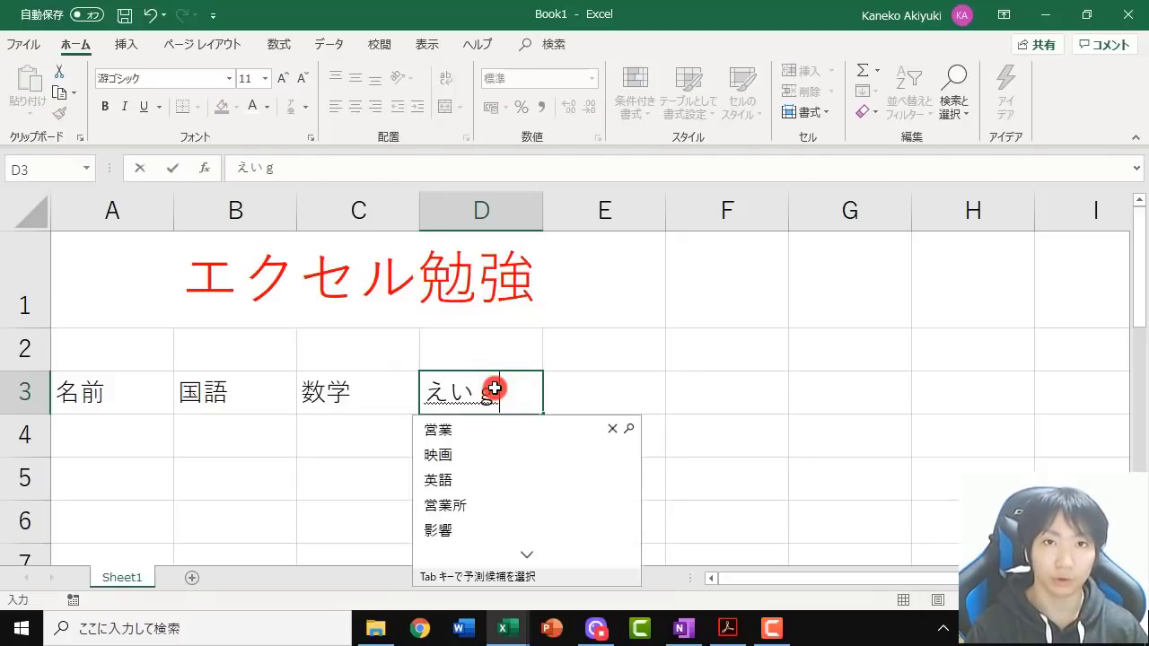
text(go)
key(space)
key(Return)
key(Return)
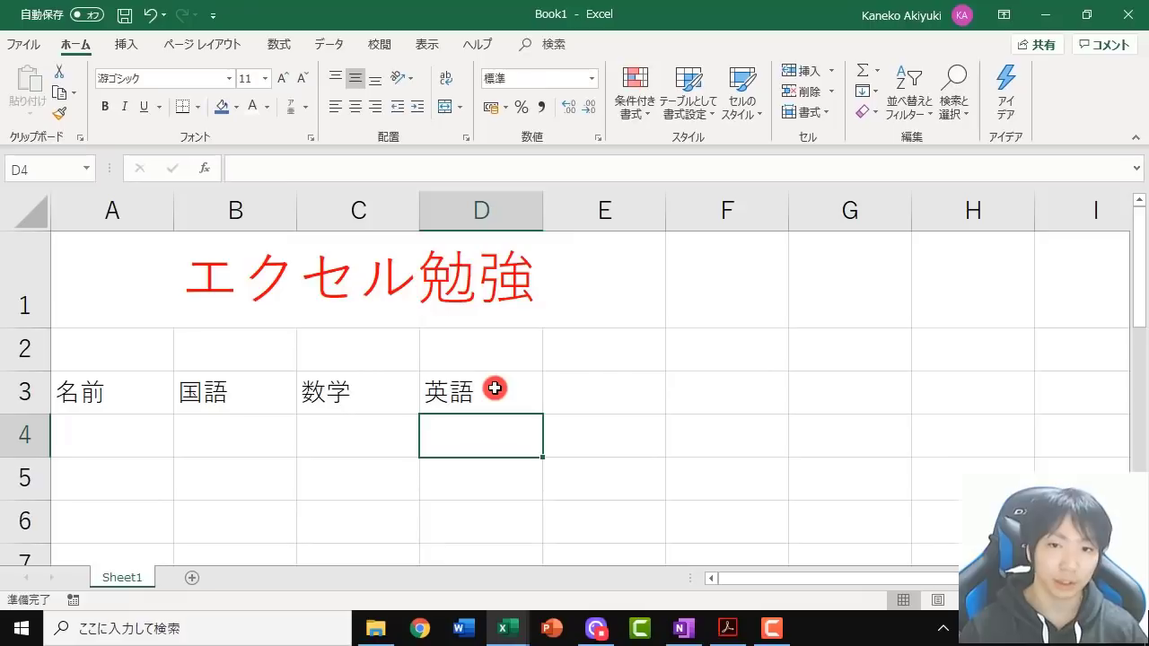
click(590, 388)
text(g)
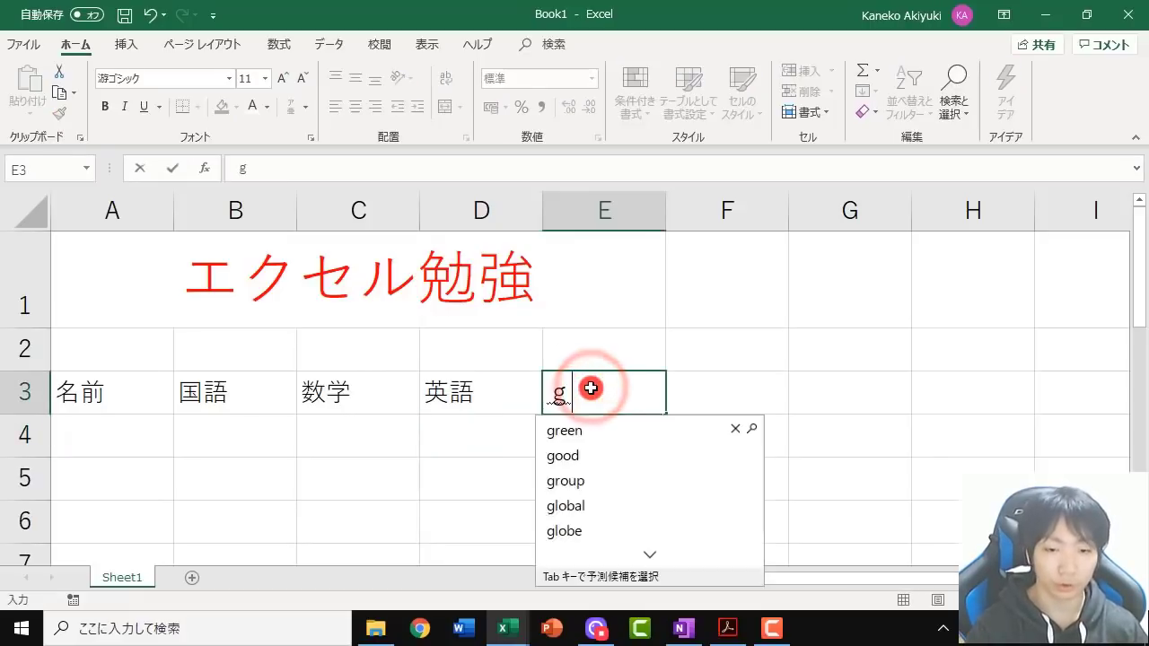
text(oukei)
key(space)
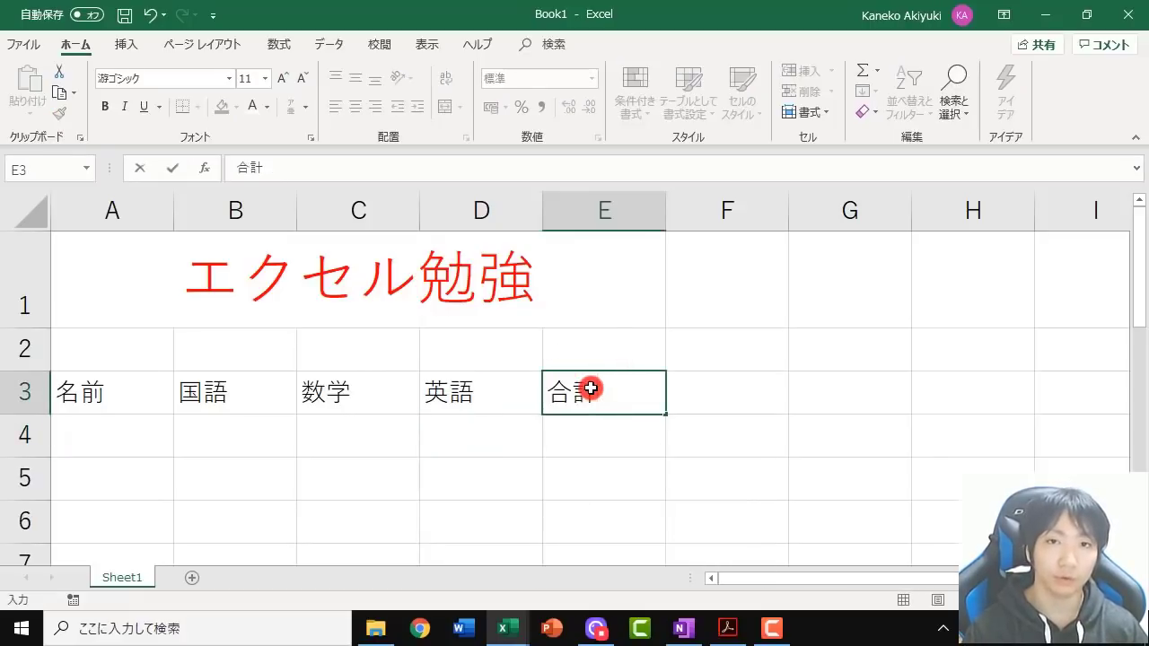
key(Return)
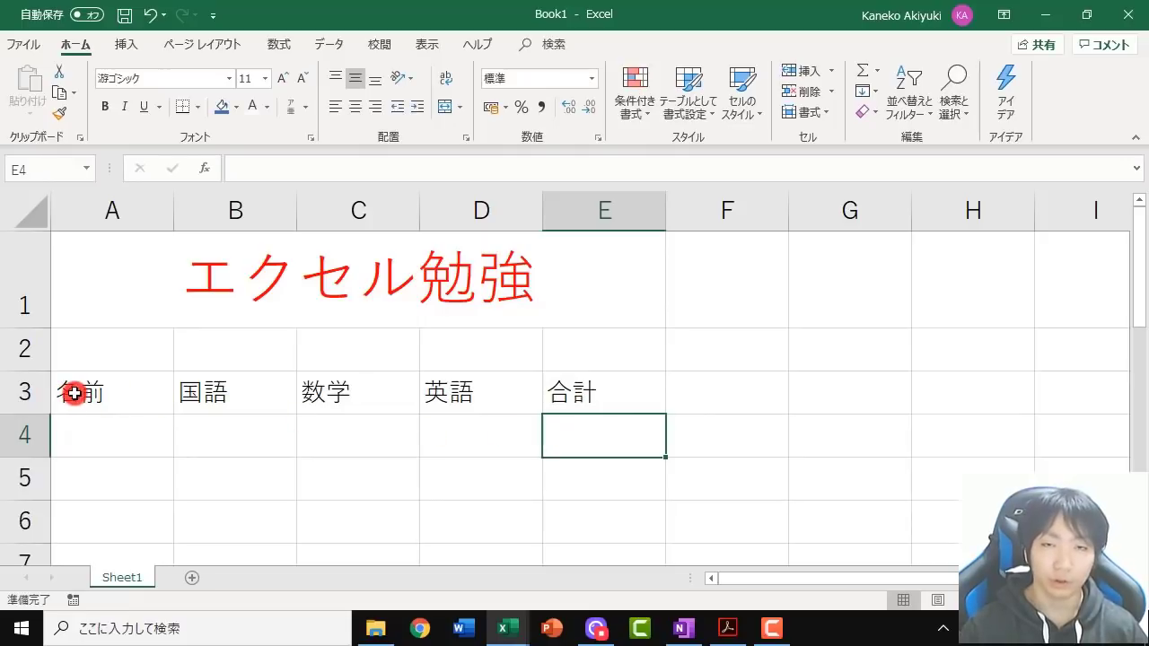
Step across the header cells A3 to E3 to check each label
click(103, 392)
click(241, 391)
click(360, 388)
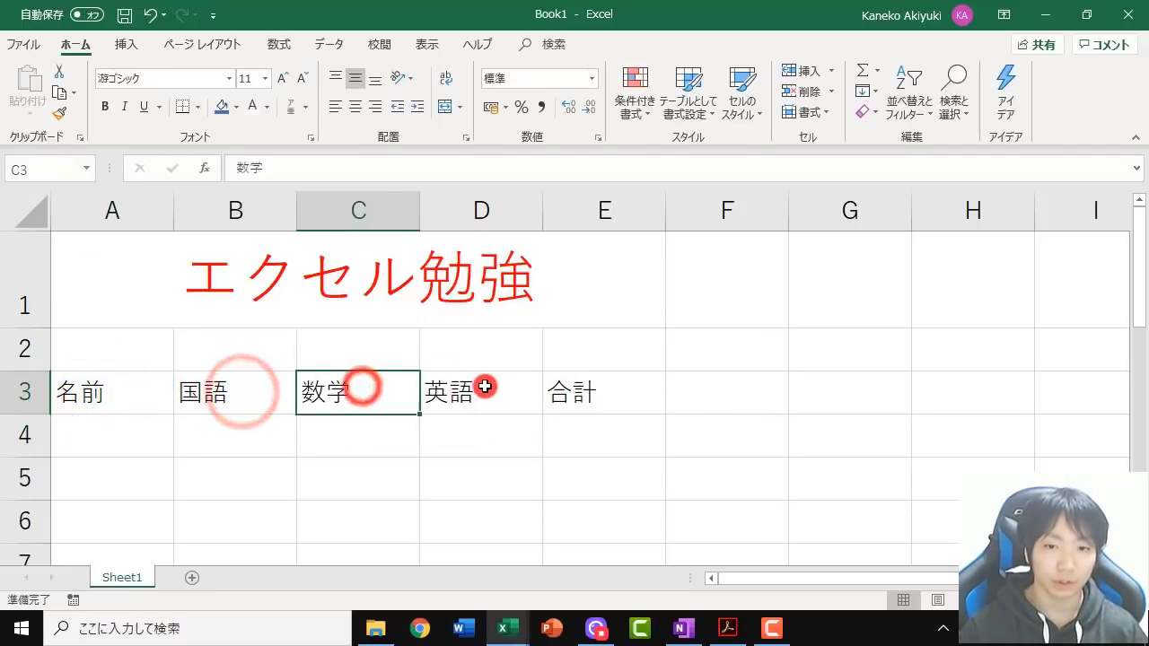
click(483, 386)
click(600, 388)
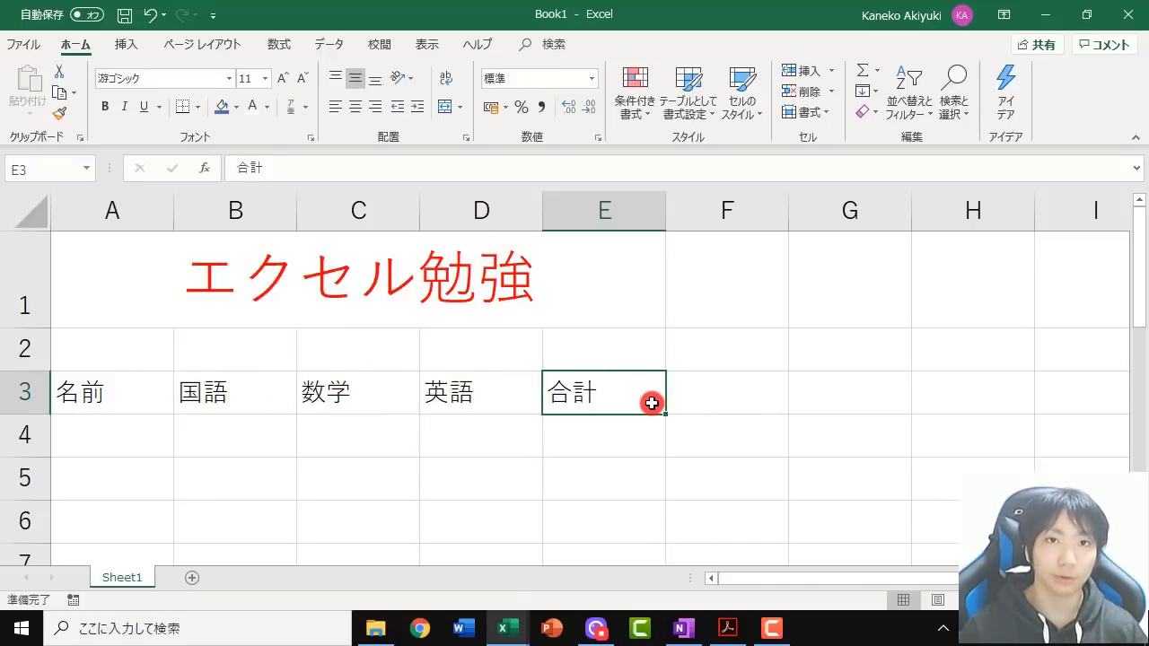
Type three students' surnames into A4, A5 and A6 using IME conversion
key(Return)
ctrl+scroll(401, 381, down, 2)
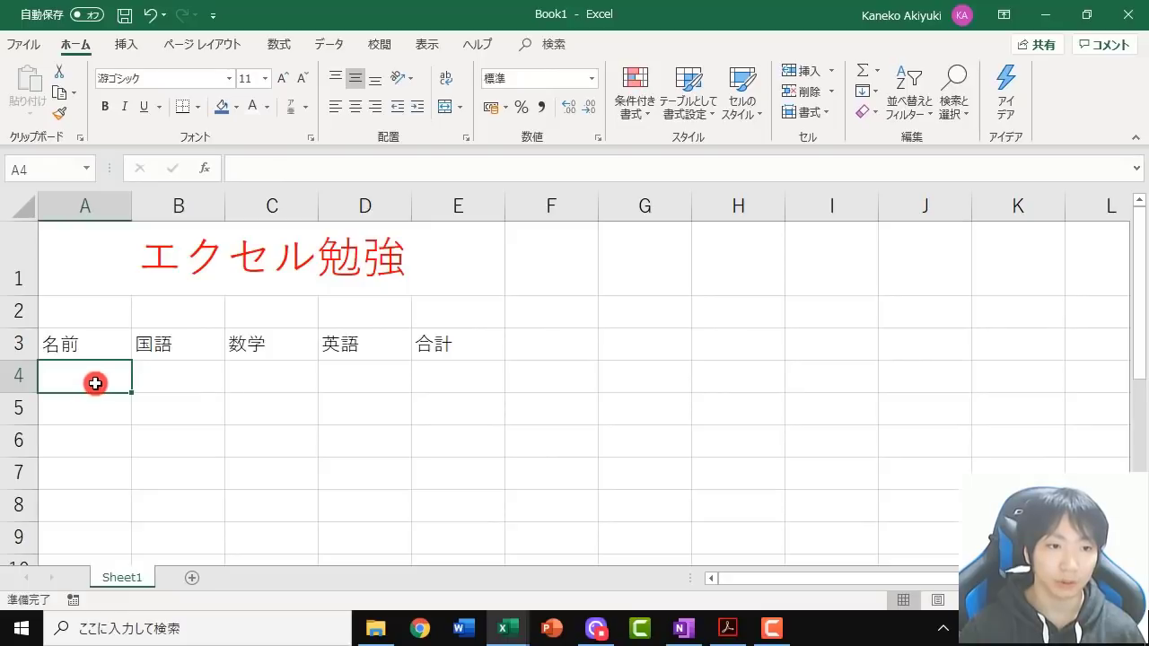
text(s)
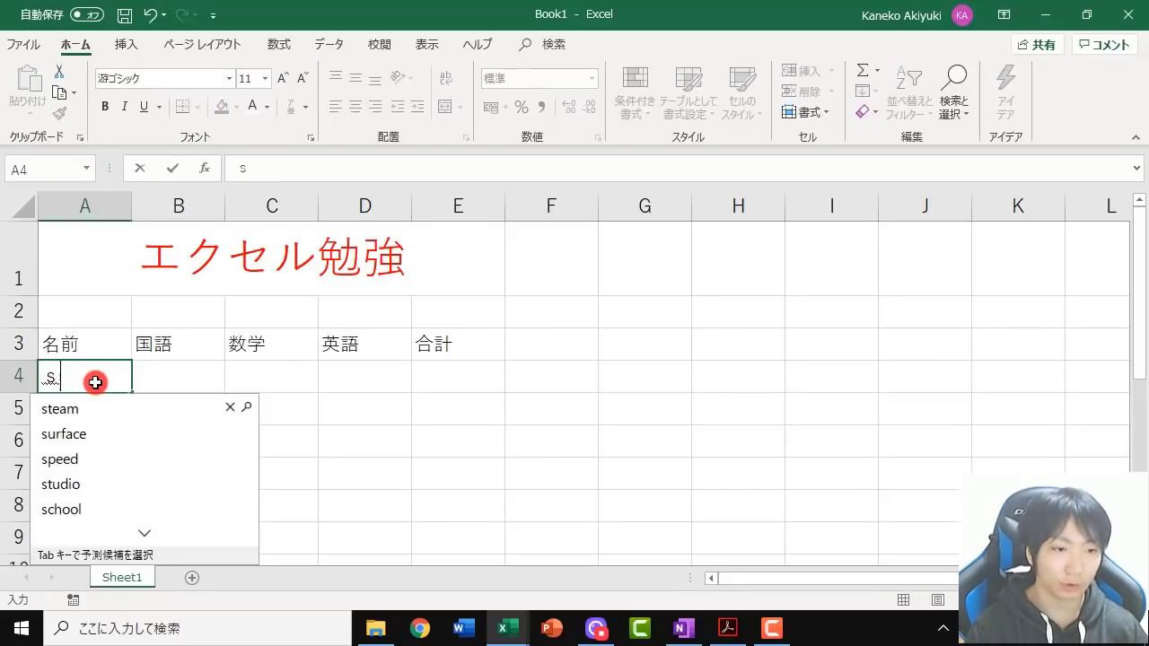
text(uzuki)
key(space)
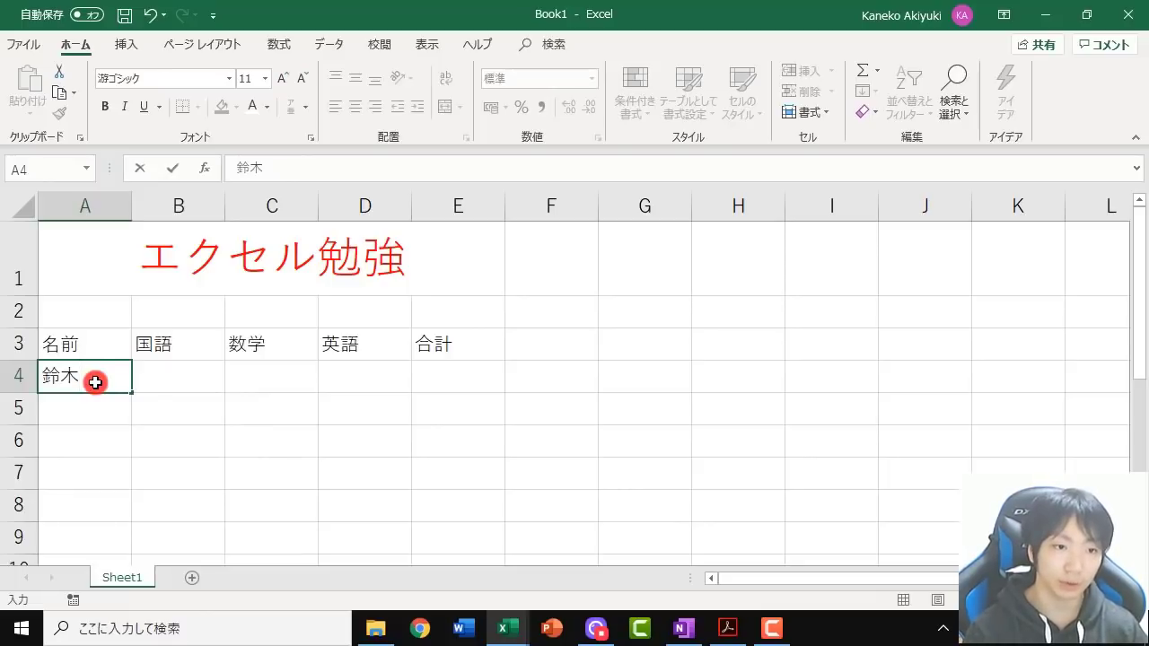
key(Return)
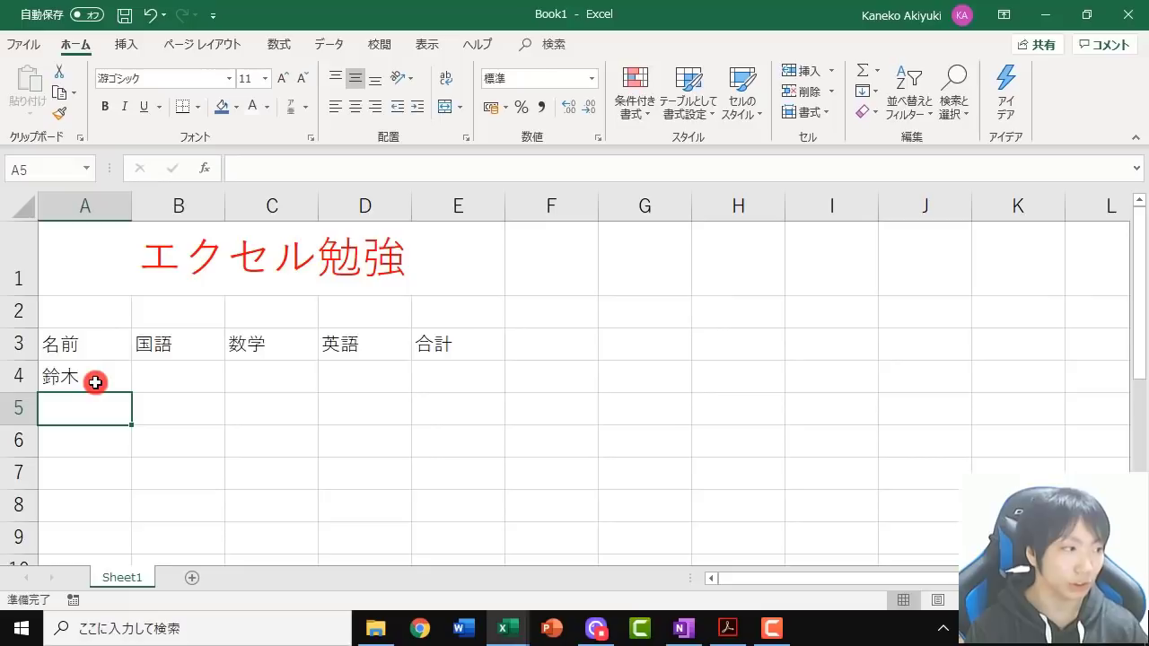
text(tanaka)
key(space)
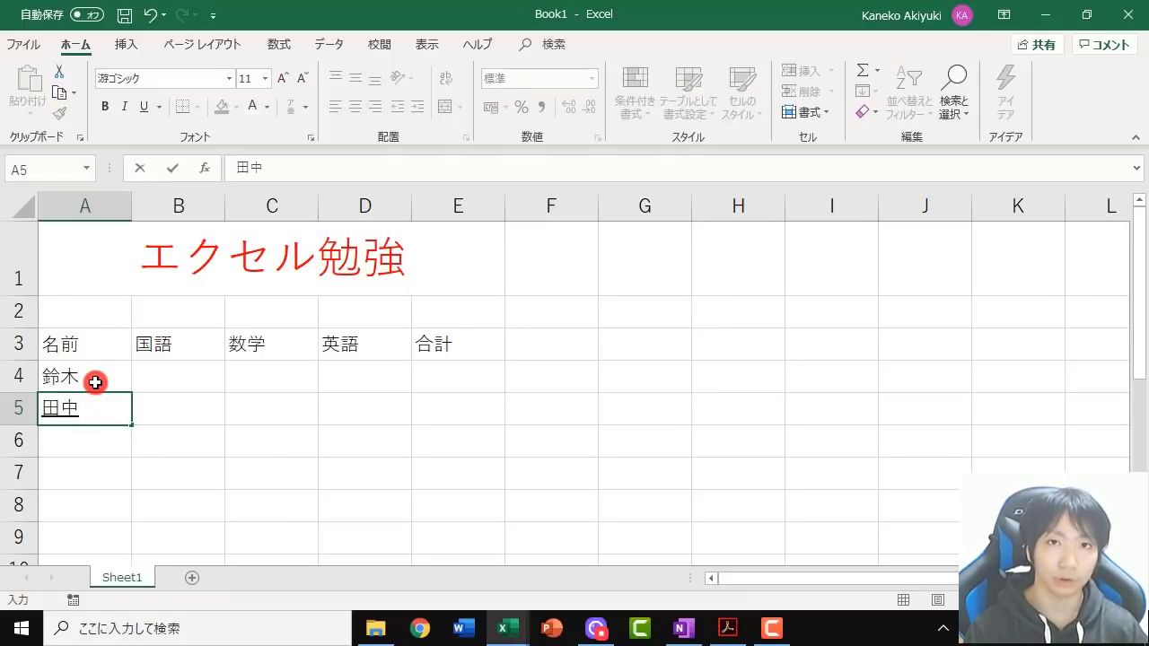
key(Return)
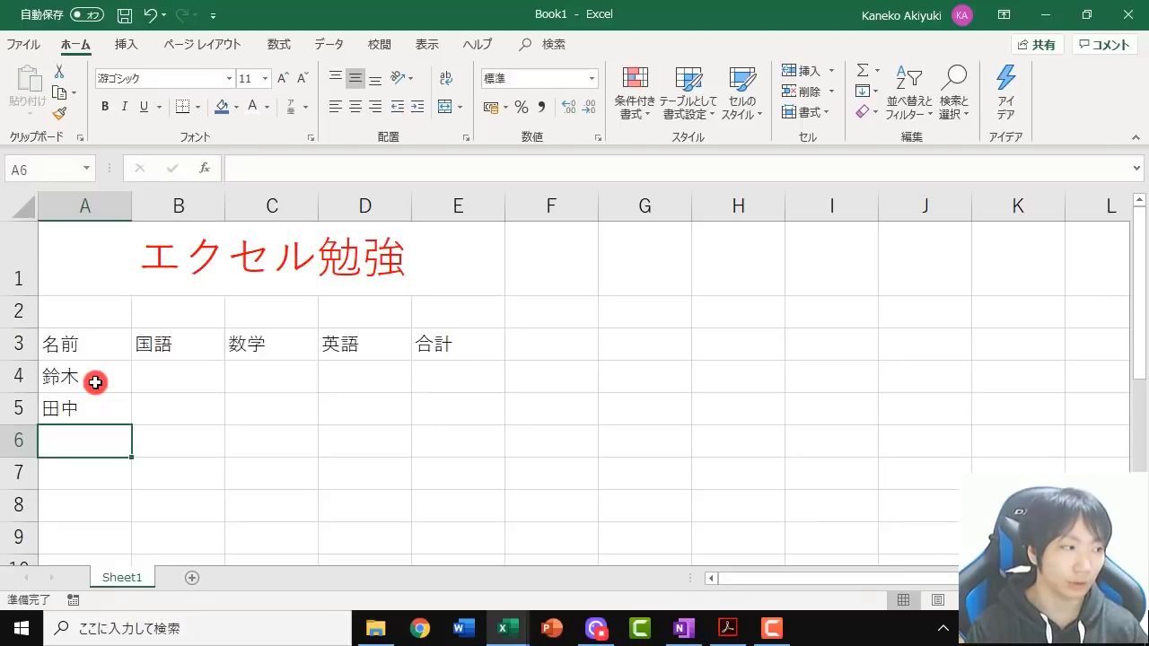
text(kimura)
key(space)
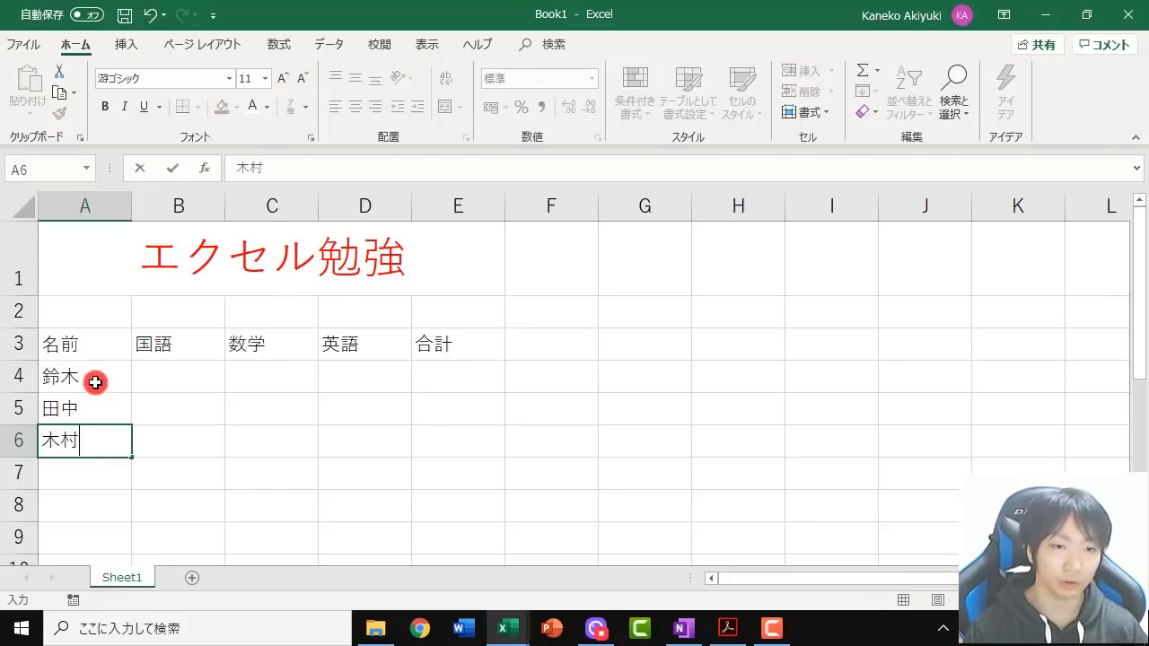
key(Return)
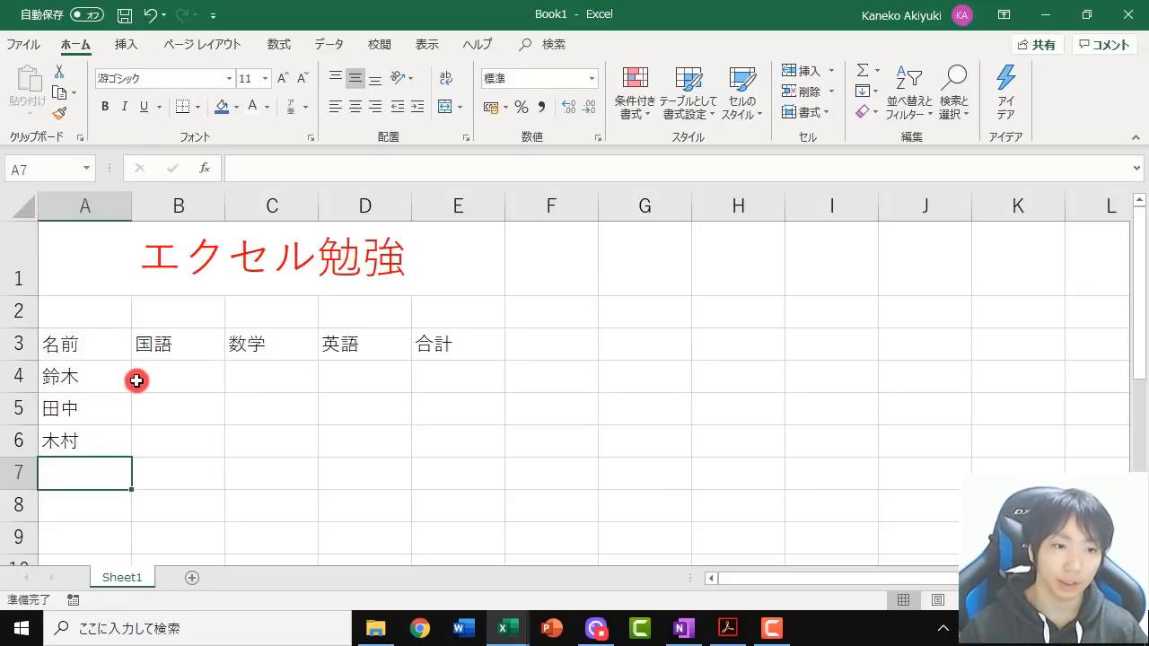
Enter row 4's scores: 50, 80 and 40 in B4:D4
click(184, 376)
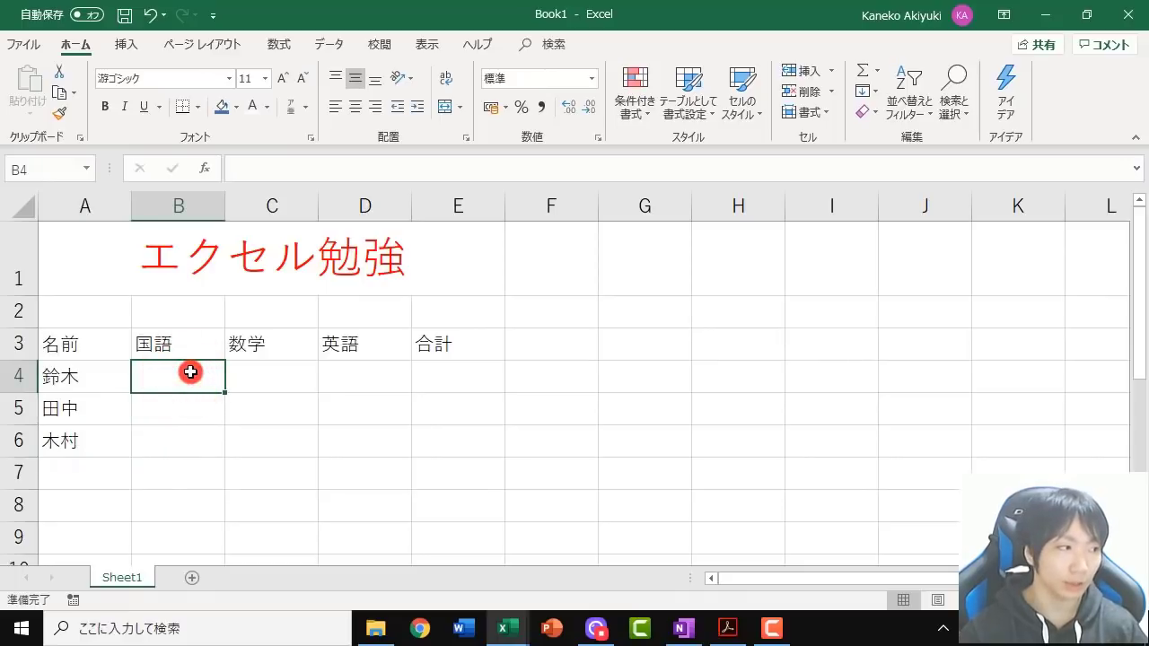
text(50)
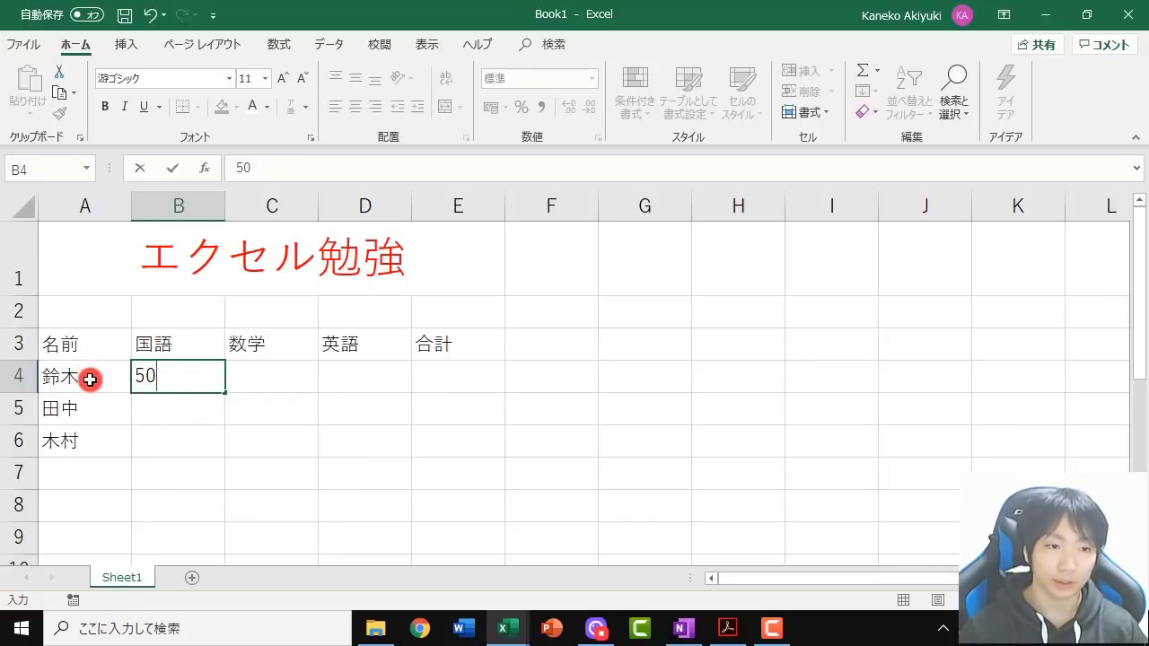
click(263, 368)
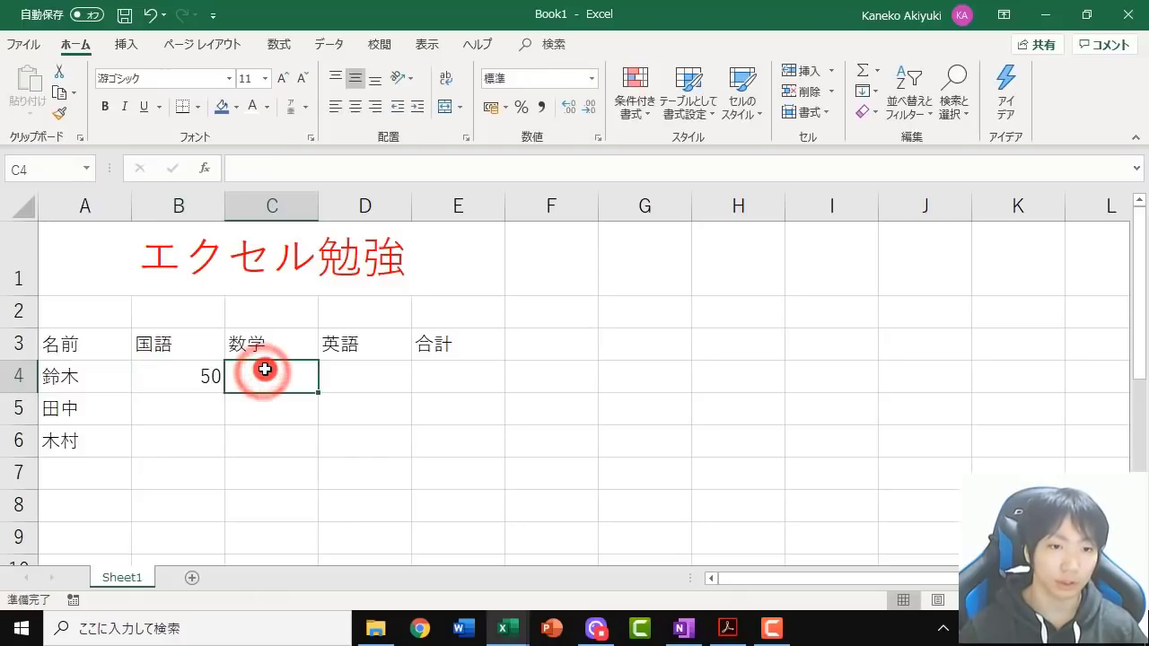
text(80)
key(Return)
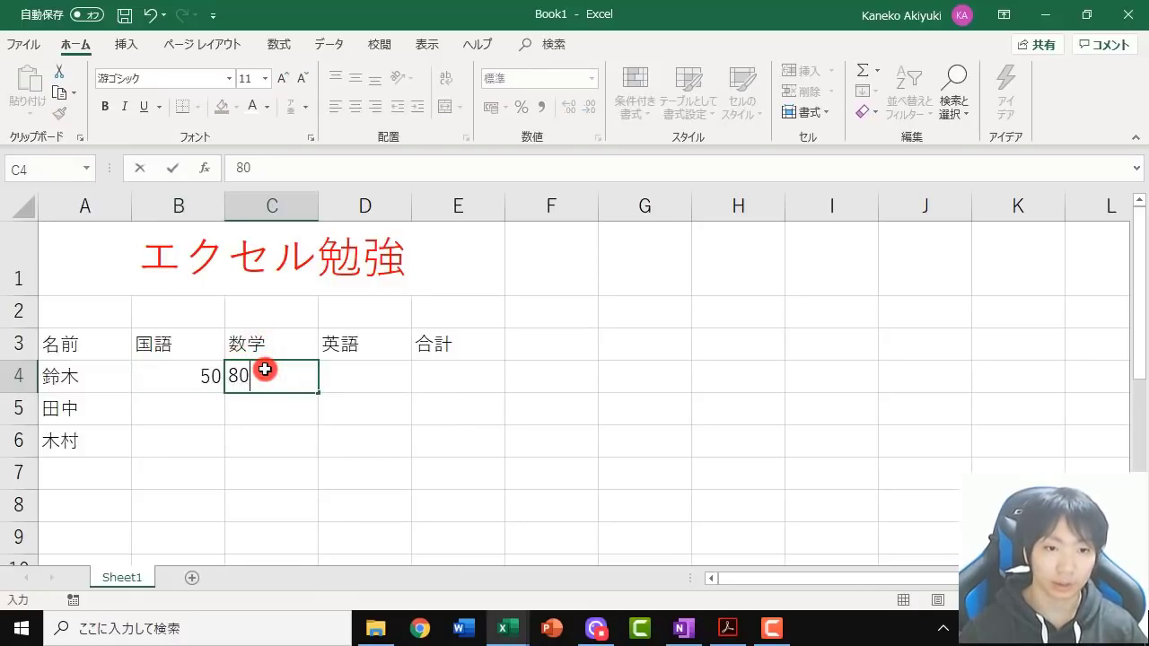
click(375, 373)
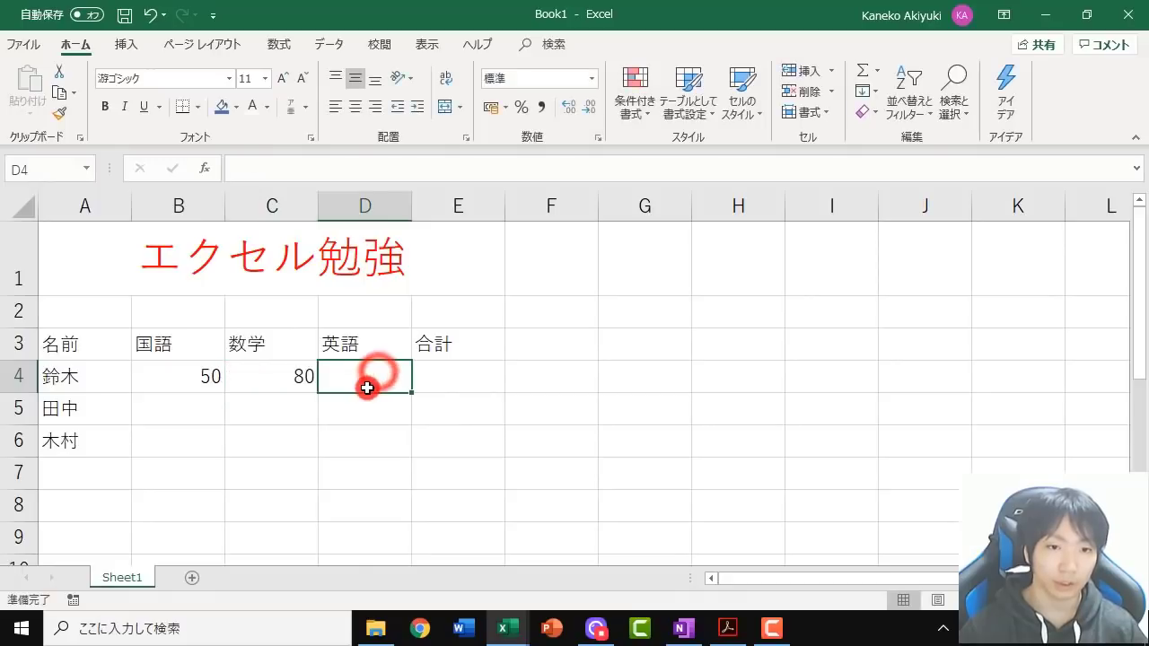
text(40)
key(Return)
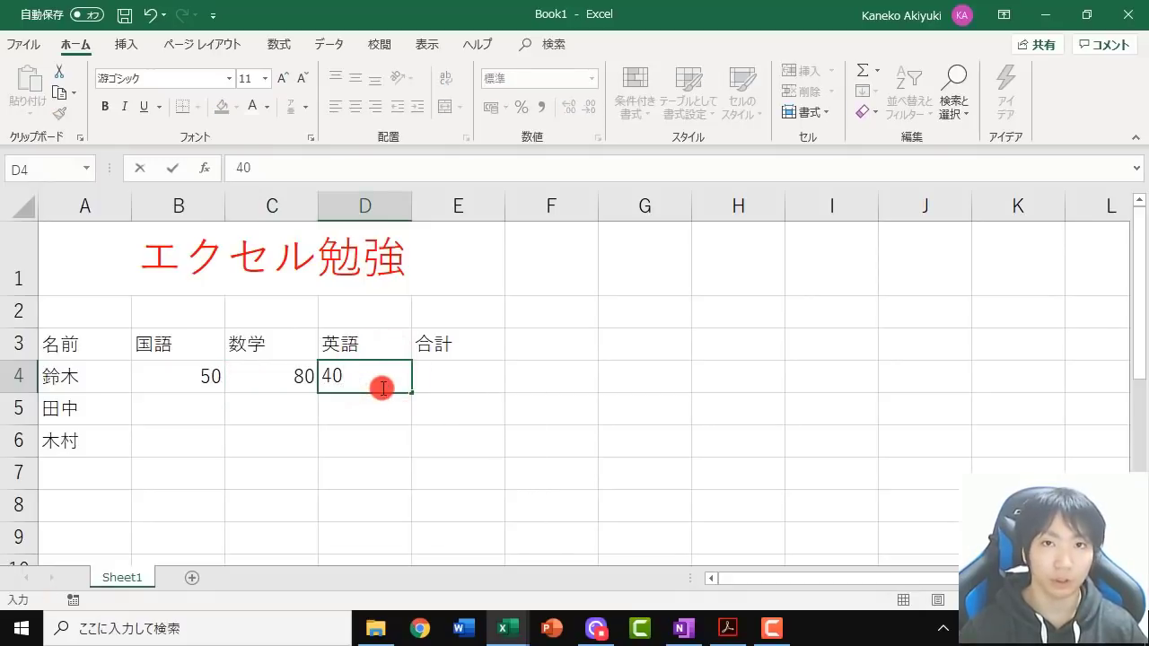
Enter 20 for 数学 and 20 for 英語 in row 5, leaving 国語 blank
click(163, 407)
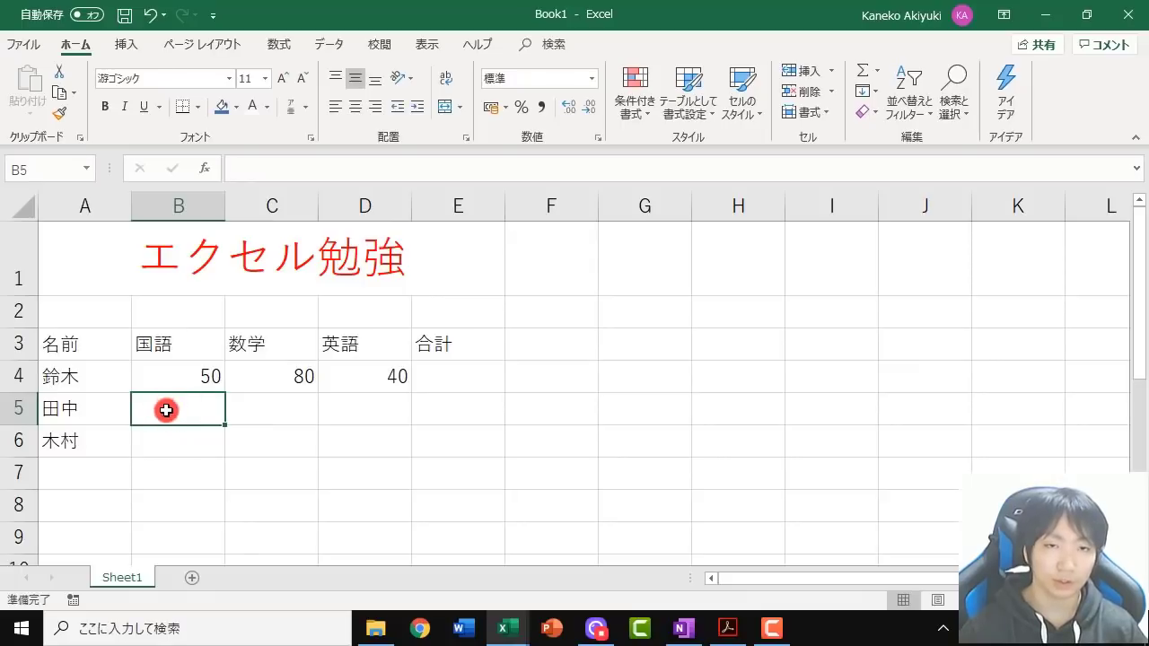
click(288, 407)
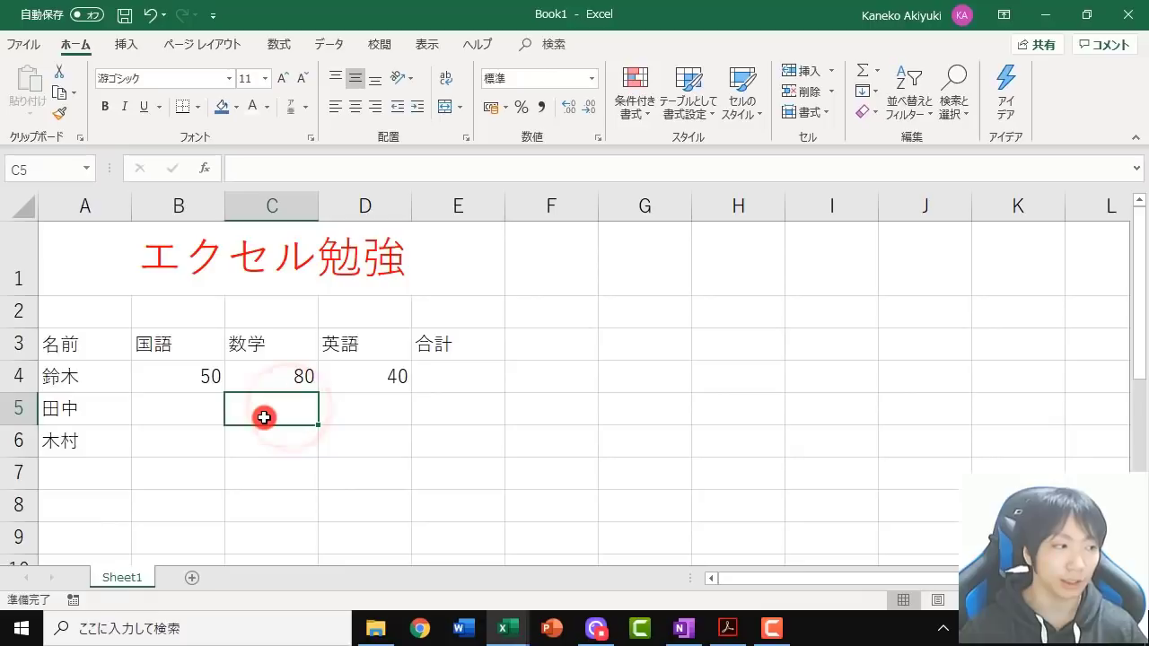
text(20)
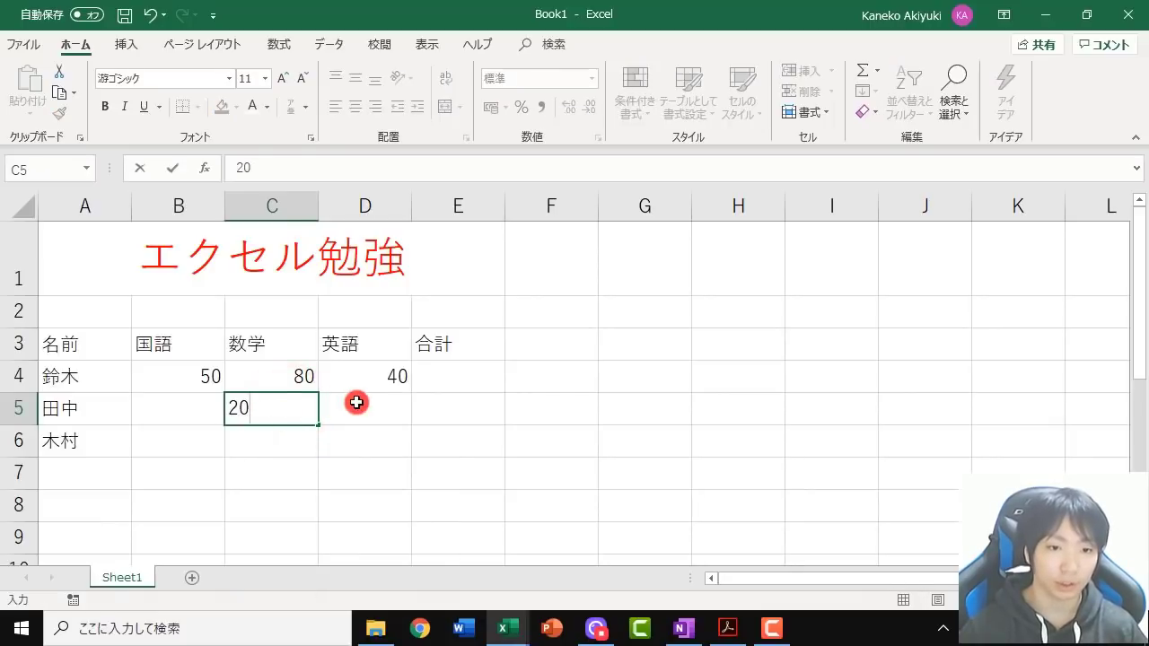
click(344, 406)
text(20)
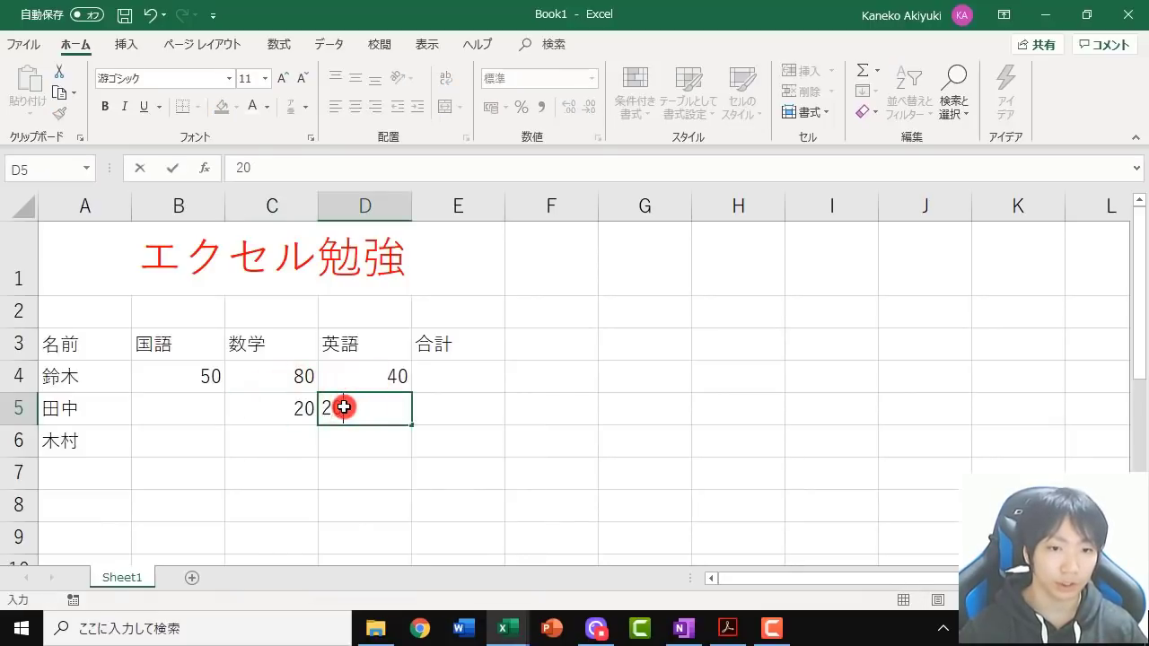
Enter row 6's scores: 50, 60 and 40 in B6:D6
click(153, 441)
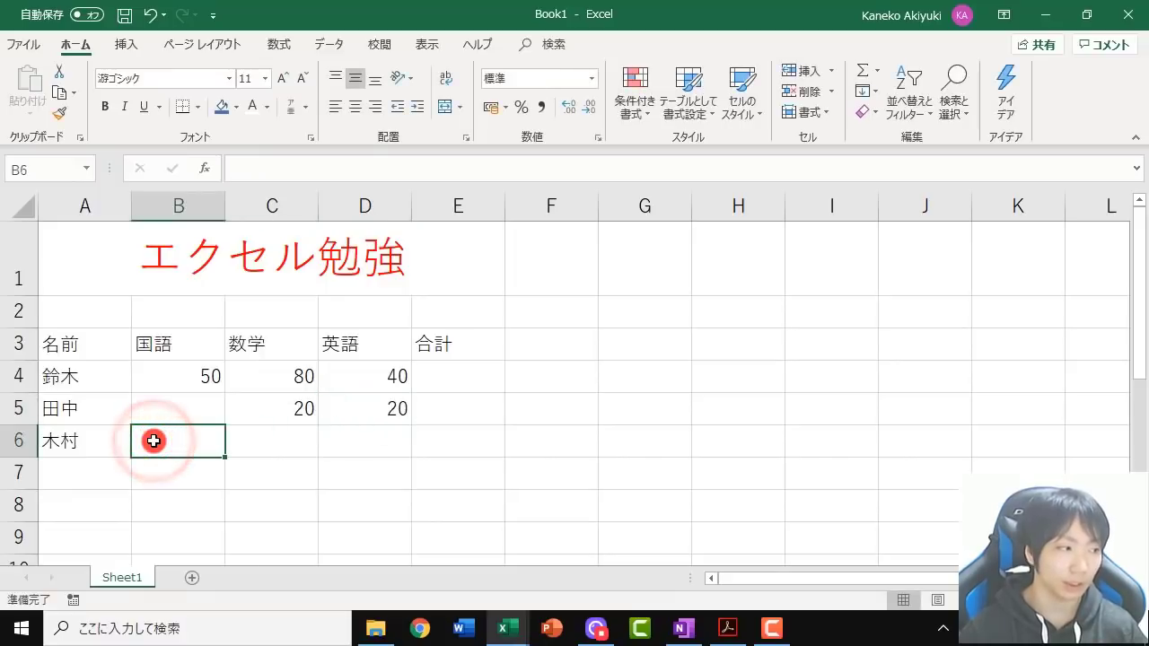
text(50)
key(Return)
click(310, 446)
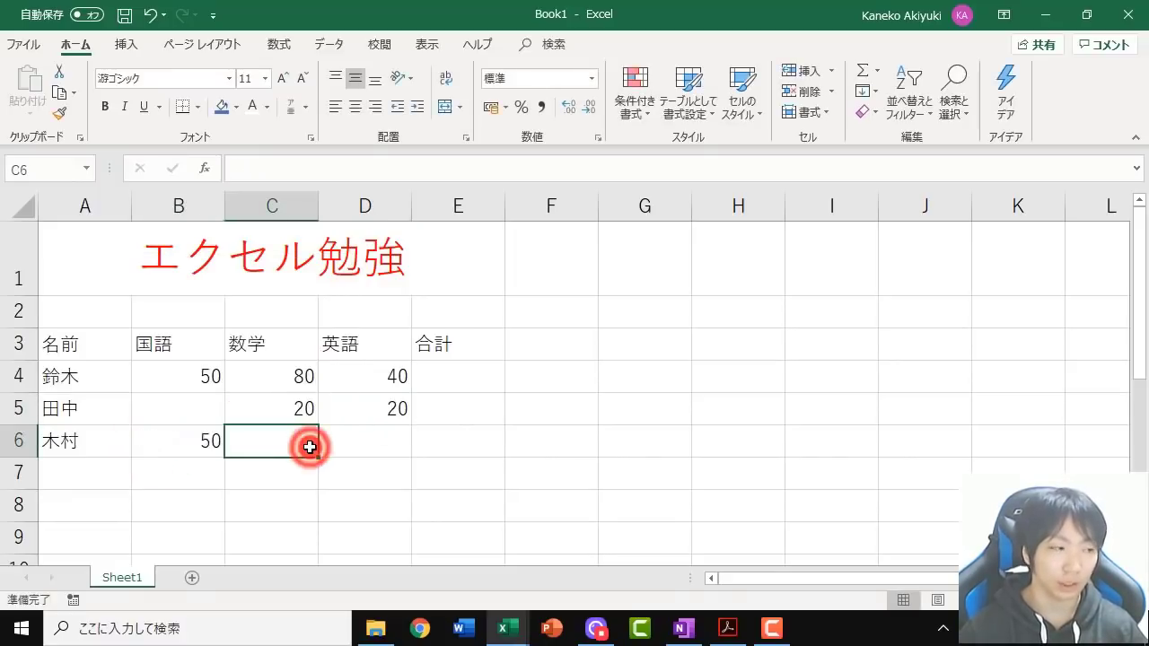
text(60)
click(328, 441)
text(40)
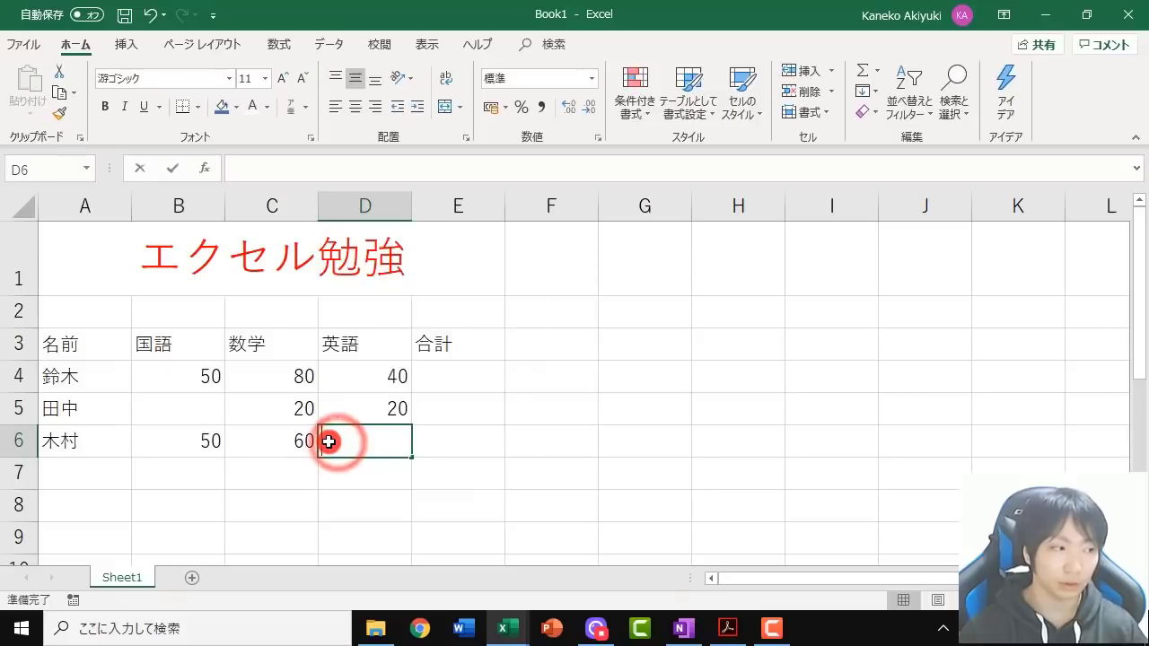
key(Return)
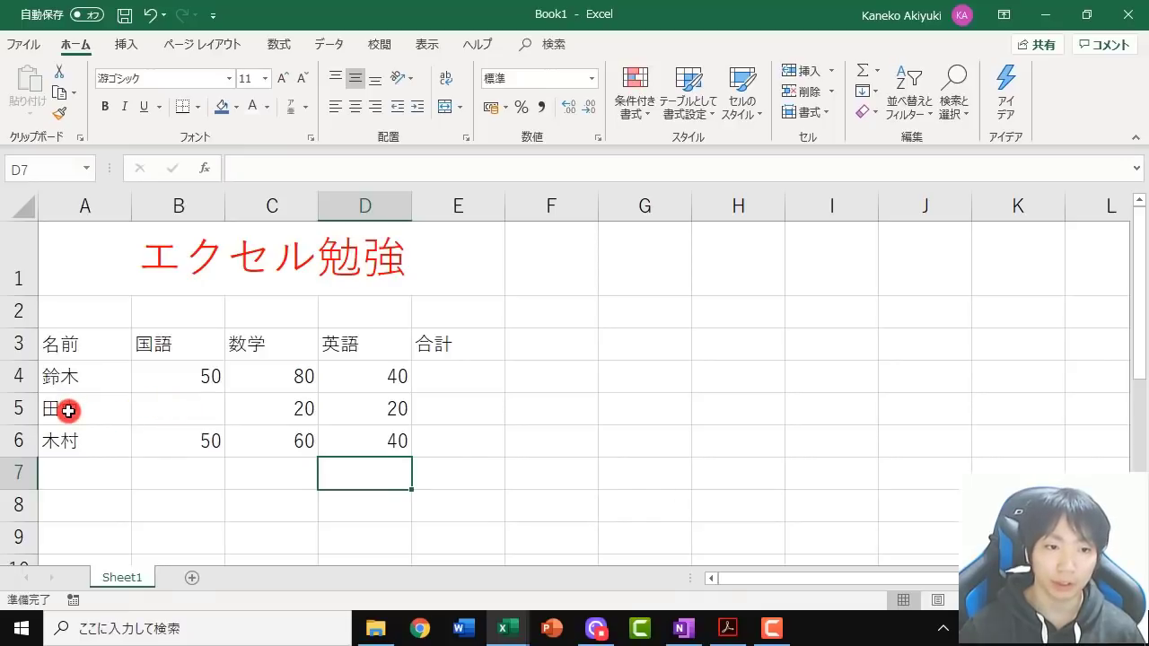
drag(68, 410, 470, 410)
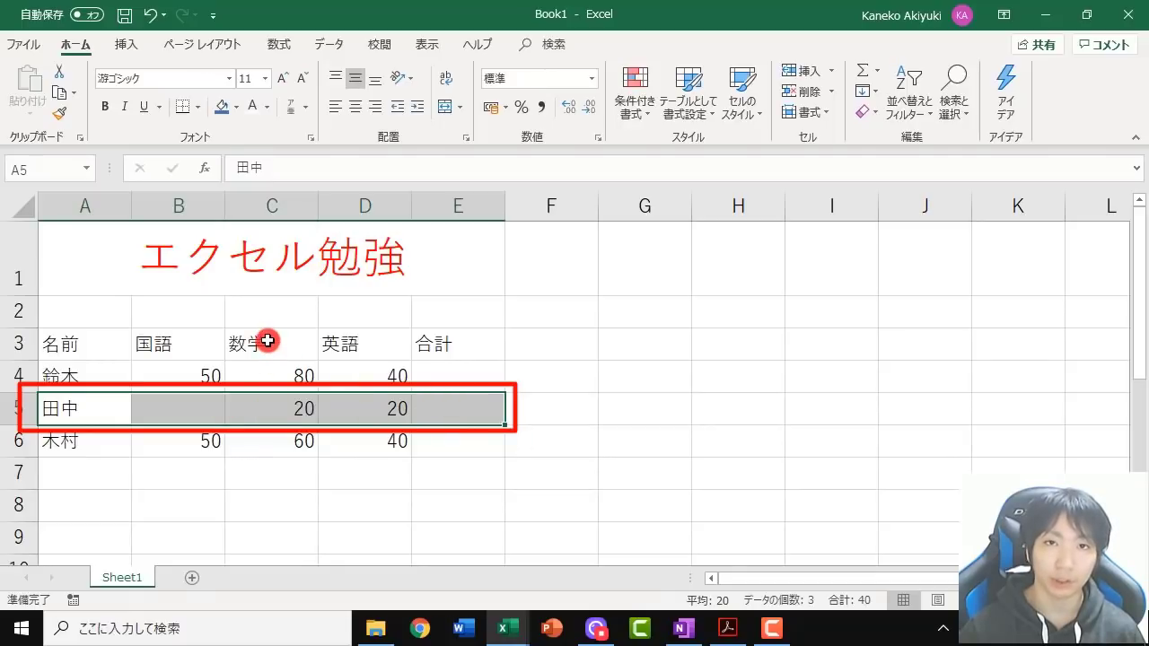
drag(268, 340, 266, 440)
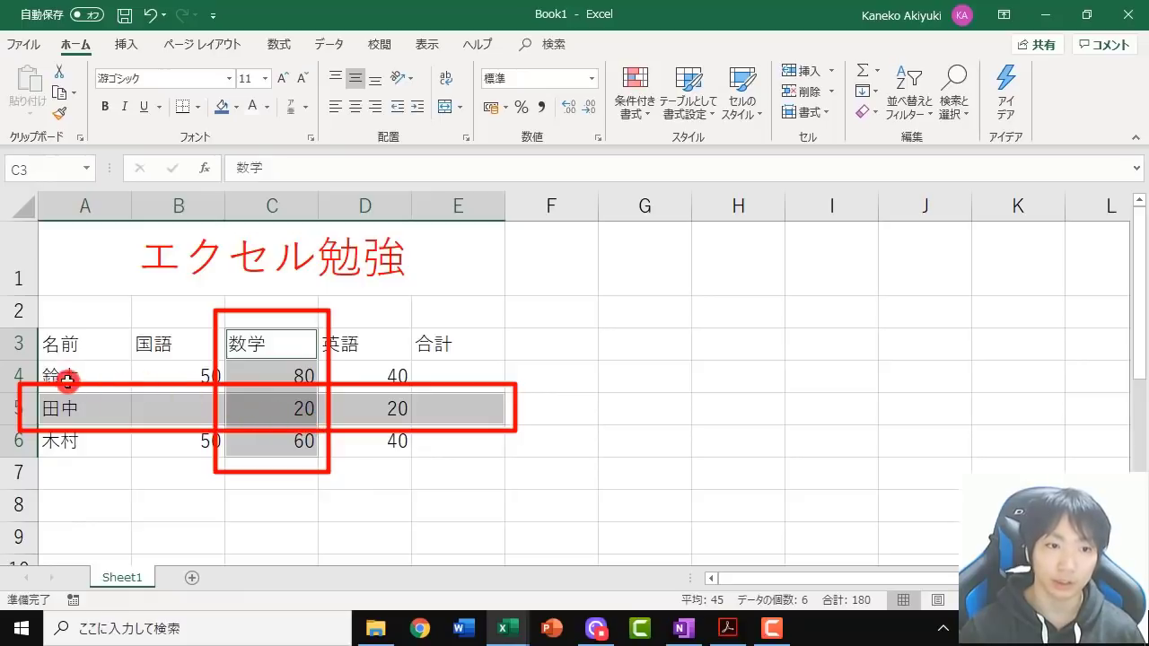
drag(57, 380, 487, 373)
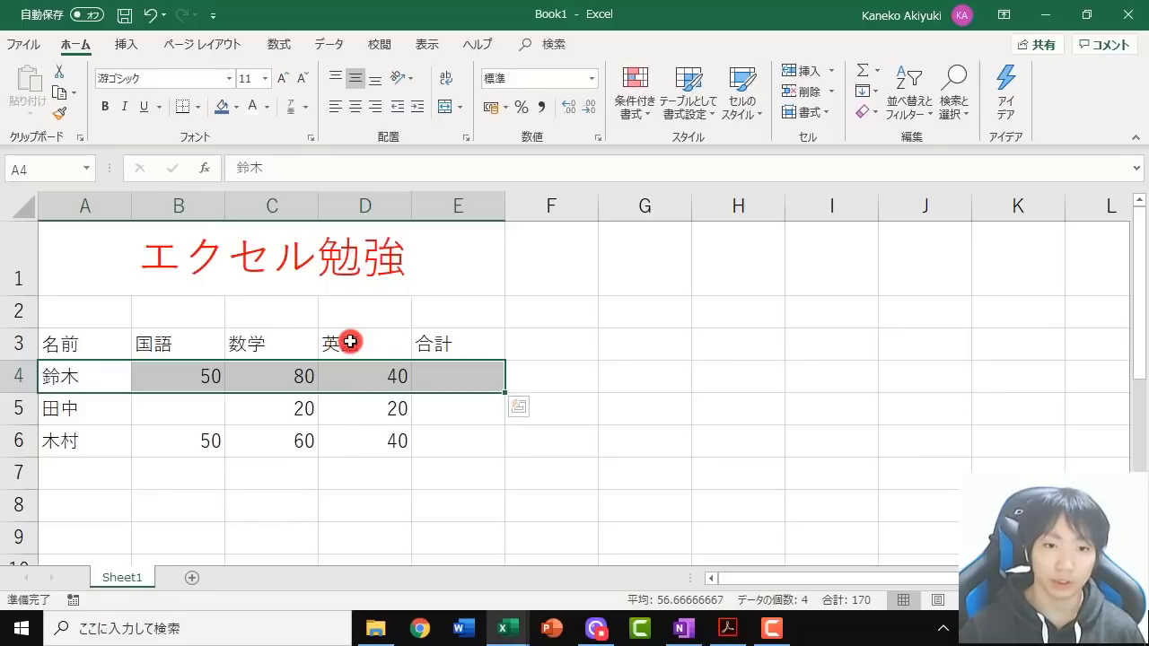
ctrl+drag(350, 342, 362, 458)
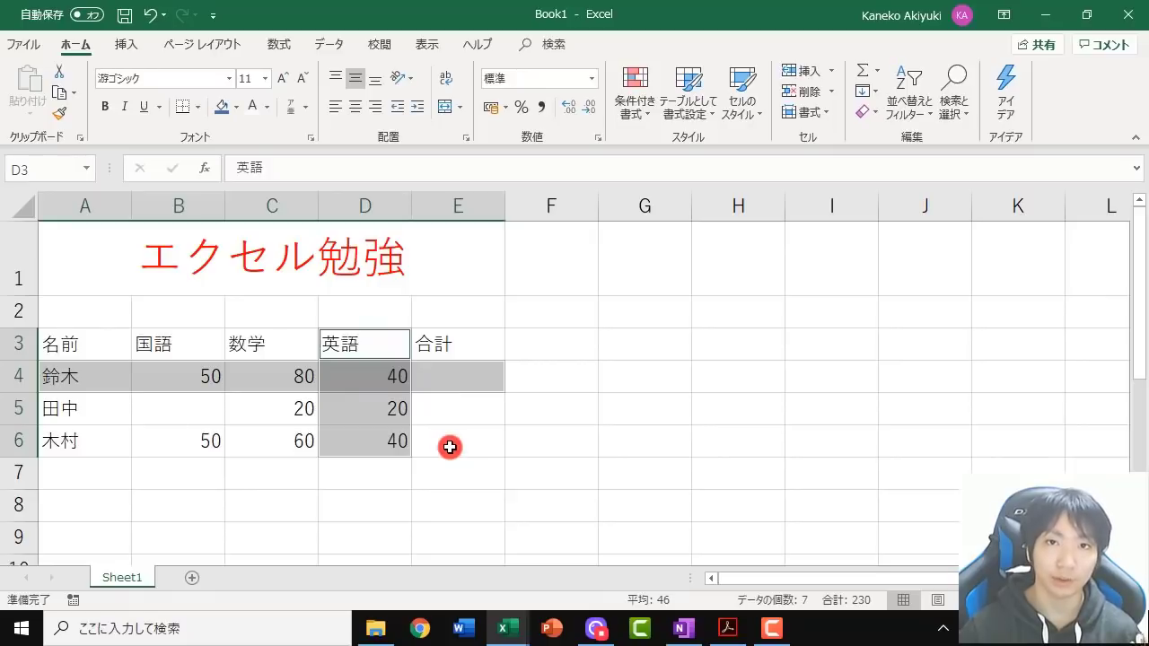
click(79, 345)
drag(79, 345, 441, 347)
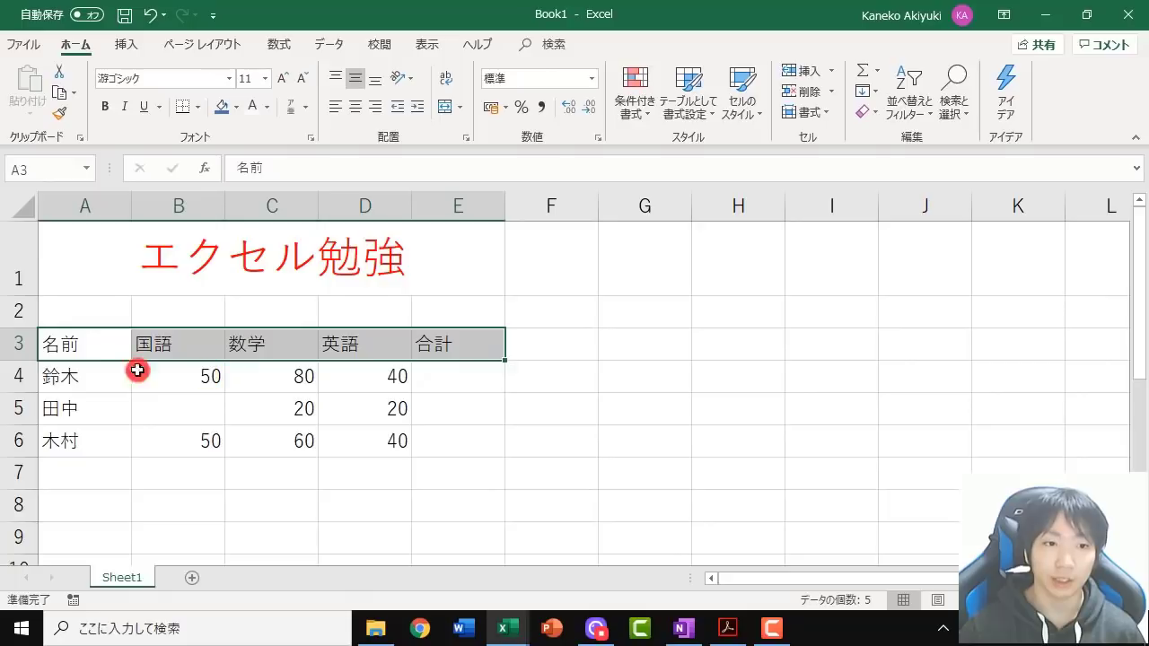
drag(83, 376, 456, 438)
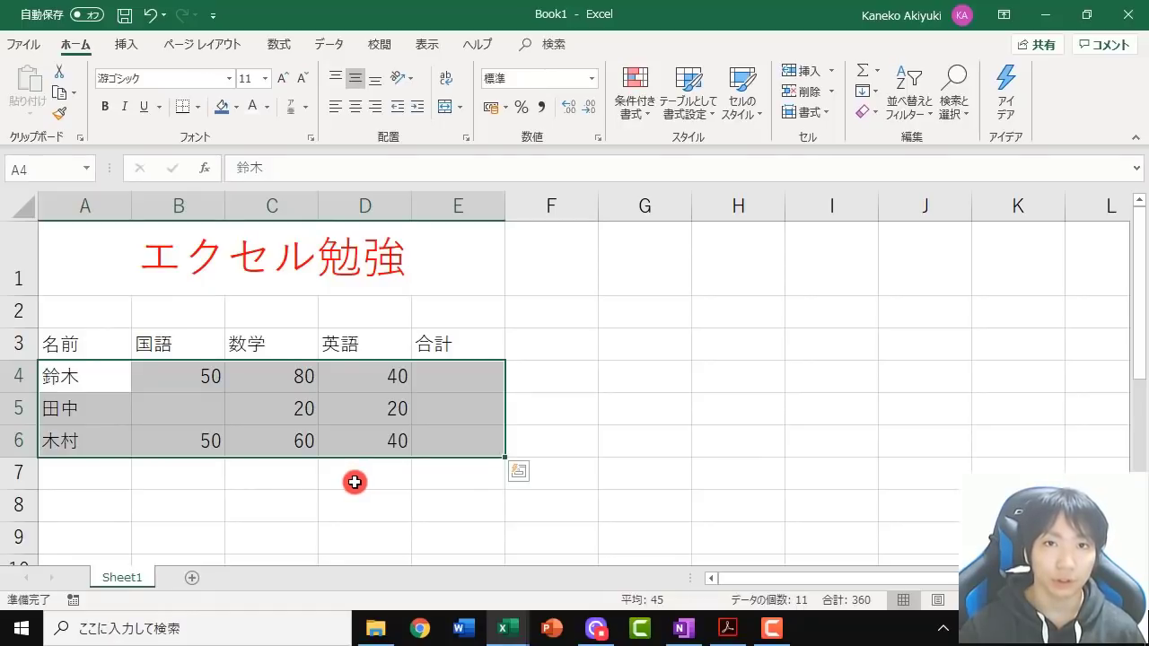
click(347, 487)
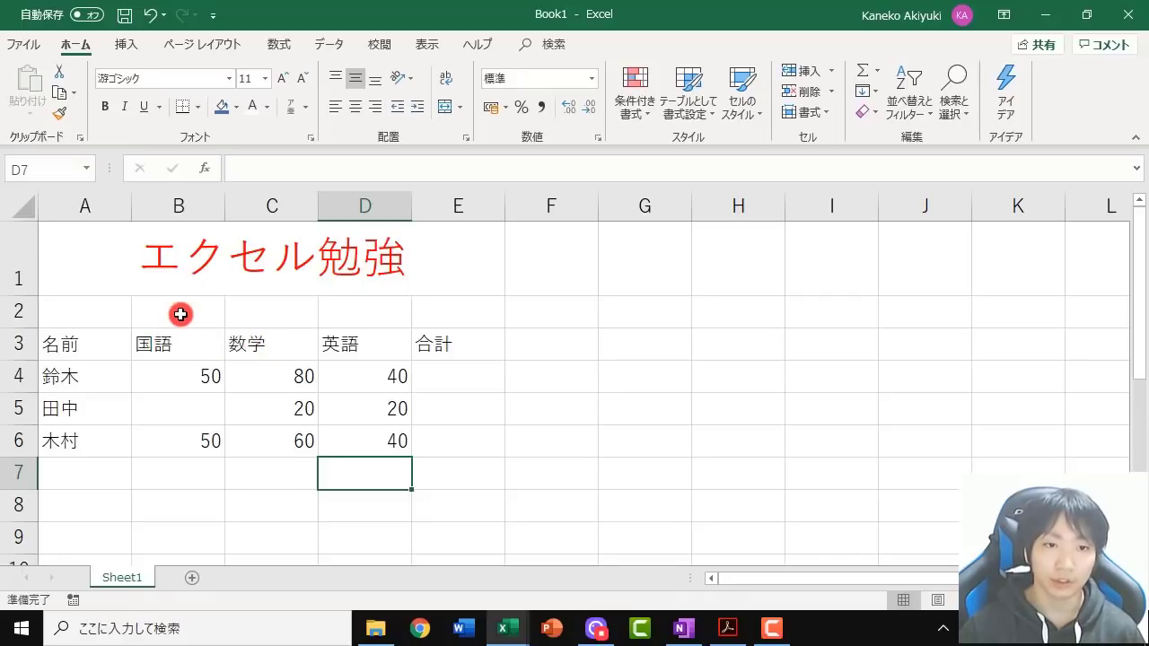
click(116, 258)
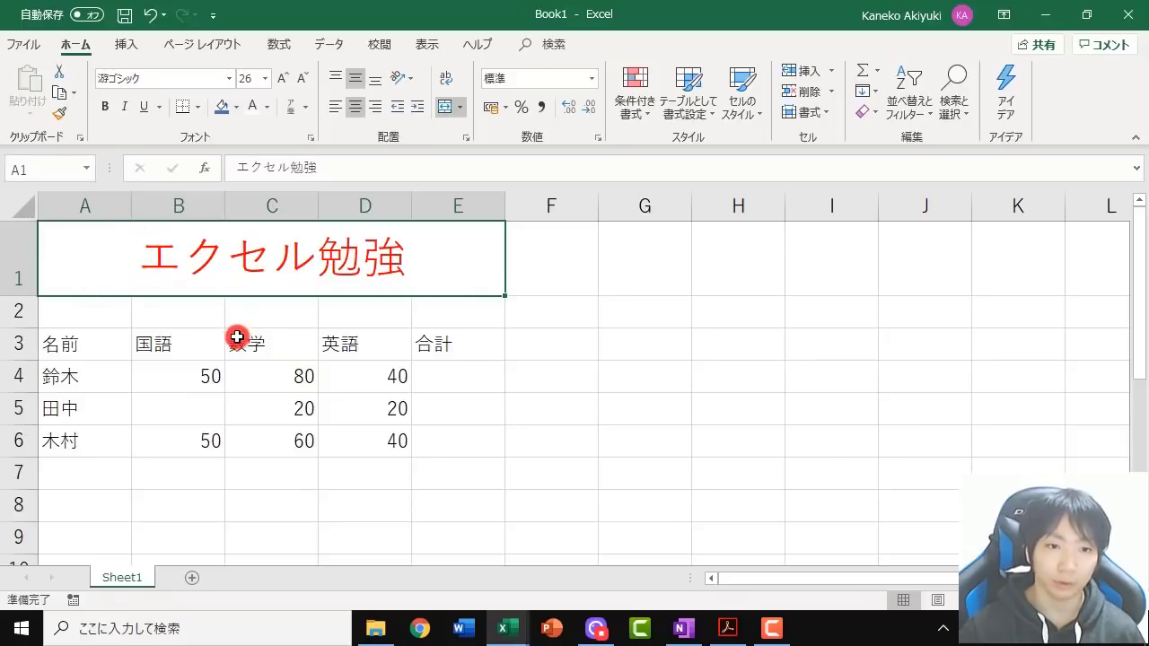
click(169, 343)
click(271, 348)
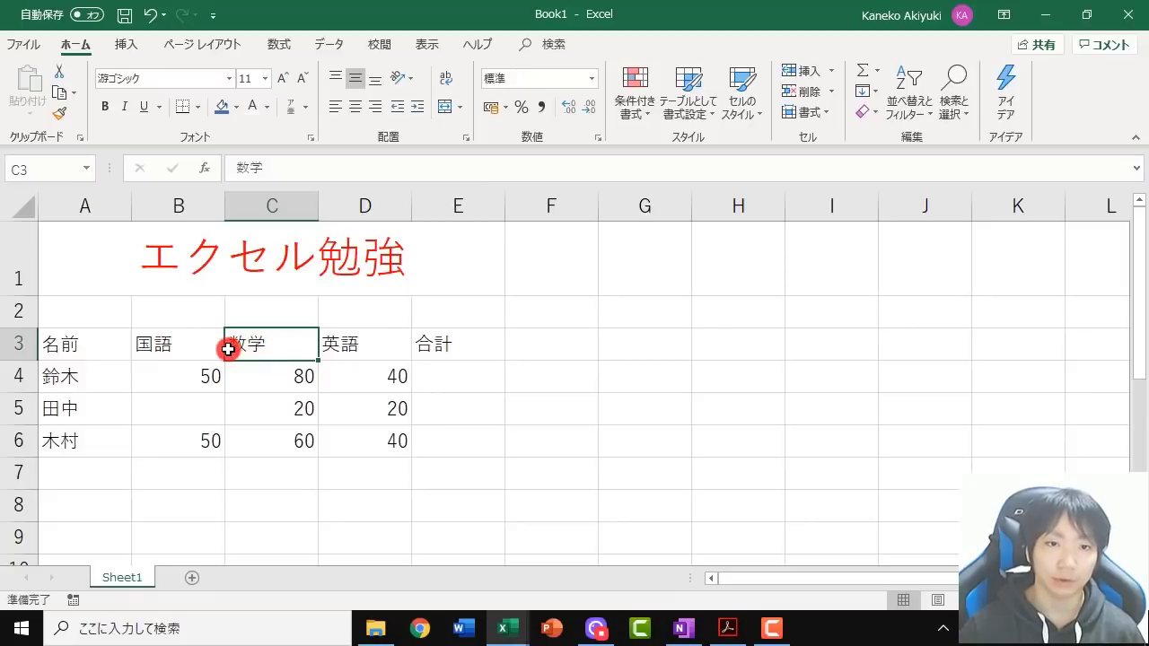
click(198, 349)
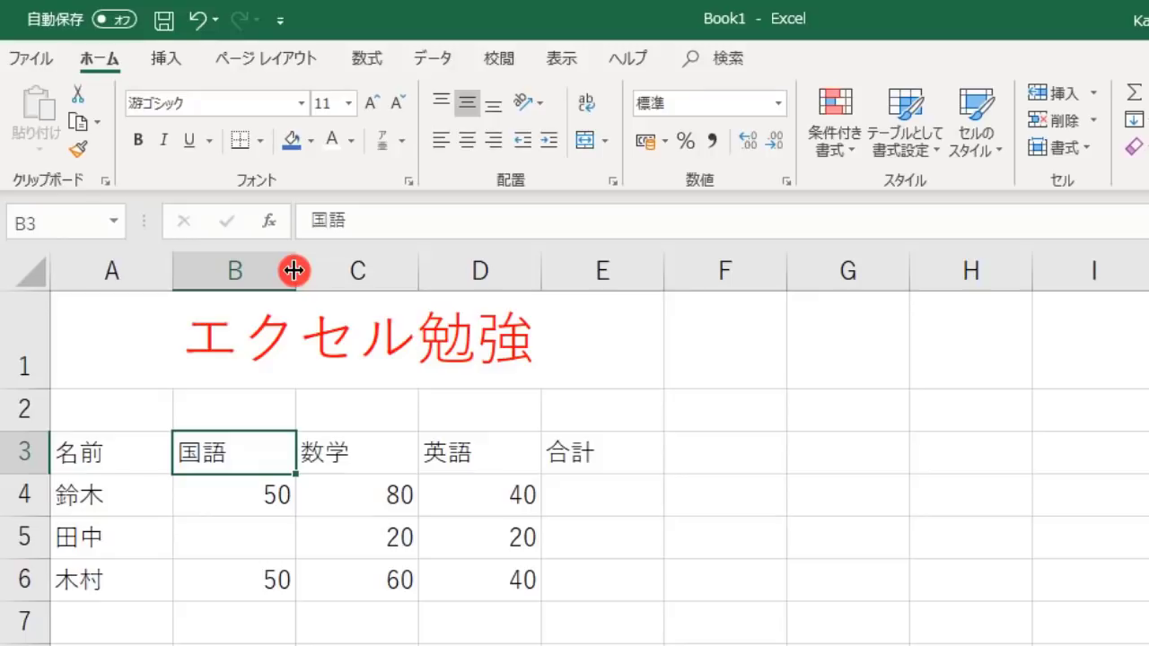
drag(295, 271, 644, 270)
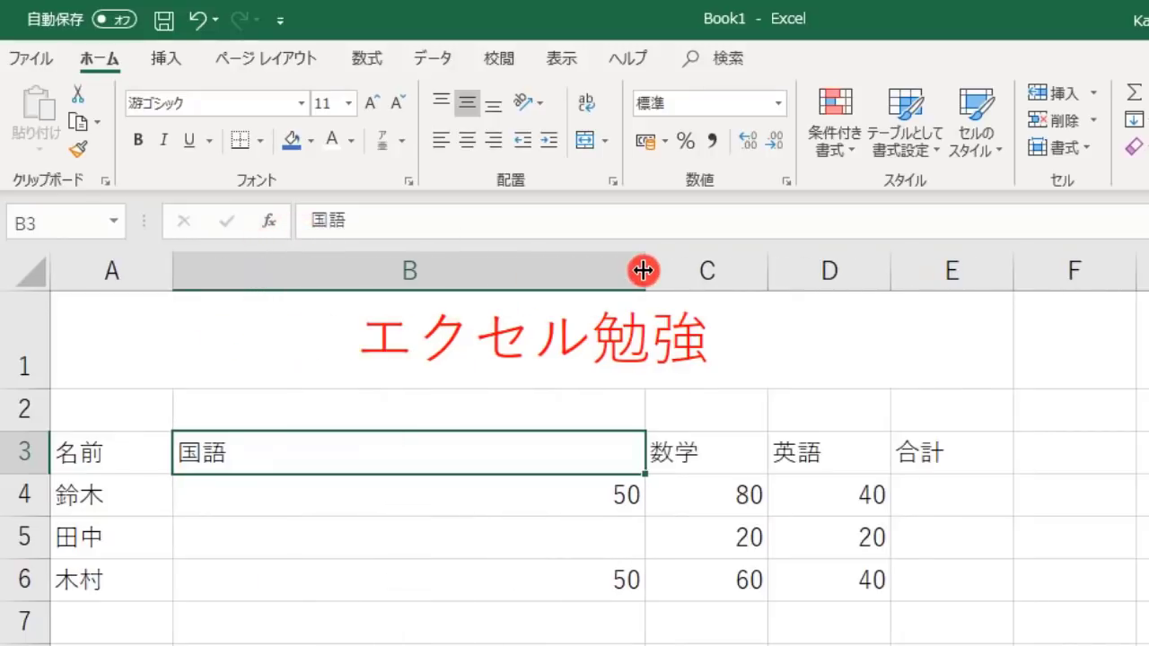
mouse_move(644, 270)
mouse_down()
mouse_move(206, 284)
mouse_move(631, 275)
mouse_up()
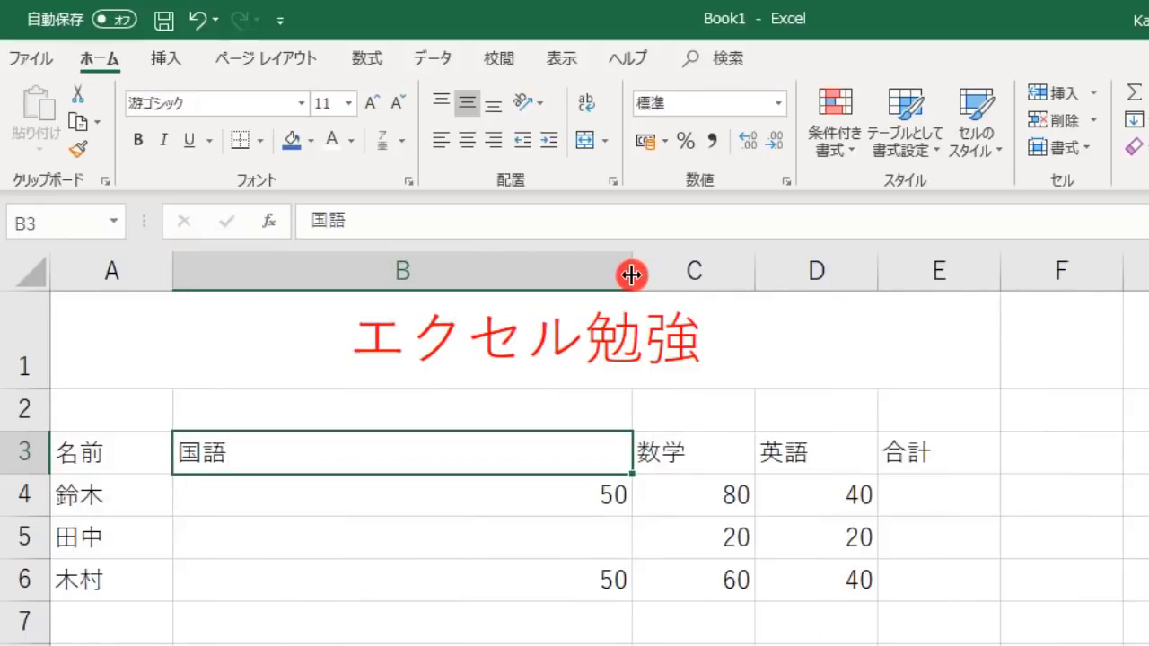
drag(631, 277, 462, 279)
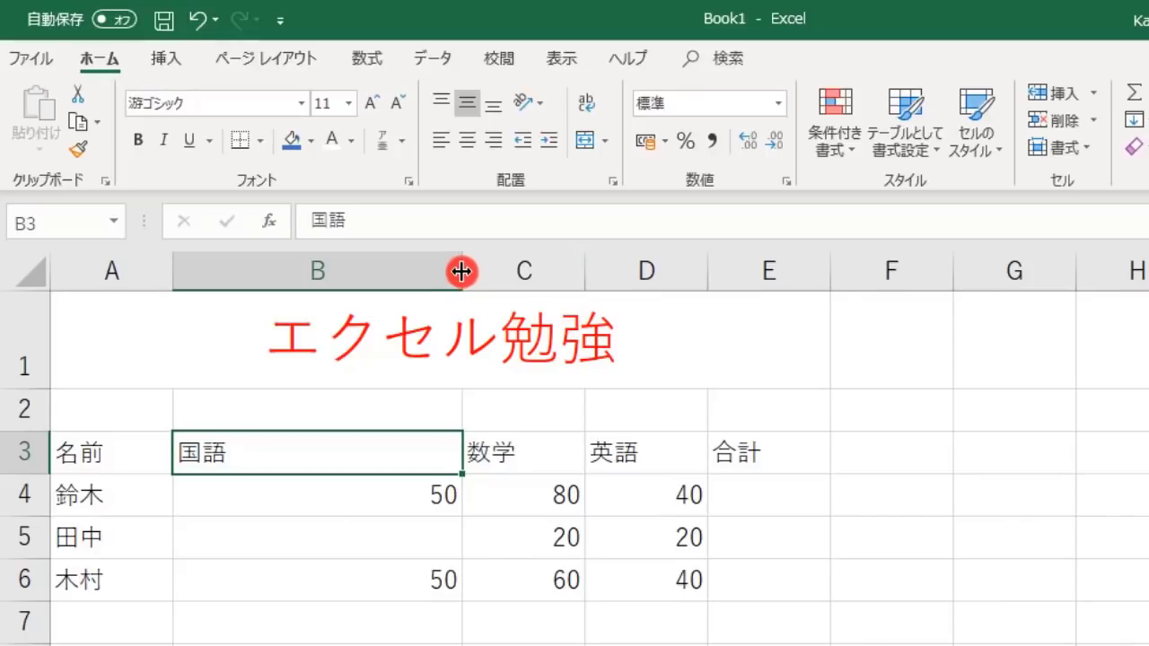
double_click(462, 271)
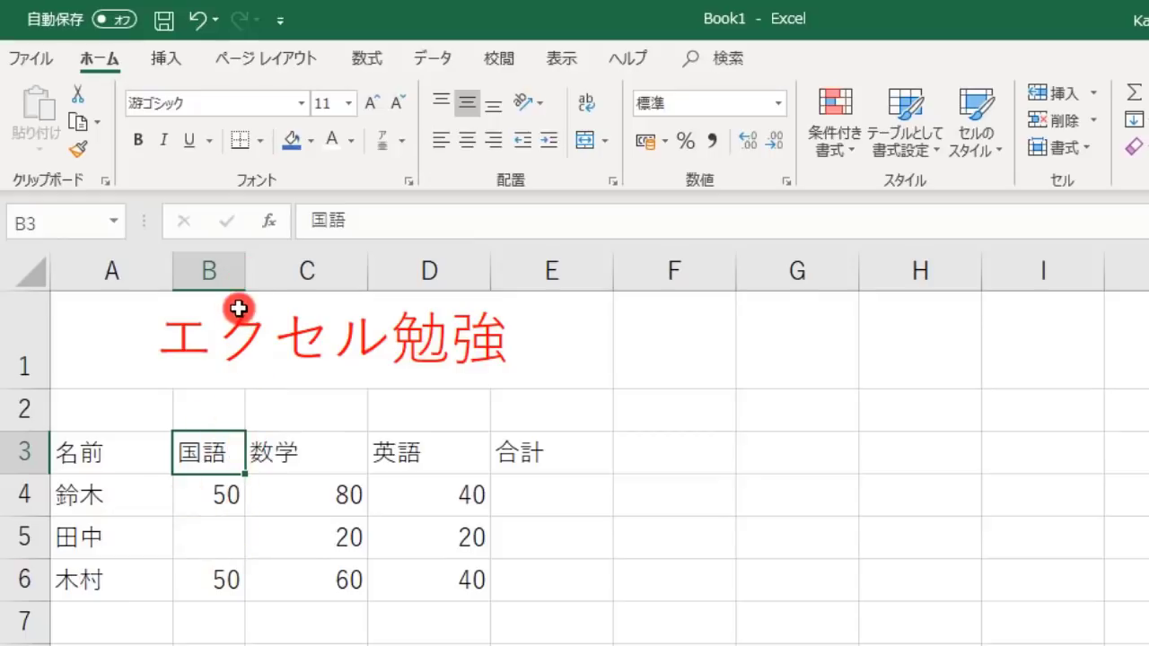
drag(241, 265, 296, 266)
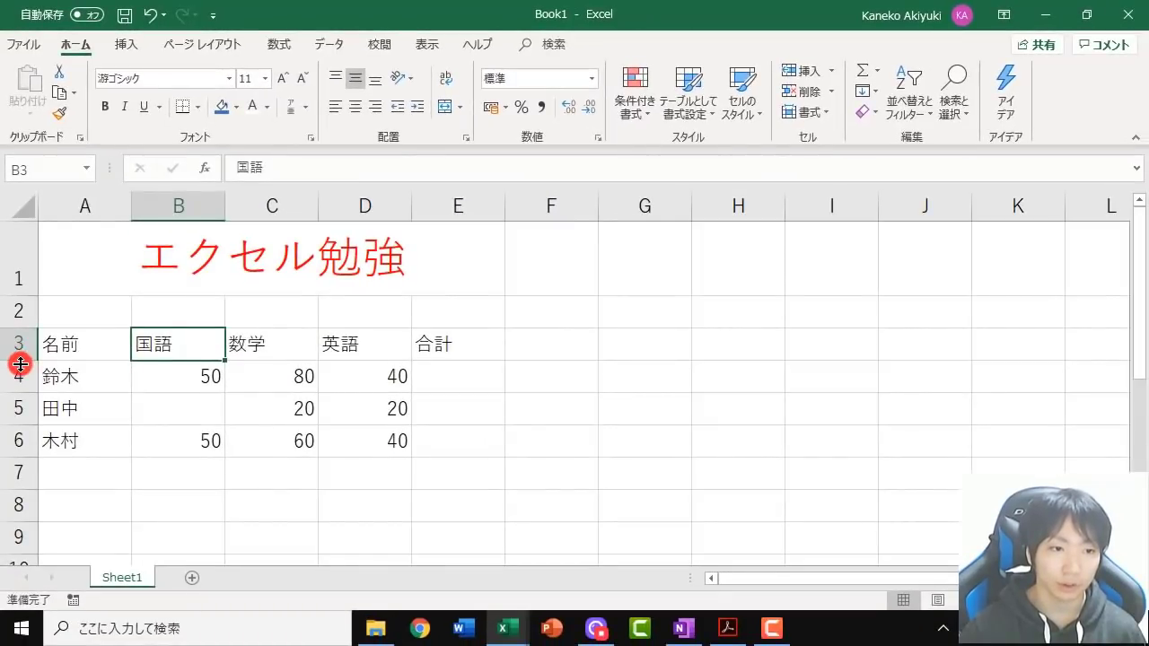
Adjust header row 3's height, then bring up the context menu for row 5
drag(21, 361, 19, 485)
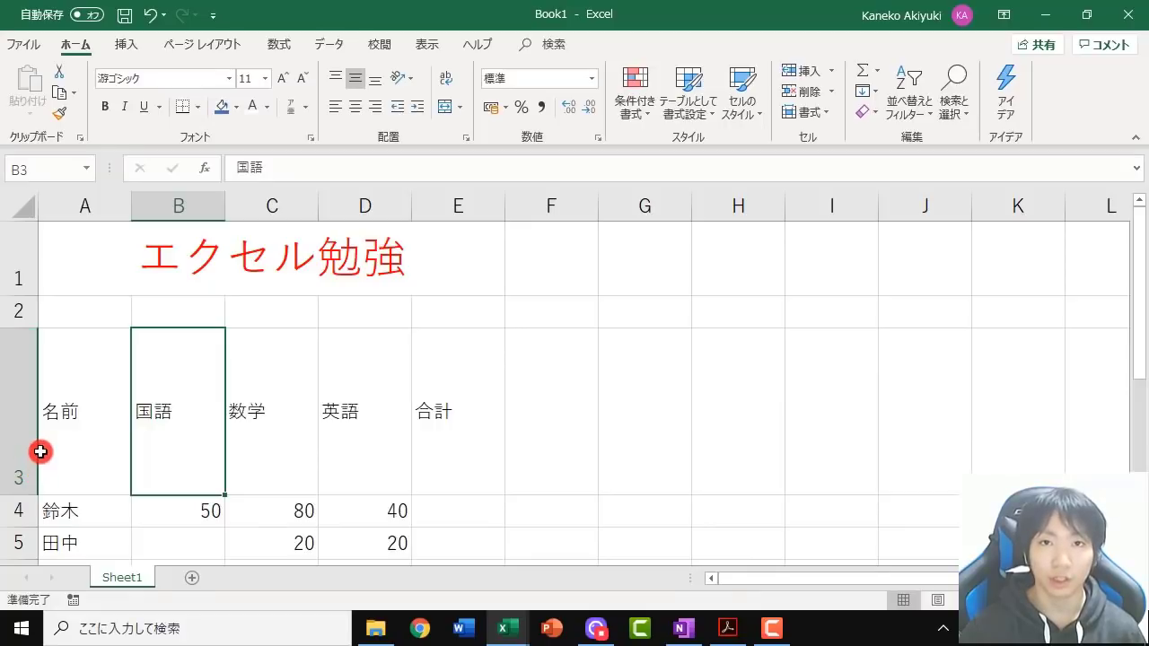
double_click(22, 495)
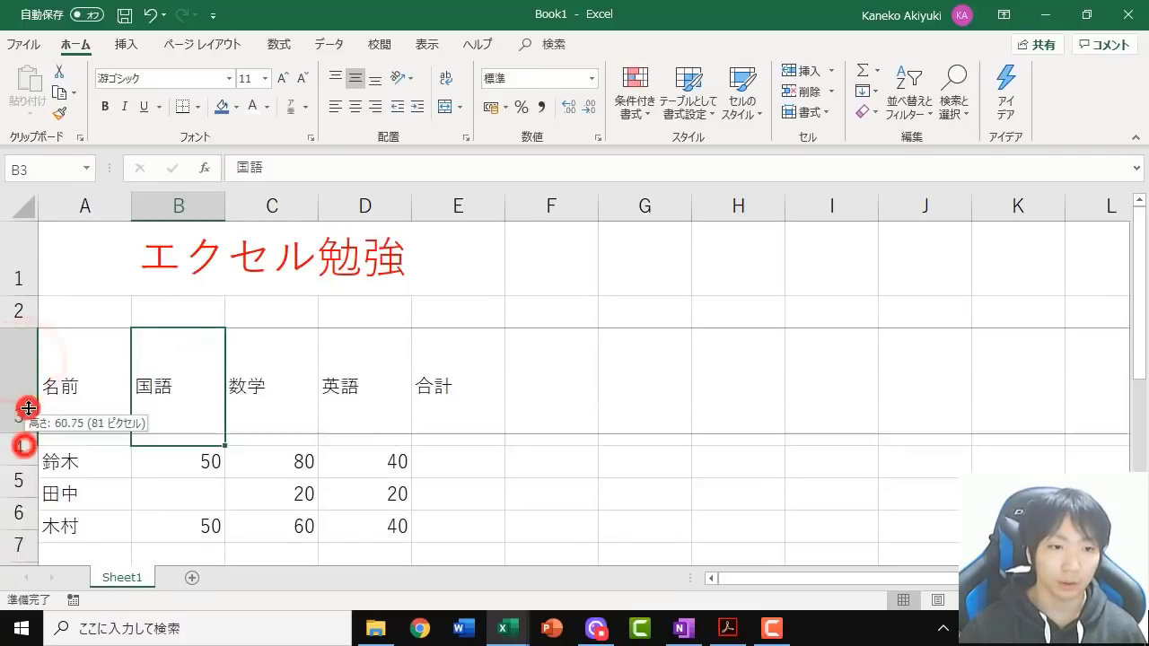
mouse_move(16, 365)
mouse_down()
mouse_move(17, 446)
mouse_move(24, 360)
mouse_up()
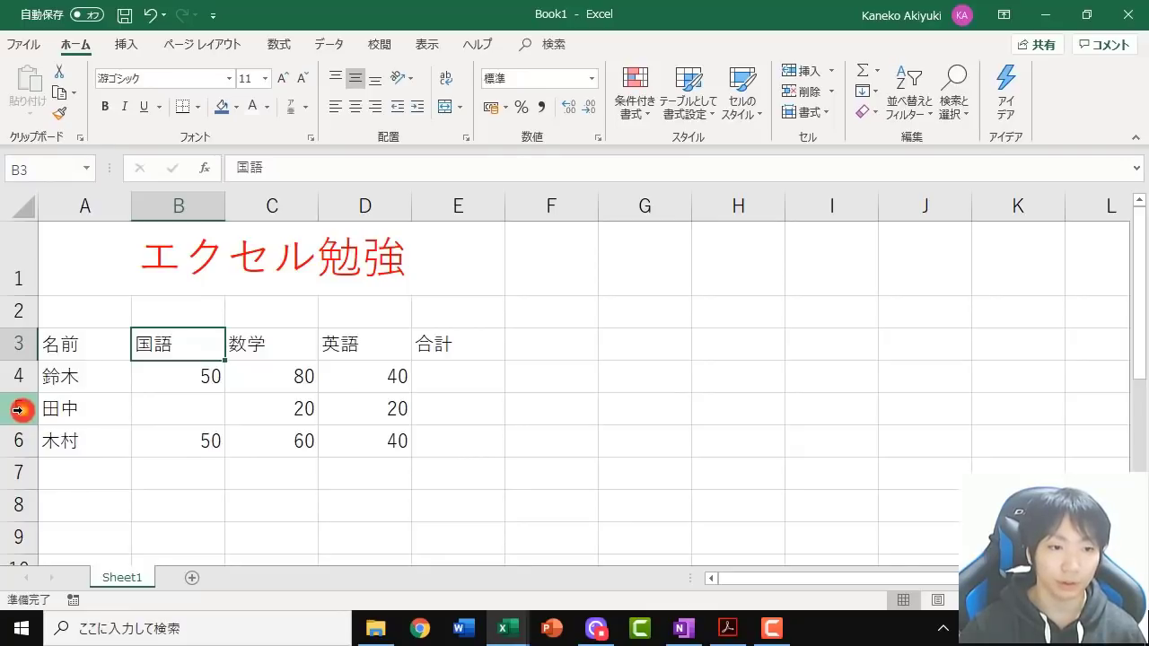
right_click(18, 410)
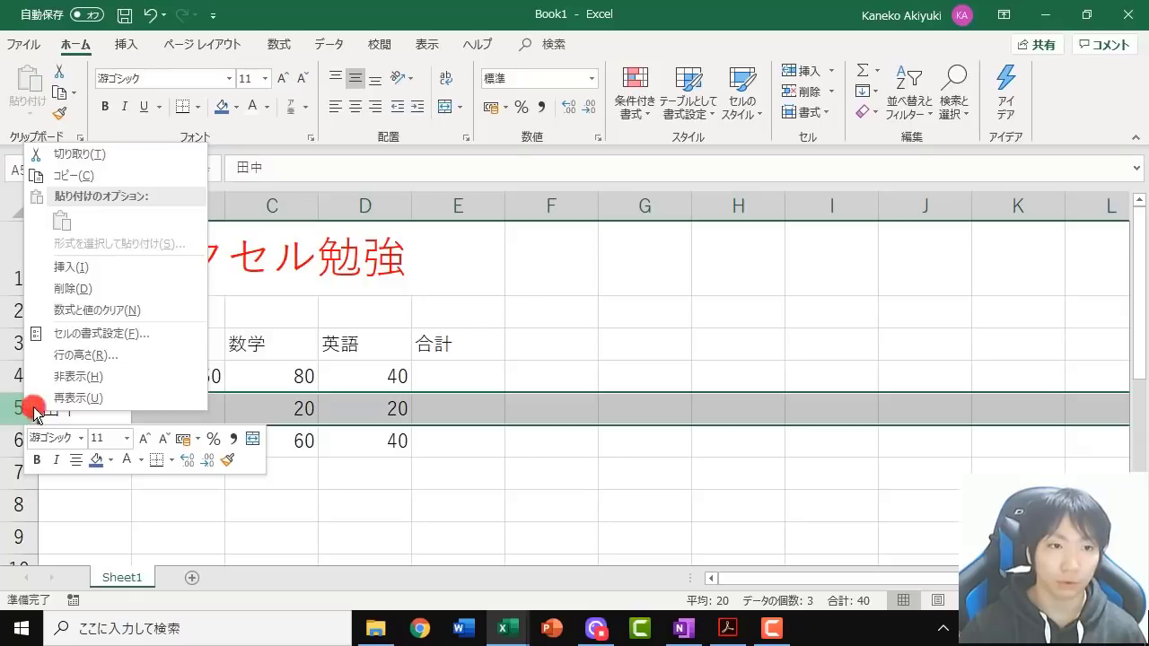
Insert a blank row at row 5, then delete that empty row again
click(97, 269)
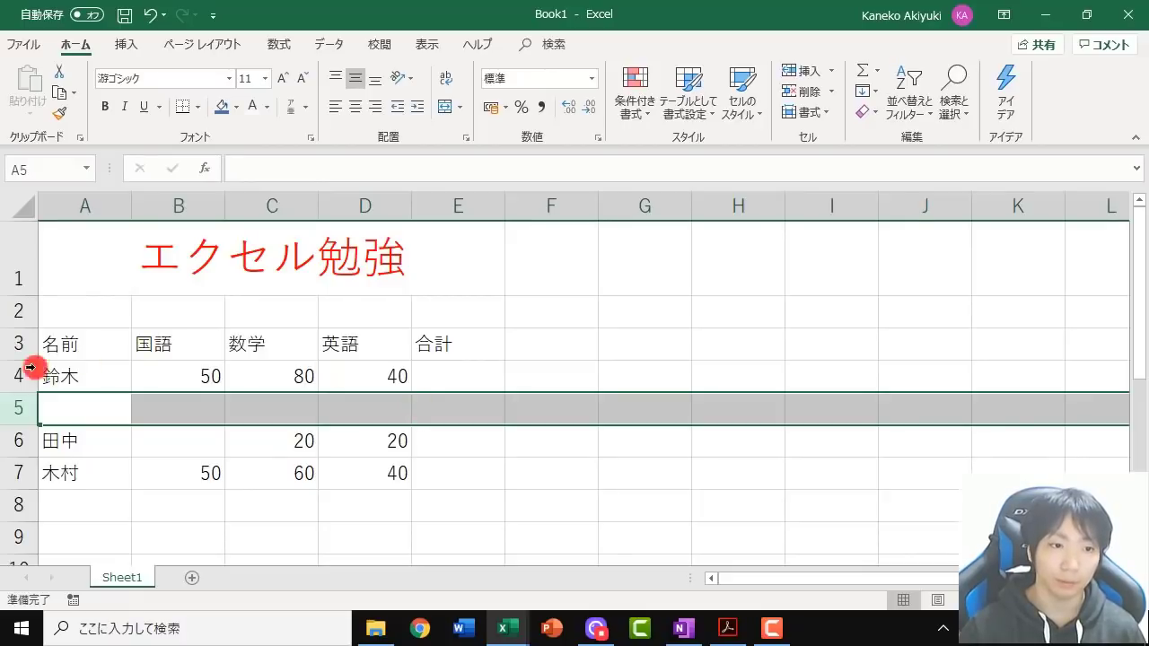
right_click(18, 408)
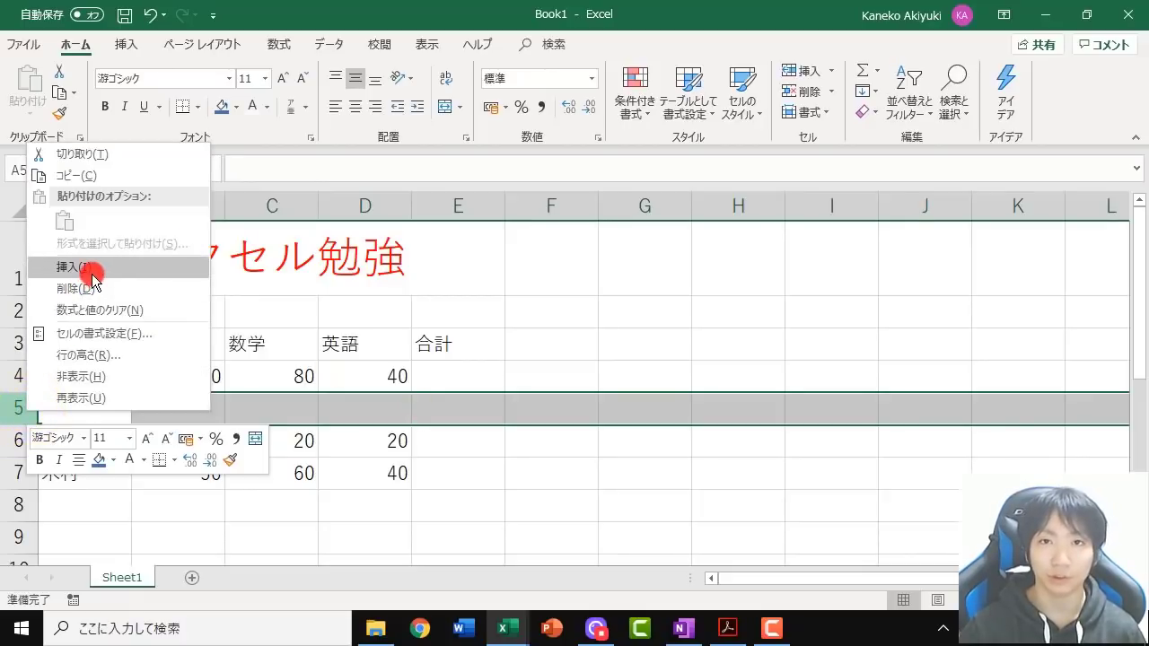
click(299, 399)
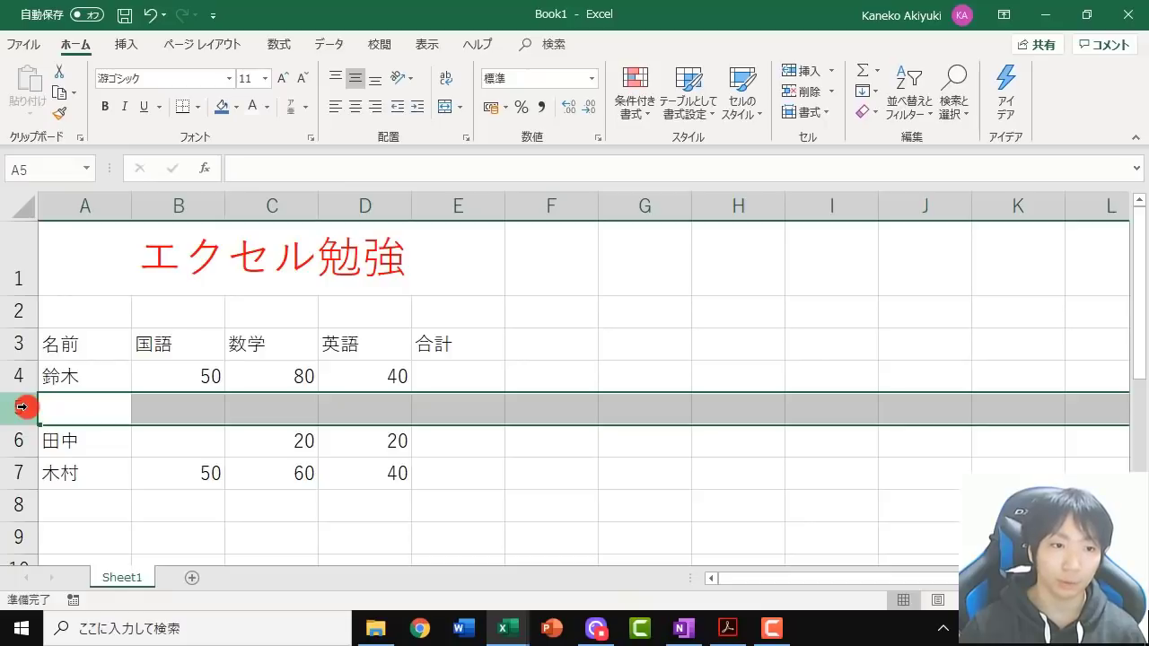
right_click(22, 407)
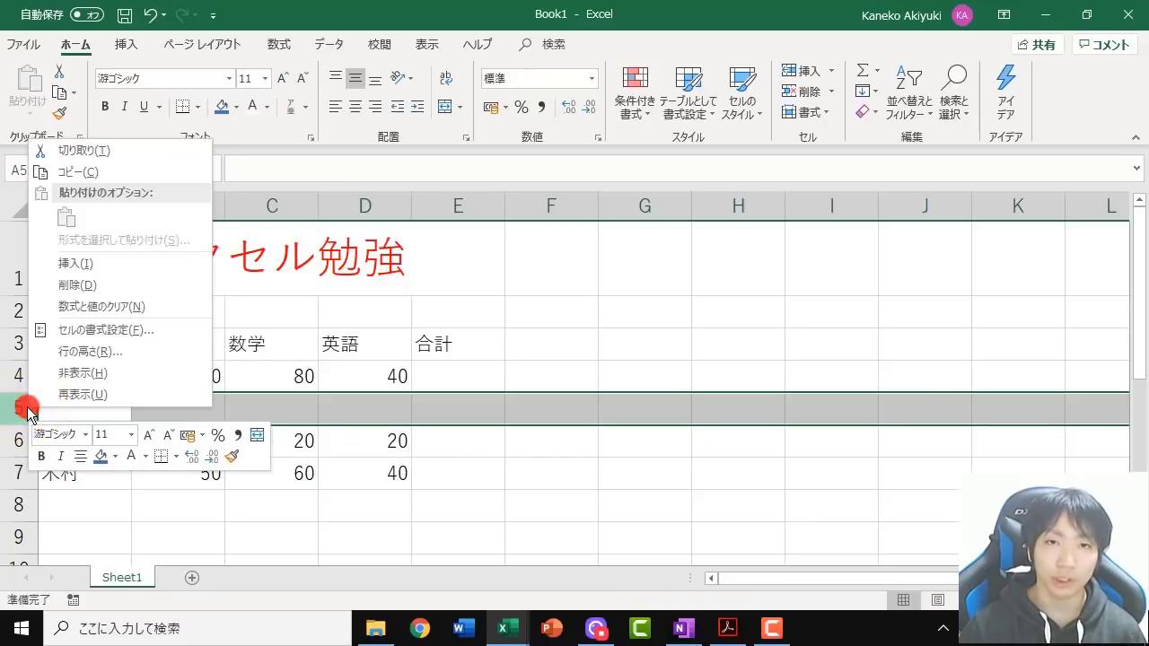
click(126, 286)
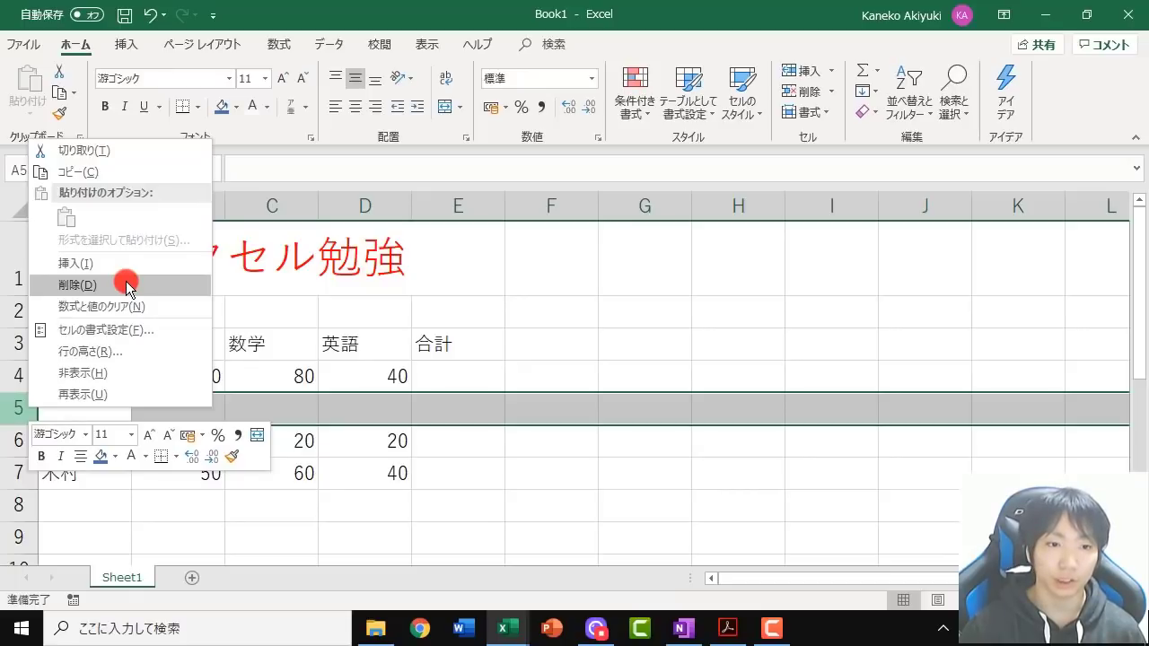
click(126, 286)
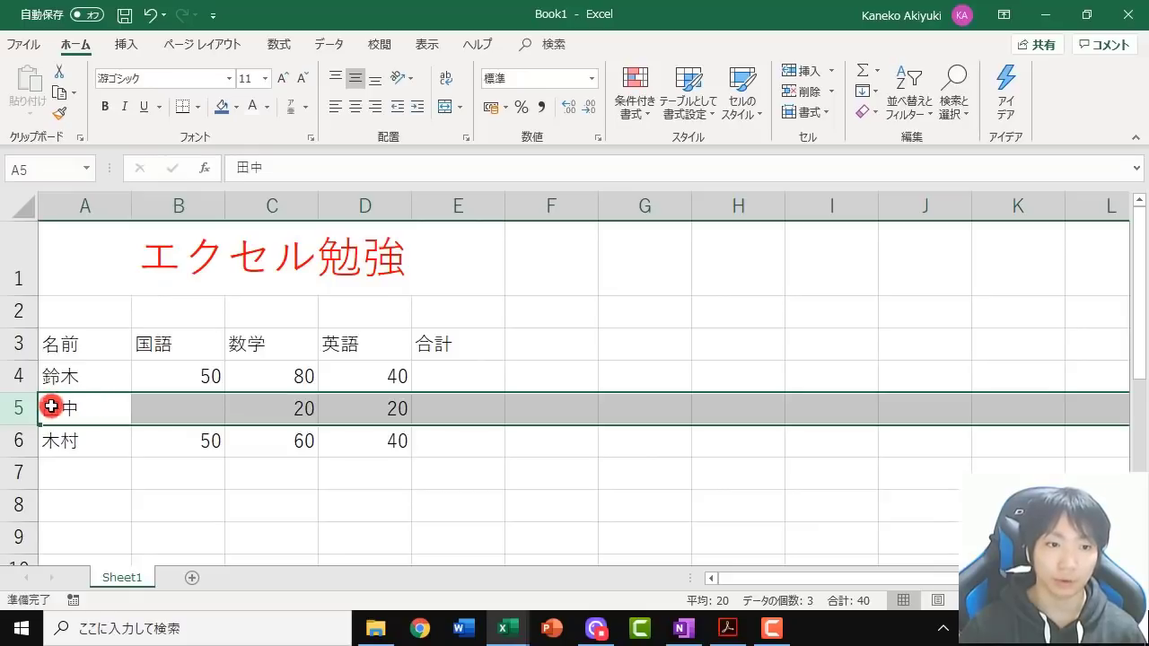
right_click(20, 408)
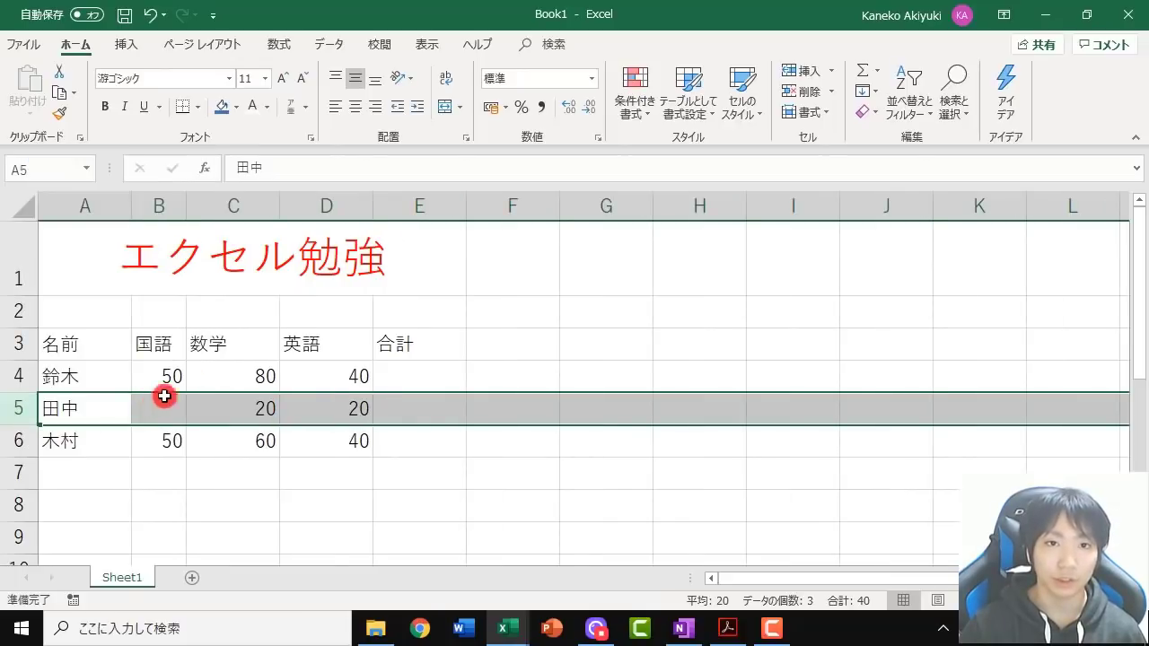
right_click(316, 209)
click(370, 333)
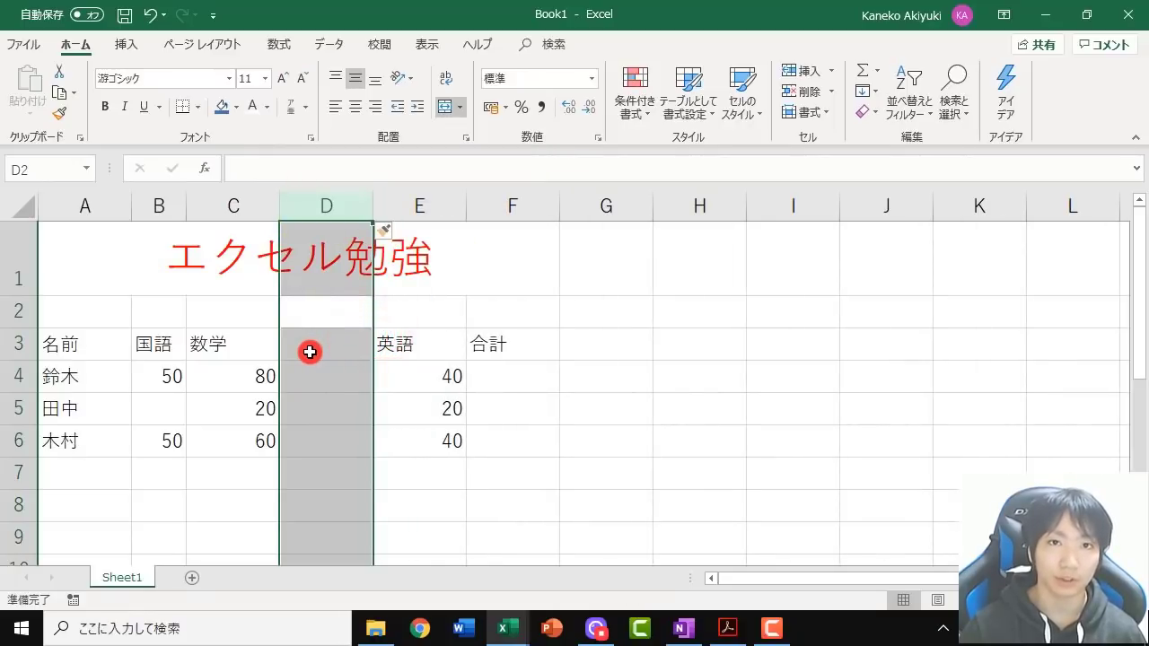
right_click(337, 199)
click(365, 344)
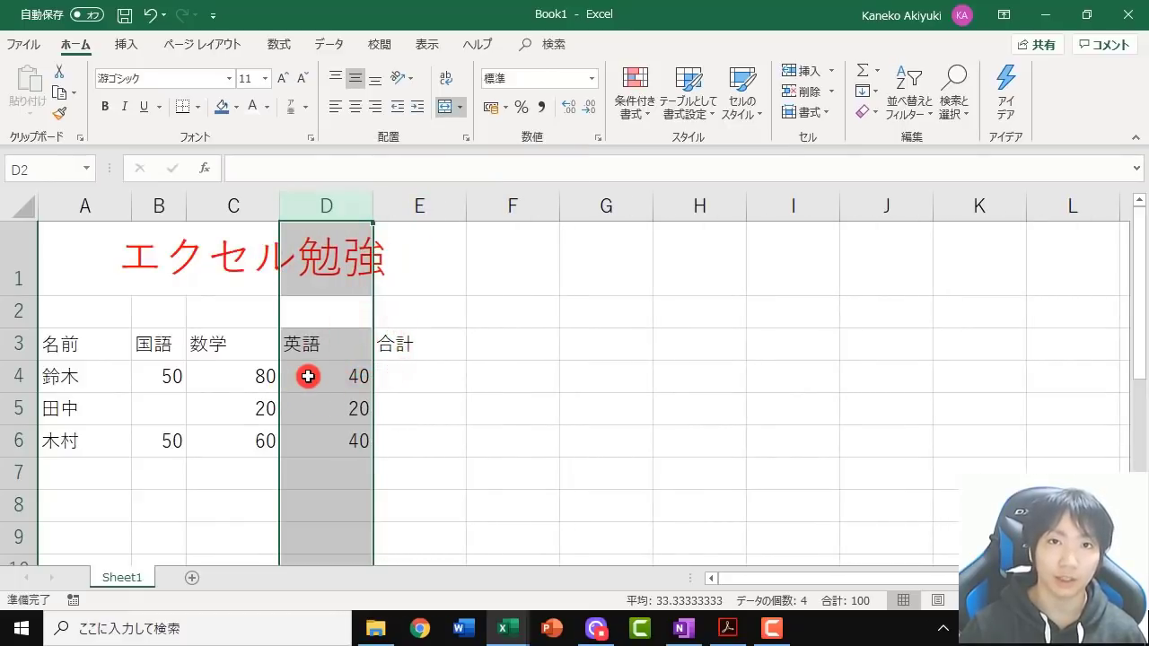
click(131, 429)
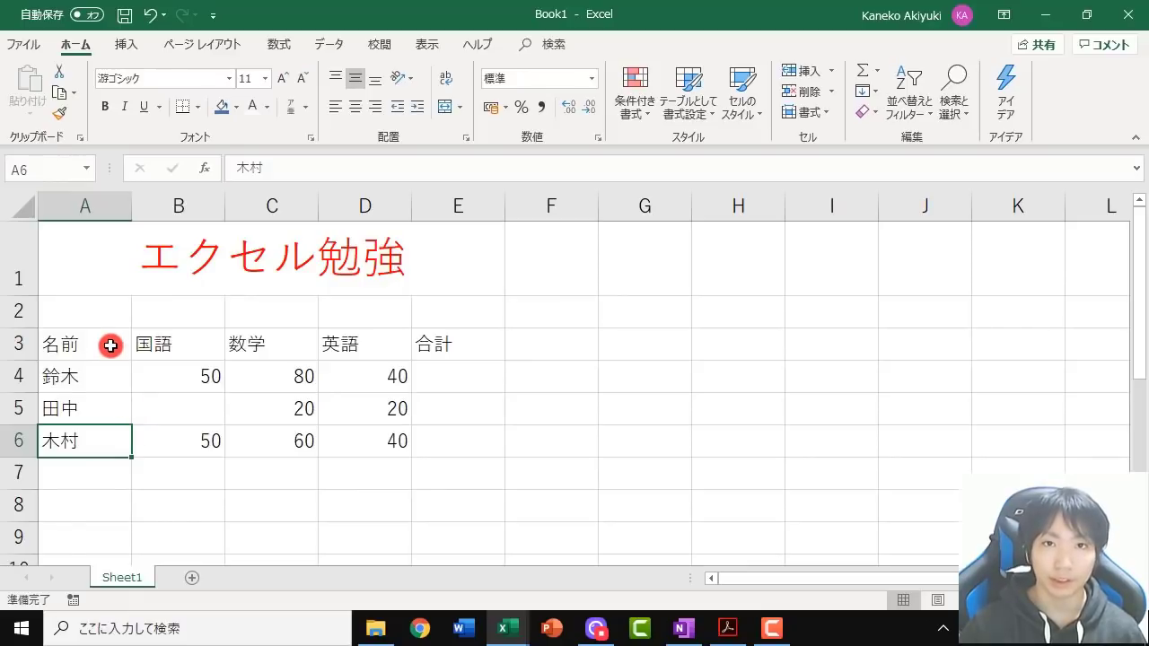
drag(108, 346, 445, 347)
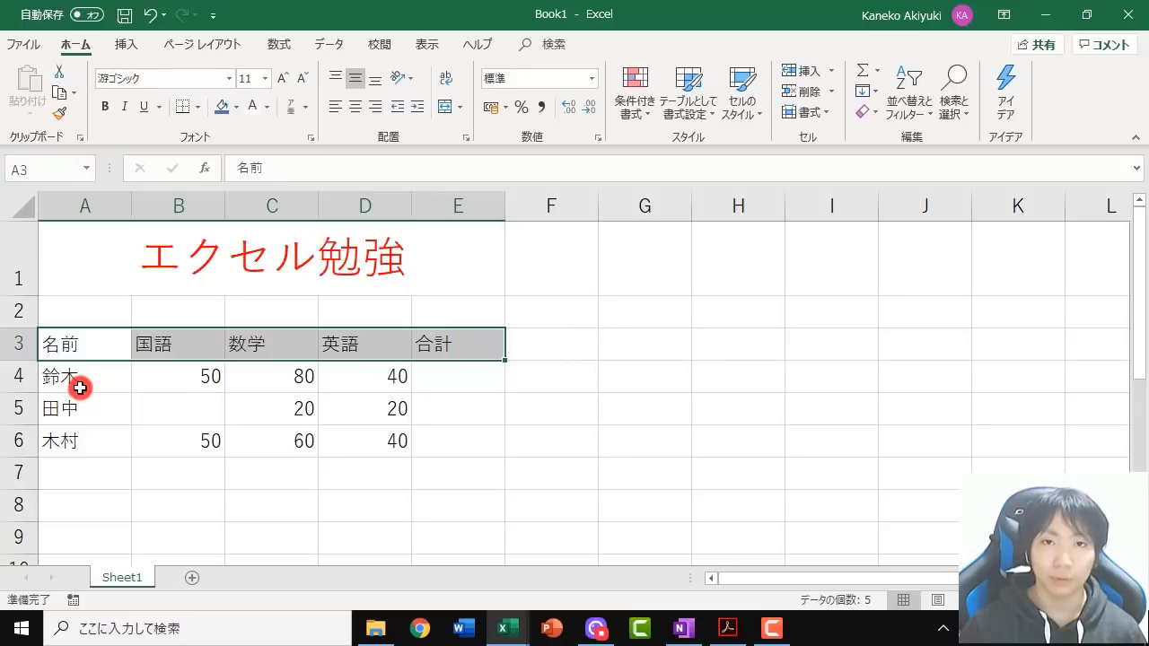
drag(76, 378, 445, 451)
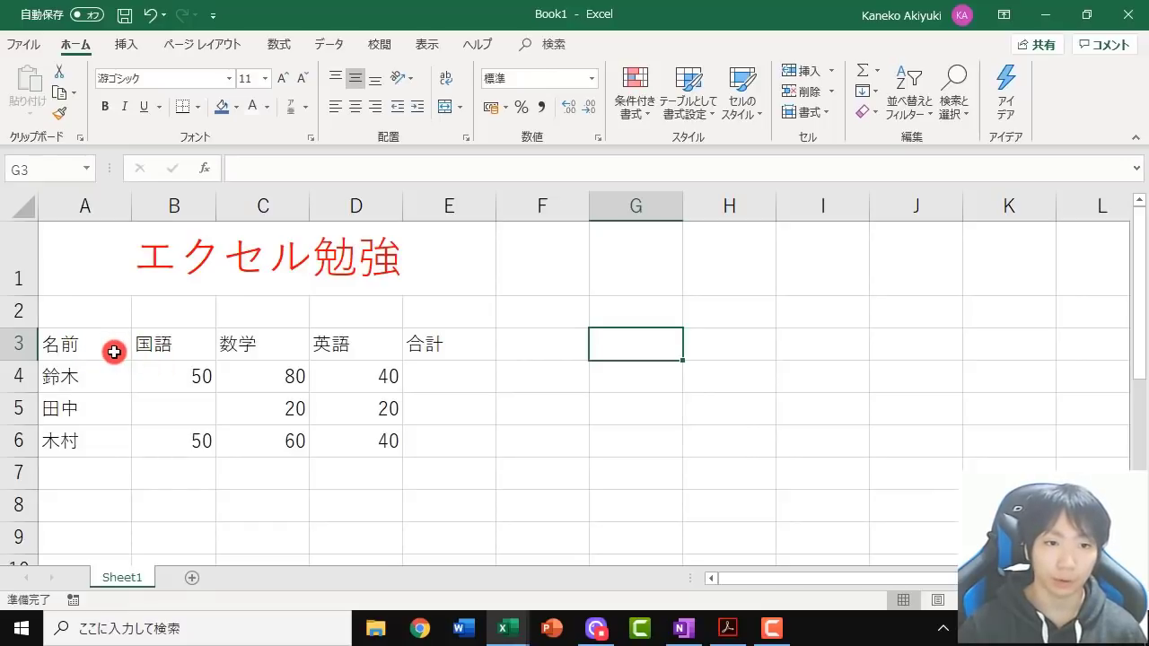
drag(111, 351, 438, 353)
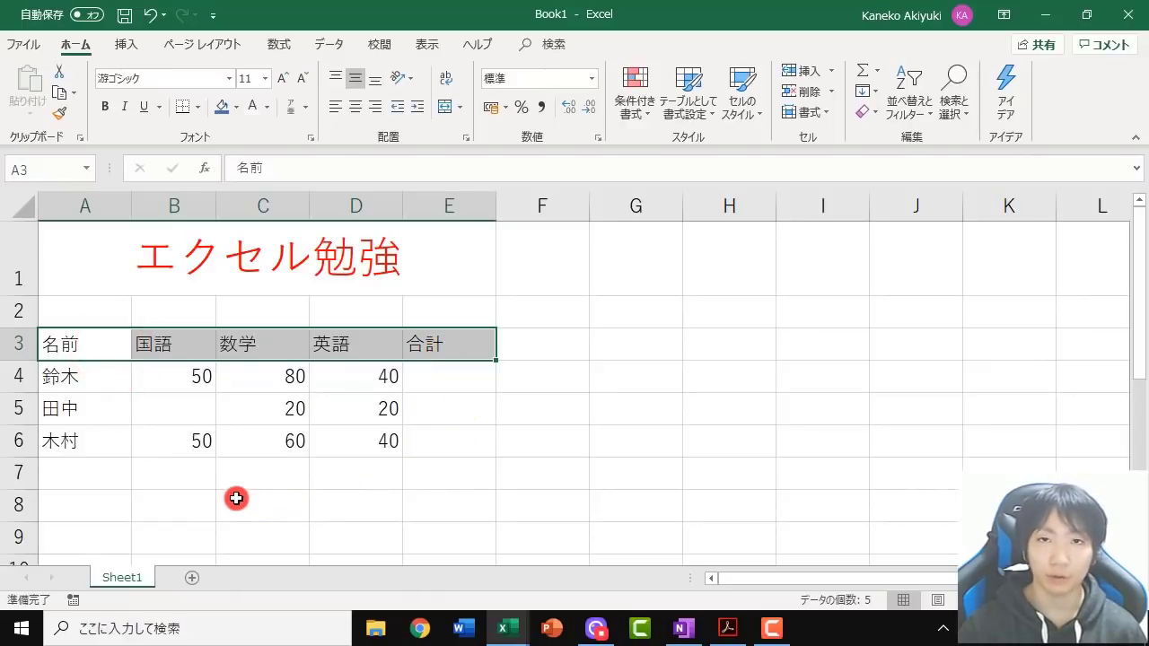
drag(89, 337, 458, 337)
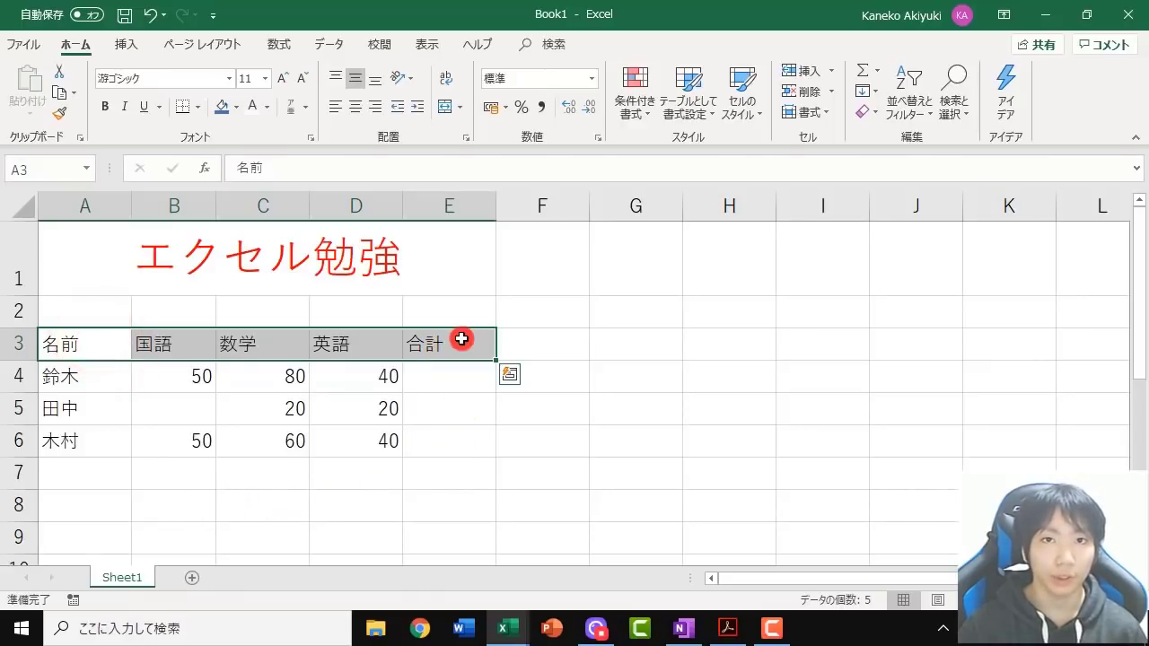
drag(90, 376, 462, 448)
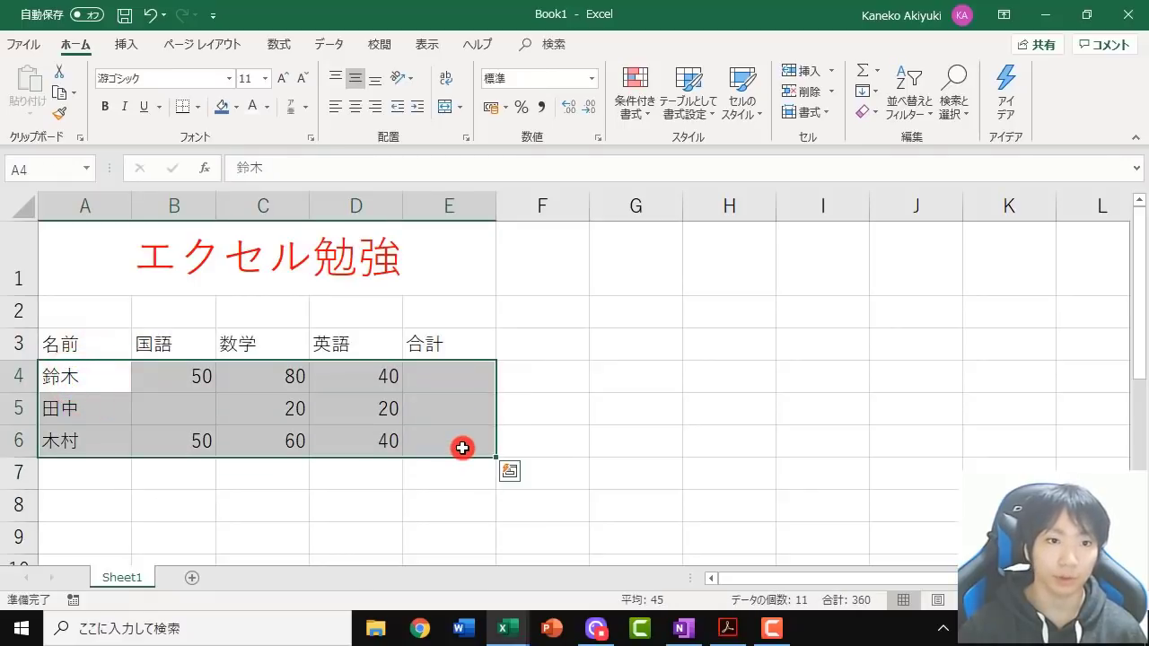
click(100, 353)
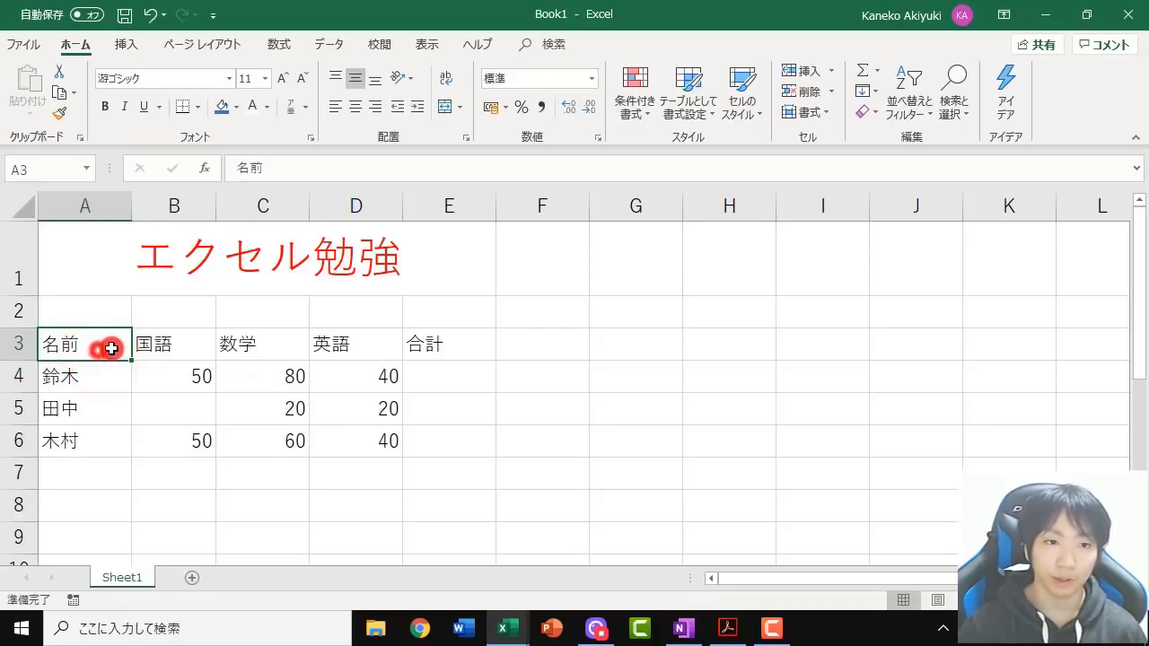
drag(112, 349, 428, 342)
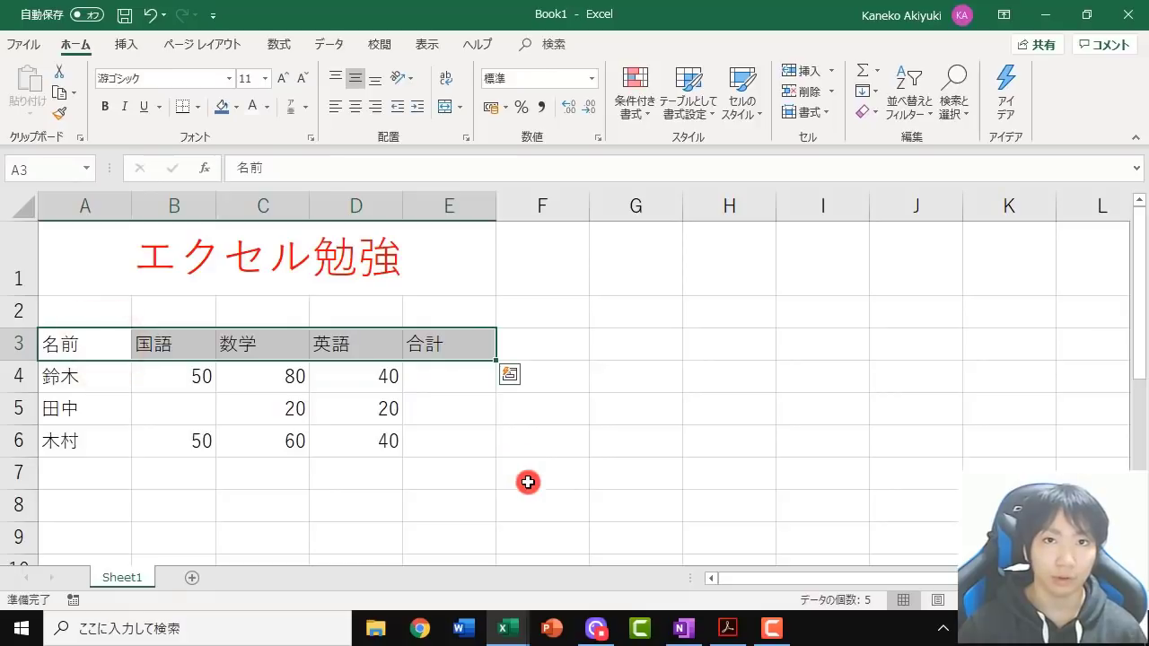
click(512, 626)
click(570, 544)
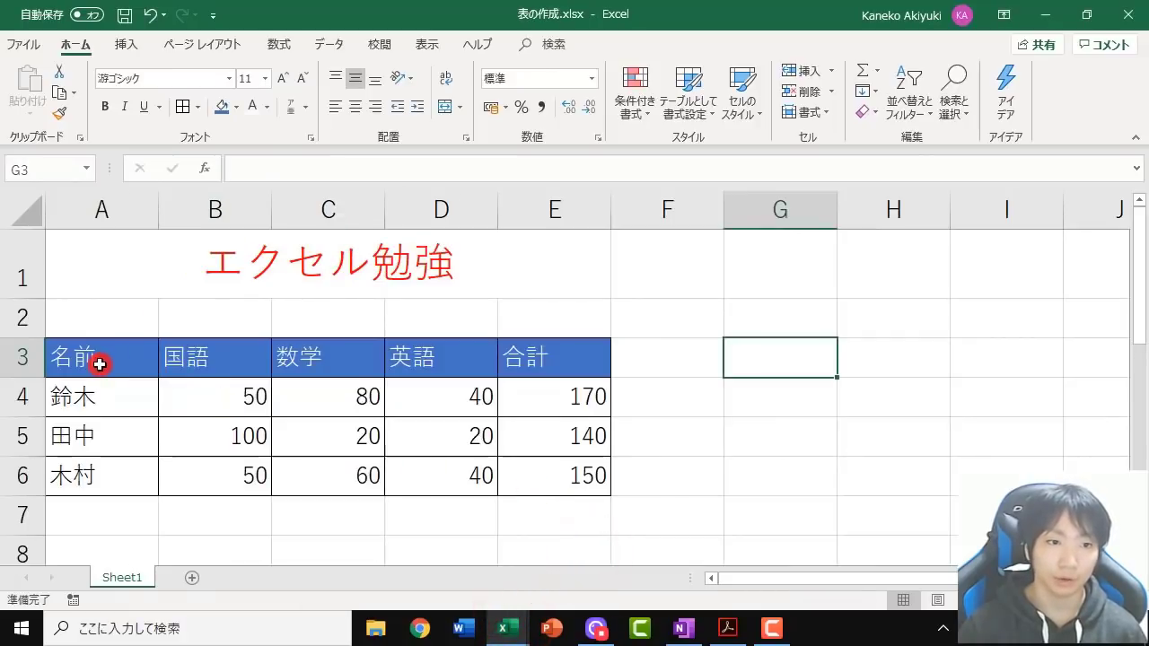
drag(98, 359, 561, 375)
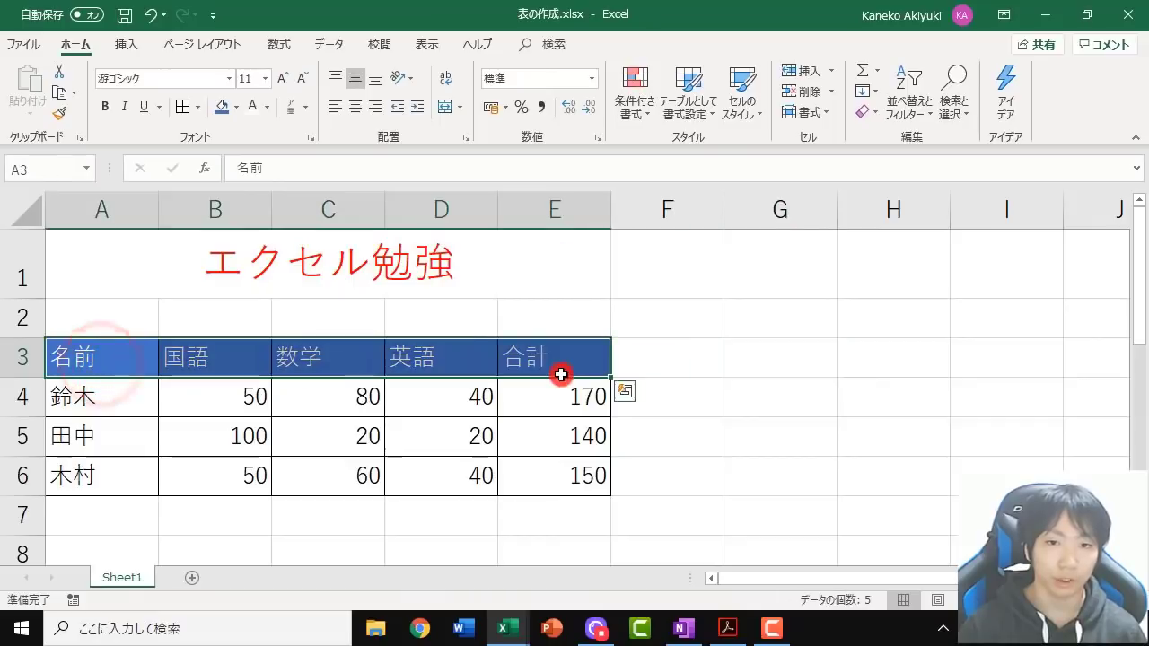
click(653, 364)
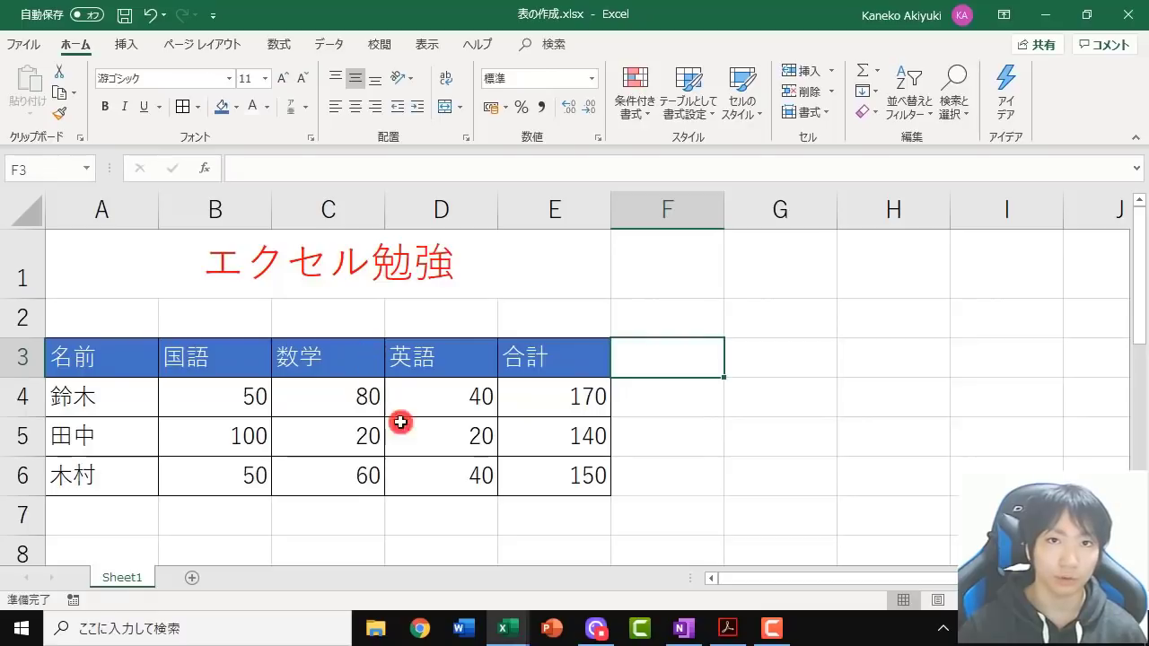
click(507, 628)
click(425, 553)
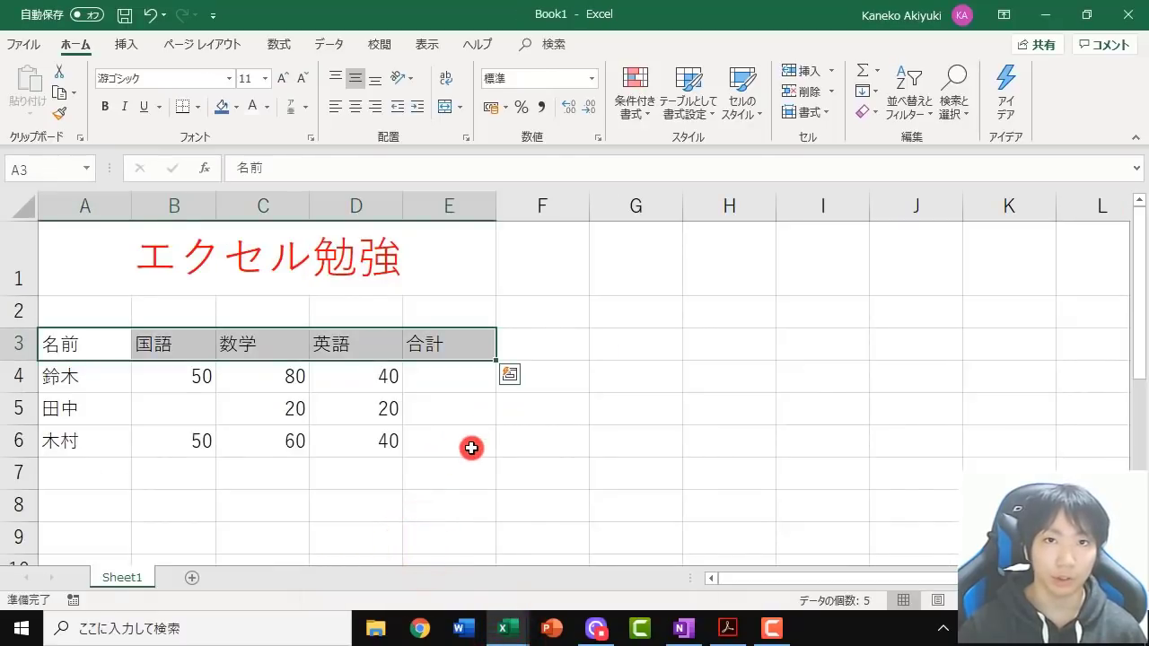
Fill header cells A3:E3 with 青, アクセント 1 from the Home tab
click(471, 447)
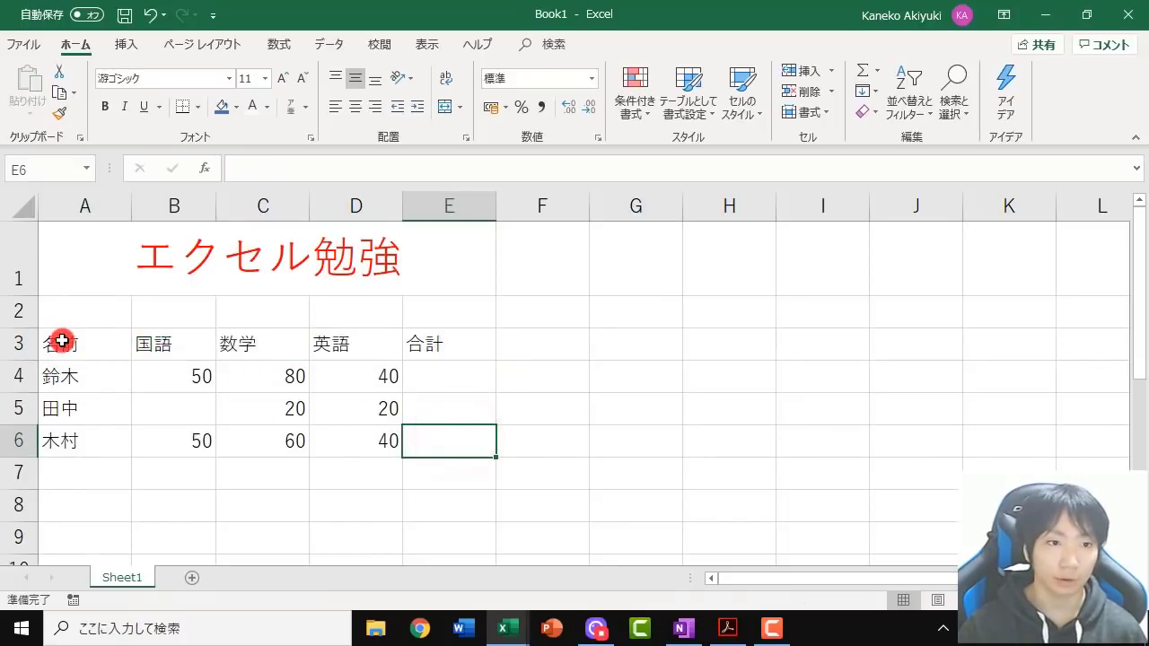
drag(62, 341, 451, 348)
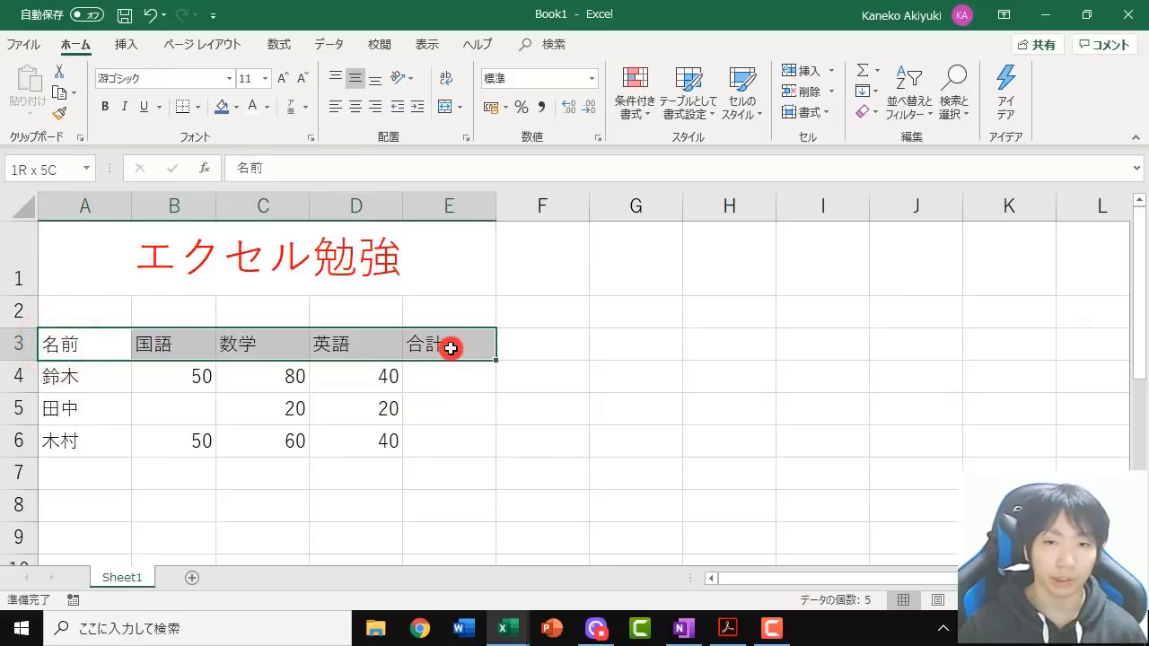
drag(450, 348, 441, 350)
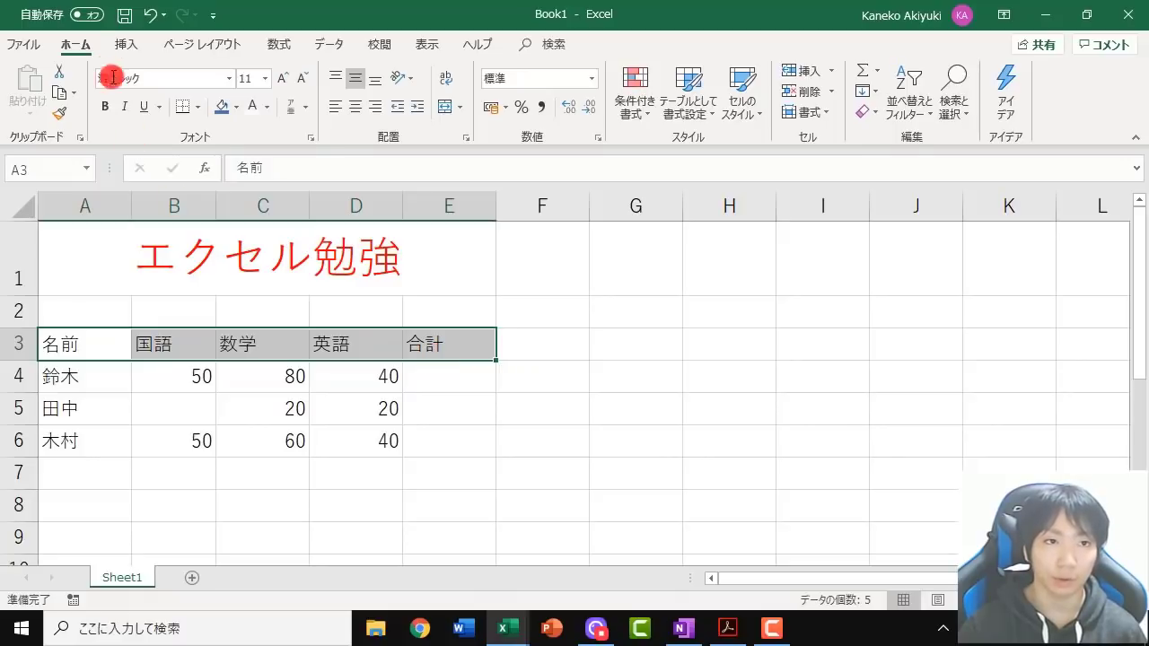
click(85, 32)
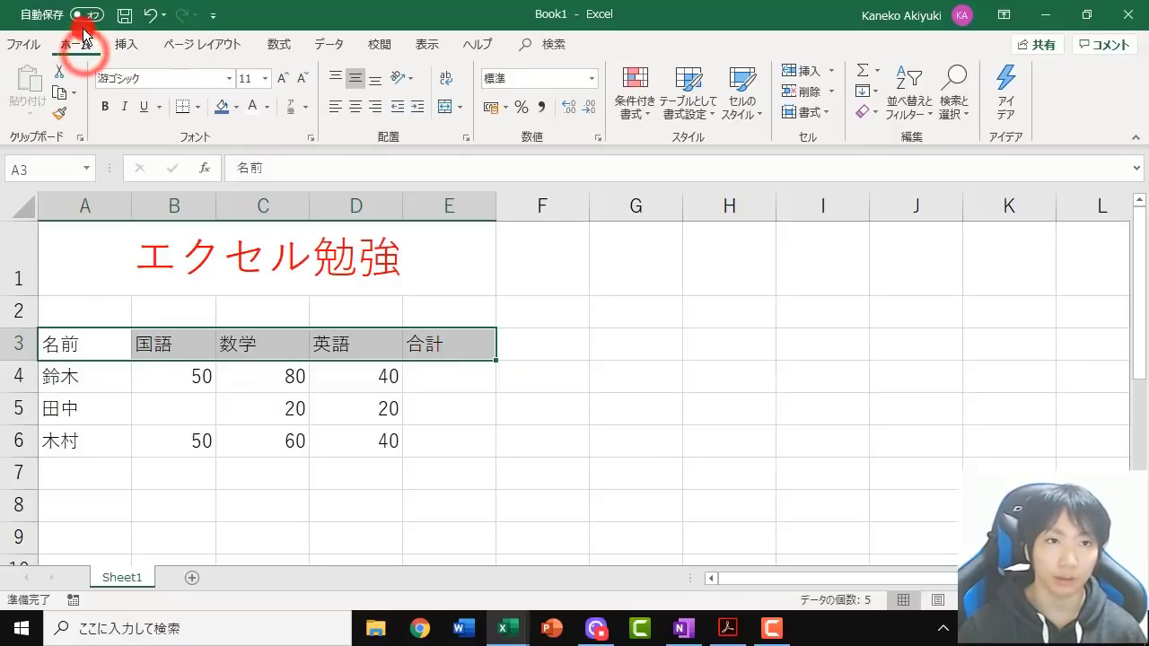
click(233, 108)
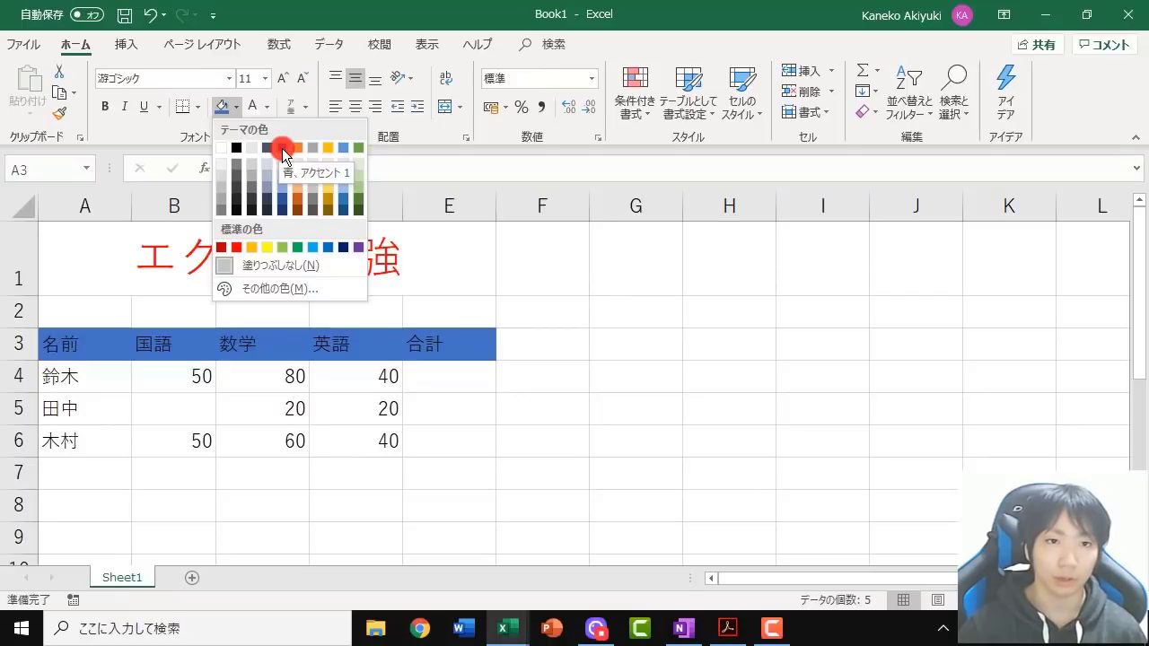
click(282, 148)
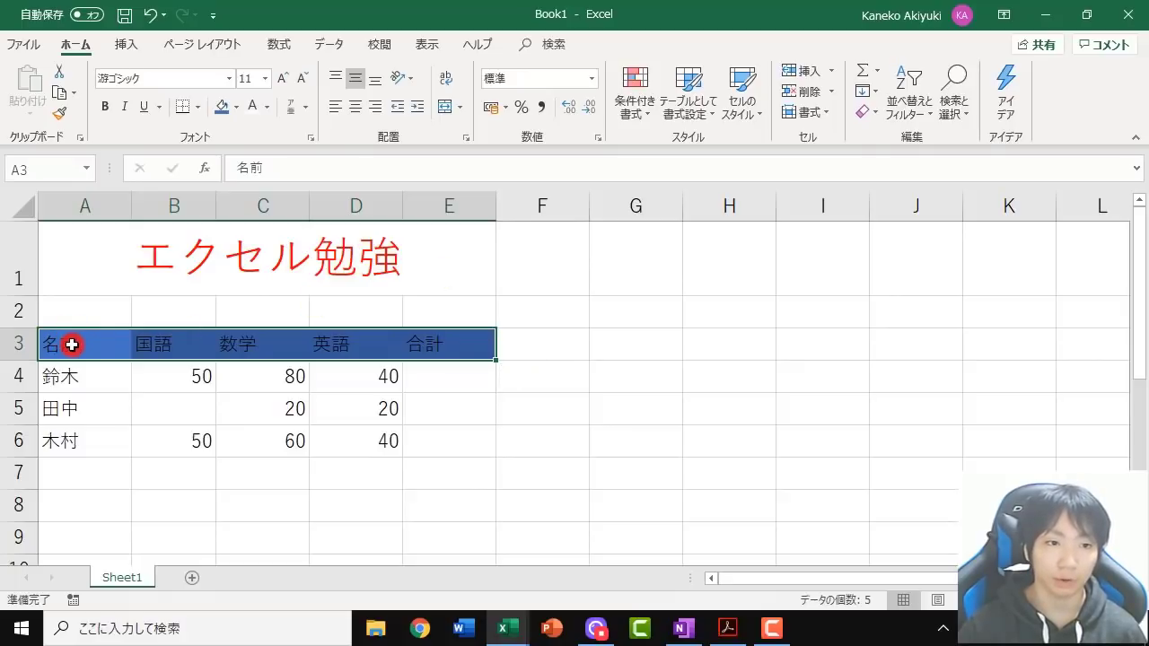
drag(73, 344, 445, 339)
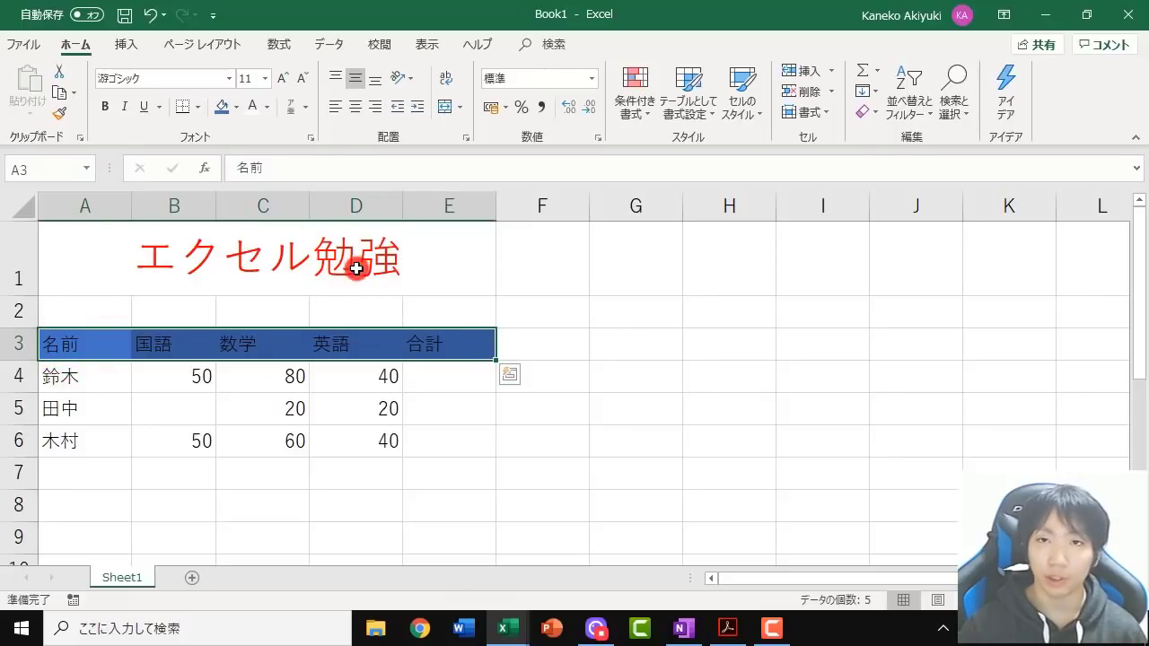
Set the A3:E3 header font colour to 白, 背景 1
click(273, 112)
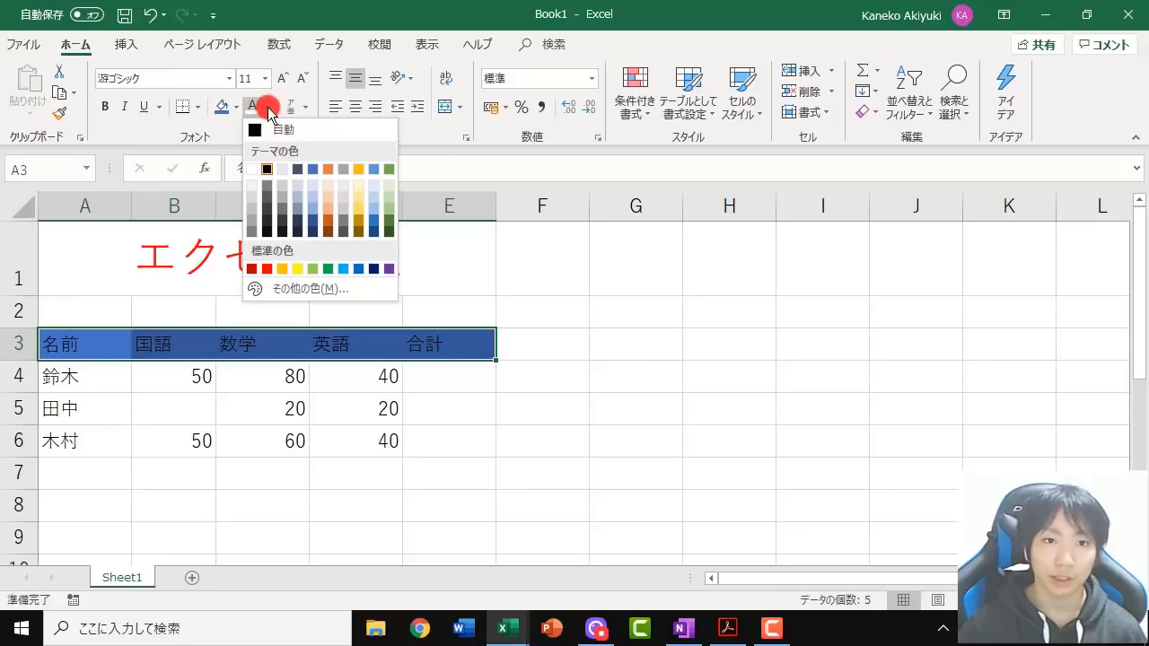
click(252, 169)
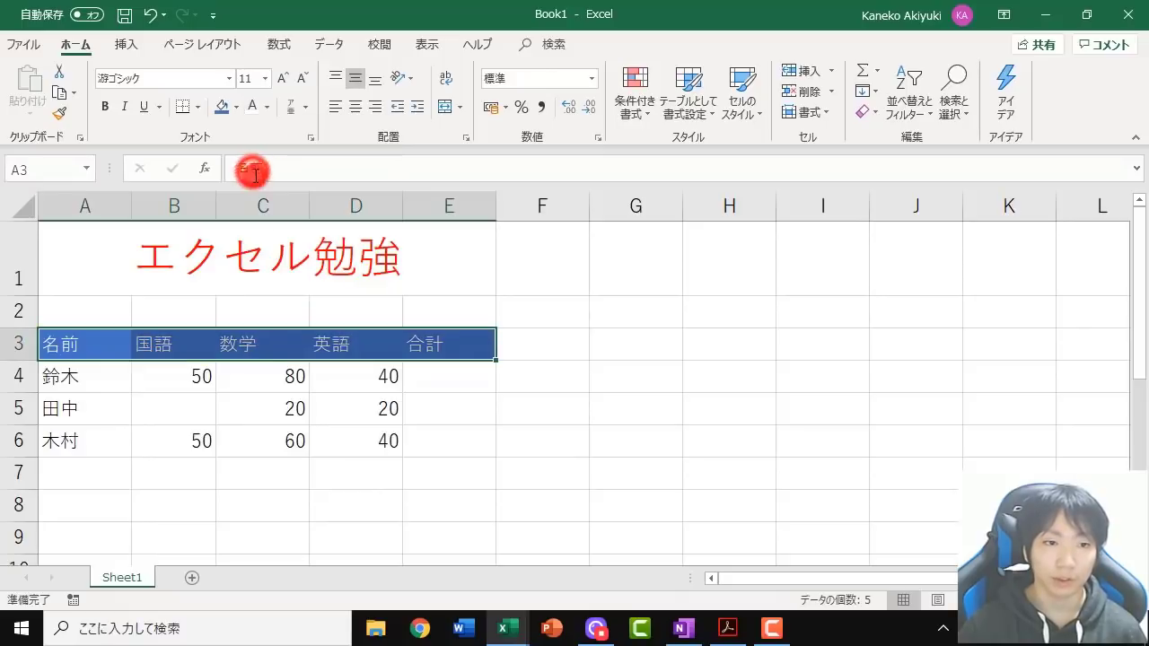
click(642, 345)
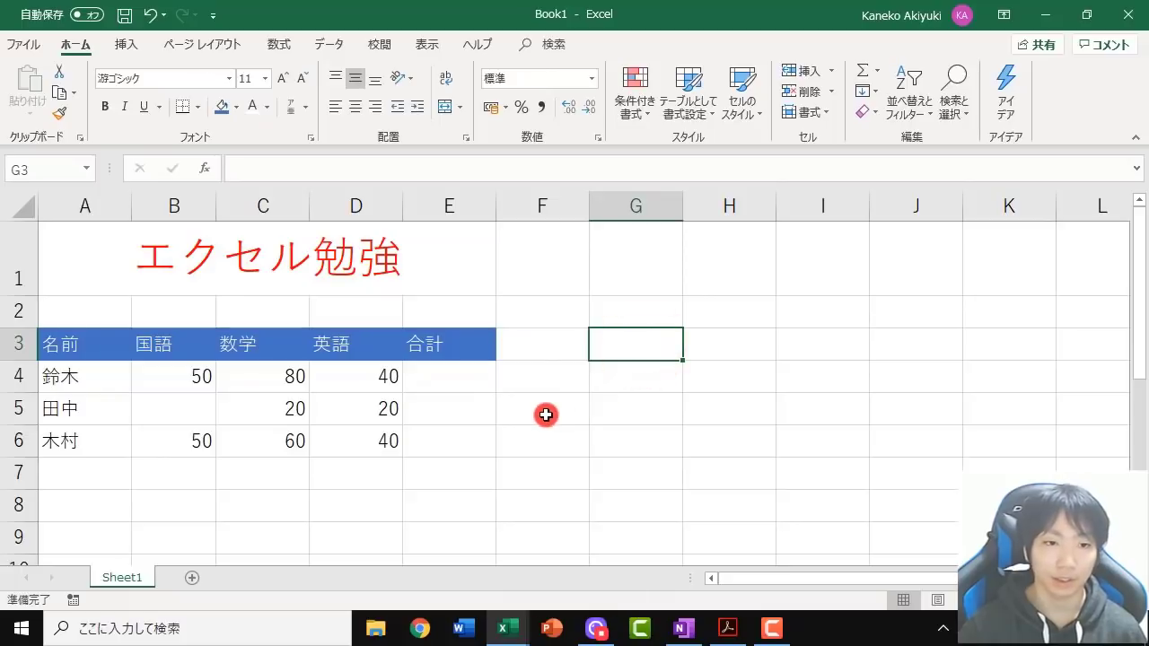
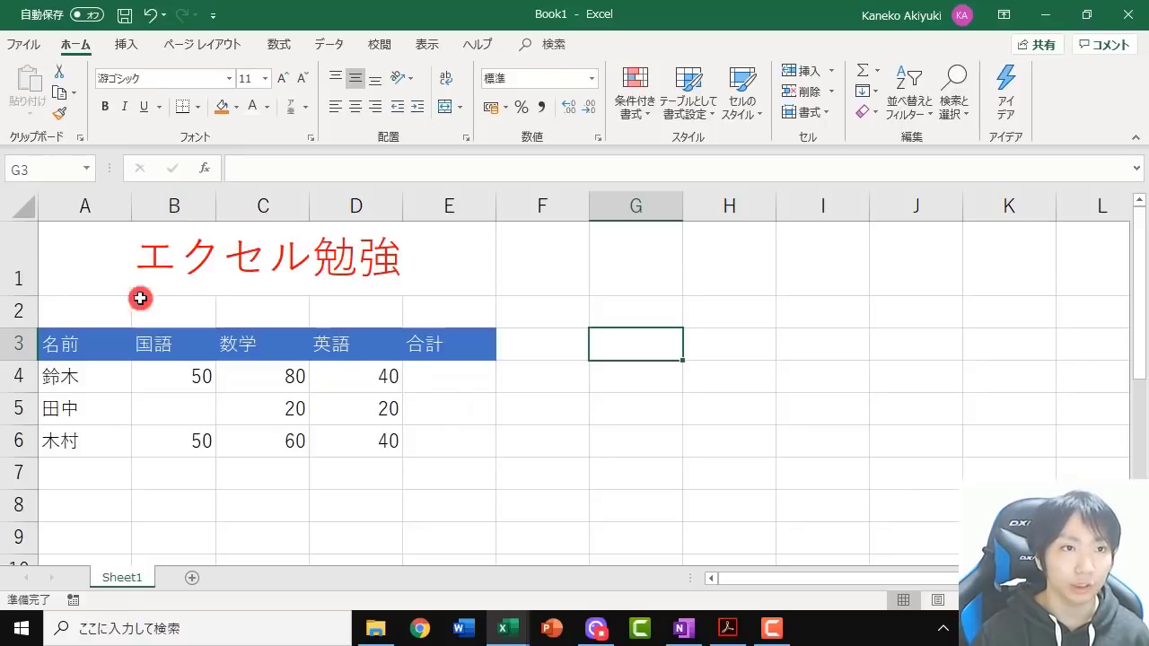
Check the sheet in the print preview at actual size, then return to the sheet
click(33, 46)
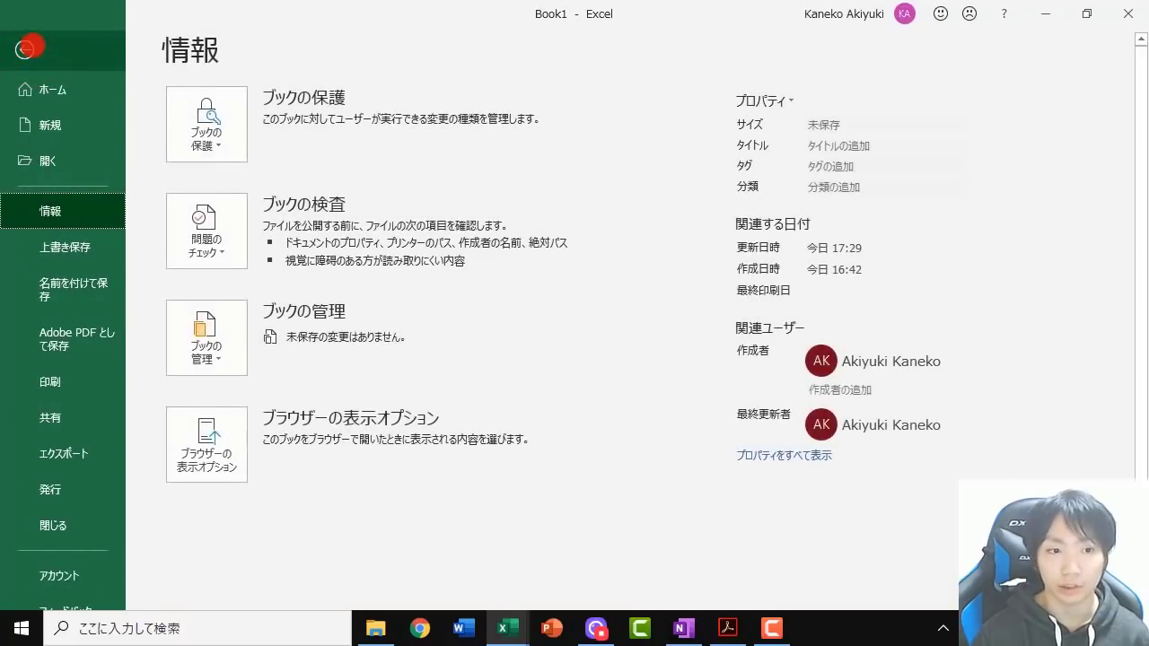
click(49, 383)
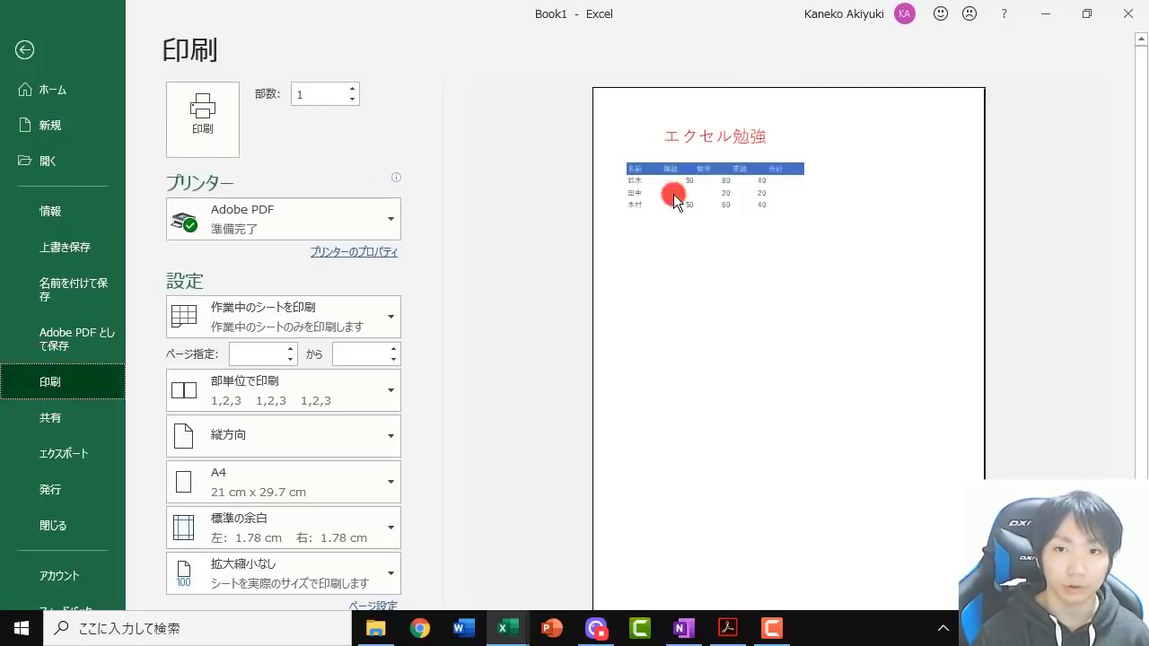
click(722, 211)
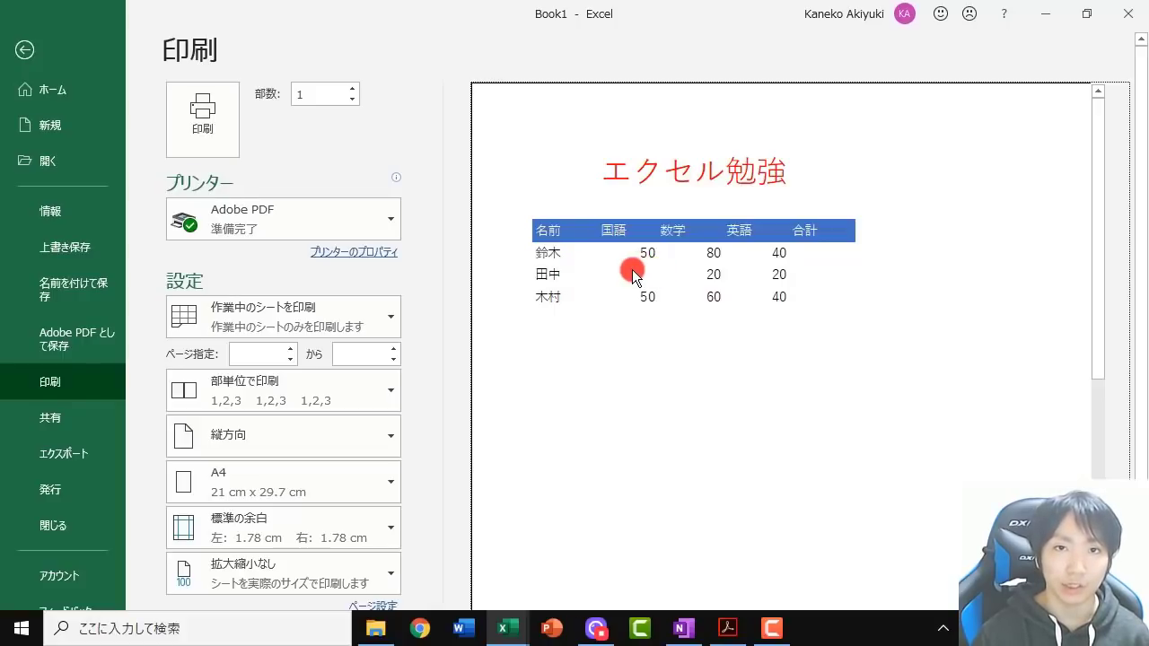
click(24, 49)
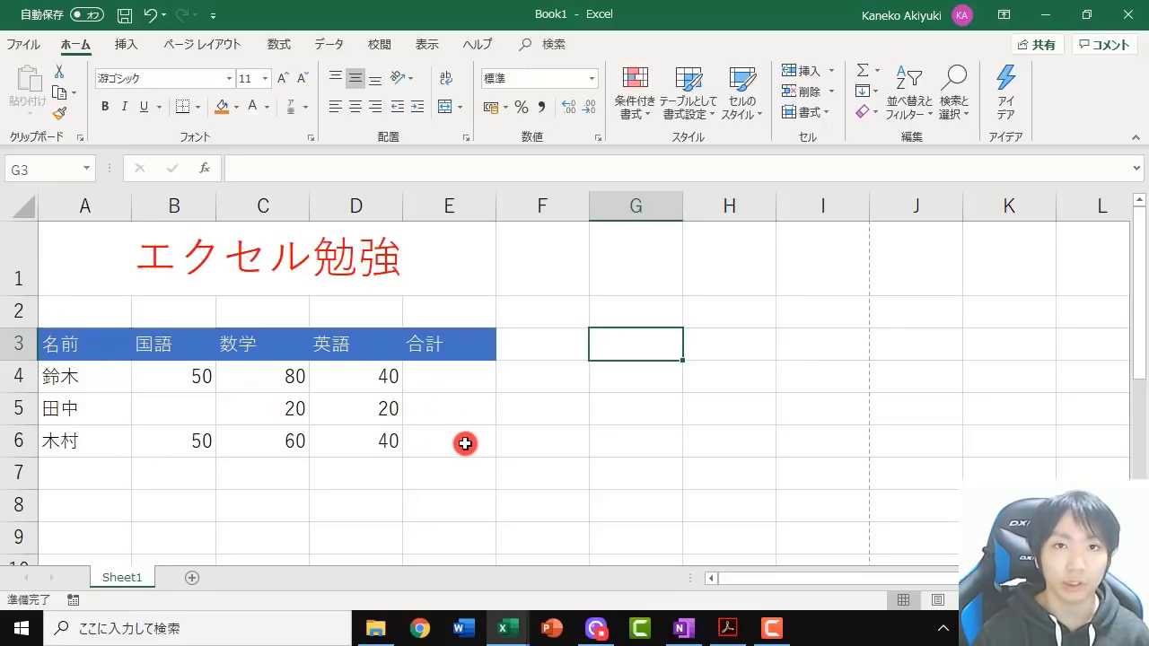
Apply 格子 (All Borders) to every cell of the score table A3:E6
drag(53, 340, 486, 437)
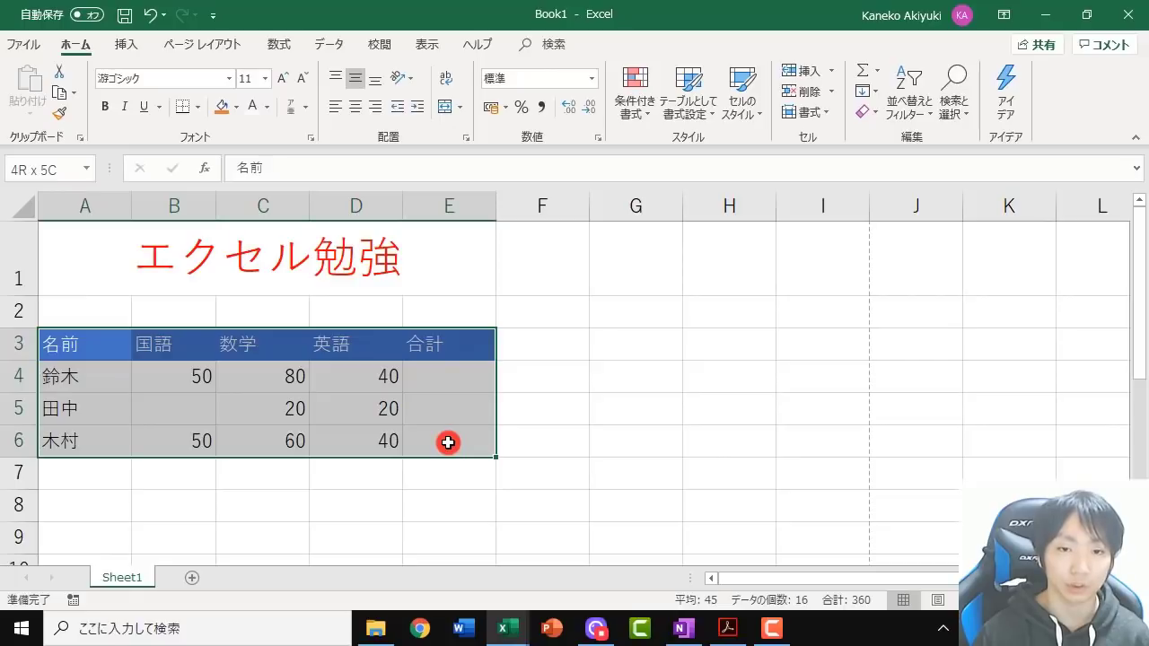
drag(448, 443, 448, 437)
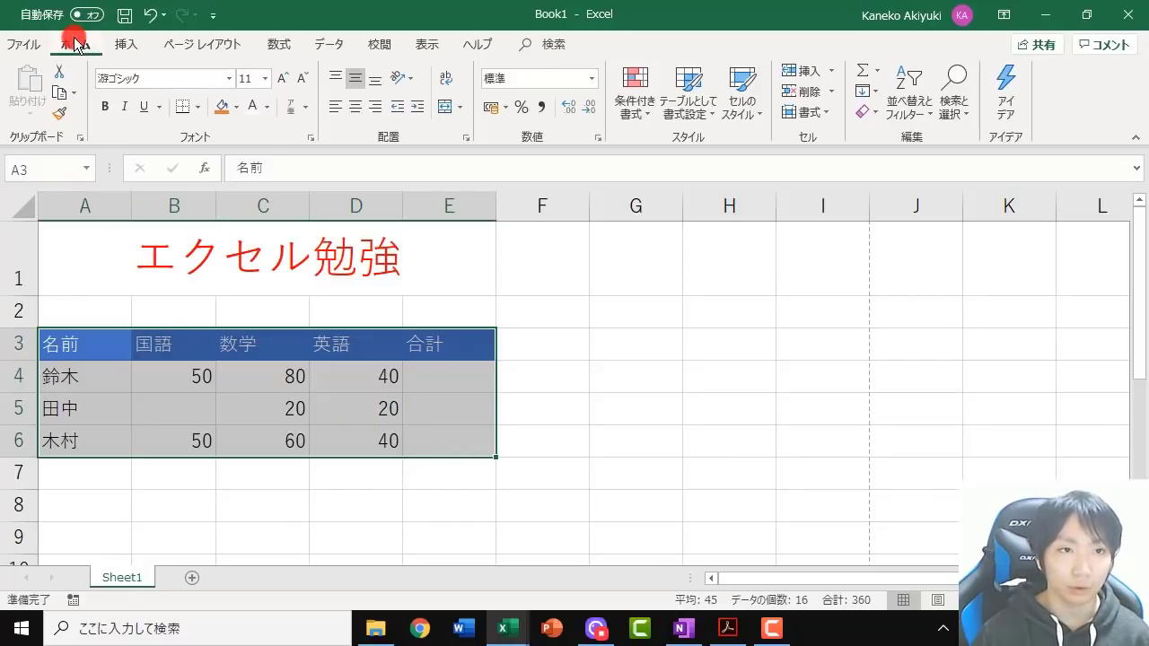
click(198, 114)
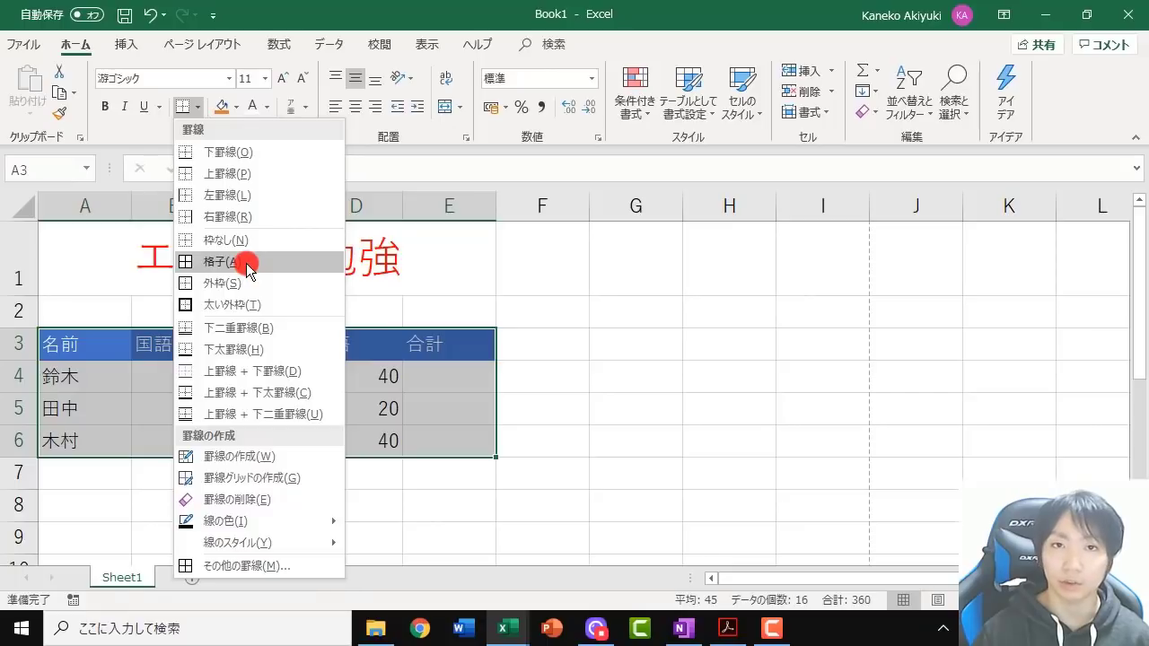
click(248, 269)
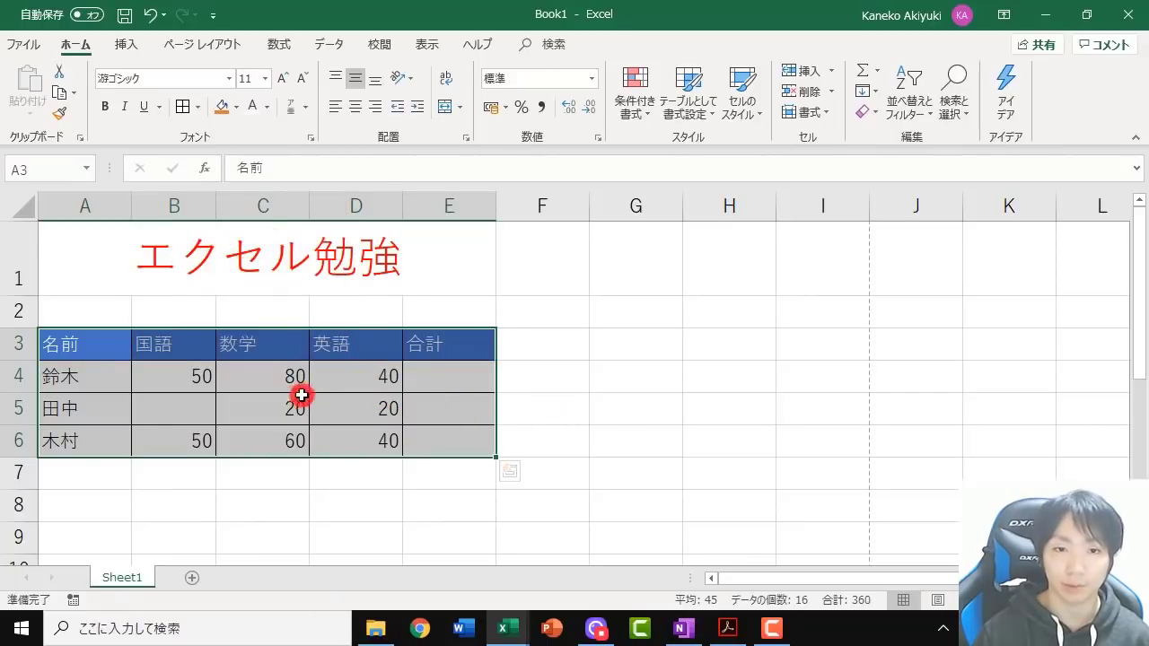
click(579, 401)
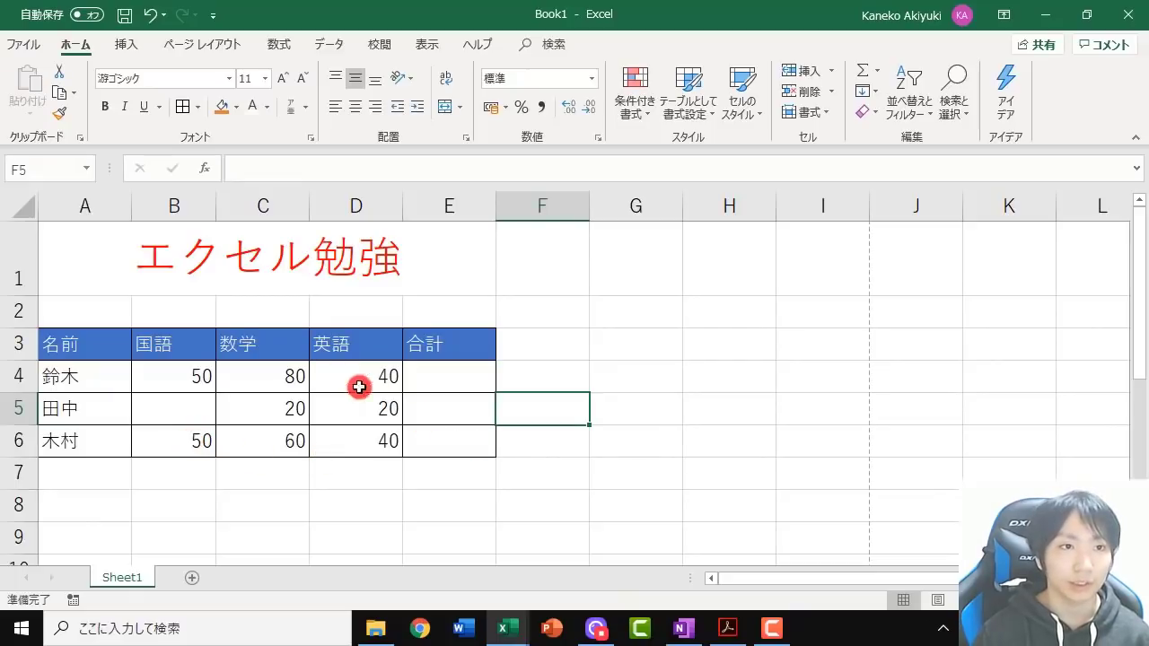
click(37, 51)
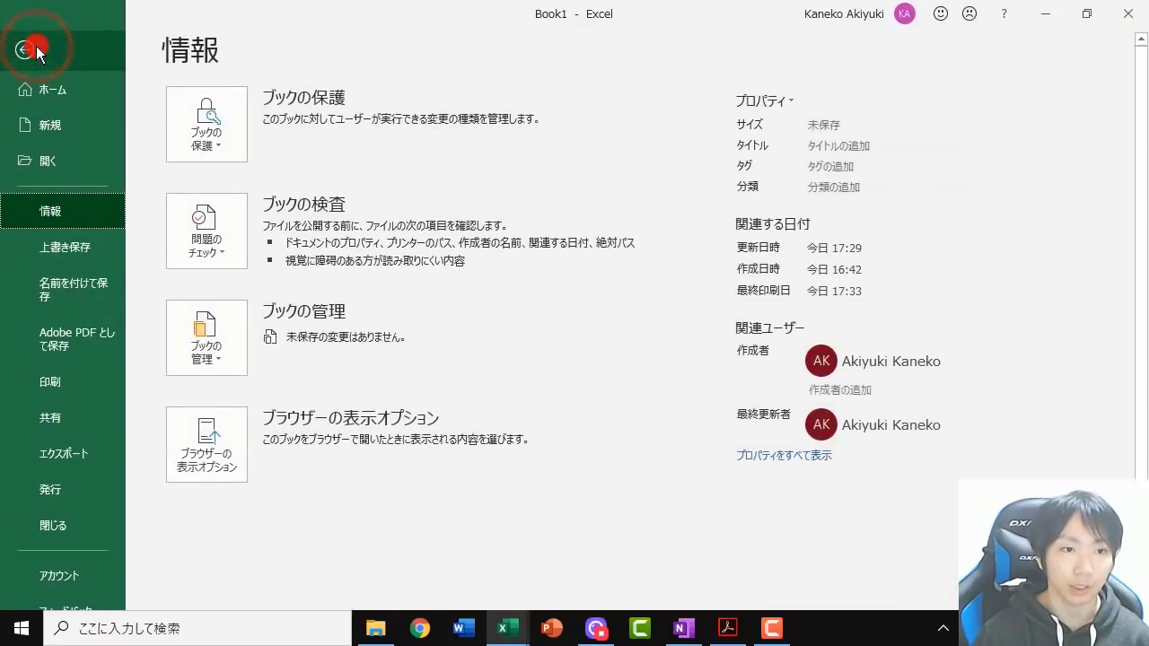
click(75, 389)
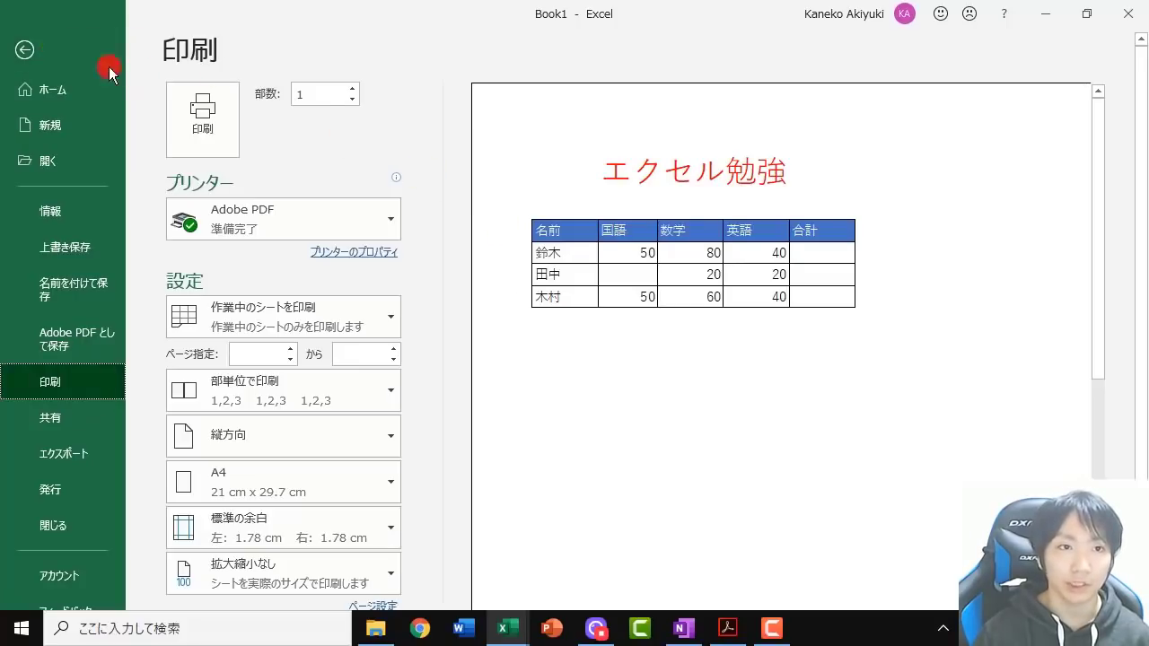
click(16, 48)
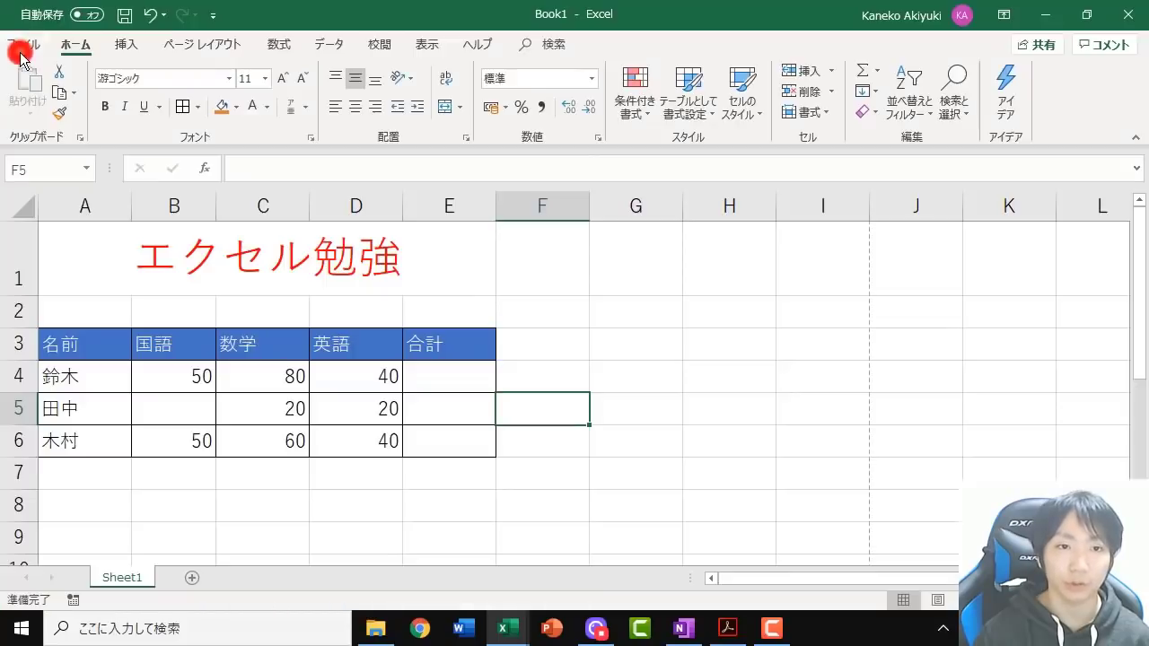
Bring the 表の作成.xlsx workbook window to the front from the taskbar
click(197, 107)
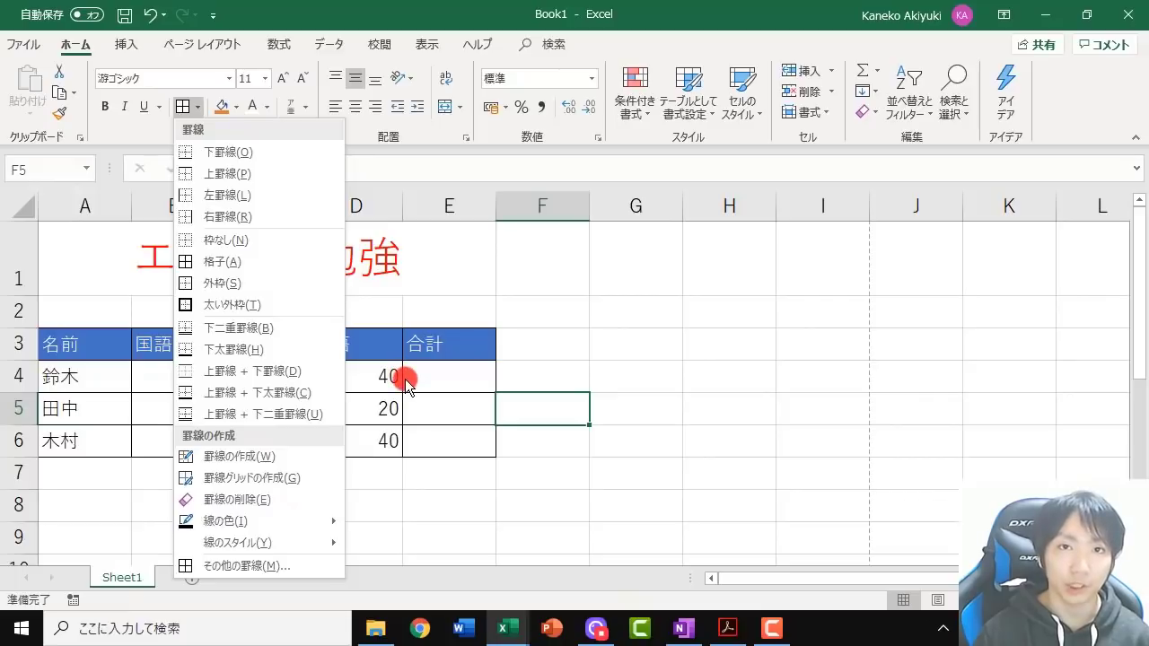
click(560, 422)
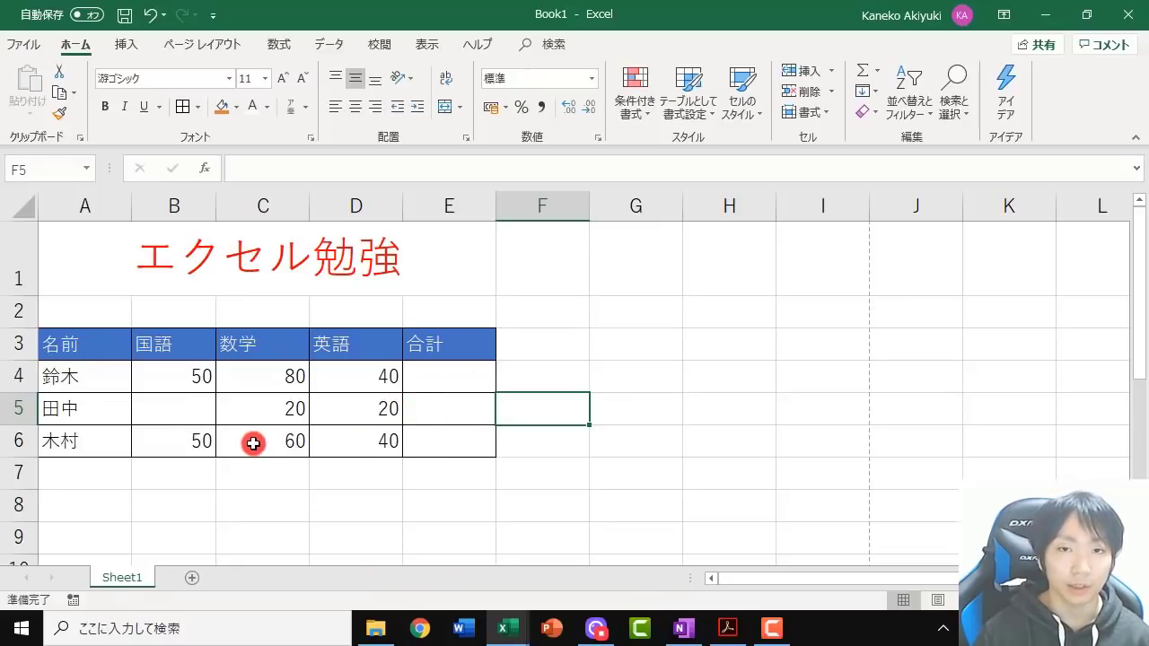
click(508, 628)
click(545, 567)
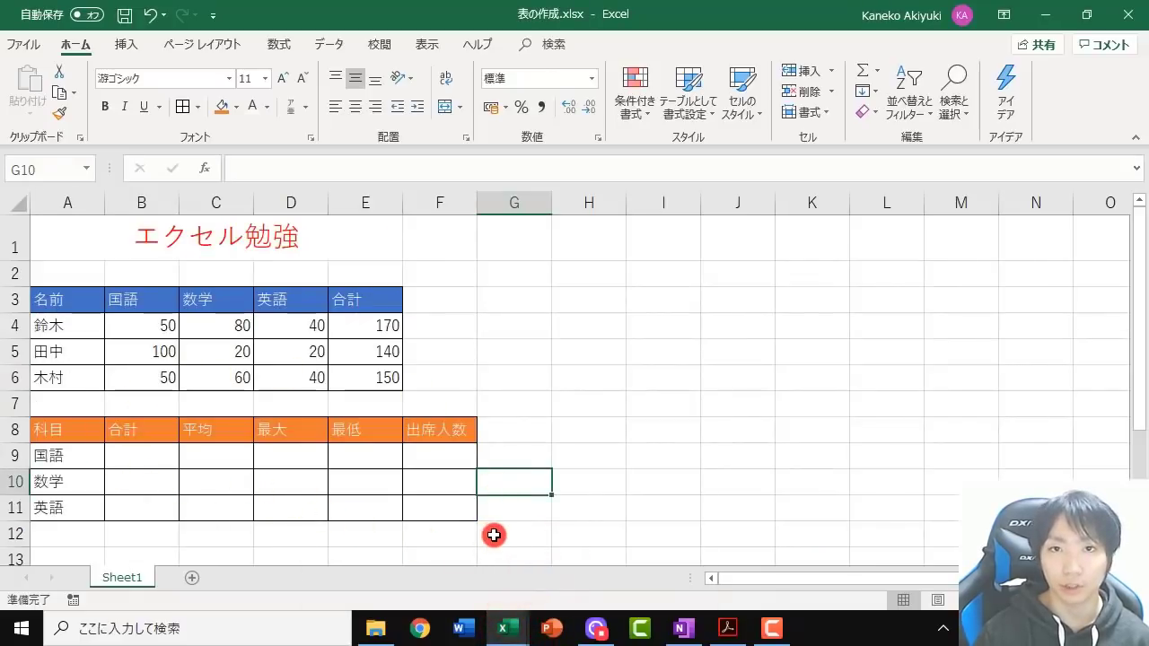
click(67, 431)
click(156, 431)
click(221, 431)
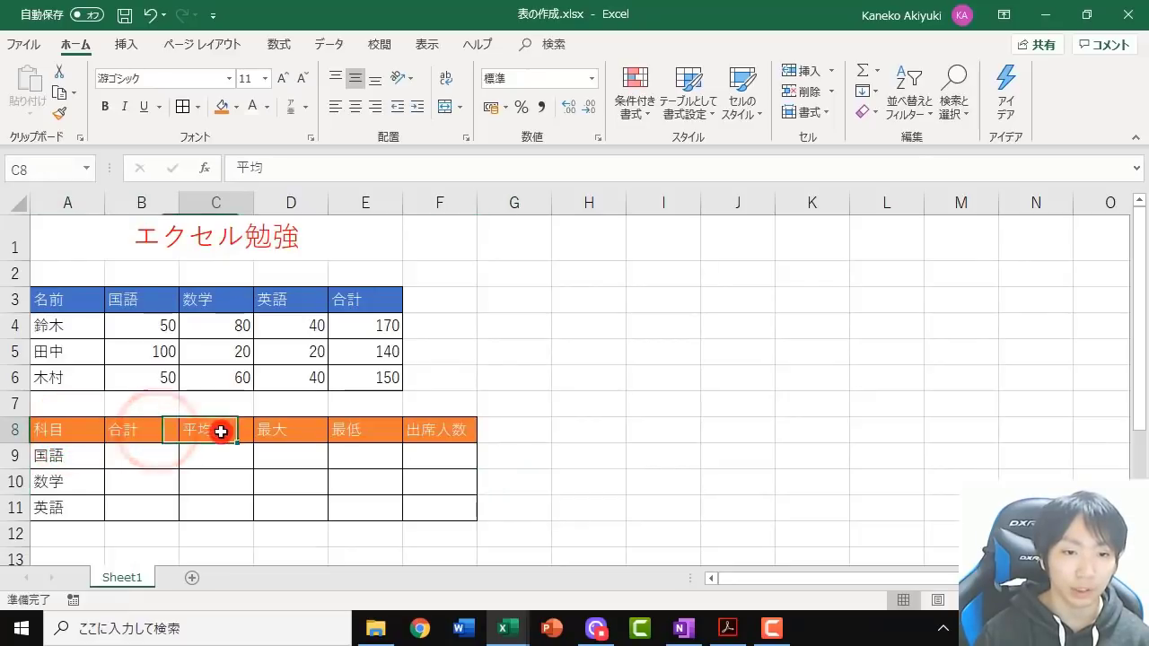
click(309, 431)
click(372, 431)
click(442, 431)
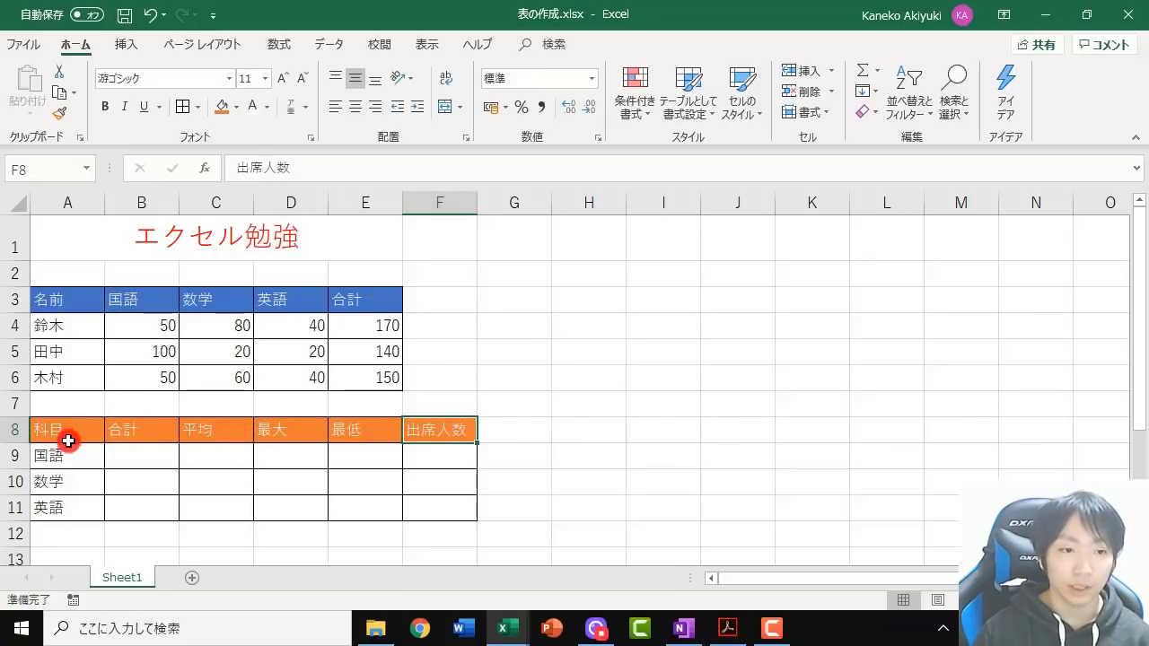
click(136, 301)
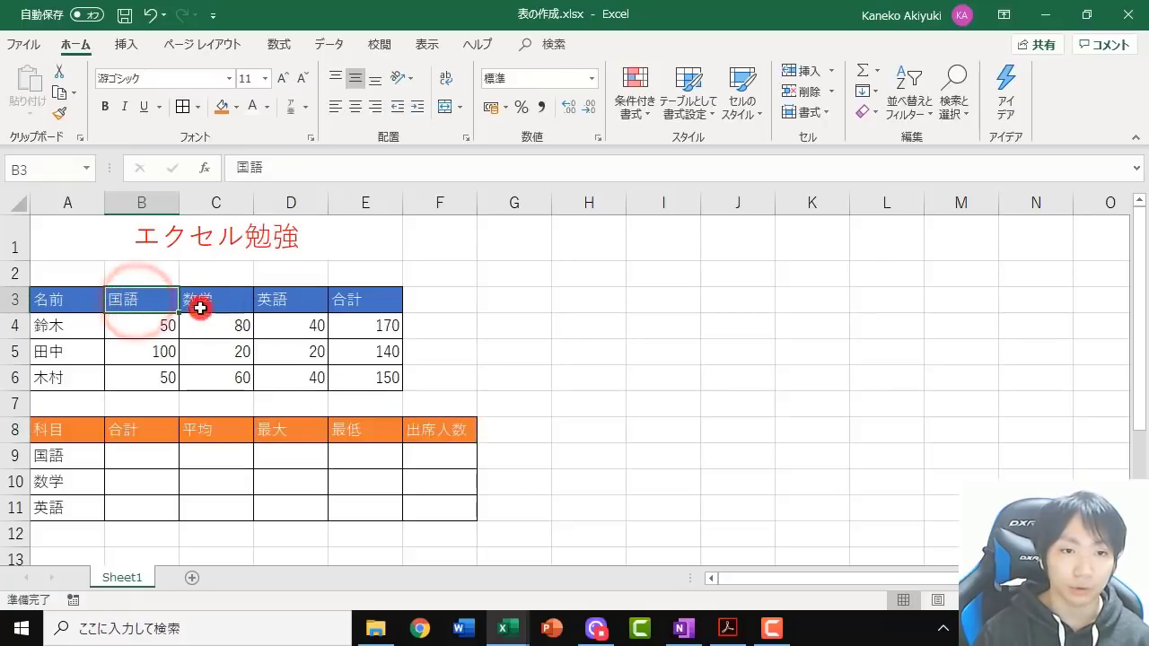
click(72, 433)
click(71, 458)
click(72, 483)
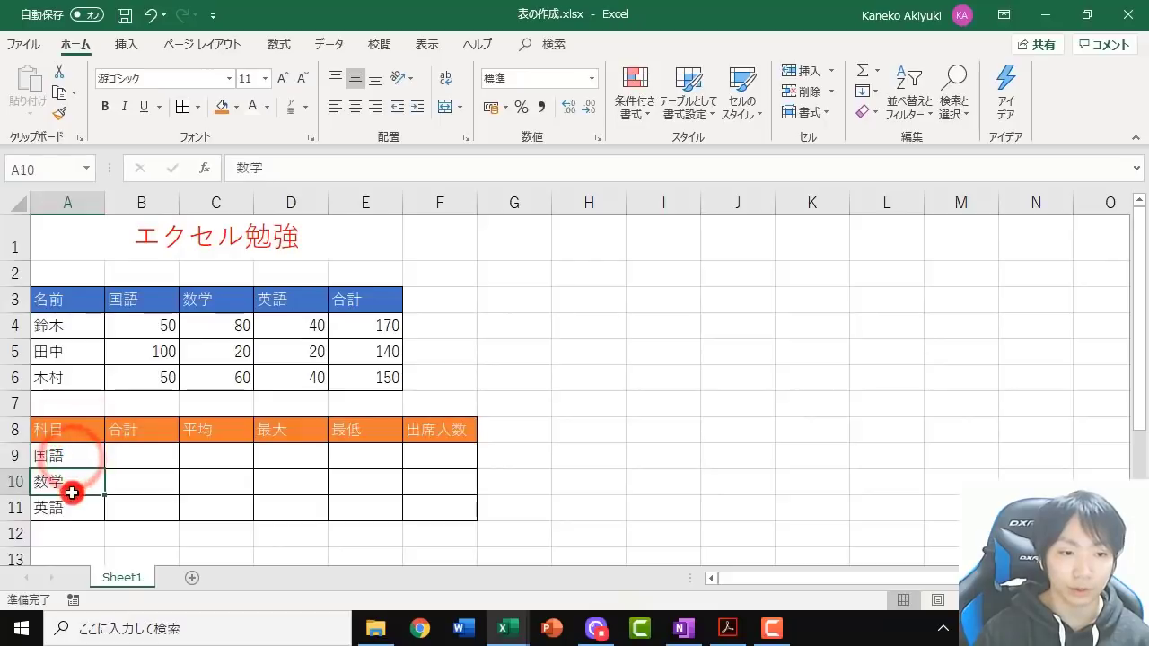
click(70, 506)
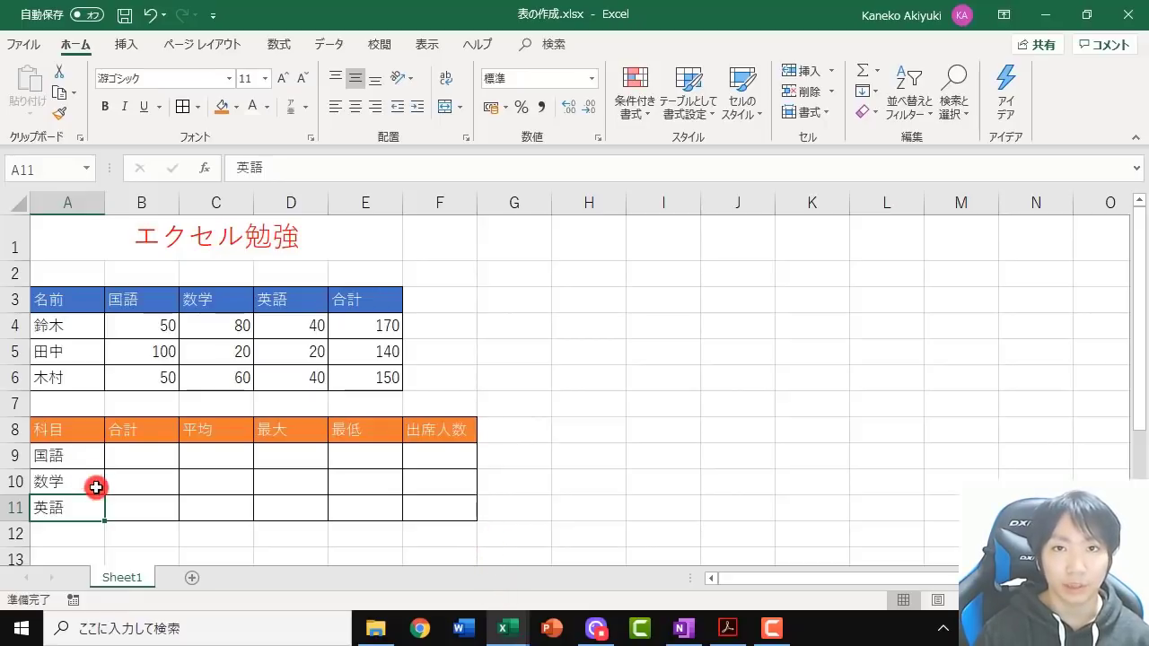
click(518, 642)
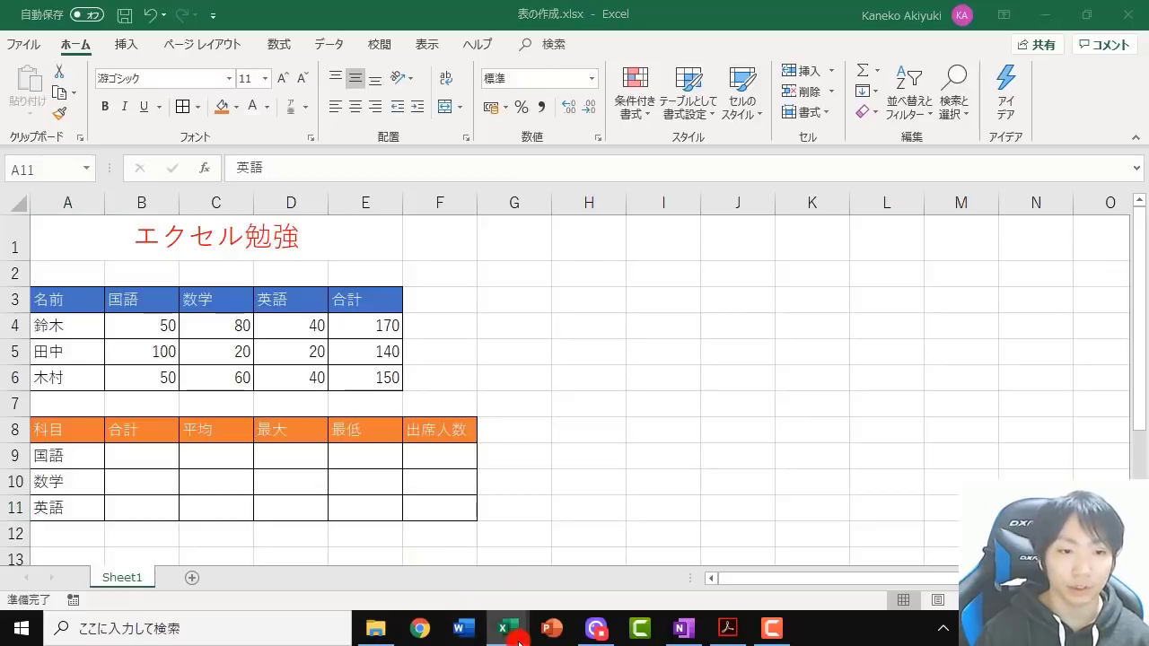
In Book1, enter the headings 科目, 合計, 平均 in A8:C8
click(412, 577)
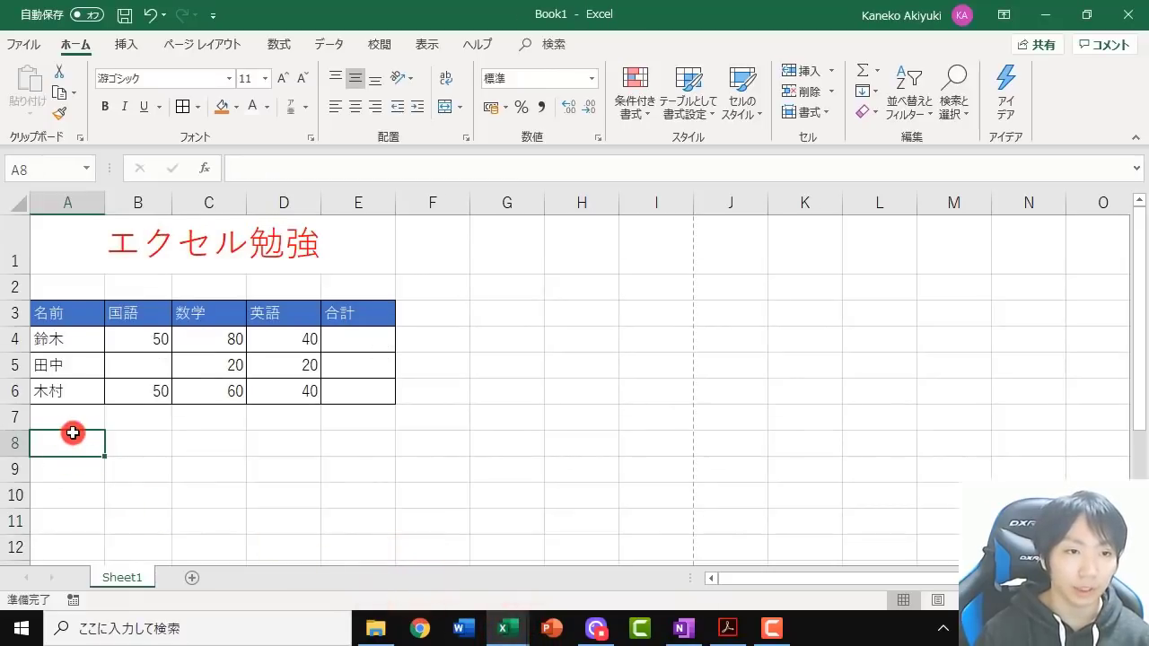
scroll(72, 431, down, 1)
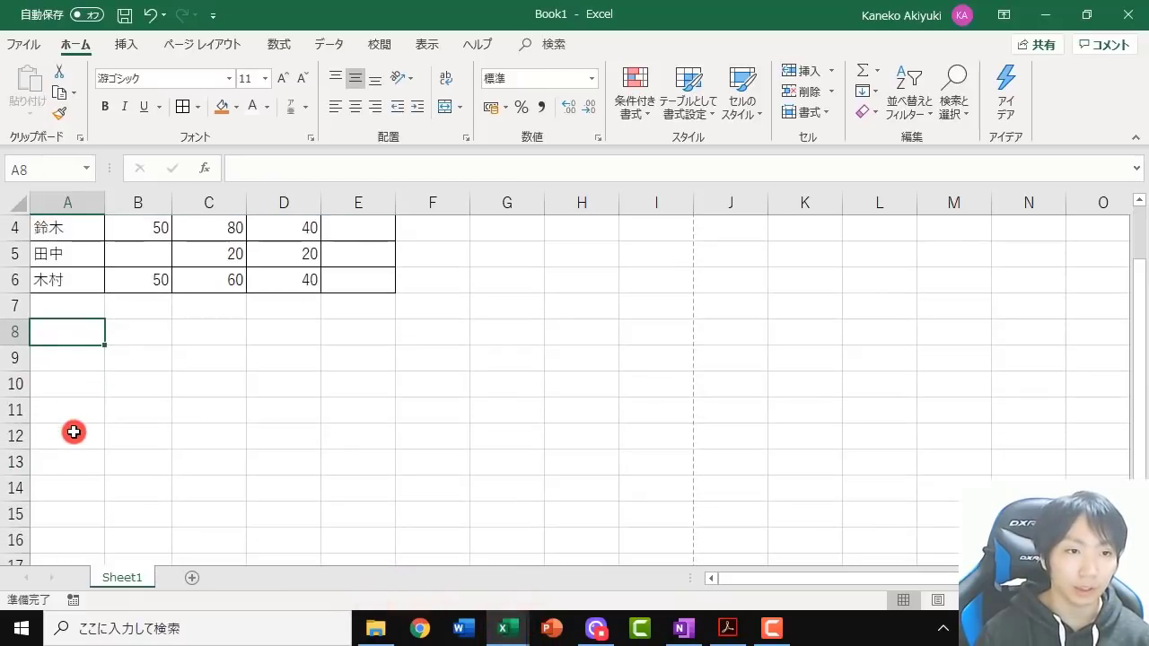
click(81, 335)
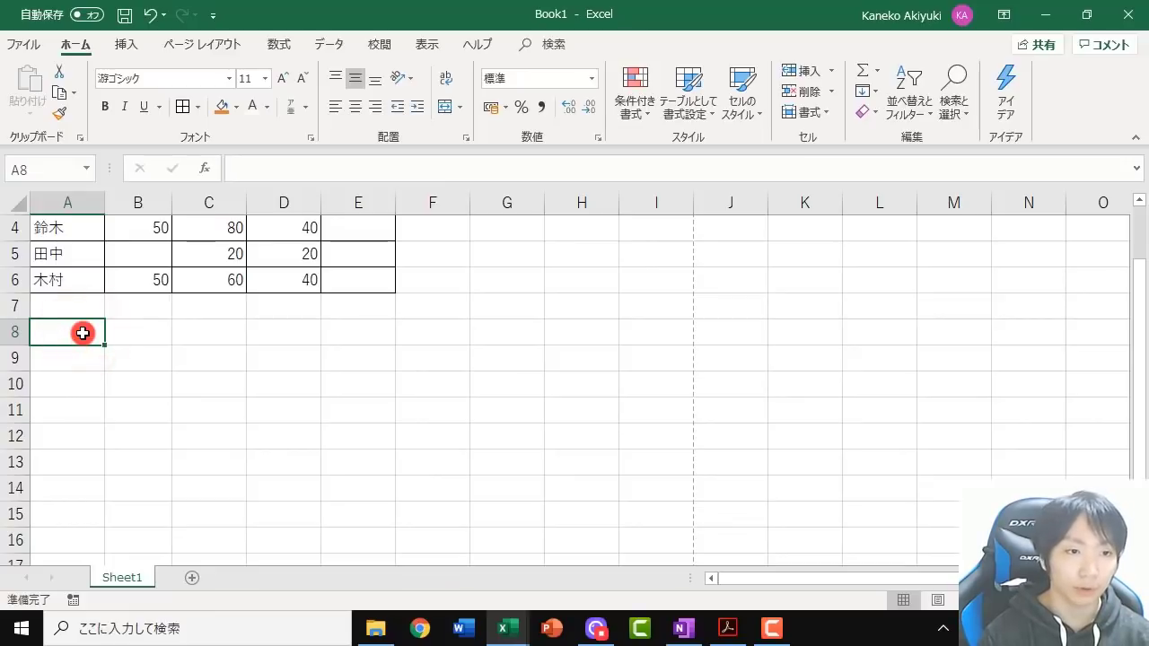
text(kamoku)
key(space)
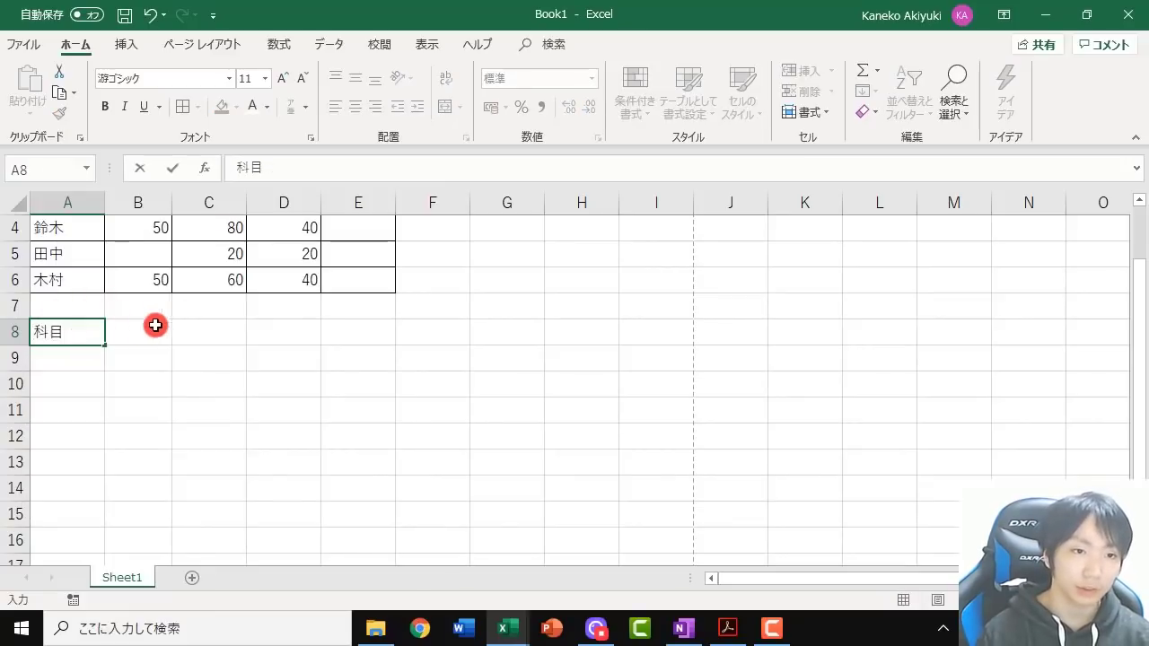
click(139, 331)
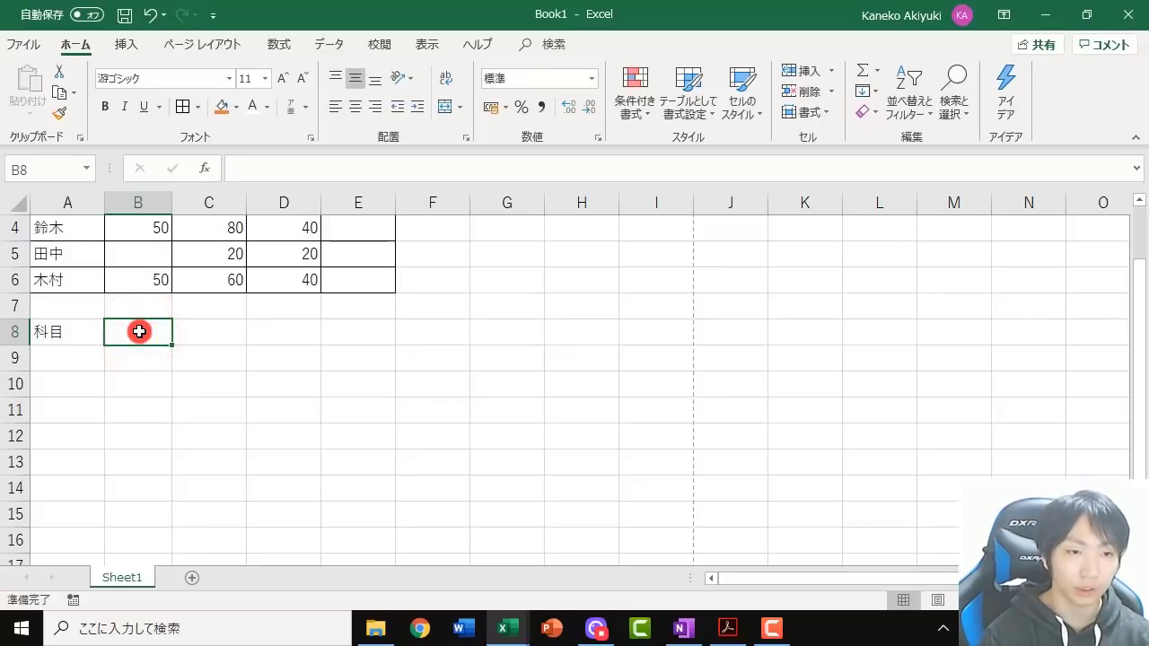
text(goukei)
key(space)
key(Return)
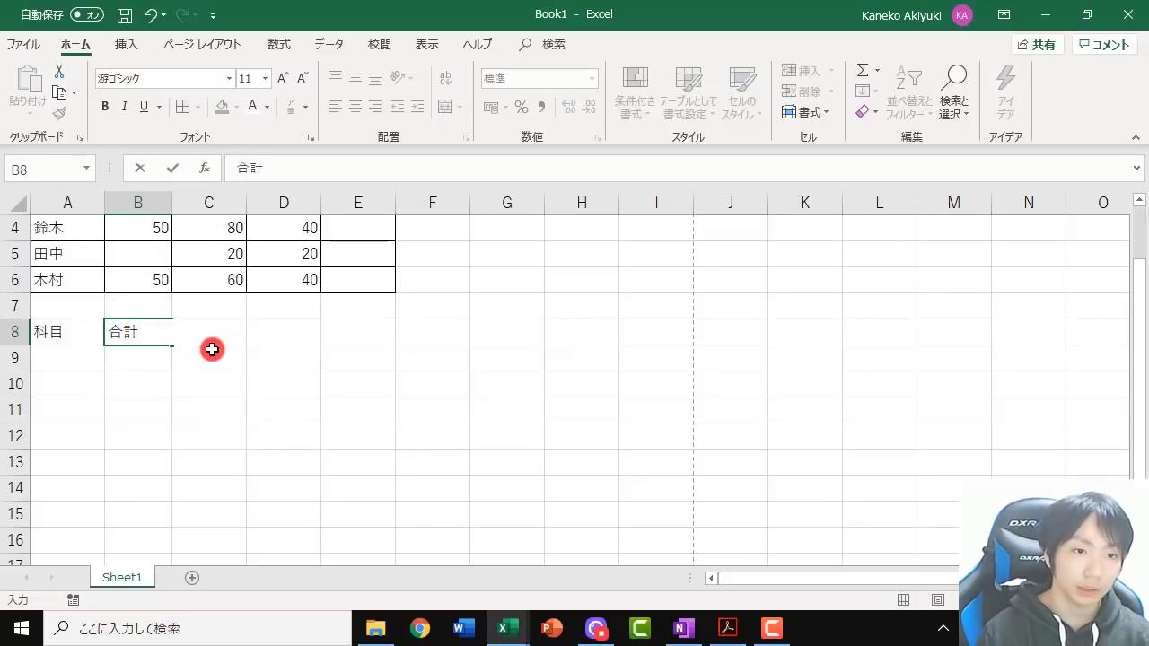
click(246, 330)
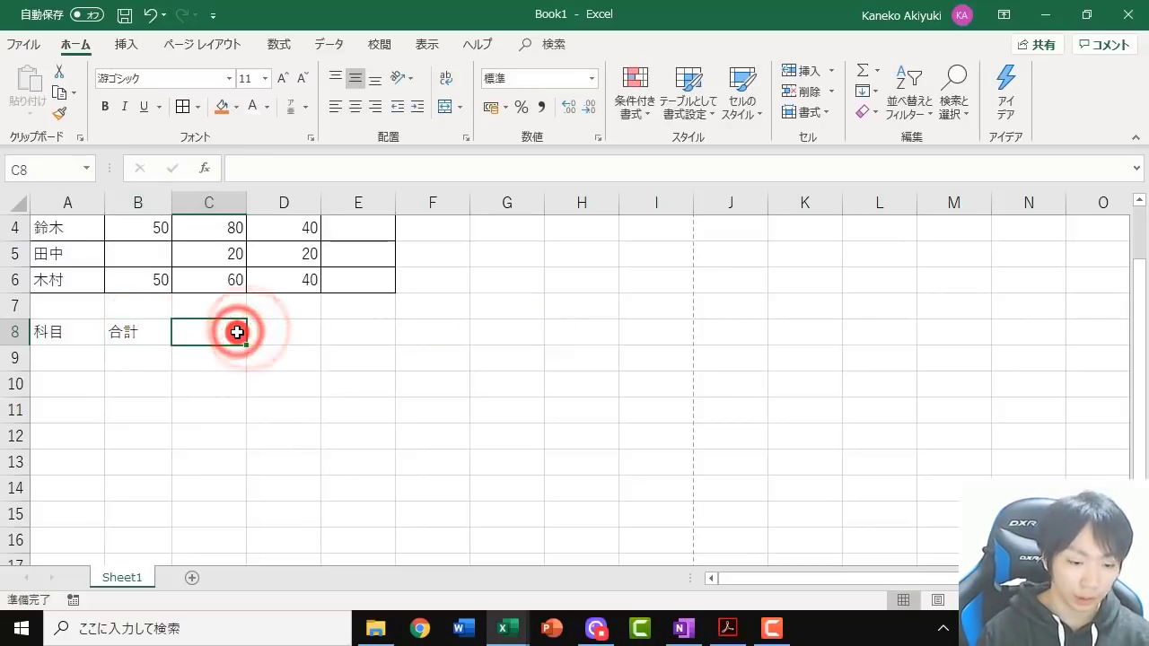
text(heikin)
key(space)
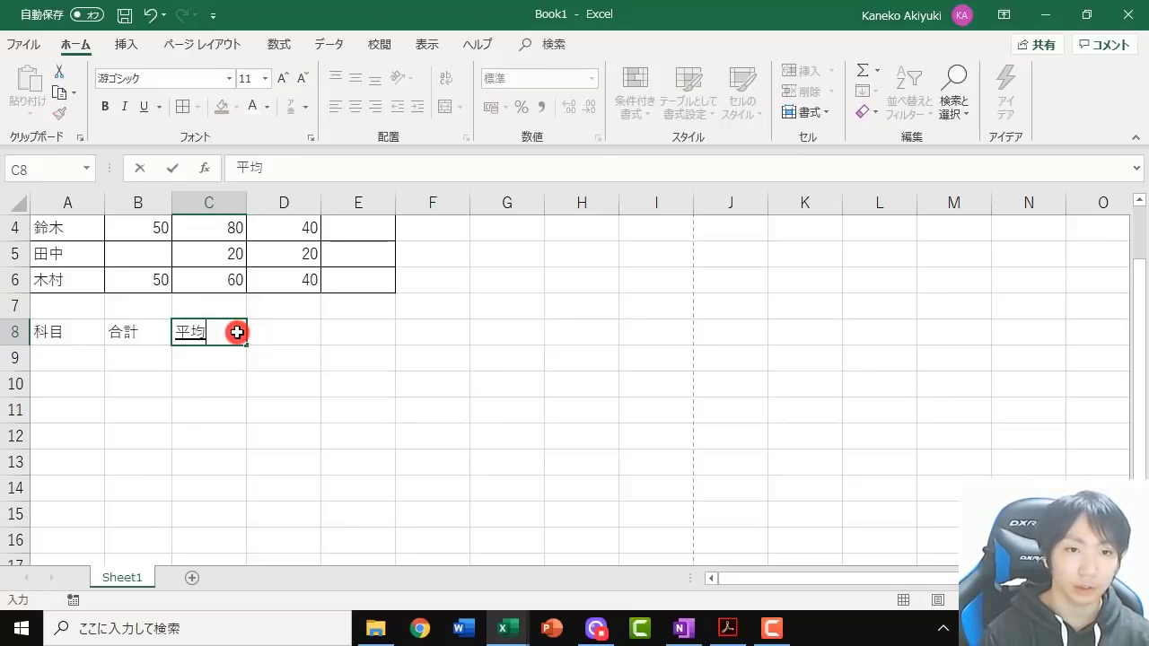
key(Return)
Add the headings 最大, 最低, 出席人数 in D8:F8
click(282, 337)
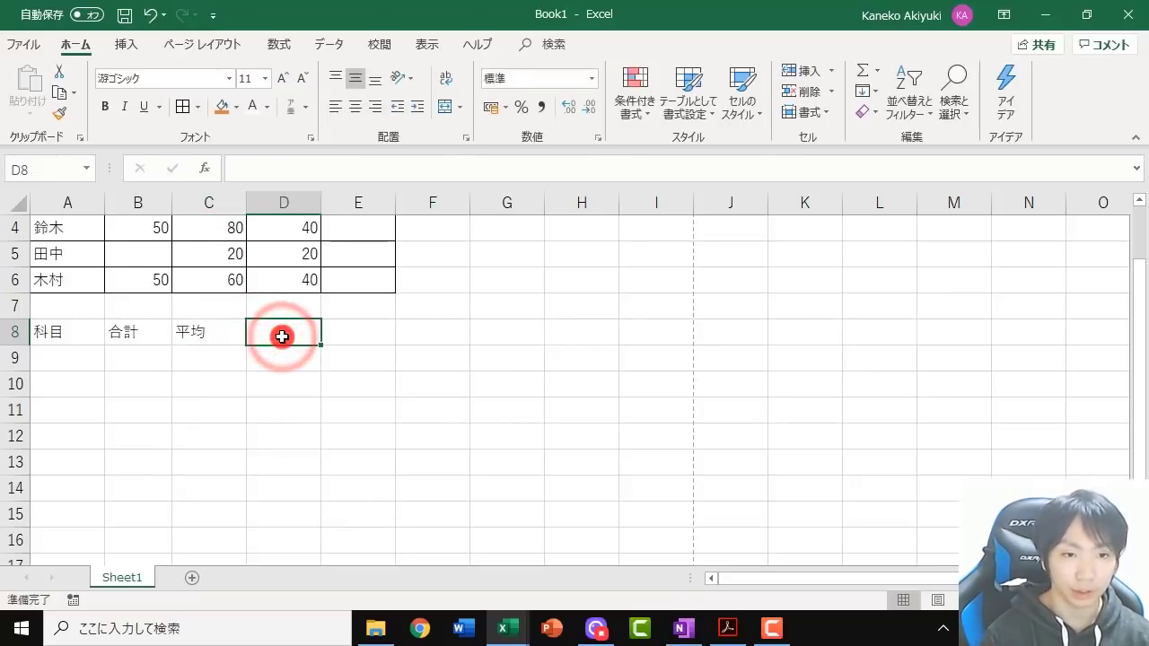
text(saidai)
key(space)
click(347, 331)
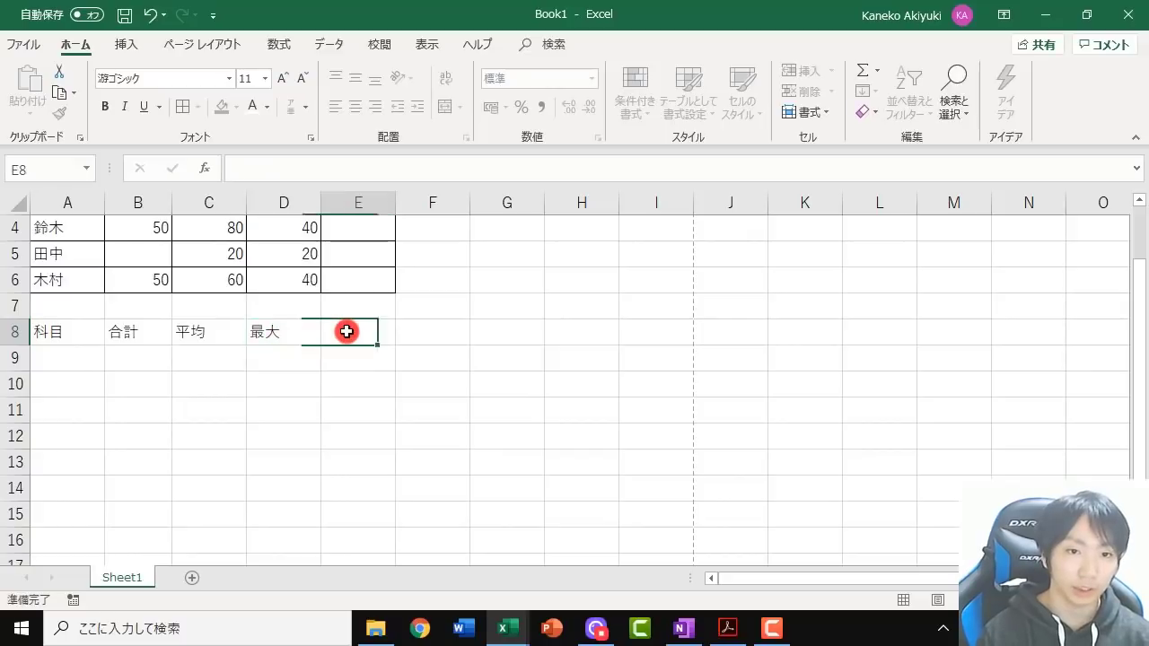
text(saitei)
key(space)
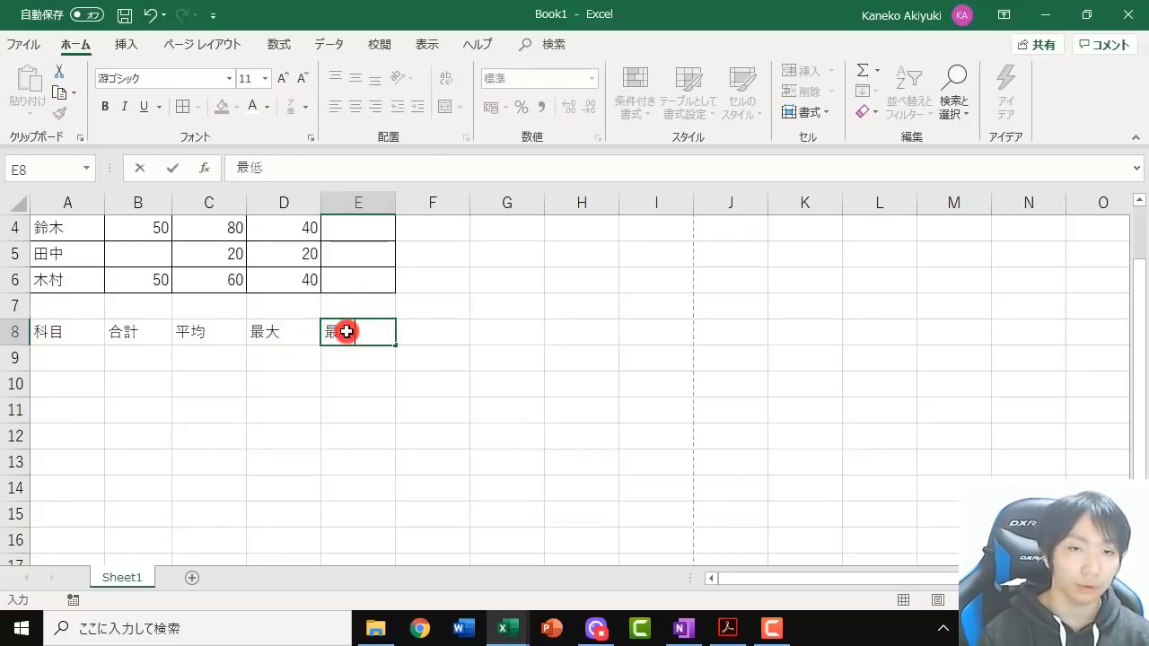
key(Return)
click(423, 325)
text(s)
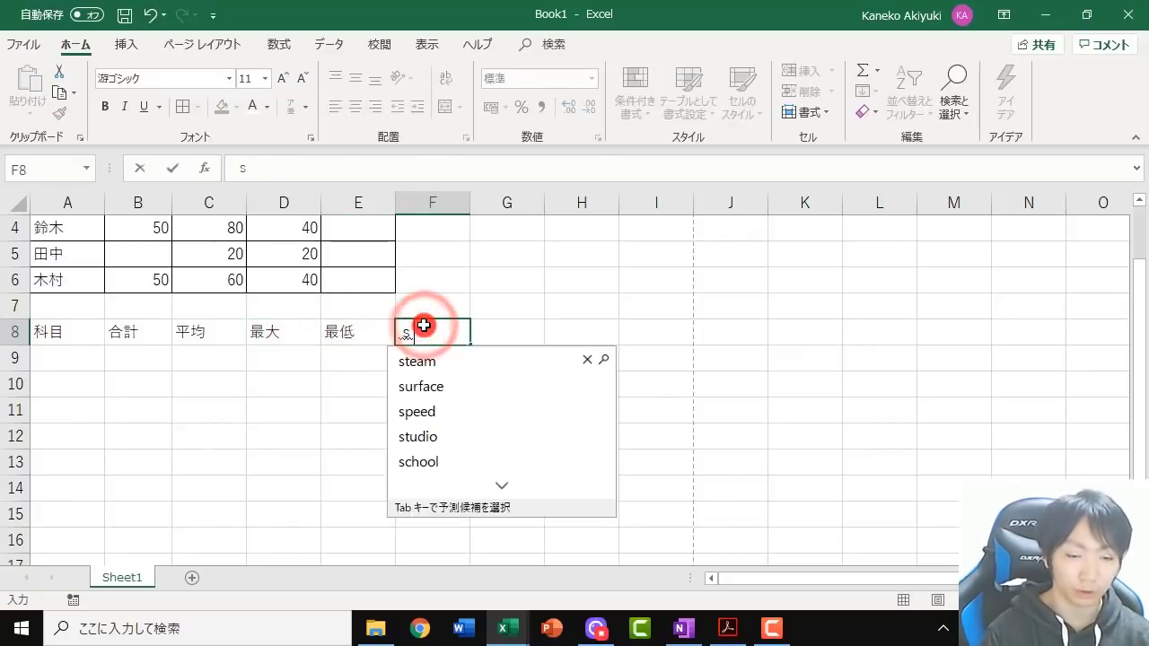
text(husekk)
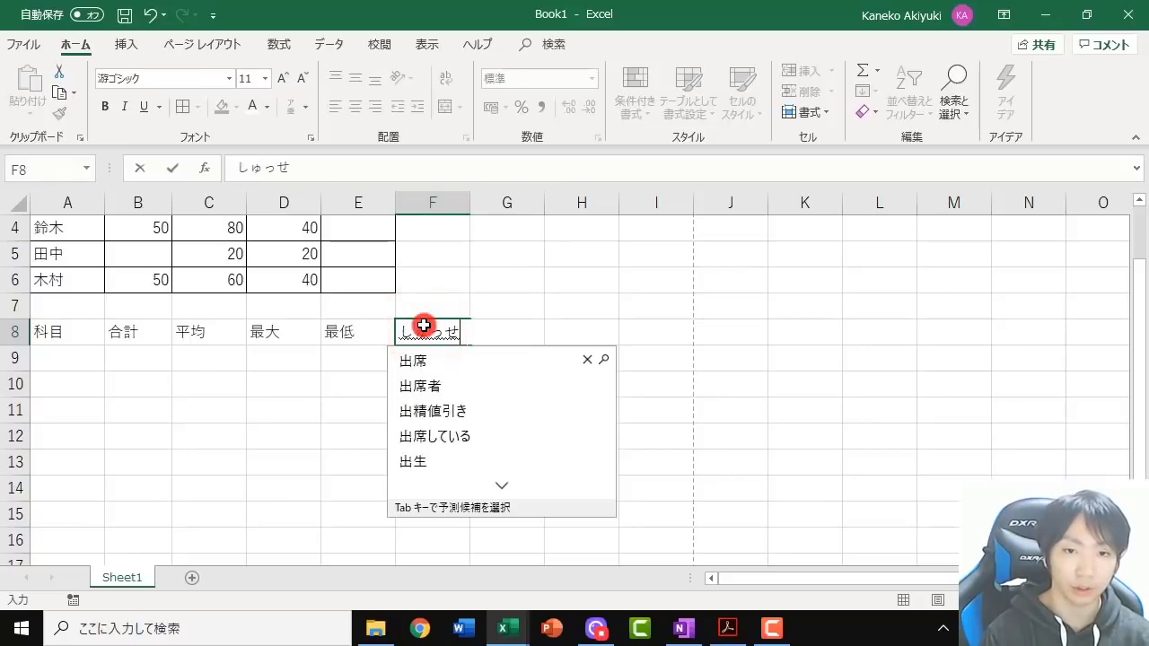
text(ini)
key(space)
key(Return)
key(Return)
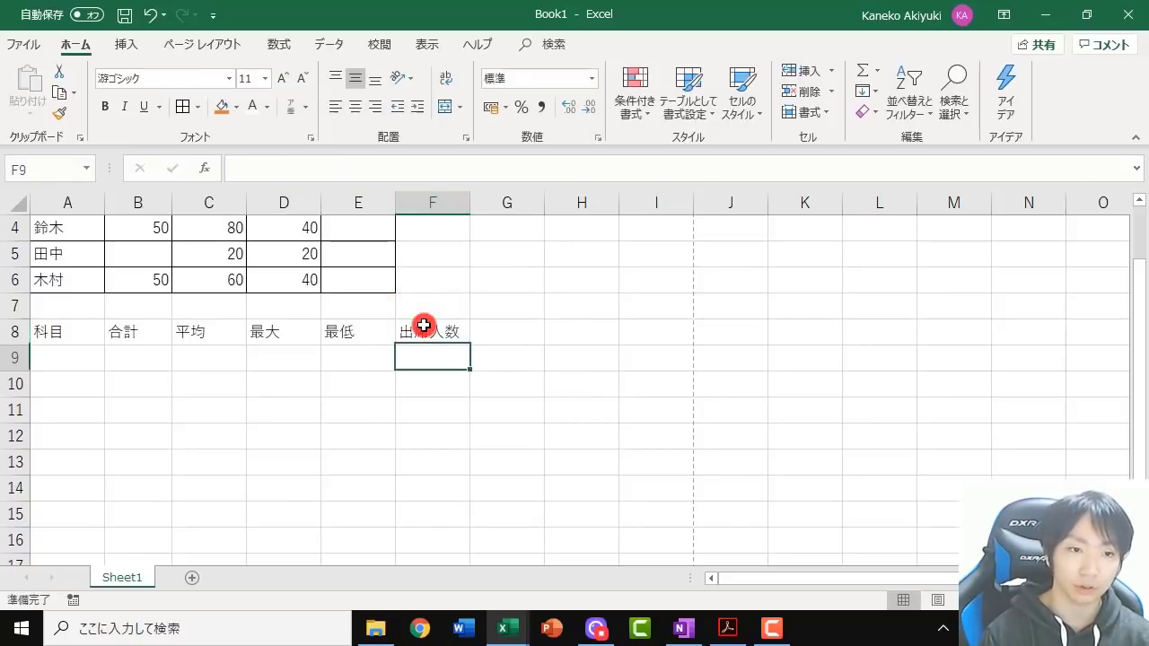
click(423, 326)
List the subjects 国語, 数学, 英語 in A9:A11
click(55, 360)
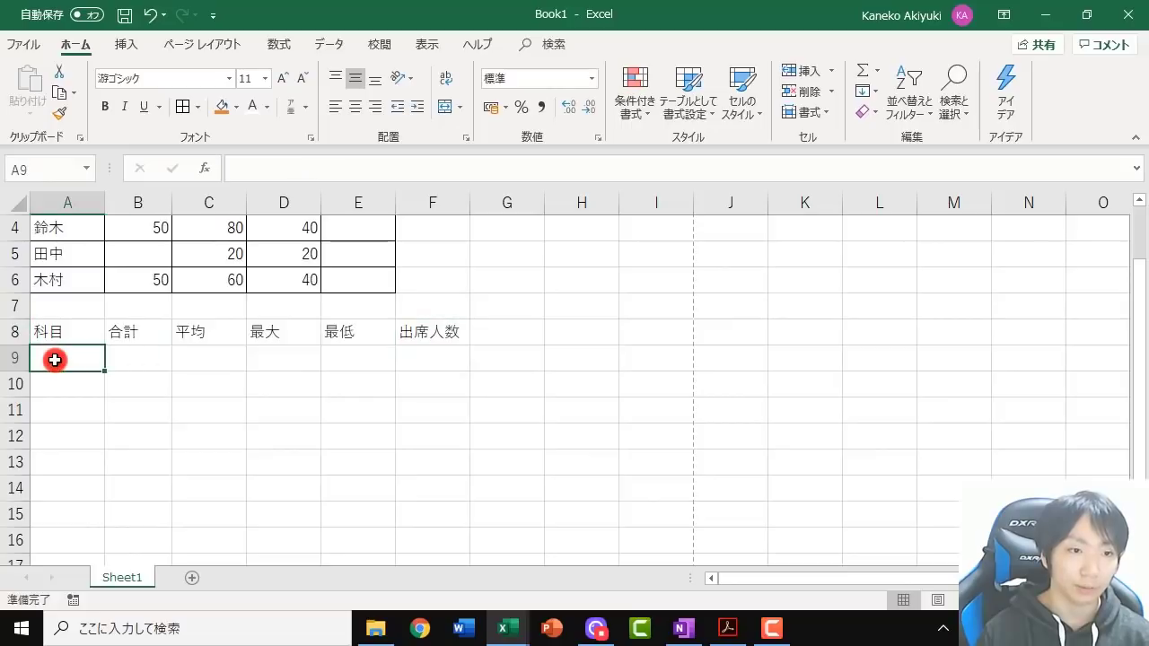
text(kokugo)
key(space)
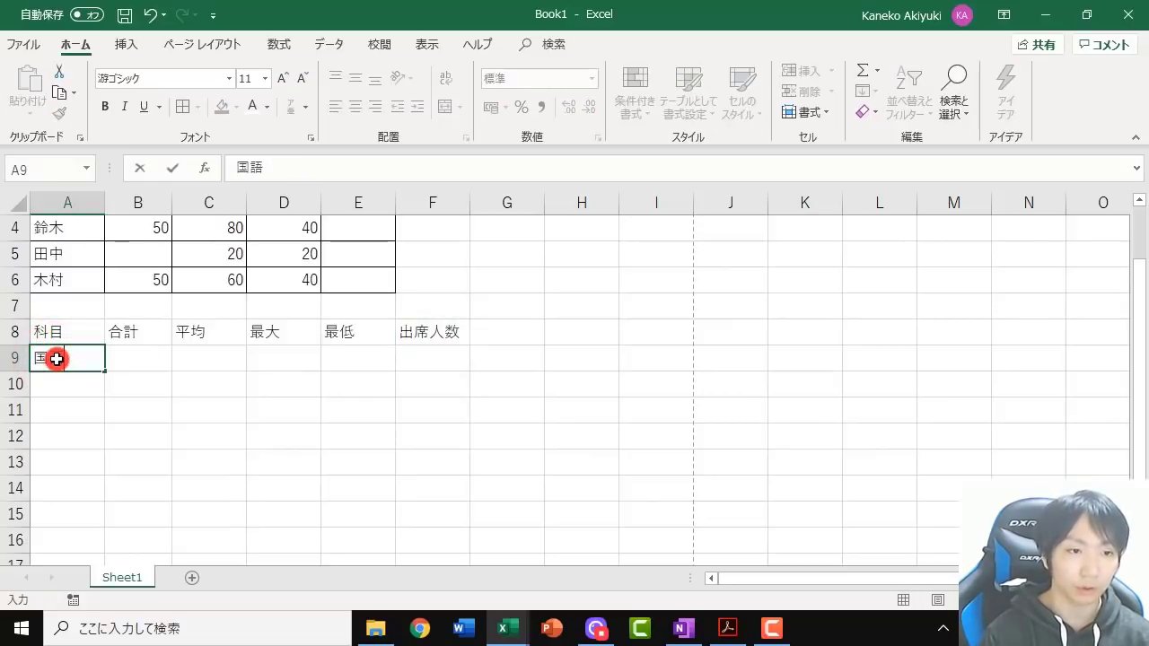
key(Return)
key(Return)
text(suugaku)
key(space)
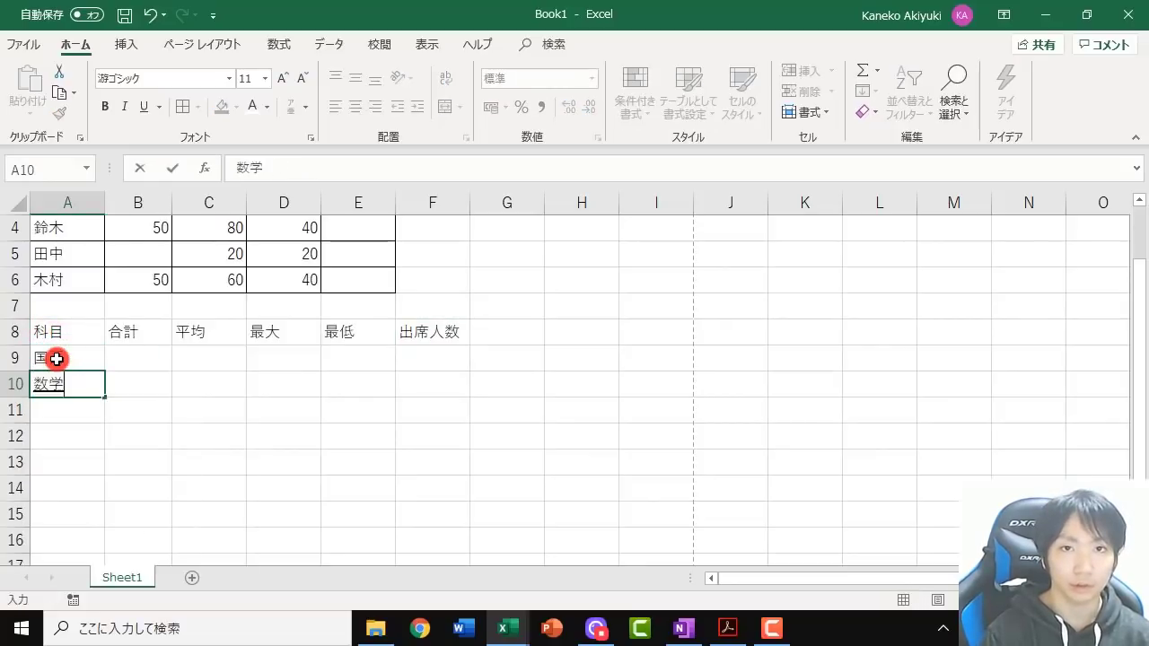
key(Return)
key(Return)
text(eigo)
key(space)
key(Return)
key(Return)
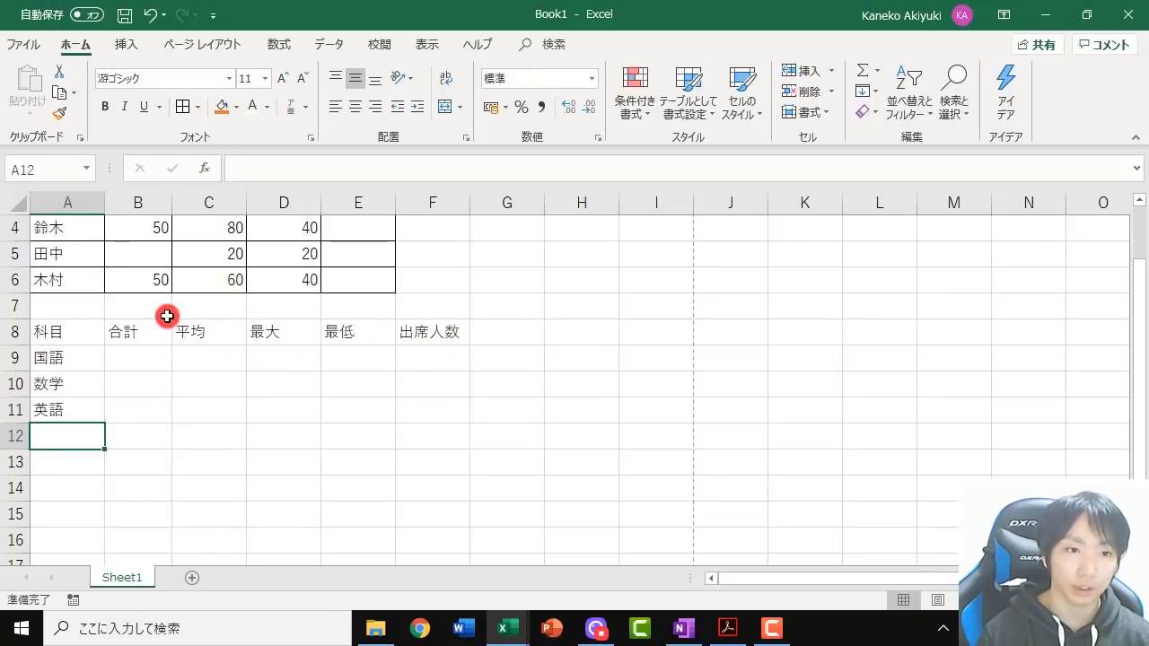
Give the header row A8:F8 an orange fill and white text
click(55, 333)
drag(78, 333, 437, 327)
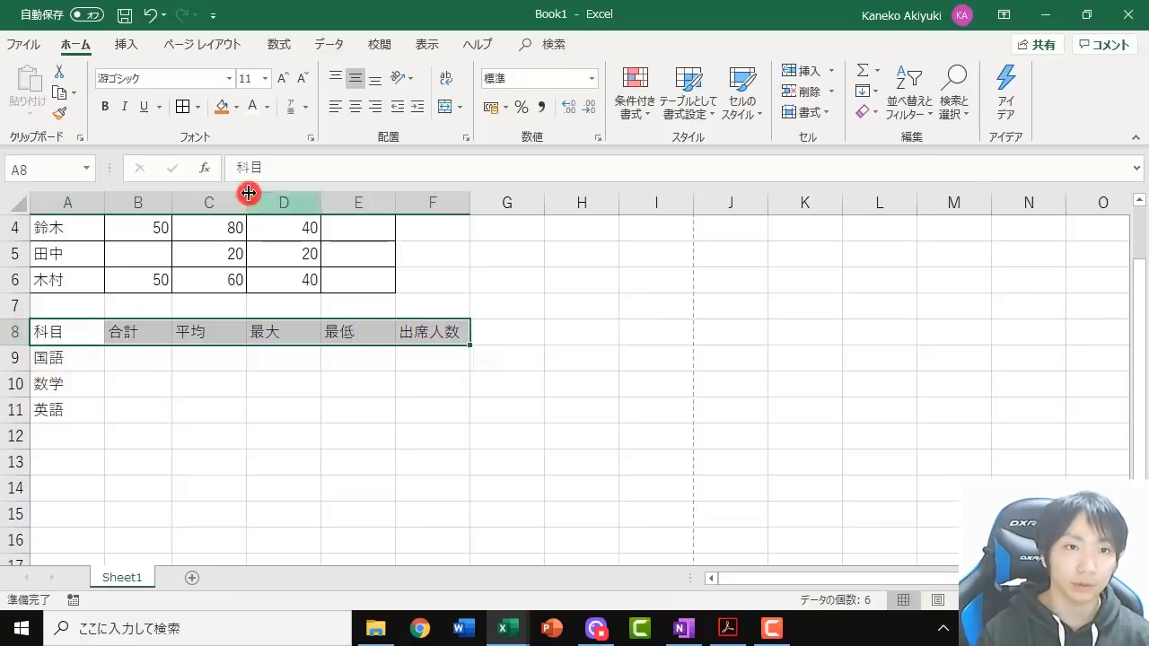
click(236, 107)
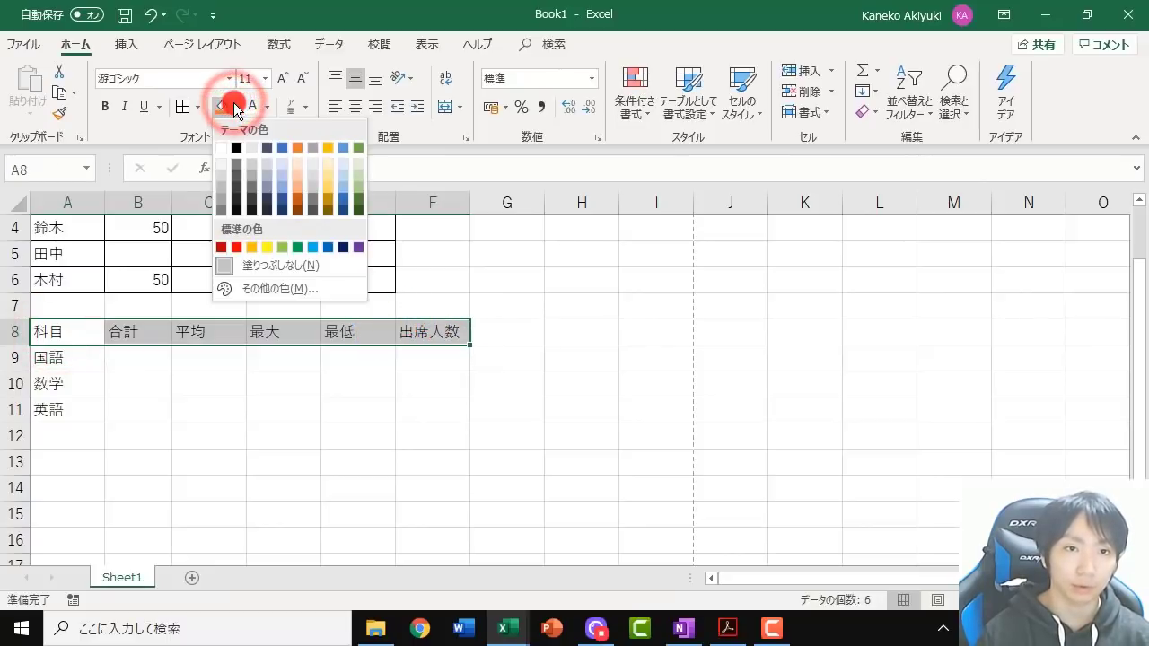
click(301, 145)
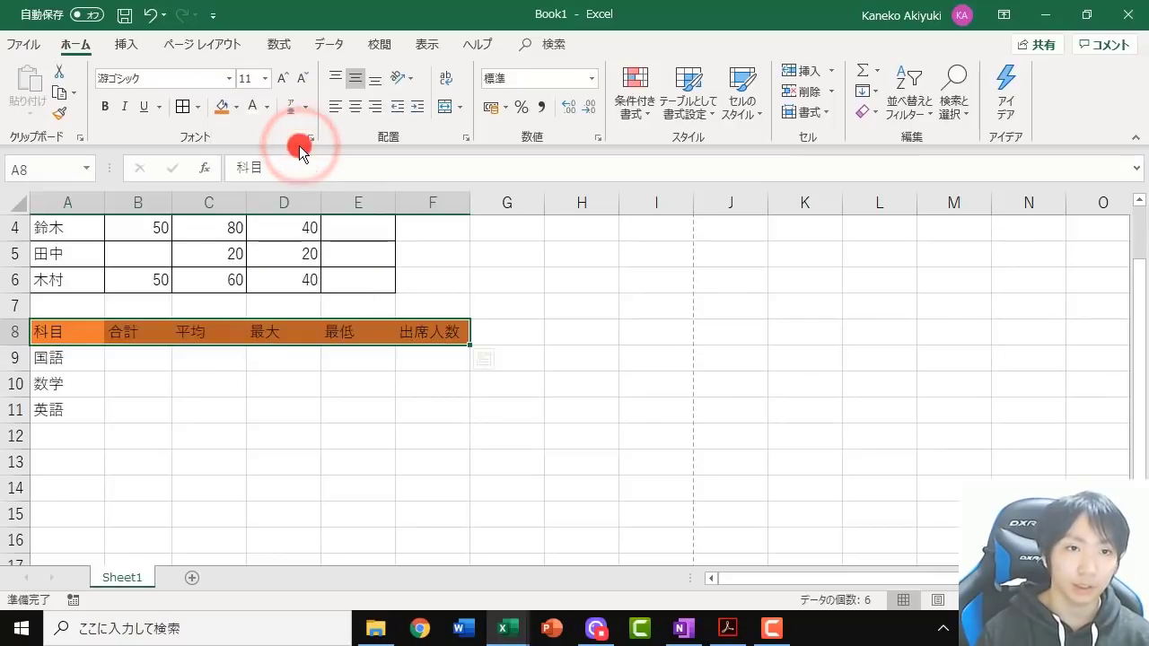
click(264, 108)
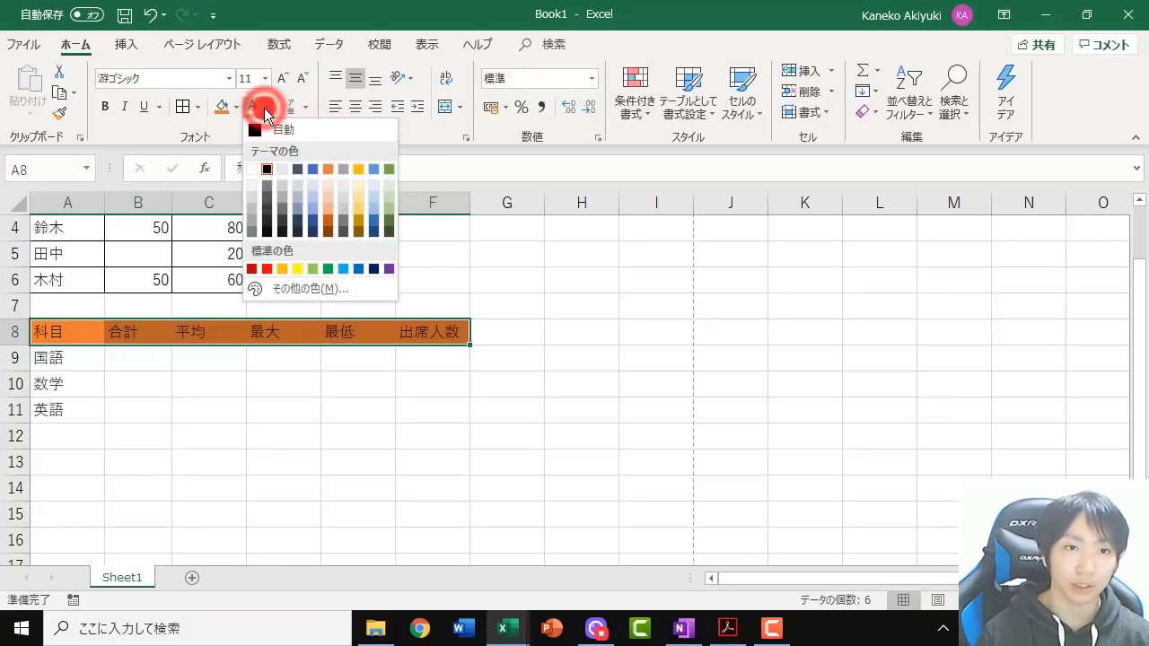
click(260, 169)
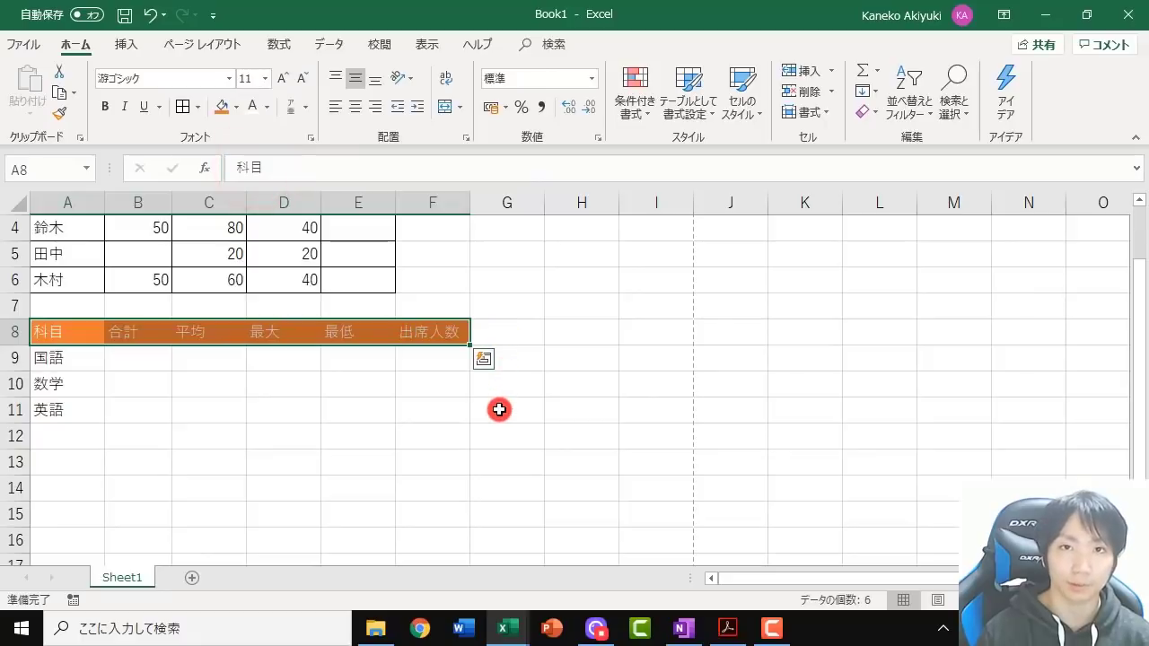
Apply All Borders to A8:F11, then reselect the score table A3:E6
drag(48, 331, 422, 404)
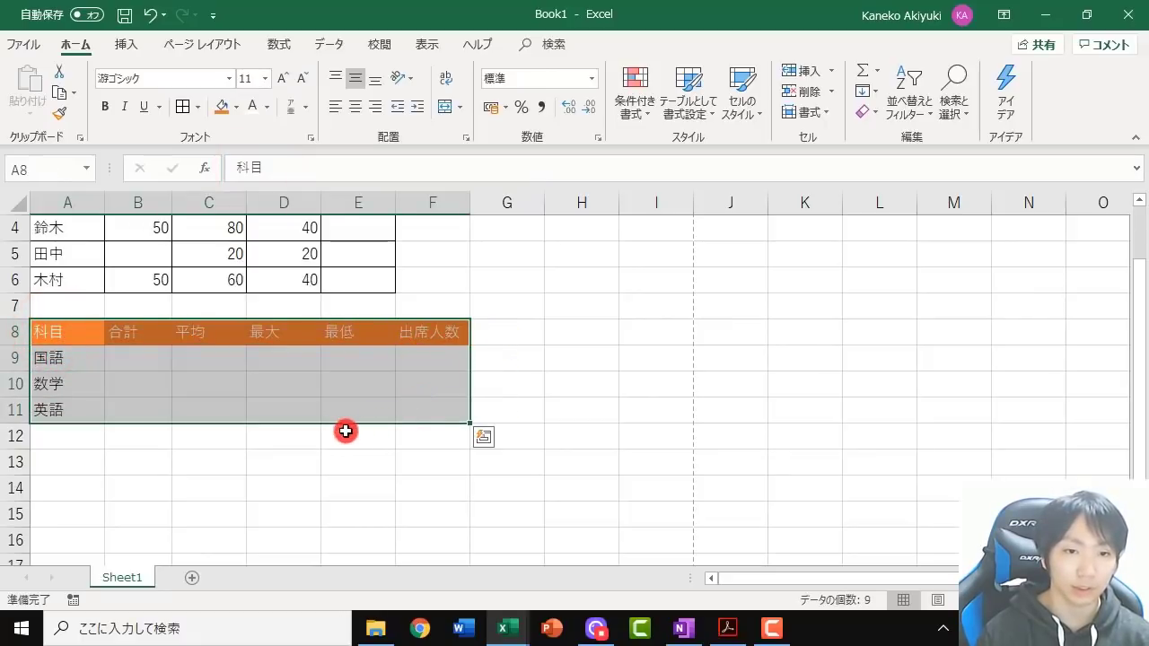
click(198, 106)
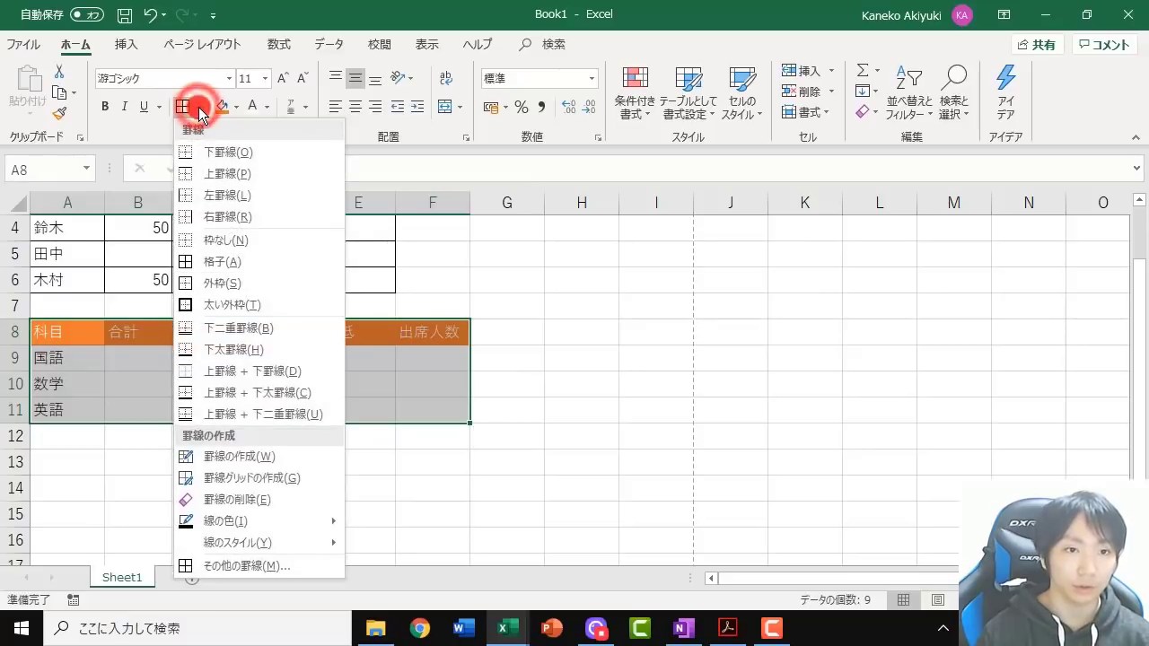
click(238, 262)
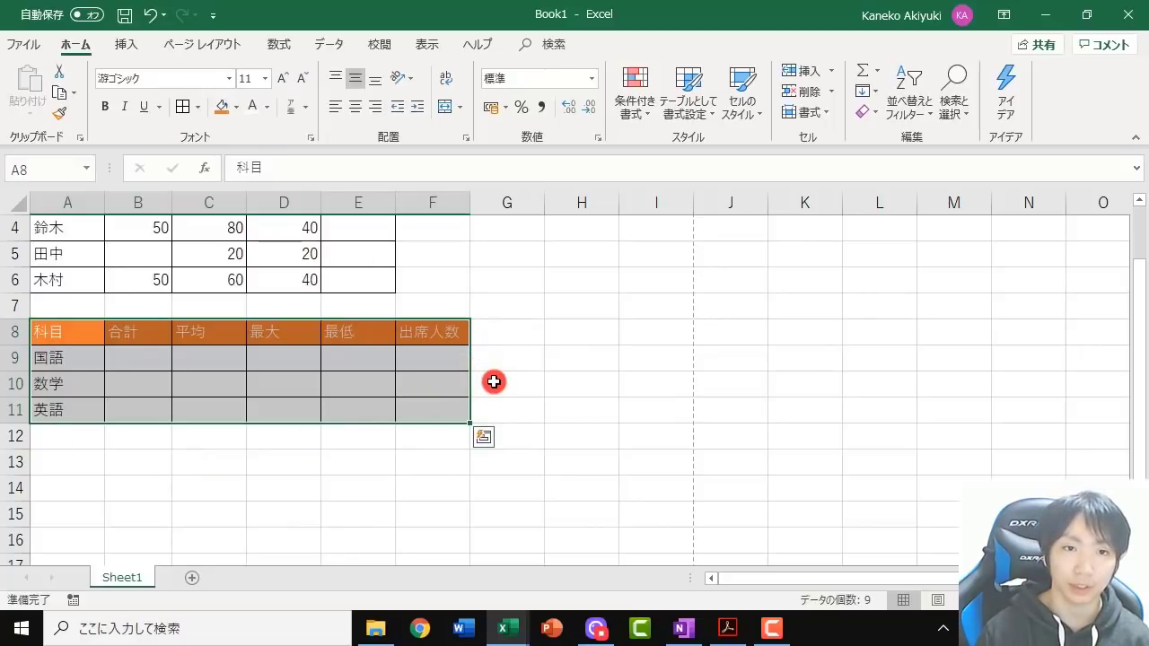
scroll(424, 376, up, 1)
mouse_move(67, 312)
mouse_down()
mouse_move(382, 329)
mouse_move(380, 398)
mouse_up()
drag(79, 443, 449, 534)
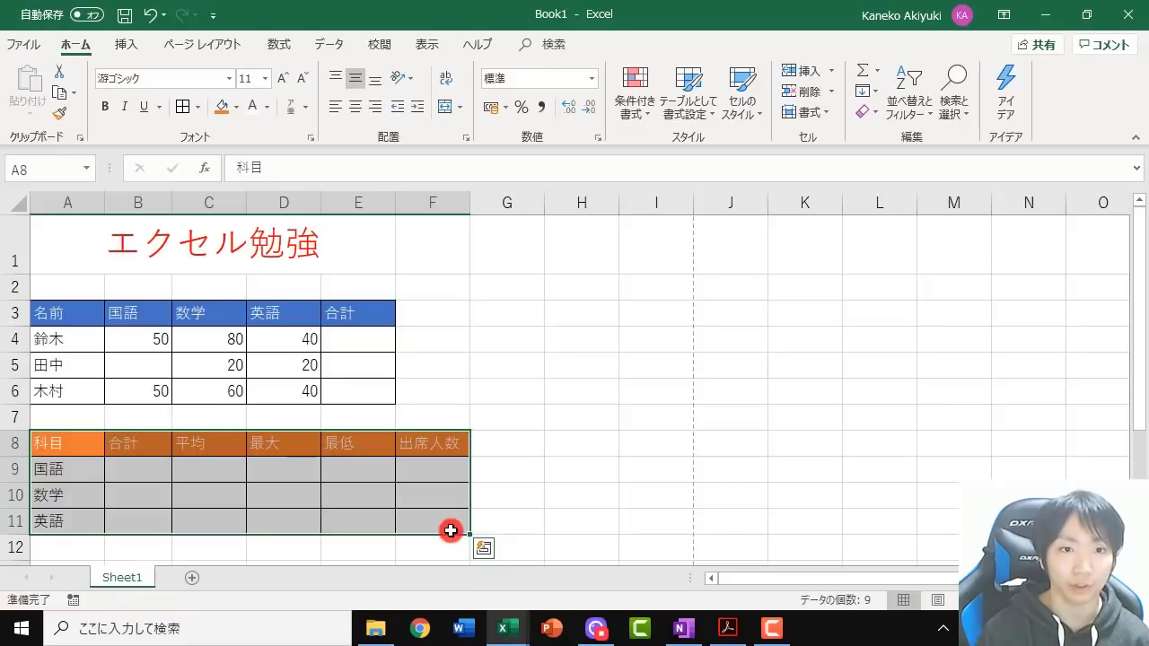
click(141, 470)
click(218, 470)
click(276, 469)
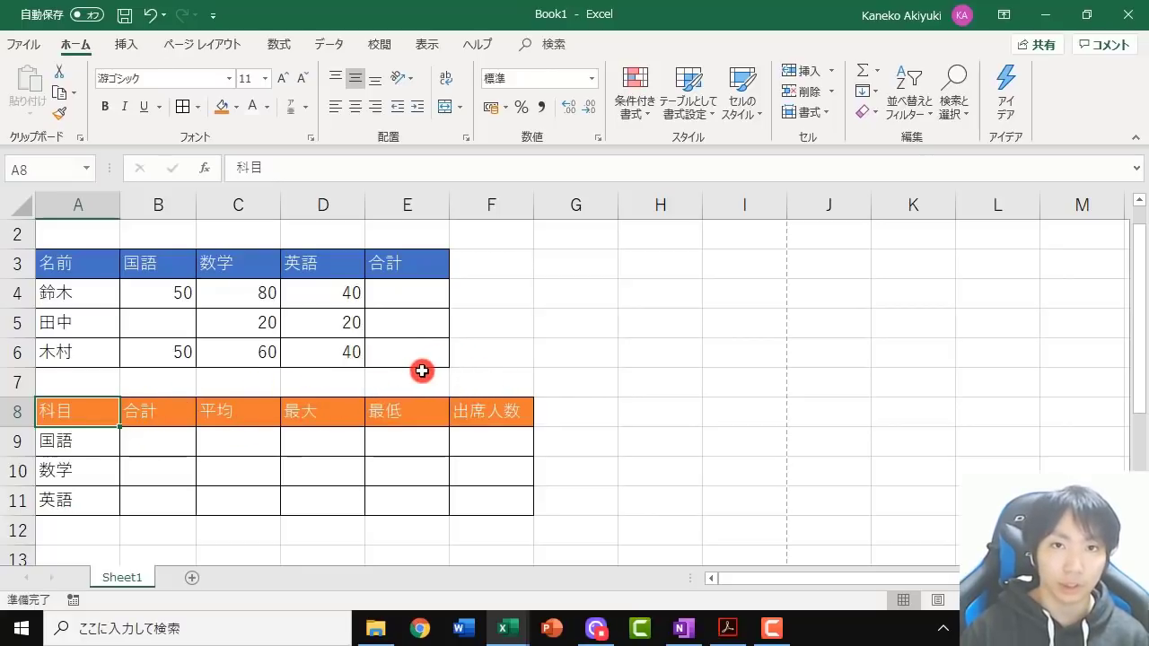
click(54, 442)
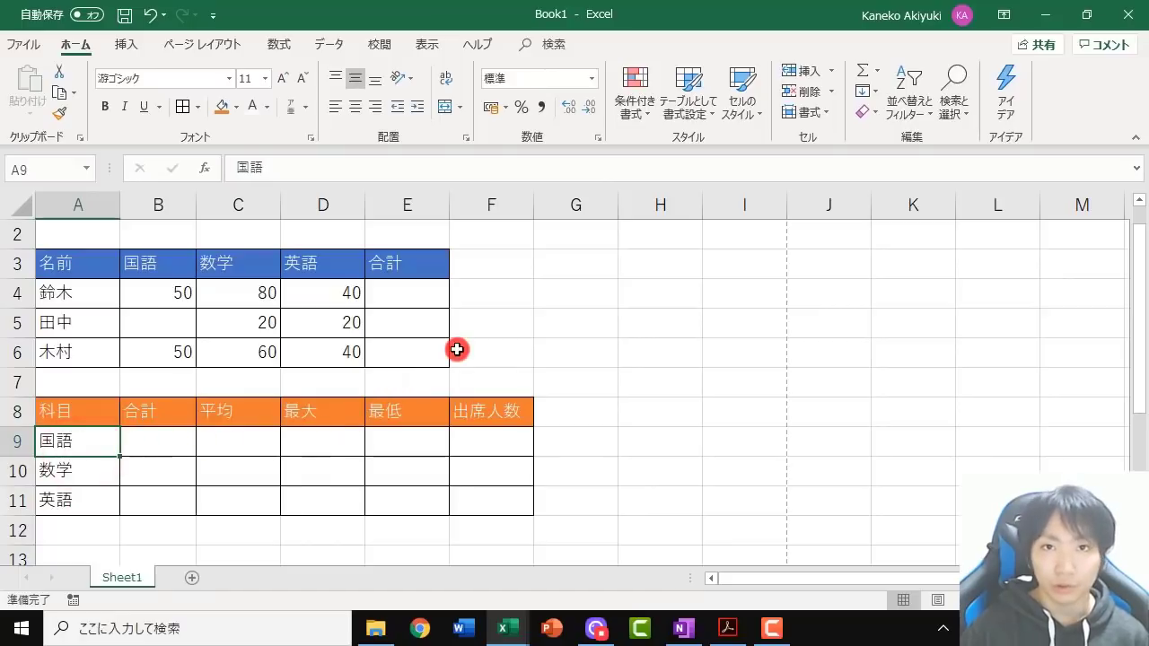
click(155, 446)
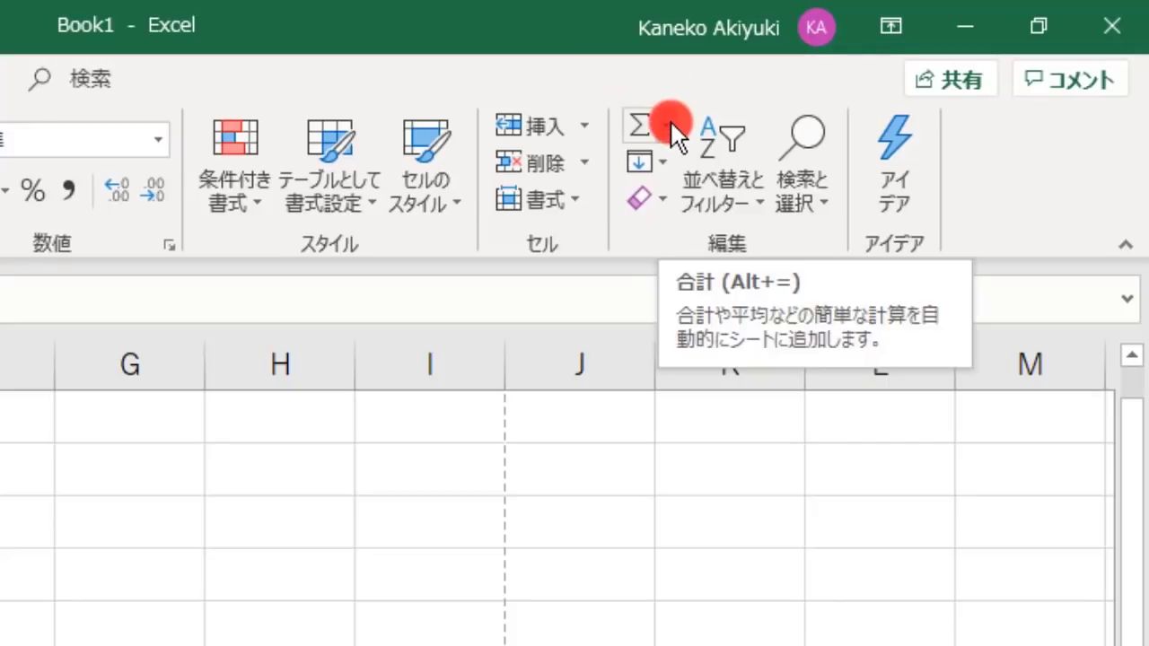
Open the AutoSum (Σ) dropdown on the Home tab
click(669, 120)
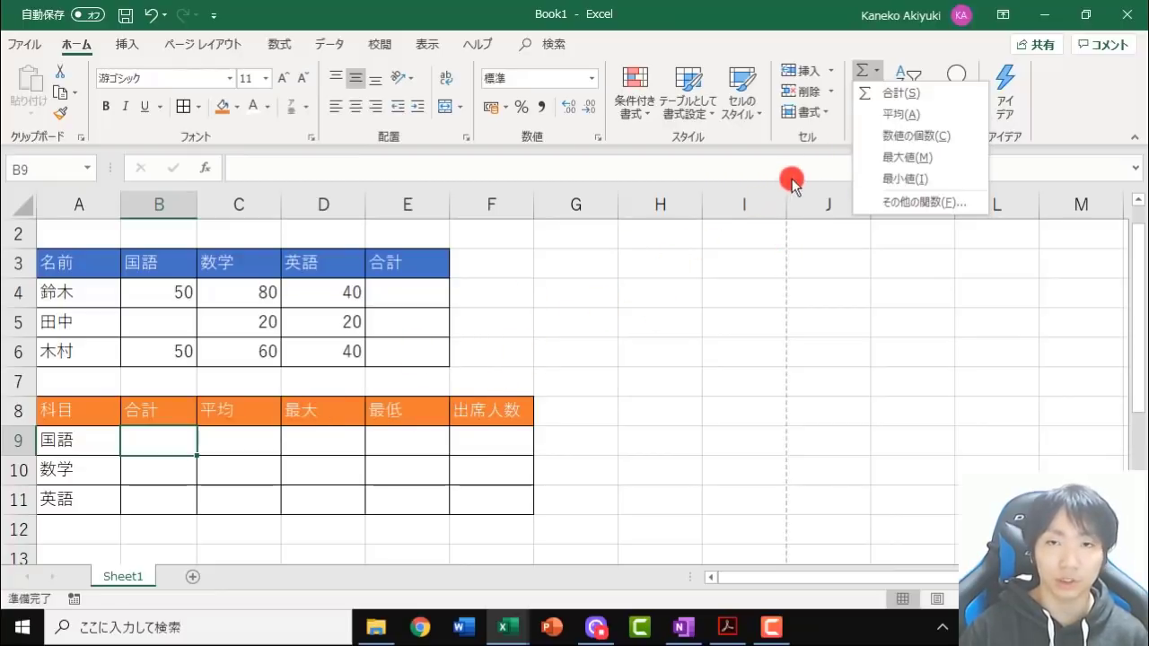
Put =SUM(B4:B6) in B9 so the 国語 total shows 100
click(898, 94)
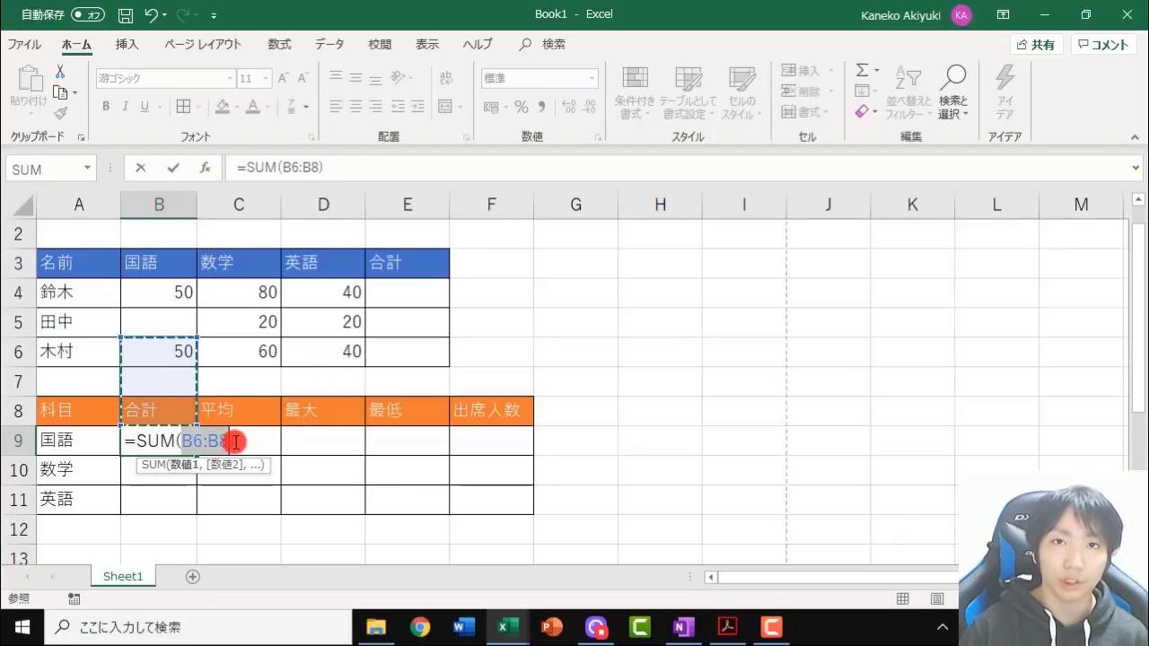
drag(236, 440, 181, 436)
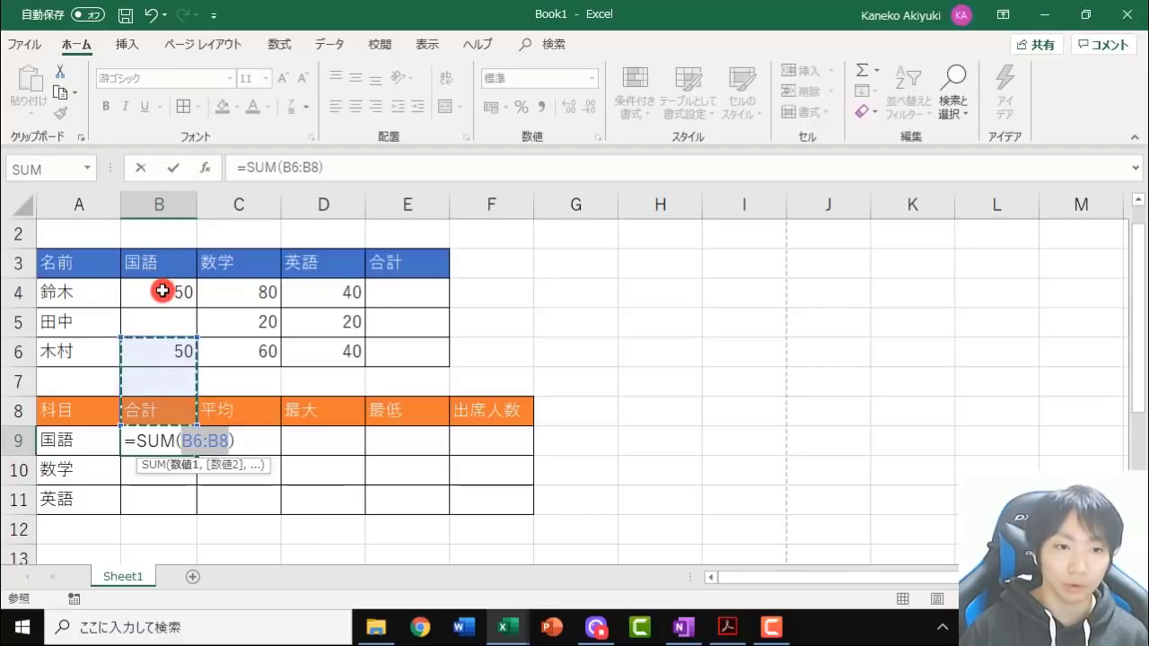
drag(162, 291, 160, 344)
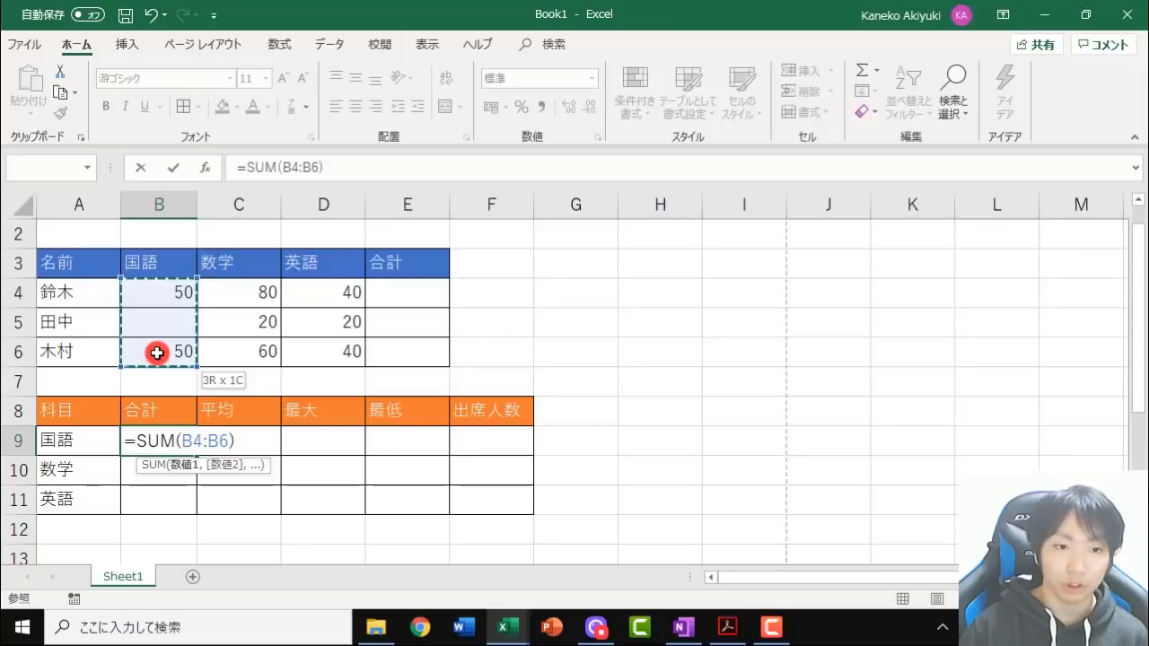
drag(157, 352, 156, 359)
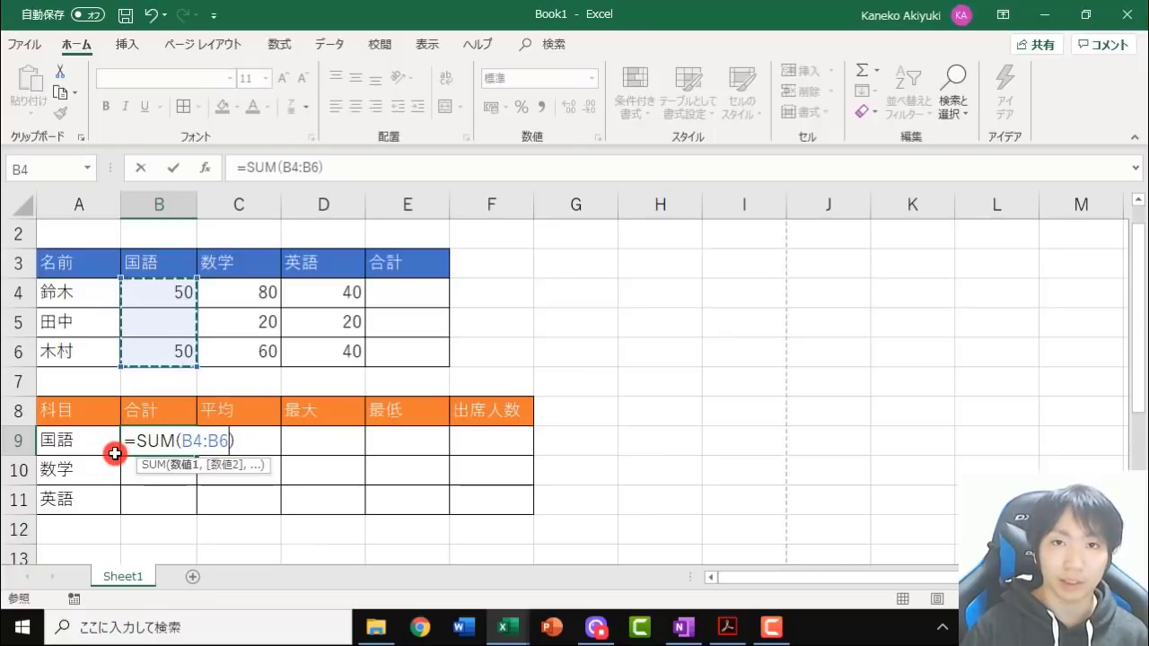
key(Return)
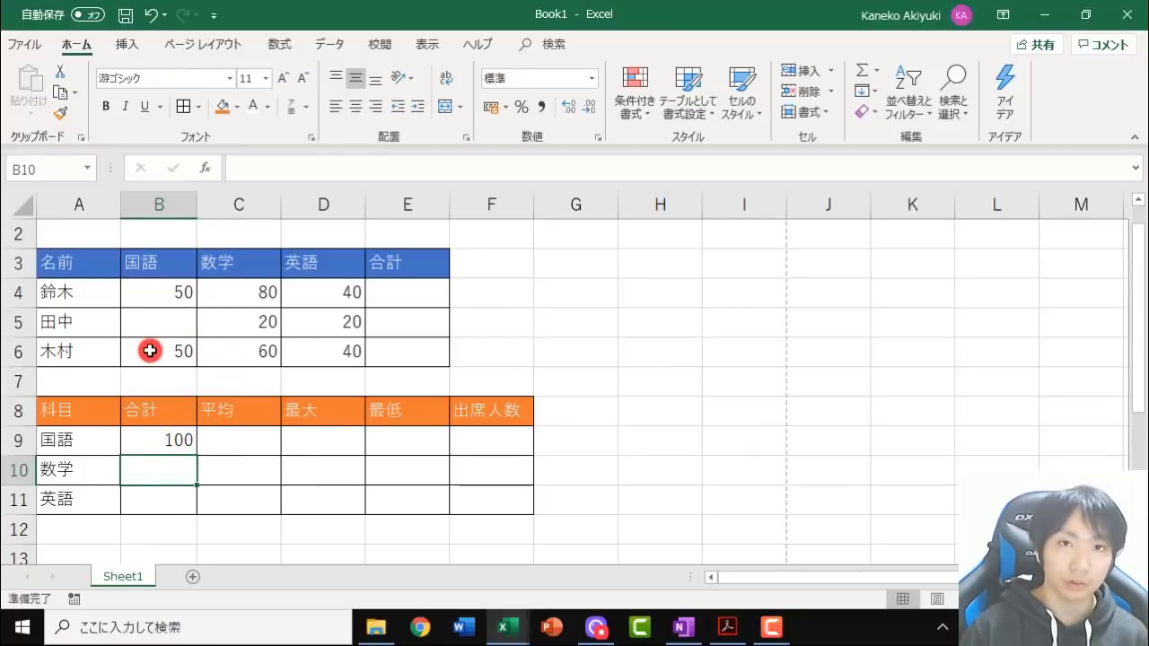
Change the 国語 score in B5 to 100, raising the B9 total to 200
click(170, 323)
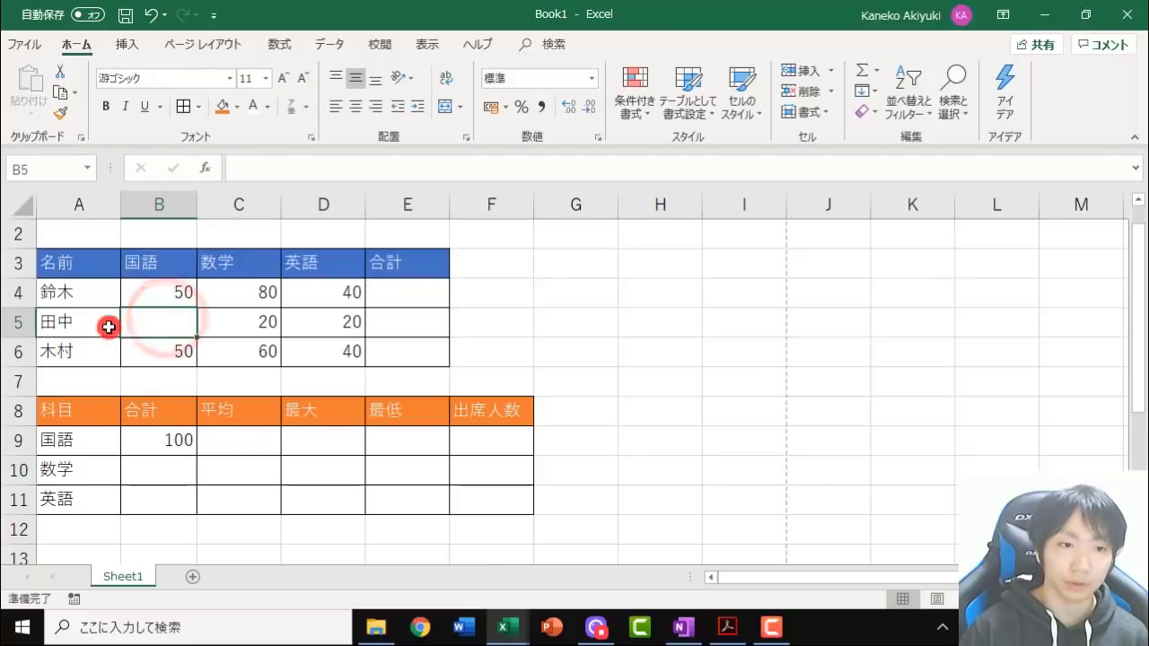
click(190, 441)
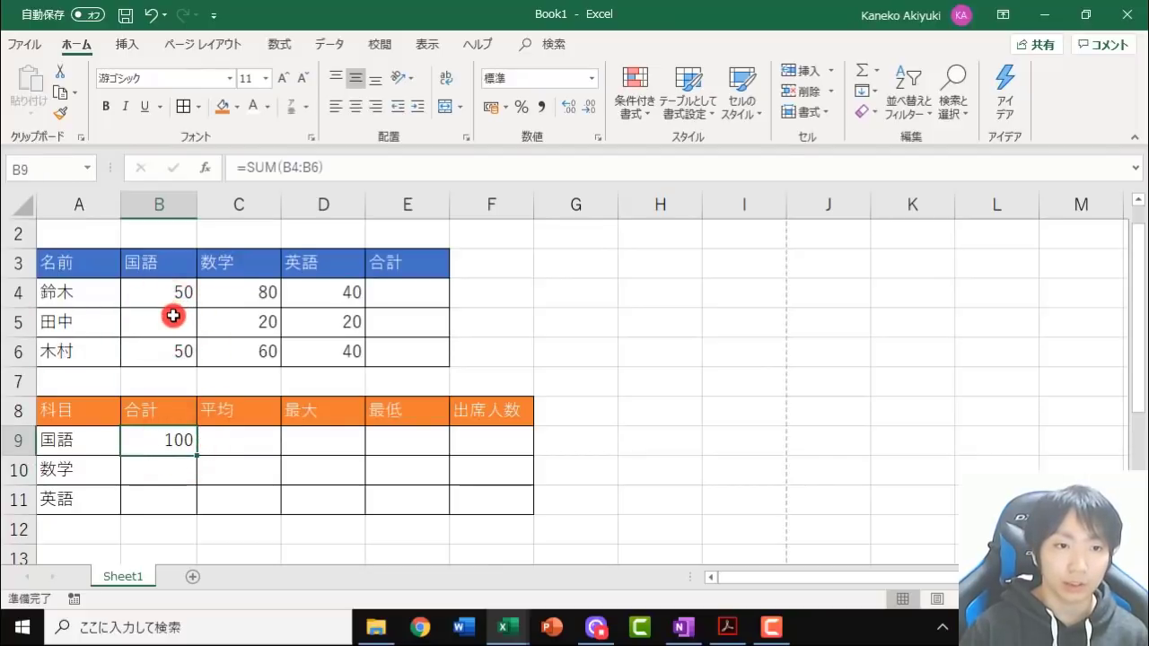
click(170, 319)
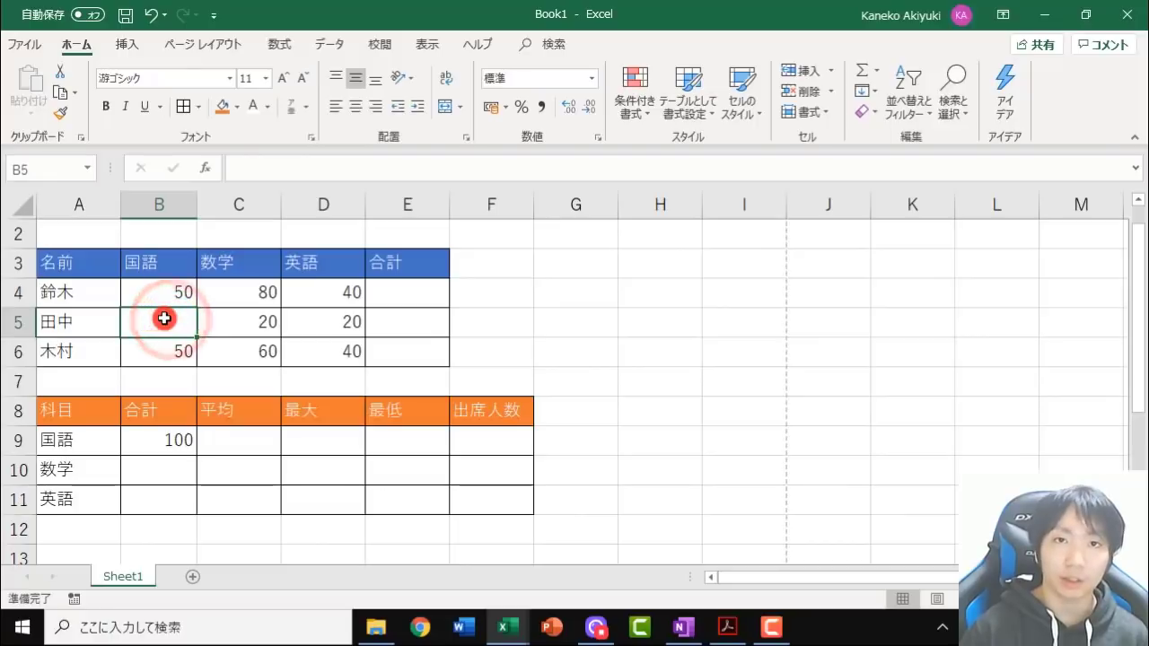
text(100)
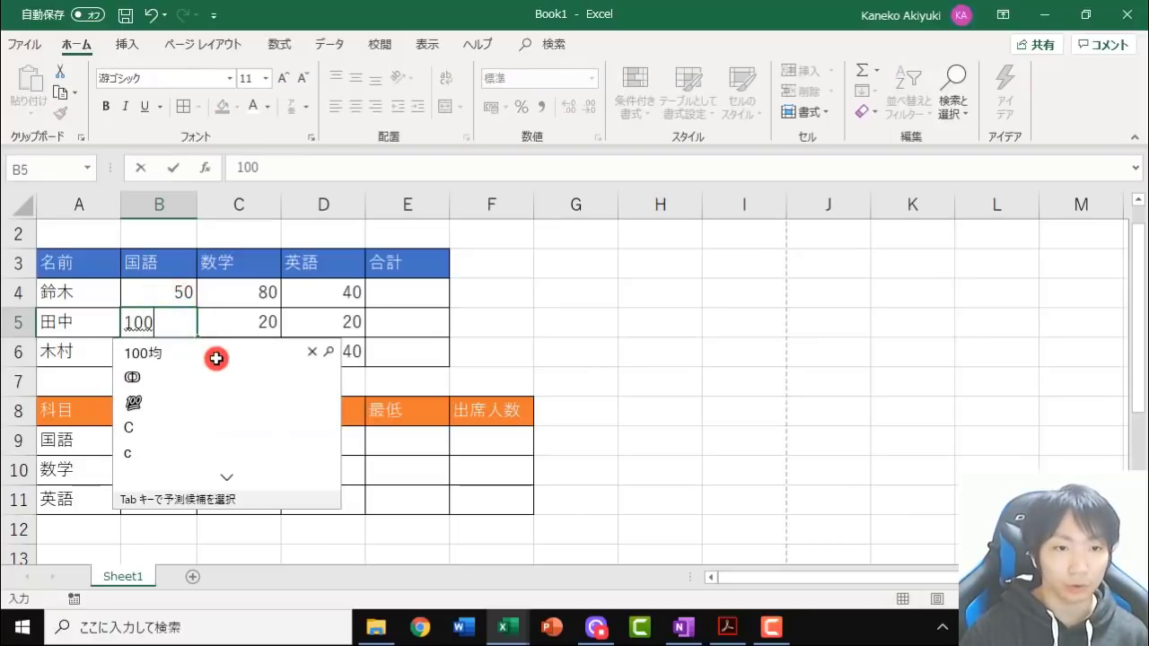
key(Return)
key(Return)
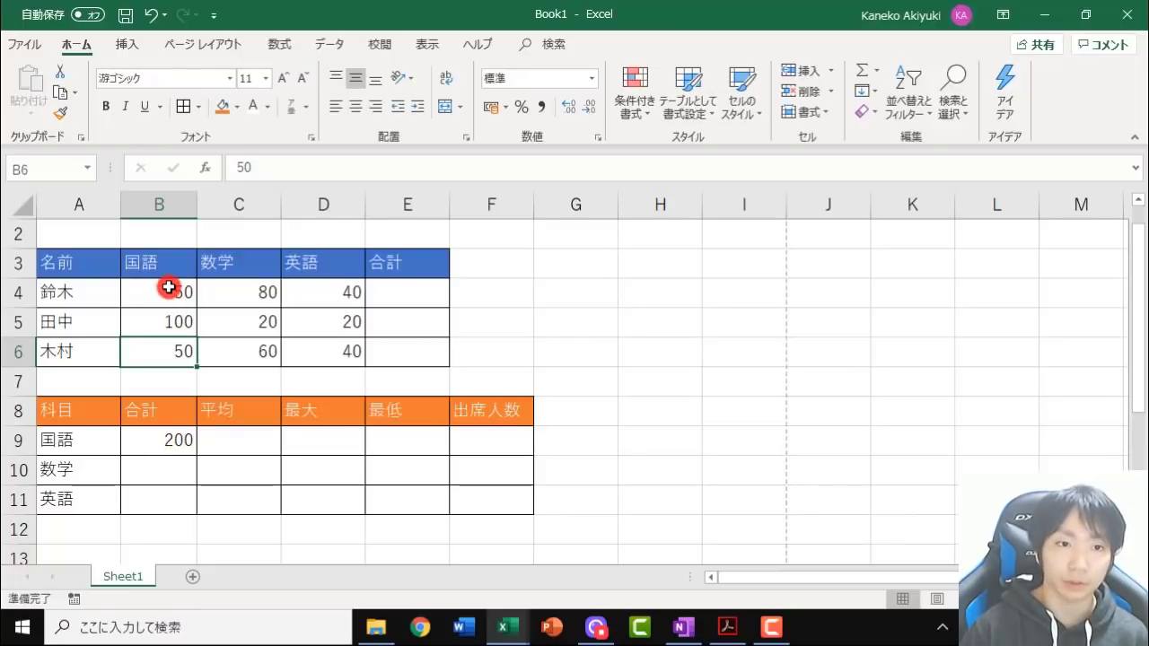
drag(168, 286, 169, 340)
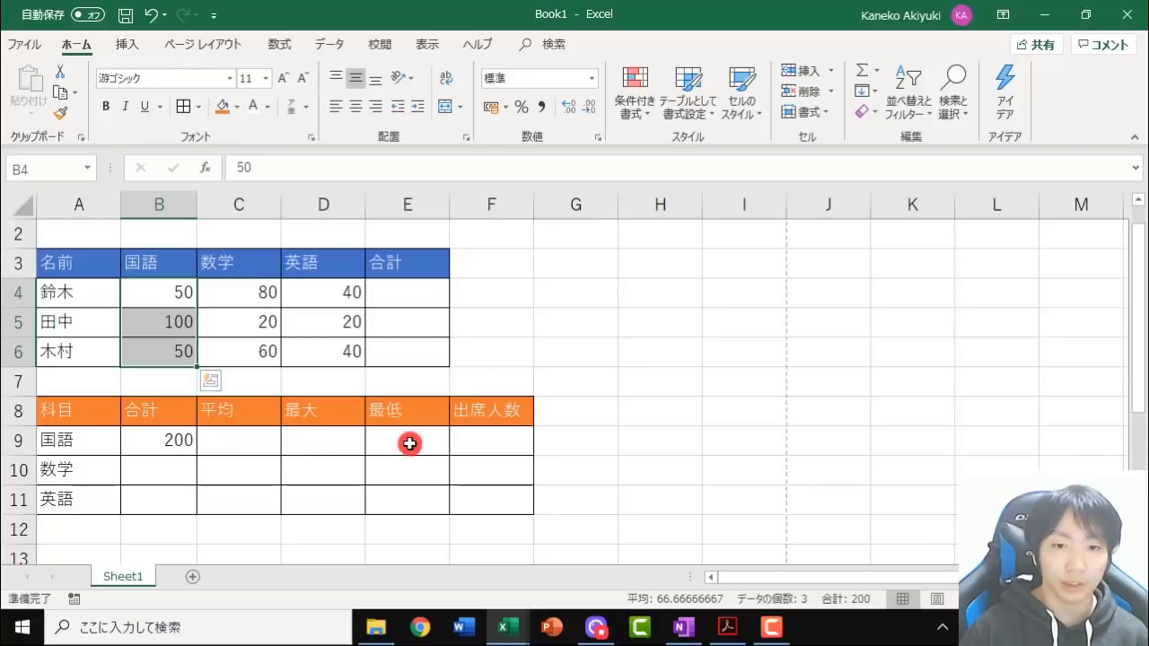
Put =AVERAGE(B4:B6) in C9, giving the 国語 average 66.6667
click(223, 441)
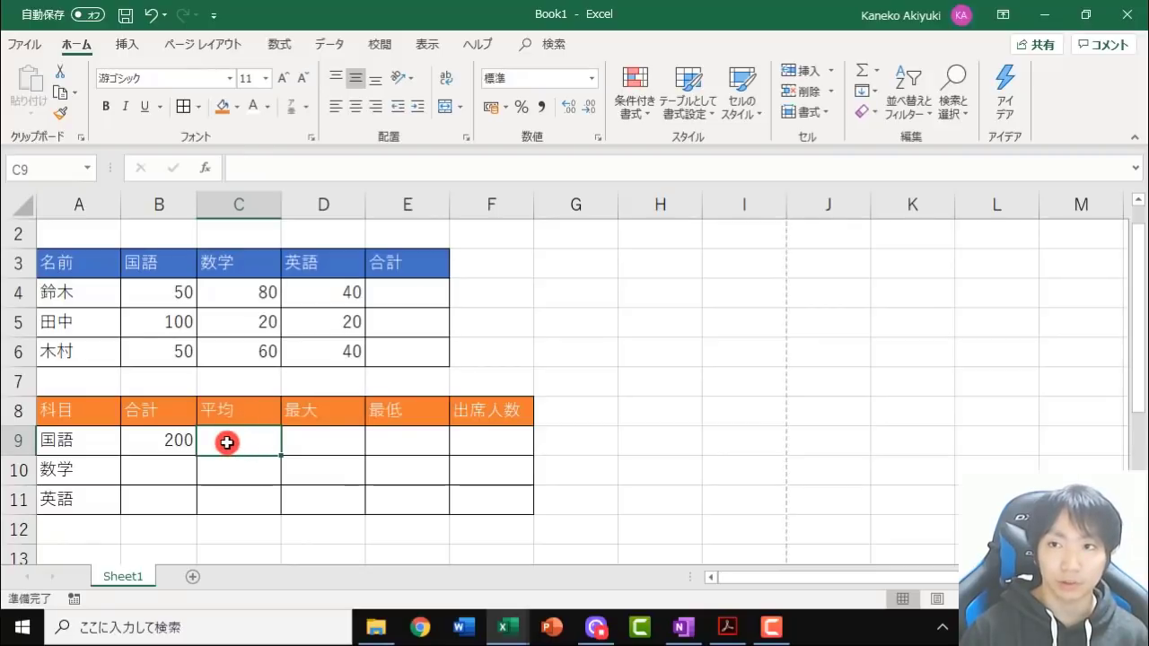
click(876, 72)
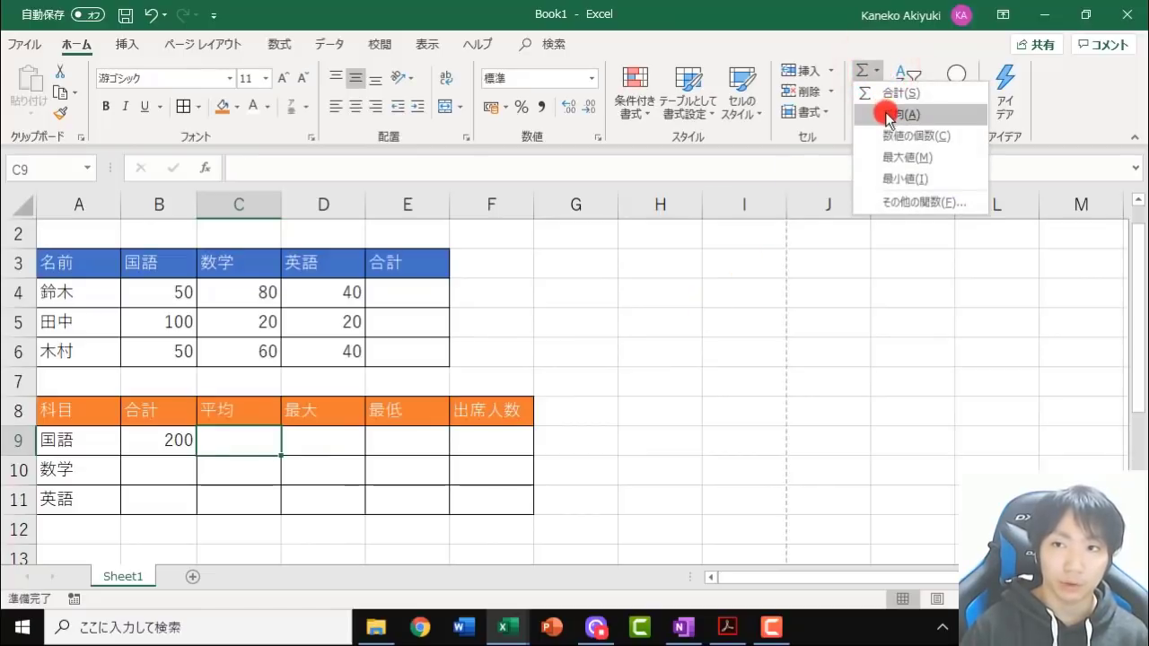
click(887, 115)
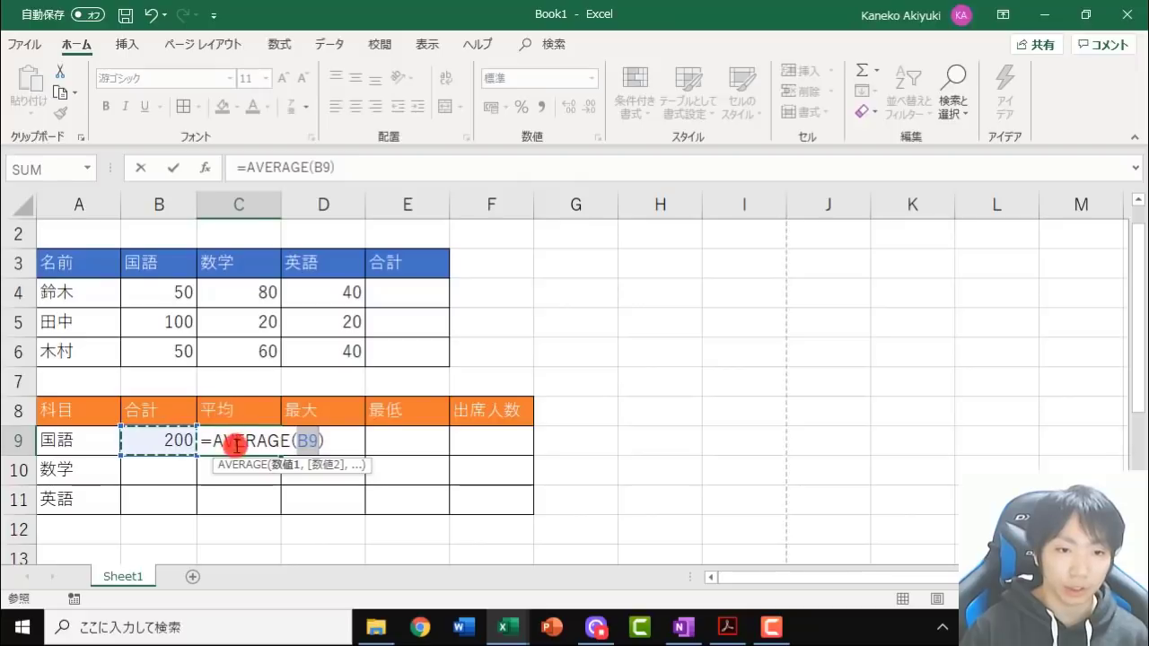
double_click(308, 439)
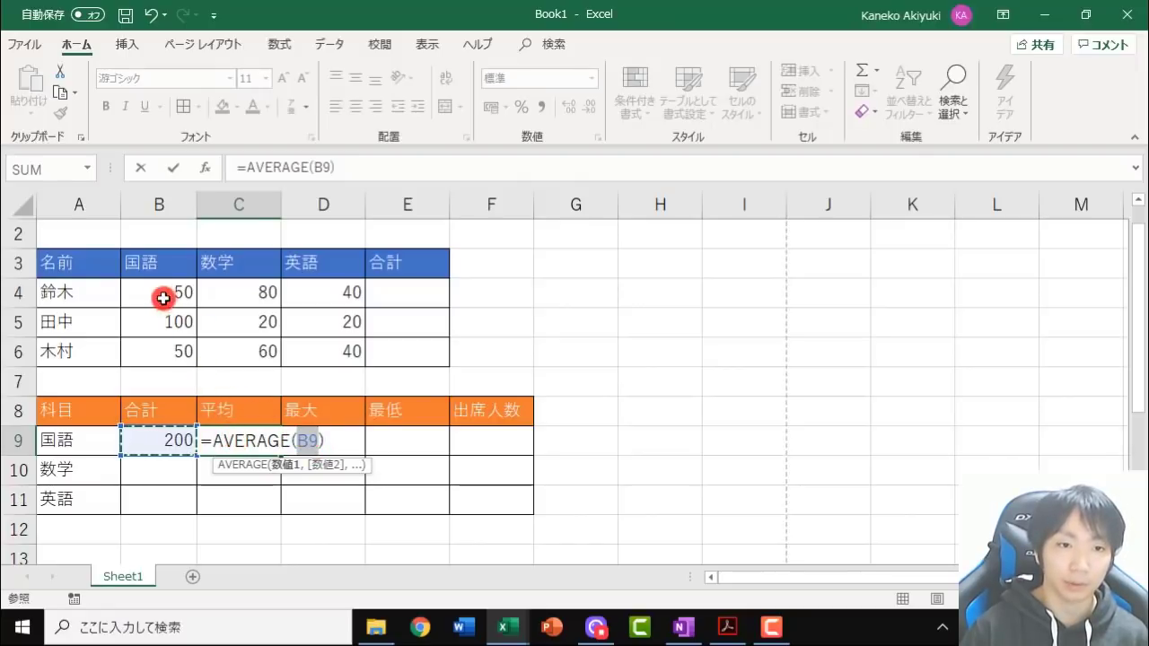
drag(159, 286, 162, 347)
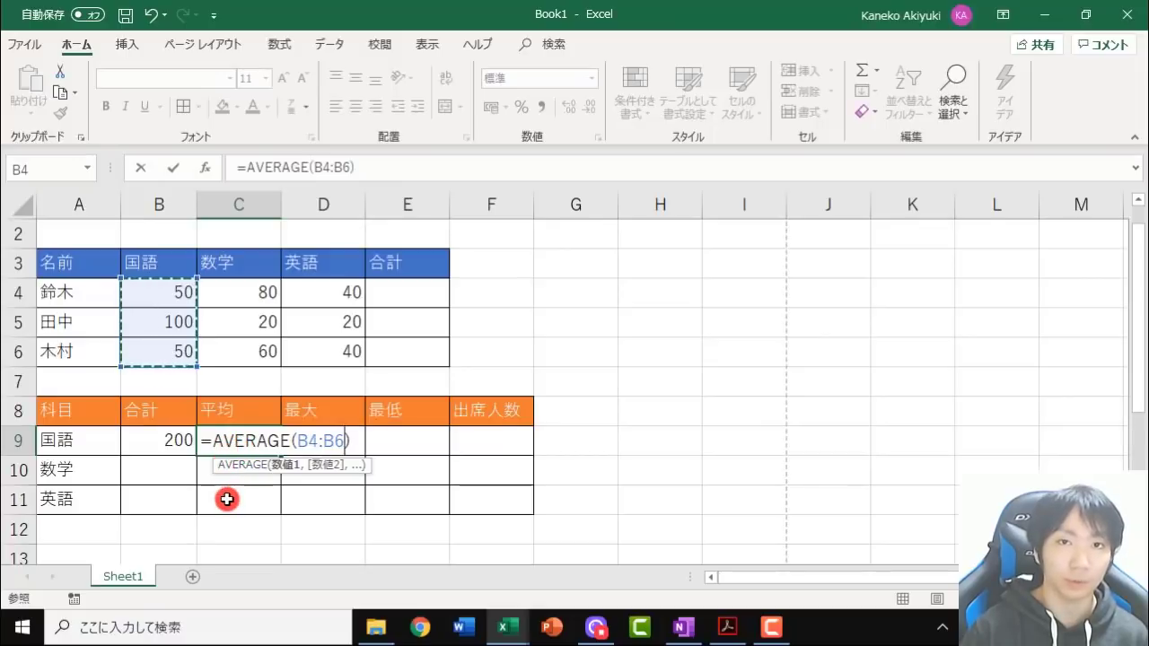
key(Return)
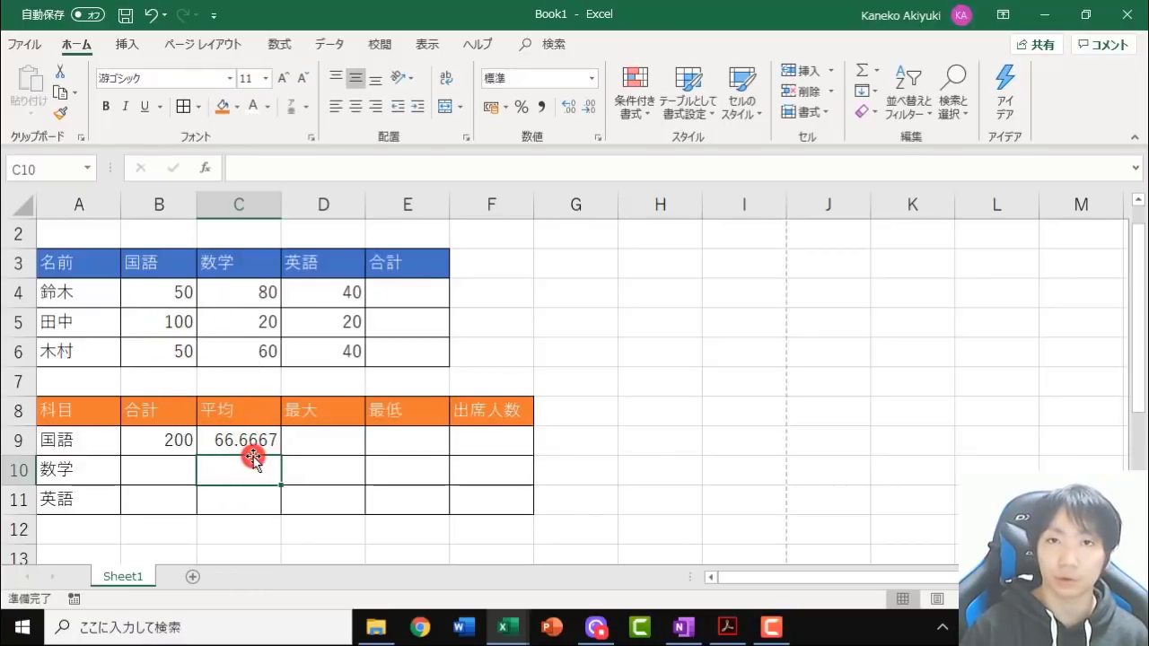
Put the 国語 maximum of B4:B6 in D9 using AutoSum's Max
click(326, 439)
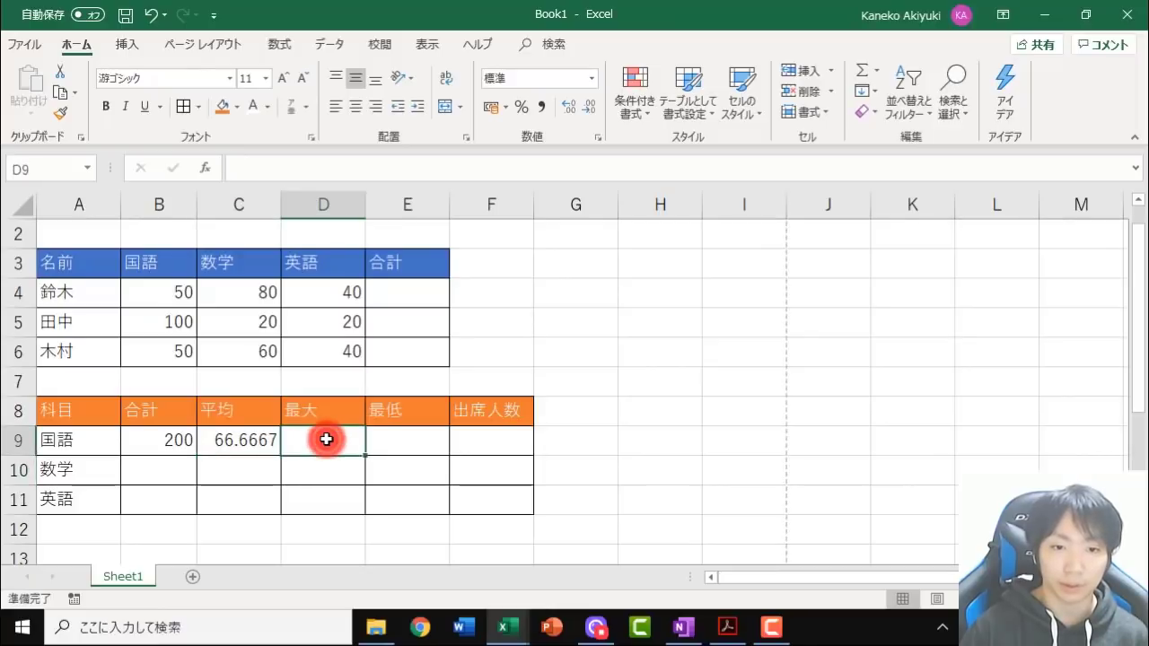
click(878, 72)
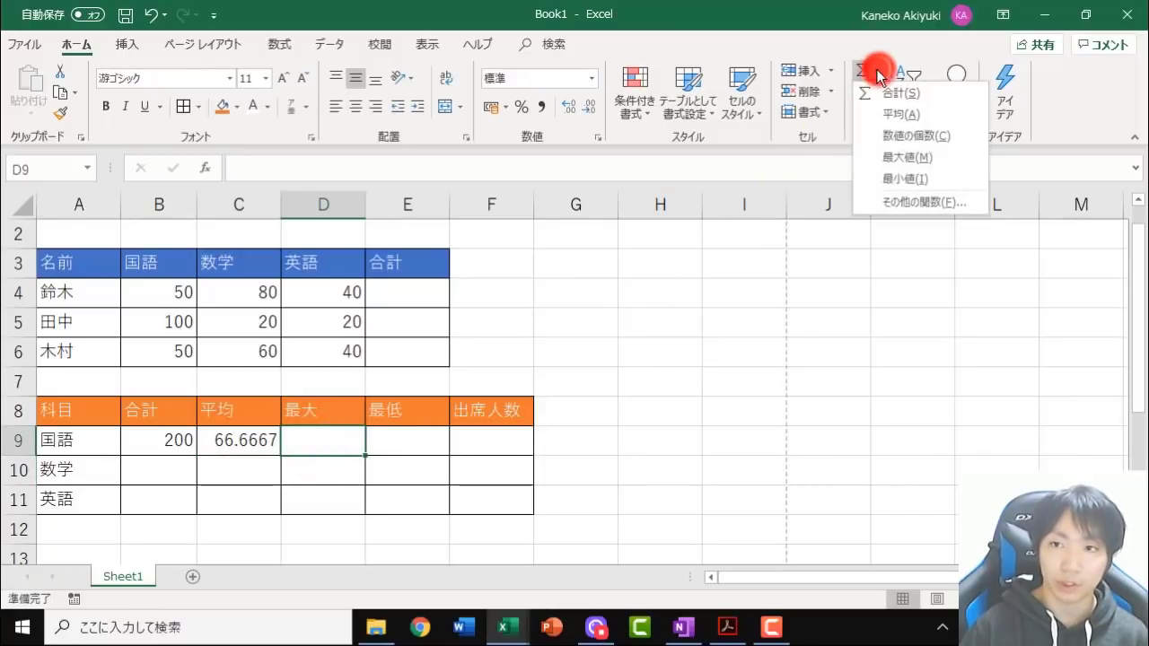
click(902, 157)
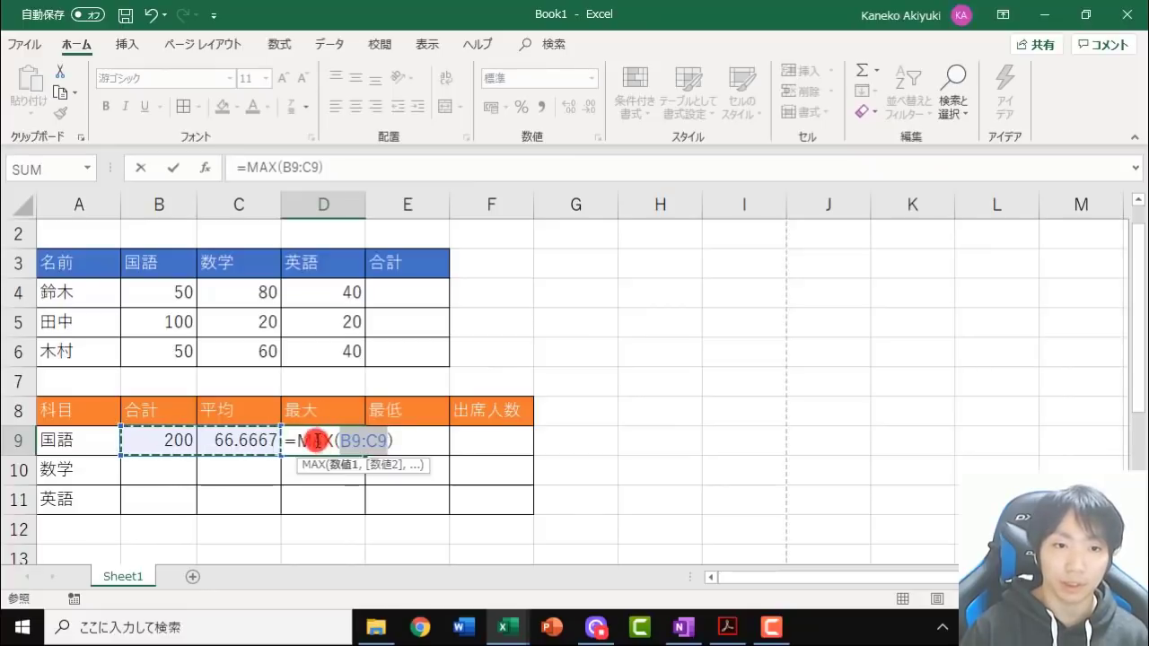
drag(145, 290, 143, 348)
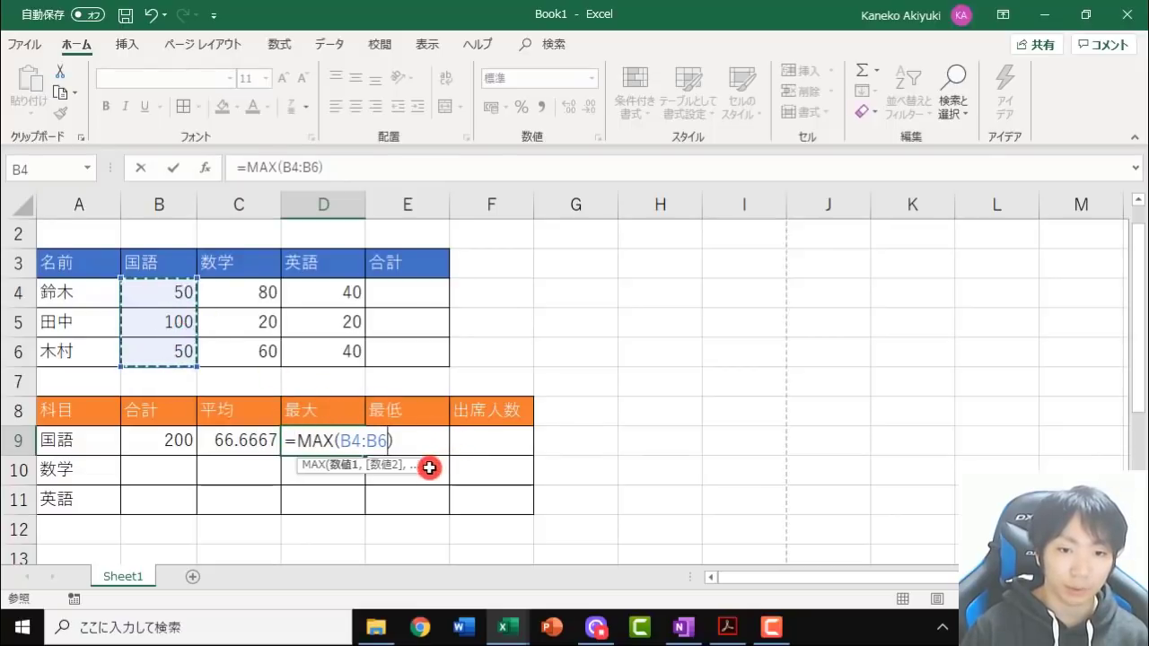
key(Return)
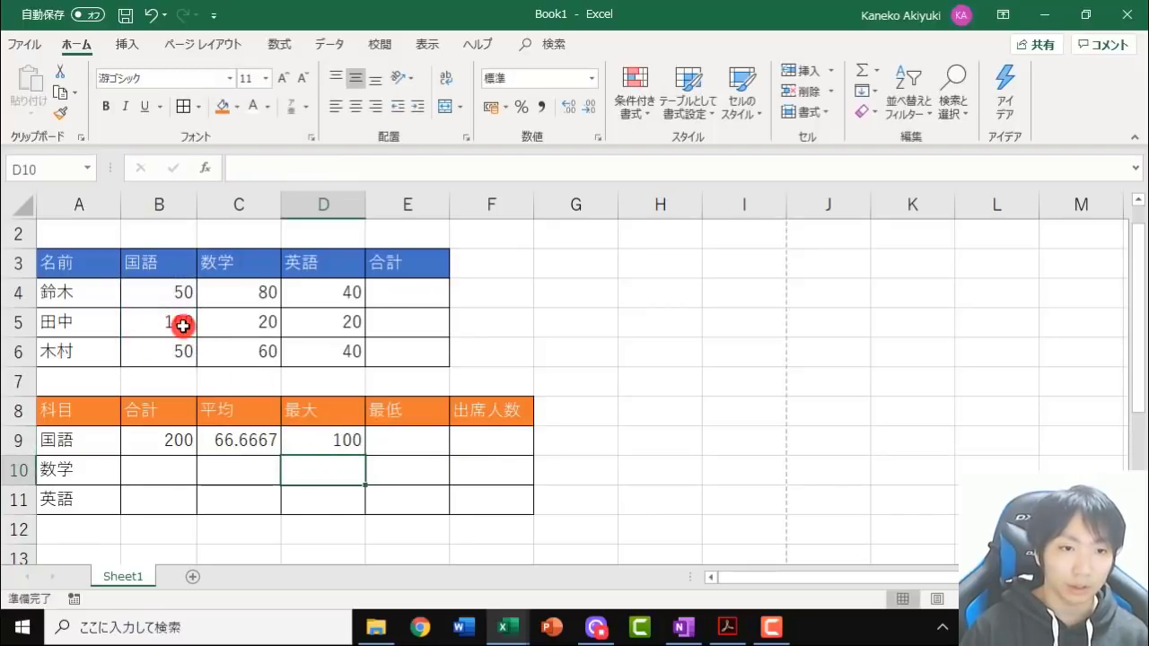
Change the B5 score to 80 and check the B4:B6 sum
click(179, 323)
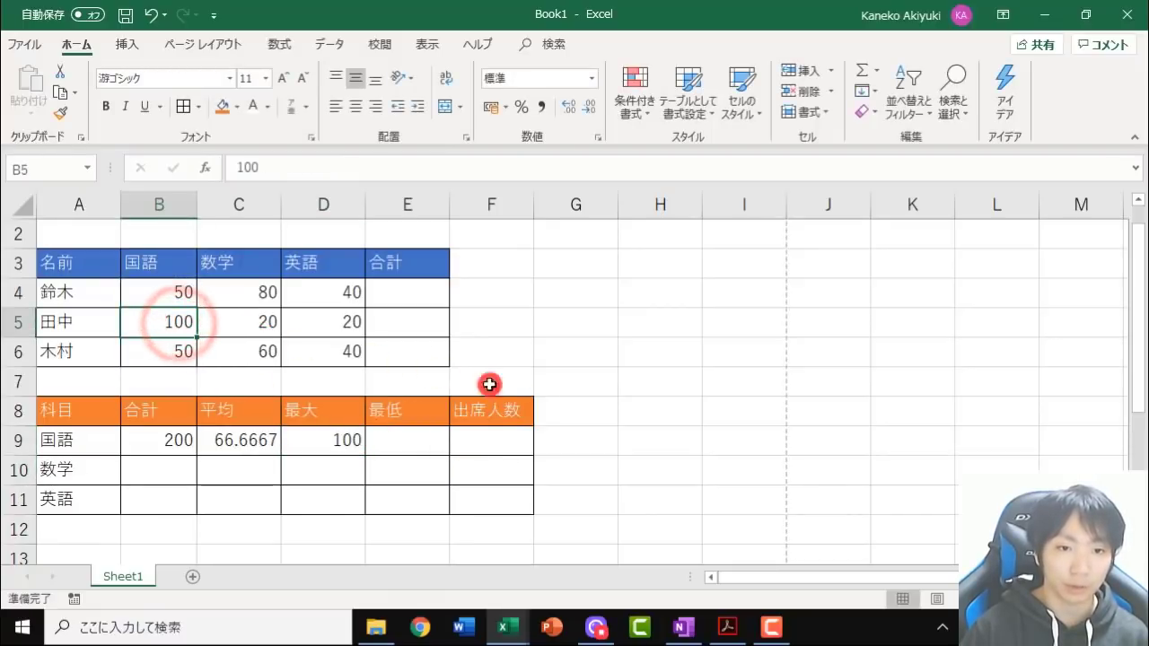
text(80)
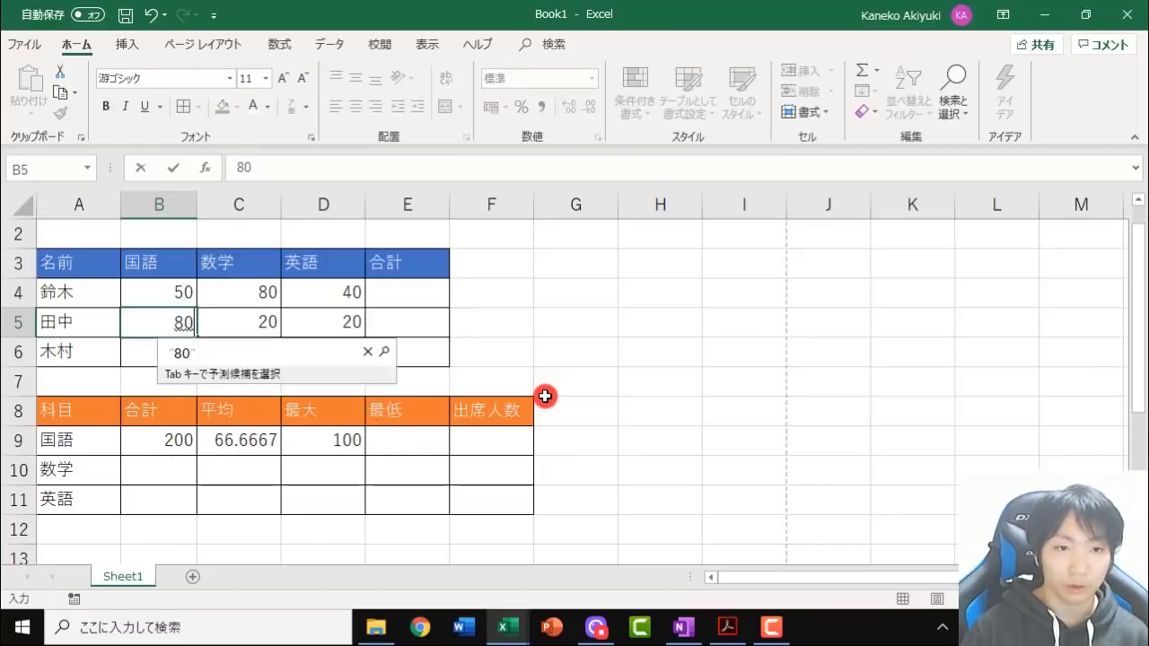
key(Return)
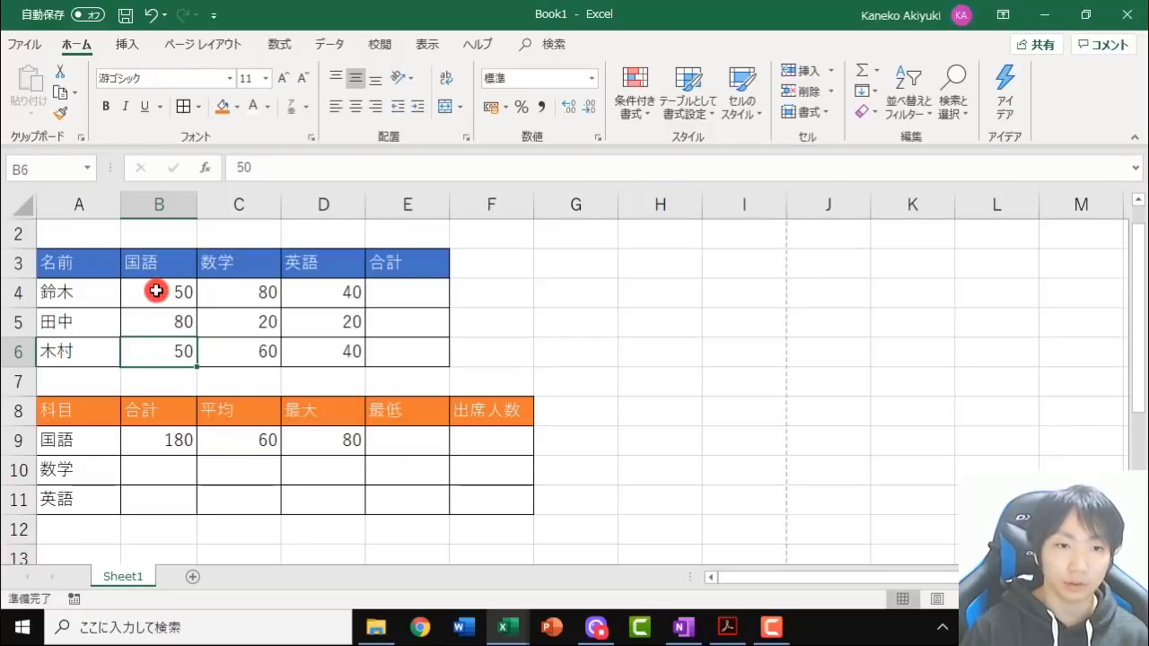
drag(157, 294, 161, 363)
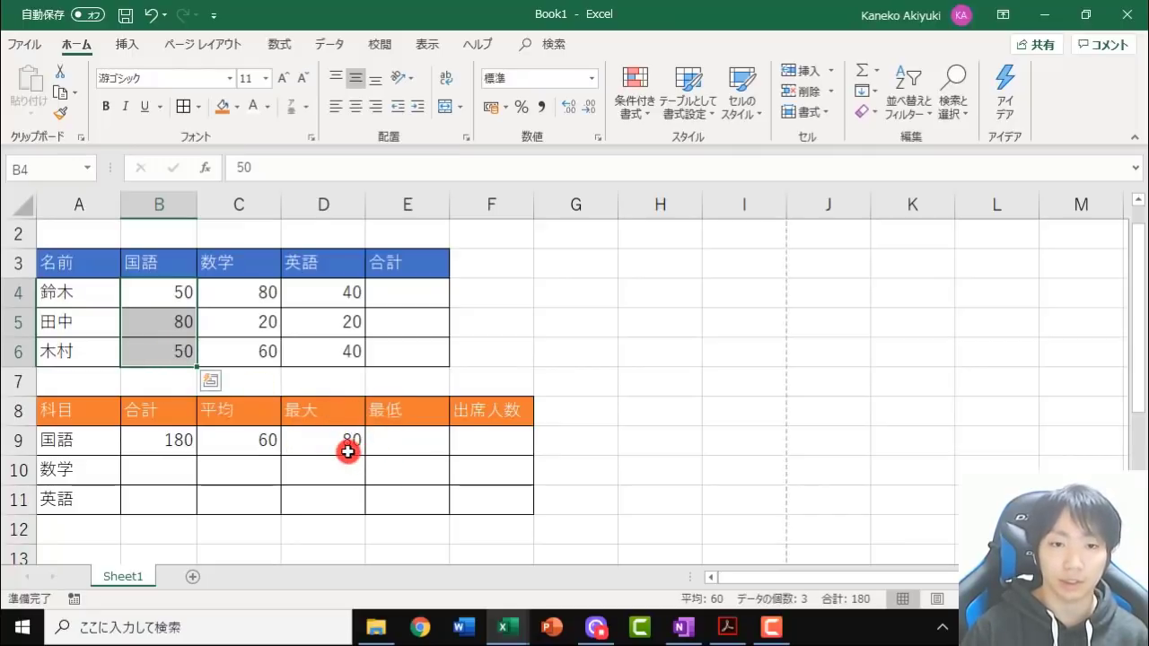
Put the 国語 minimum of B4:B6 in E9 using AutoSum's Min
click(408, 441)
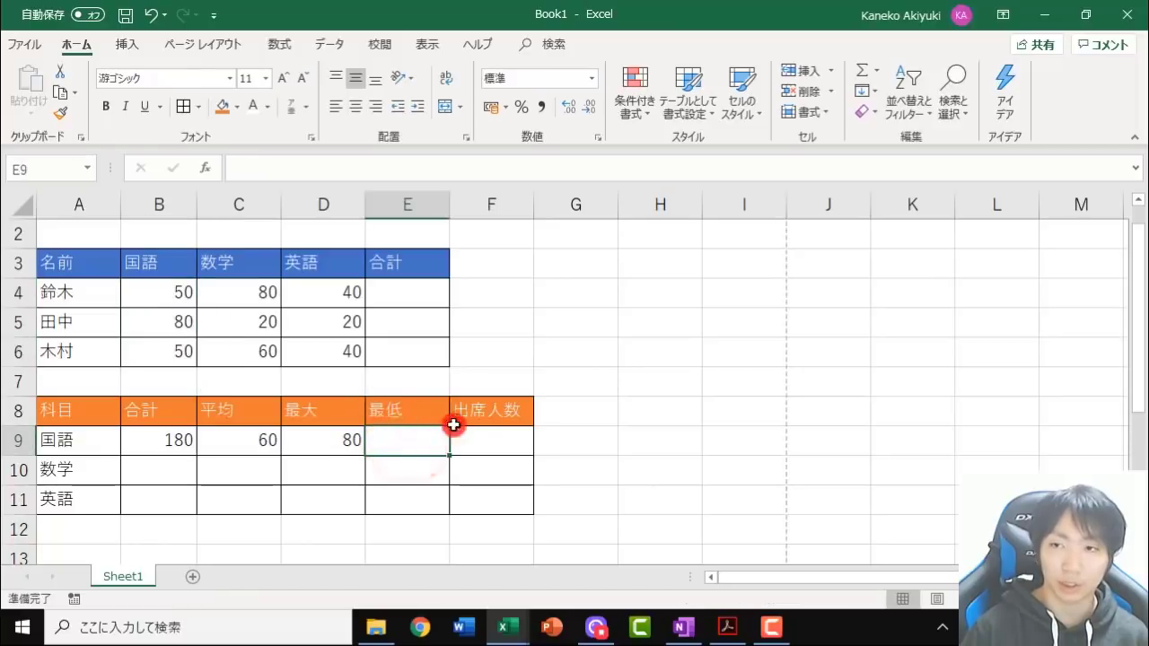
click(876, 71)
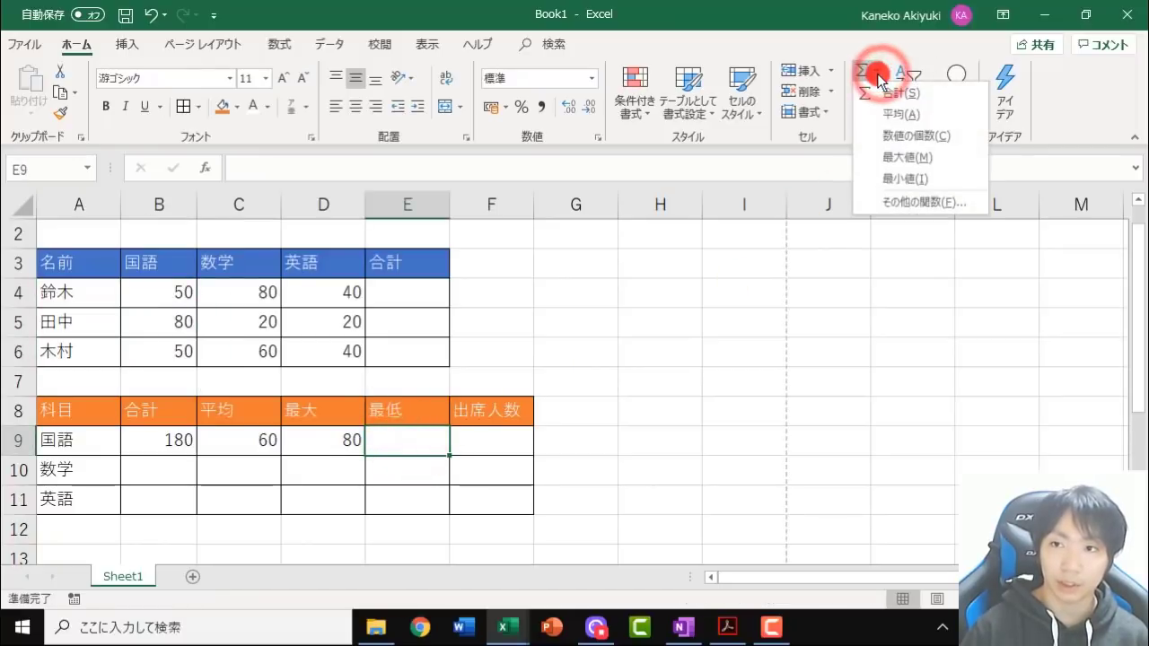
click(895, 179)
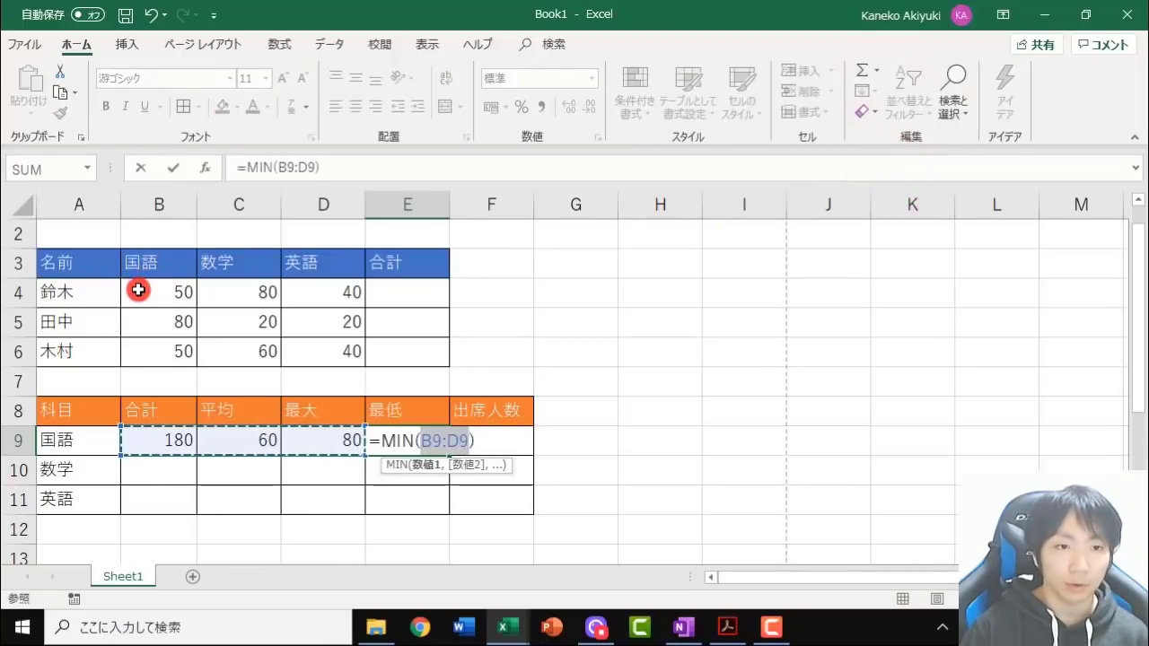
drag(138, 290, 144, 346)
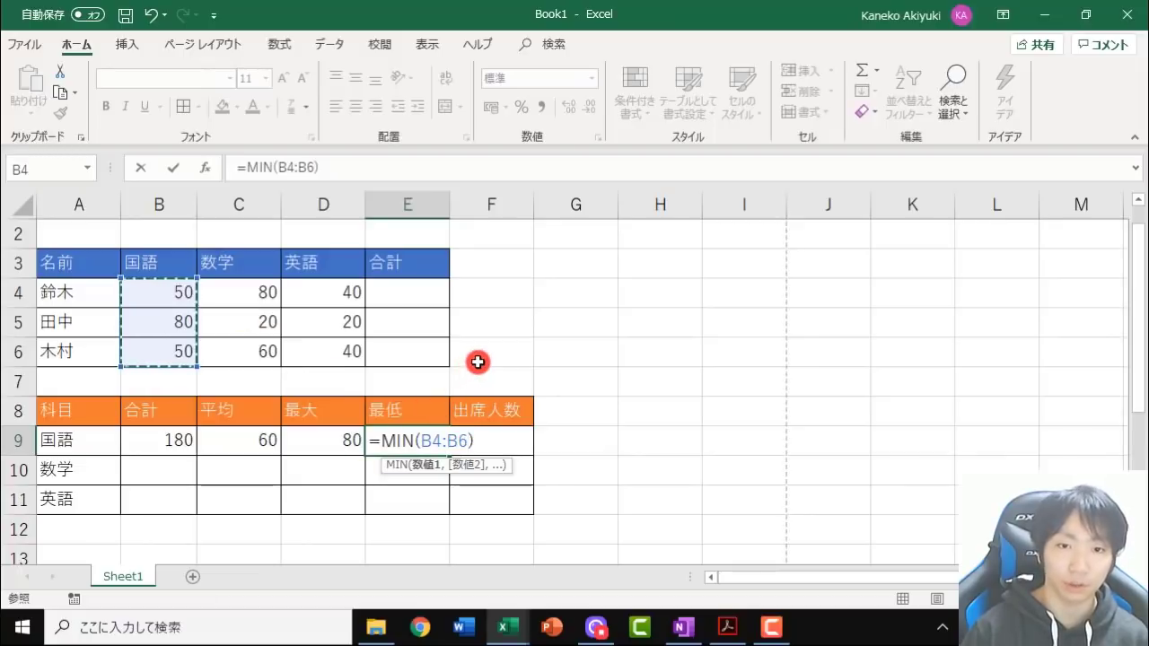
key(Return)
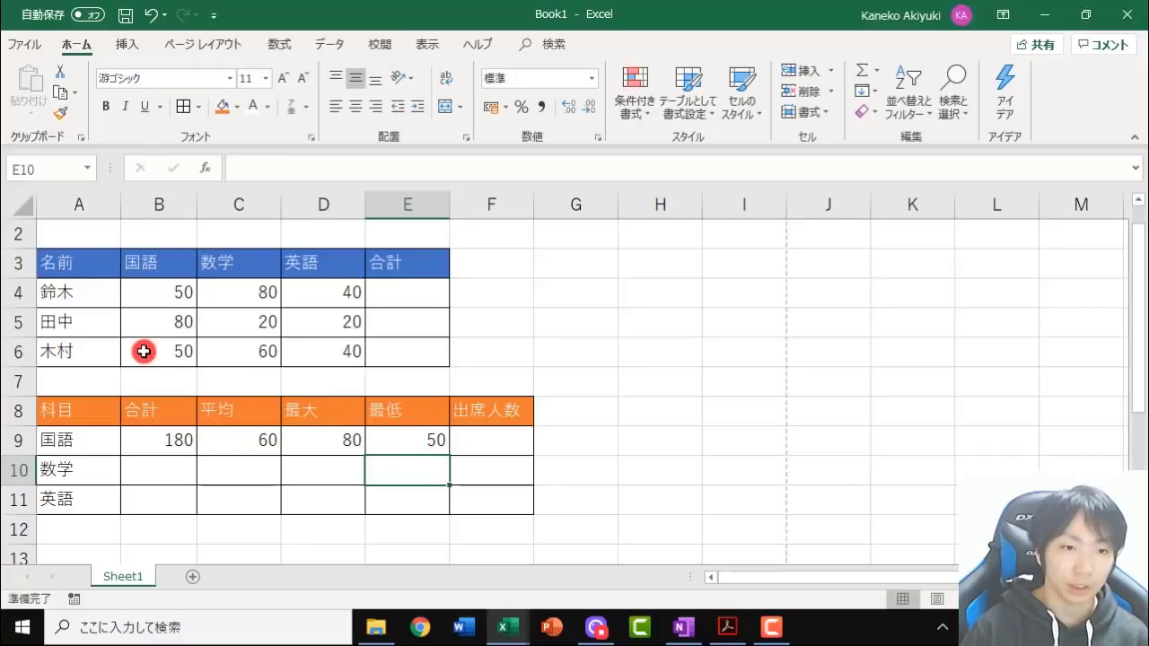
Change the B6 score to 20
click(162, 345)
text(2)
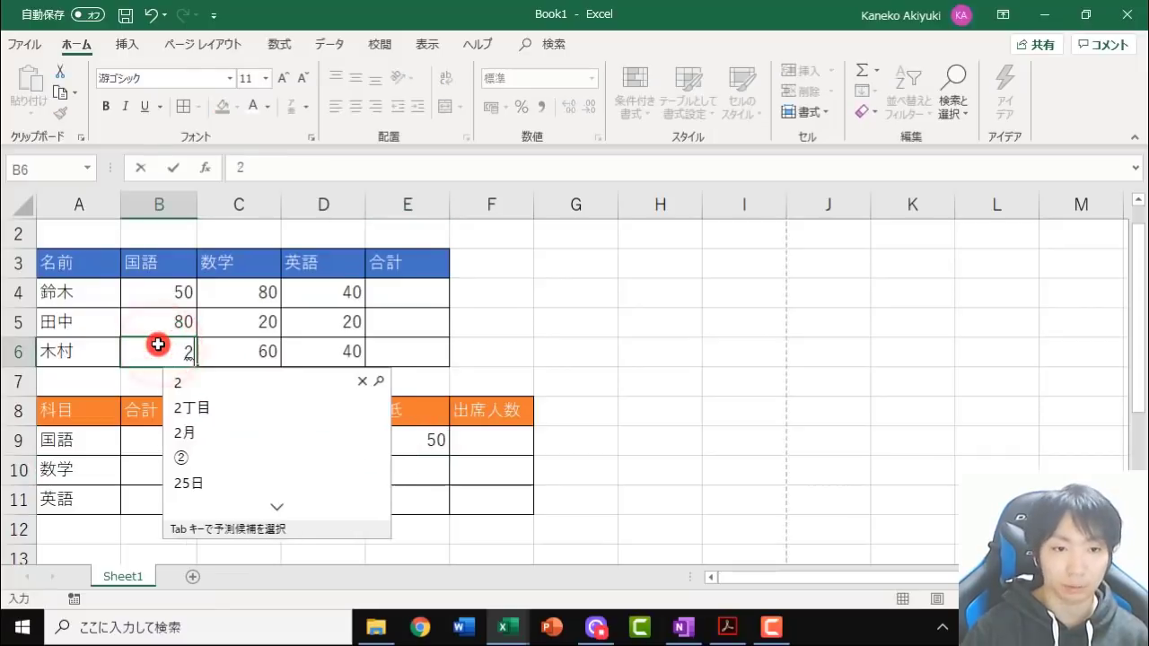
text(0)
key(Return)
key(Return)
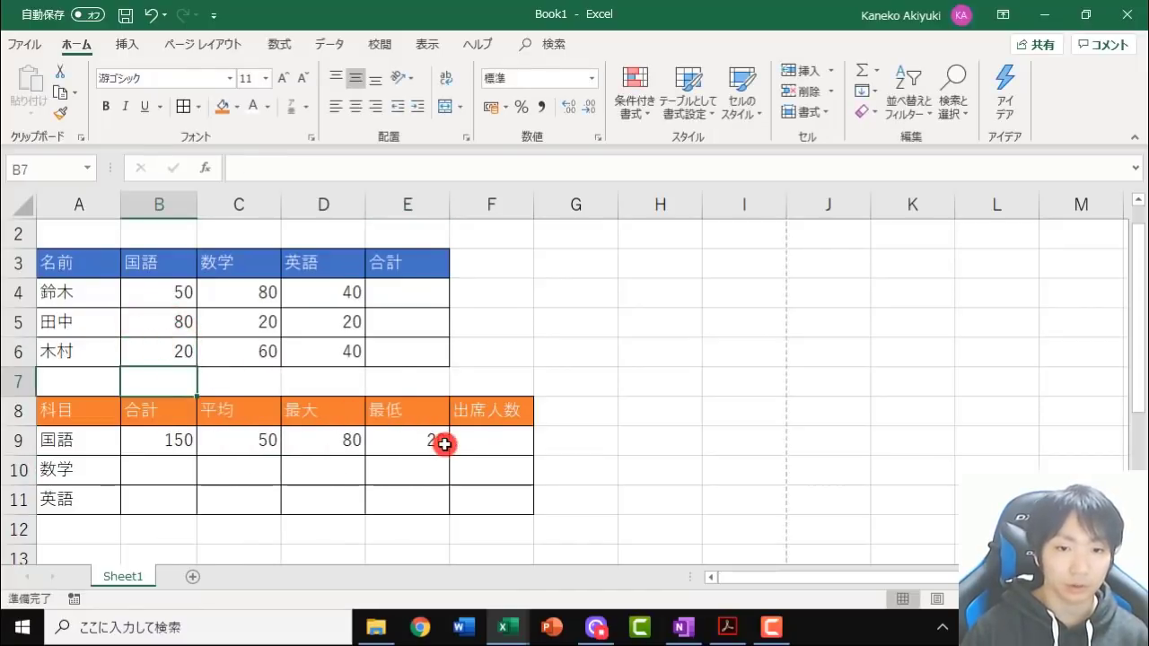
click(498, 434)
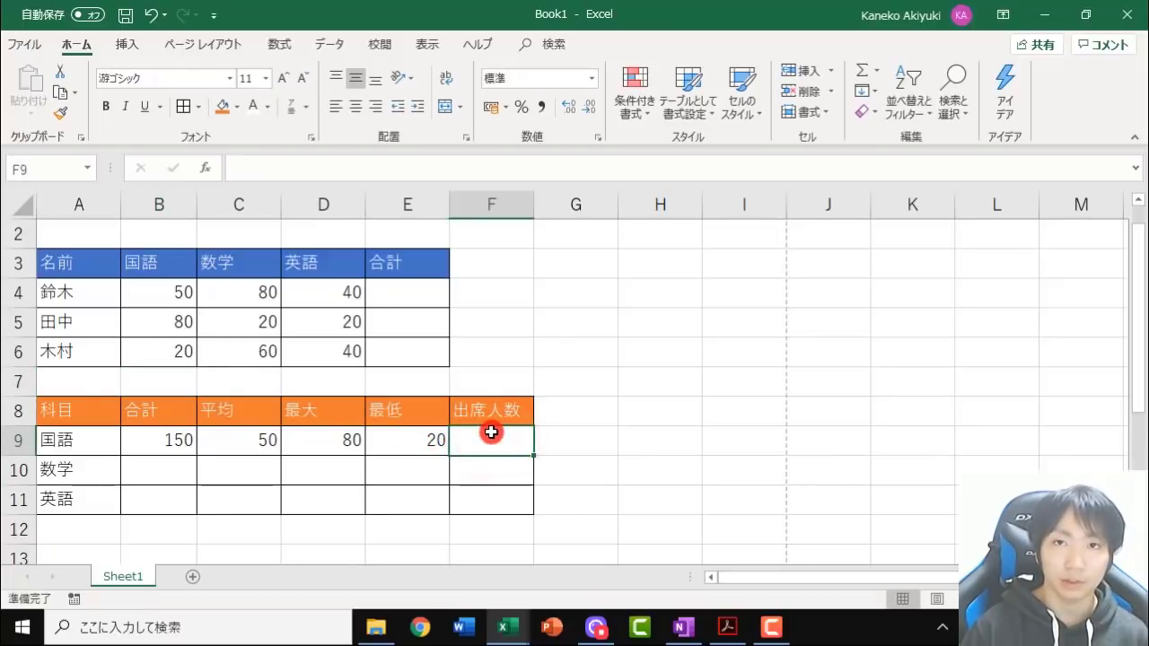
Put a COUNT of the 国語 scores B4:B6 in F9, then select 田中's 国語 score in B5
click(876, 70)
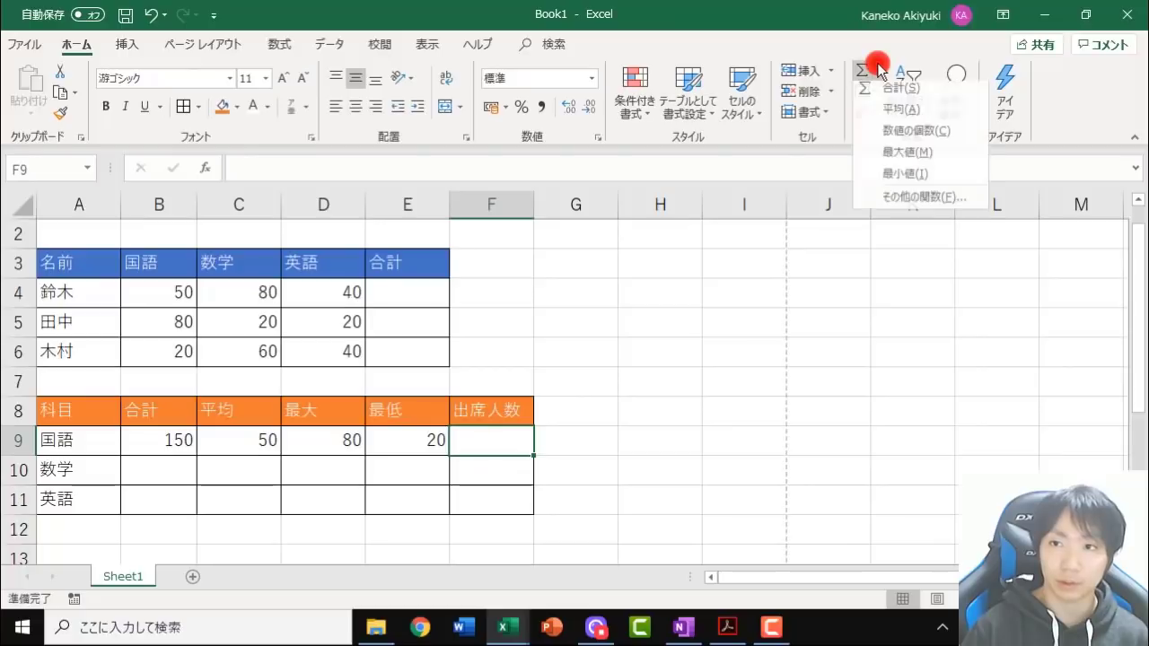
click(898, 142)
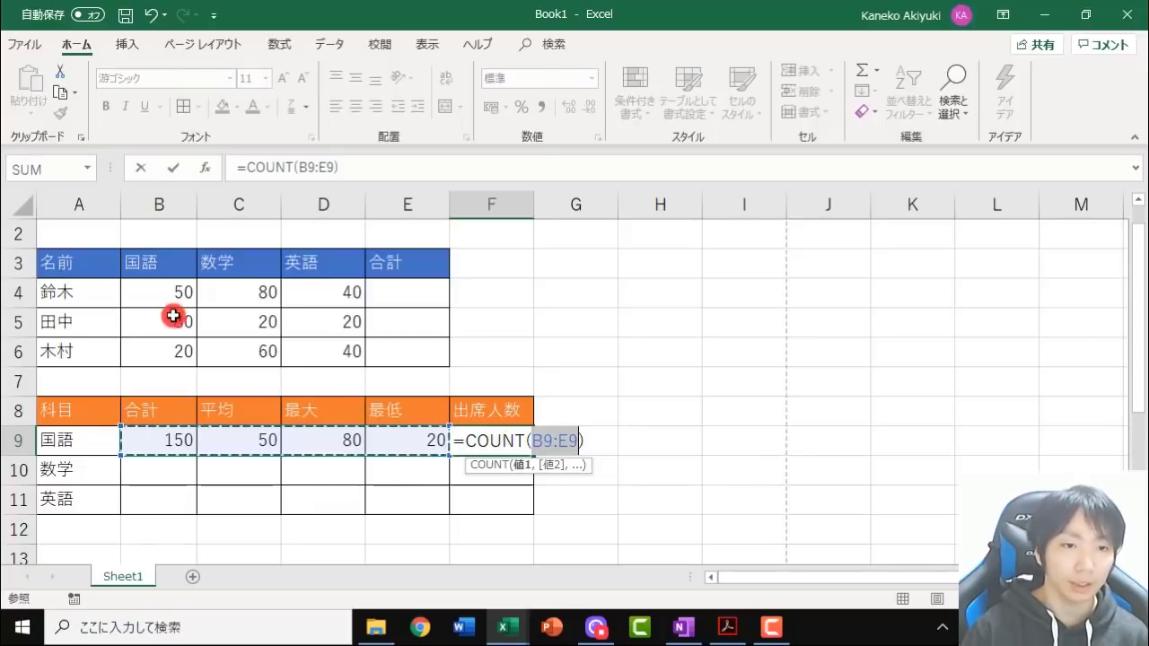
drag(164, 292, 171, 345)
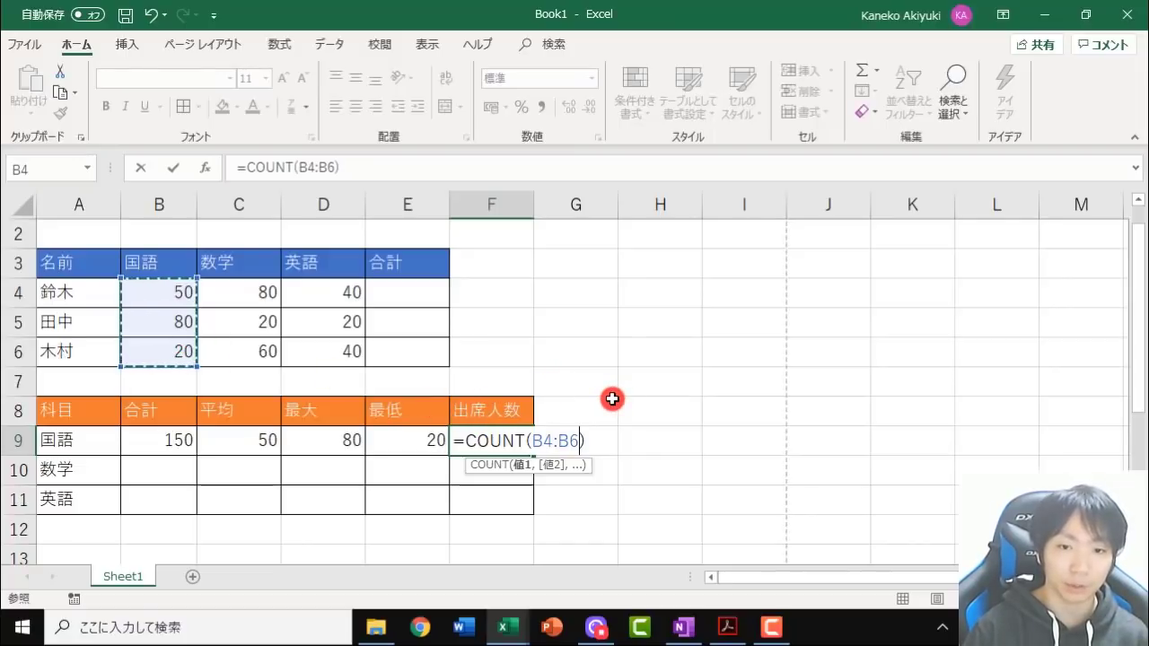
key(Return)
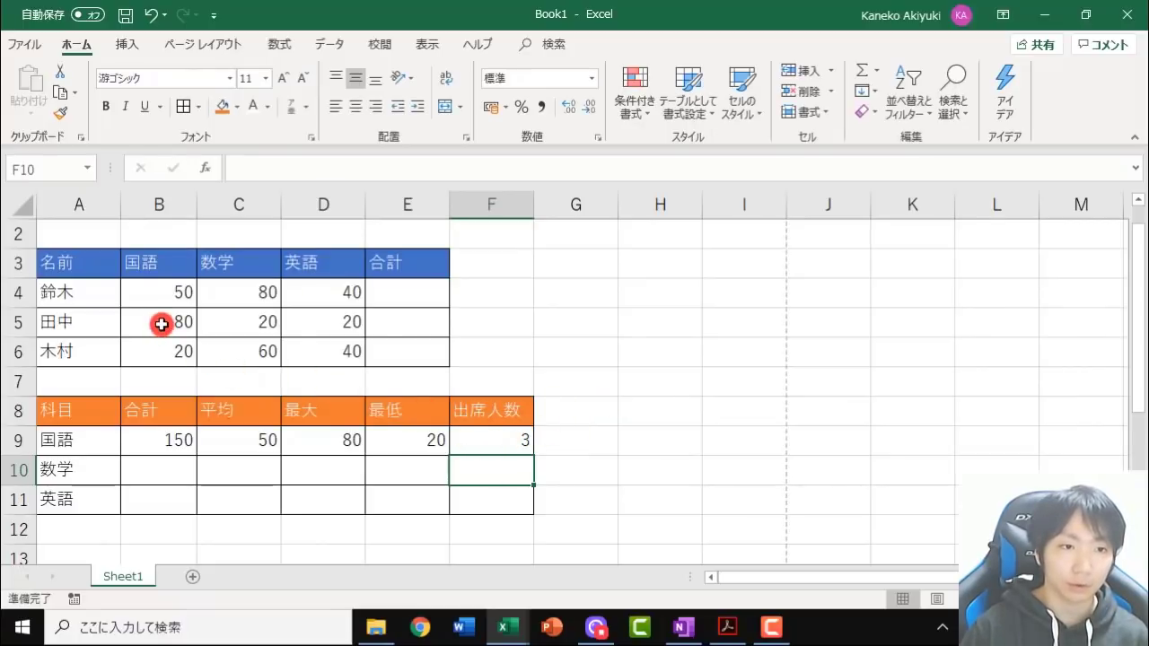
click(162, 324)
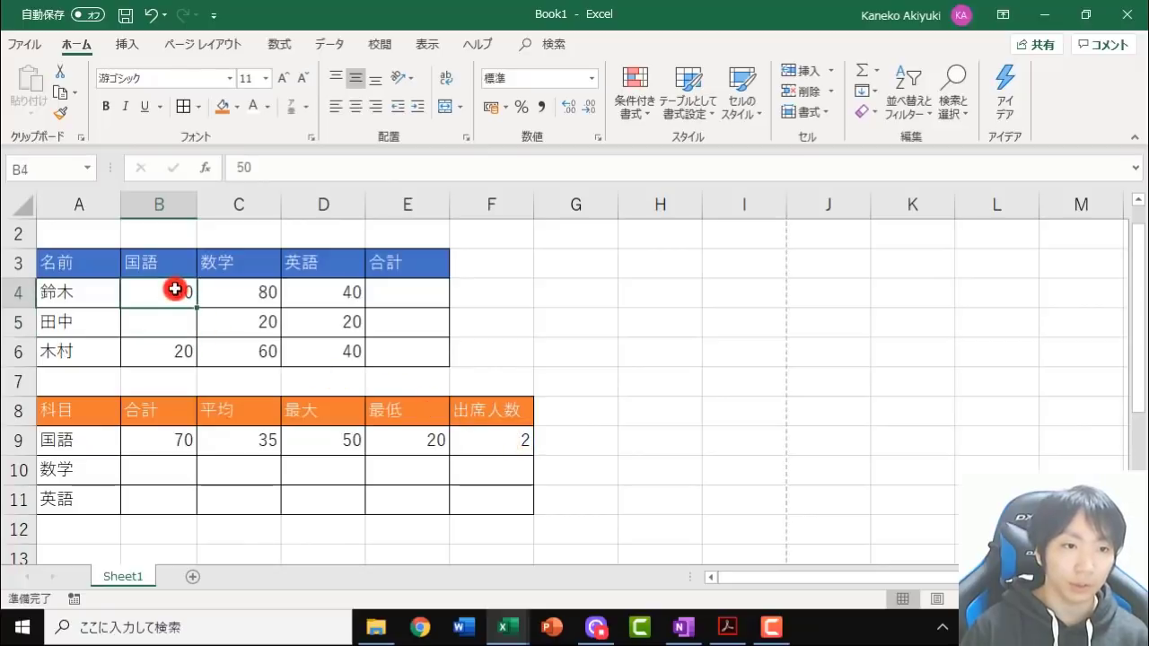
drag(182, 293, 171, 343)
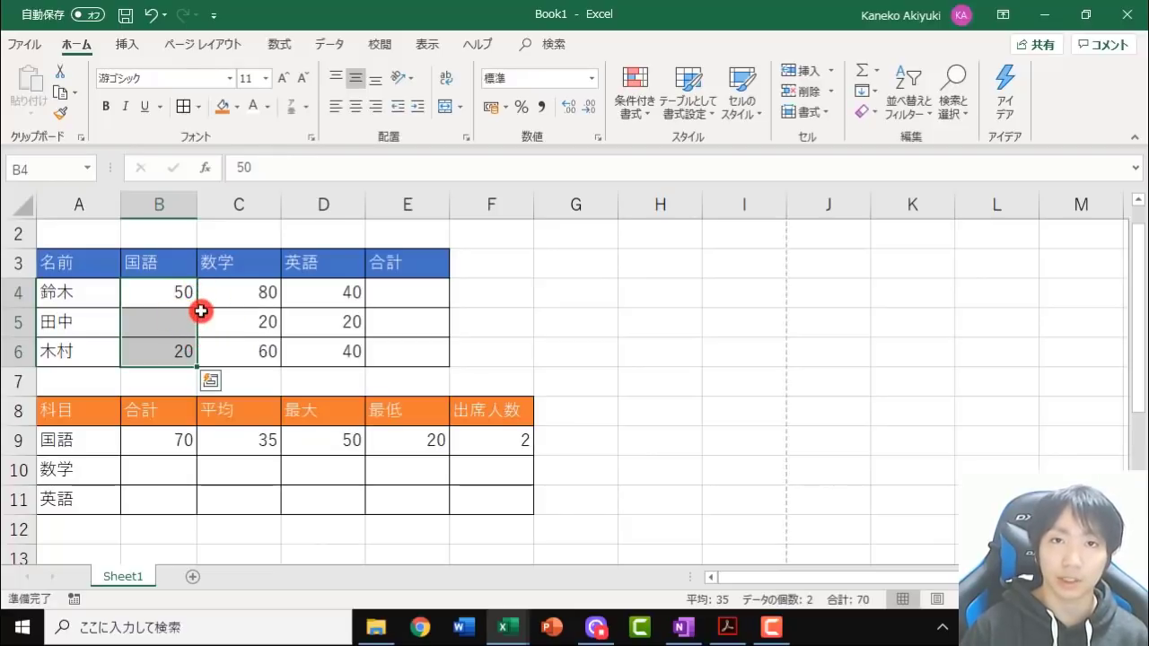
click(489, 439)
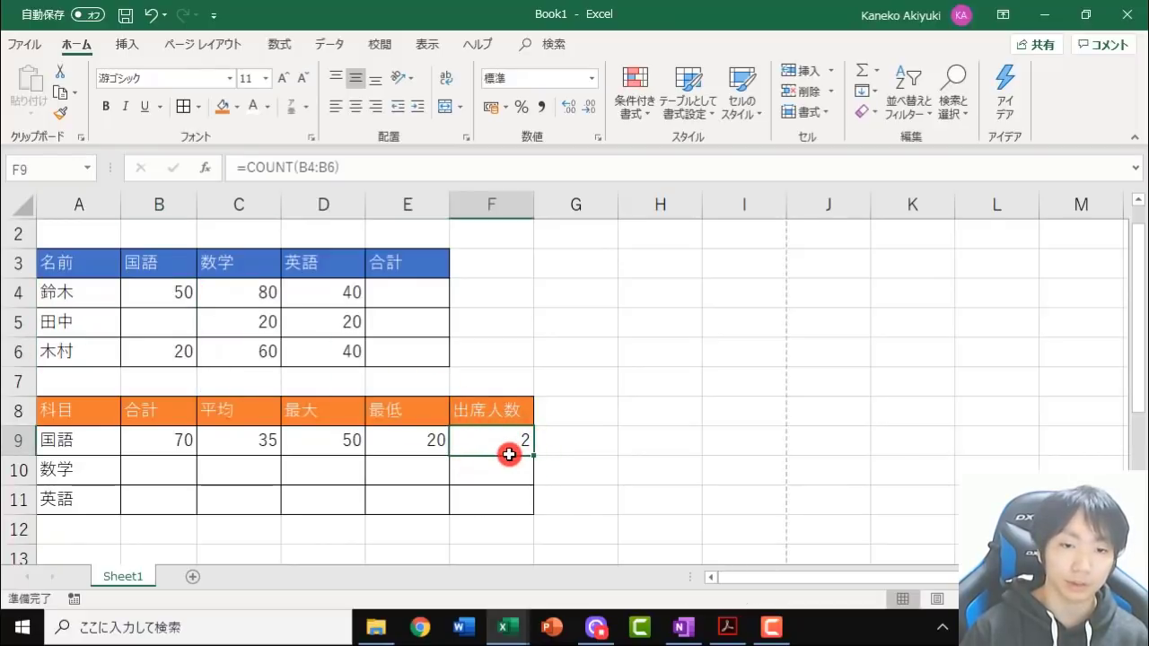
click(146, 470)
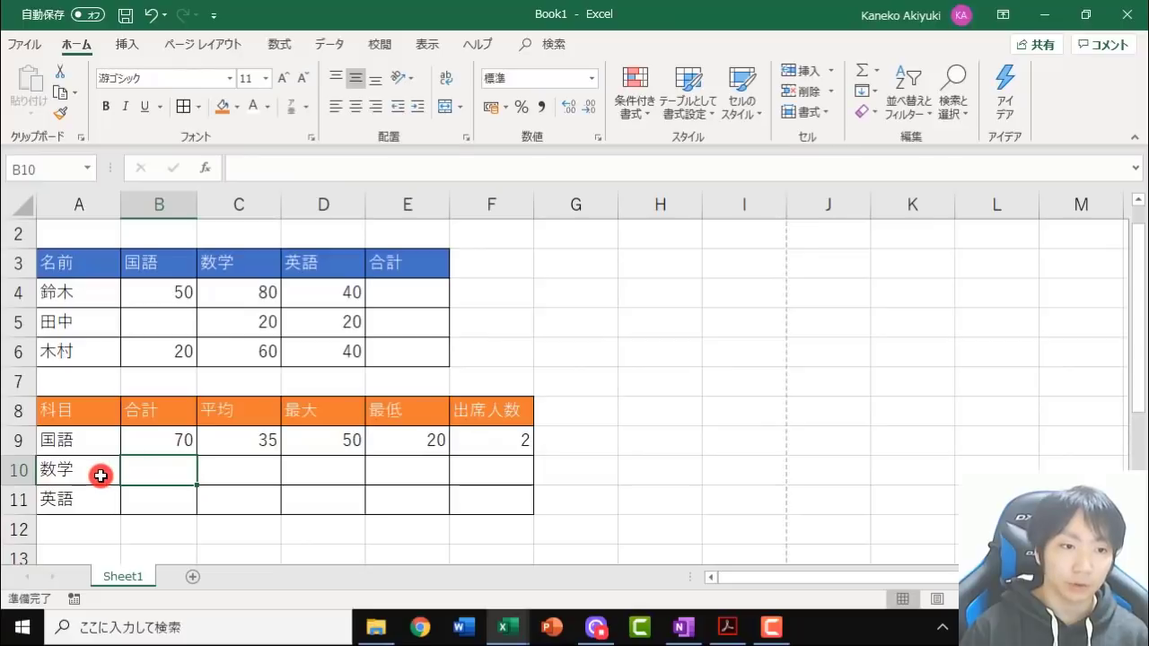
click(101, 476)
click(106, 499)
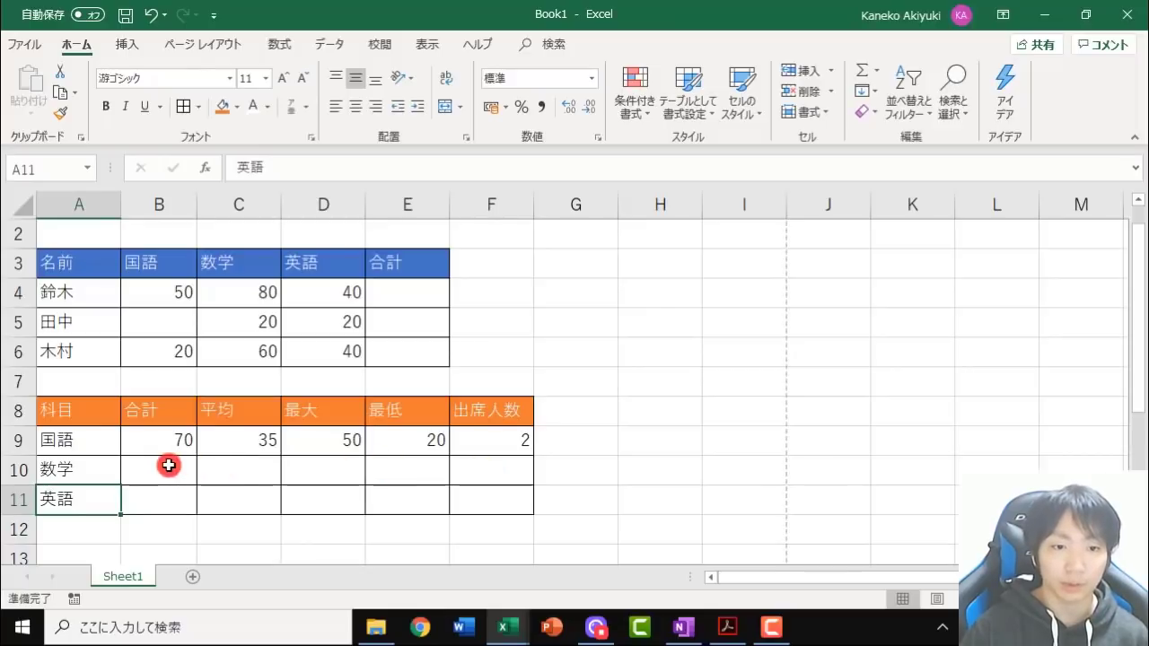
drag(166, 467, 488, 503)
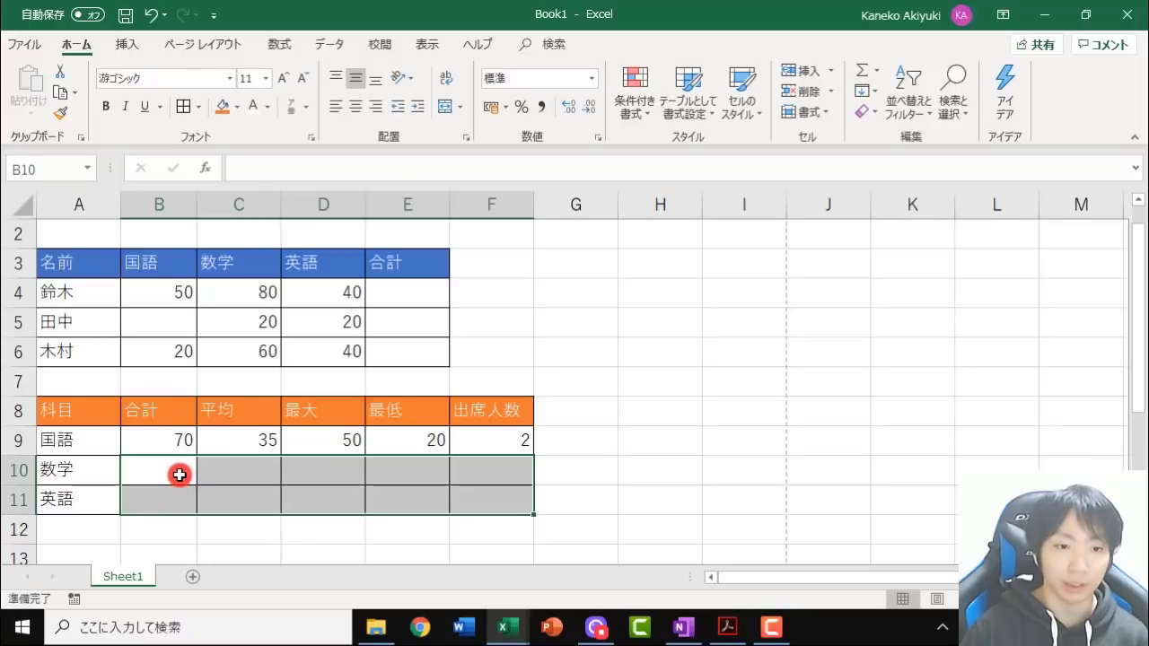
click(167, 478)
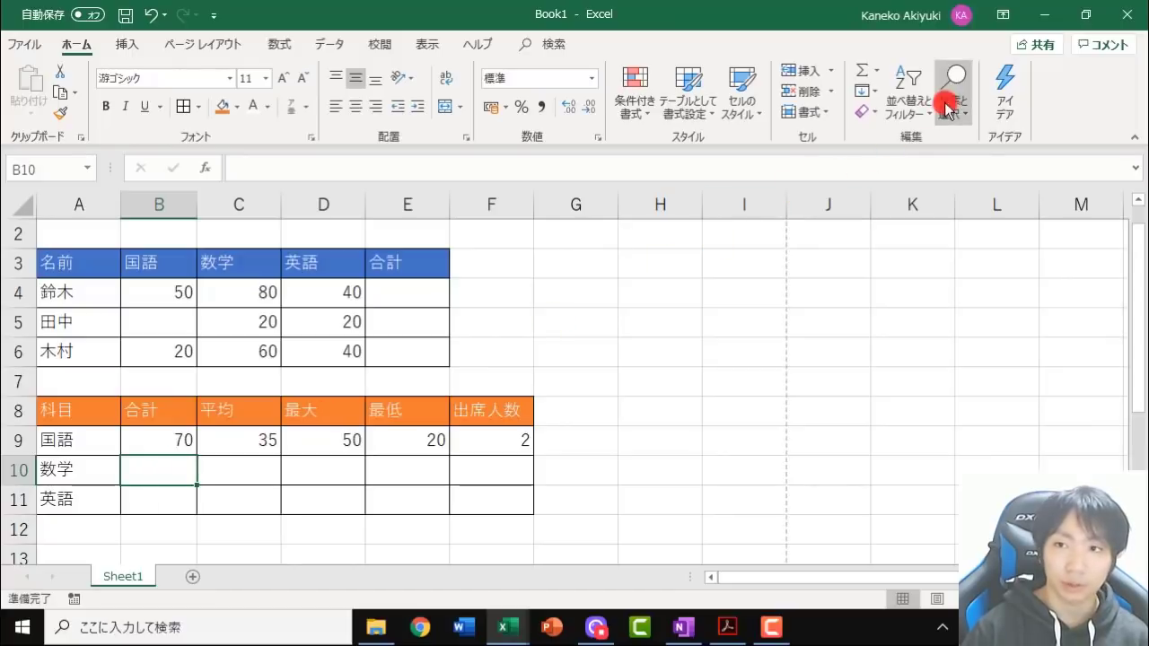
Total the 数学 scores C4:C6 in B10, giving 160
click(873, 70)
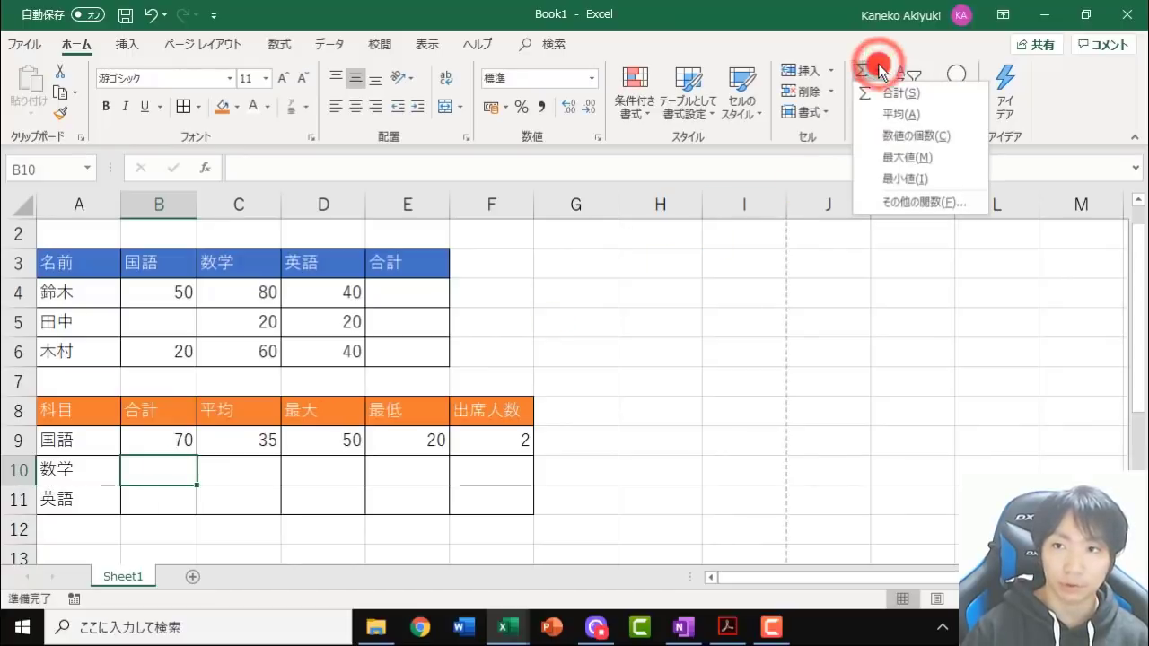
click(888, 94)
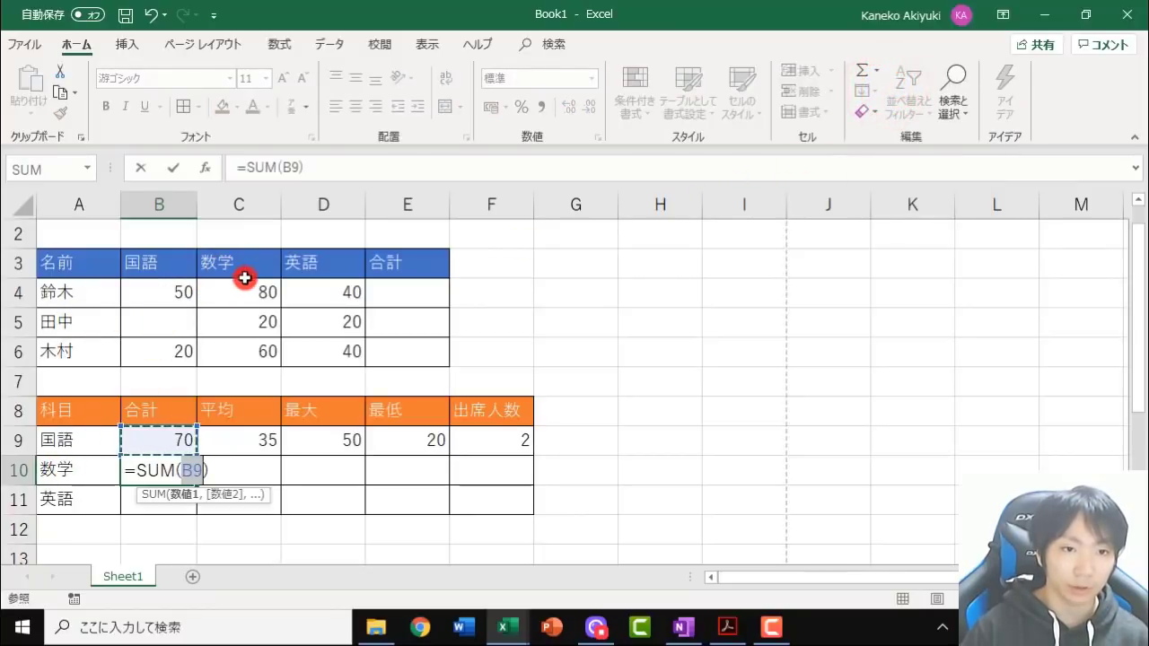
drag(237, 289, 276, 378)
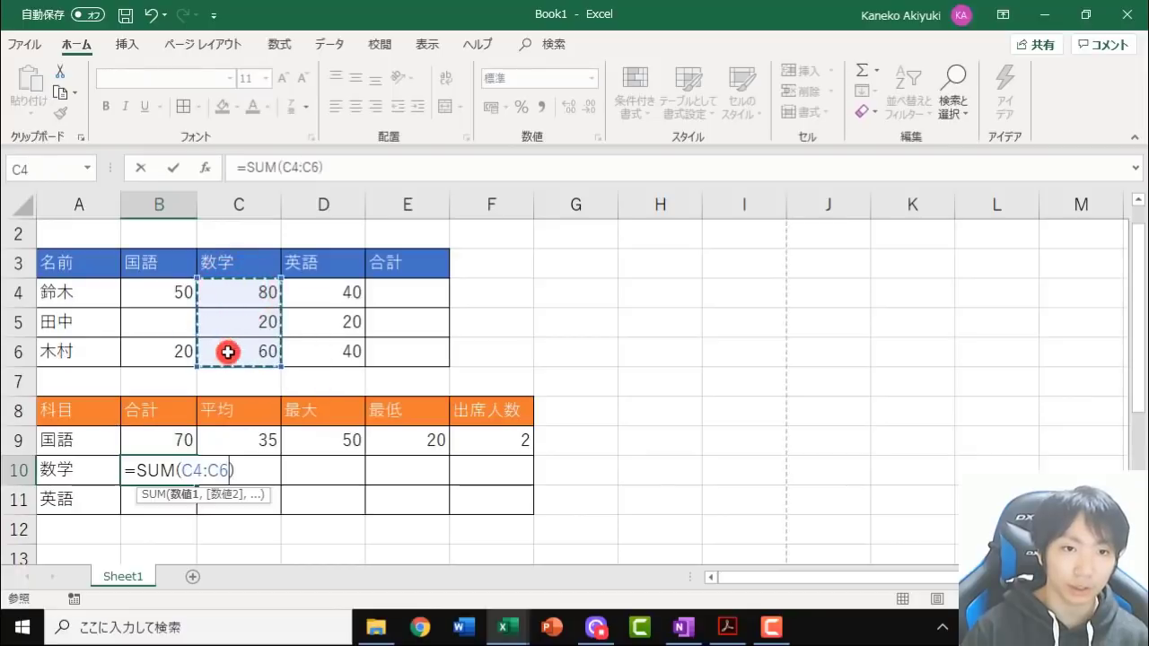
key(Return)
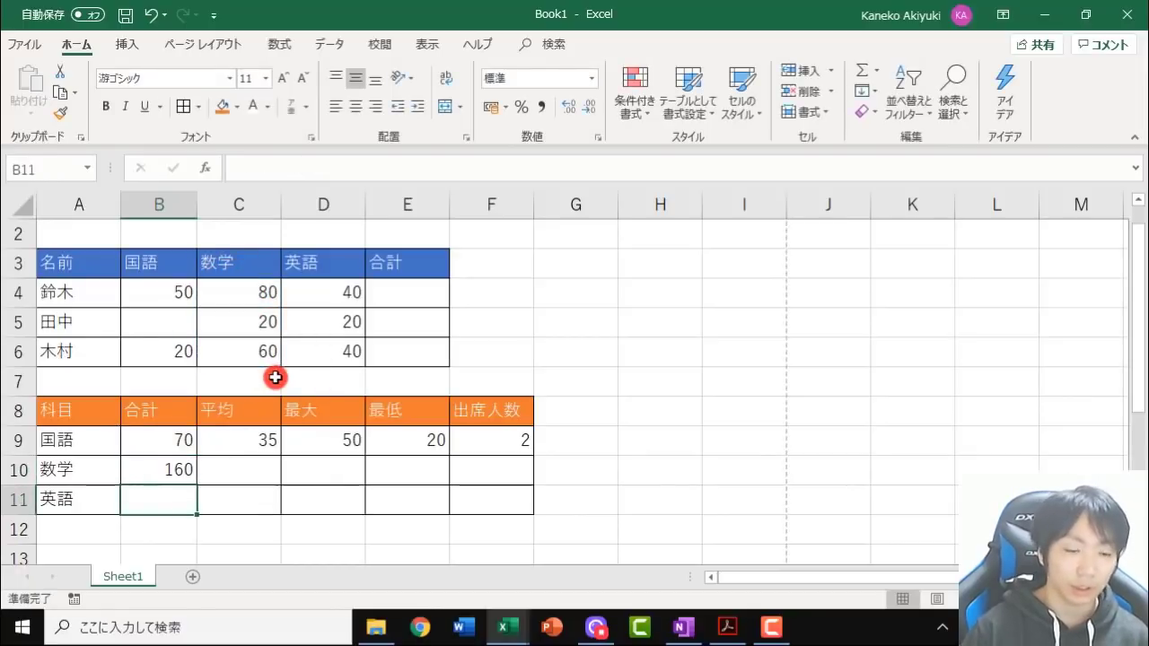
drag(250, 291, 250, 350)
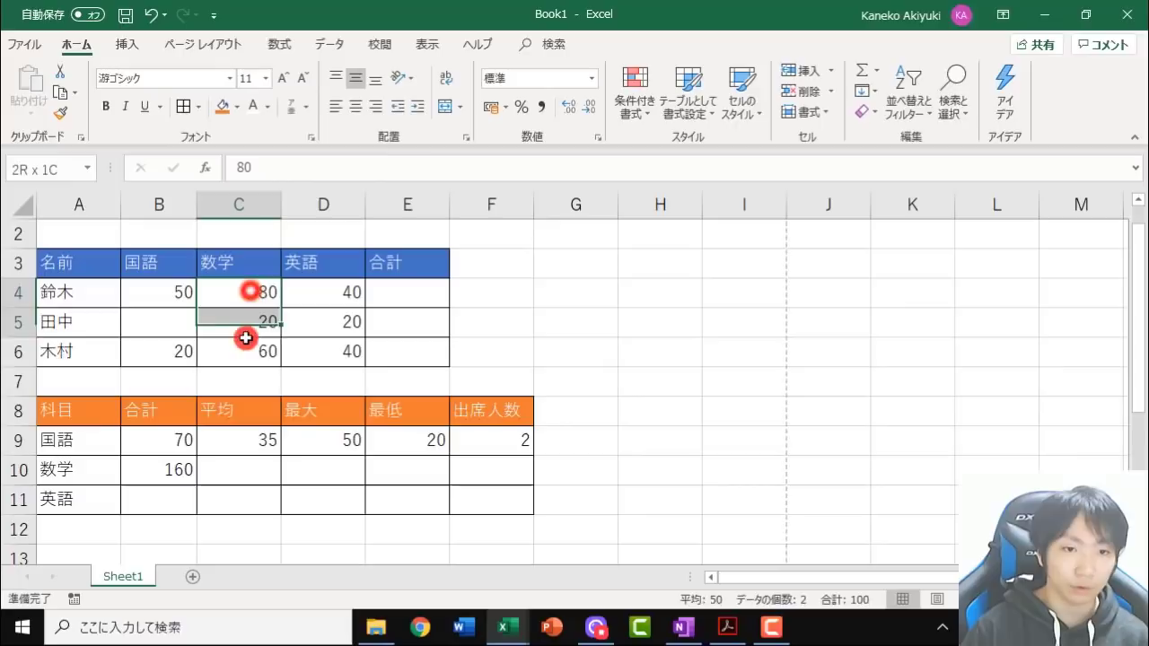
click(174, 460)
Average the 数学 scores C4:C6 in C10, giving 53.3333
click(241, 467)
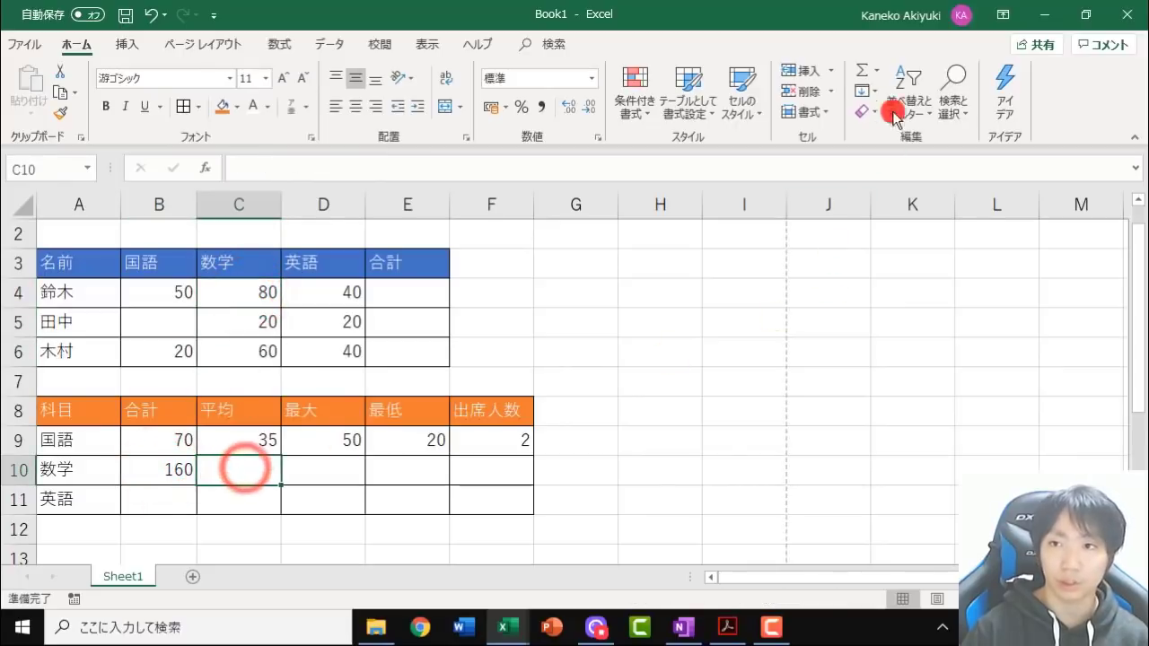
click(877, 71)
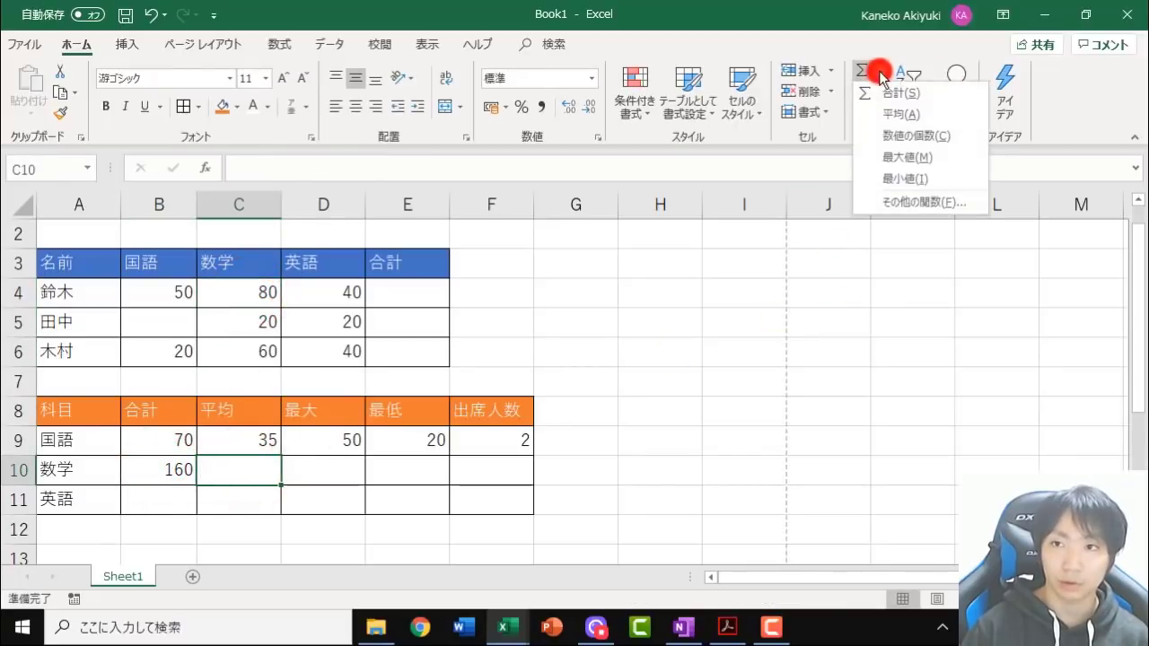
click(890, 116)
mouse_move(235, 286)
mouse_down()
mouse_move(229, 354)
mouse_move(243, 354)
mouse_up()
key(Return)
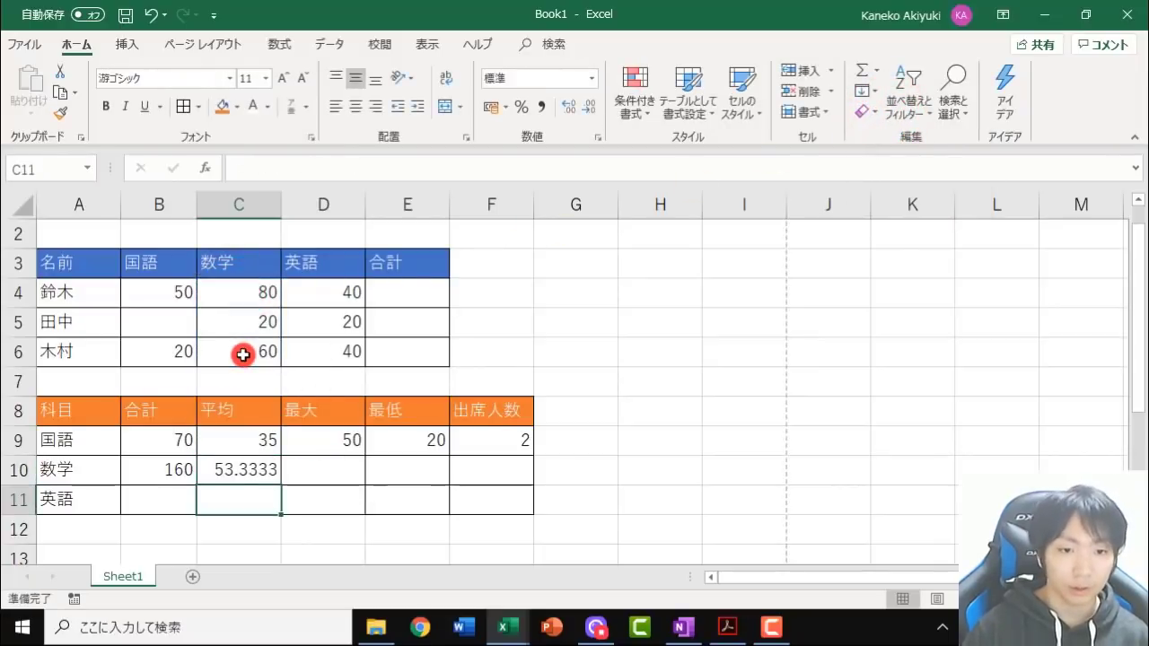
click(324, 471)
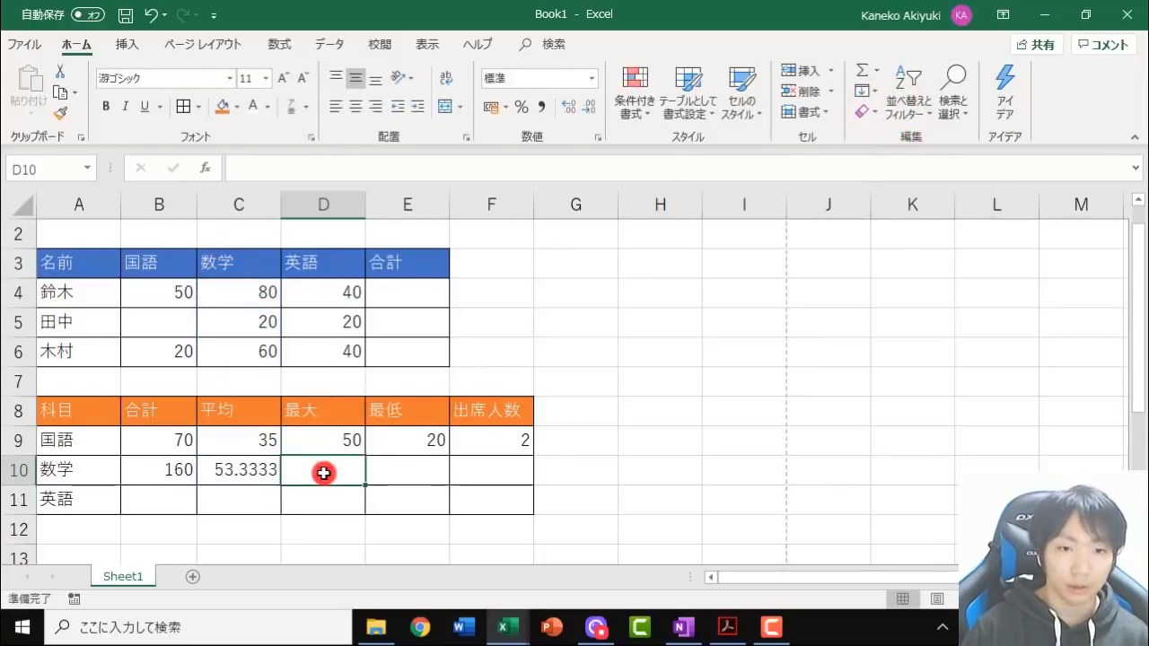
Add the 数学 maximum (80) in D10 and minimum (20) in E10 over C4:C6
click(875, 70)
click(887, 159)
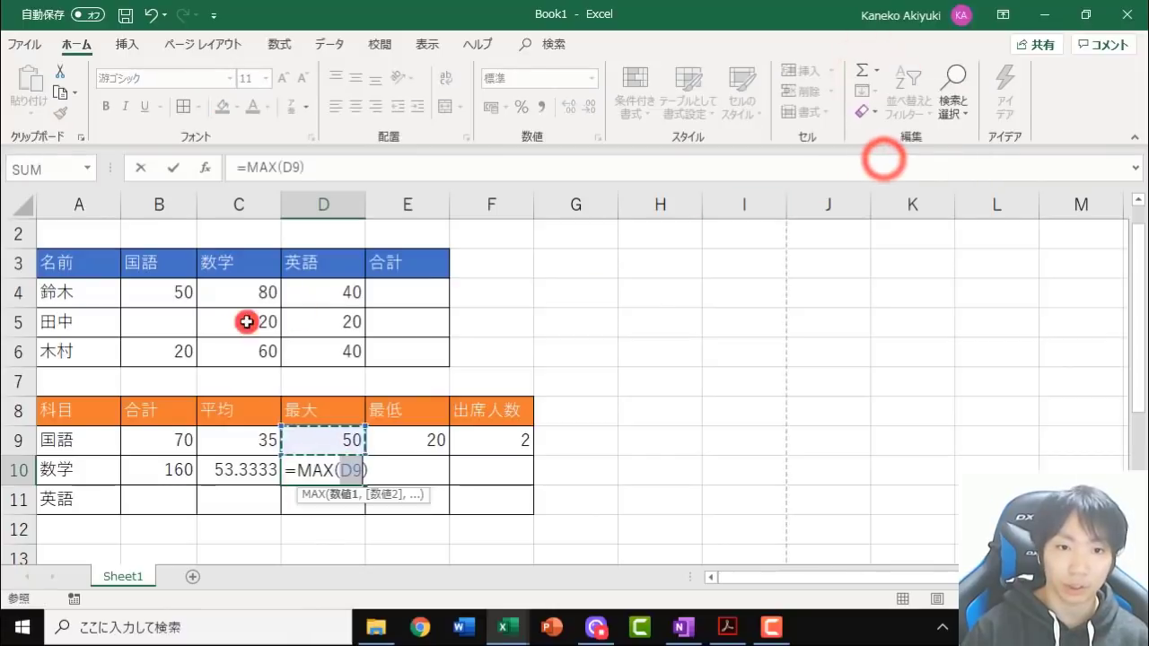
drag(248, 290, 236, 355)
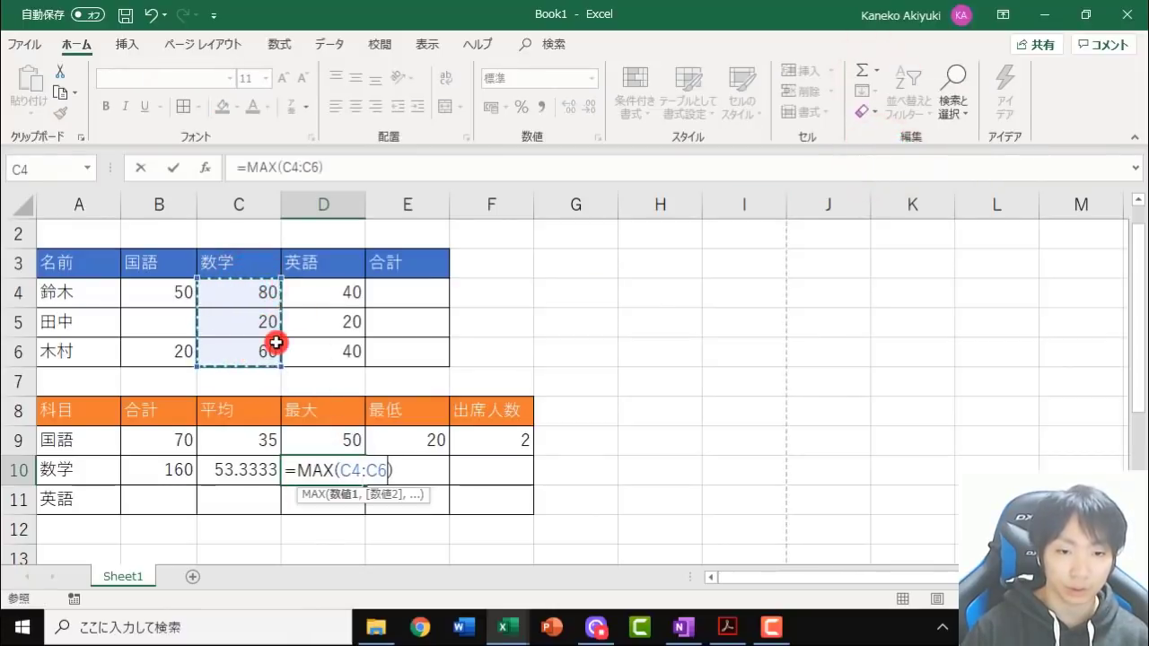
key(Return)
click(416, 459)
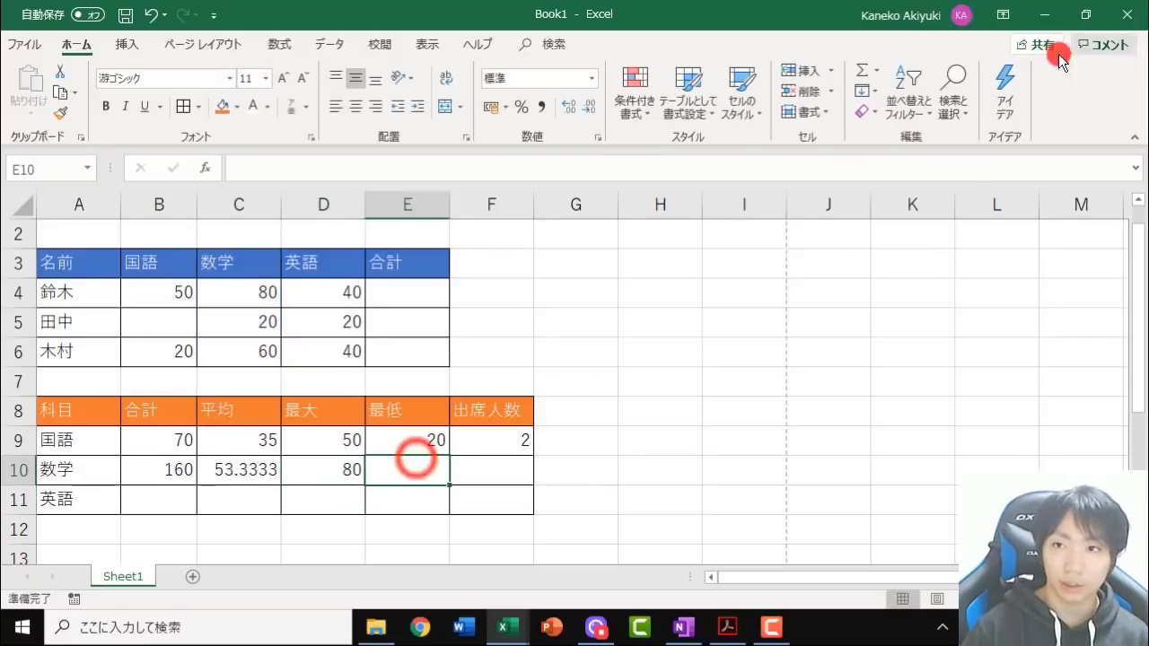
click(875, 70)
click(893, 179)
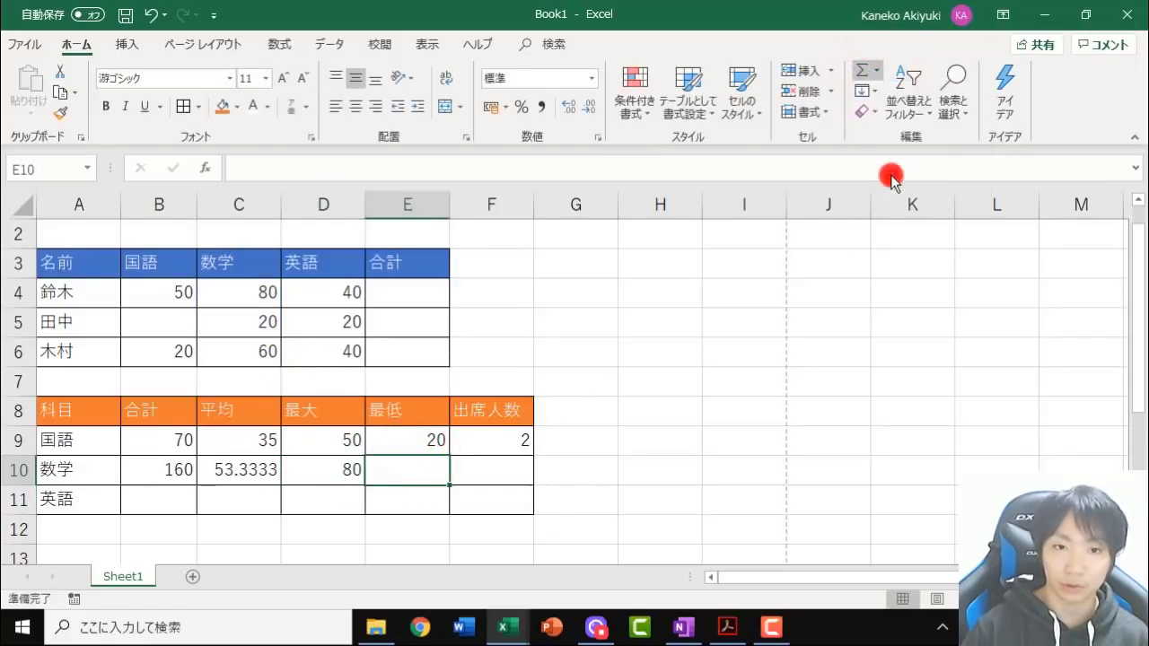
drag(244, 294, 226, 354)
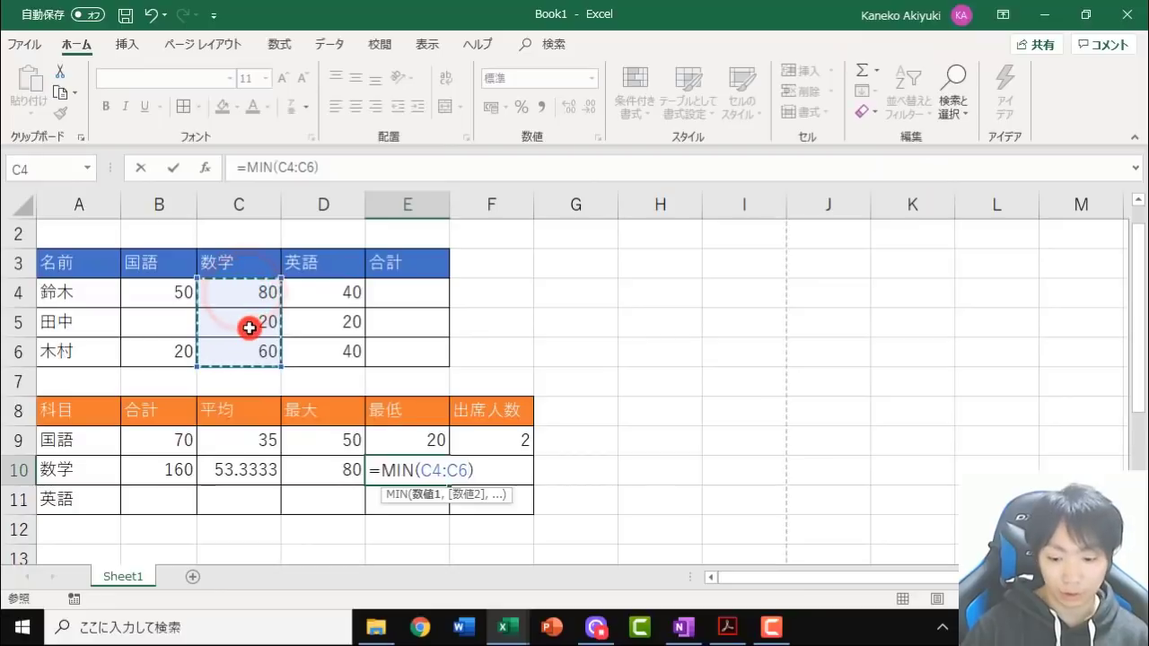
key(Return)
Count the 数学 scores C4:C6 in F10, giving 3
click(505, 476)
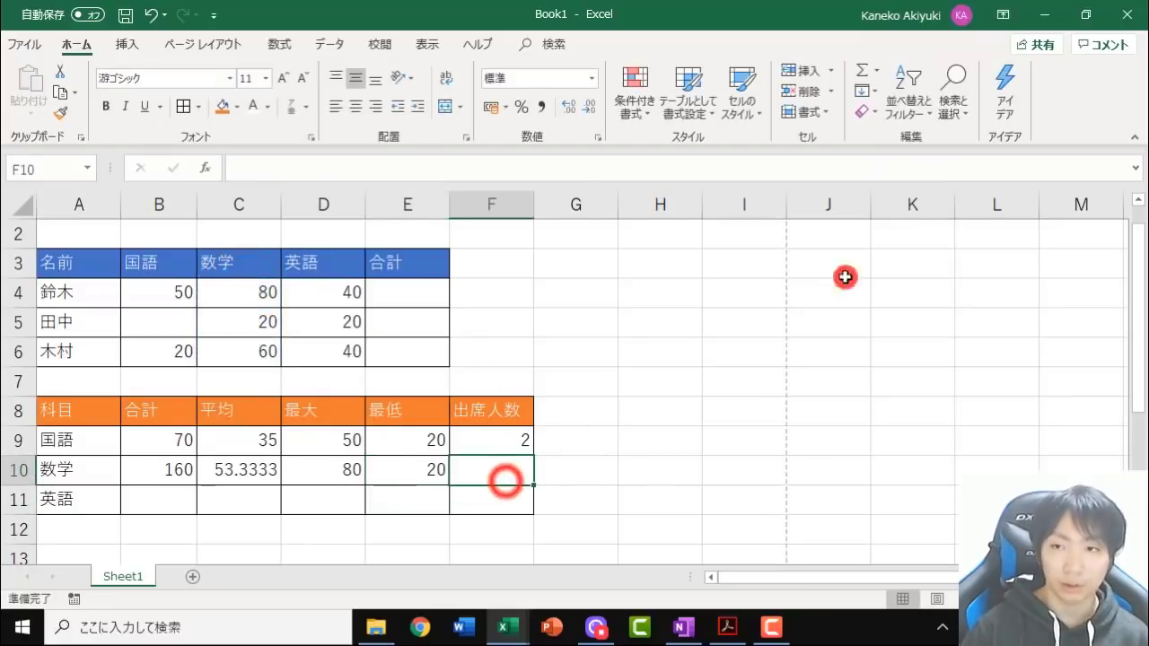
click(877, 71)
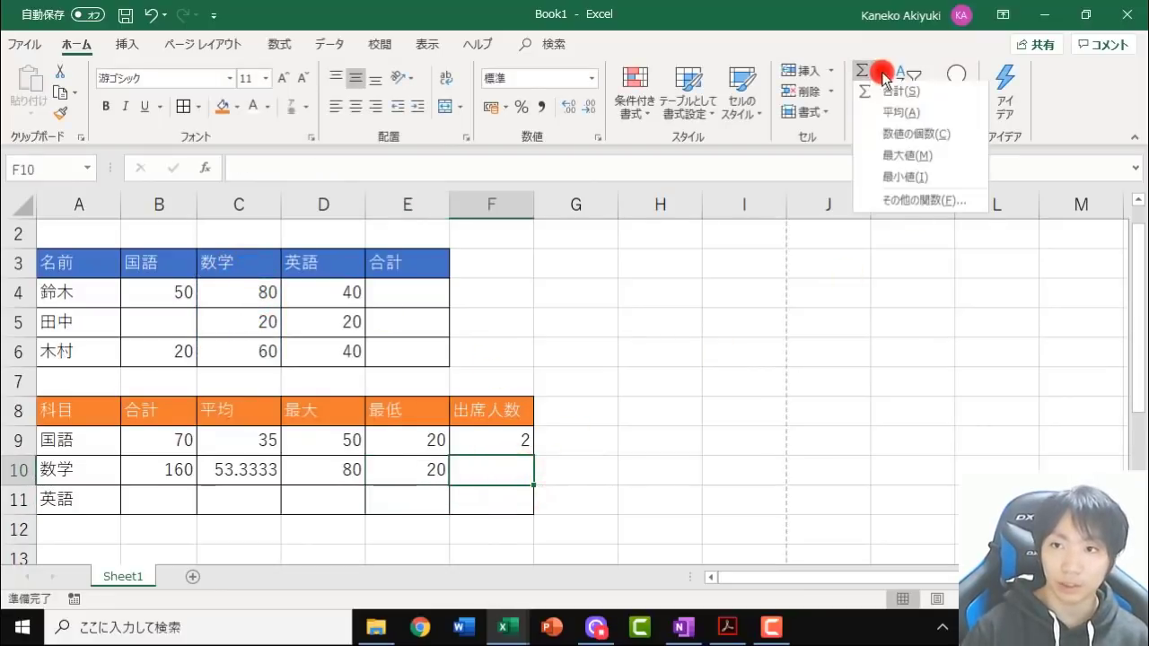
click(893, 143)
drag(224, 290, 213, 362)
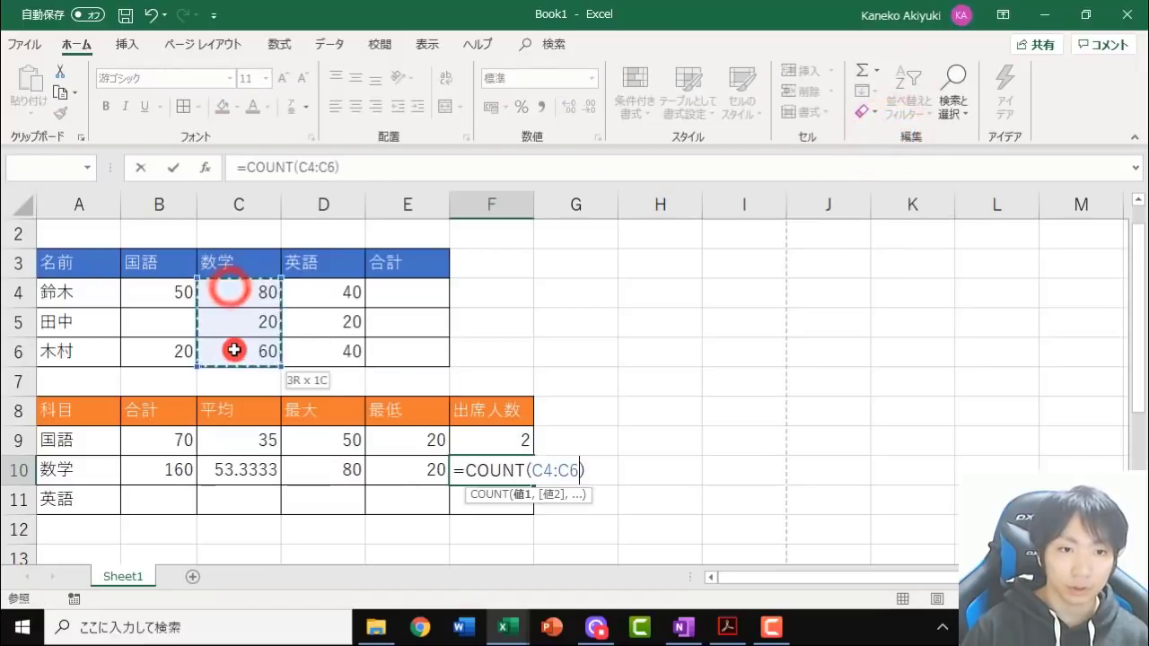
key(Return)
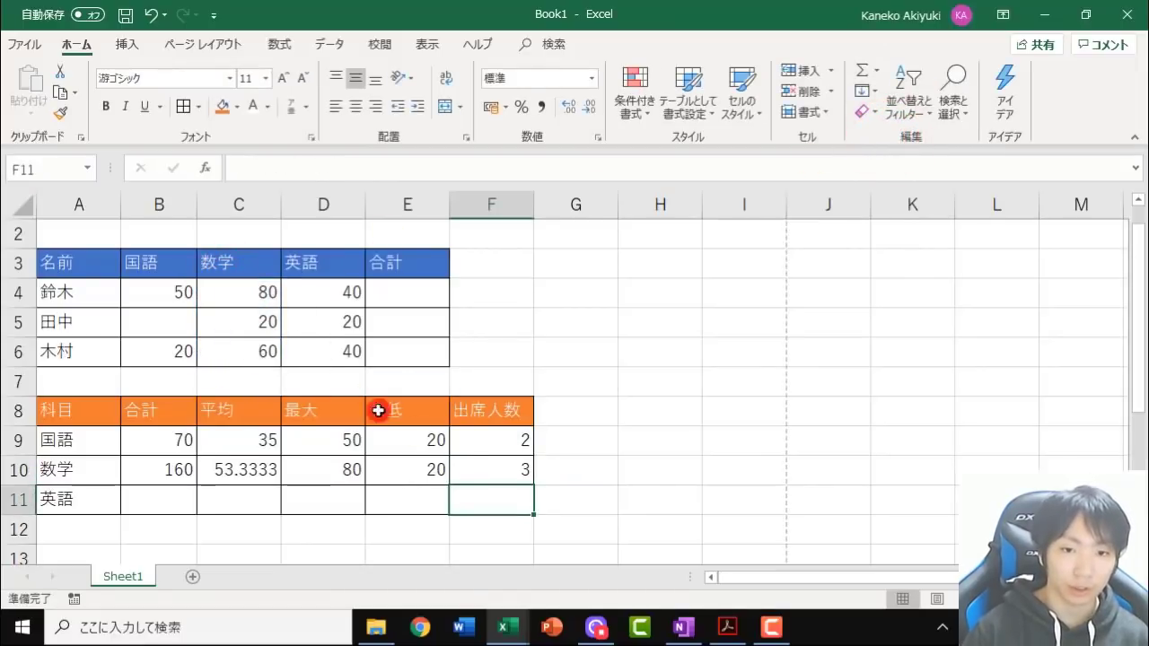
key(Up)
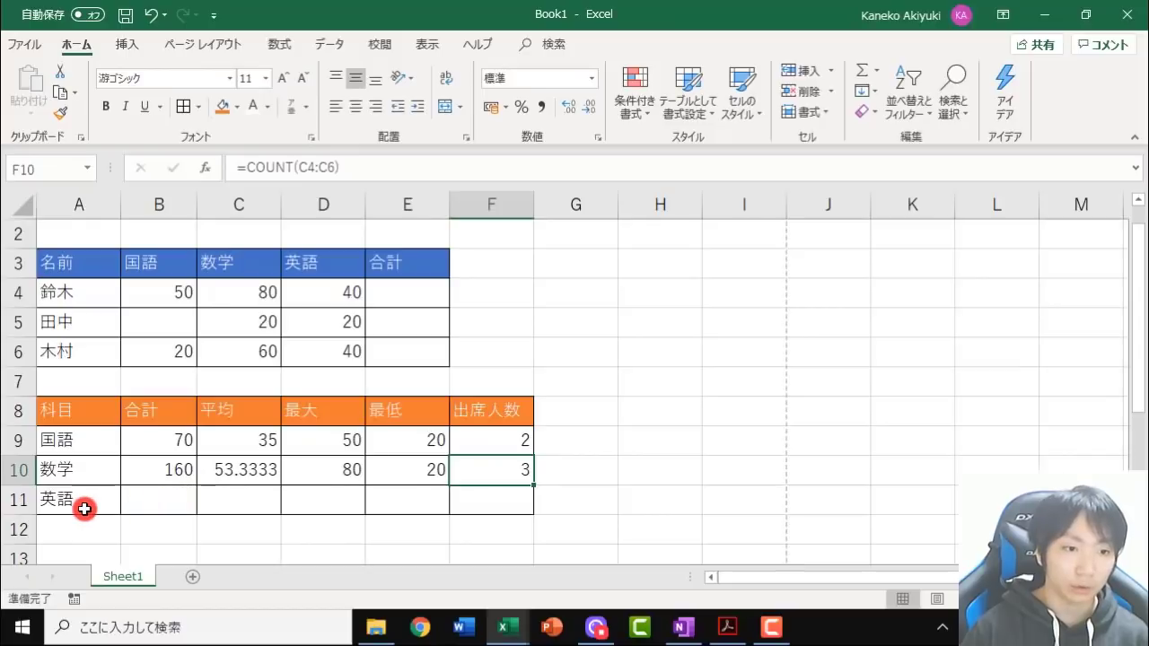
click(147, 497)
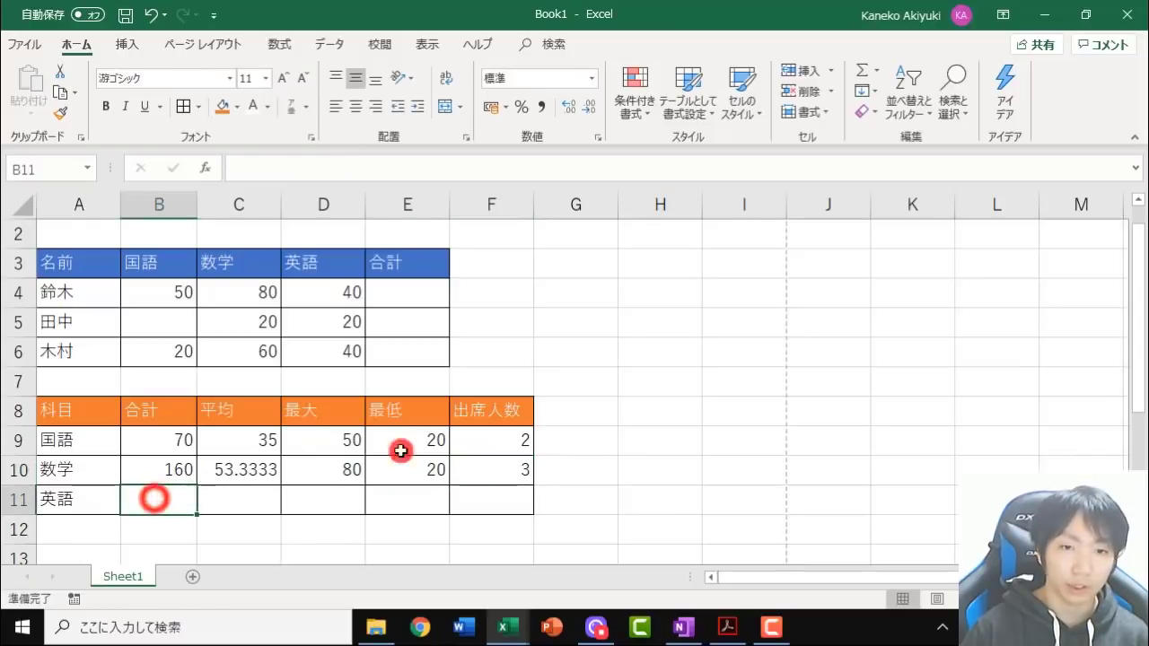
Add the 英語 total (100) in B11 and average (33.3333) in C11 over D4:D6
click(881, 70)
click(895, 93)
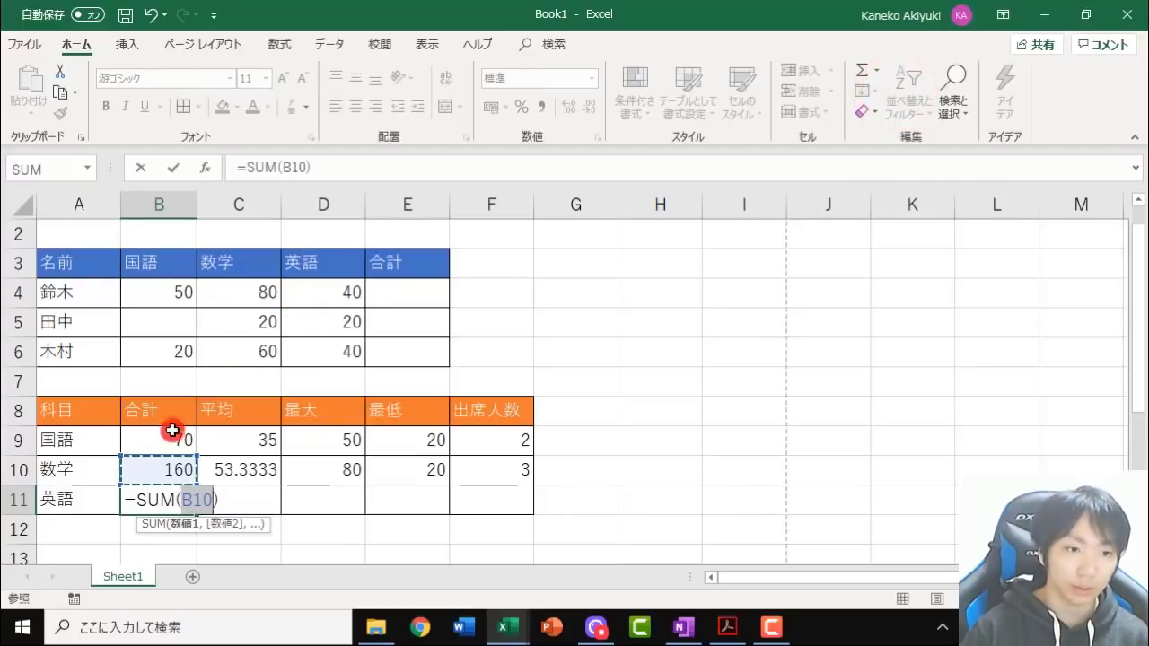
drag(300, 290, 367, 357)
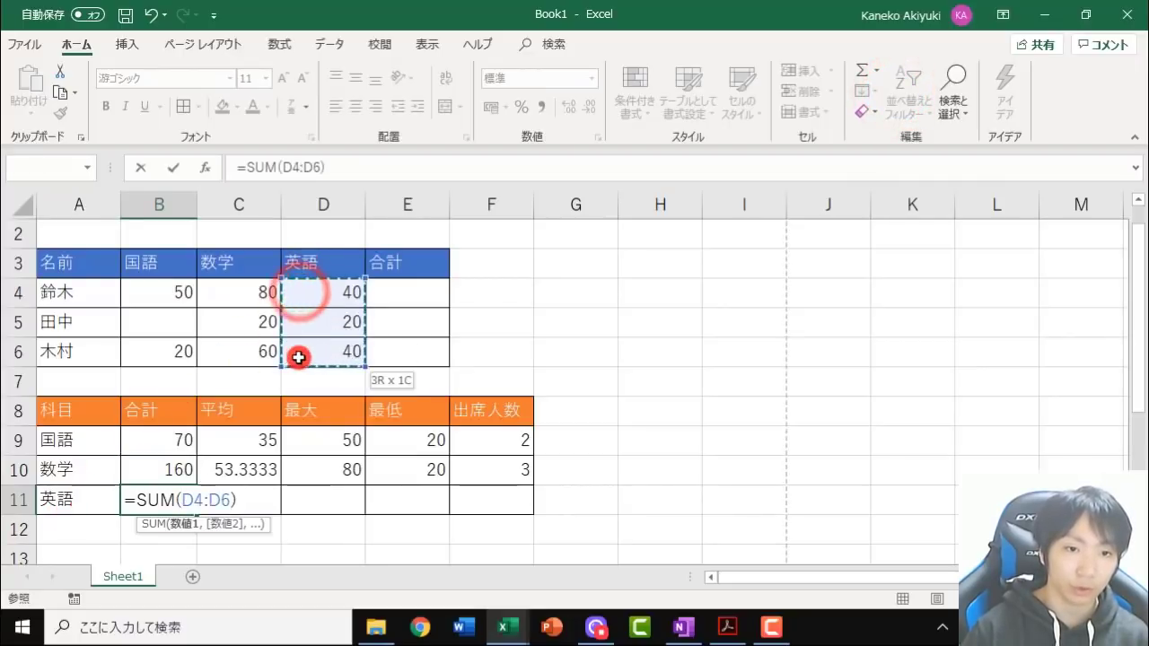
key(Return)
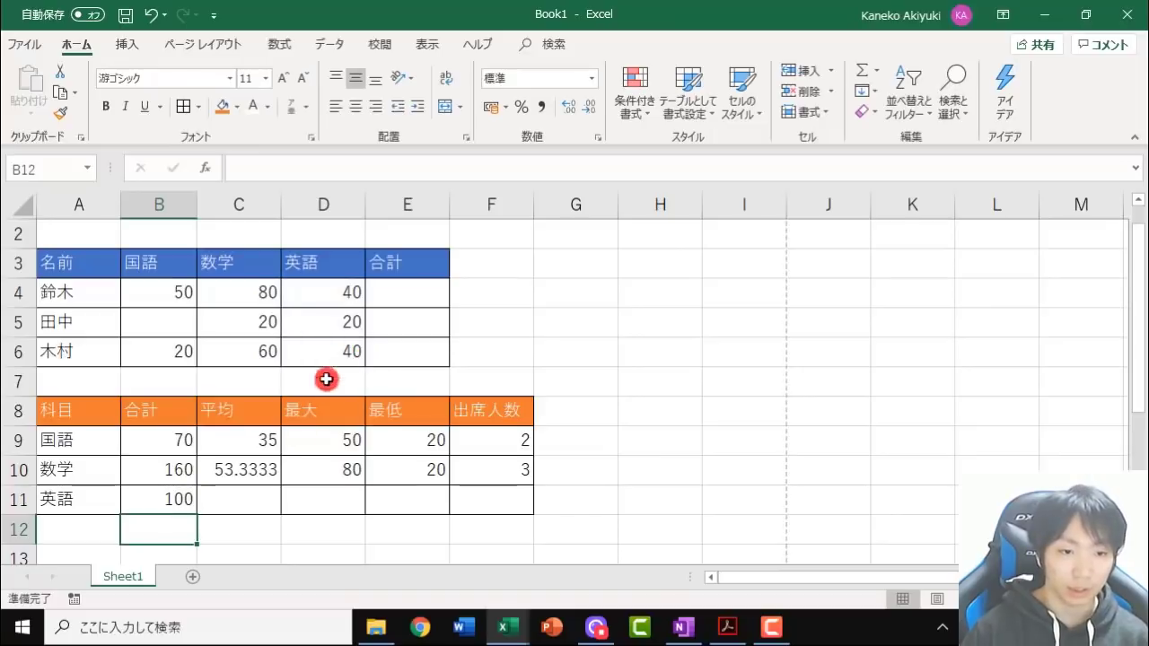
click(239, 500)
click(876, 70)
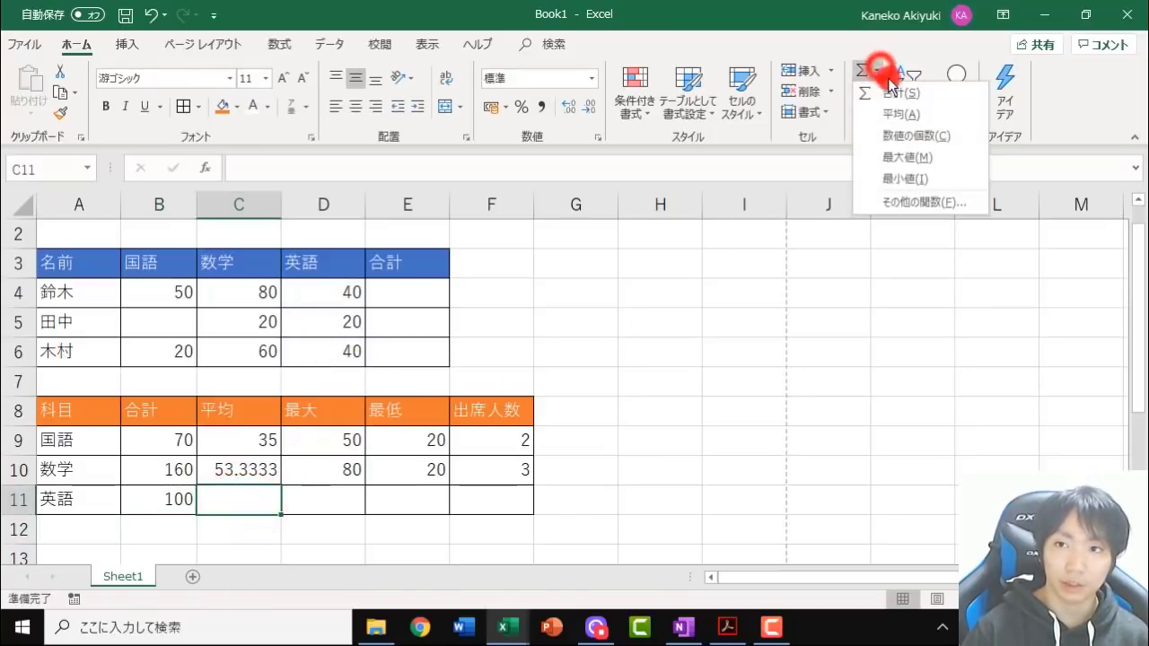
click(886, 114)
drag(318, 296, 316, 356)
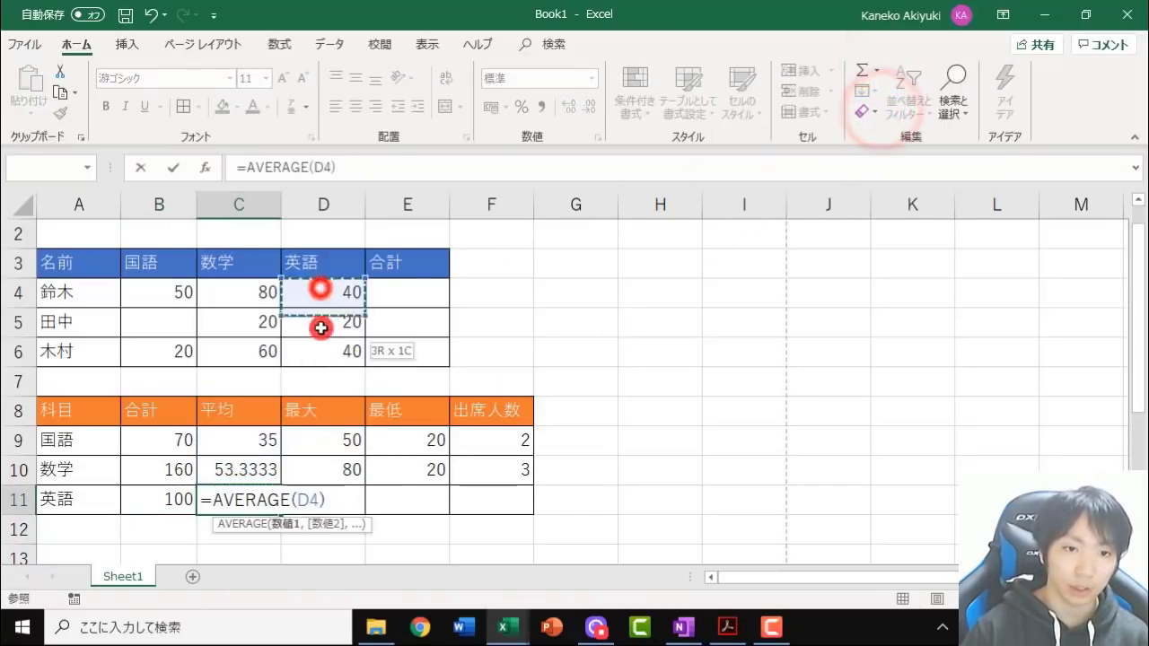
key(Return)
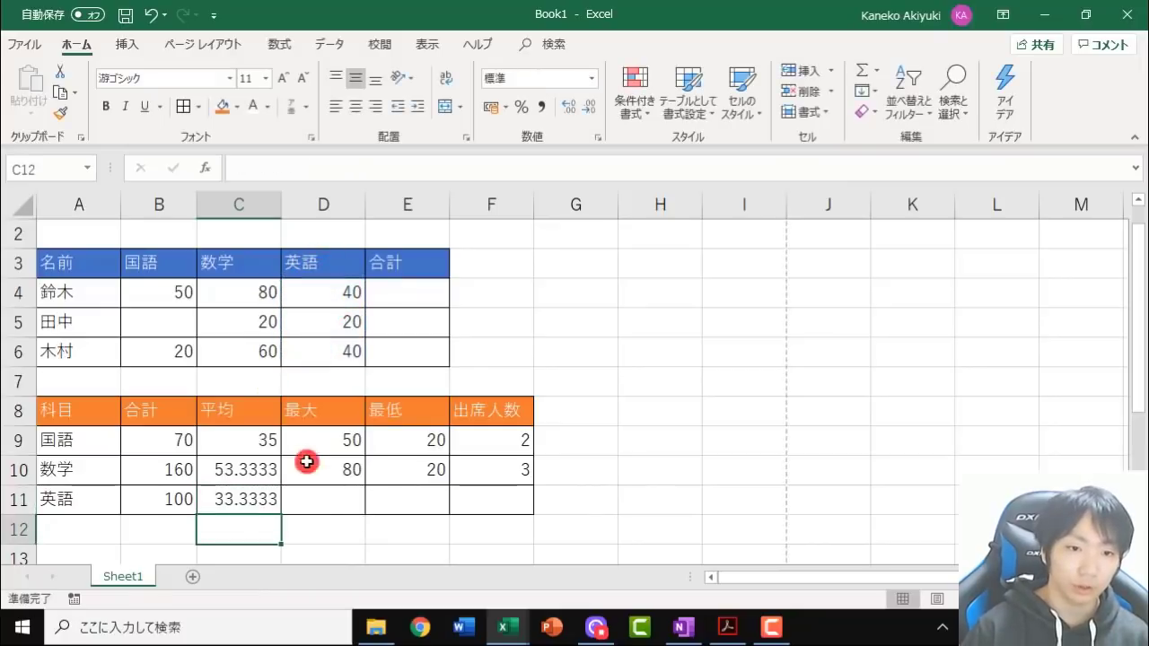
Add the 英語 maximum (40) in D11 and minimum (20) in E11 over D4:D6
click(314, 501)
click(877, 70)
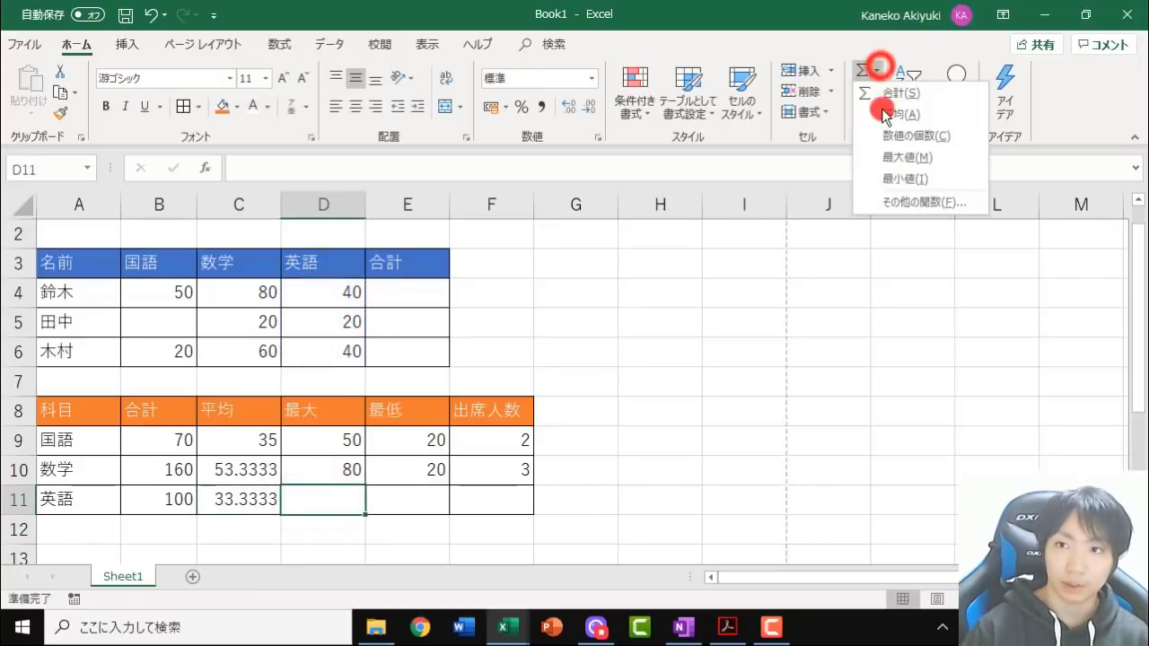
click(878, 157)
drag(314, 298, 315, 351)
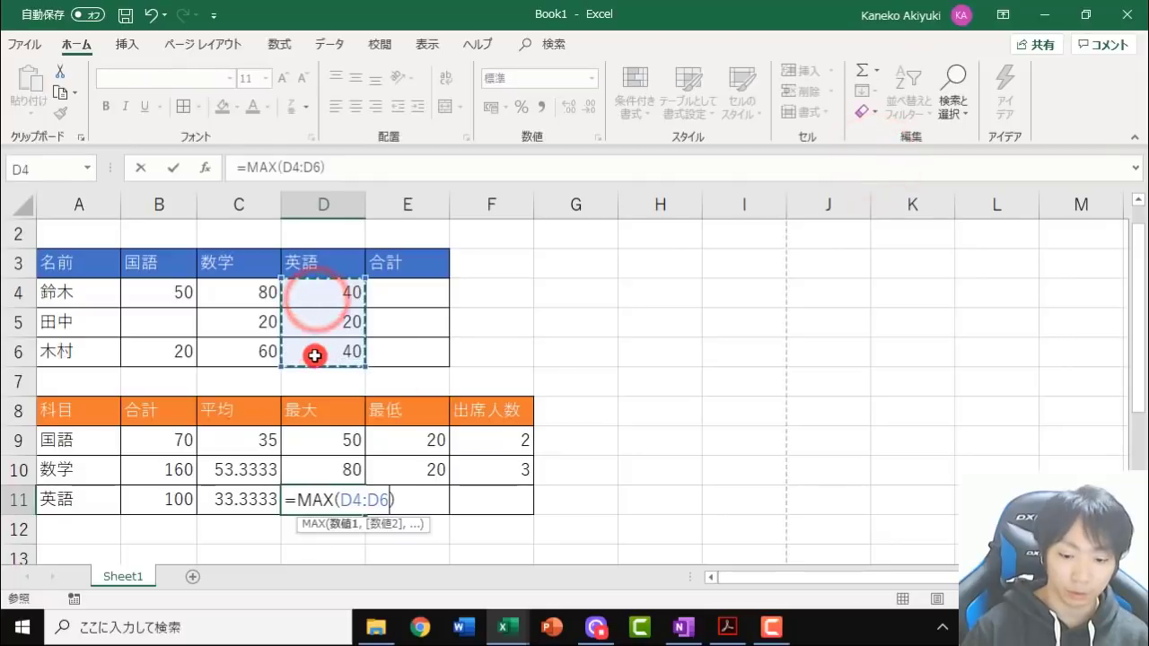
key(Return)
click(433, 510)
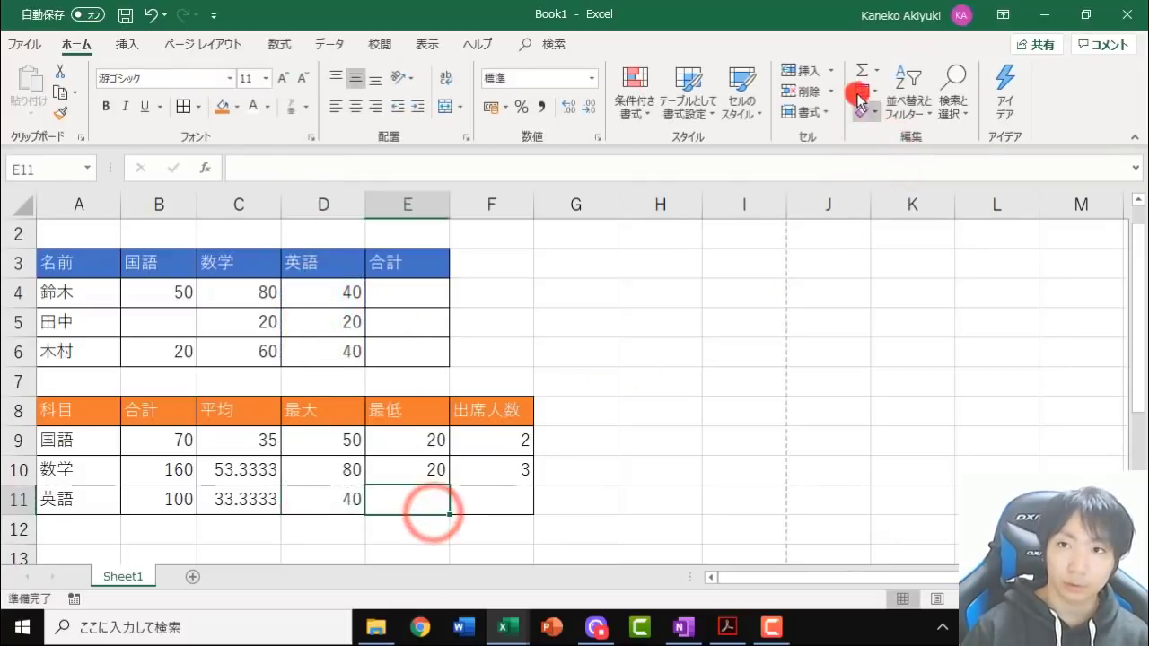
click(877, 70)
click(902, 178)
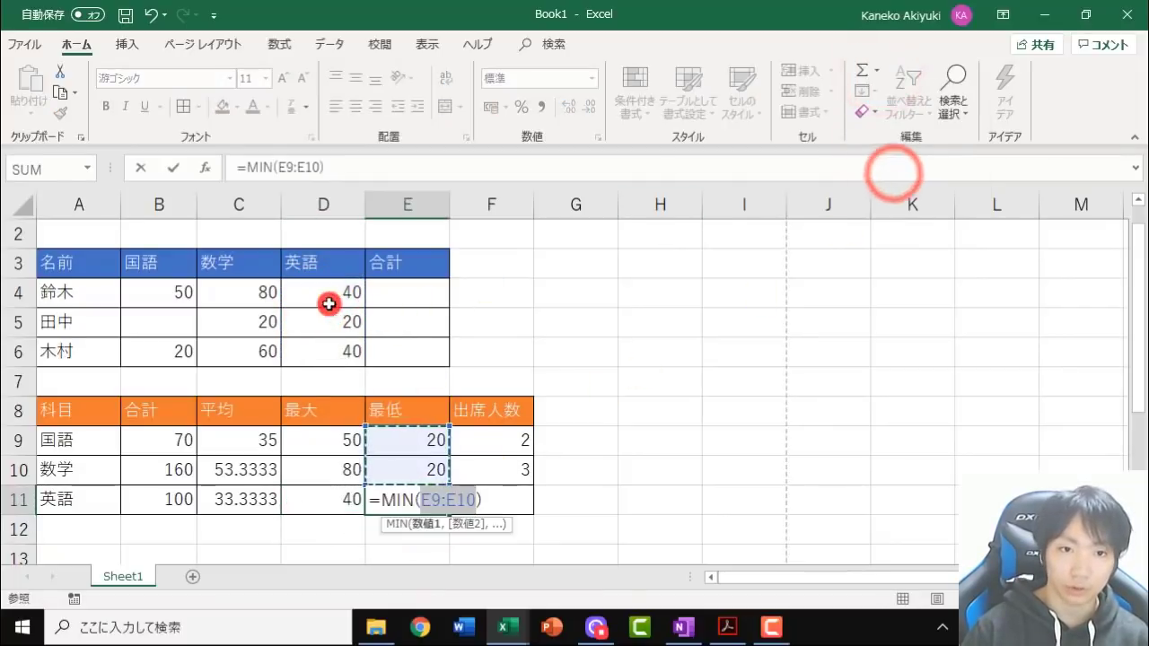
drag(321, 298, 283, 348)
key(Return)
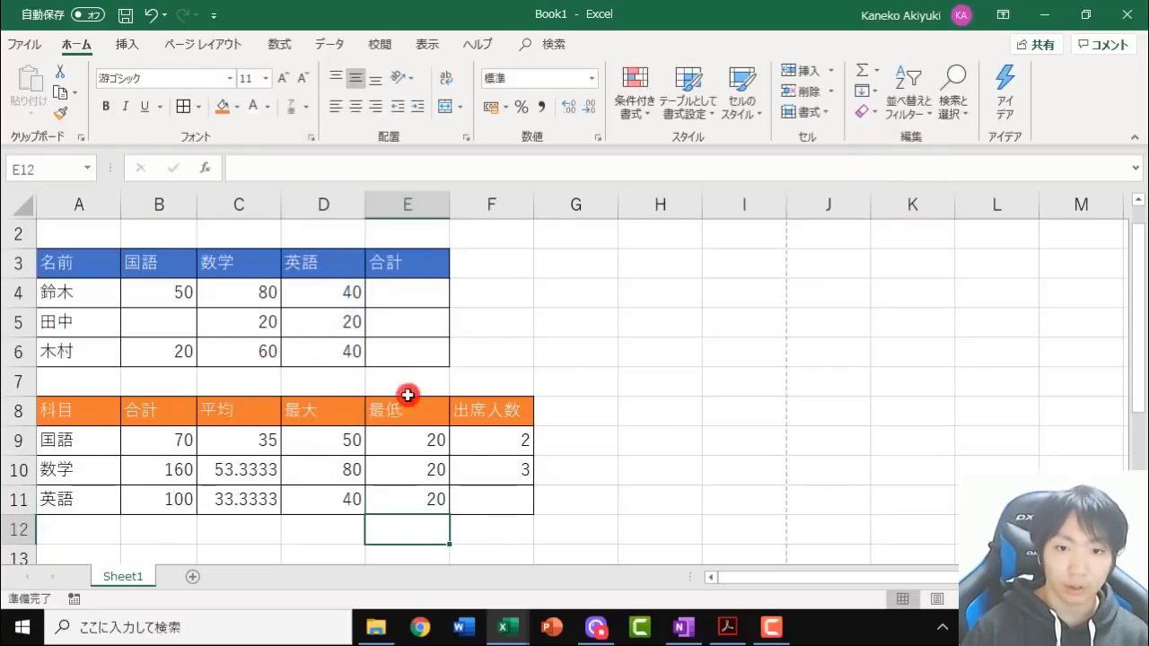
Count the 英語 scores D4:D6 in F11, giving 3
click(508, 505)
click(877, 70)
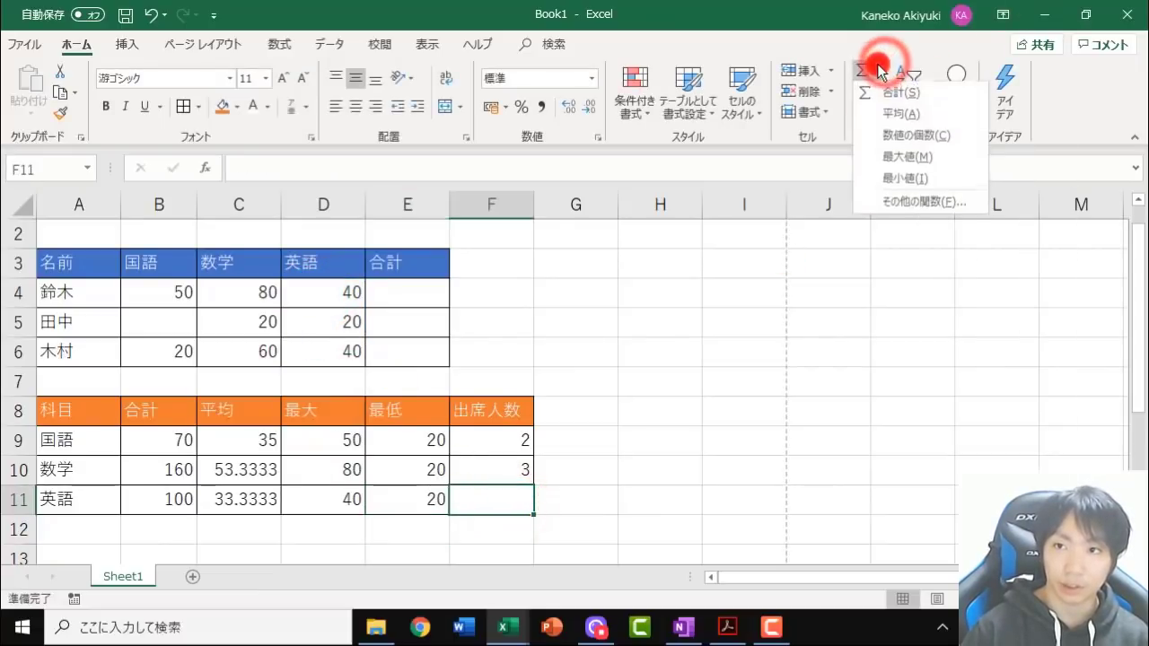
click(915, 136)
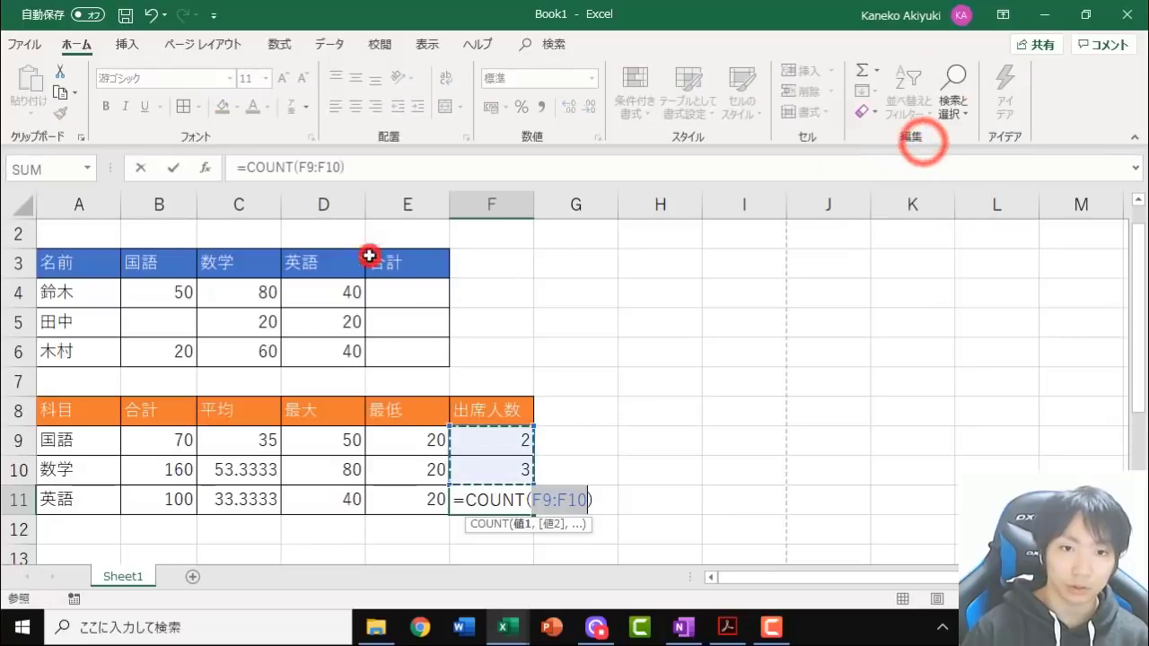
drag(323, 289, 359, 364)
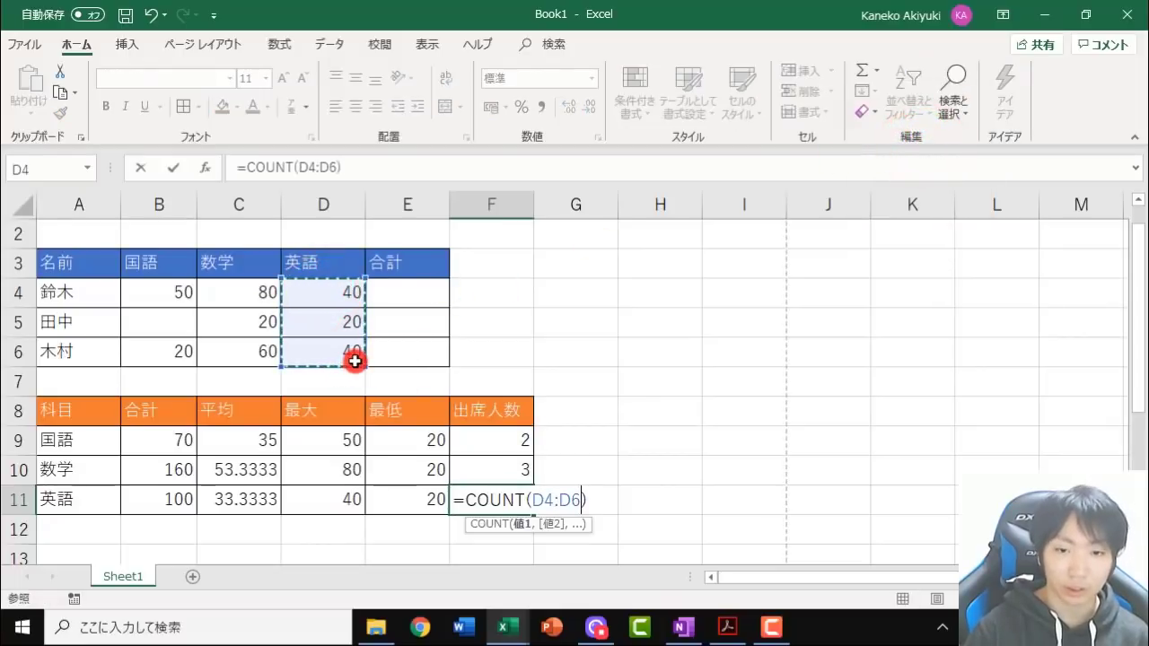
key(Return)
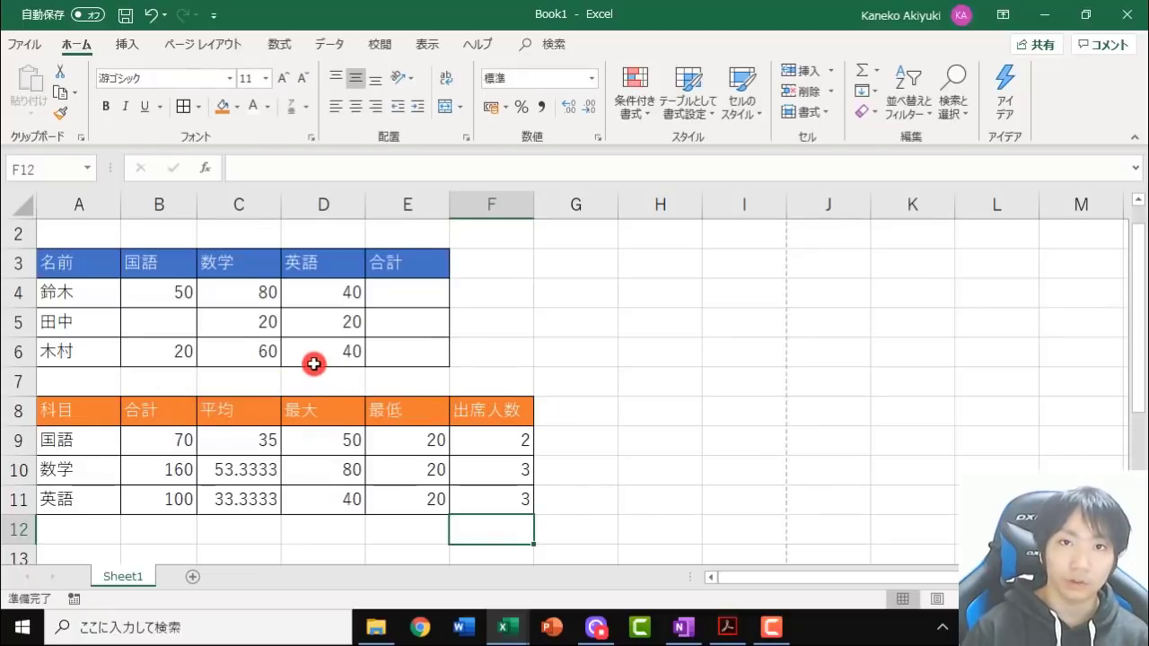
Enter 100 as the 国語 score in B5 and 50 as the 英語 score in D5
click(155, 318)
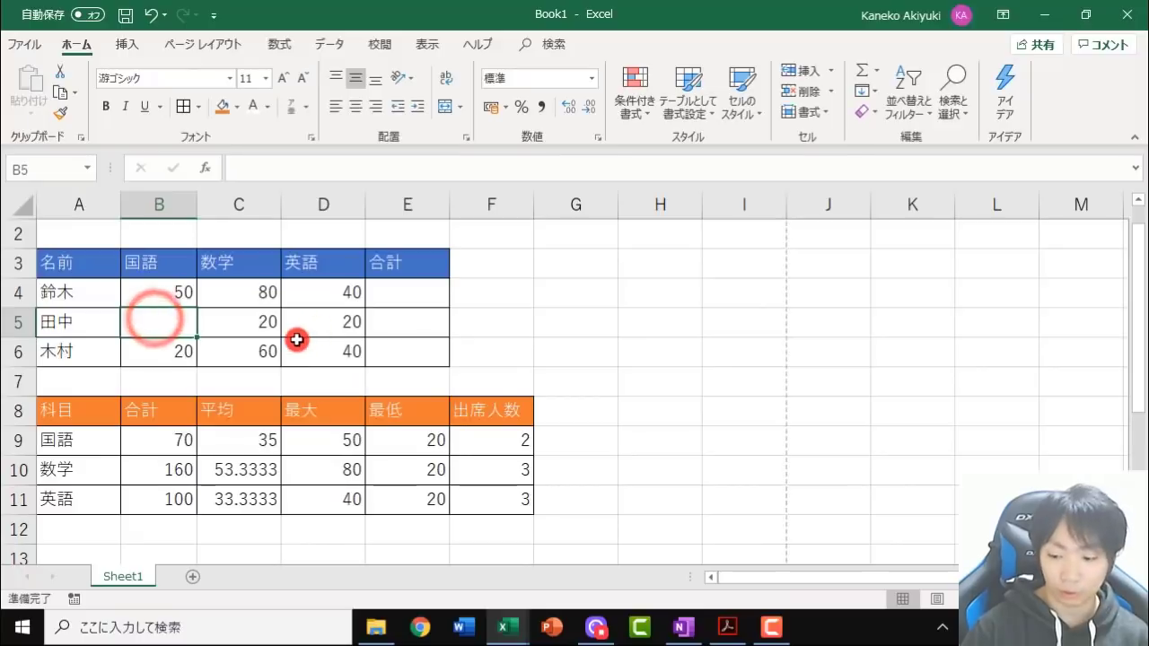
text(100)
key(Return)
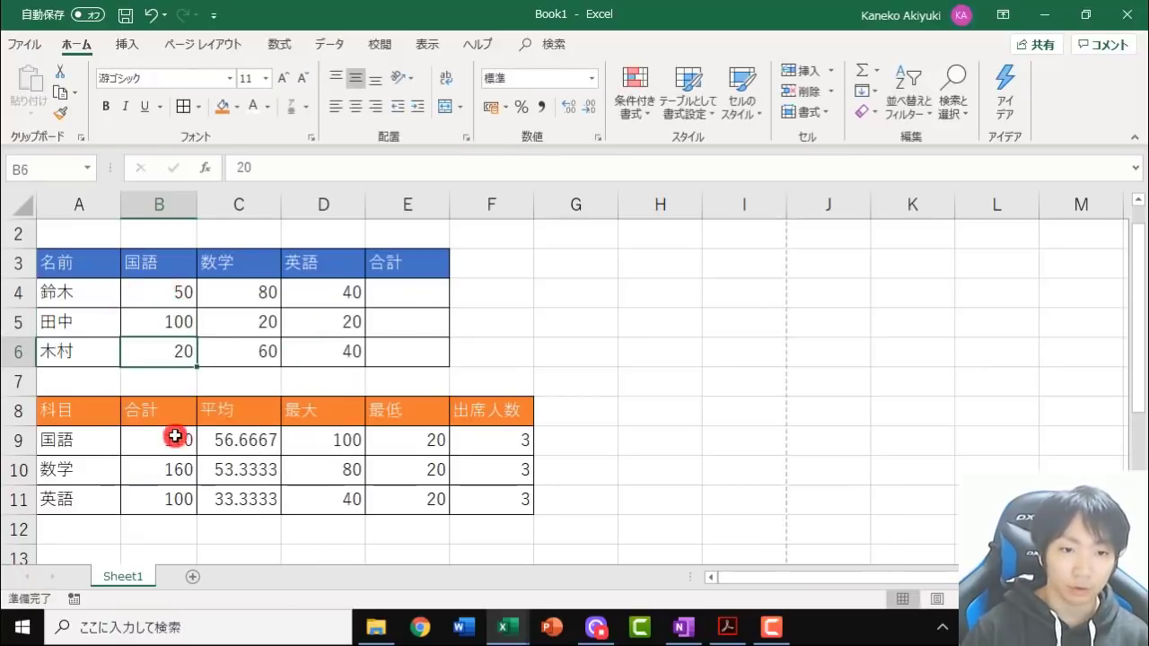
click(339, 320)
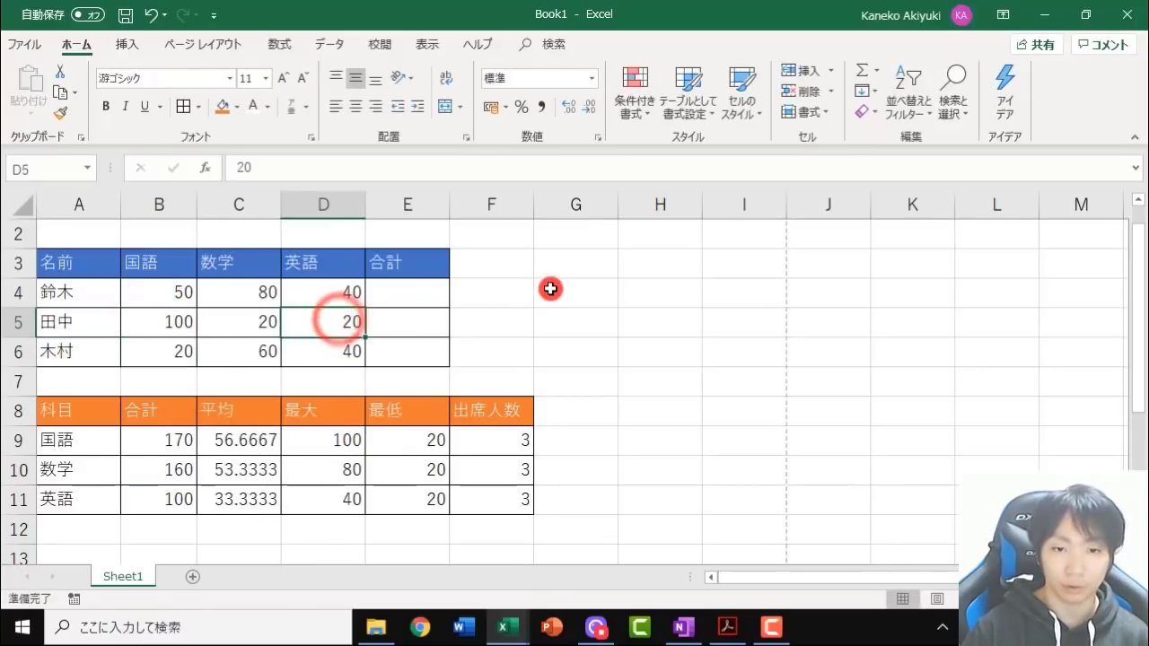
text(50)
key(Return)
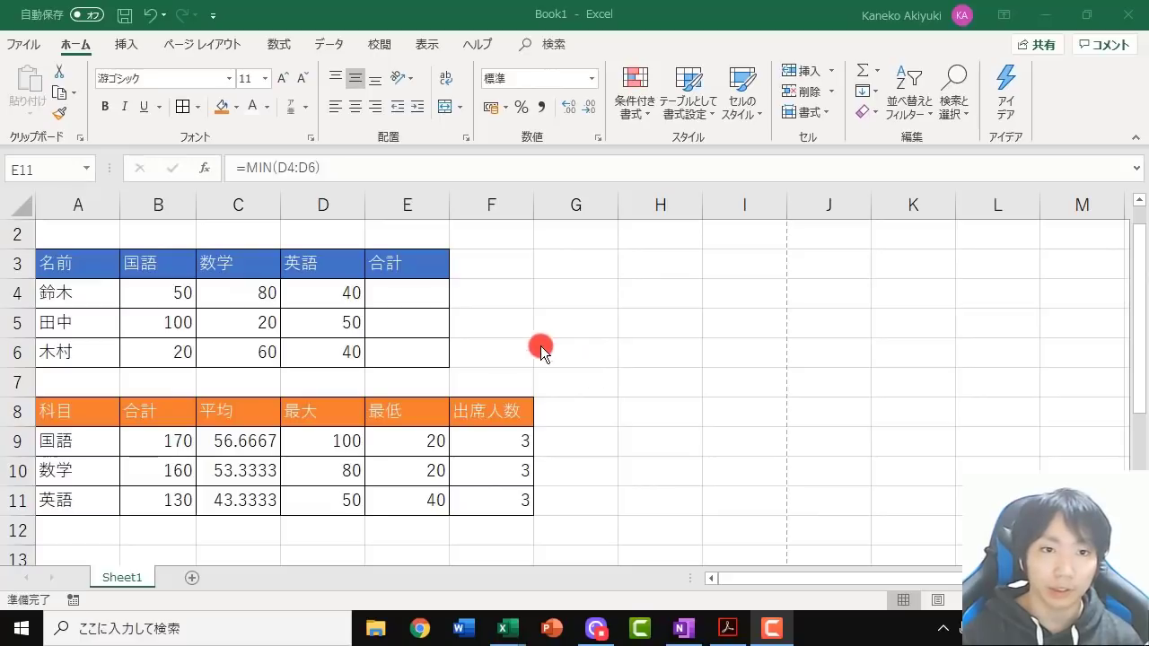
click(162, 442)
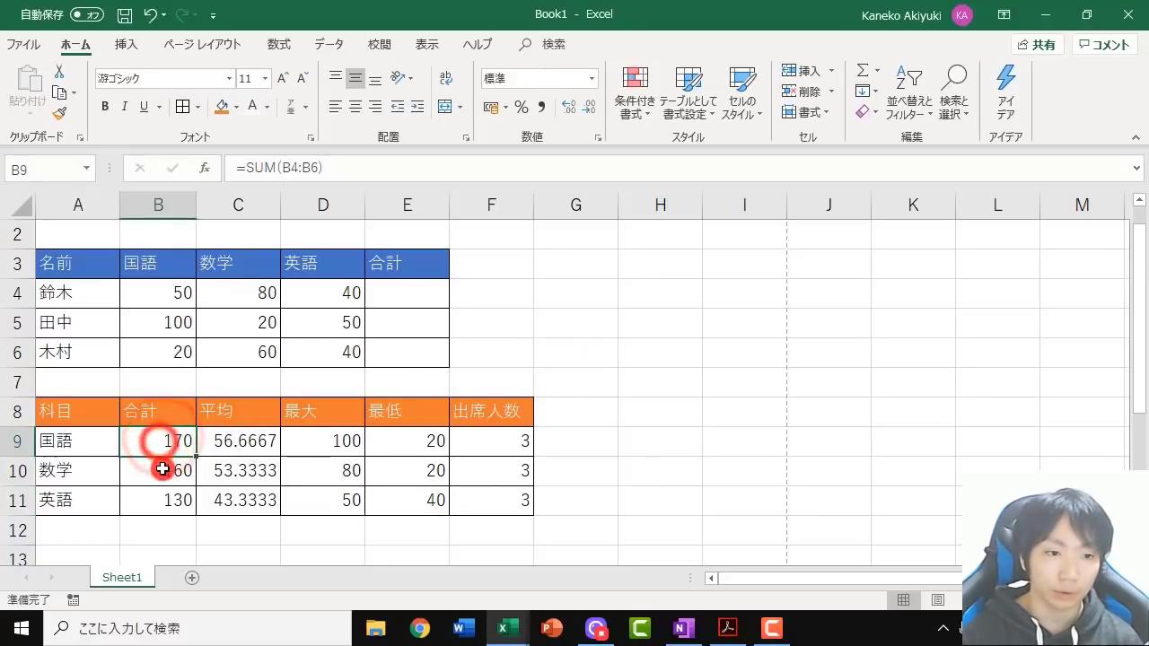
click(161, 469)
click(166, 498)
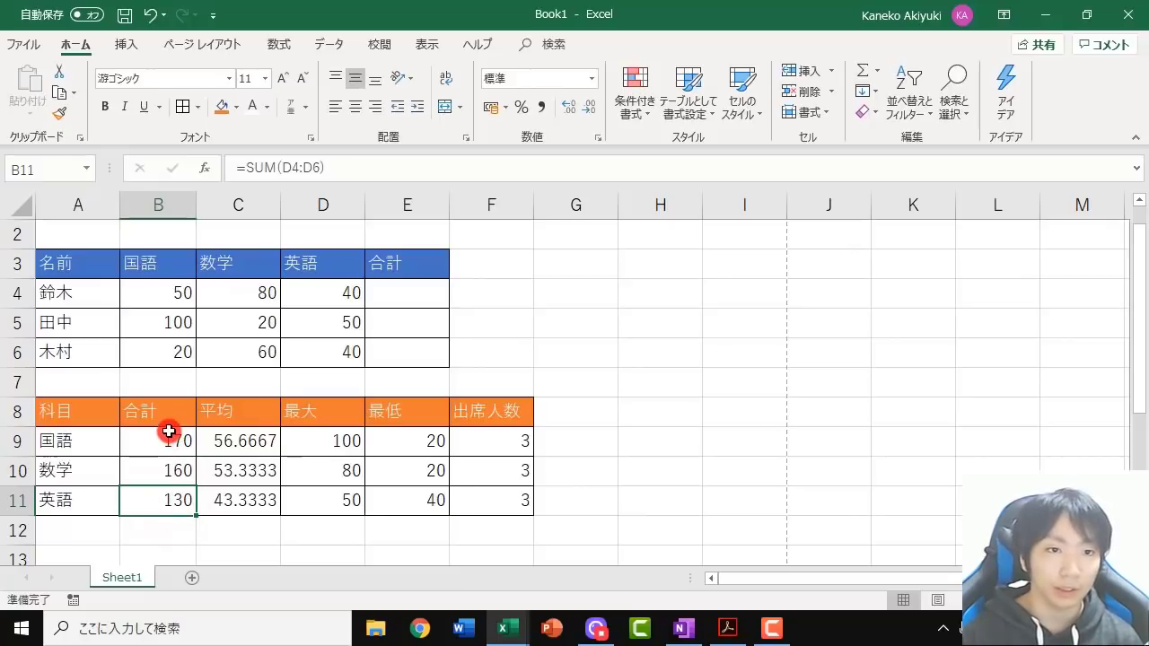
click(82, 292)
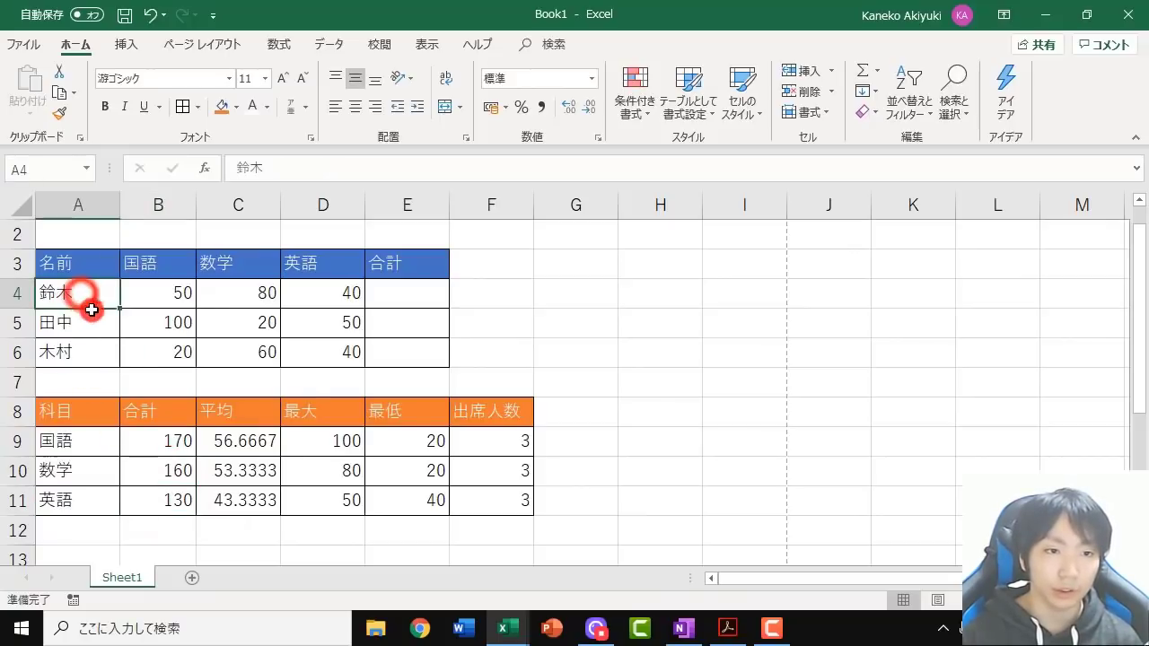
click(377, 293)
click(74, 331)
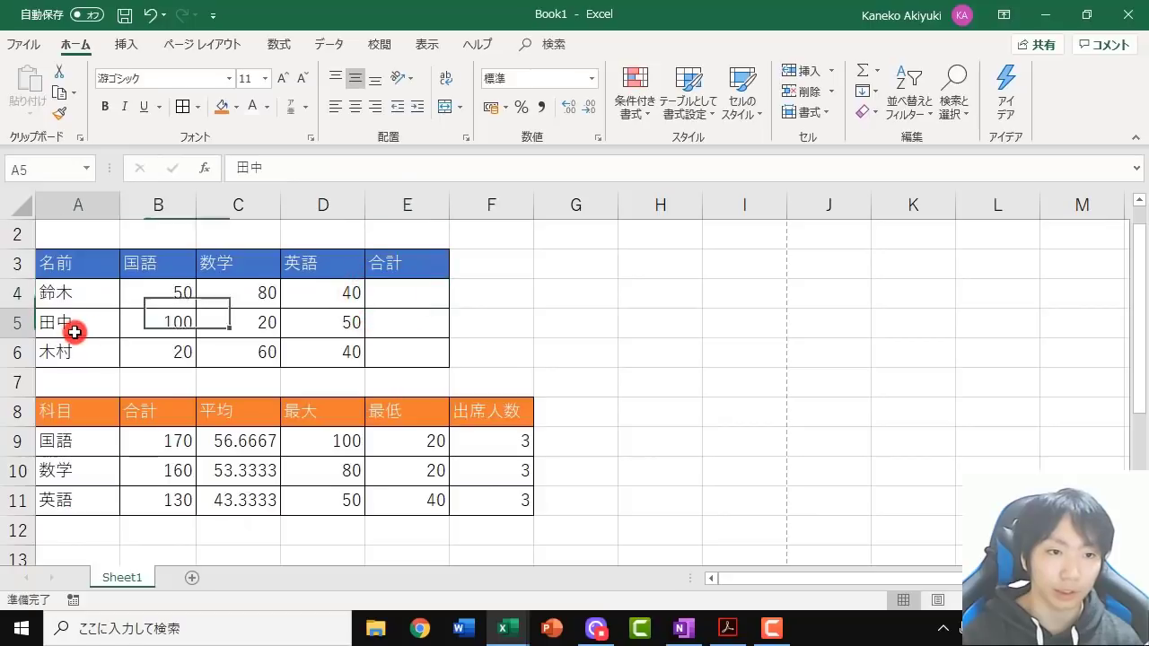
click(410, 318)
click(79, 344)
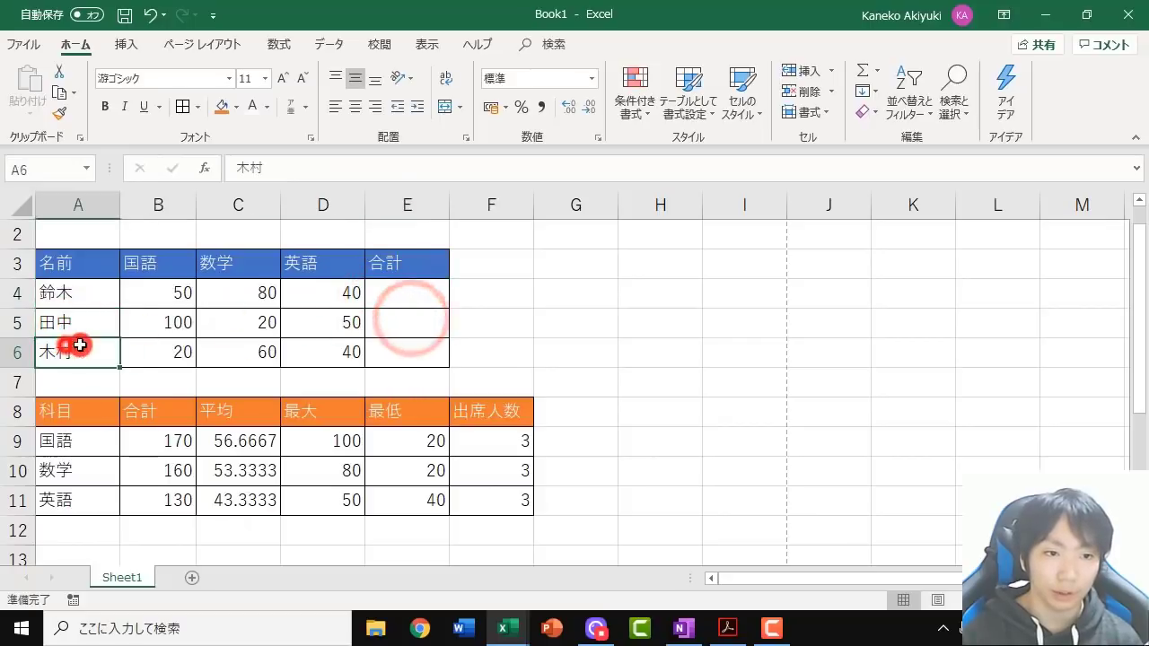
click(410, 345)
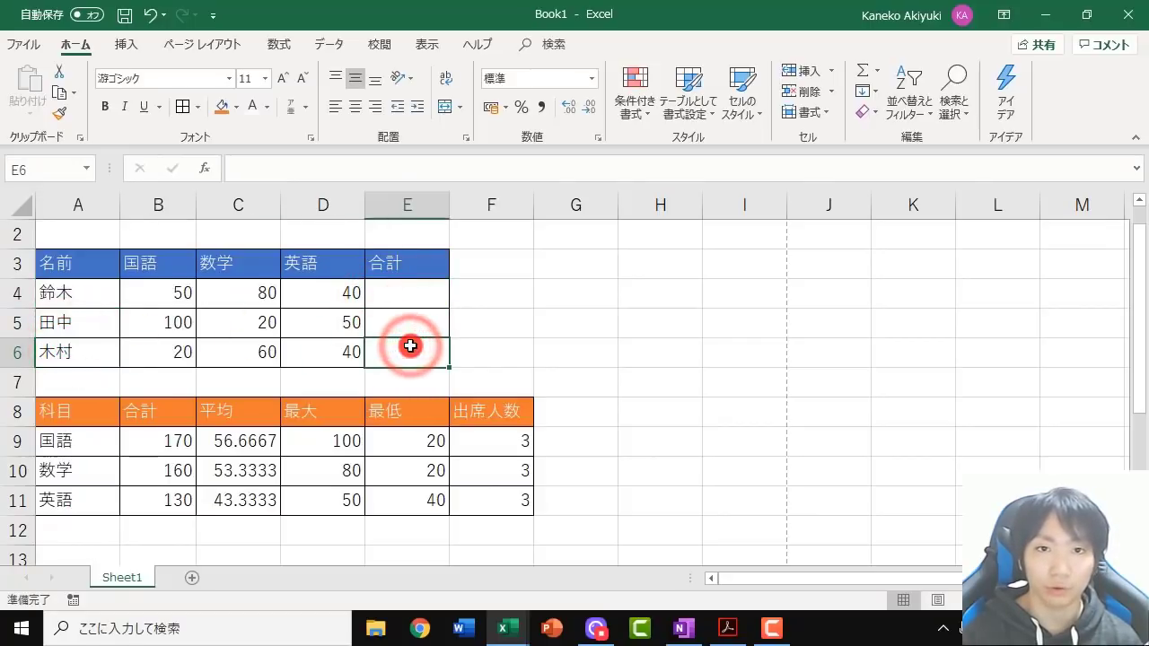
click(85, 294)
click(67, 328)
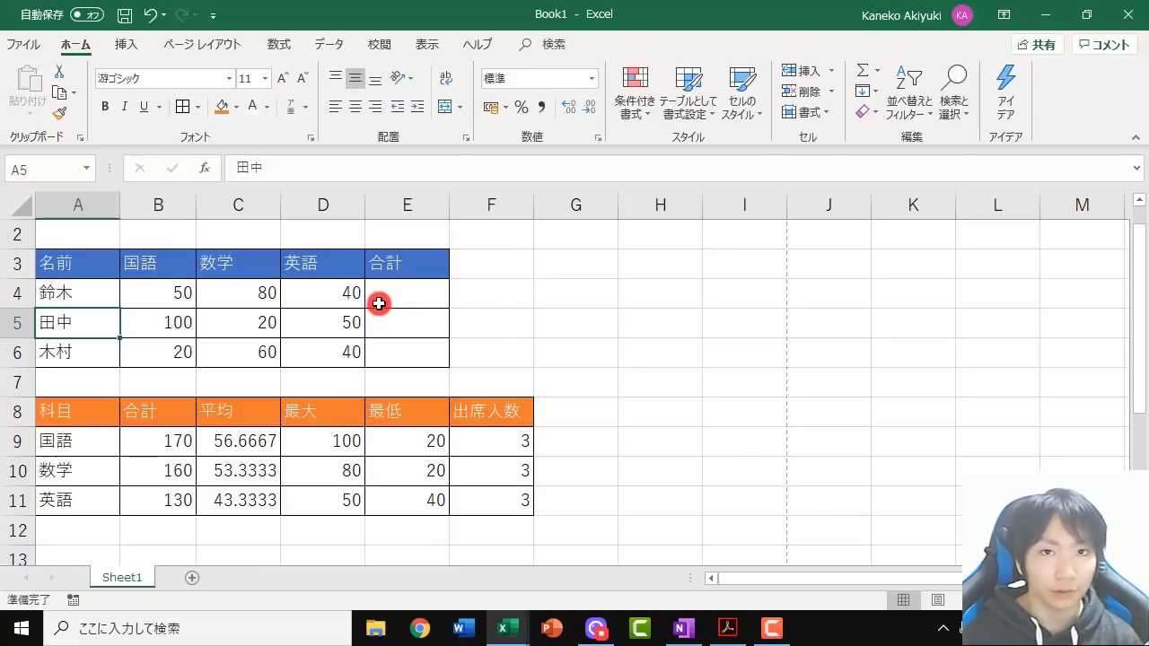
click(392, 290)
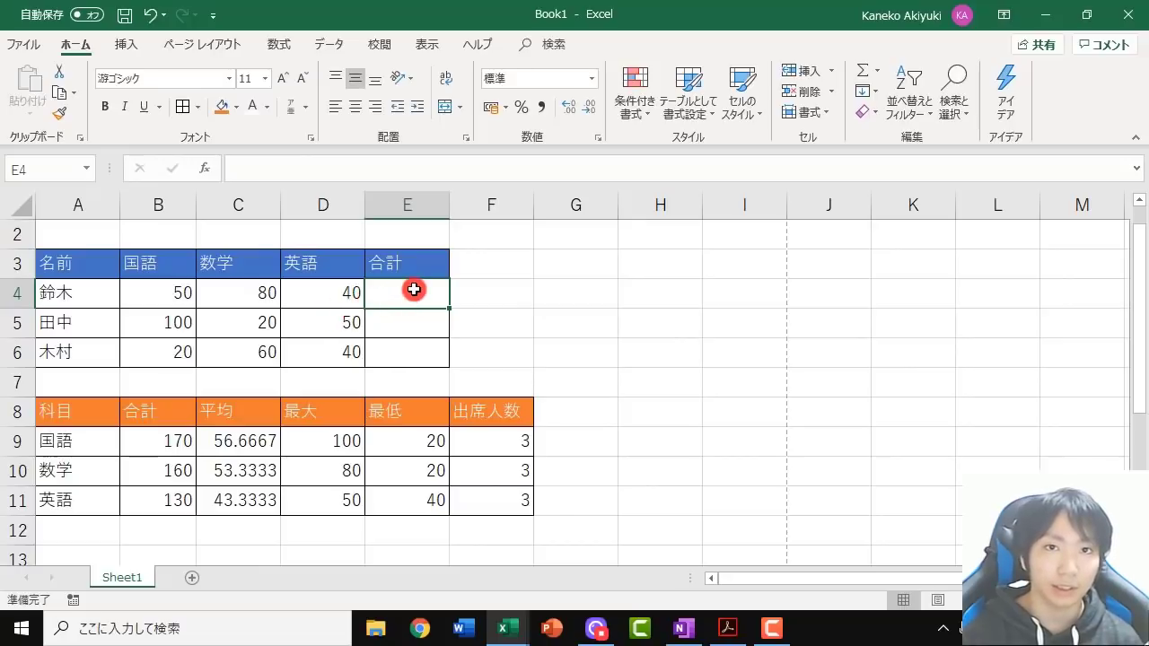
click(103, 295)
click(393, 289)
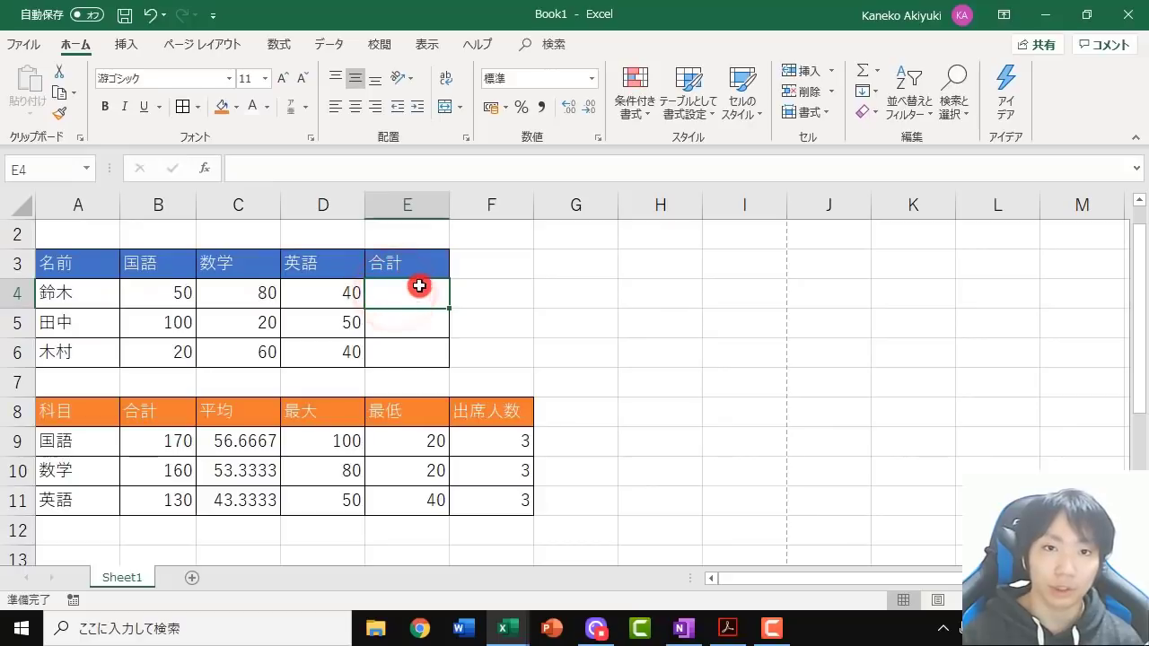
click(397, 292)
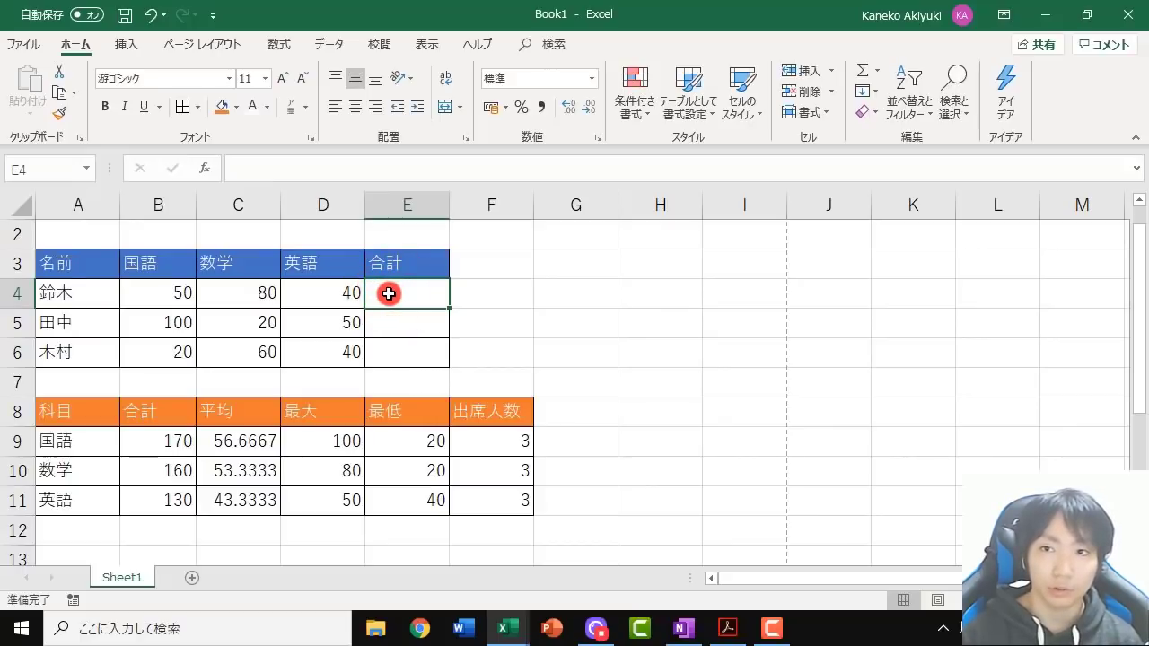
Insert =SUM(B4:D4) in E4 so the first student's 合計 shows 170
click(878, 73)
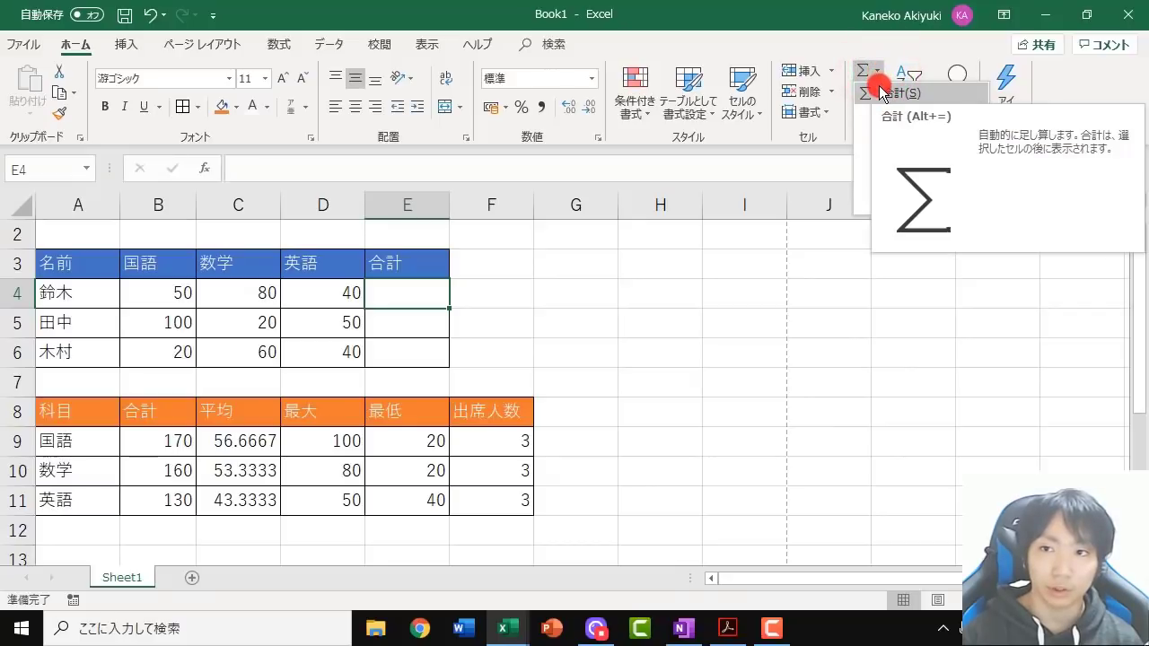
click(883, 93)
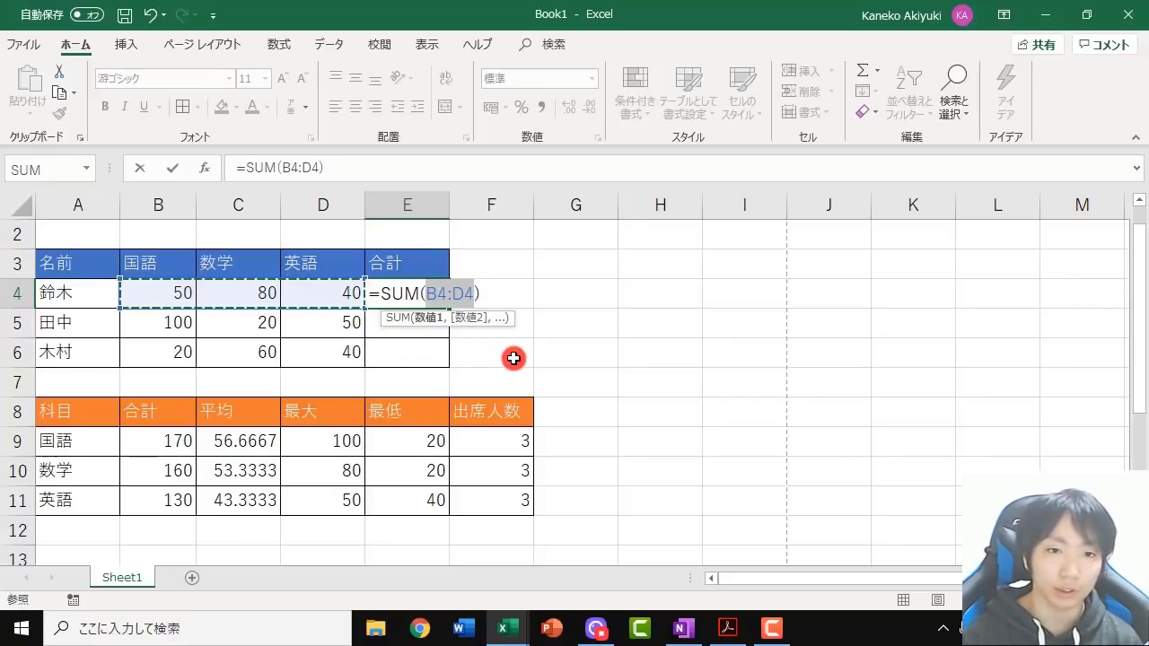
key(Return)
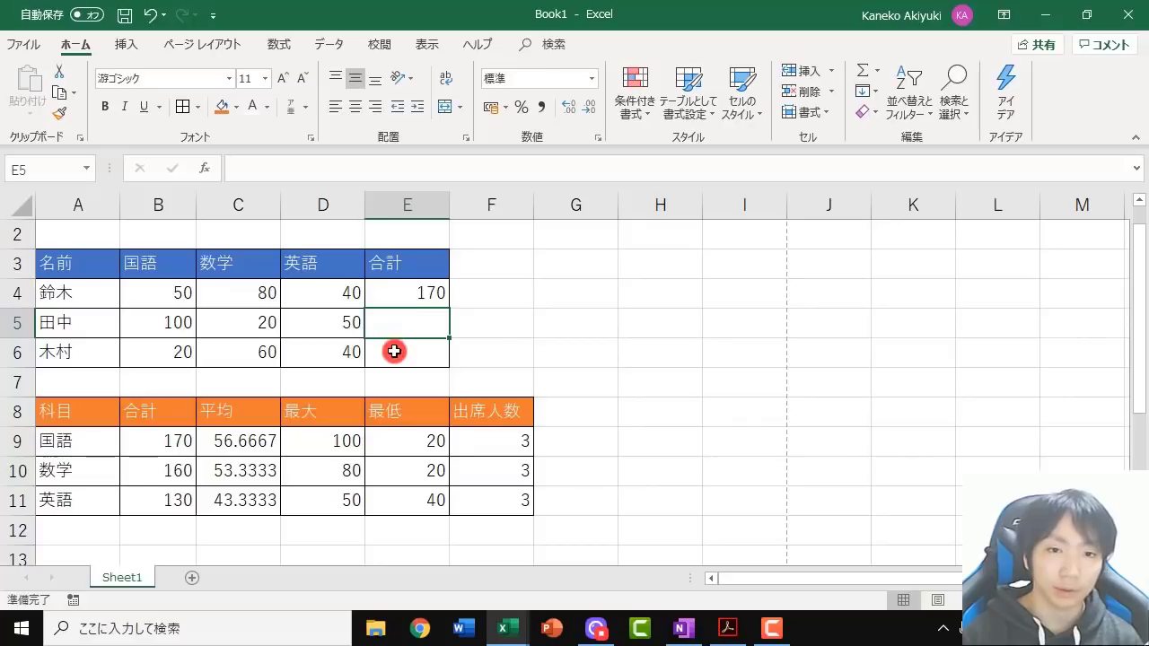
Copy E4's SUM formula down to E5:E6, giving totals of 170 and 120
click(402, 290)
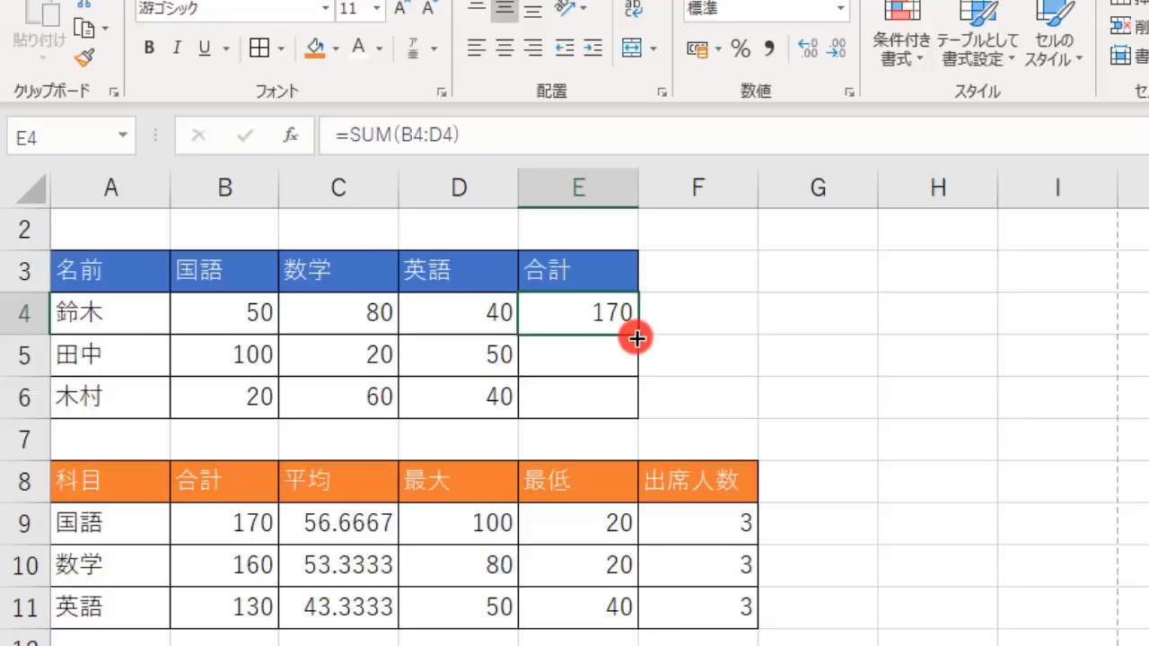
double_click(636, 338)
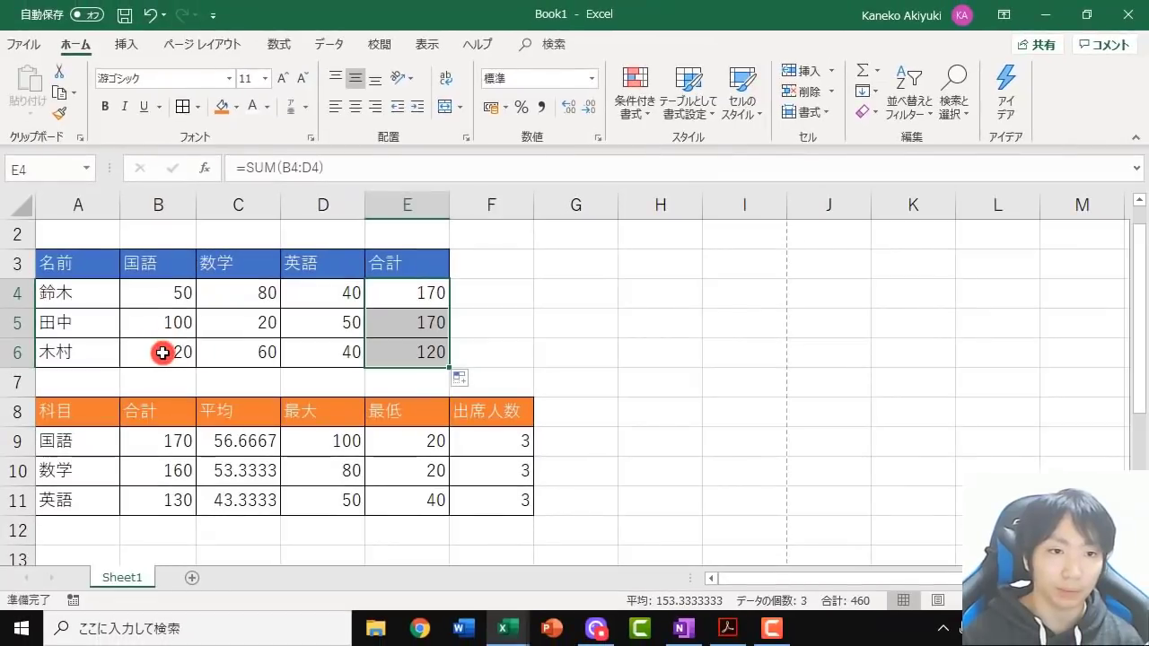
Set B6 to 50 and D5 to 20 so the student totals read 170, 140, 150
click(162, 353)
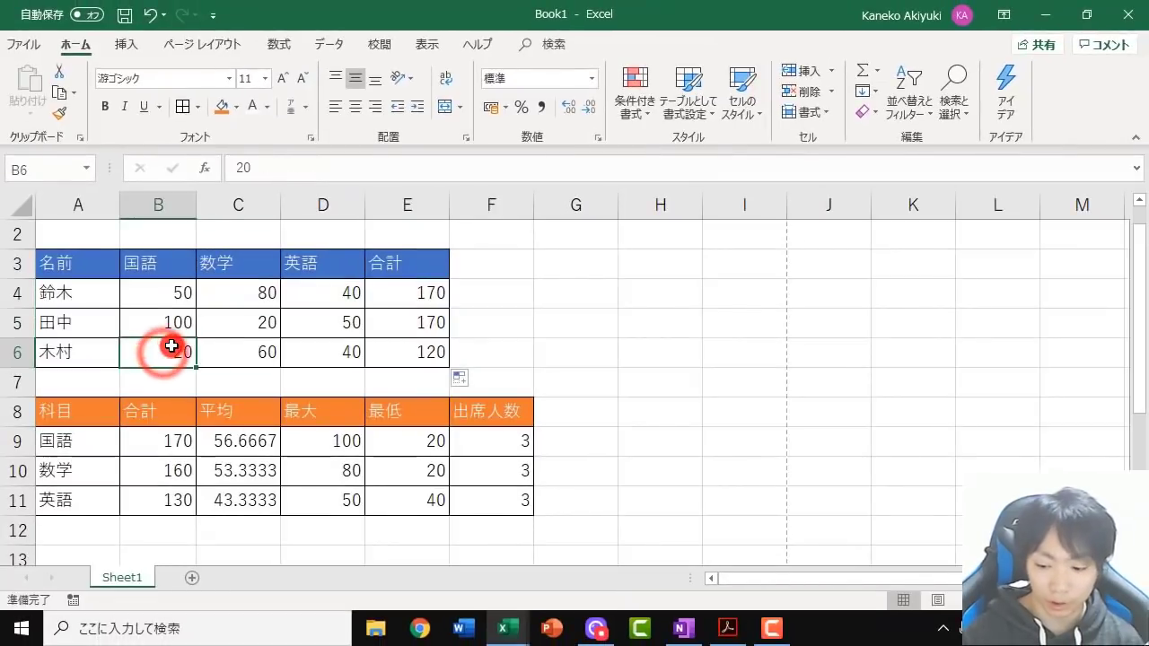
text(50)
key(Return)
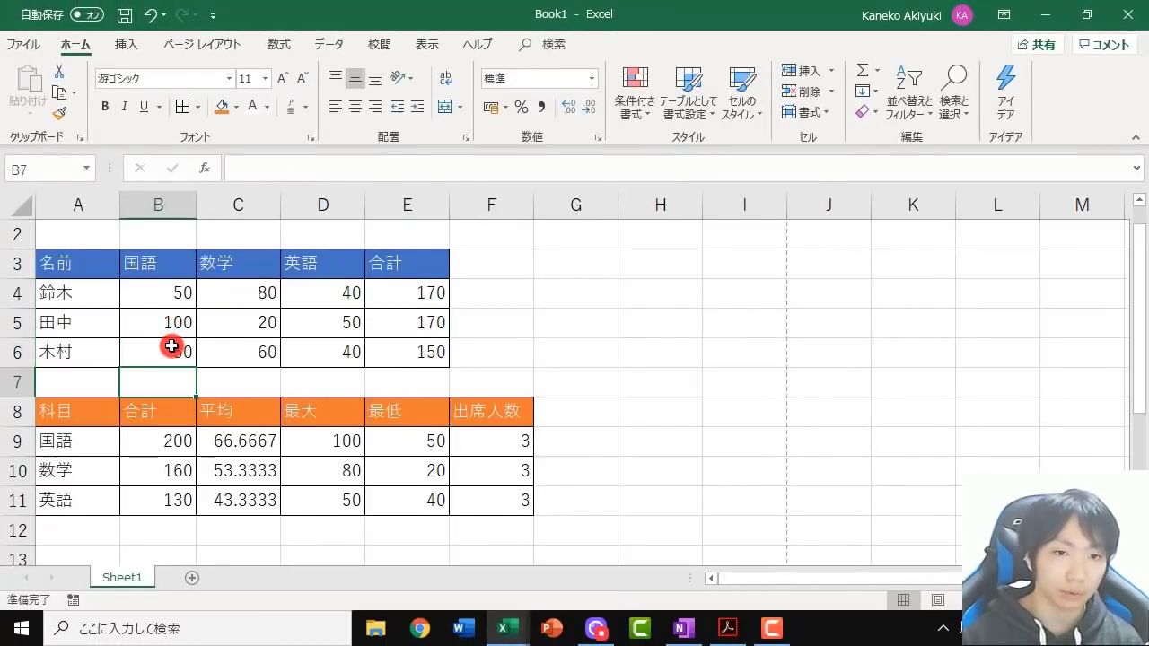
click(315, 320)
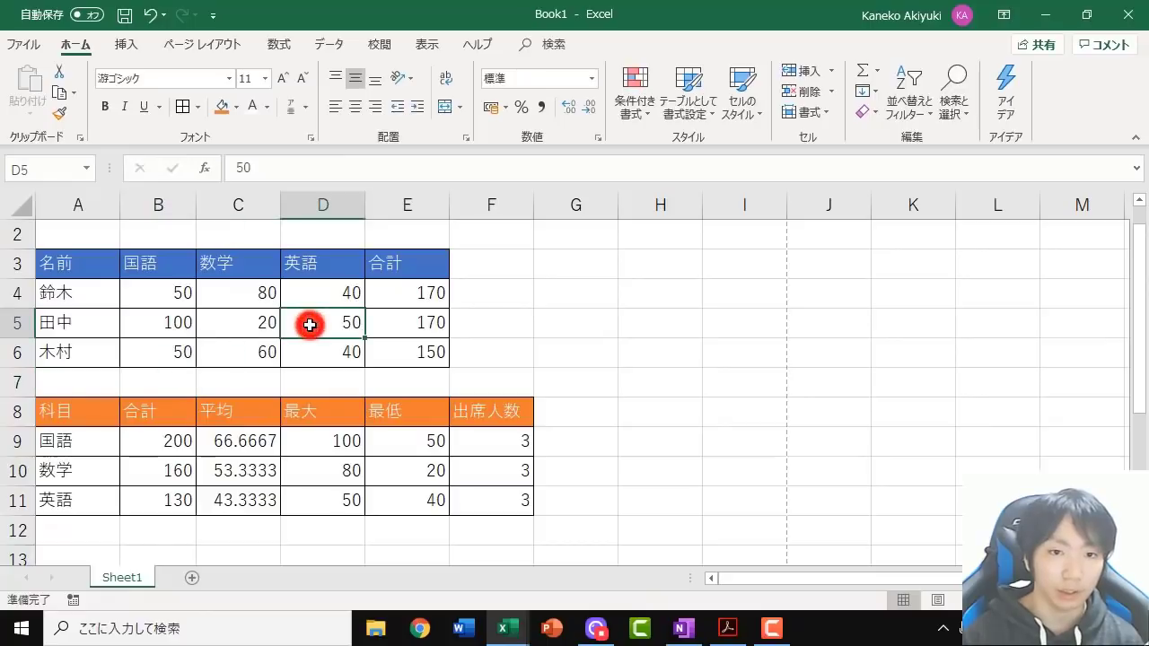
text(20)
key(Return)
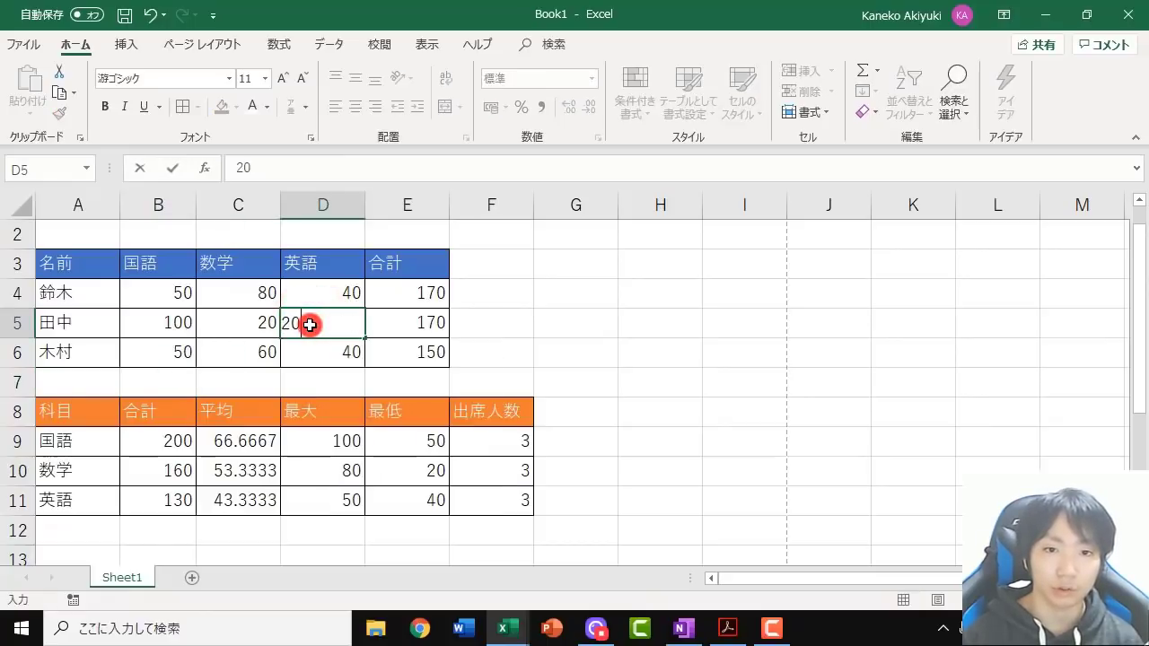
key(Return)
click(413, 297)
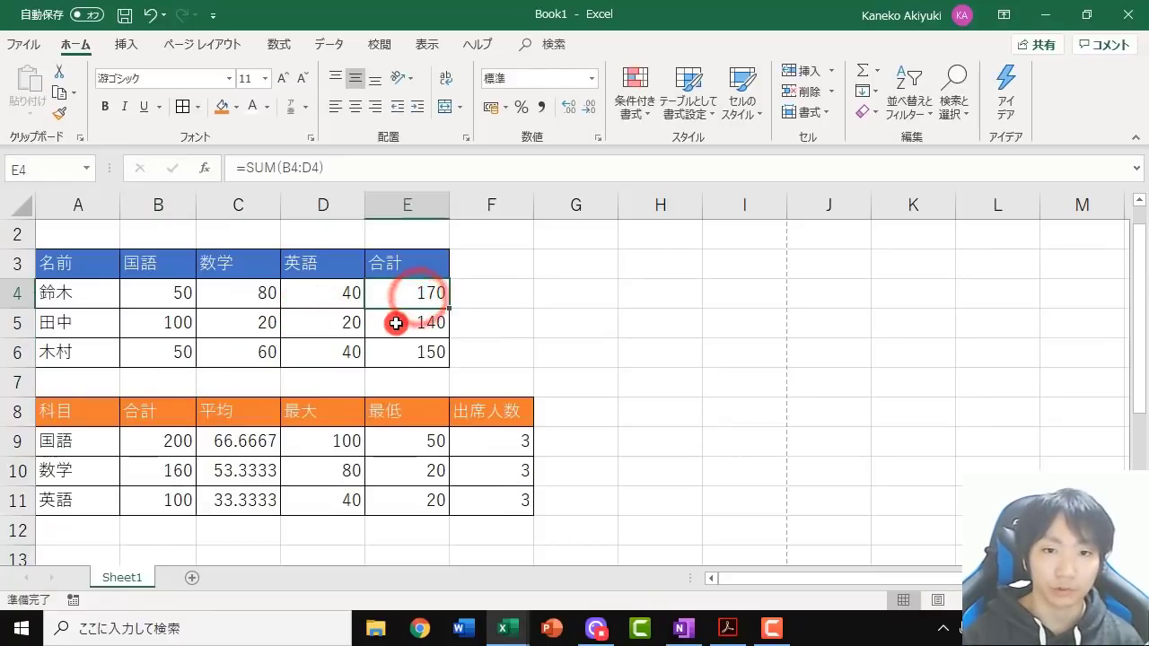
click(394, 325)
click(390, 356)
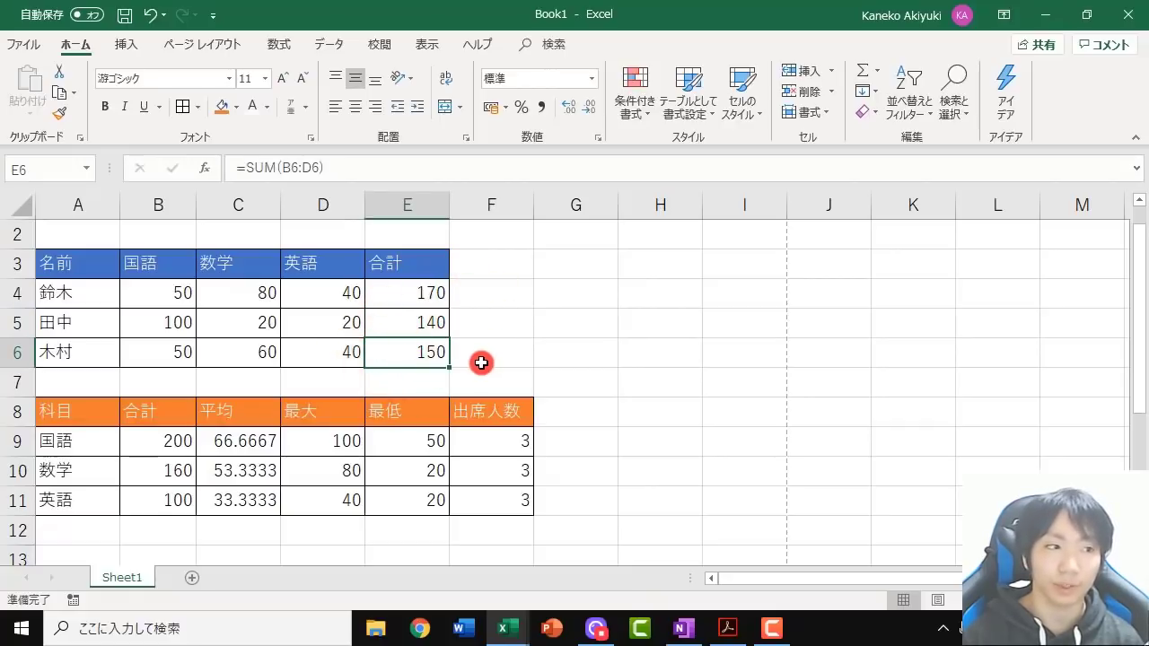
click(391, 283)
click(70, 289)
drag(153, 287, 398, 288)
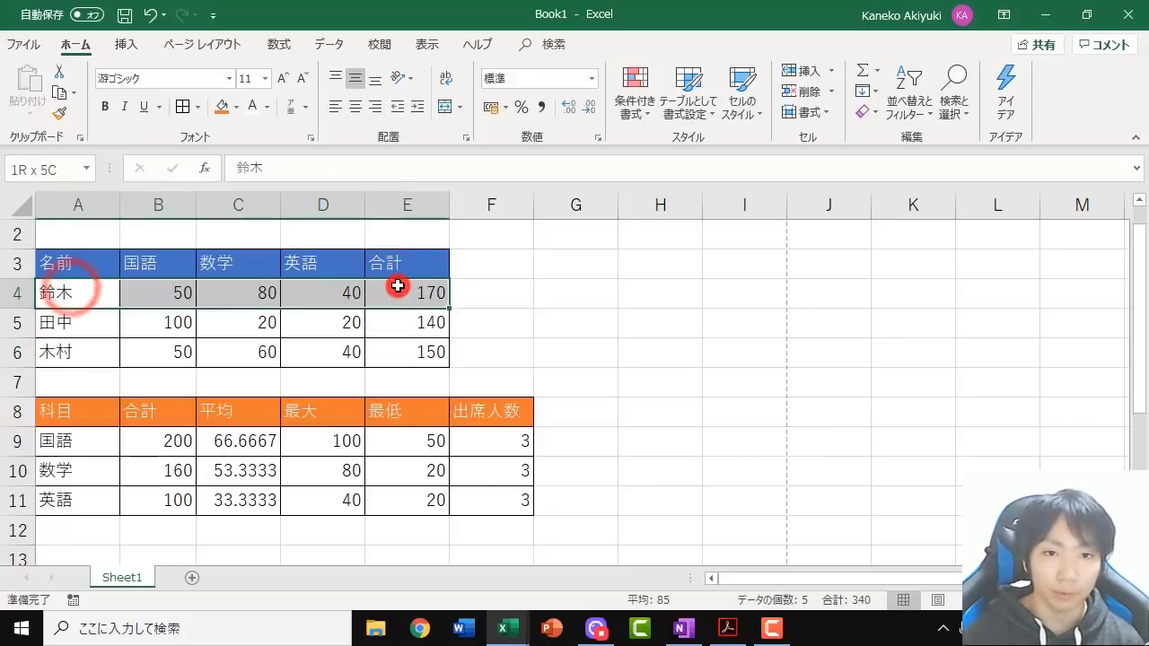
click(404, 291)
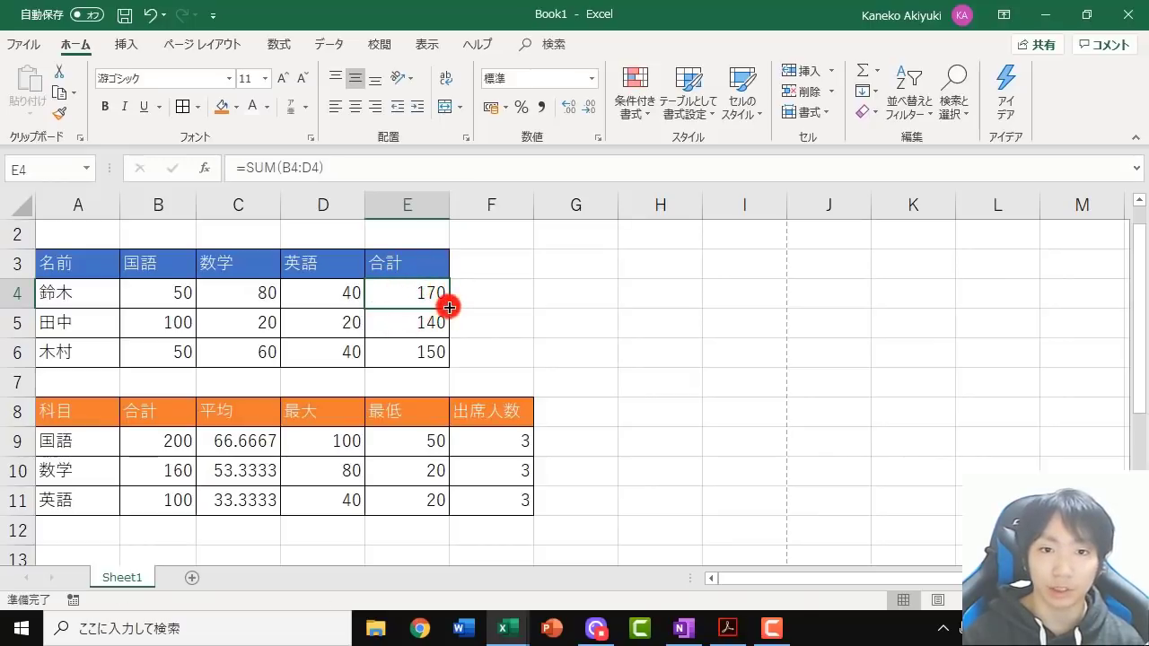
double_click(449, 307)
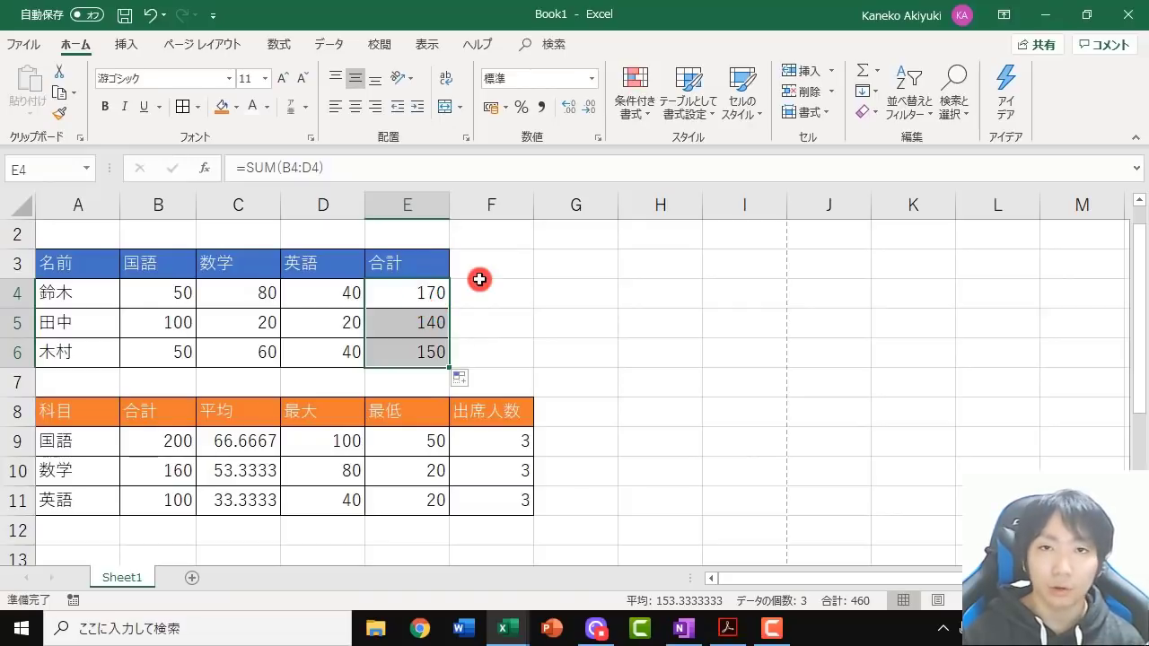
click(429, 297)
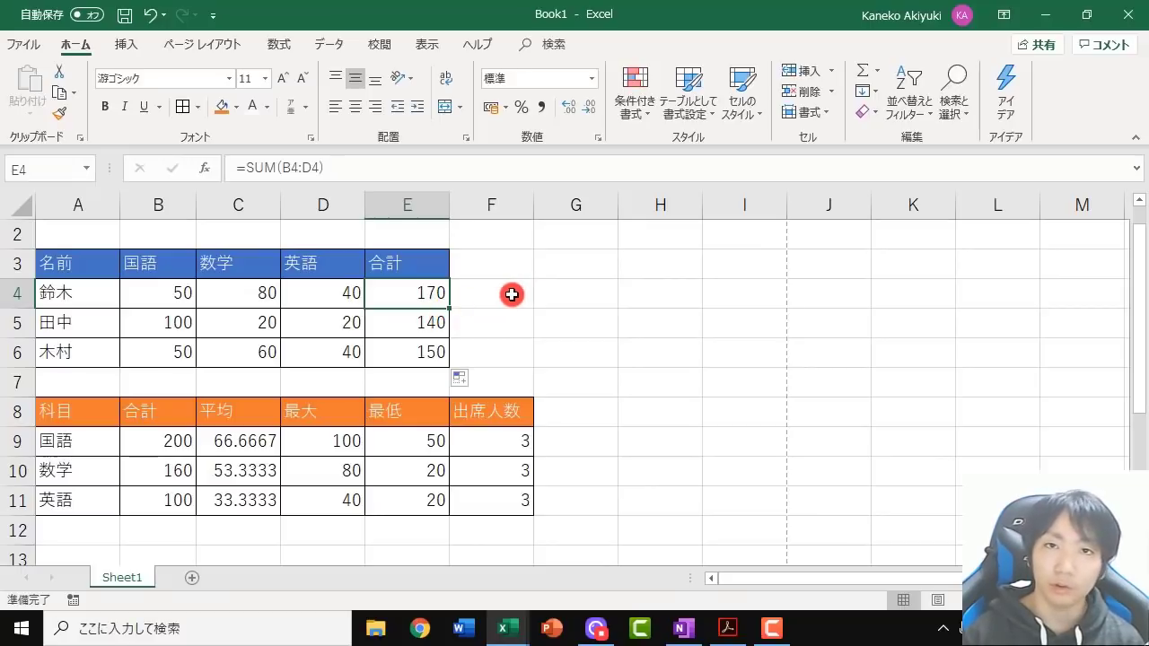
click(403, 327)
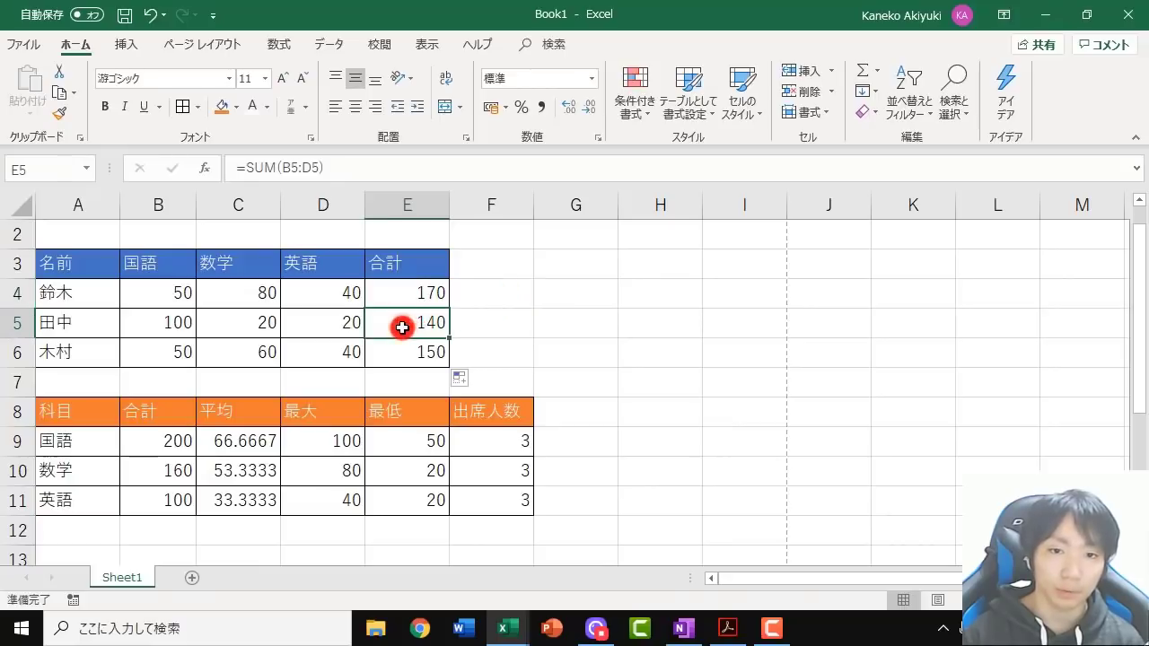
drag(402, 328, 398, 346)
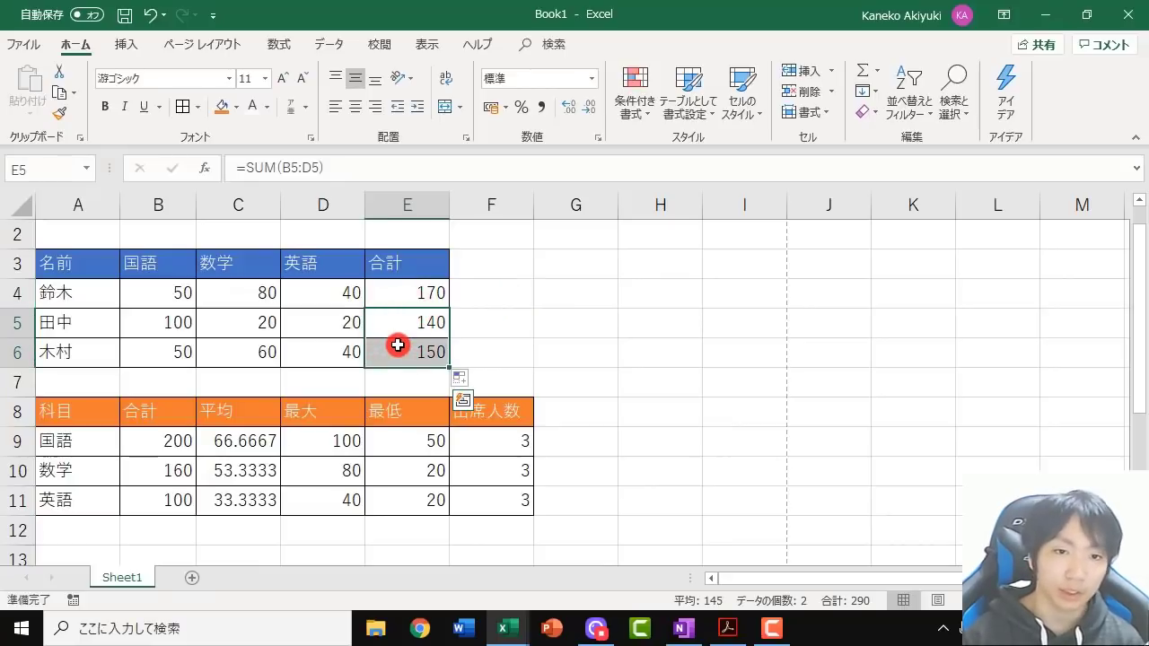
drag(420, 331, 408, 353)
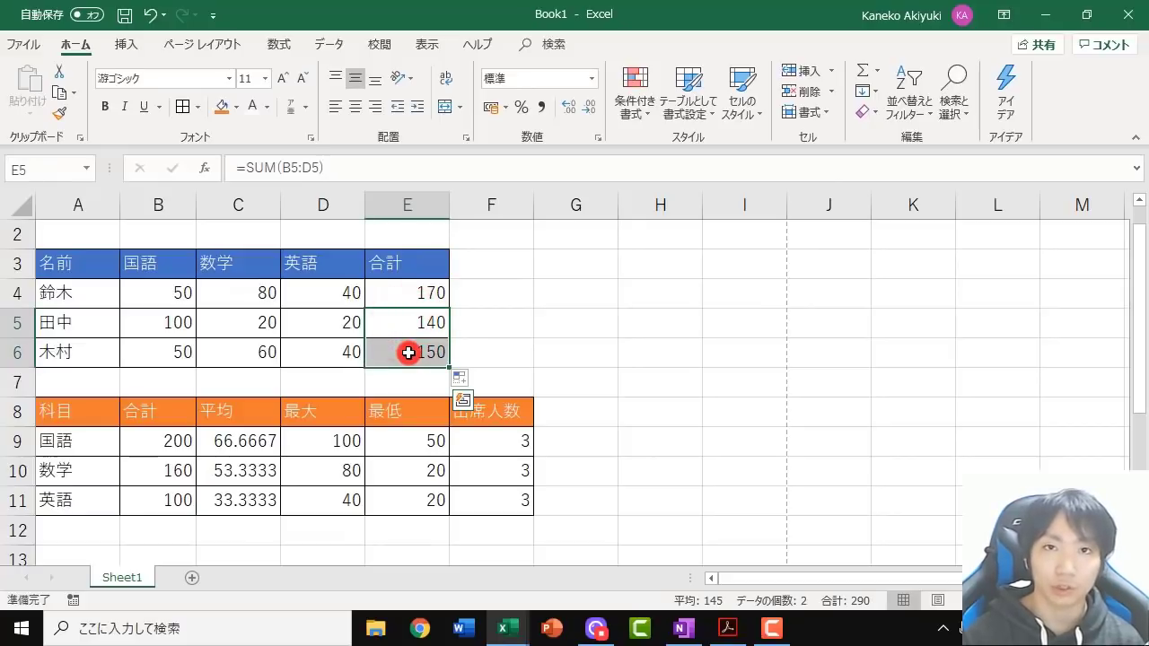
key(Delete)
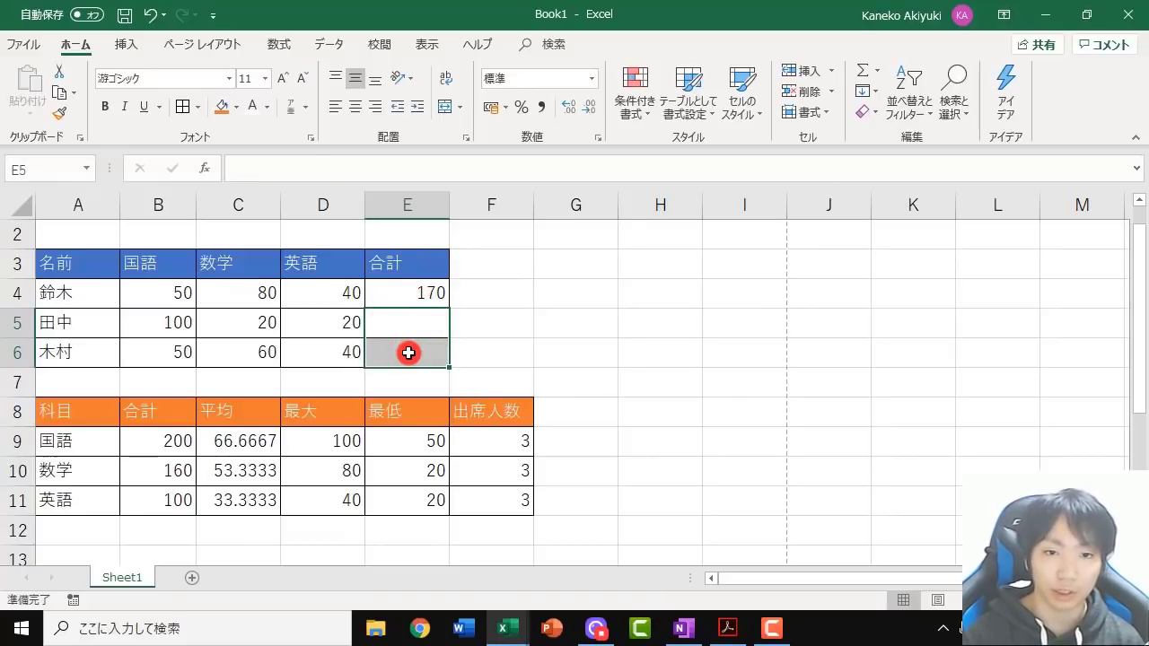
click(417, 295)
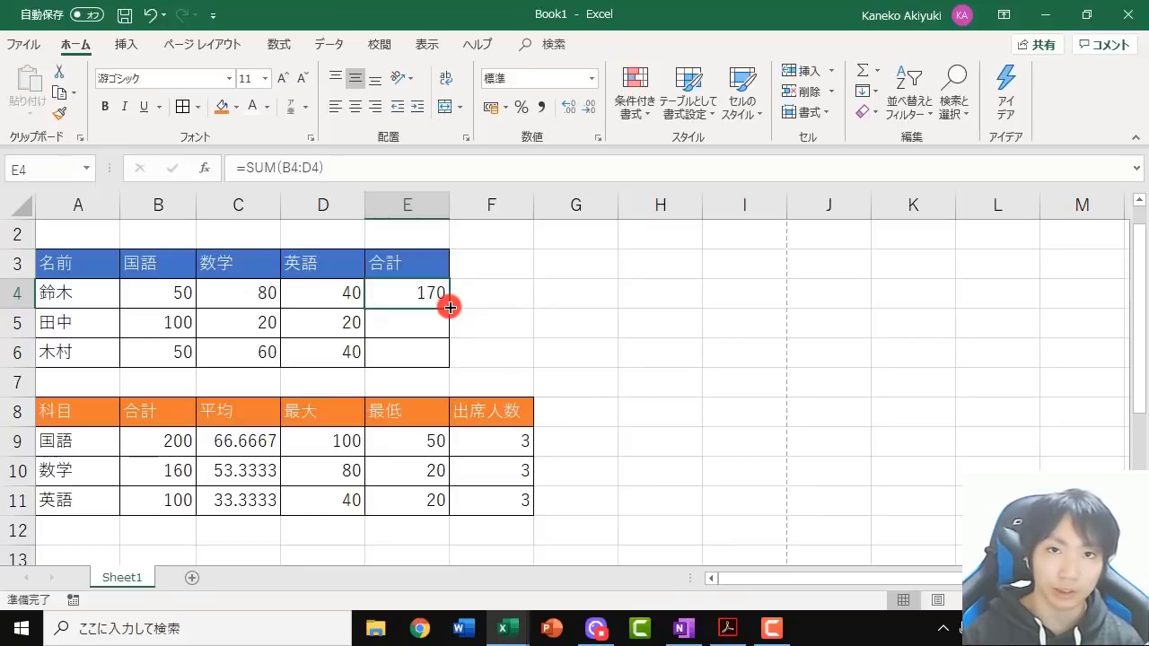
drag(450, 308, 448, 366)
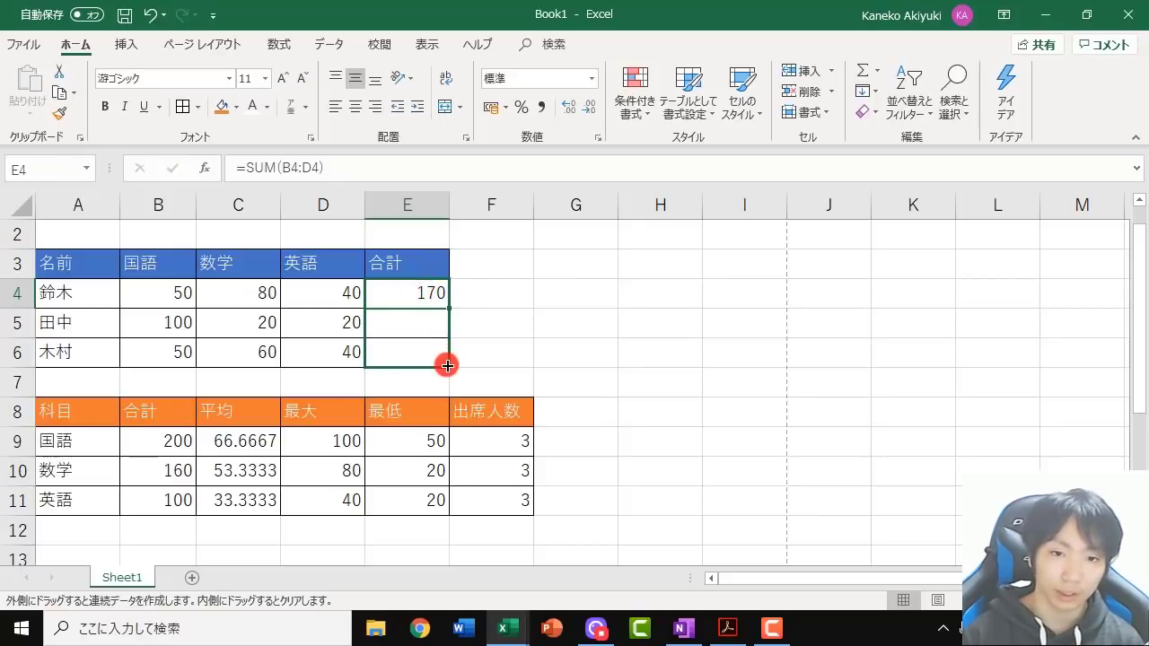
drag(447, 366, 447, 366)
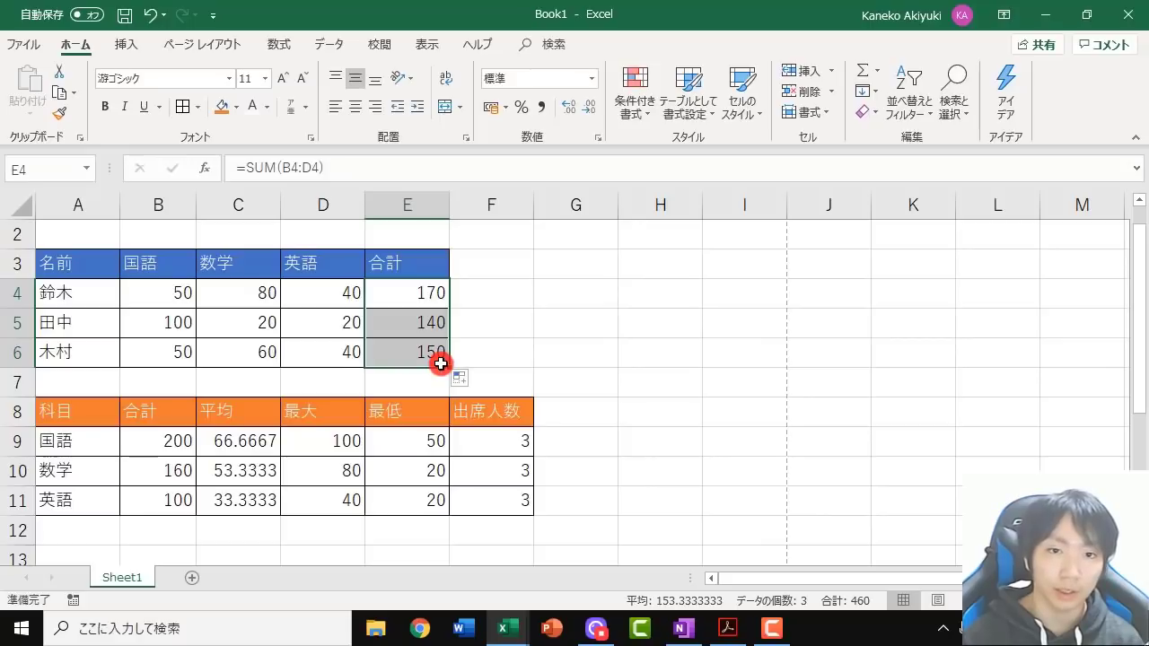
click(426, 295)
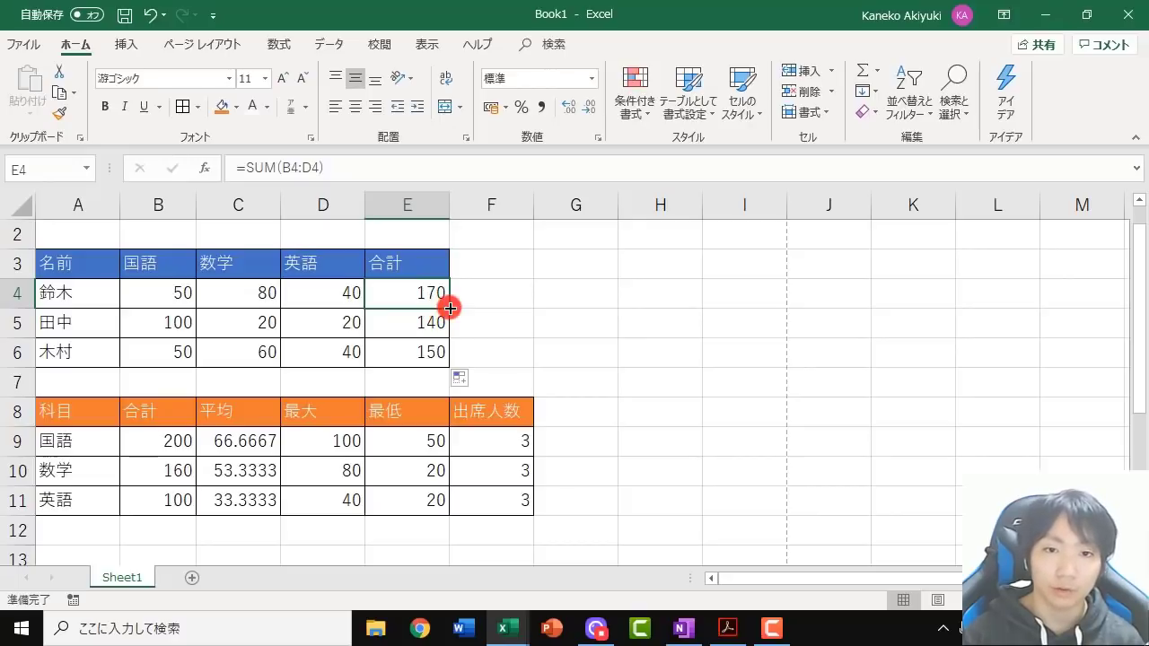
double_click(449, 308)
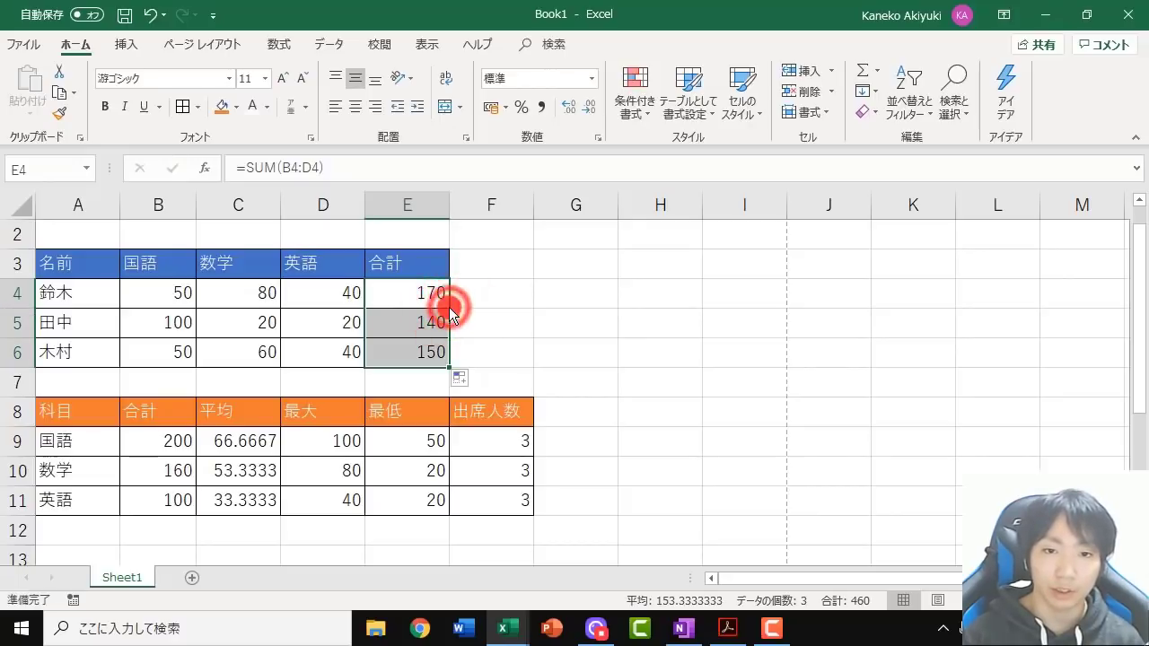
drag(450, 308, 441, 362)
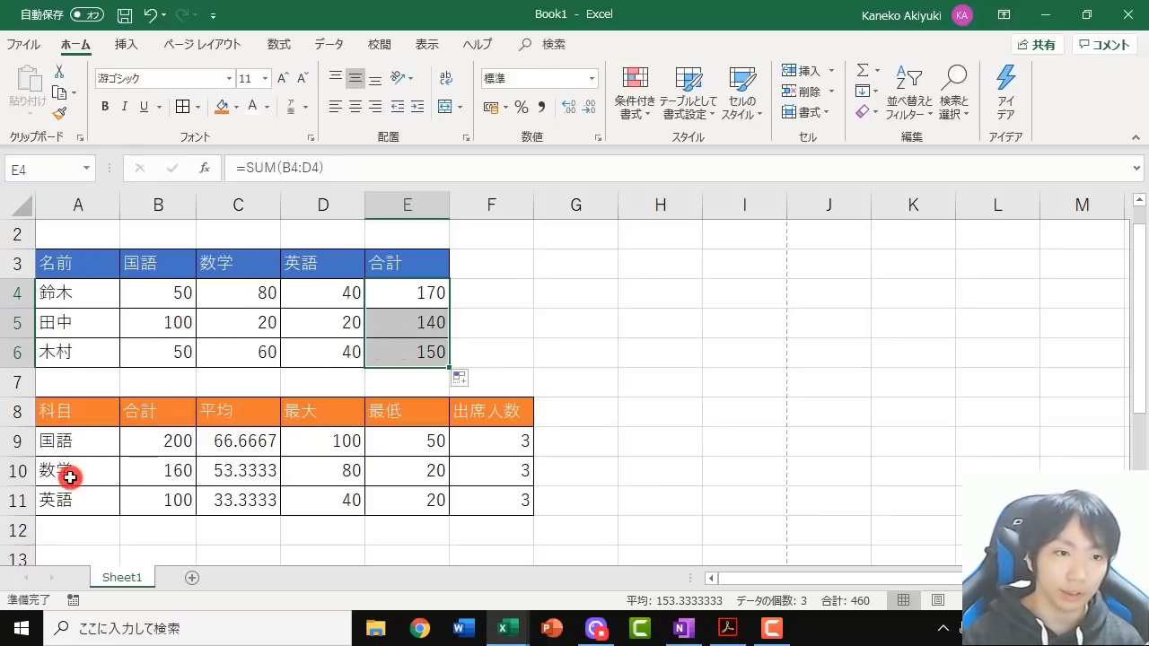
Insert a new column A and give it the heading 番号 in A3
right_click(68, 205)
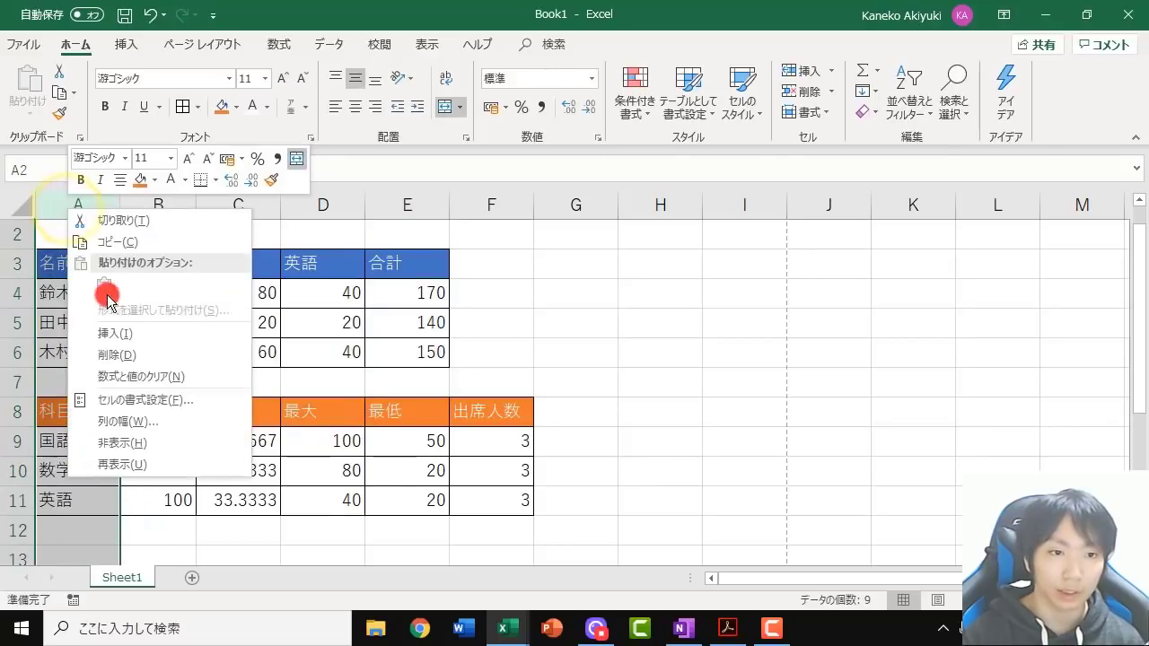
click(122, 333)
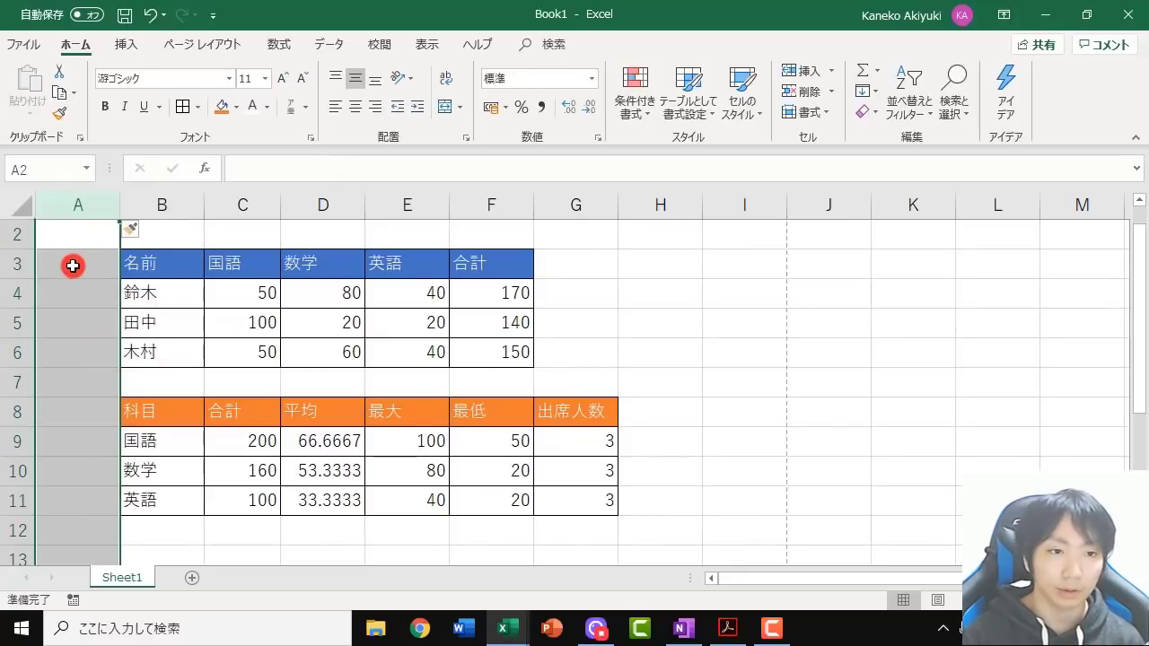
click(67, 263)
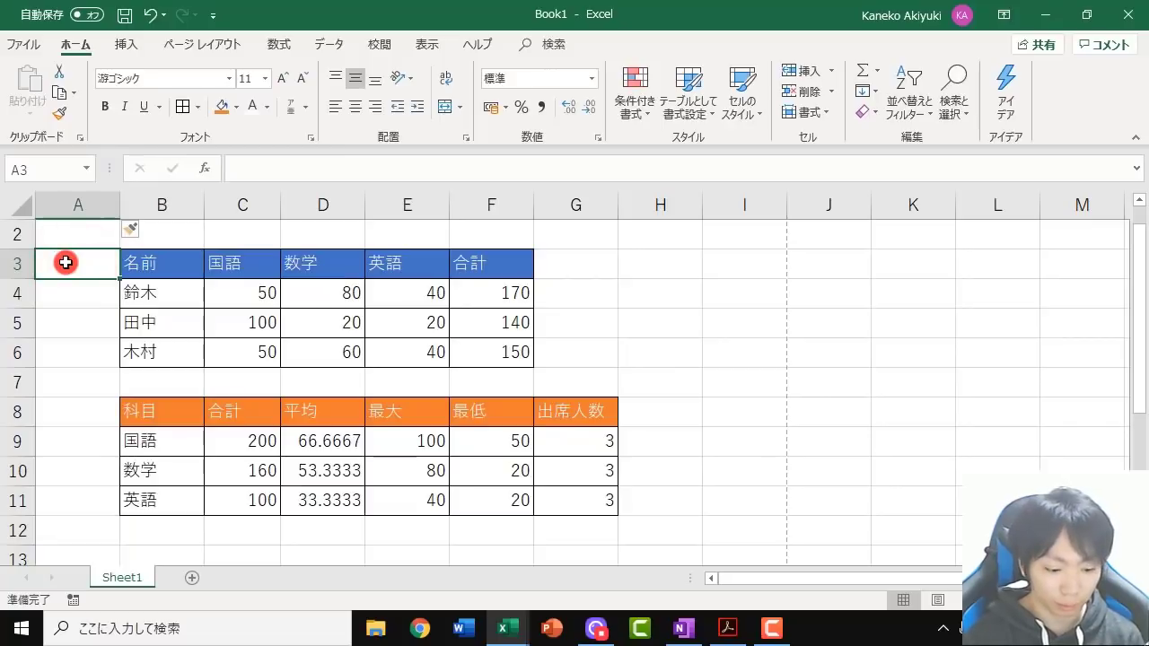
text(bangou)
key(space)
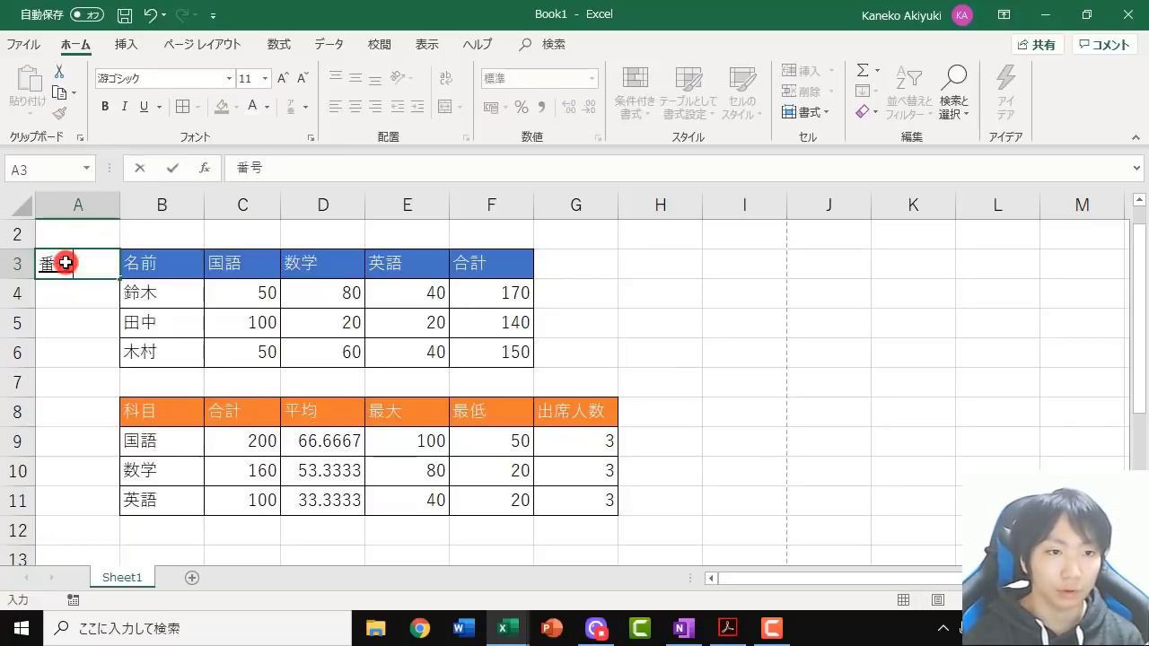
key(Return)
key(Return)
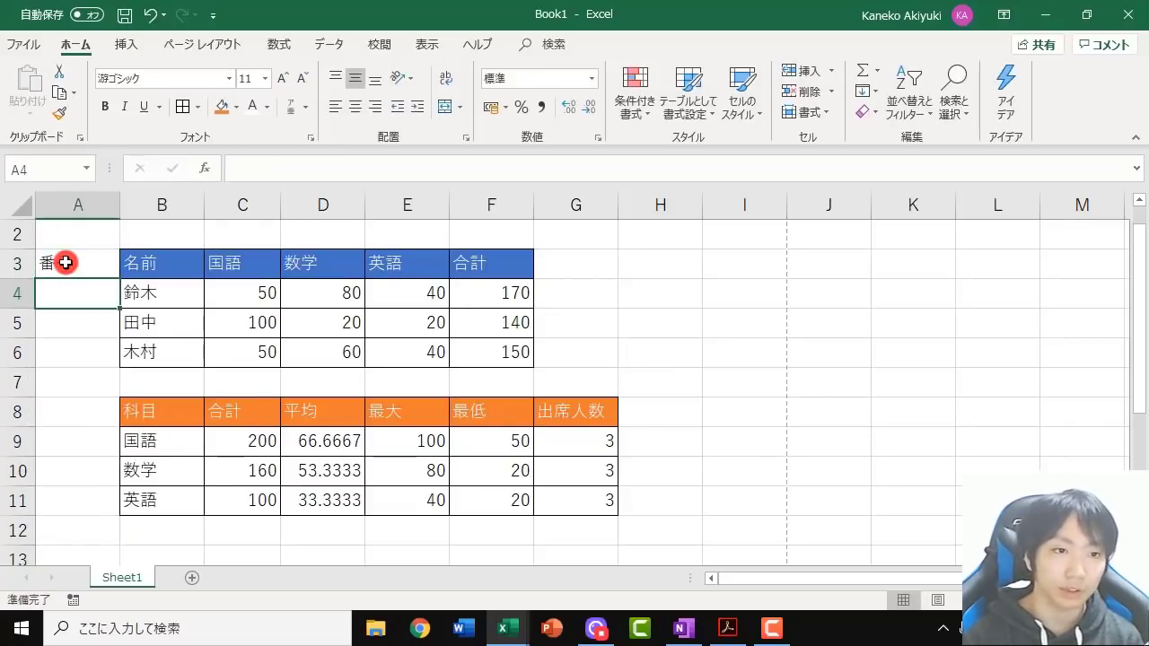
click(95, 263)
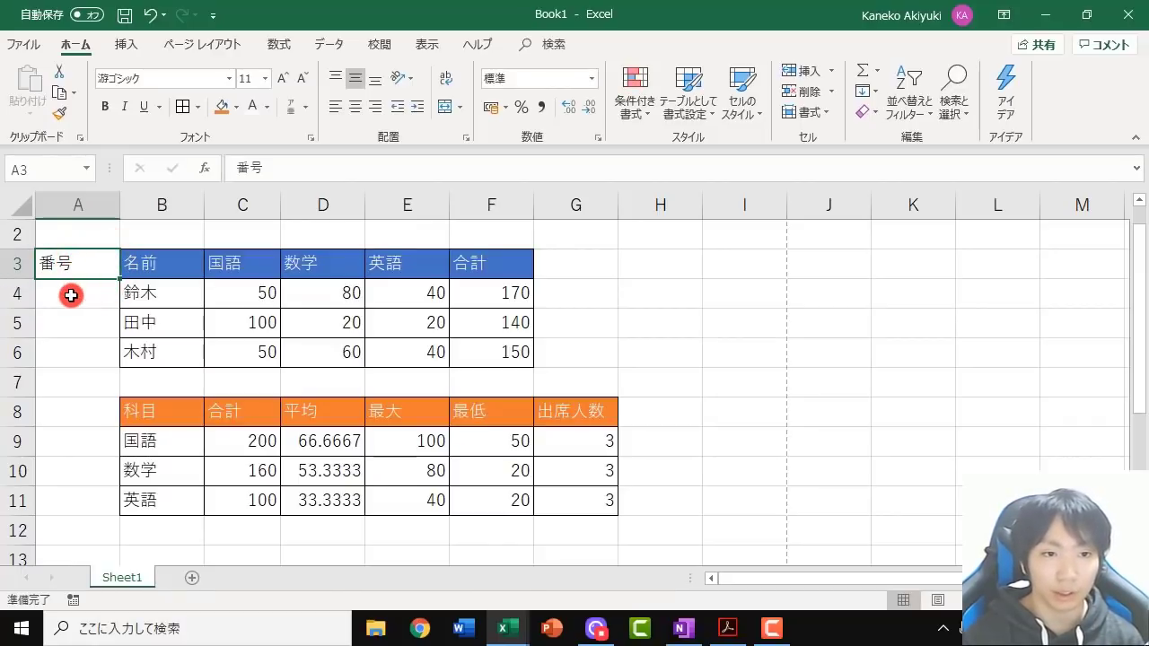
Number the first two students 1 and 2 in A4 and A5
click(71, 295)
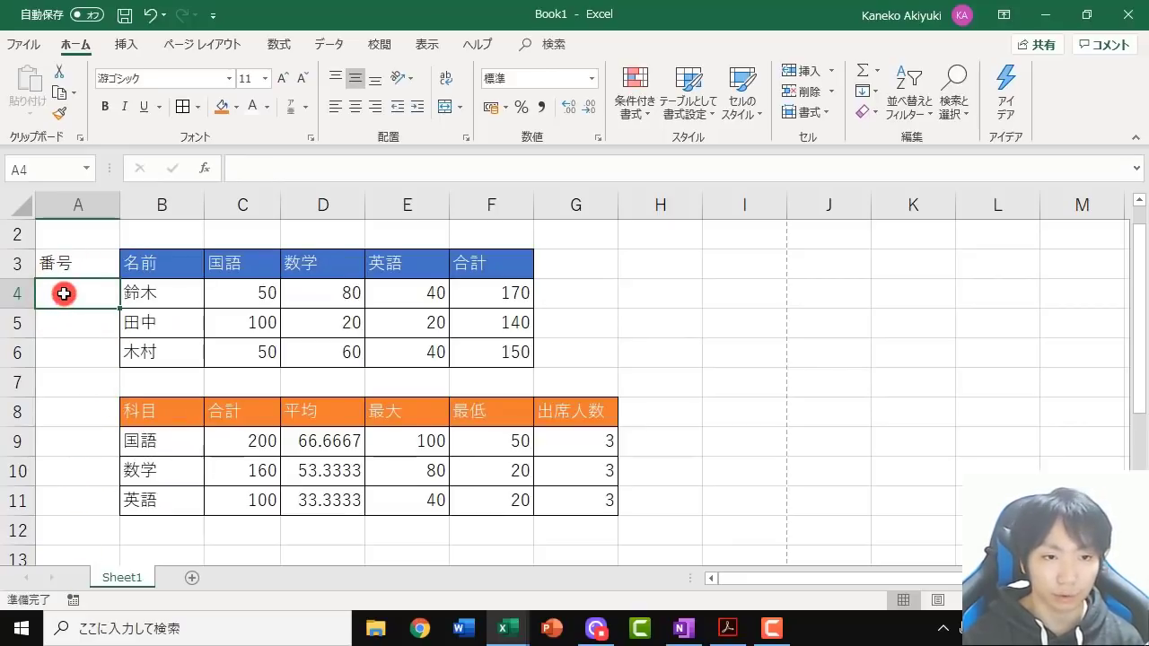
text(1)
key(Return)
key(Return)
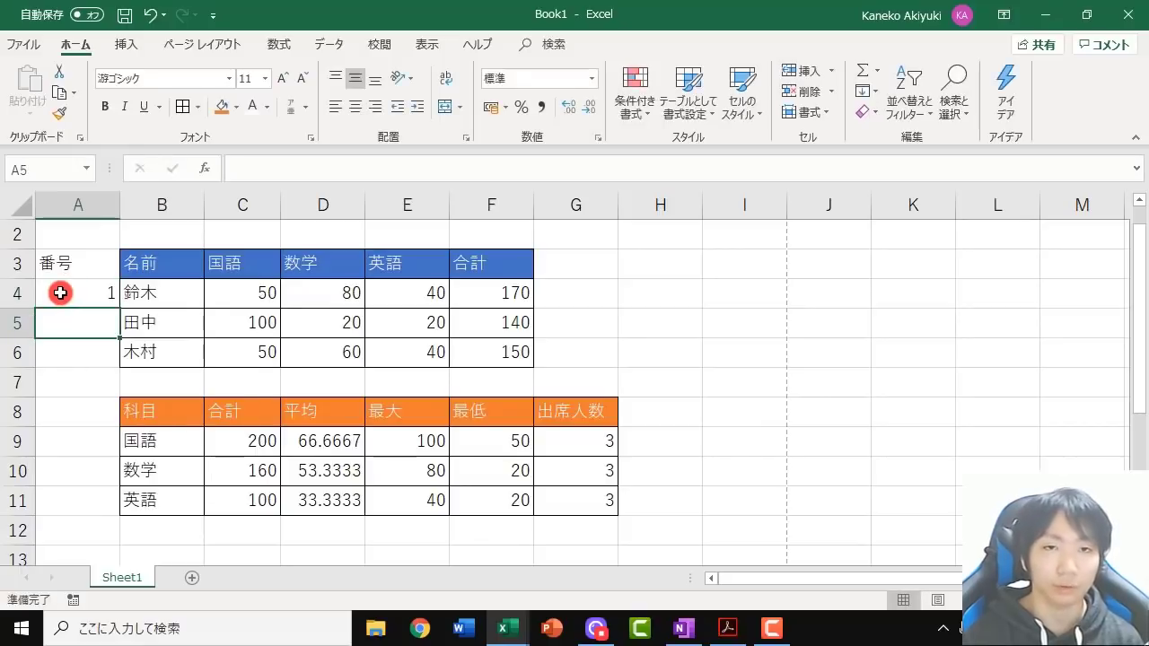
text(2)
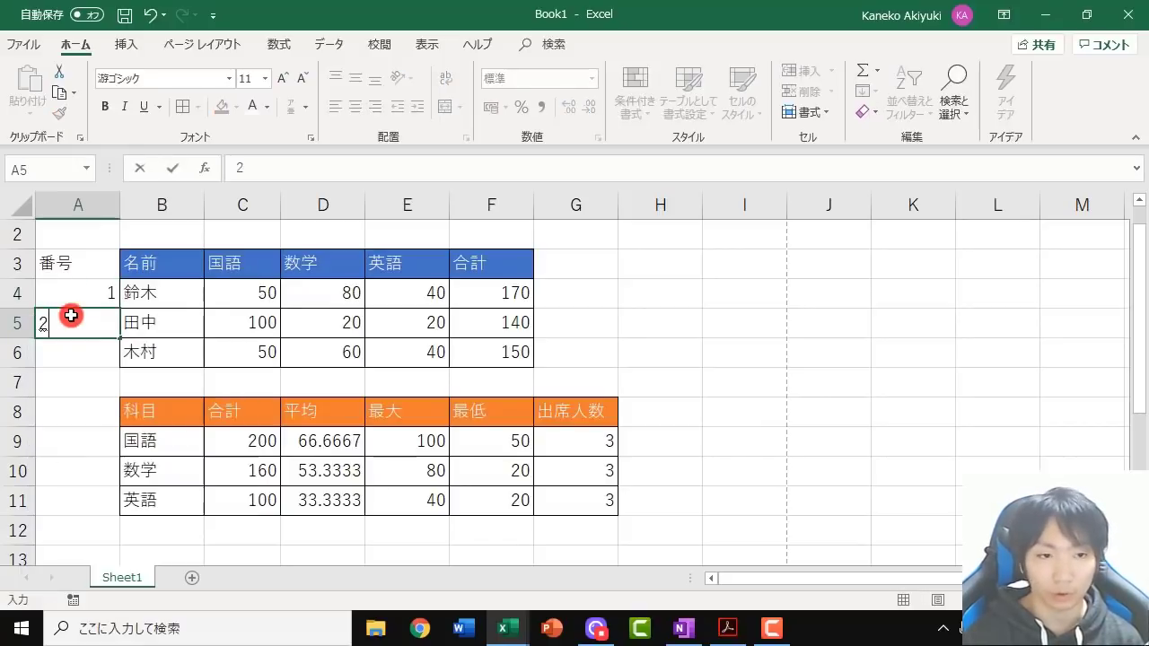
key(Return)
key(Return)
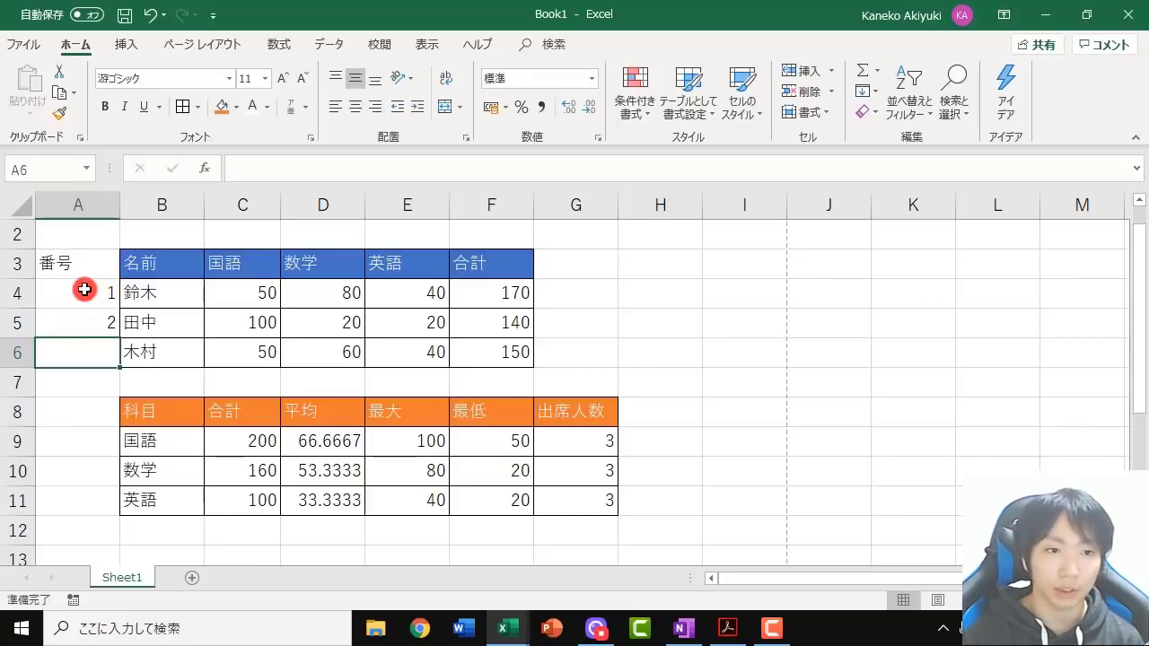
Extend the 1, 2 series down A4:A11 so the 番号 column reads 1 through 8
drag(84, 289, 82, 320)
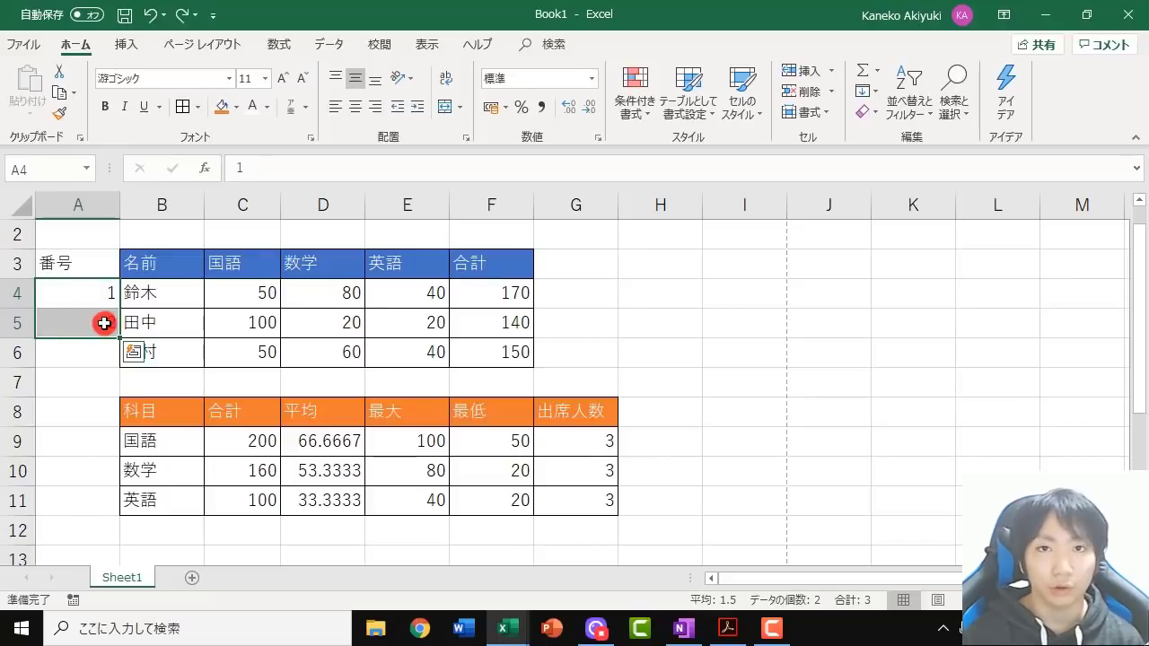
drag(119, 338, 116, 350)
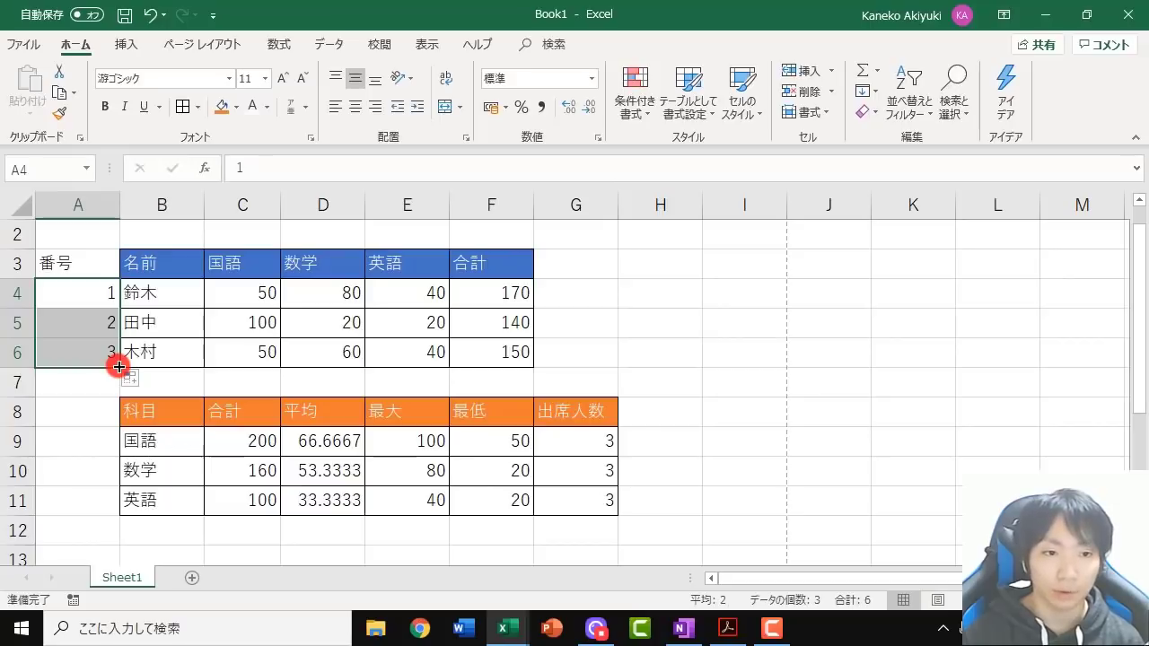
drag(119, 368, 118, 517)
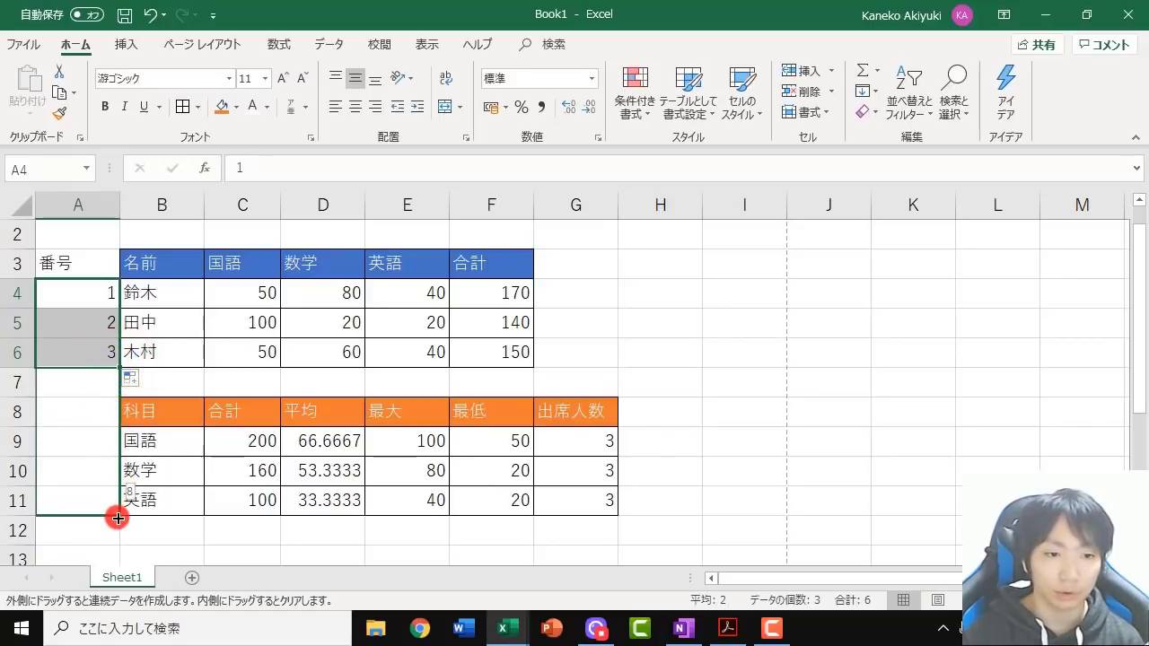
drag(117, 518, 118, 518)
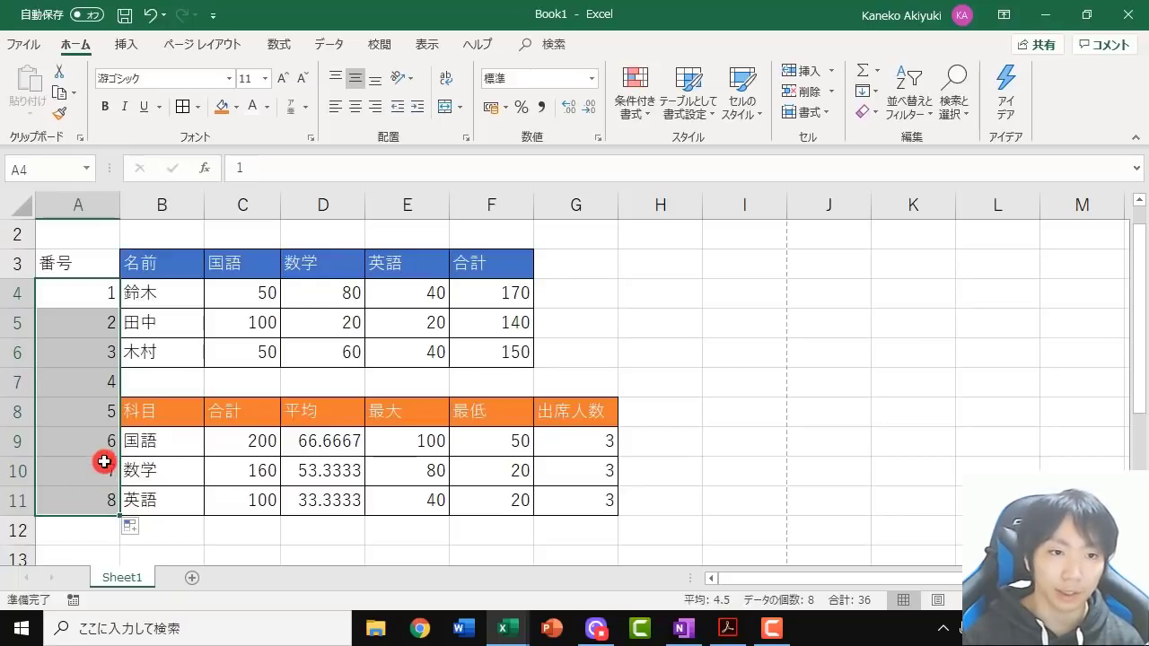
drag(78, 292, 73, 327)
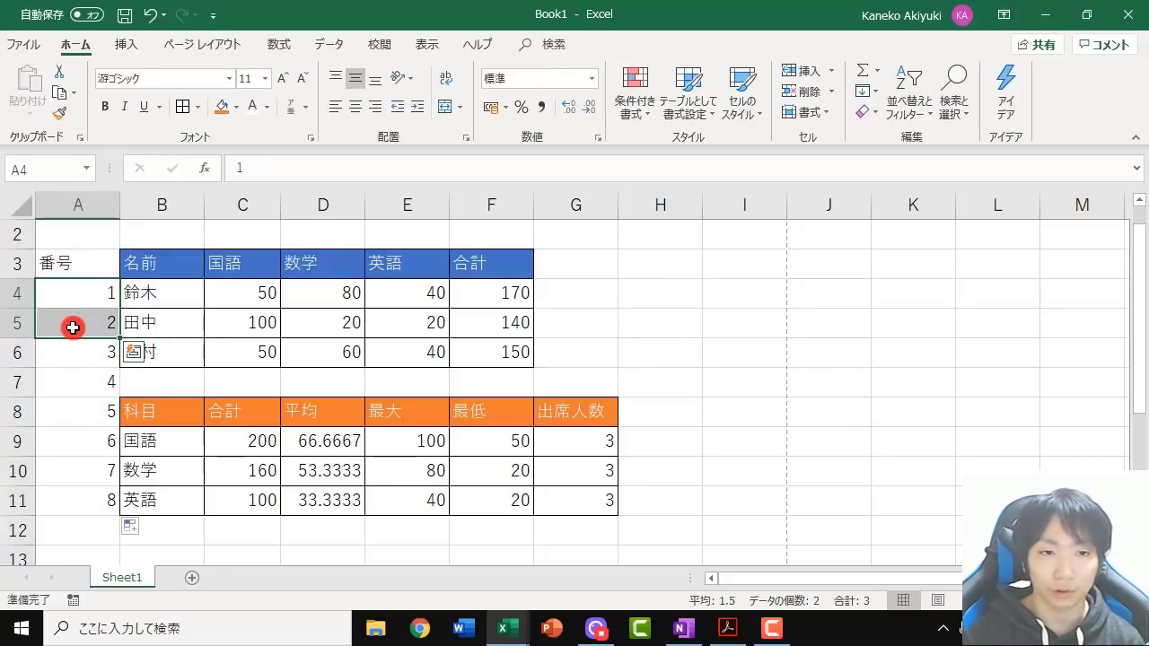
click(96, 303)
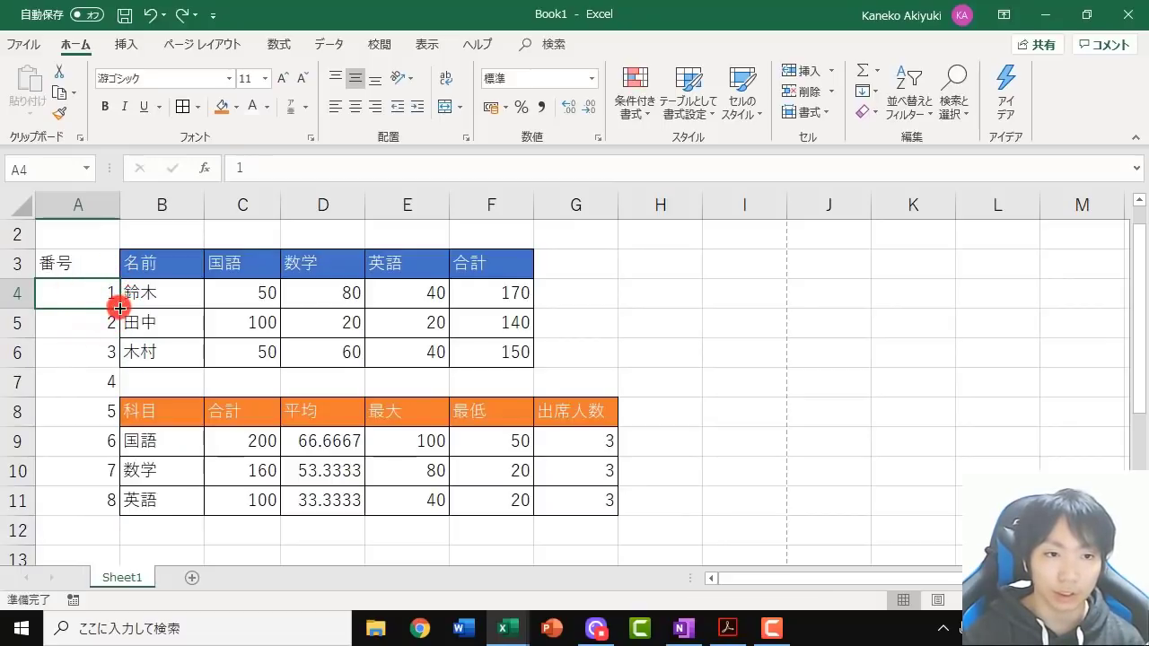
drag(120, 308, 119, 505)
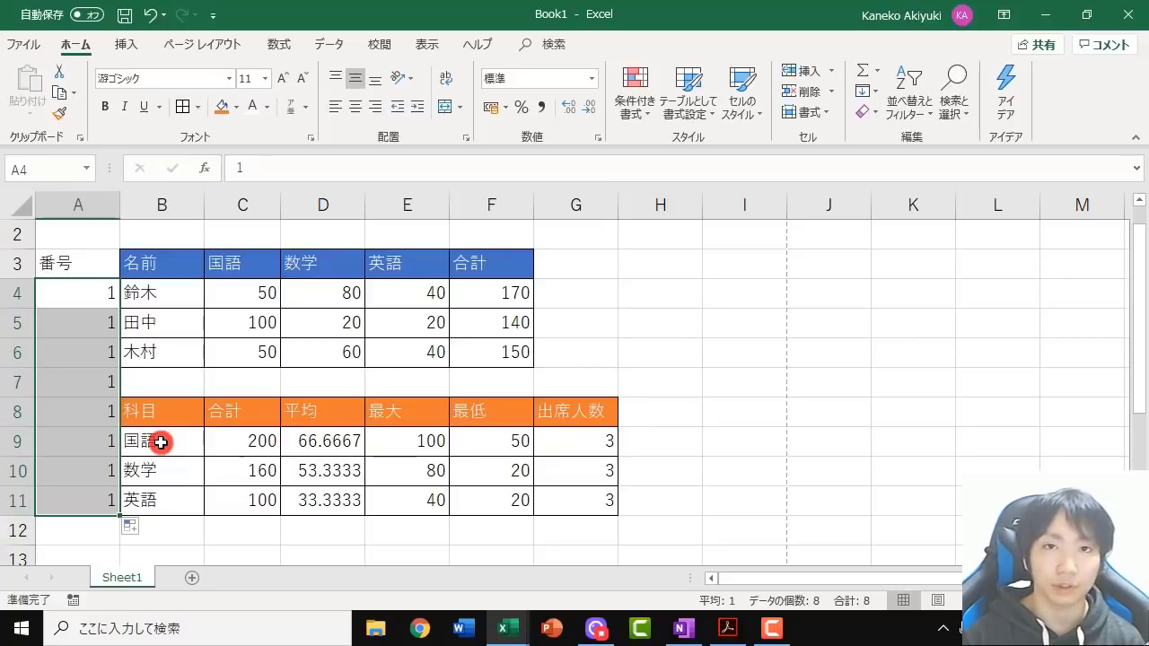
key(ctrl+z)
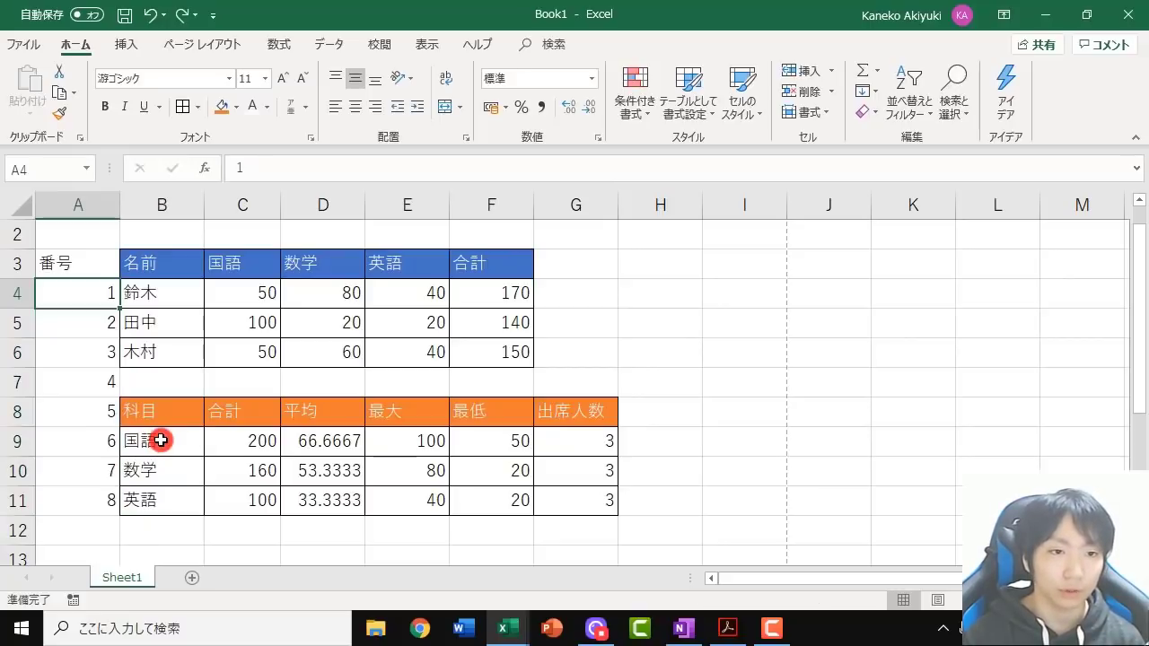
drag(88, 289, 90, 316)
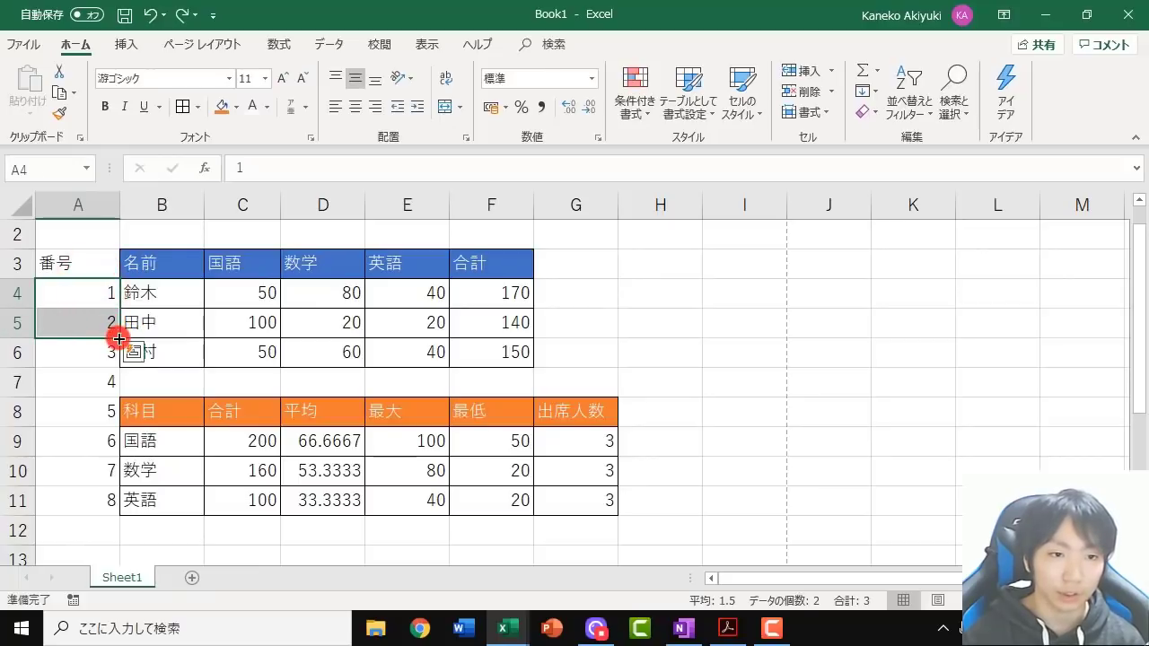
drag(119, 339, 117, 472)
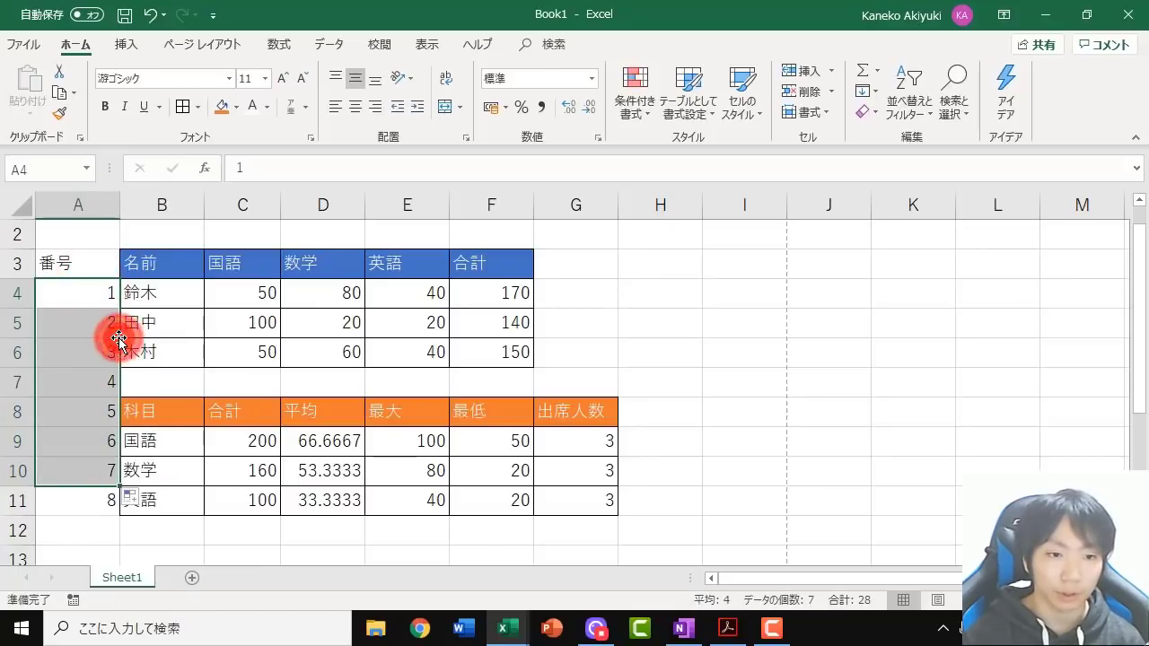
click(89, 298)
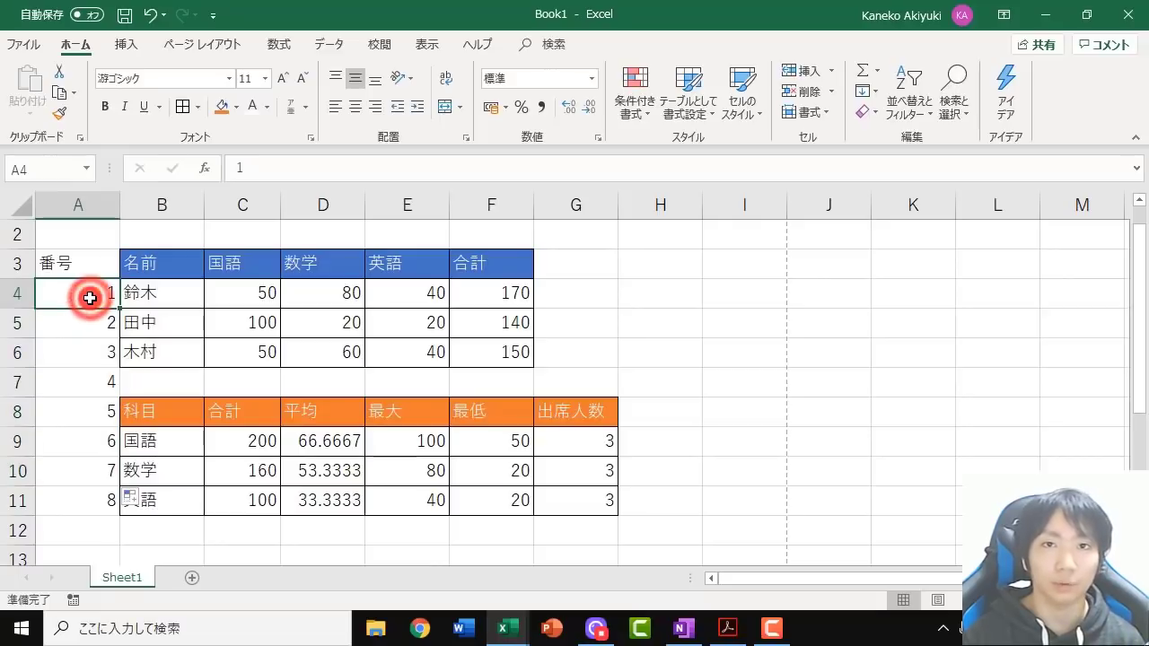
click(96, 319)
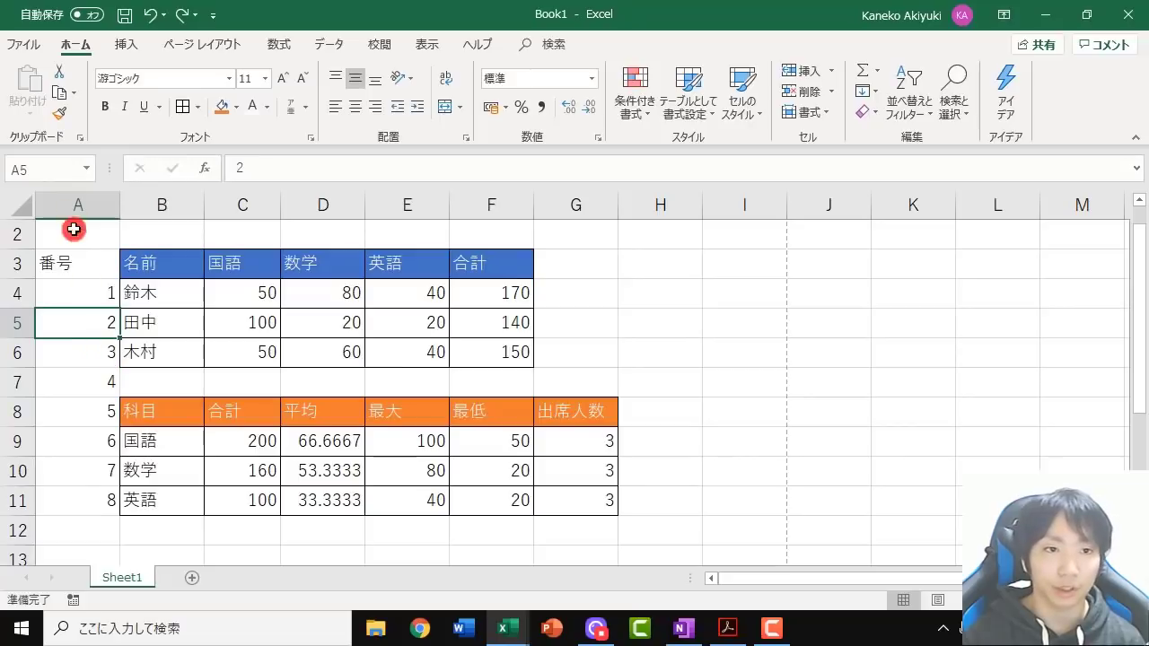
Delete column A (番号) from its right-click menu
right_click(71, 199)
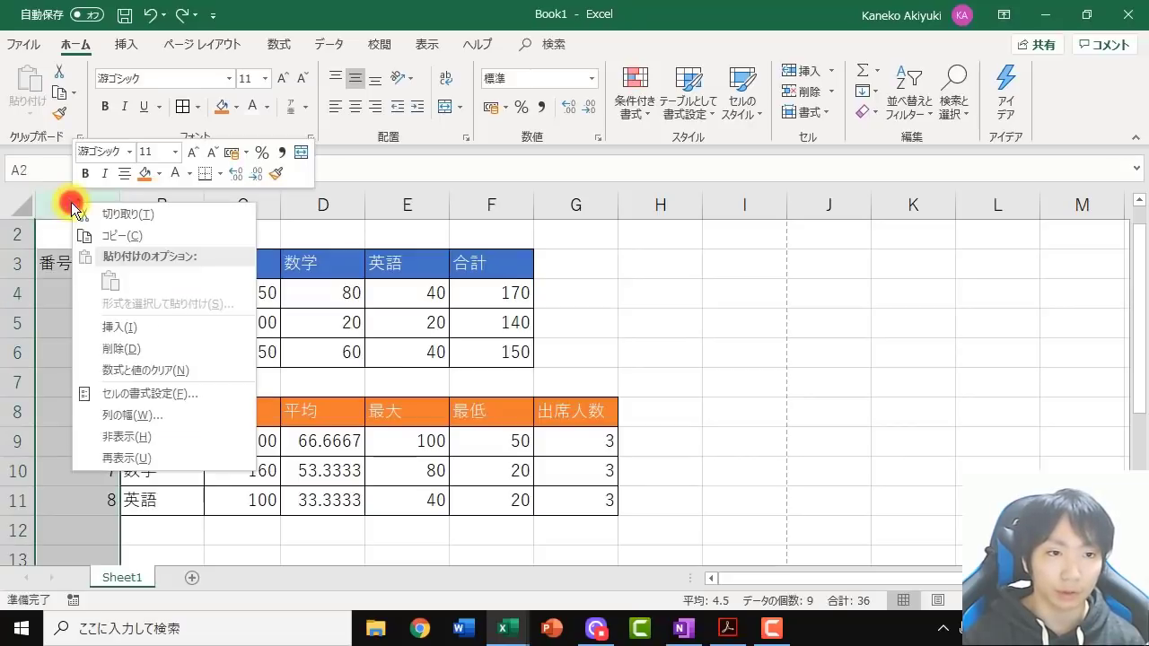
click(132, 349)
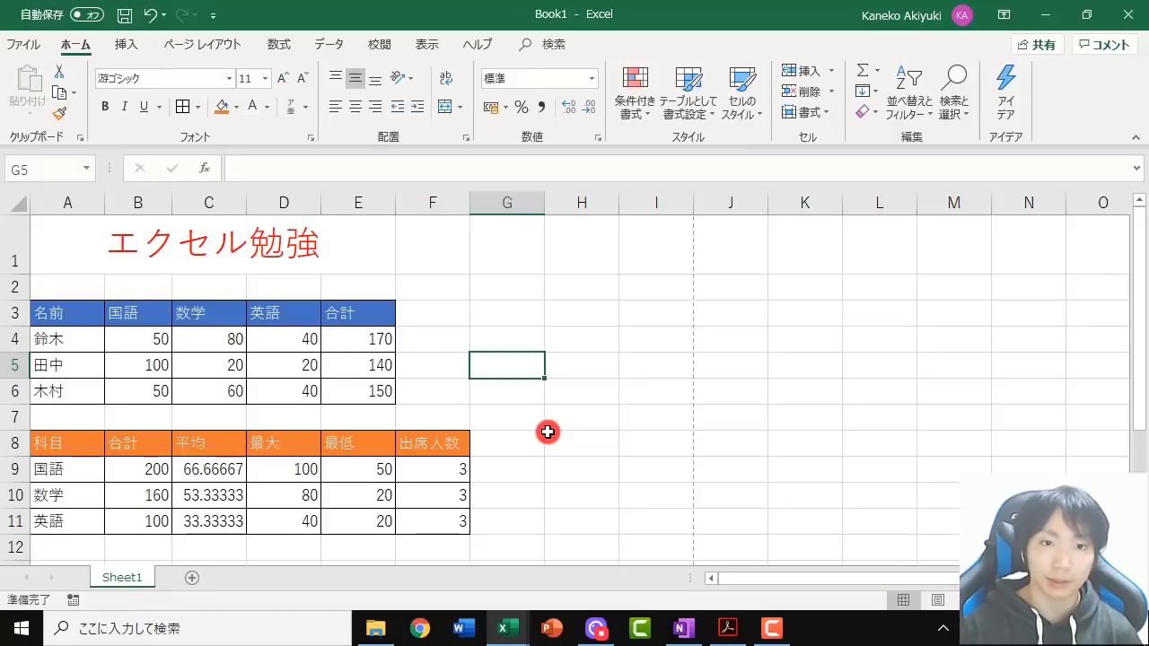
click(139, 470)
click(220, 469)
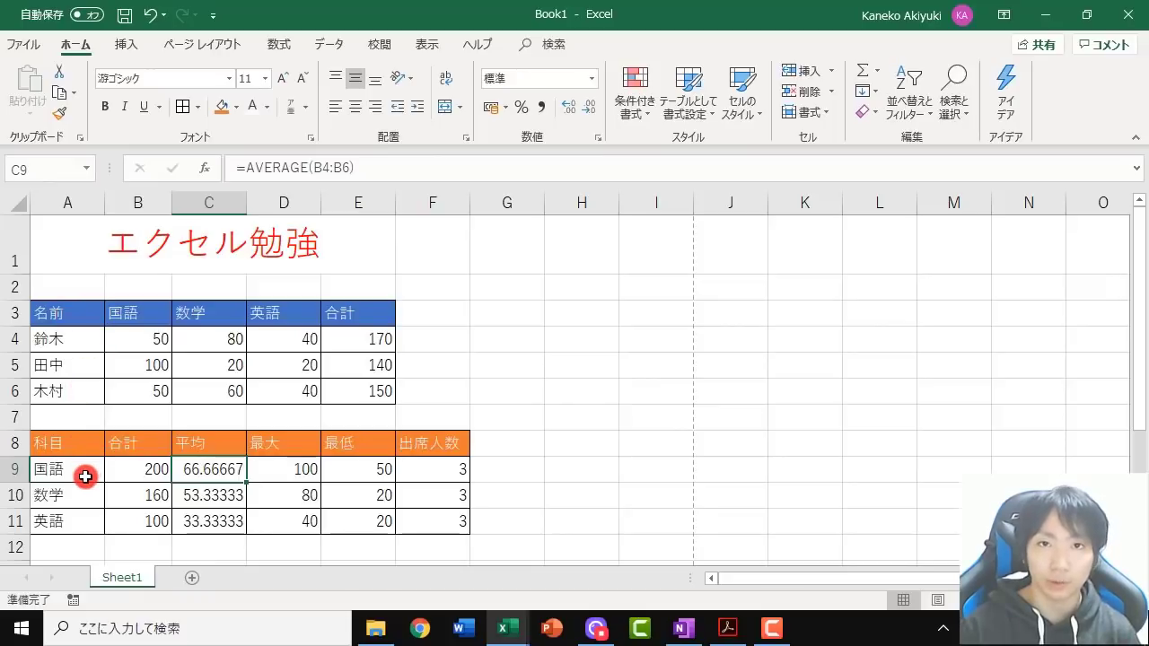
click(144, 447)
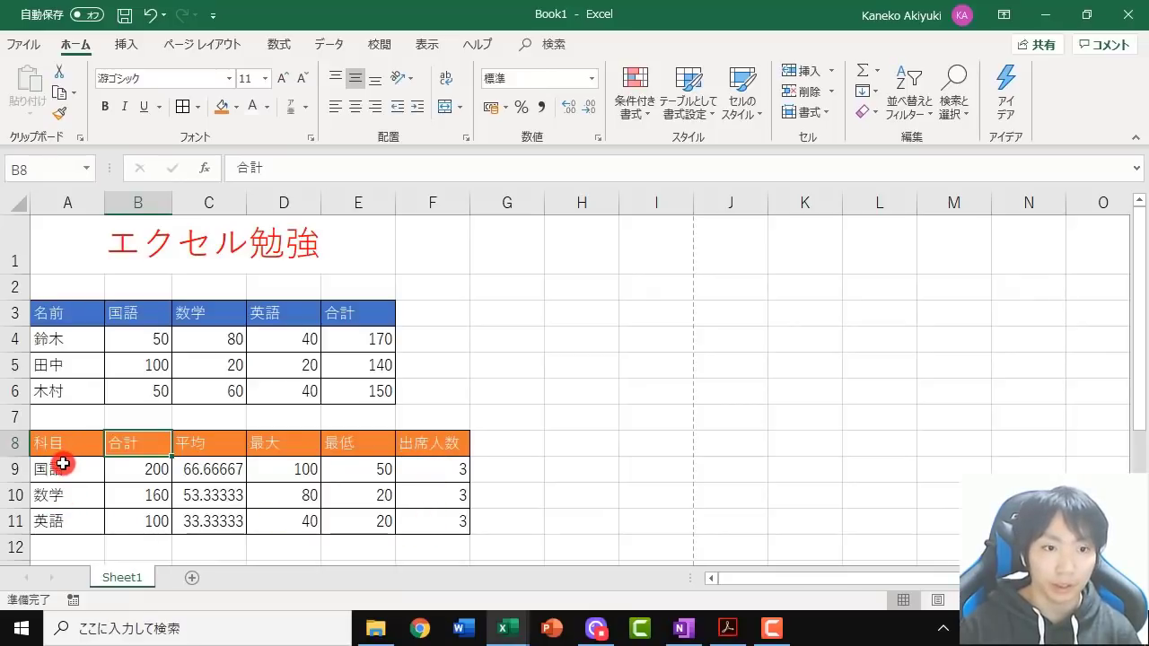
click(67, 419)
click(60, 444)
click(70, 474)
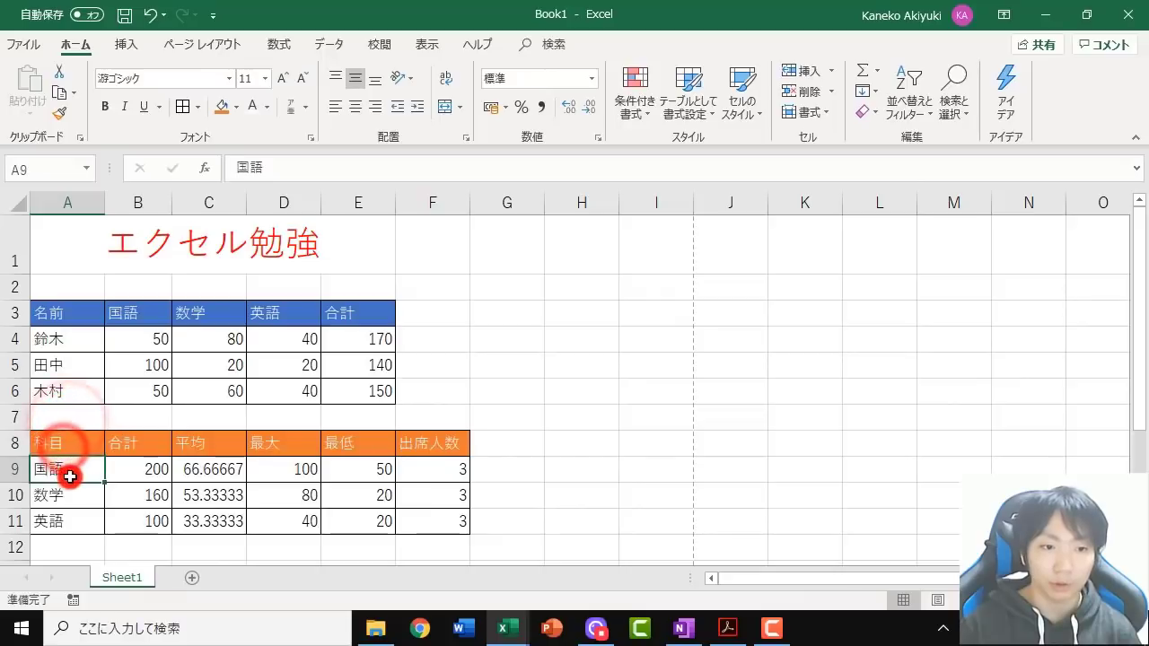
click(61, 418)
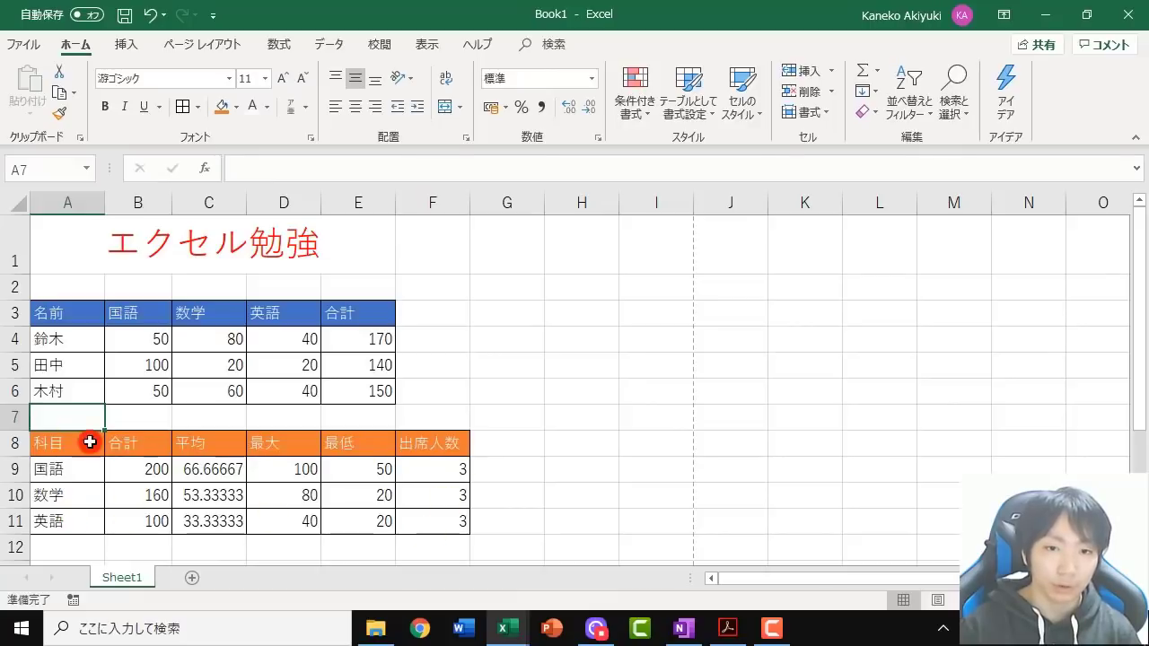
click(509, 312)
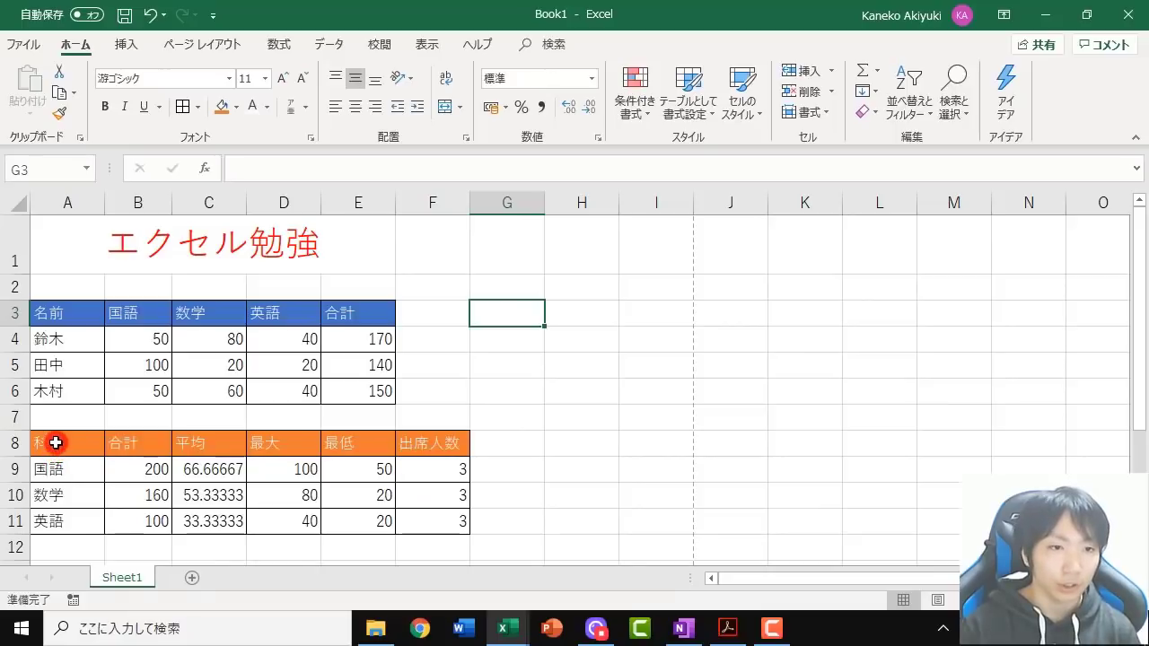
Cut the subject summary table A8:F11 and paste it at G3 beside the scores
mouse_move(56, 442)
mouse_down()
mouse_move(439, 509)
mouse_move(437, 522)
mouse_up()
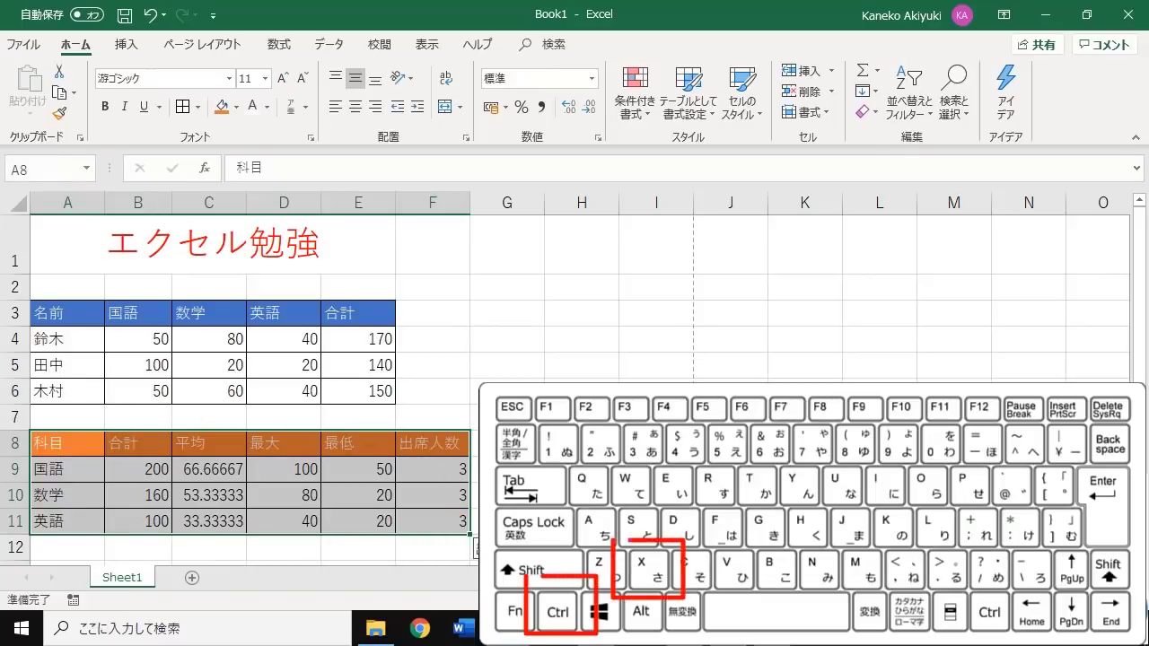
key(ctrl+x)
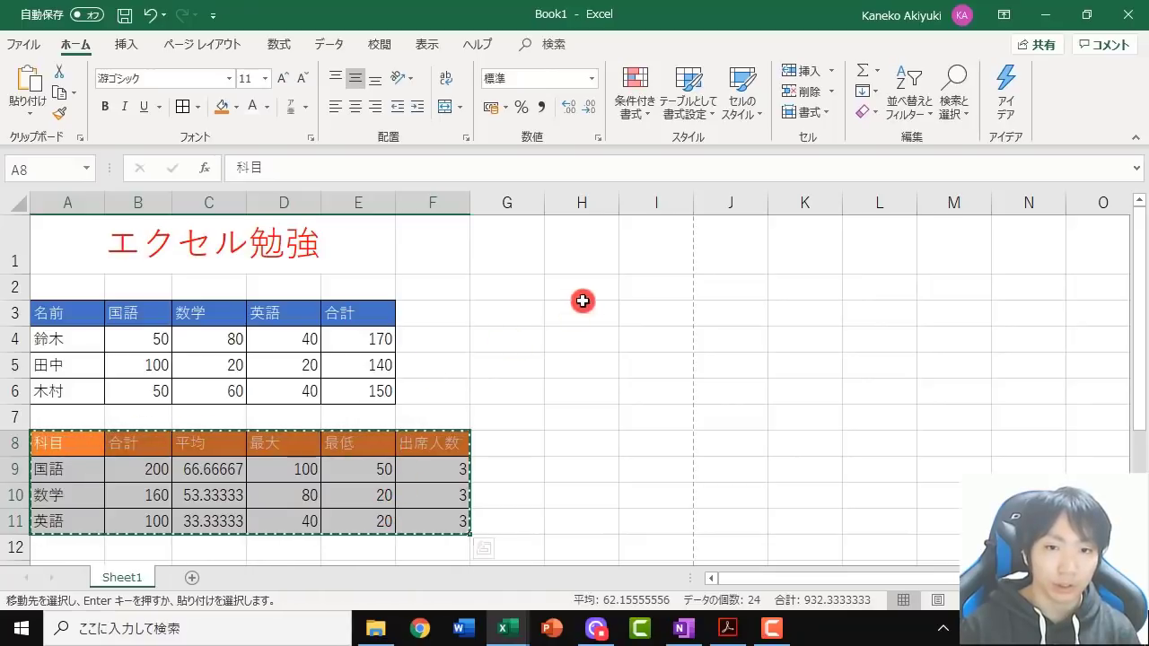
click(500, 313)
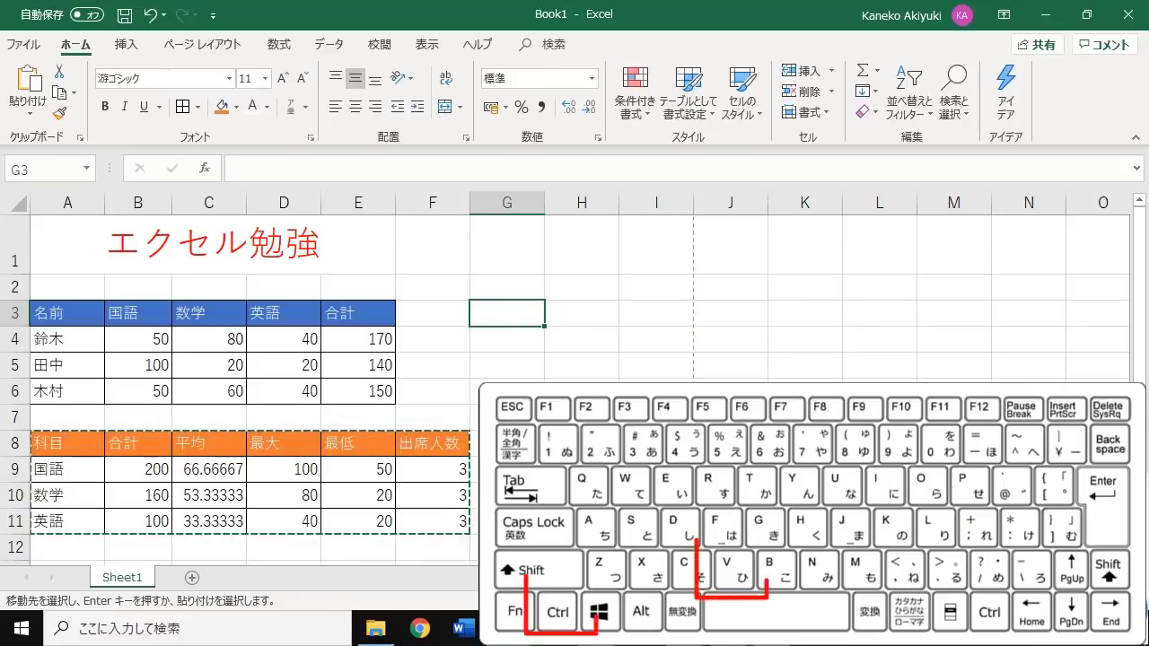
key(ctrl+v)
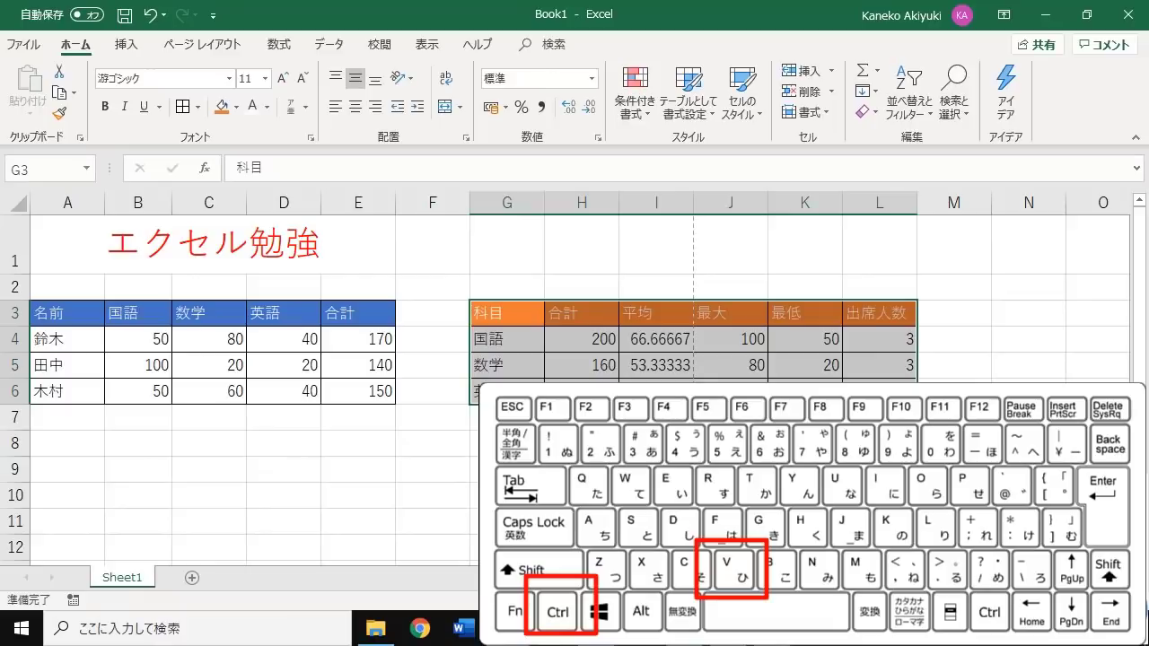
click(67, 444)
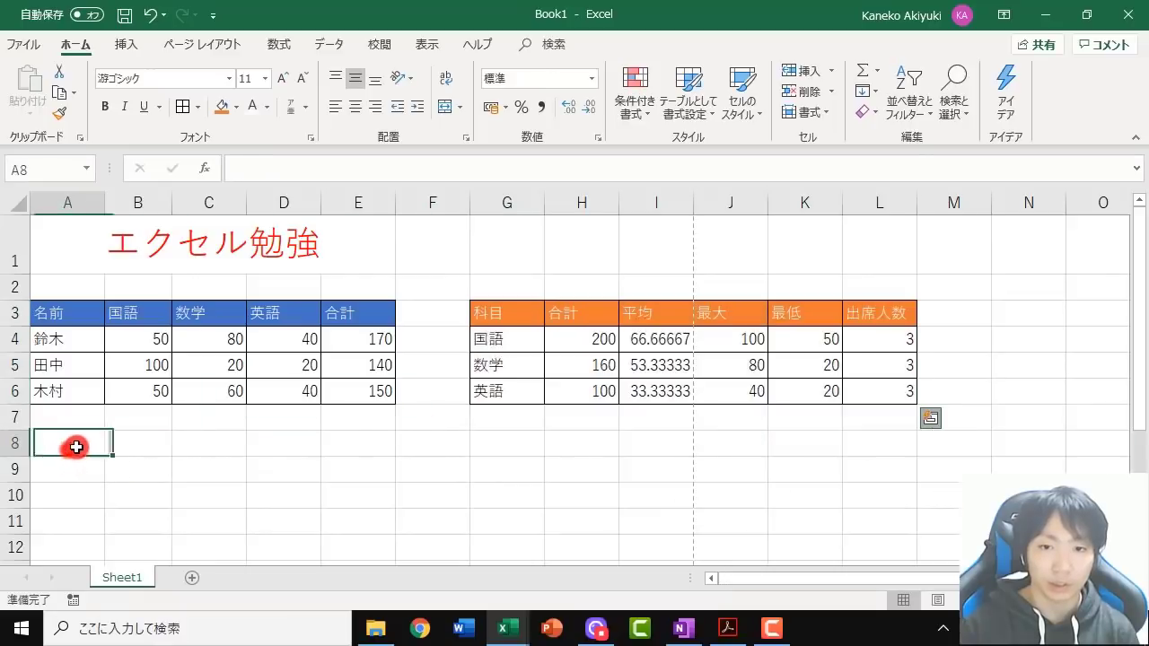
click(497, 317)
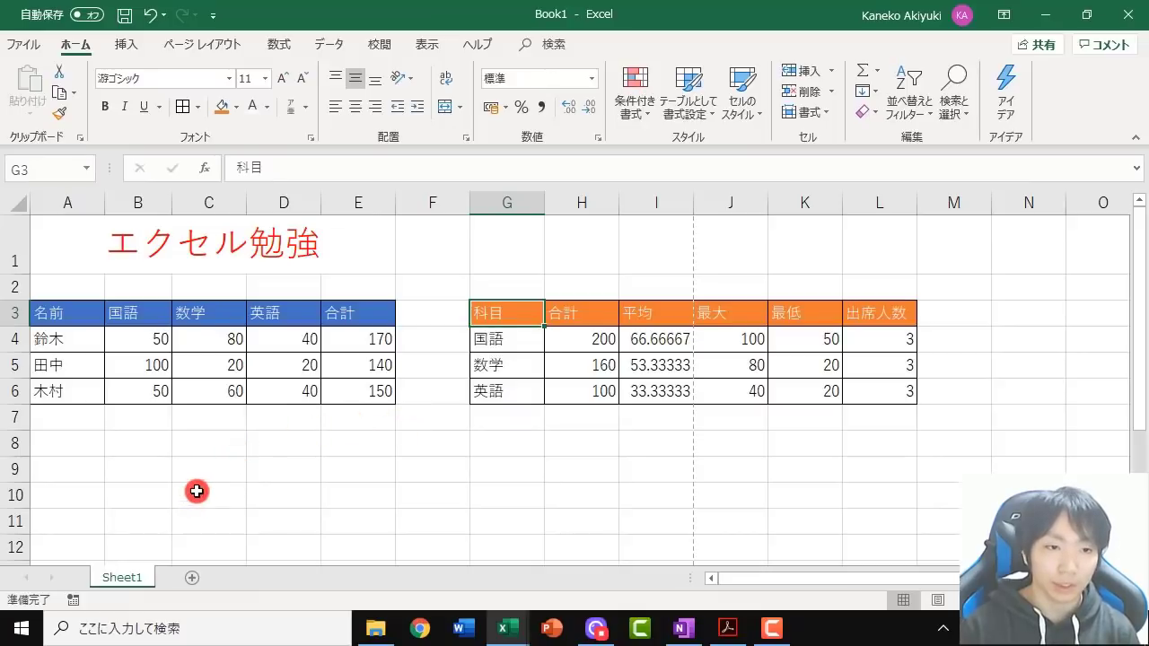
Enter the new student name 後藤 in A7
click(89, 449)
click(53, 418)
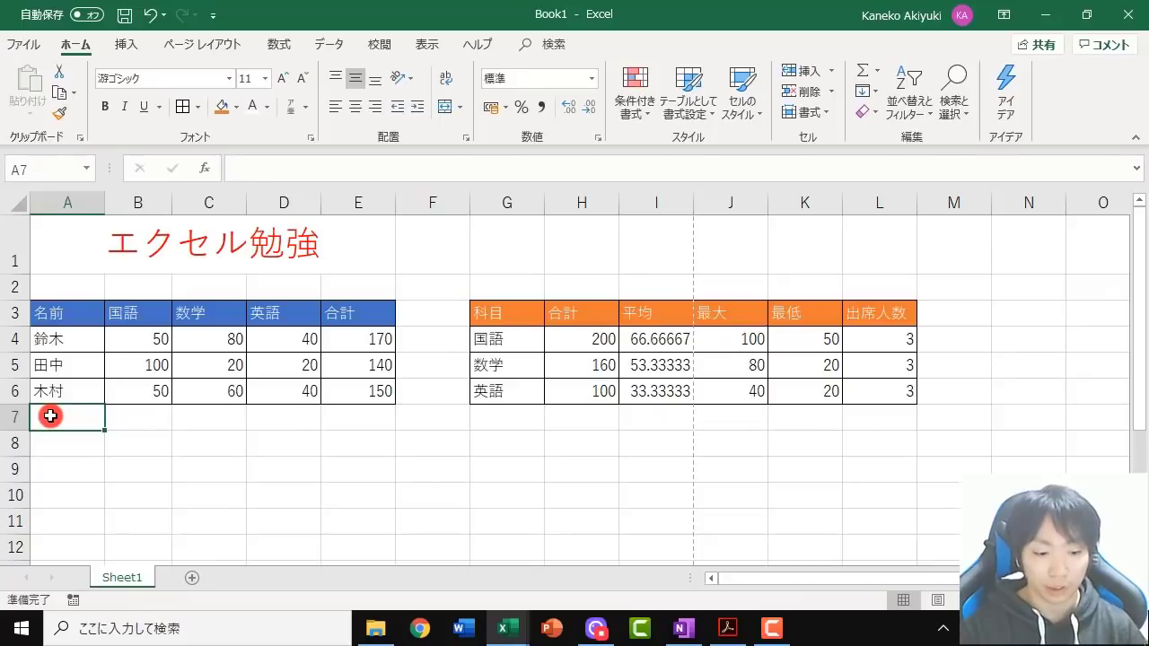
text(ごt)
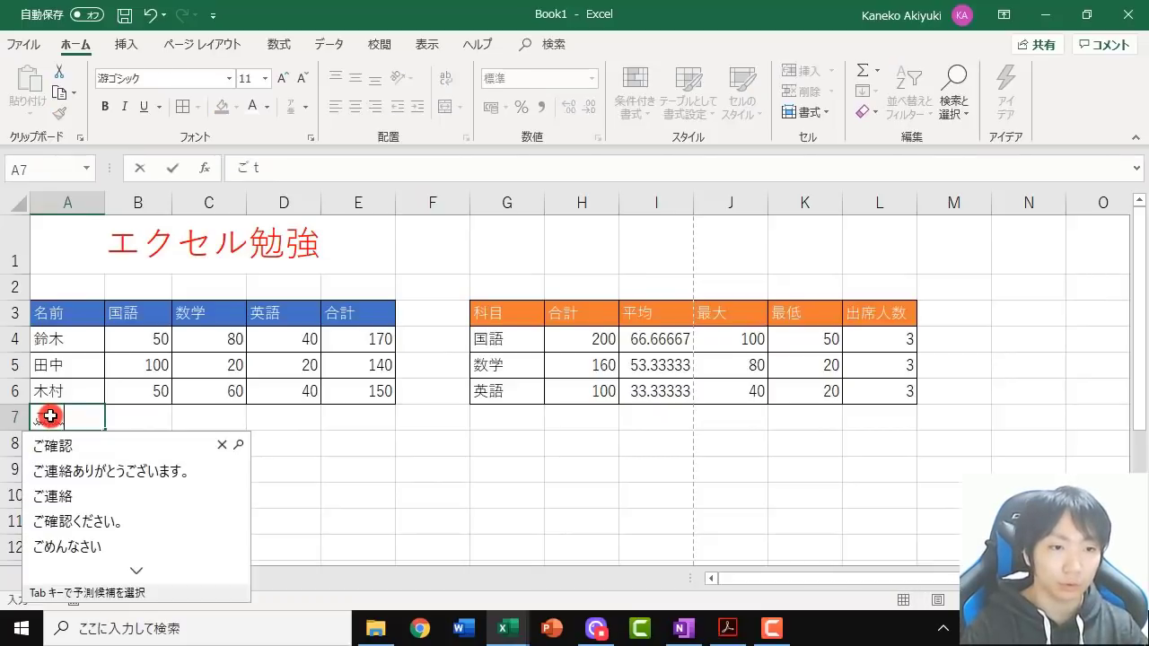
text(ou)
key(space)
key(Return)
key(Return)
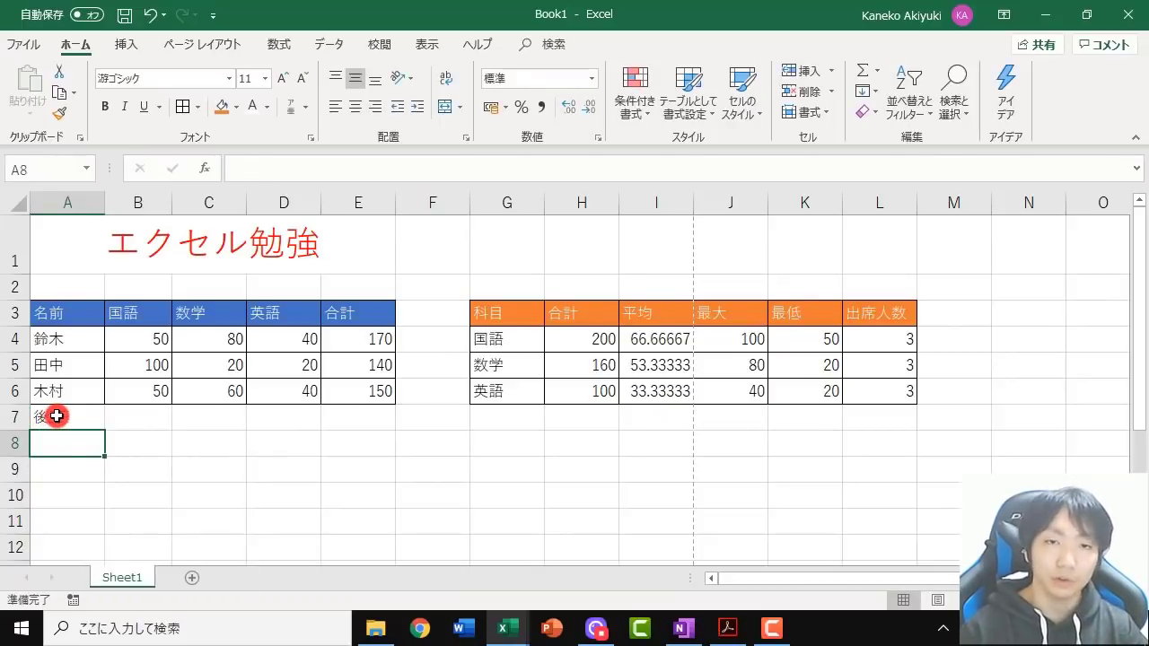
Enter scores of 100 in B7, C7 and D7 for 国語, 数学 and 英語
click(137, 409)
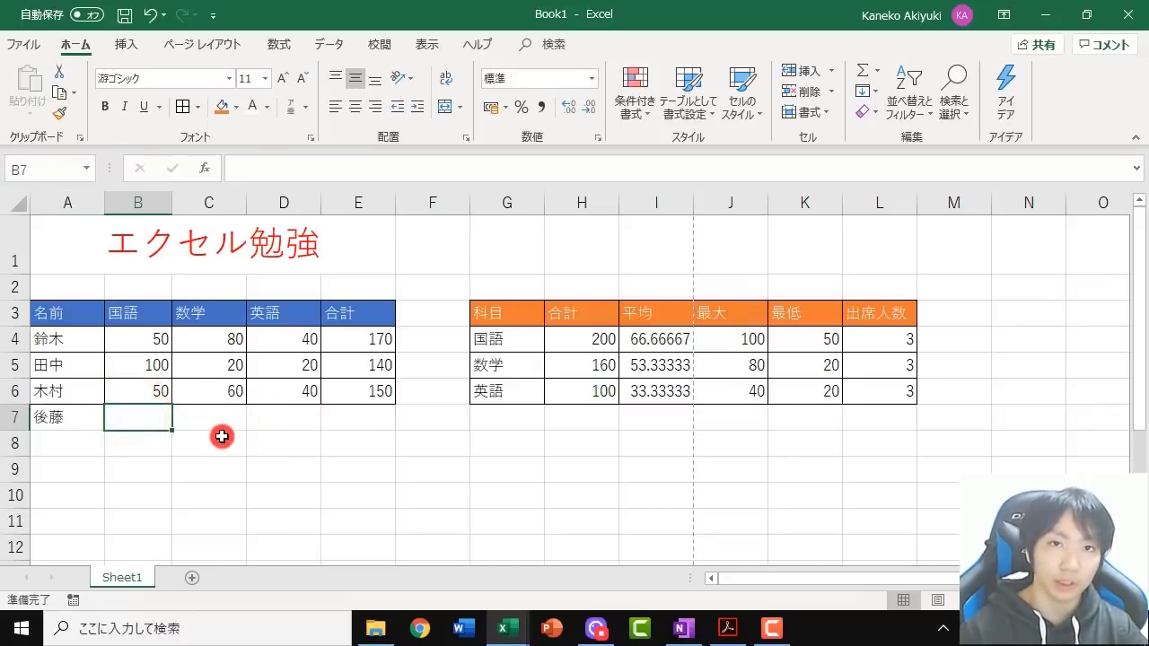
text(100)
key(Return)
key(Return)
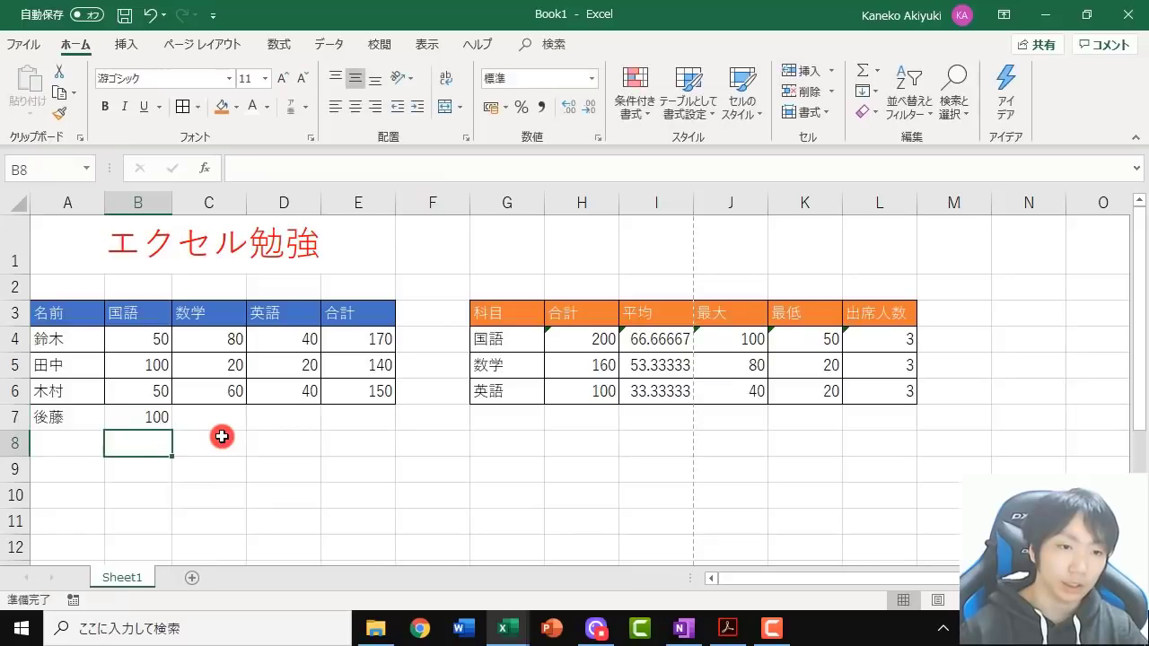
click(228, 415)
text(100)
key(Return)
key(Return)
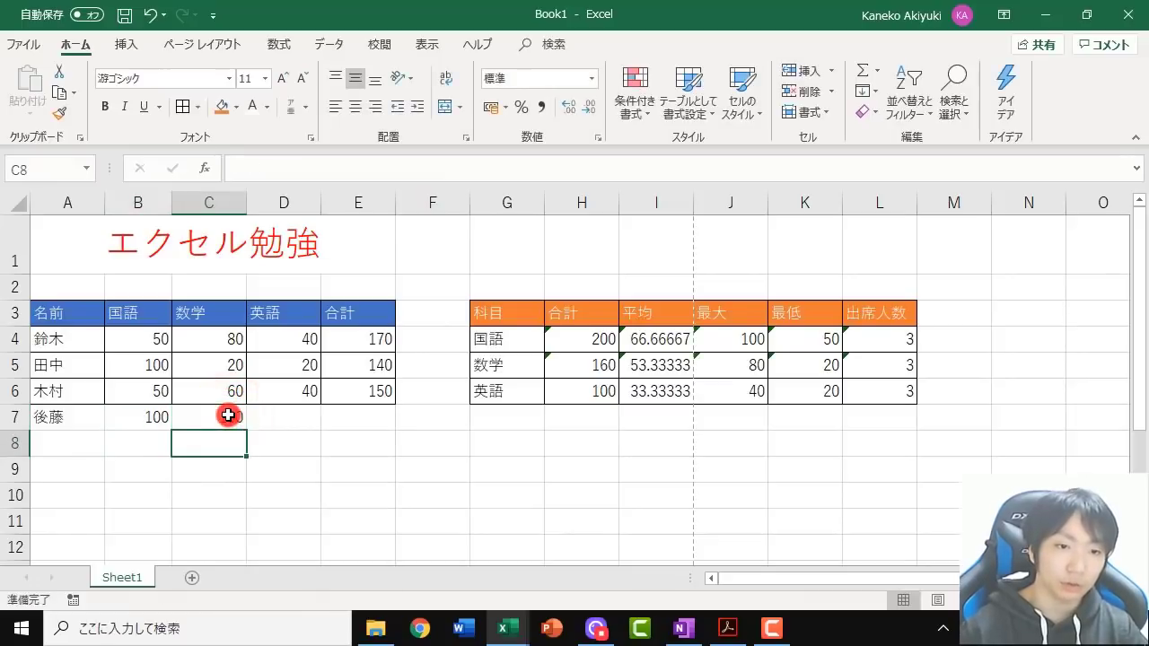
click(269, 415)
text(100)
key(Return)
key(Return)
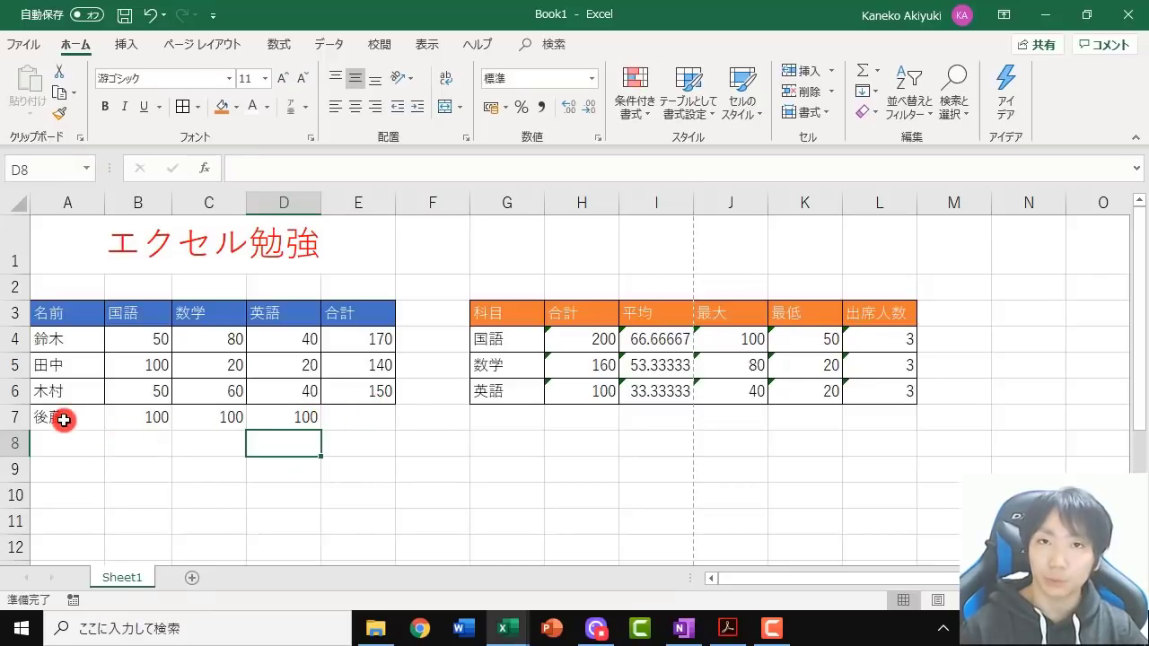
drag(67, 416, 346, 416)
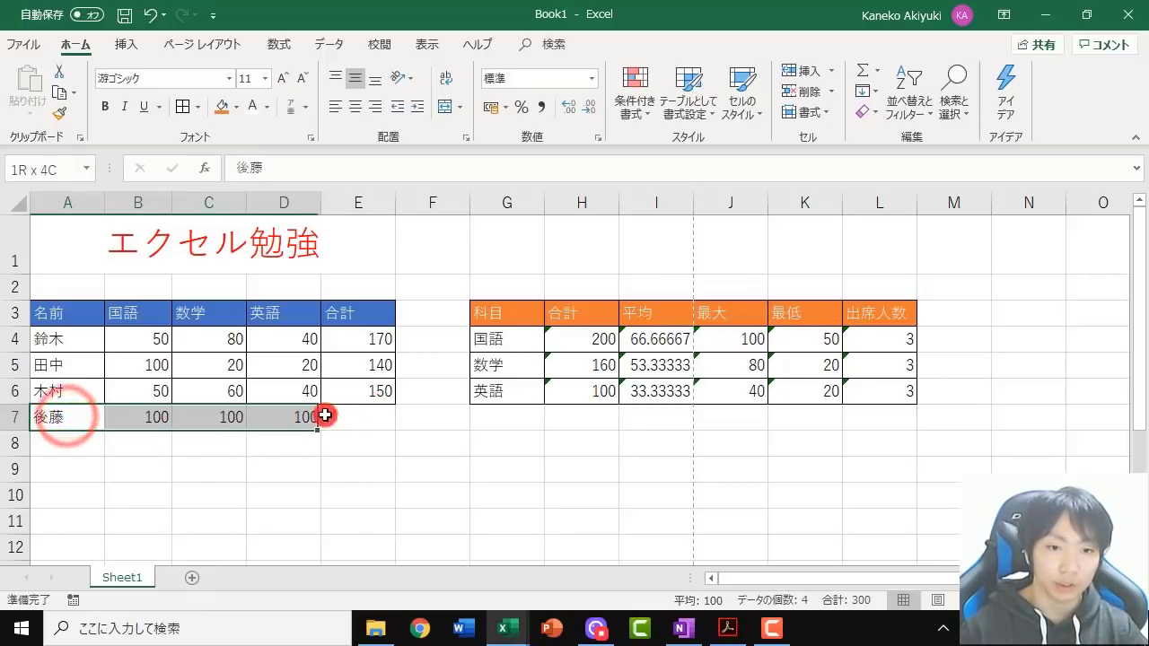
Apply All Borders (格子) to the new row A7:E7
click(198, 108)
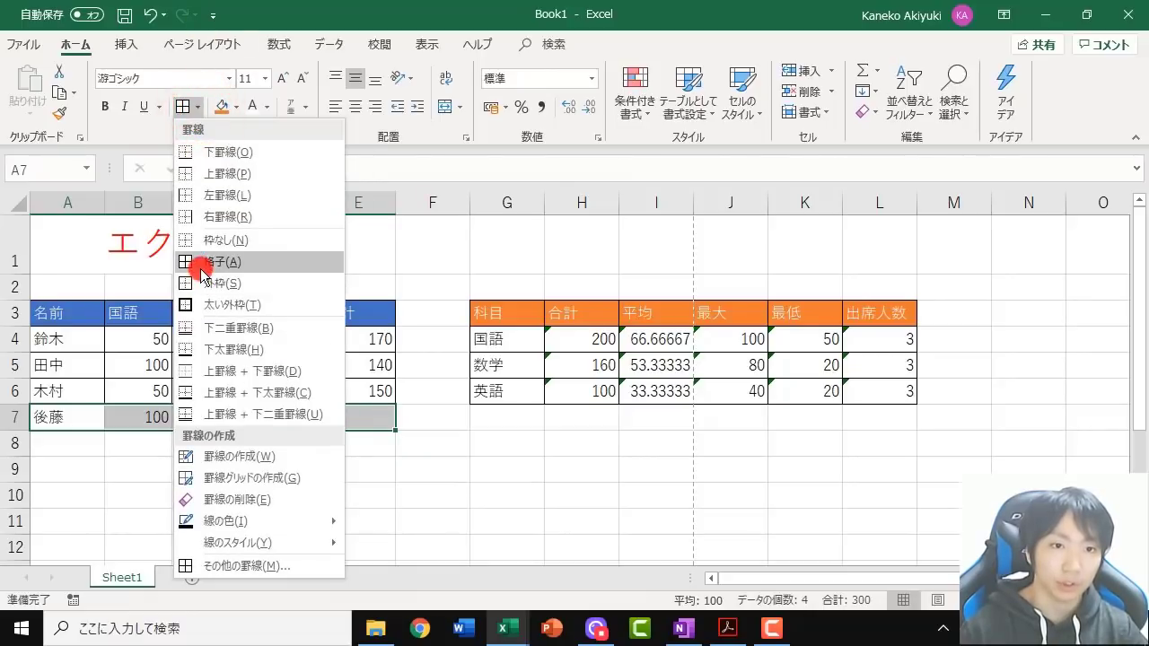
click(188, 106)
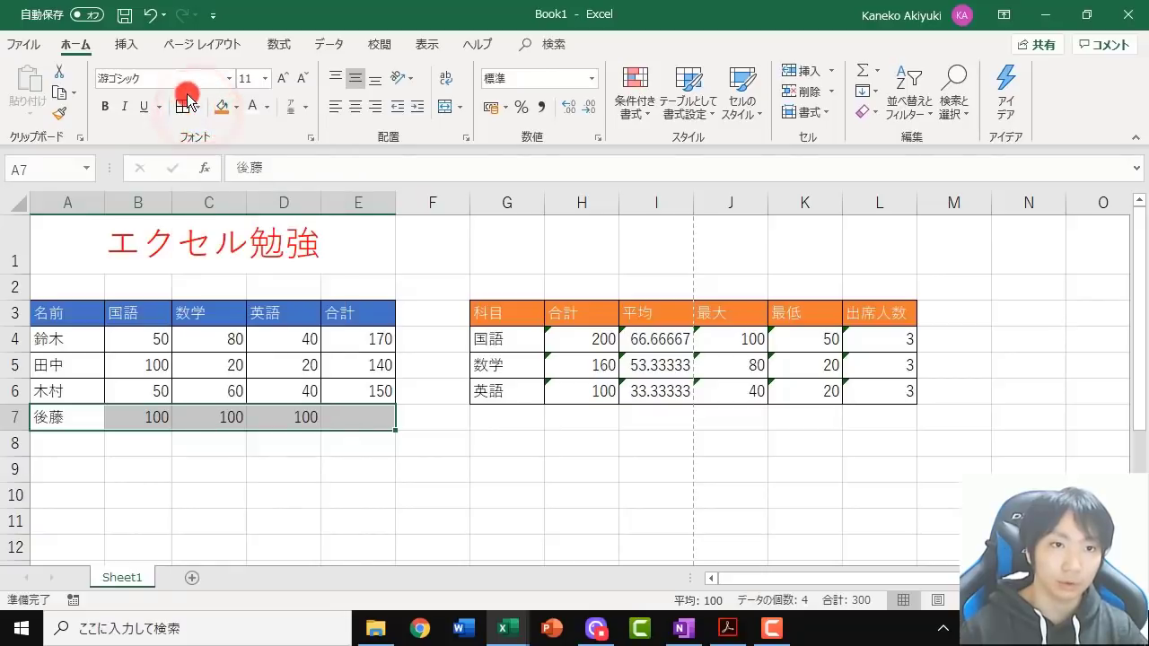
click(184, 117)
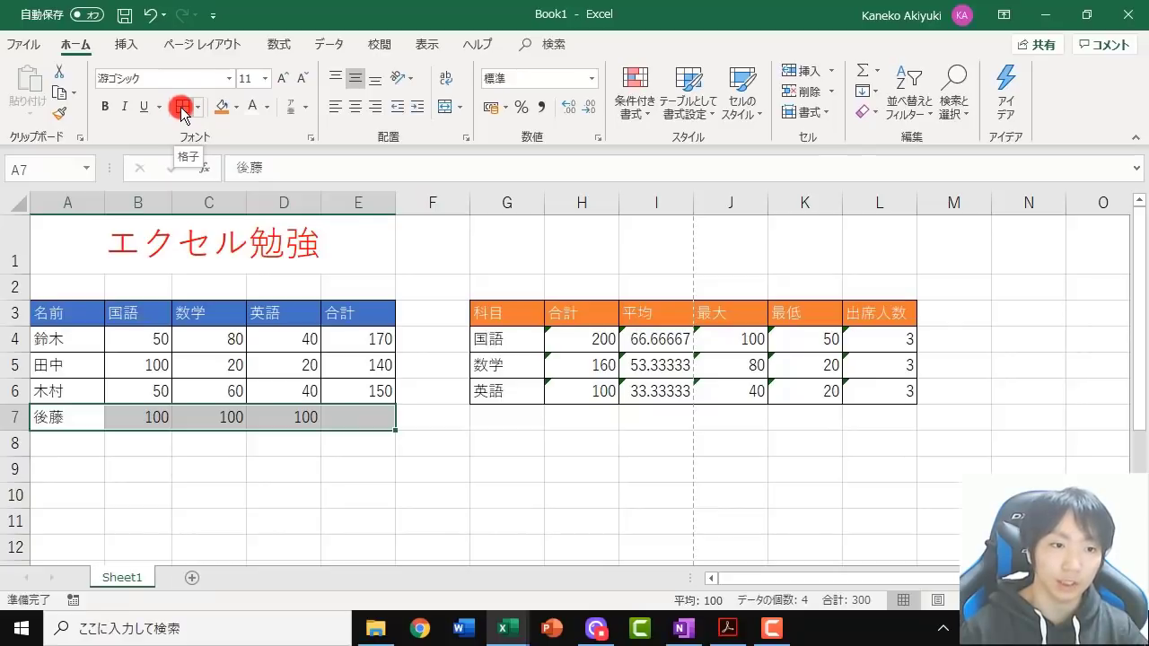
click(181, 108)
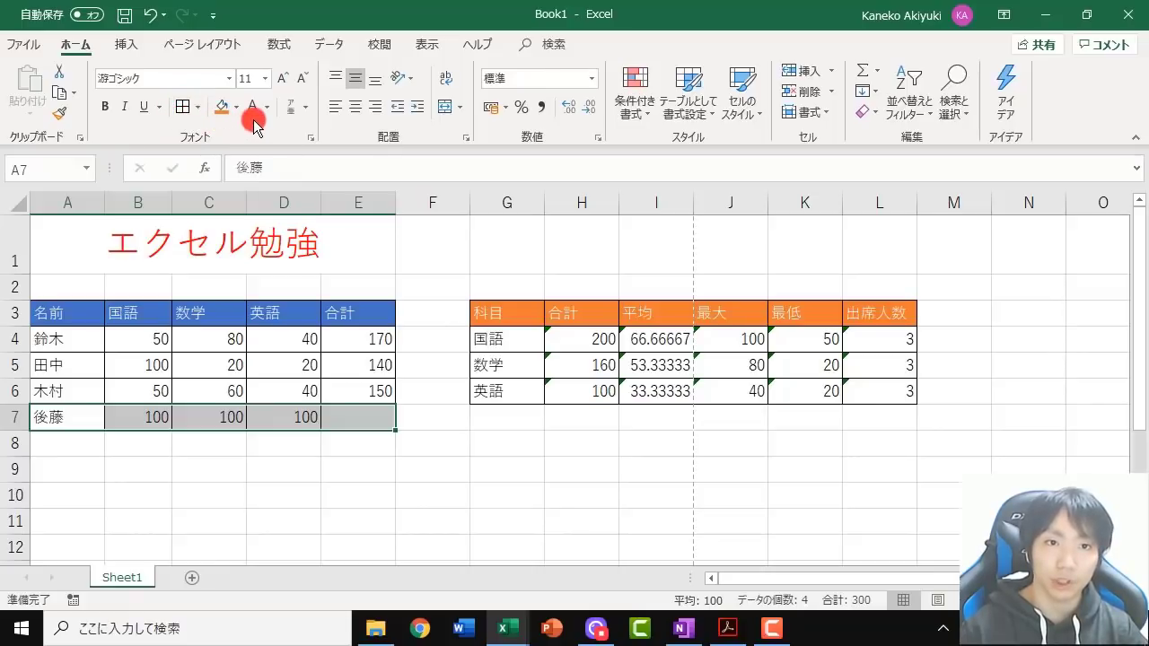
click(182, 106)
click(79, 442)
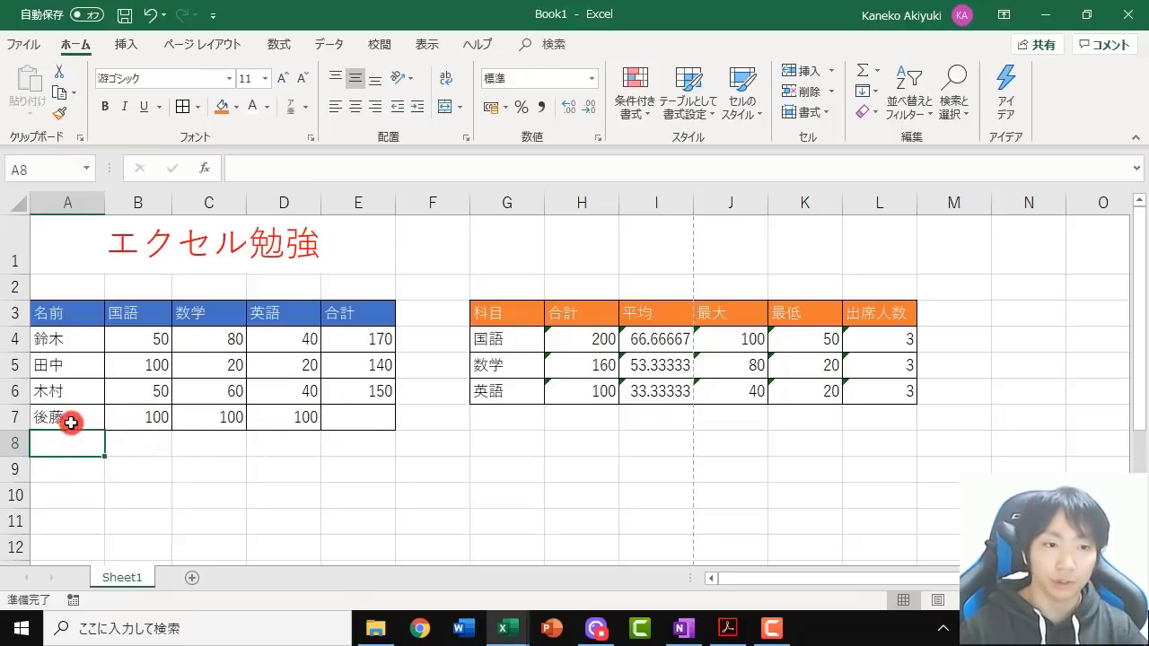
Fill E6's SUM formula down into E7, giving 後藤 a total of 300
click(257, 433)
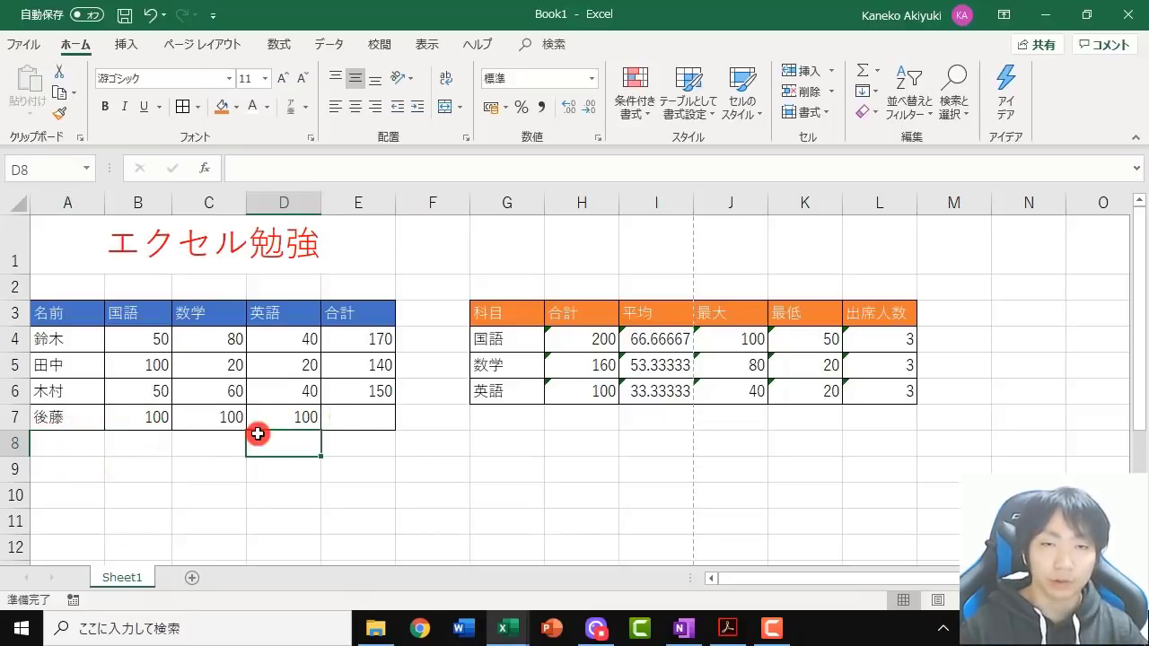
click(349, 415)
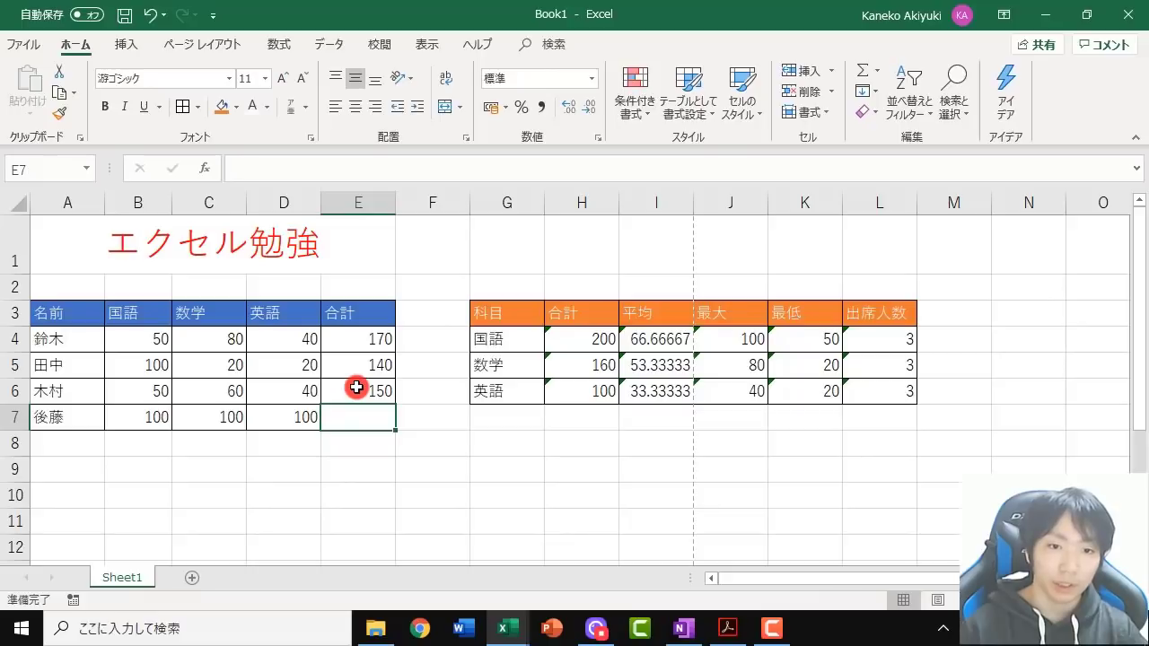
click(366, 338)
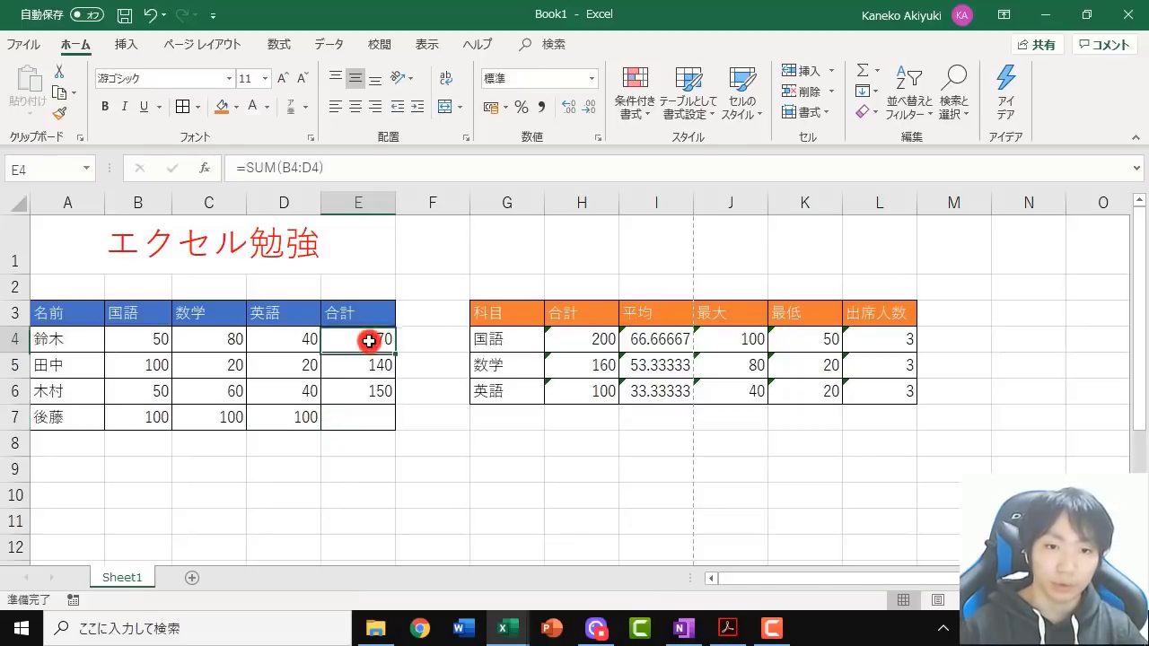
click(365, 394)
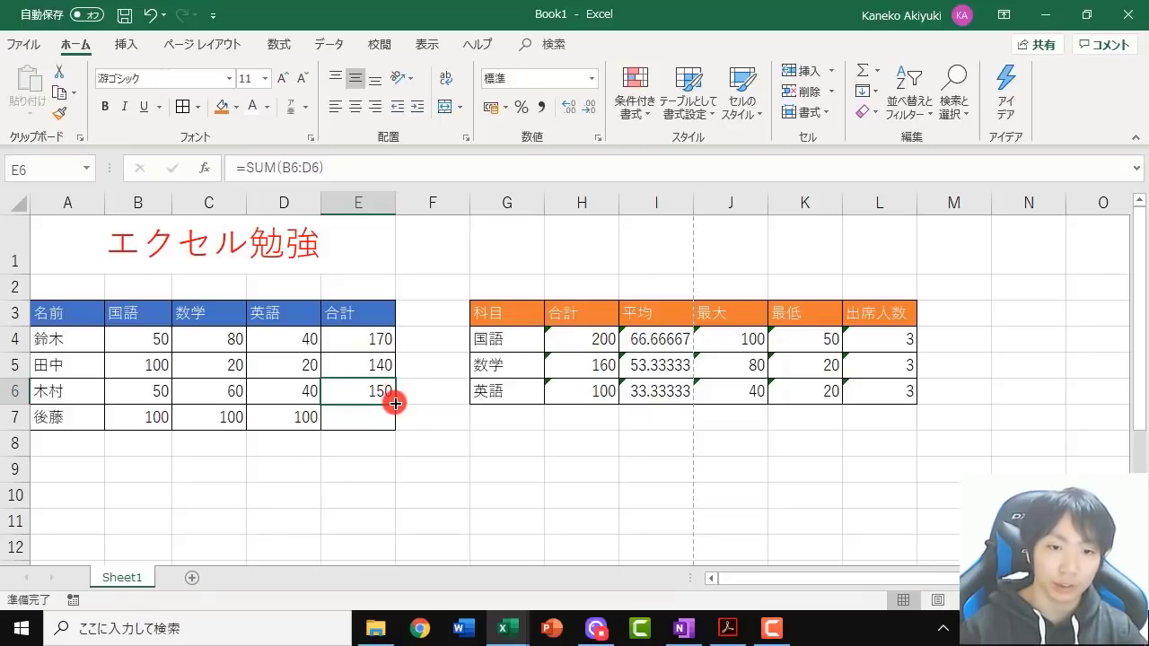
drag(395, 404, 392, 431)
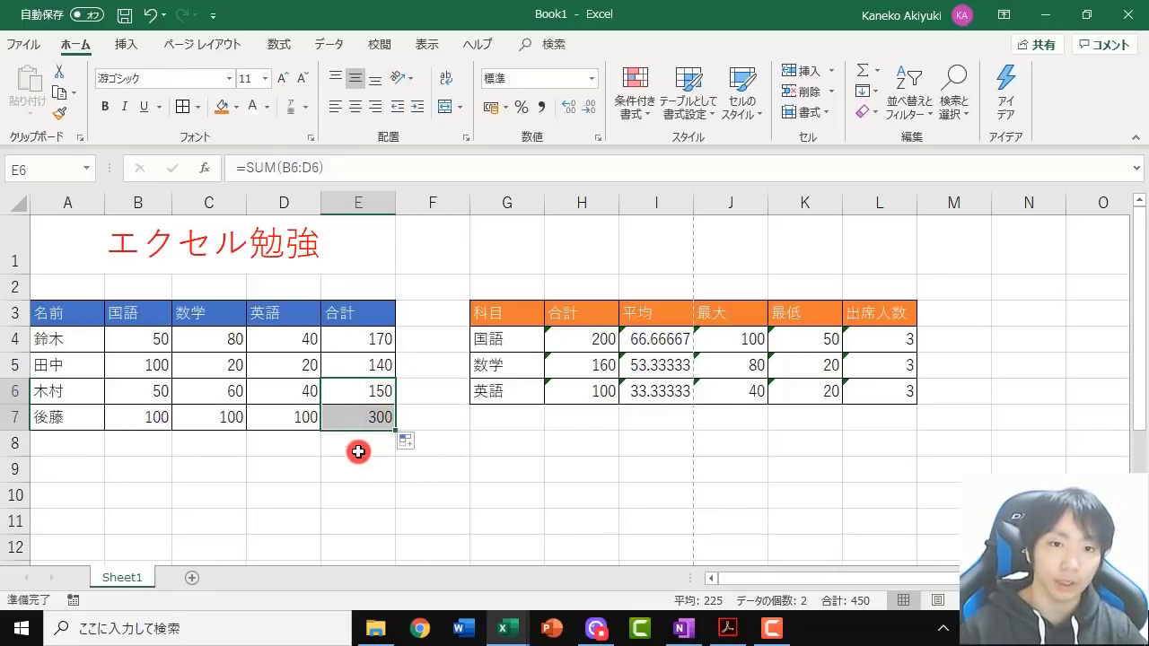
click(358, 388)
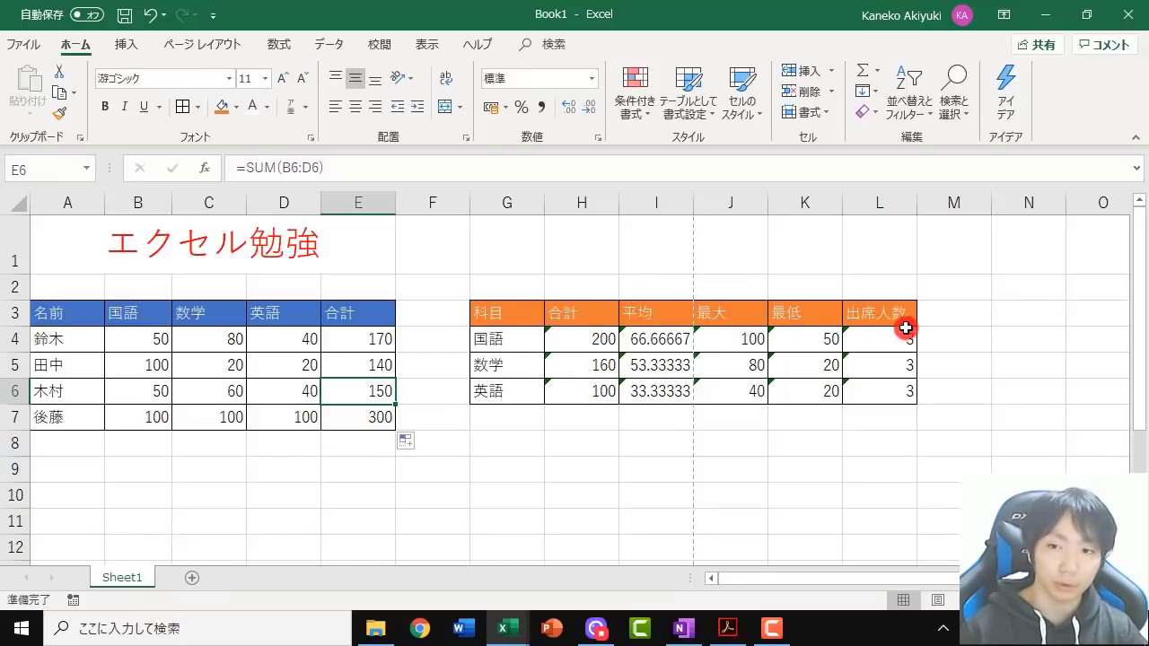
Review the summary formulas in H4 and the maximum formulas in J4–J6
click(495, 408)
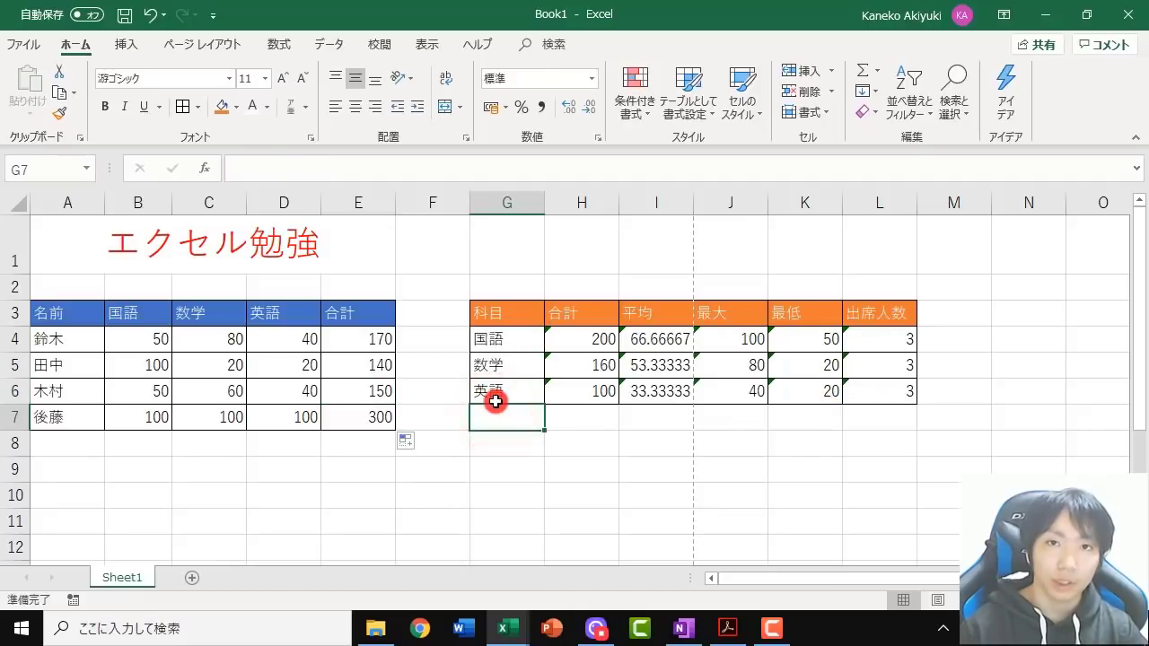
click(571, 337)
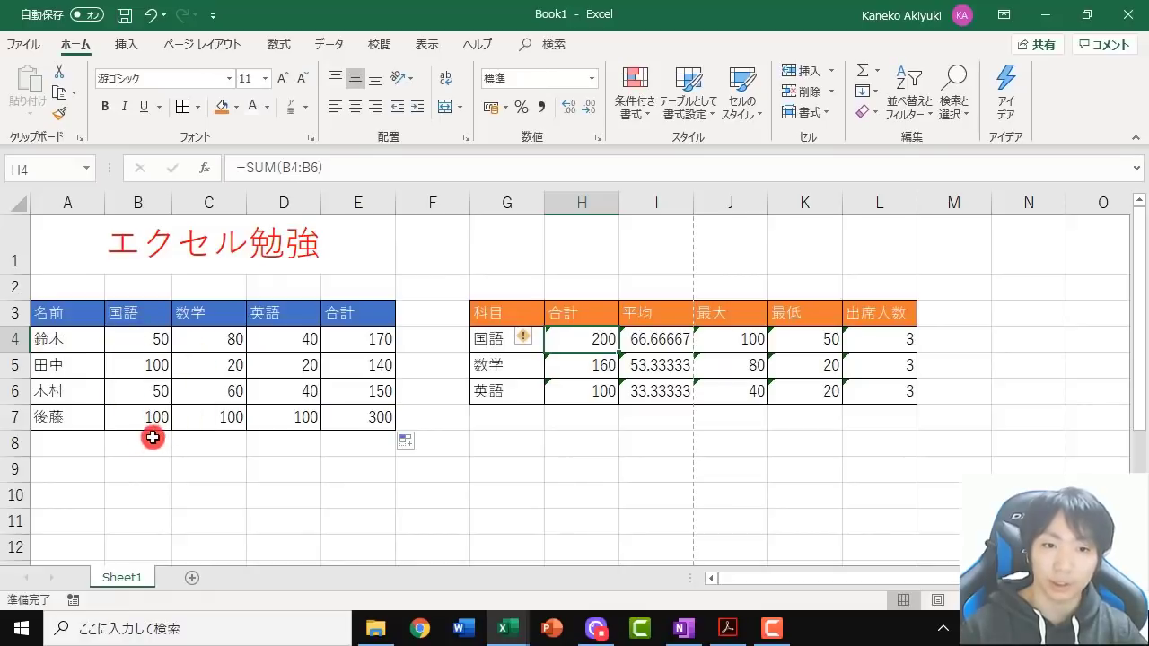
click(743, 334)
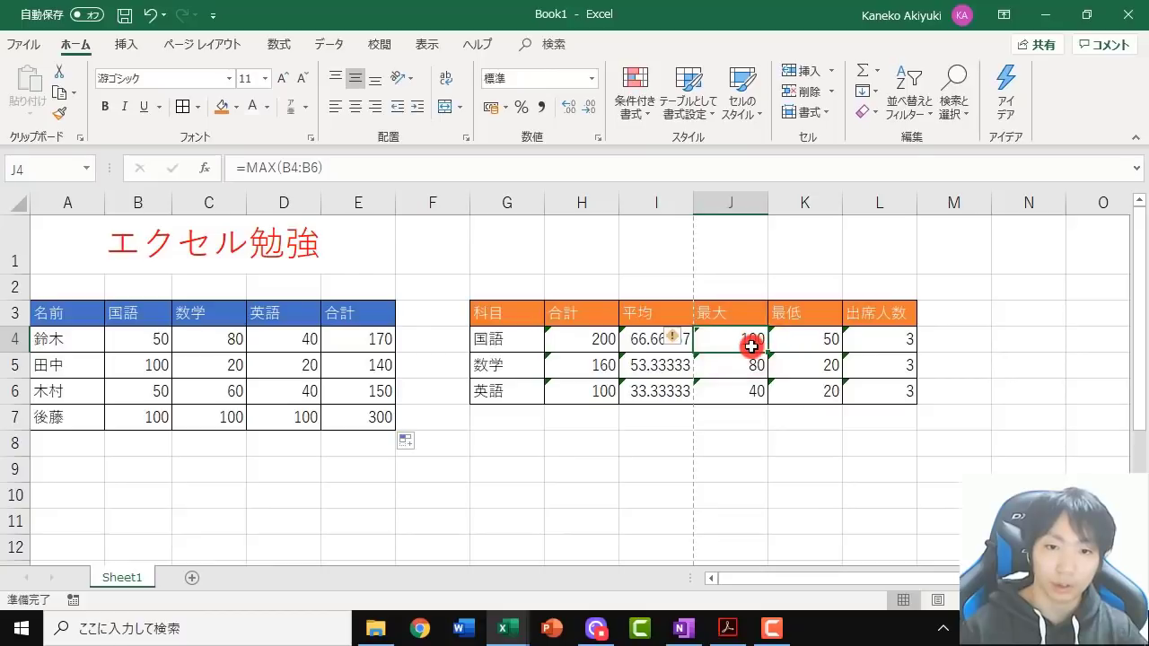
click(739, 369)
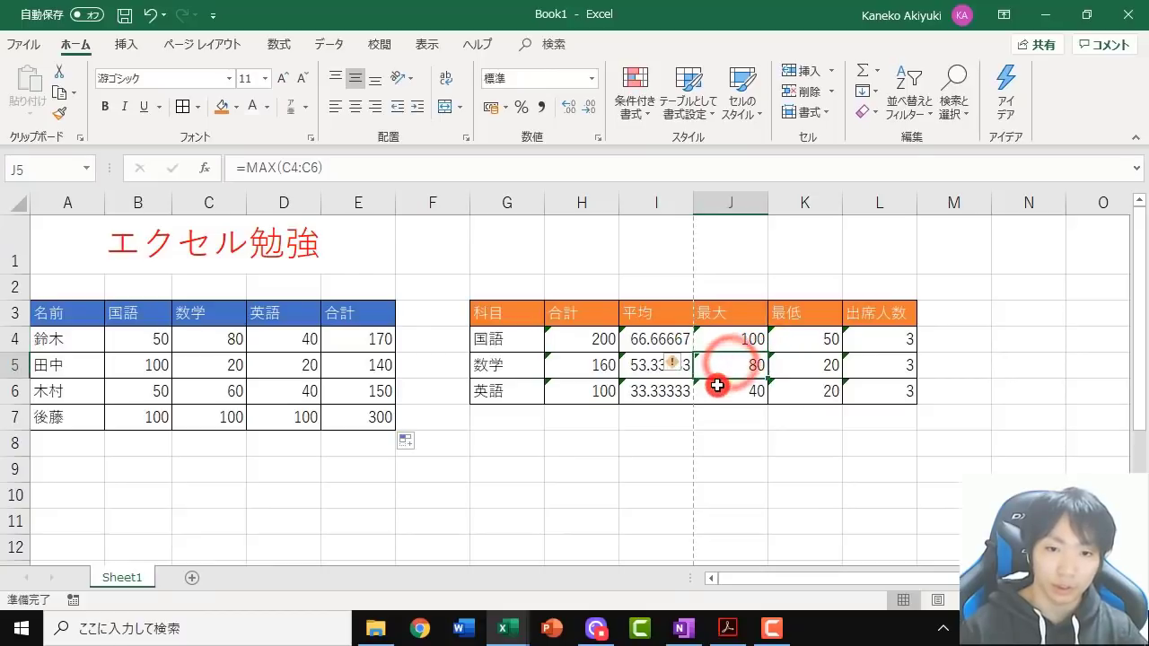
click(717, 389)
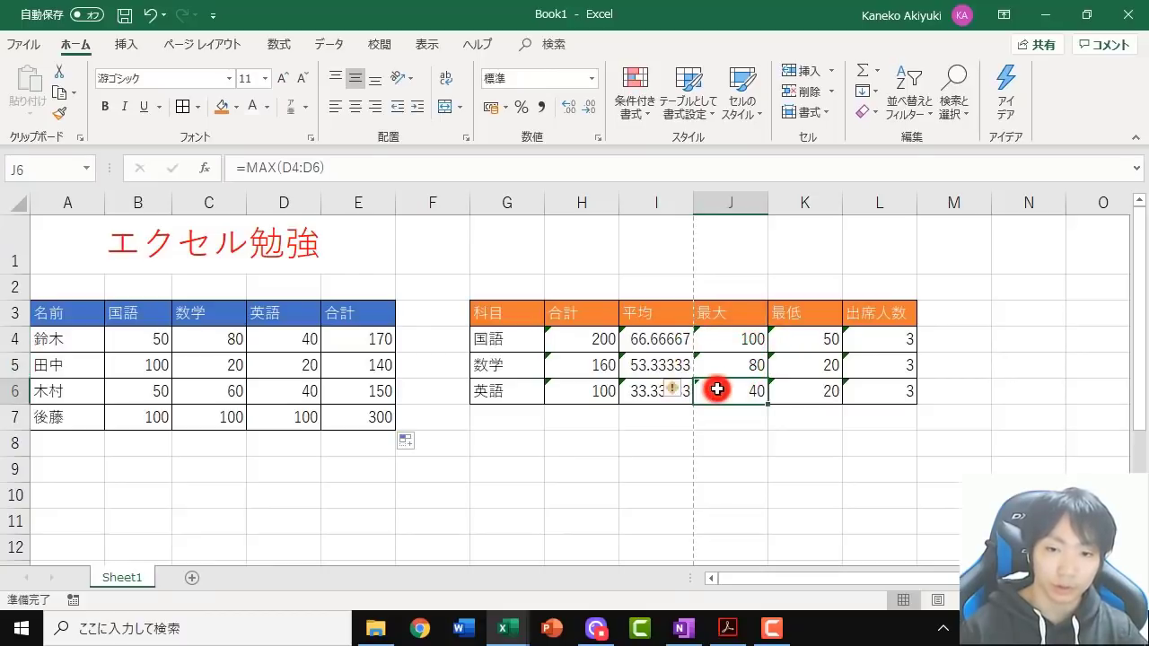
Note the new B7:D7 scores and open H4's =SUM(B4:B6) for editing
click(149, 423)
click(233, 428)
click(303, 423)
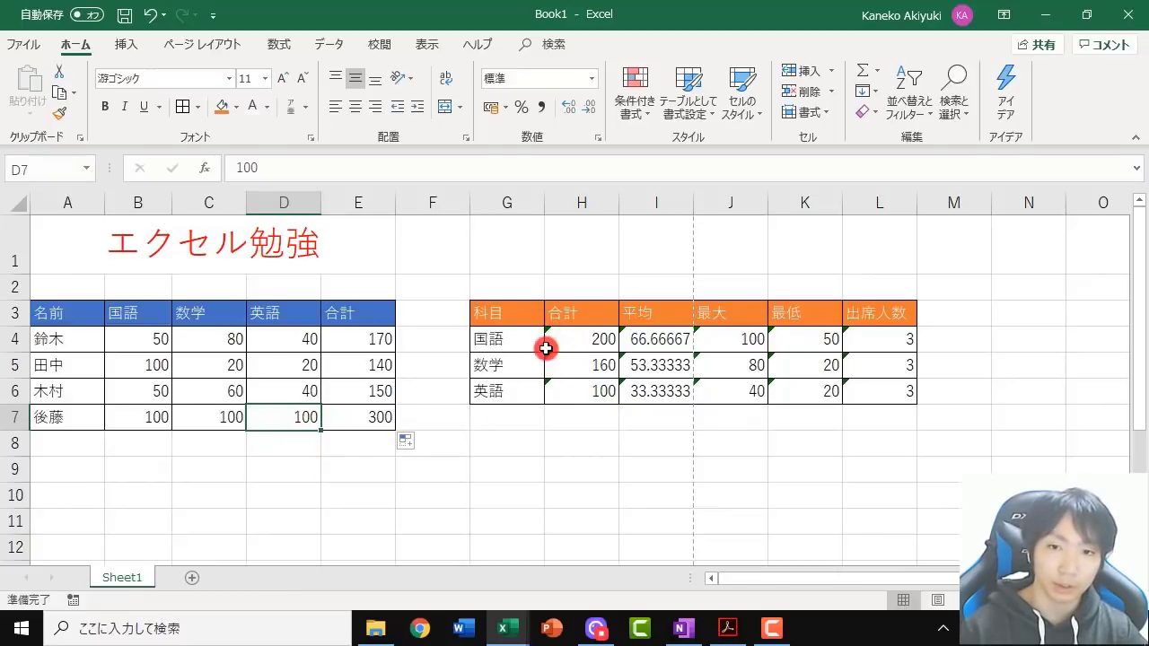
click(567, 338)
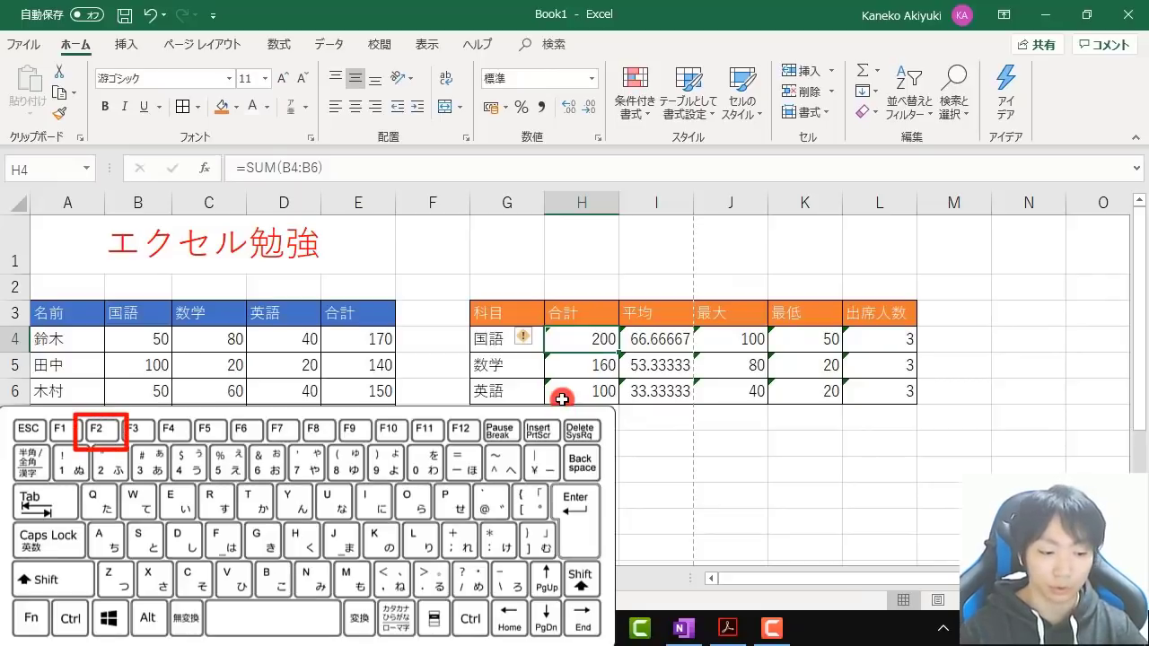
key(F2)
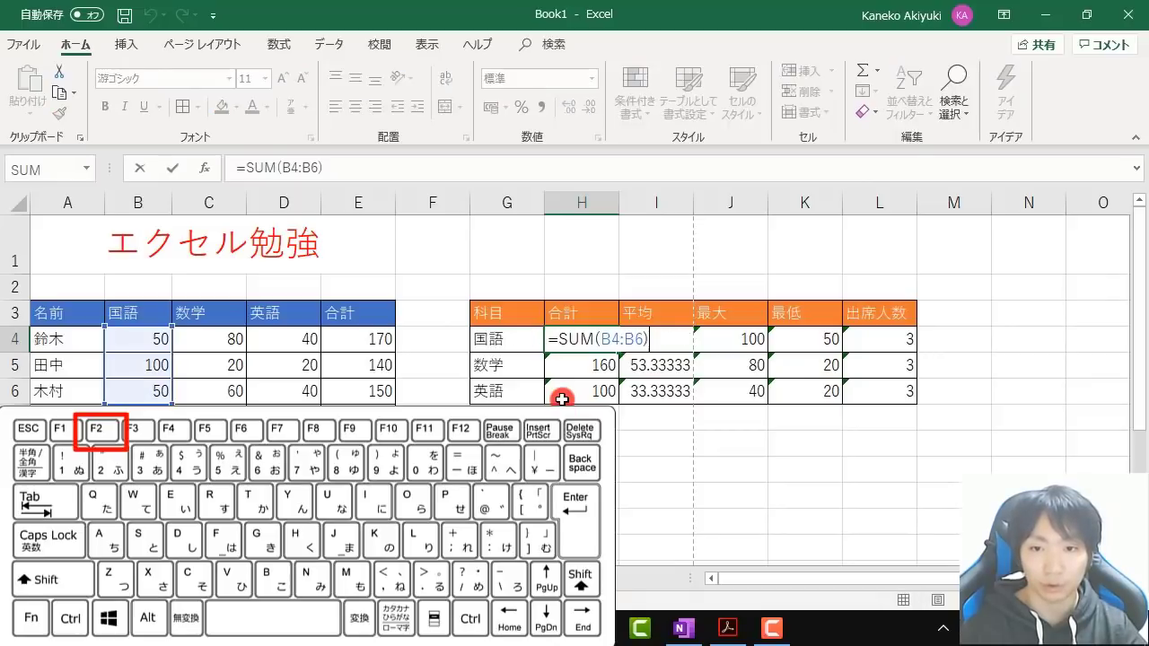
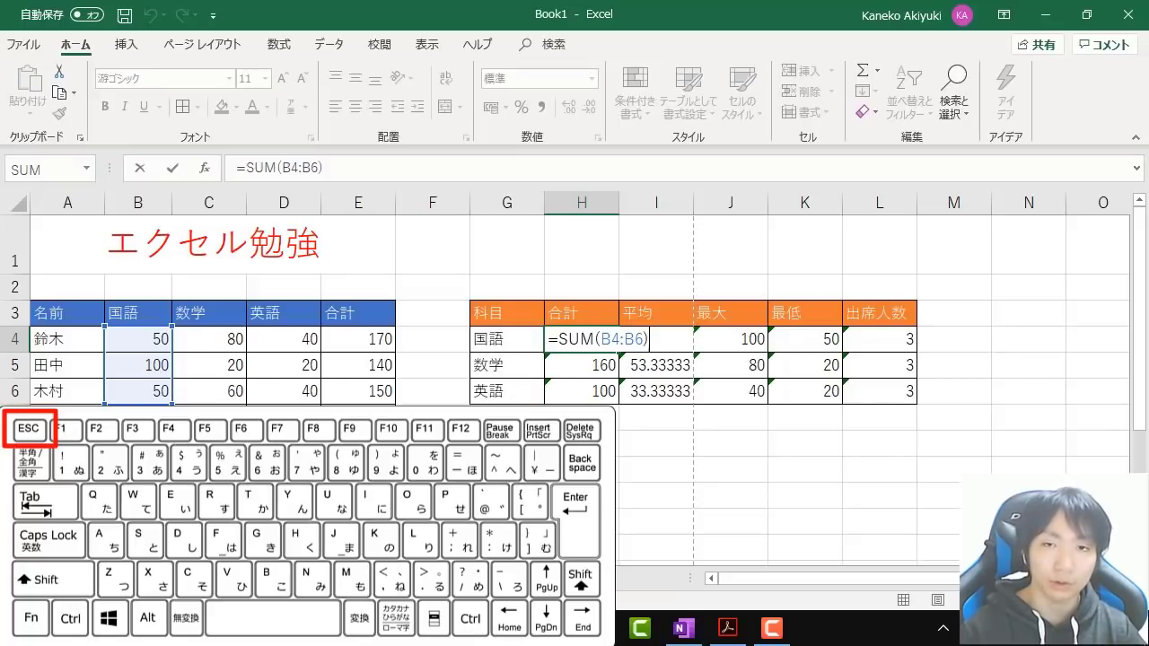
Inspect the H6 summary formula's summed range and leave it unchanged
key(Escape)
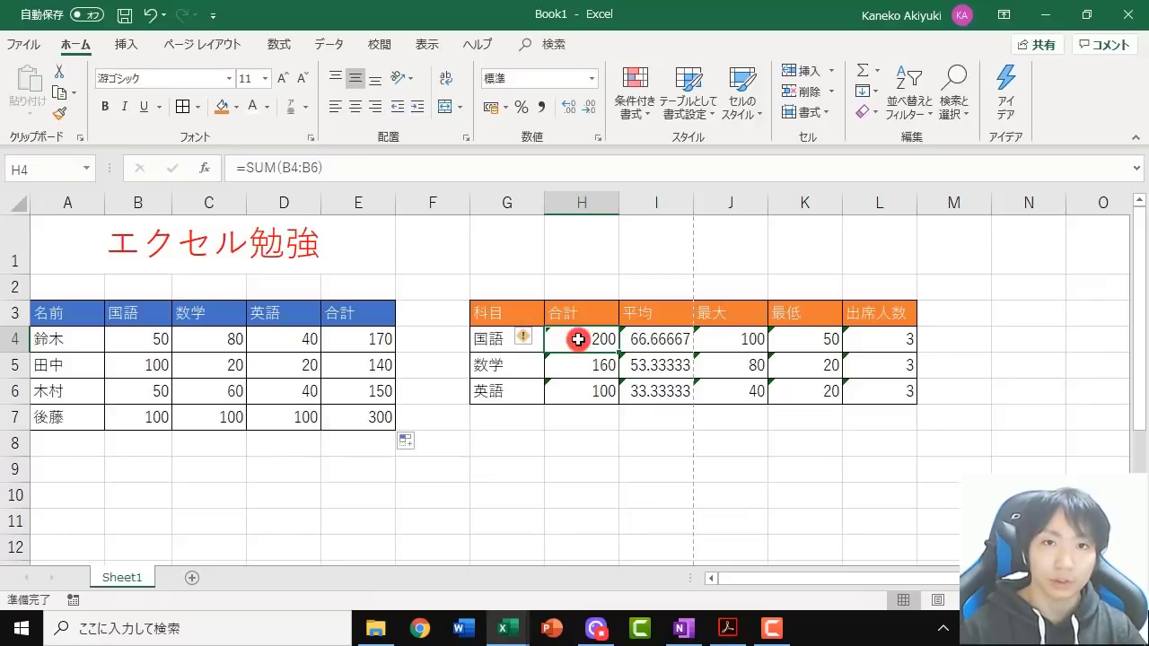
click(568, 391)
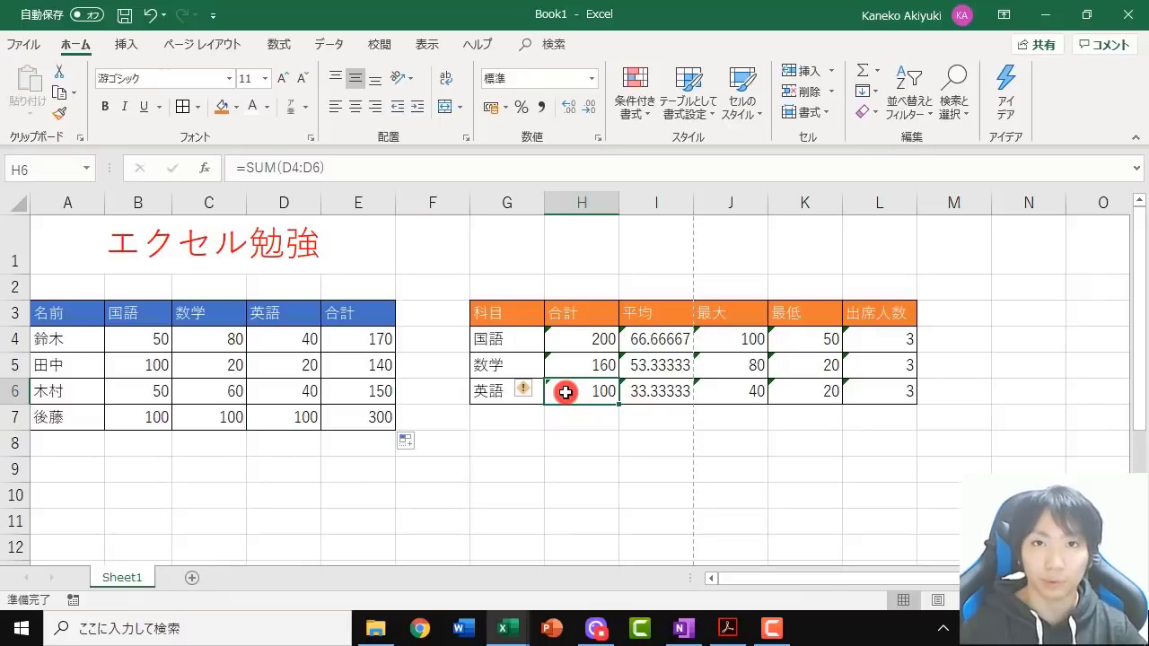
double_click(565, 392)
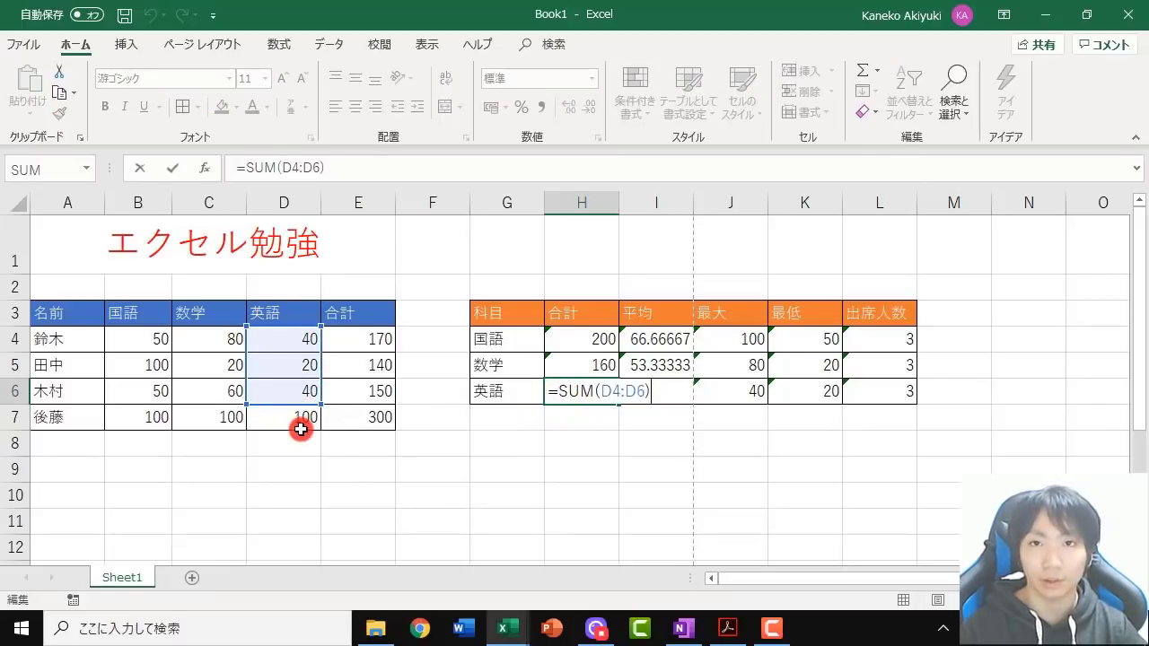
key(ctrl+Return)
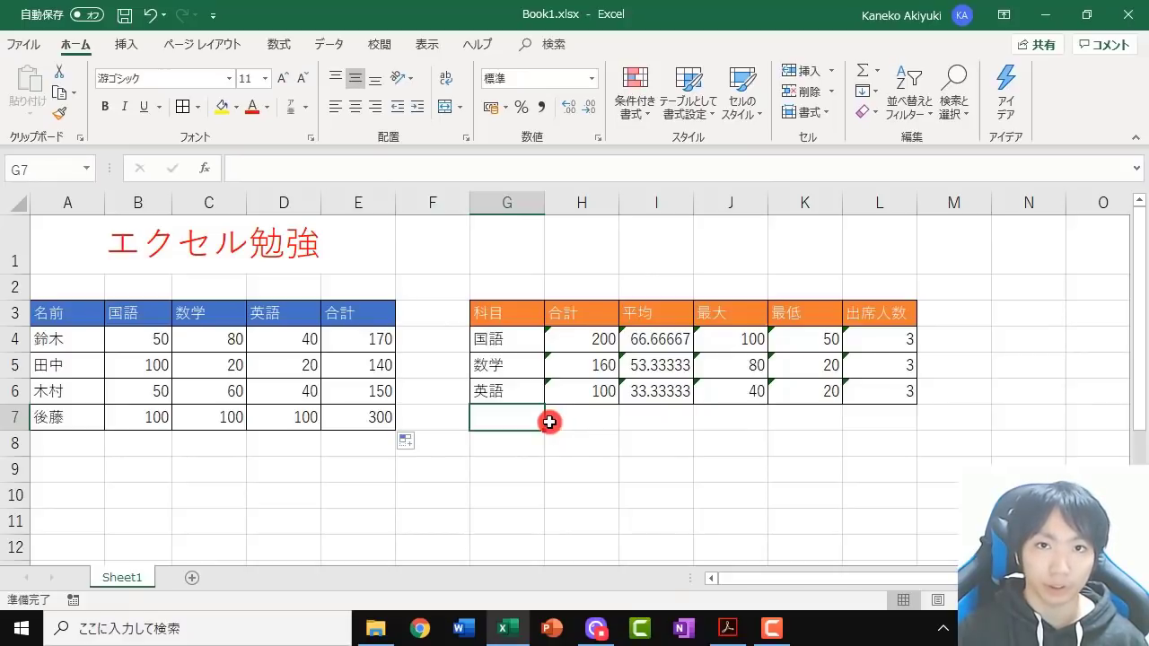
Undo the row 7 score, total and border entries with Ctrl+Z
key(Up)
key(Up)
key(Up)
key(Right)
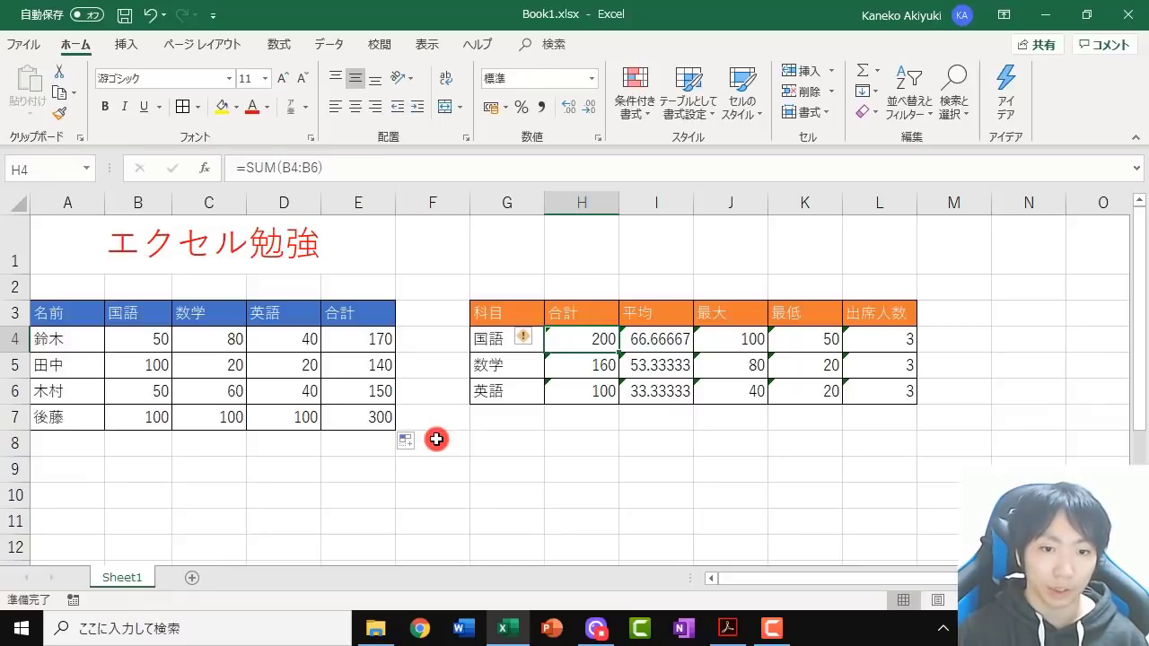
key(ctrl+z)
key(ctrl+z)
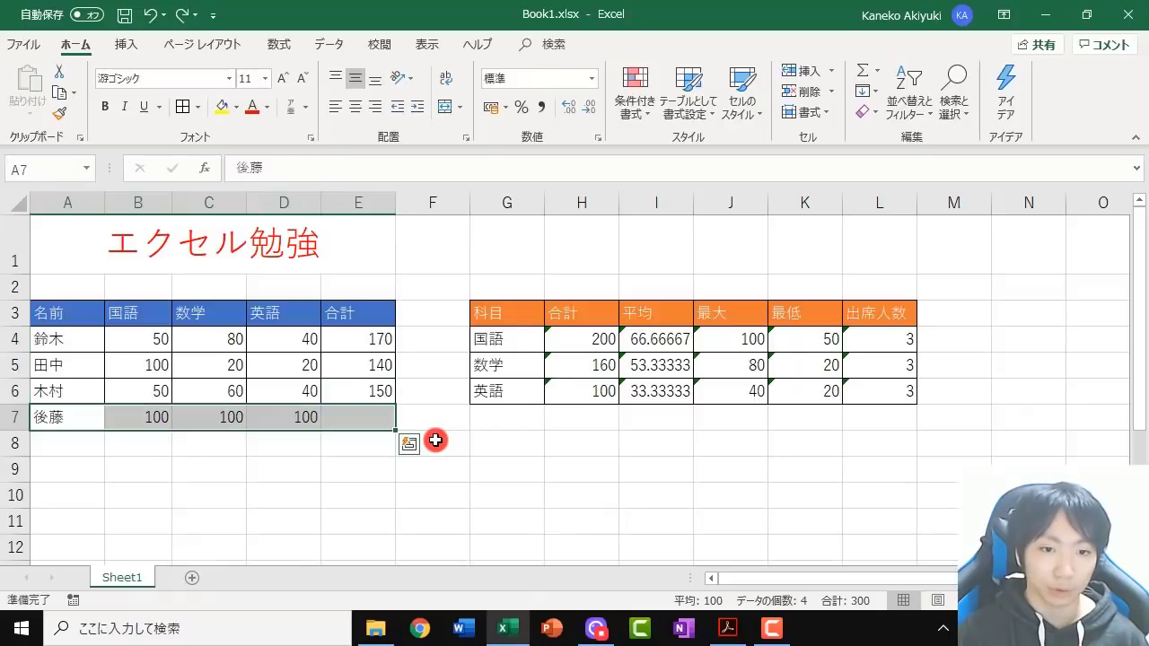
key(ctrl+z)
key(ctrl+z)
key(ctrl+z)
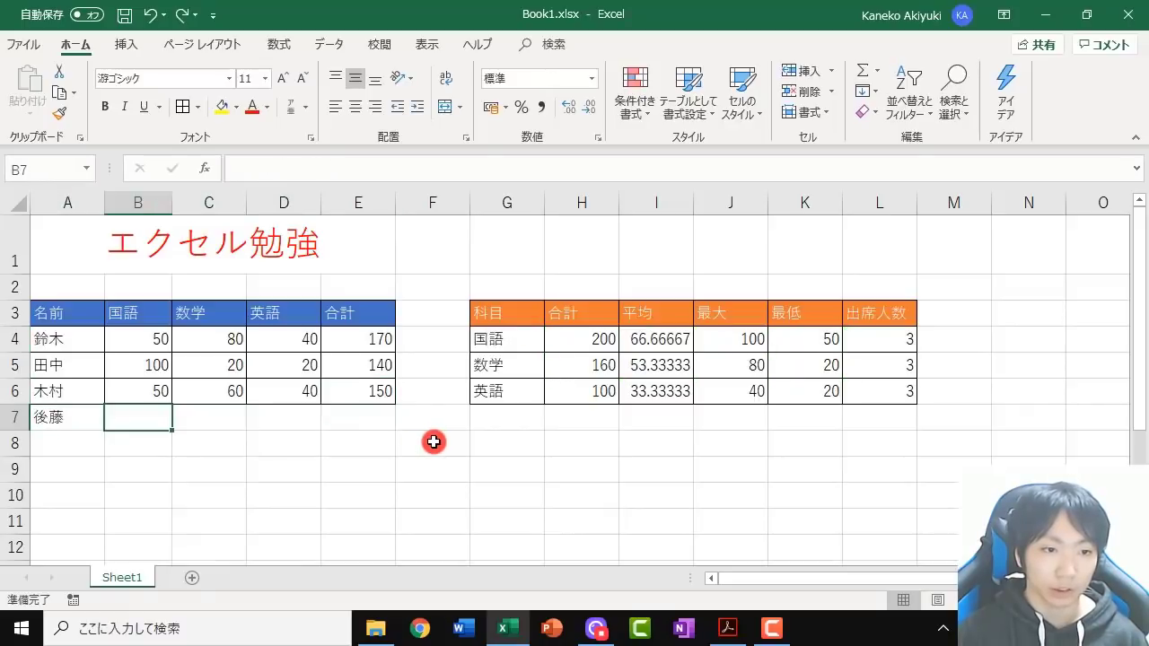
key(ctrl+z)
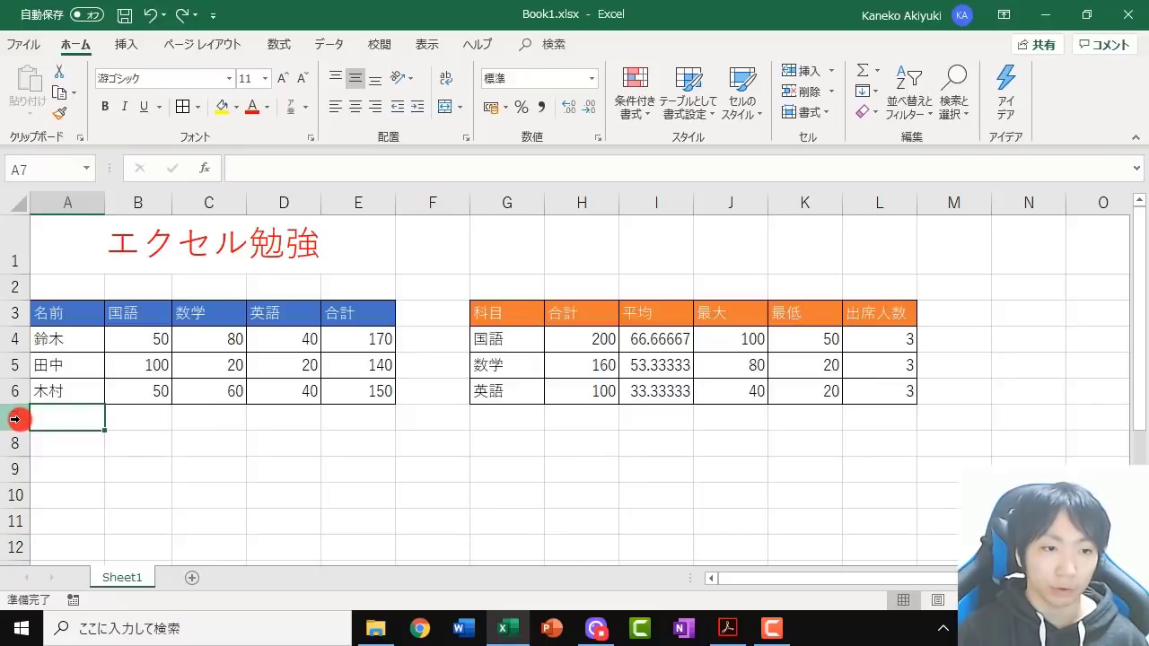
Delete row 7 from the sheet, then select the score data A3:E6
right_click(14, 418)
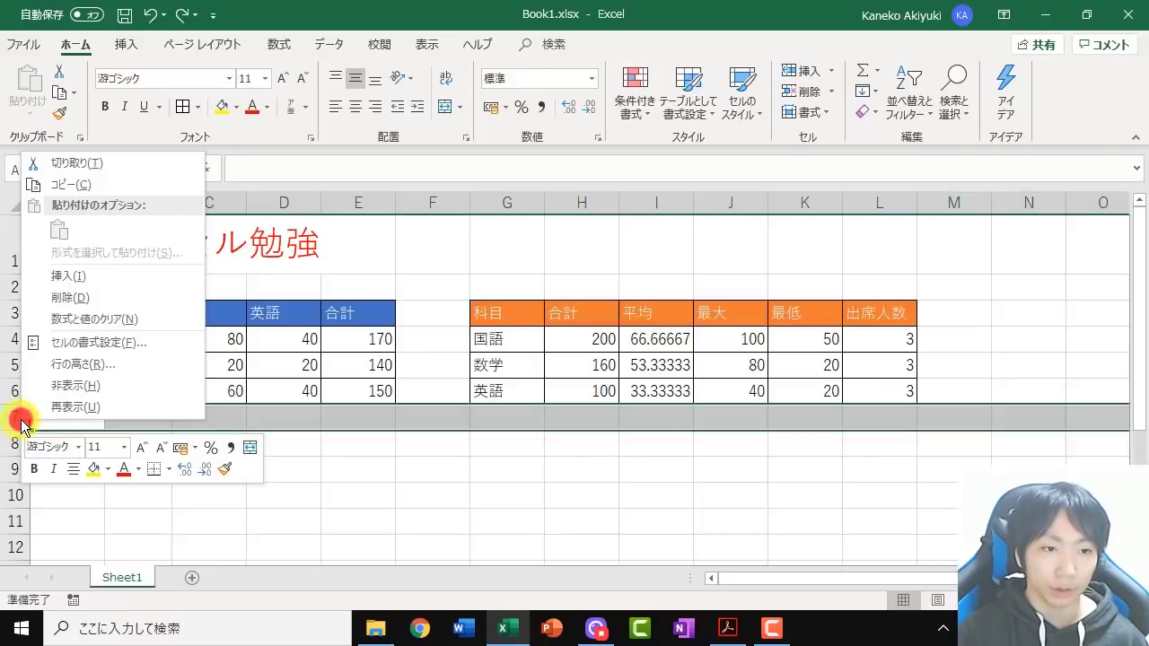
click(72, 302)
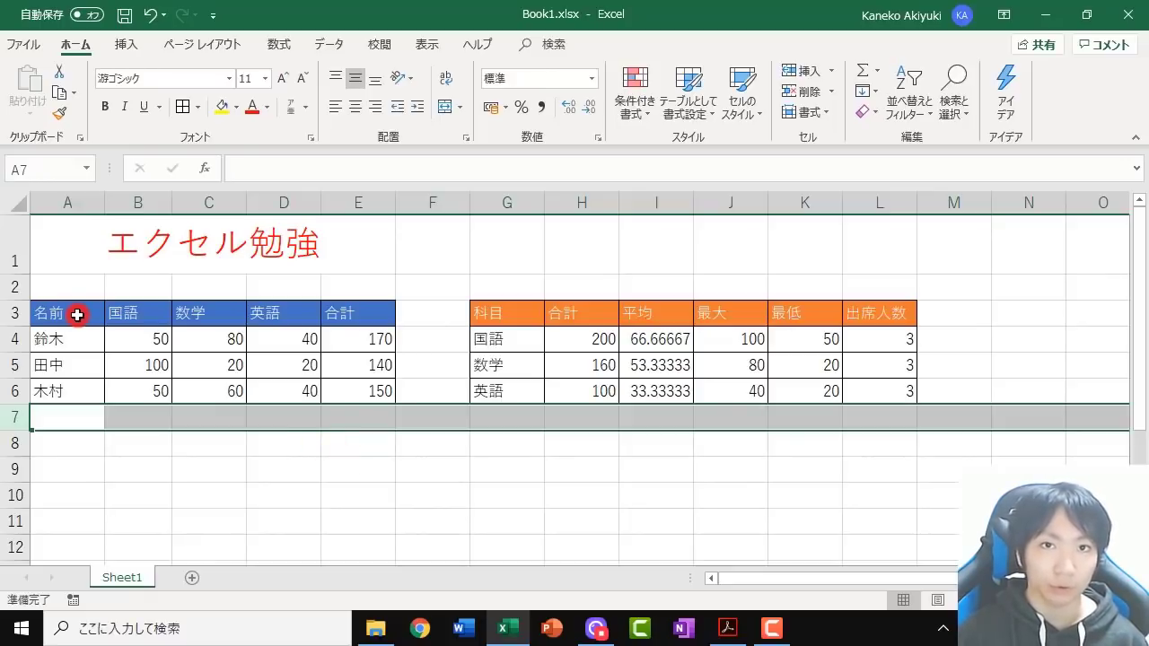
drag(75, 317, 331, 382)
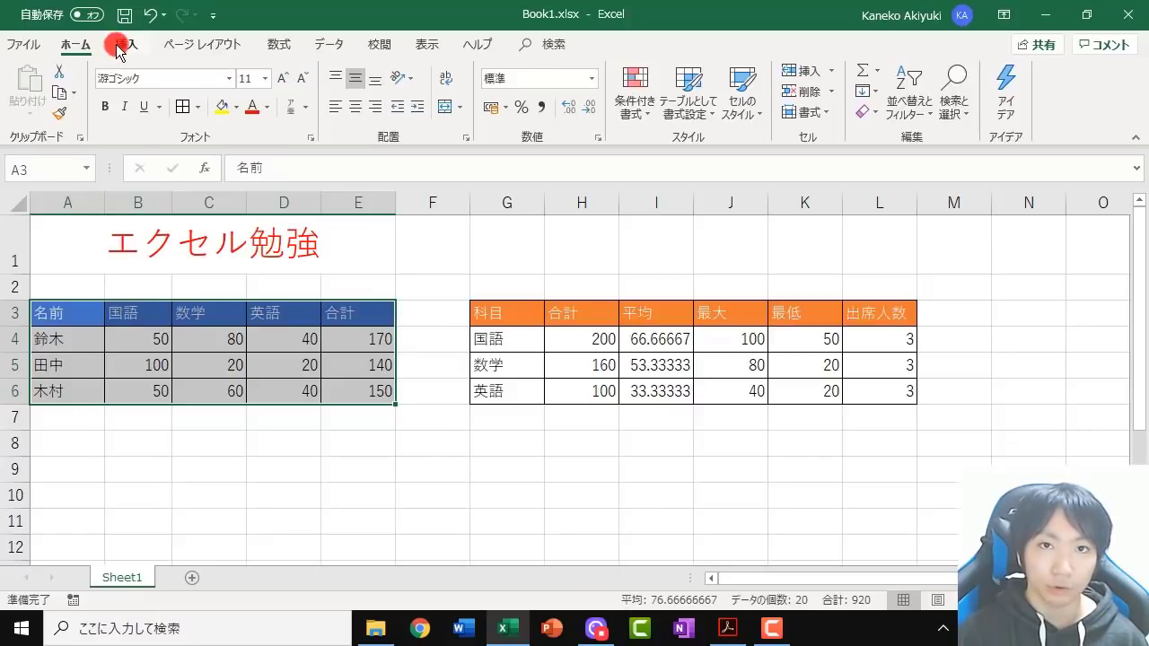
Insert a table over =$A$3:$E$6 with 'My table has headers' checked
click(116, 47)
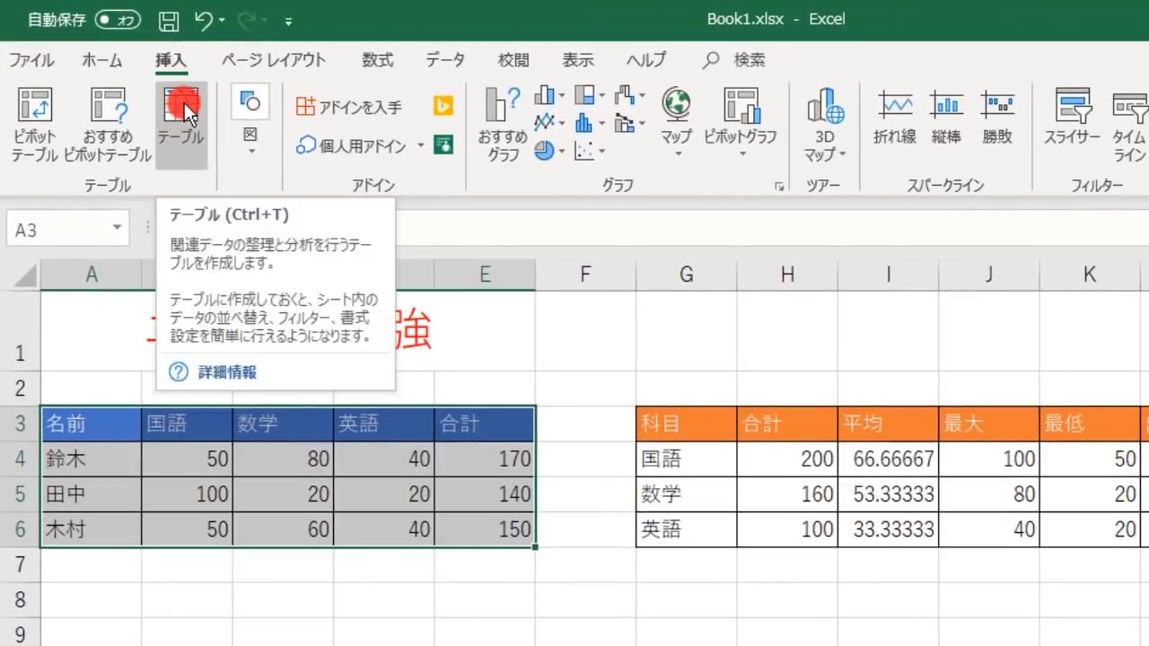
click(184, 106)
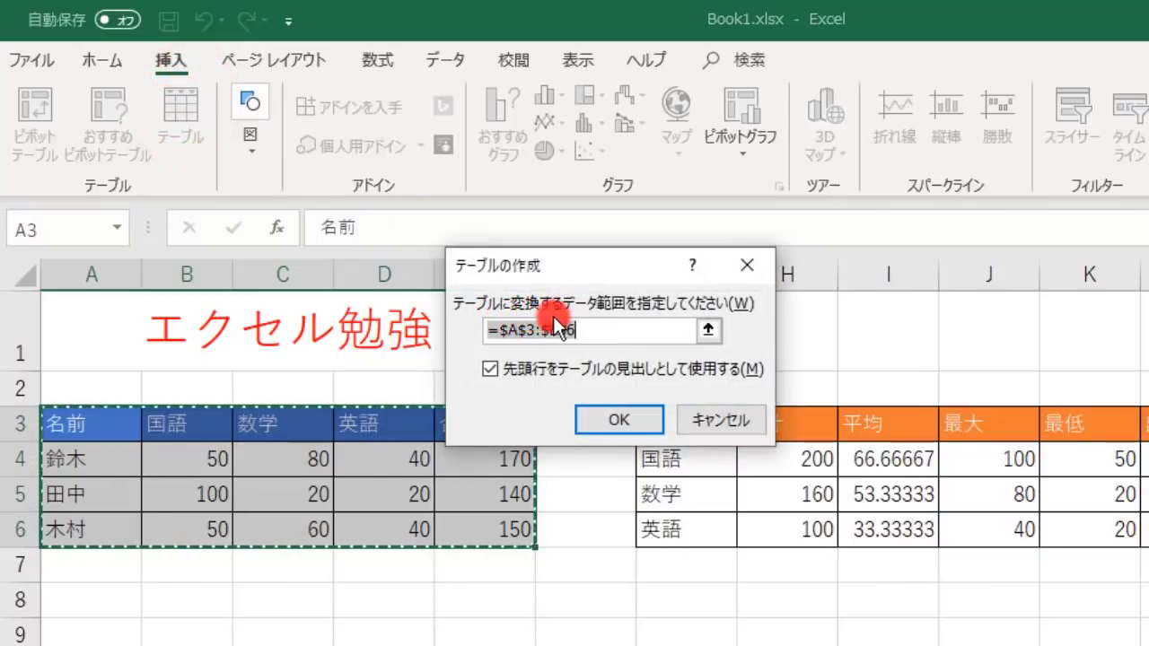
click(603, 321)
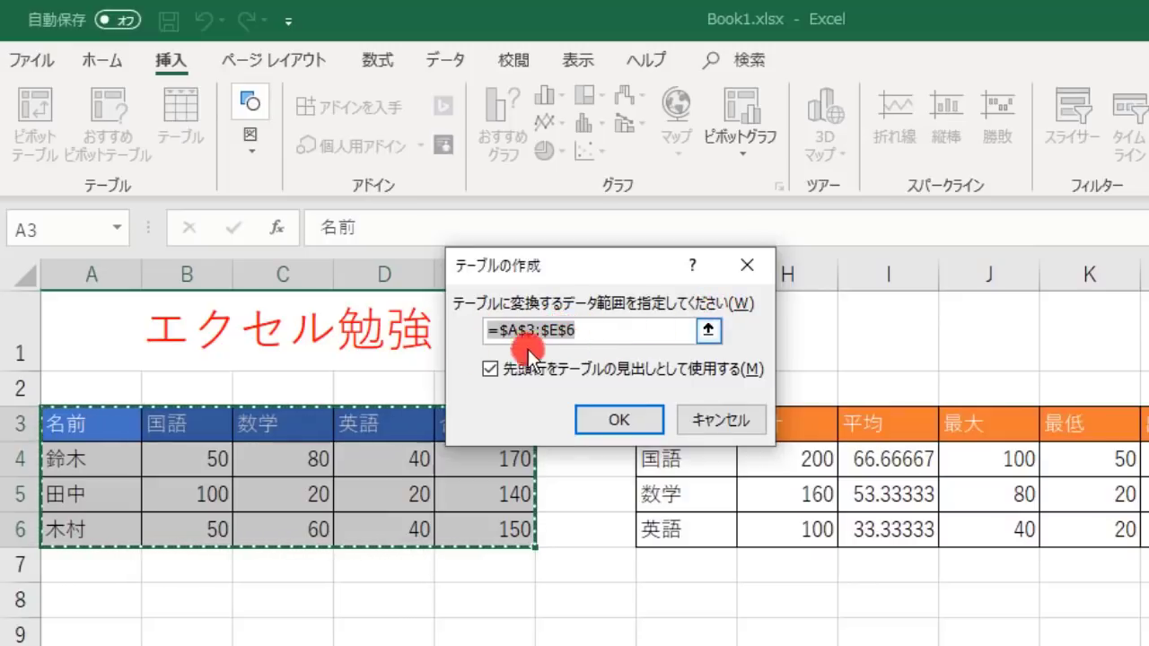
drag(104, 434, 475, 530)
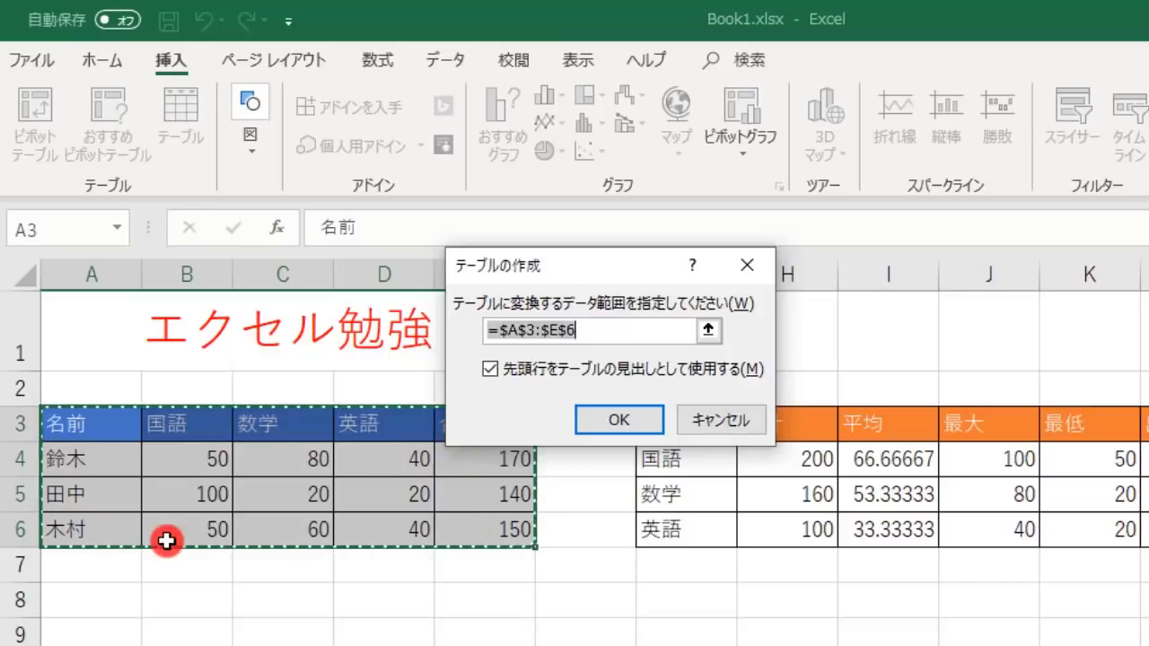
click(592, 332)
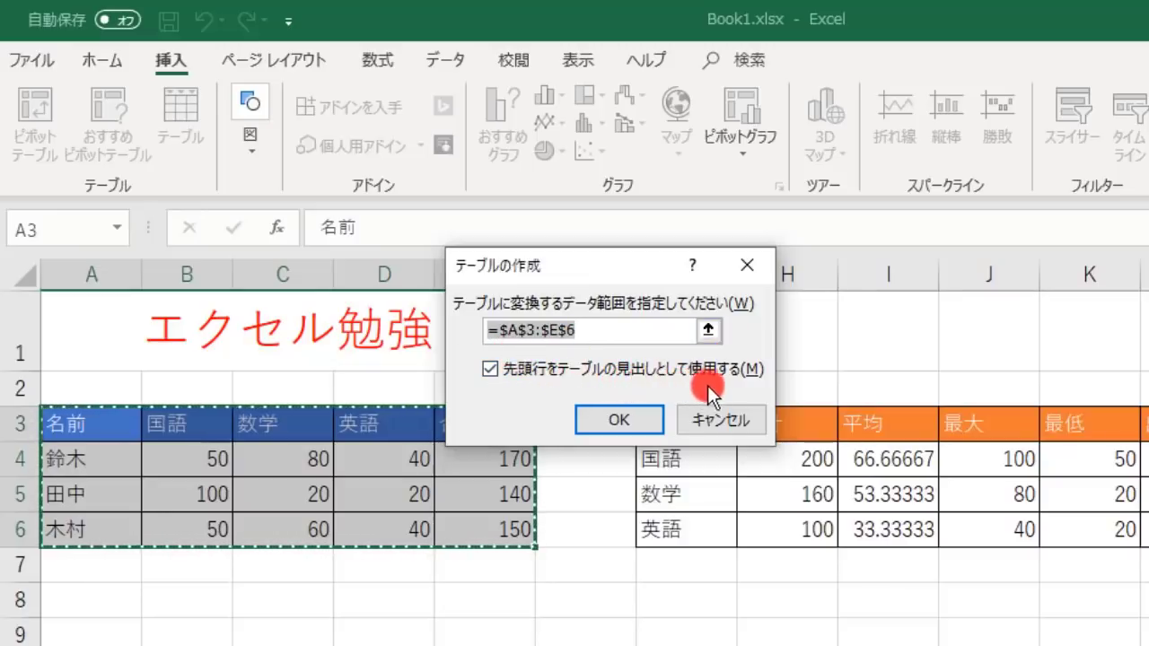
click(491, 372)
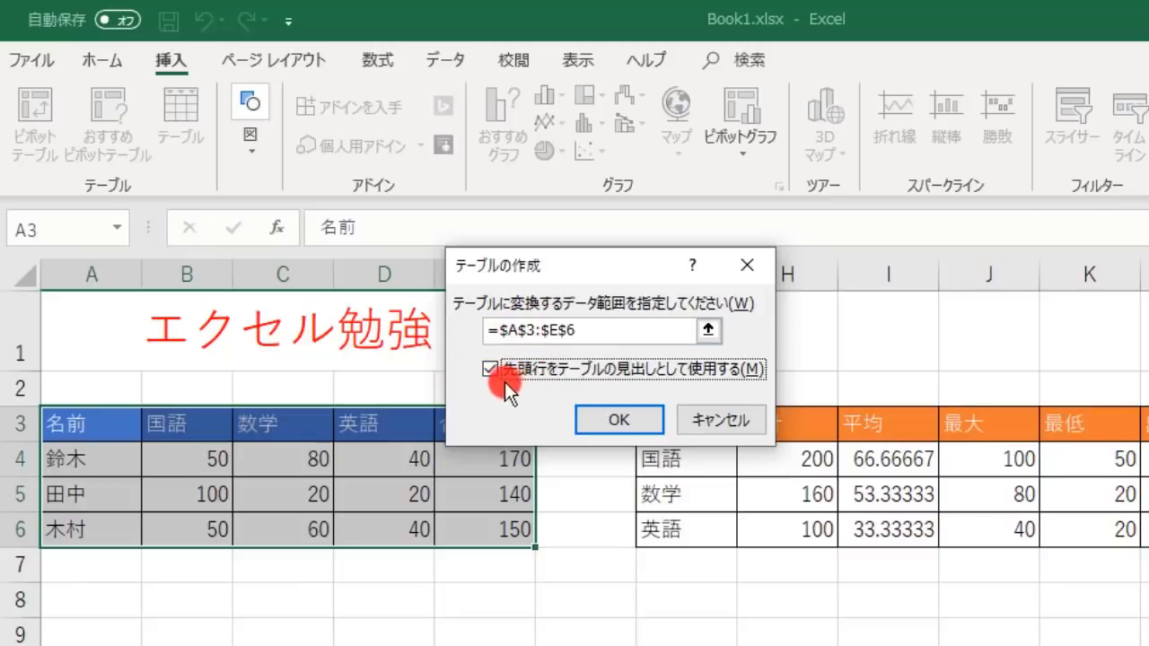
click(617, 415)
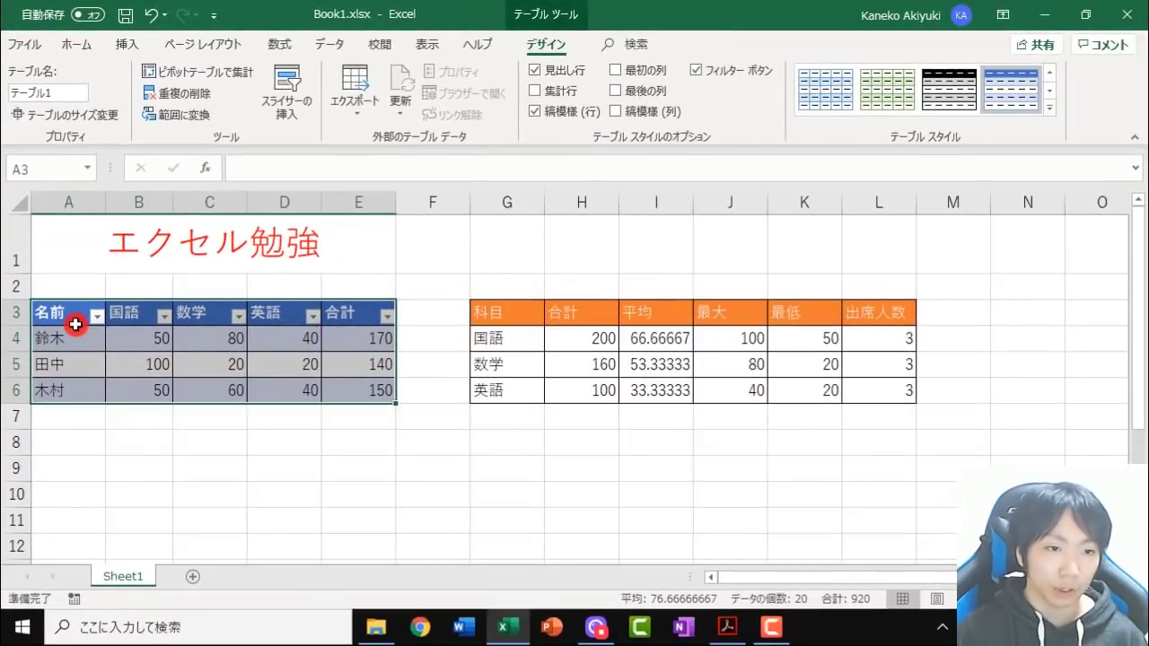
Inspect the new table's banded rows and the row 5 total formula
click(75, 324)
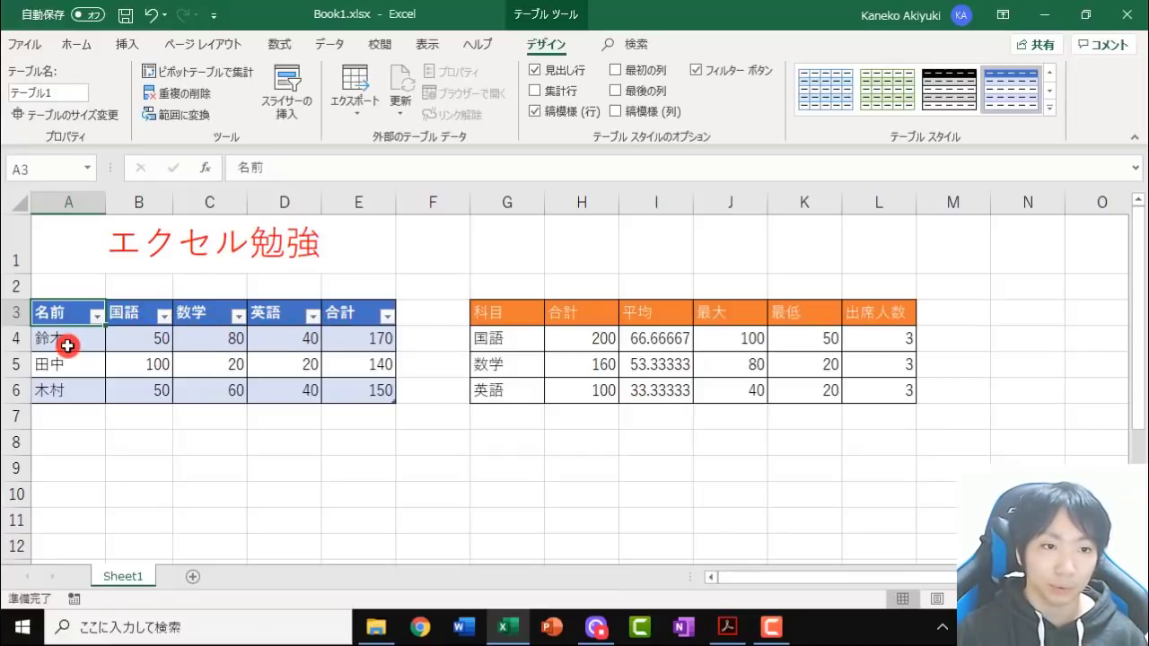
drag(76, 344, 381, 343)
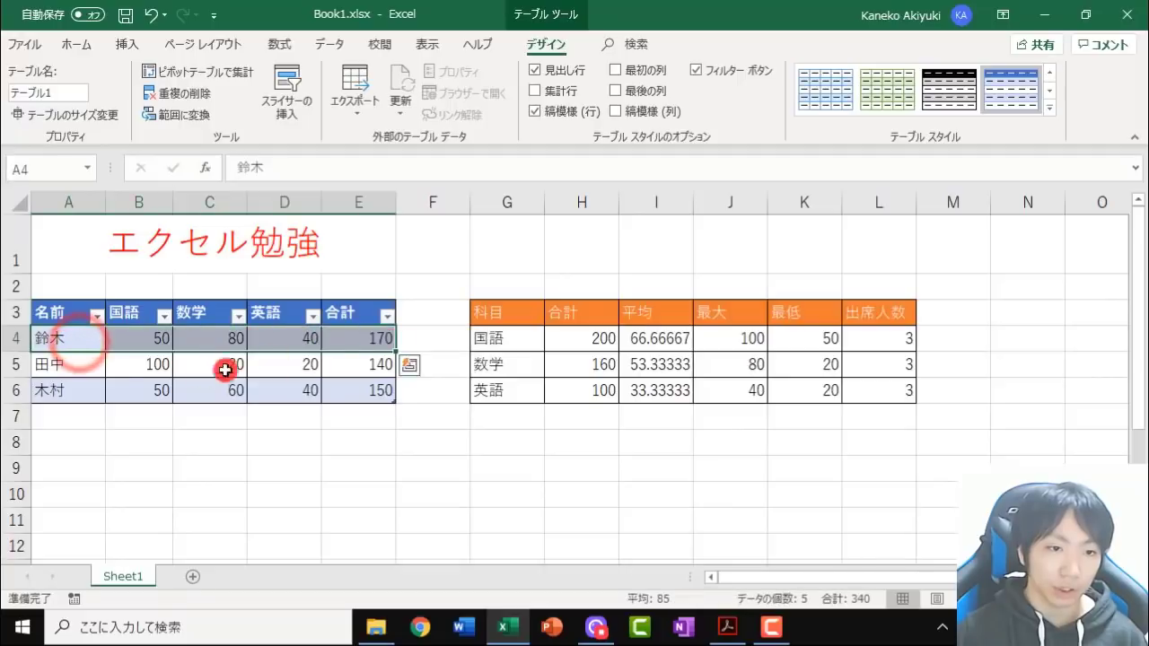
drag(55, 390, 369, 388)
click(380, 361)
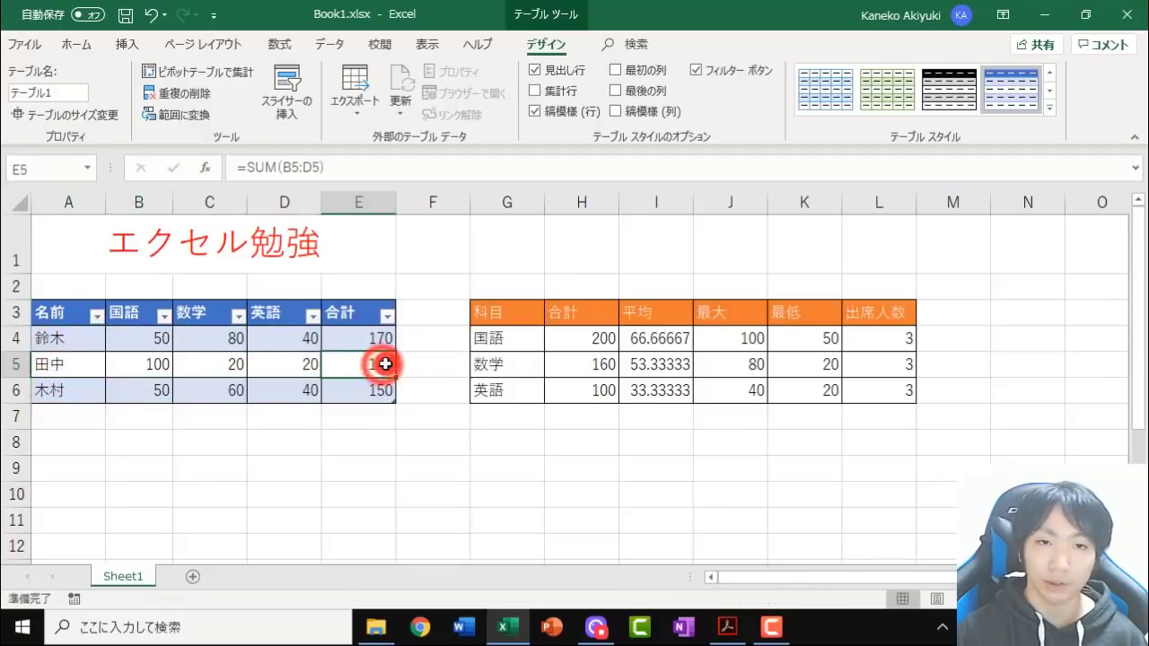
key(ctrl+z)
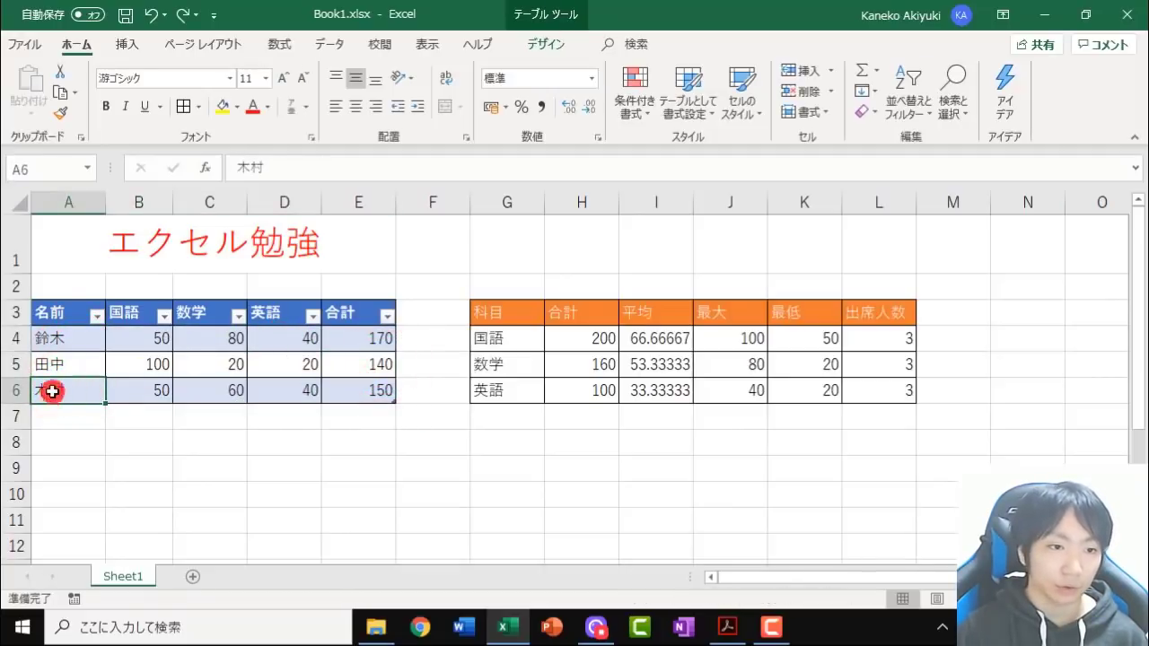
Enter the fourth student's name in A7 so the table grows to row 7
click(59, 417)
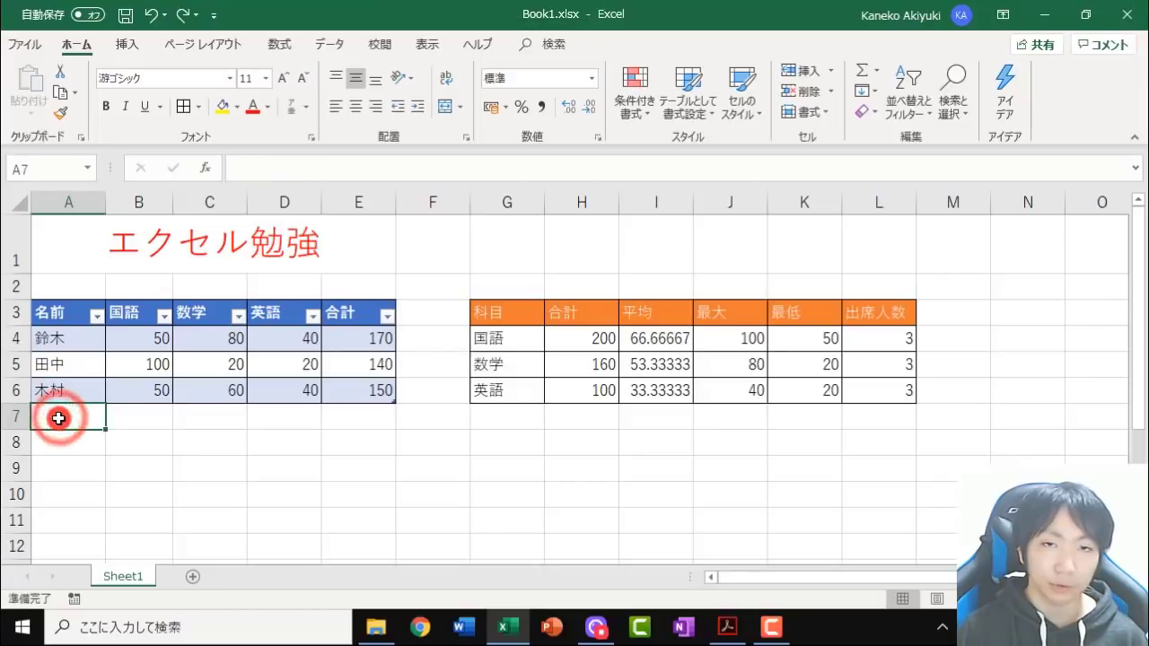
text(go)
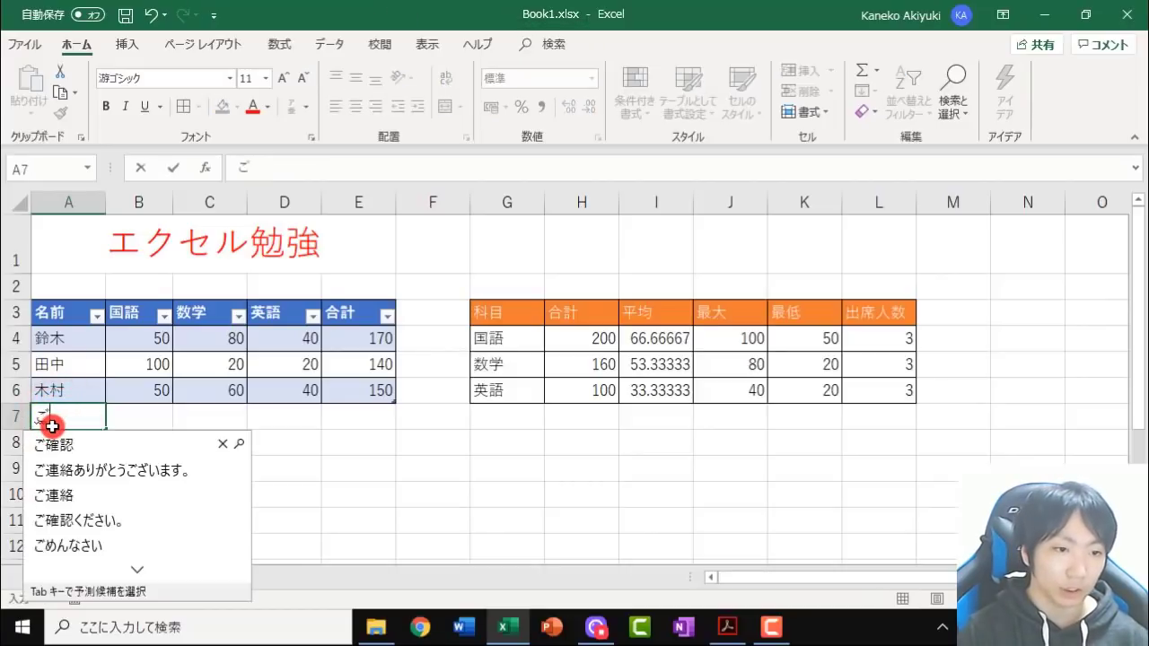
text(tou)
key(space)
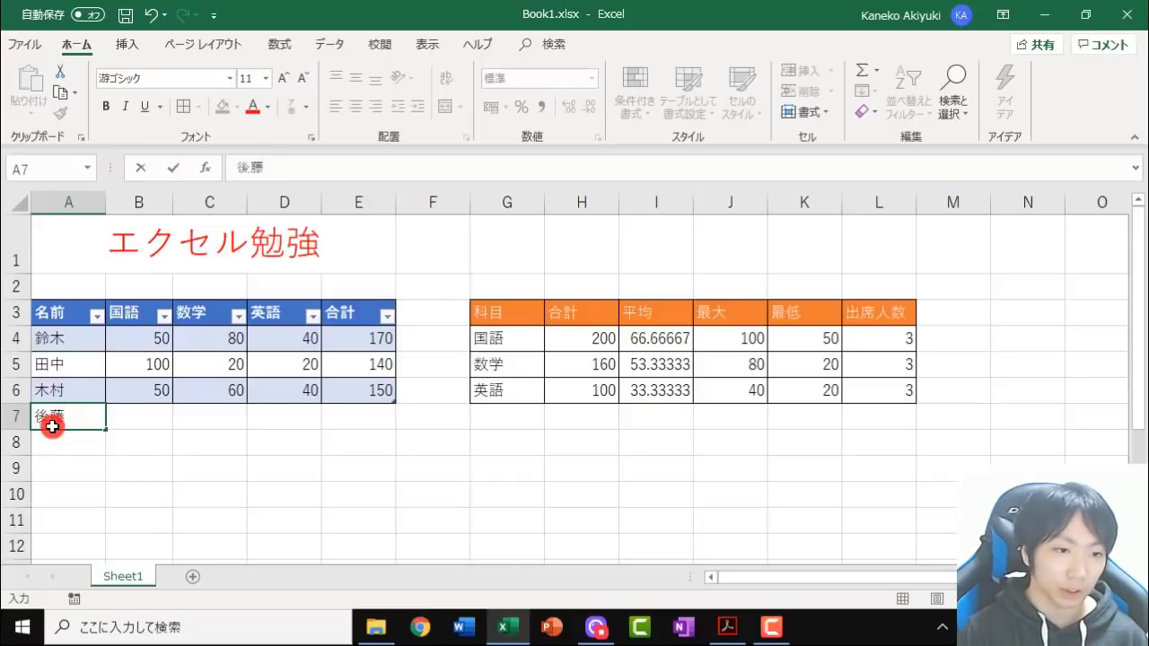
key(Return)
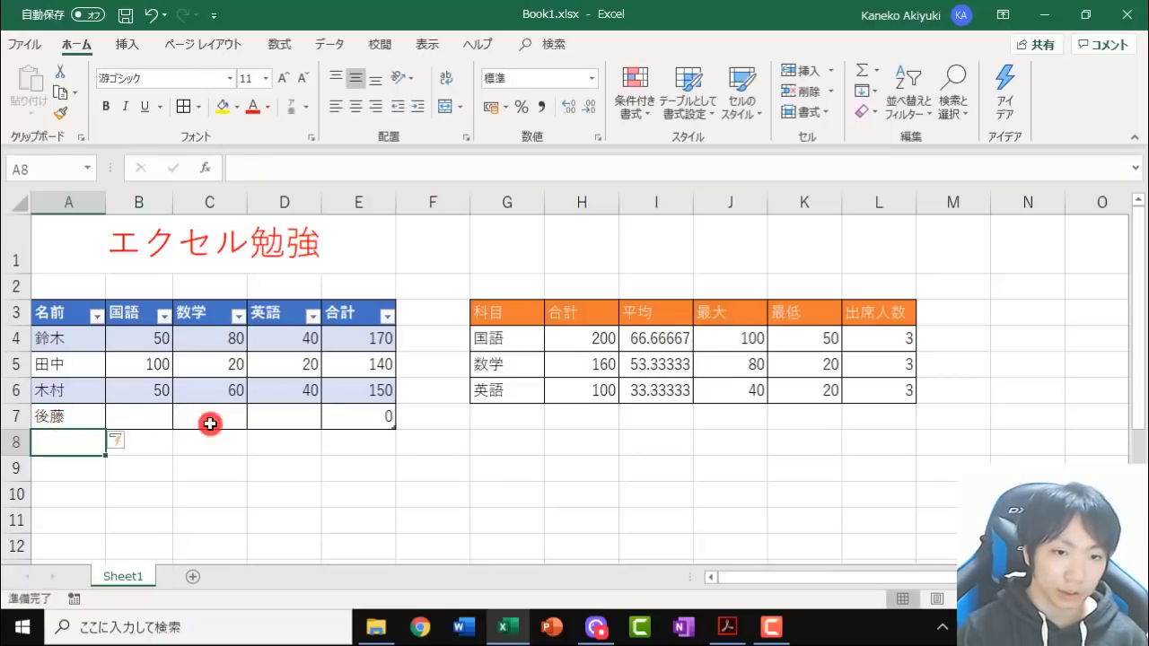
Enter 100 in B7, C7 and D7 for 国語, 数学 and 英語, making the total 300
click(344, 417)
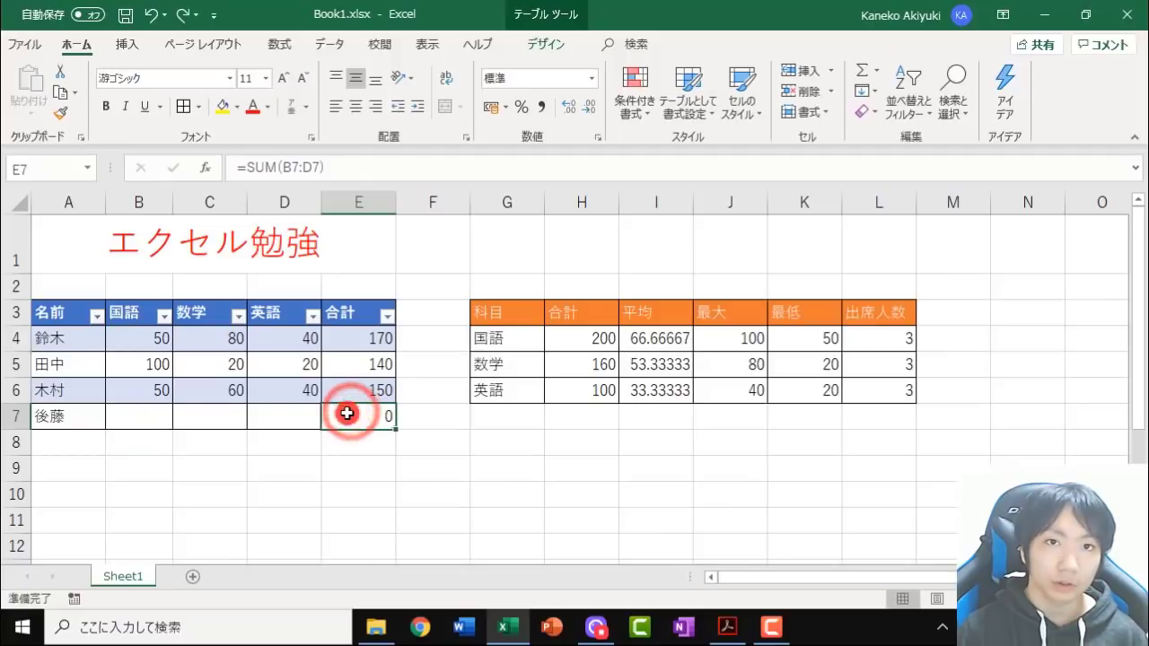
click(144, 414)
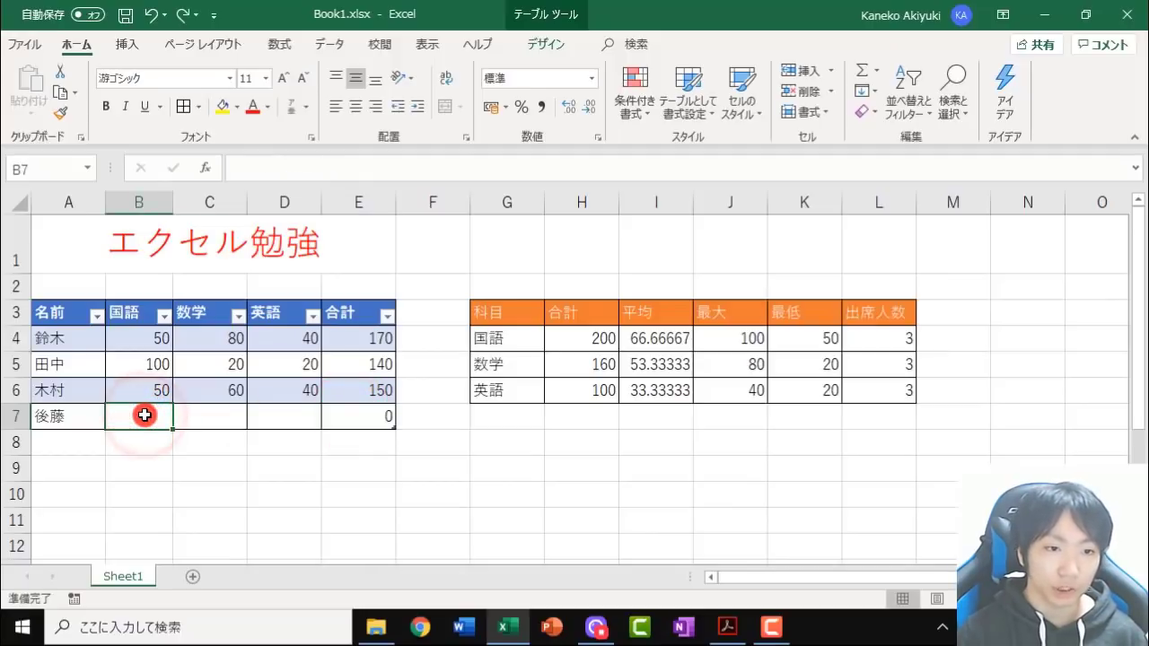
text(100)
key(Return)
key(Return)
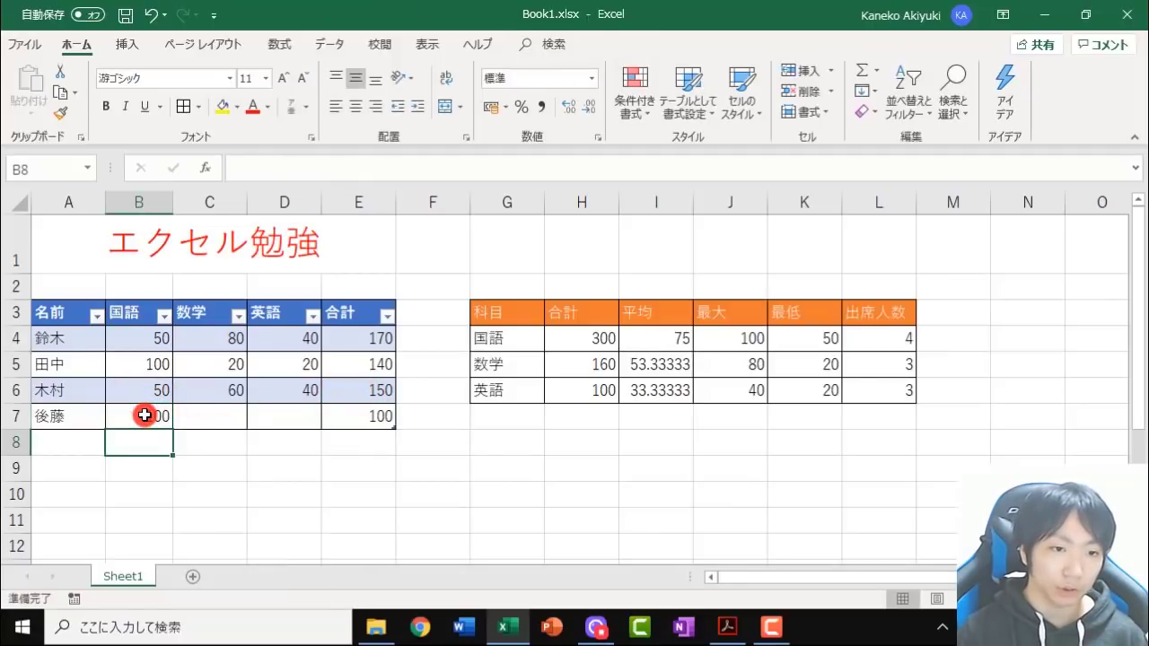
key(Up)
click(212, 411)
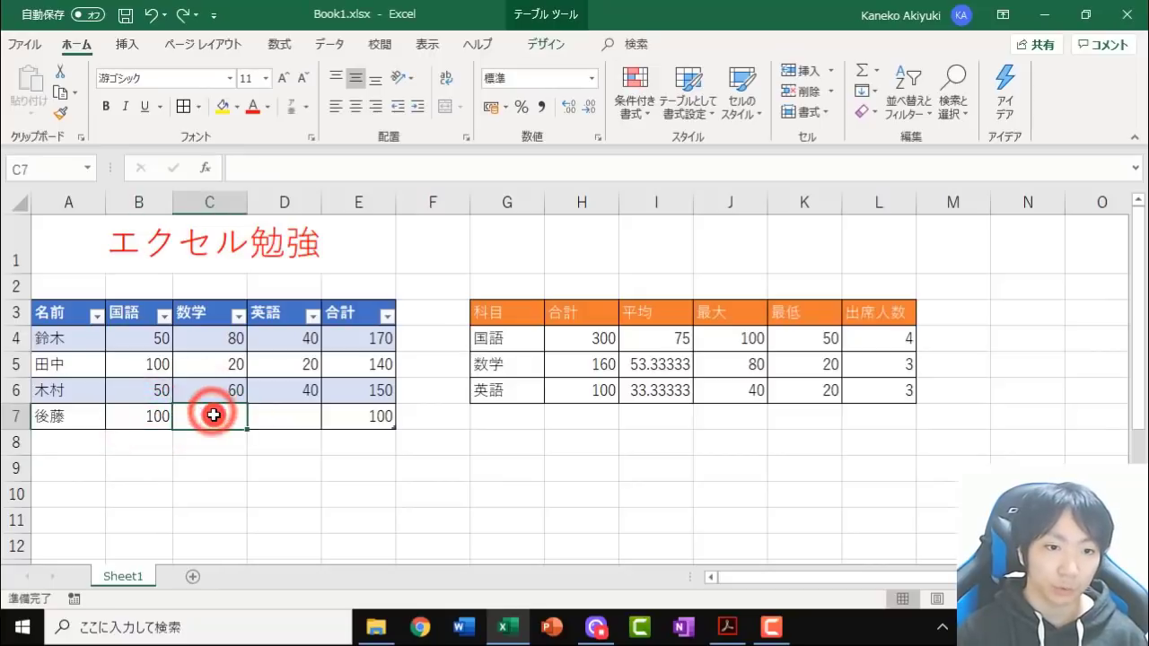
text(100)
key(Return)
key(Return)
click(271, 408)
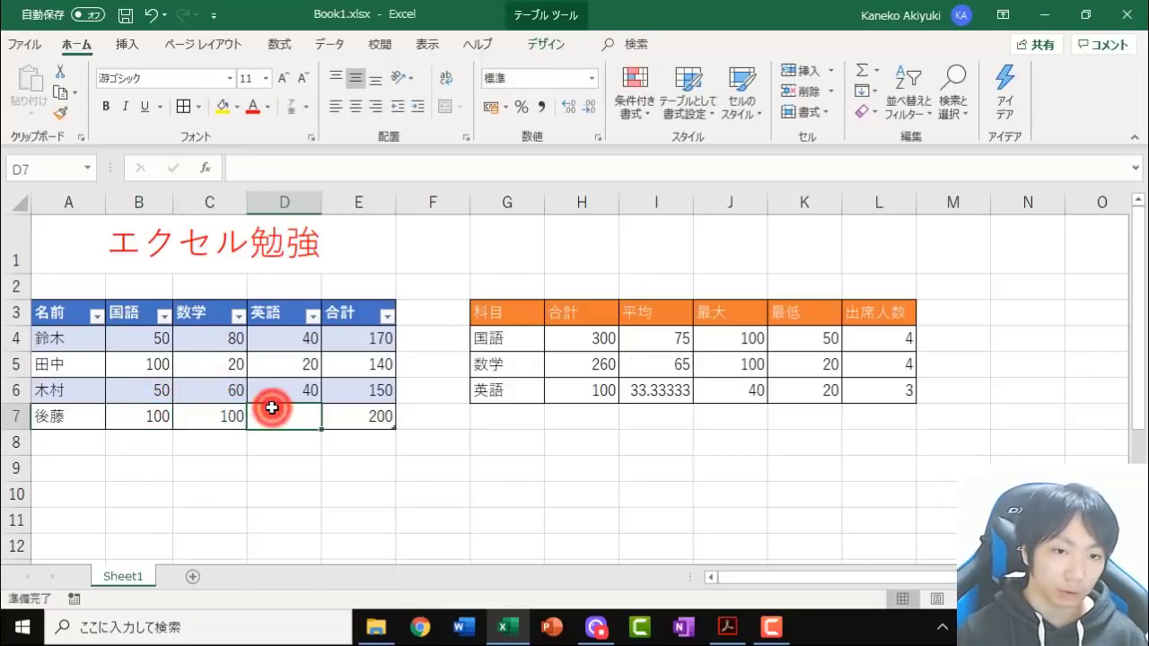
text(100)
key(Return)
key(Return)
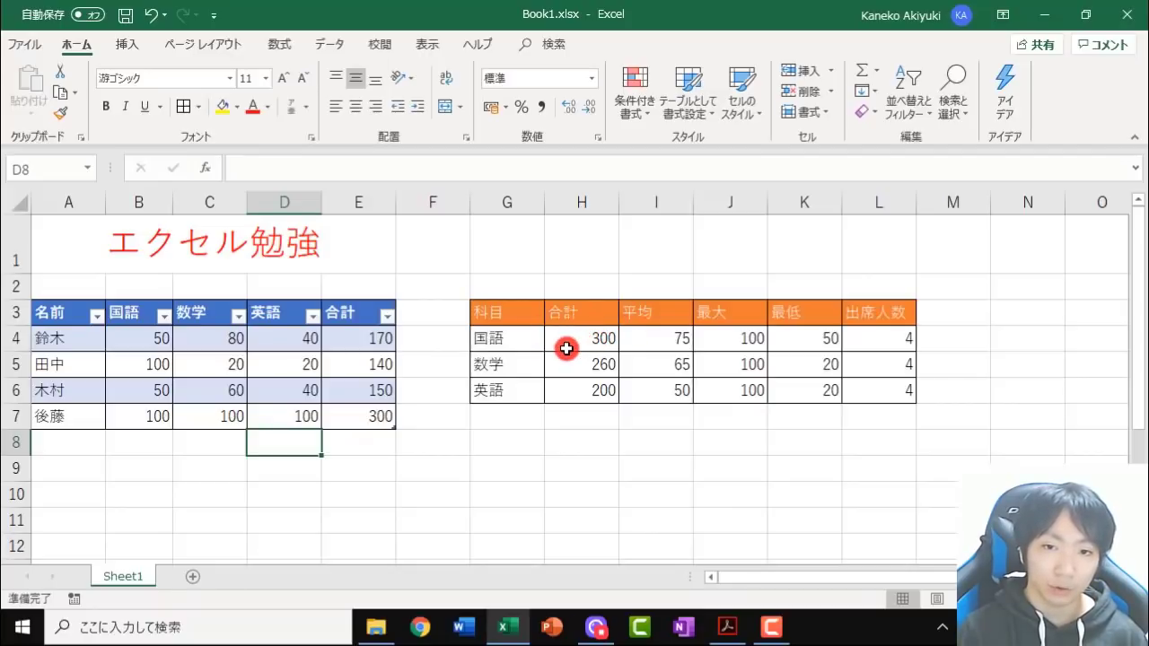
click(566, 348)
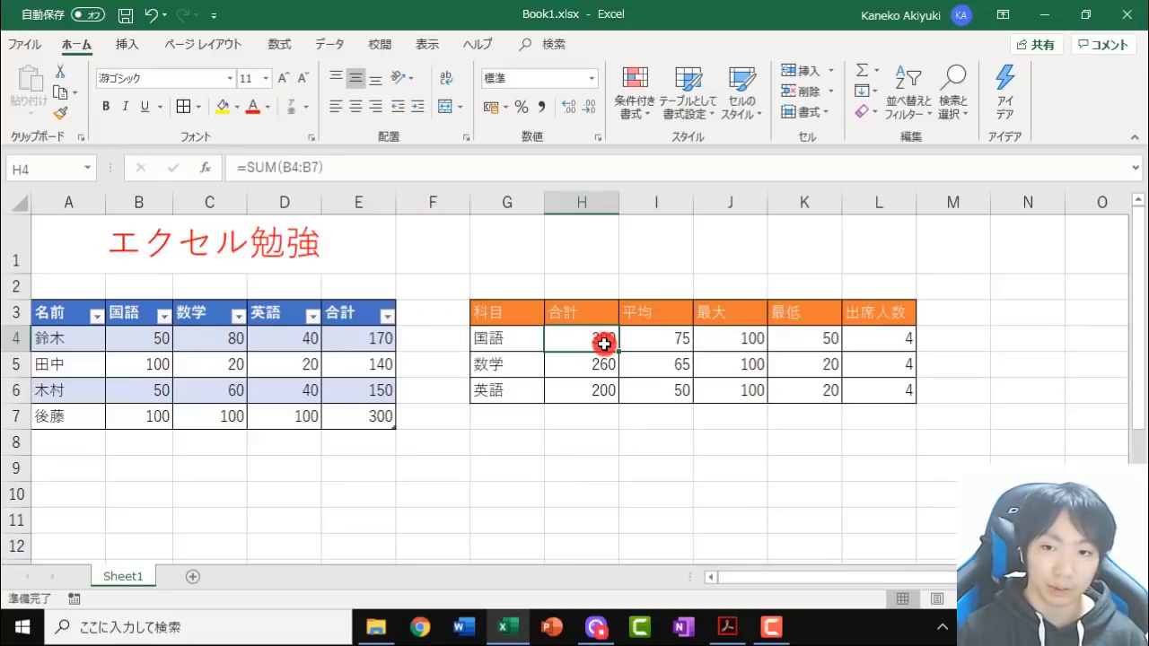
click(731, 305)
click(743, 338)
click(734, 370)
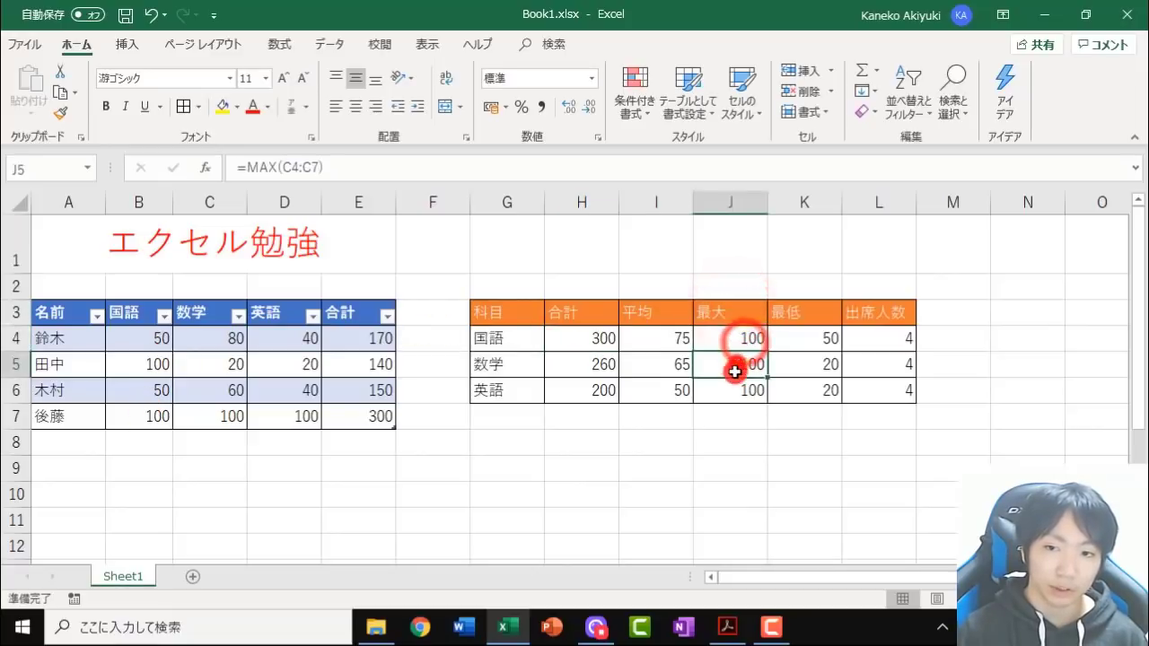
click(727, 389)
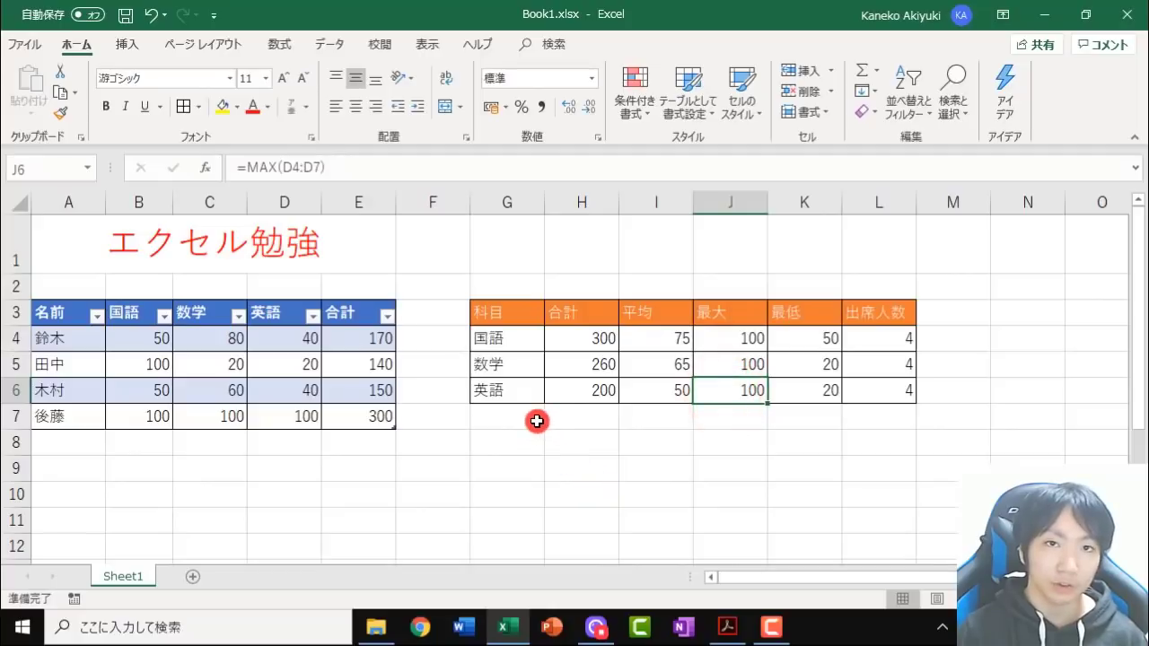
click(577, 336)
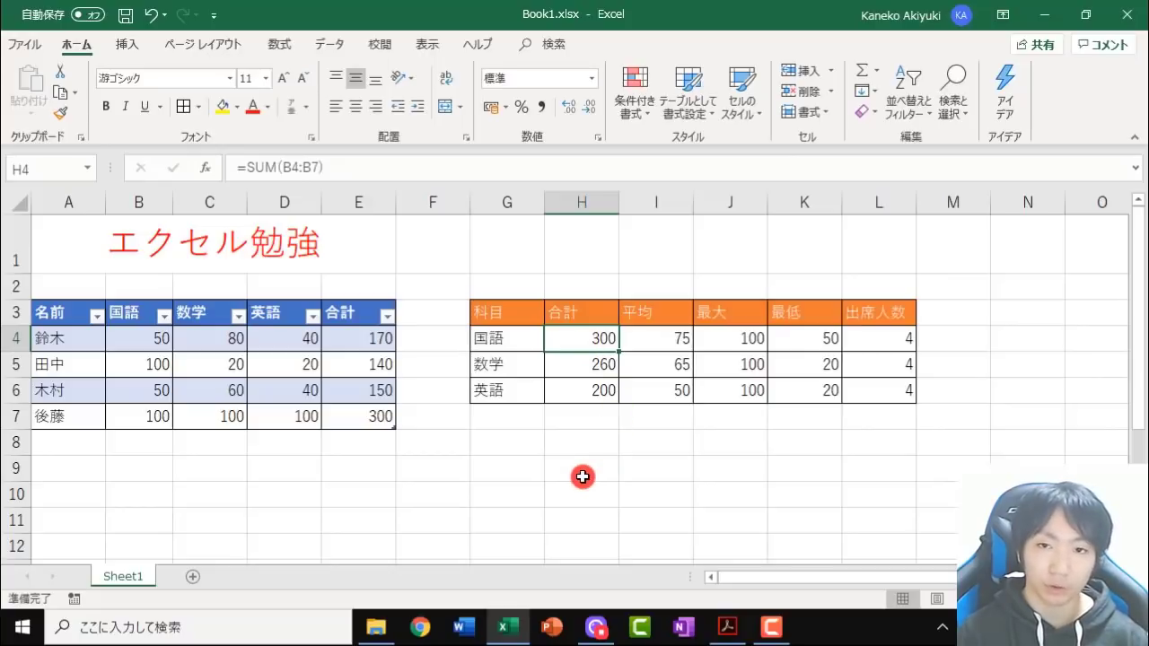
key(F2)
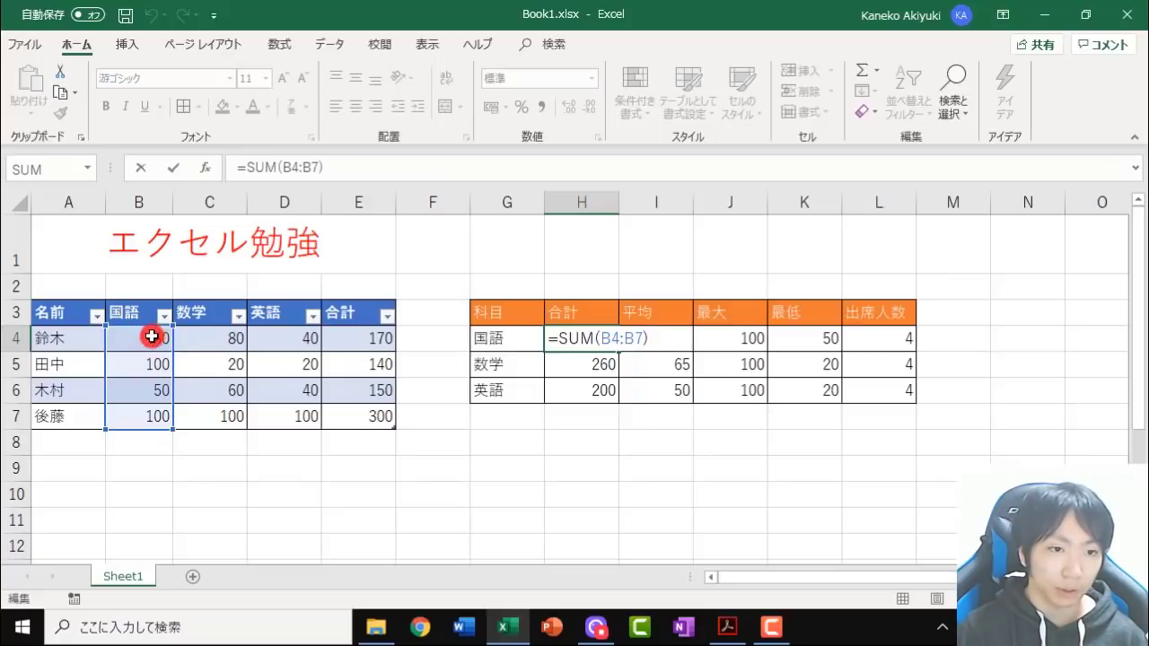
drag(124, 332, 126, 416)
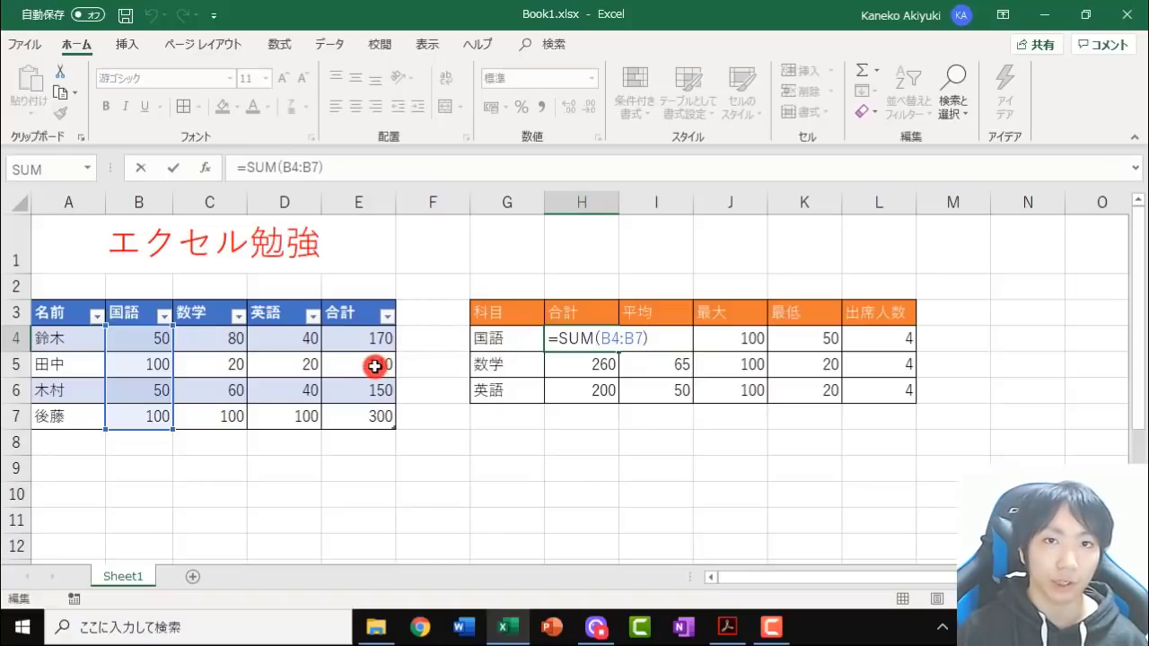
key(ctrl+Return)
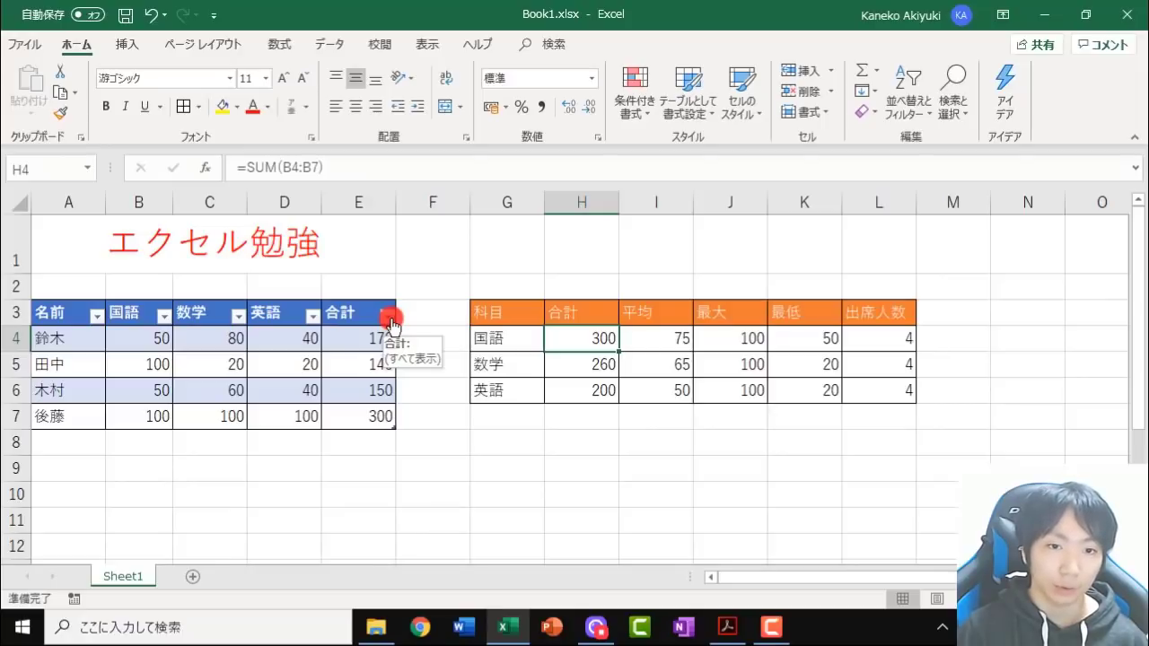
Sort the table by 合計 with 降順, then re-sort it with 昇順 from 140 to 300
click(389, 316)
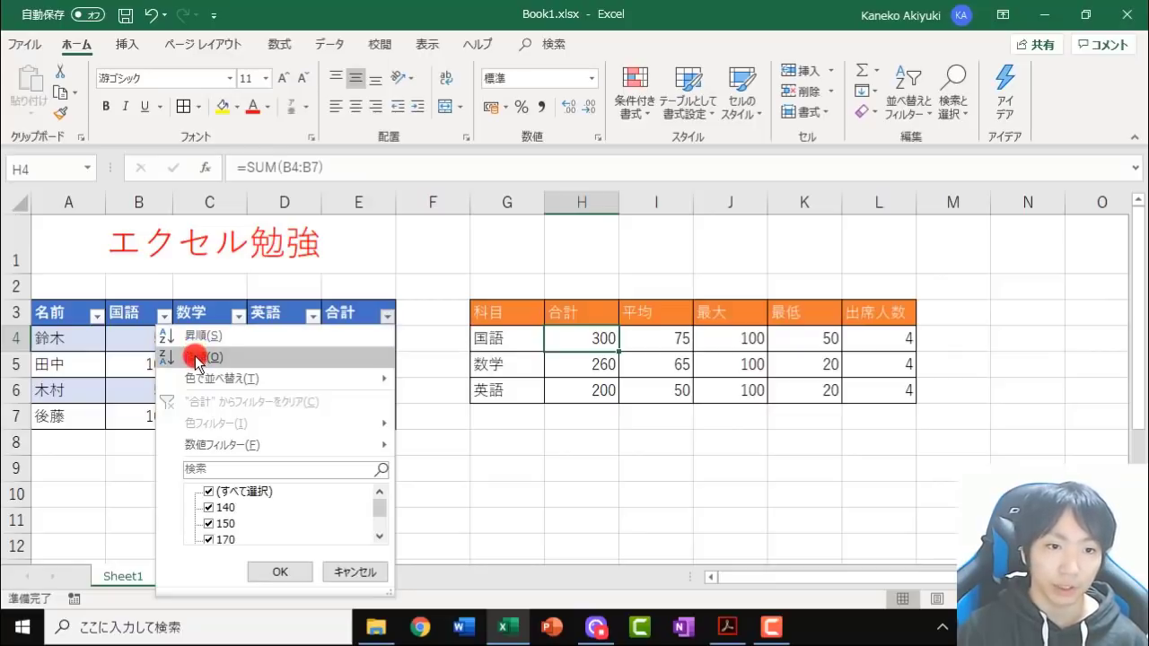
click(224, 358)
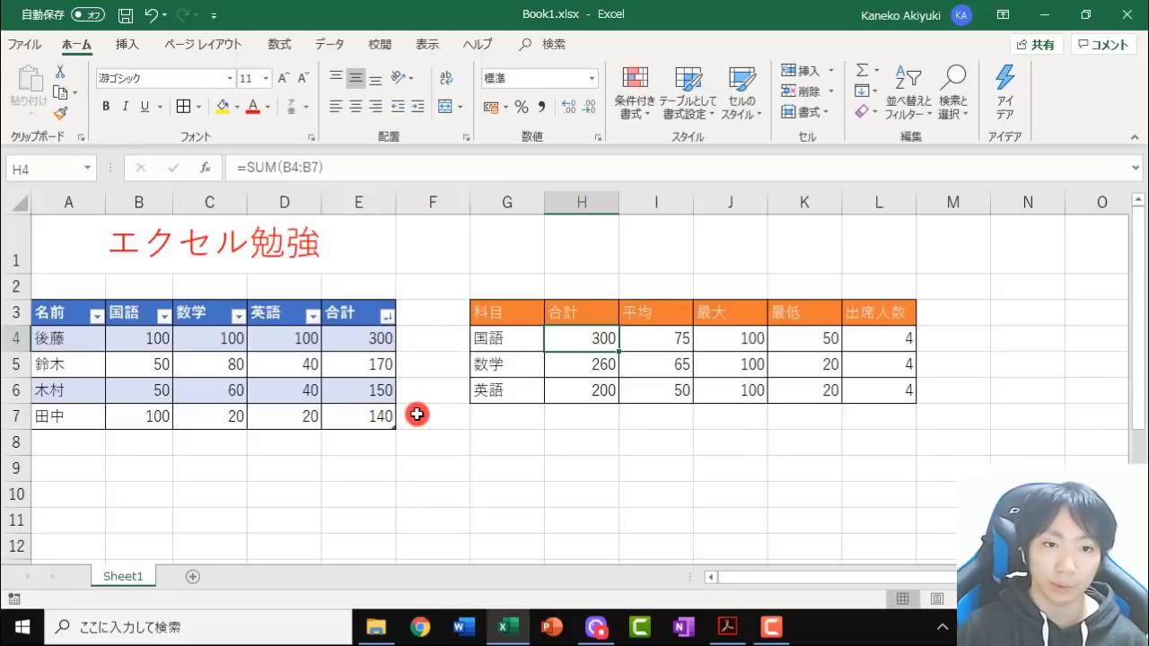
click(390, 318)
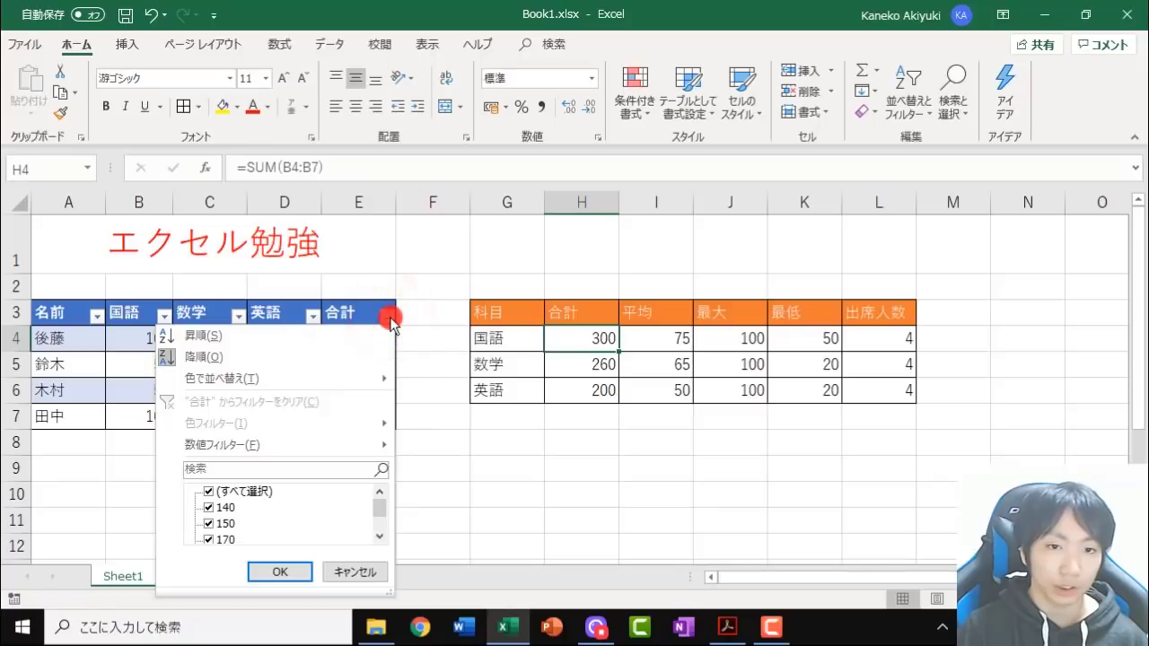
click(222, 337)
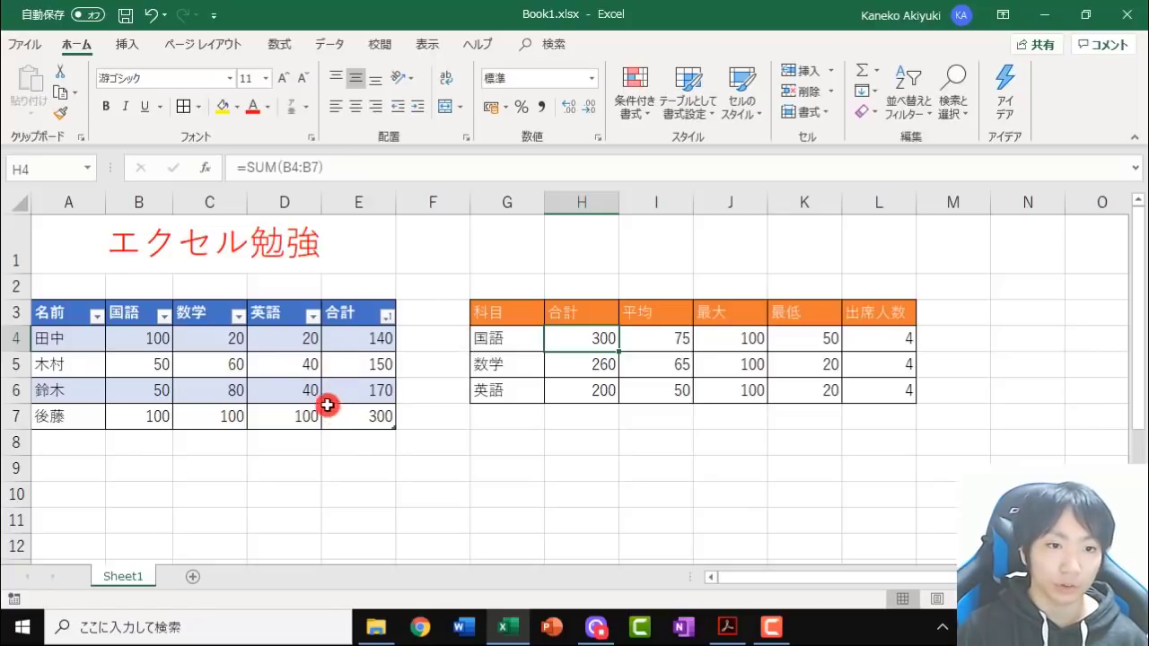
Sort the table by 数学 with 降順 and check that the top row A4:E4 scores 100
click(237, 316)
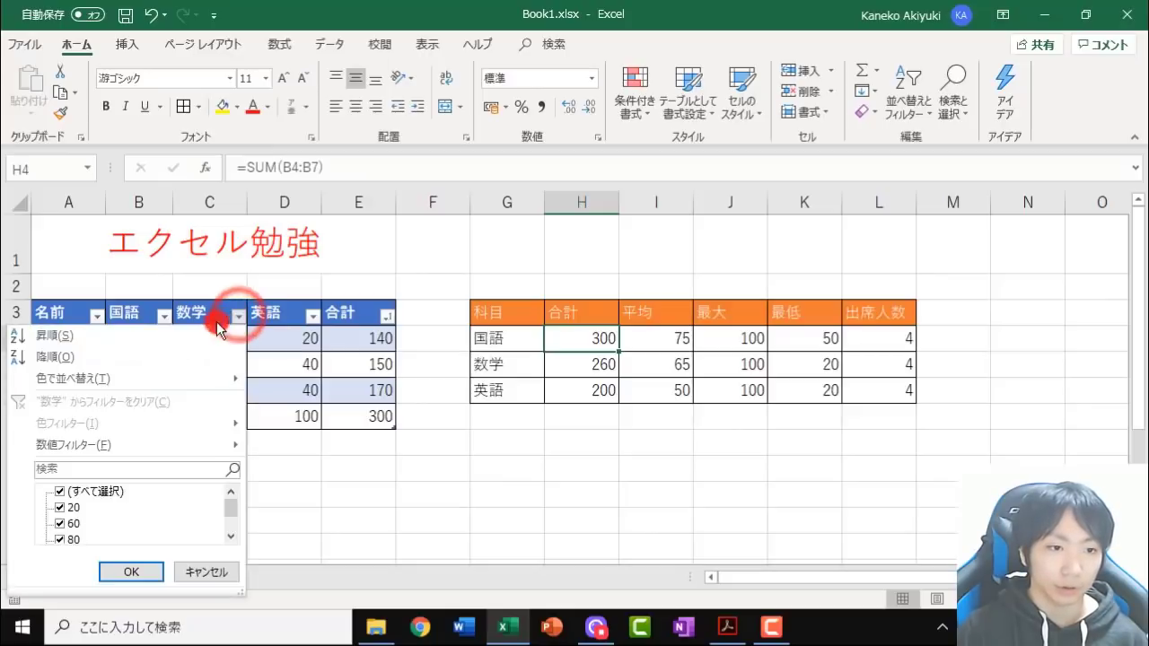
click(101, 356)
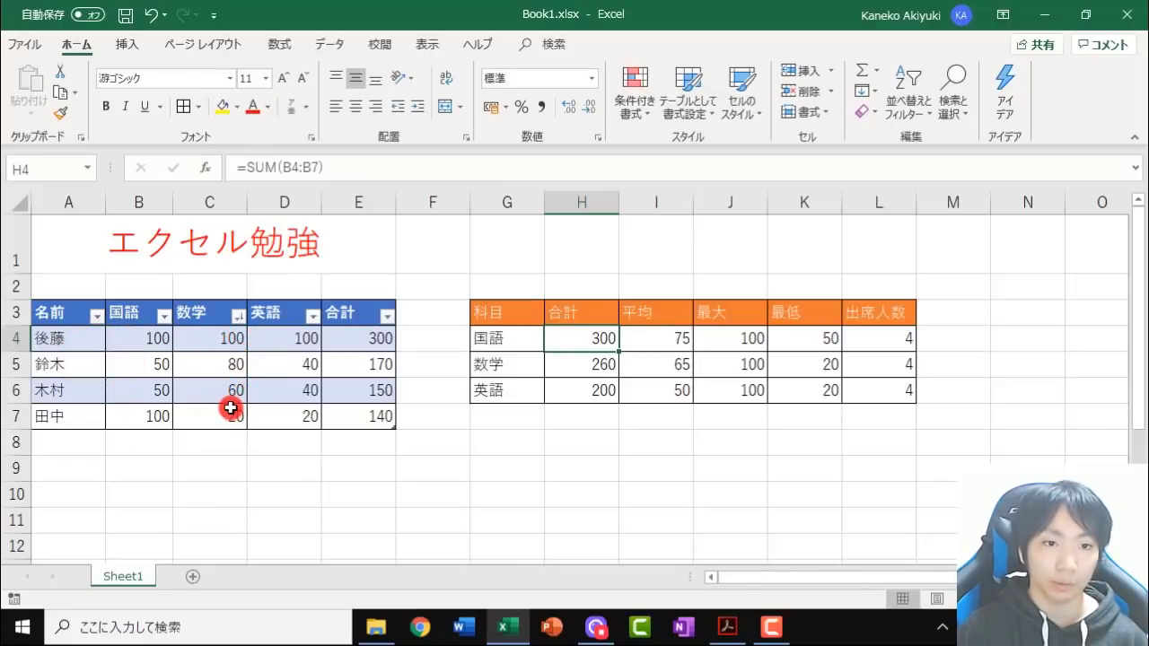
click(229, 336)
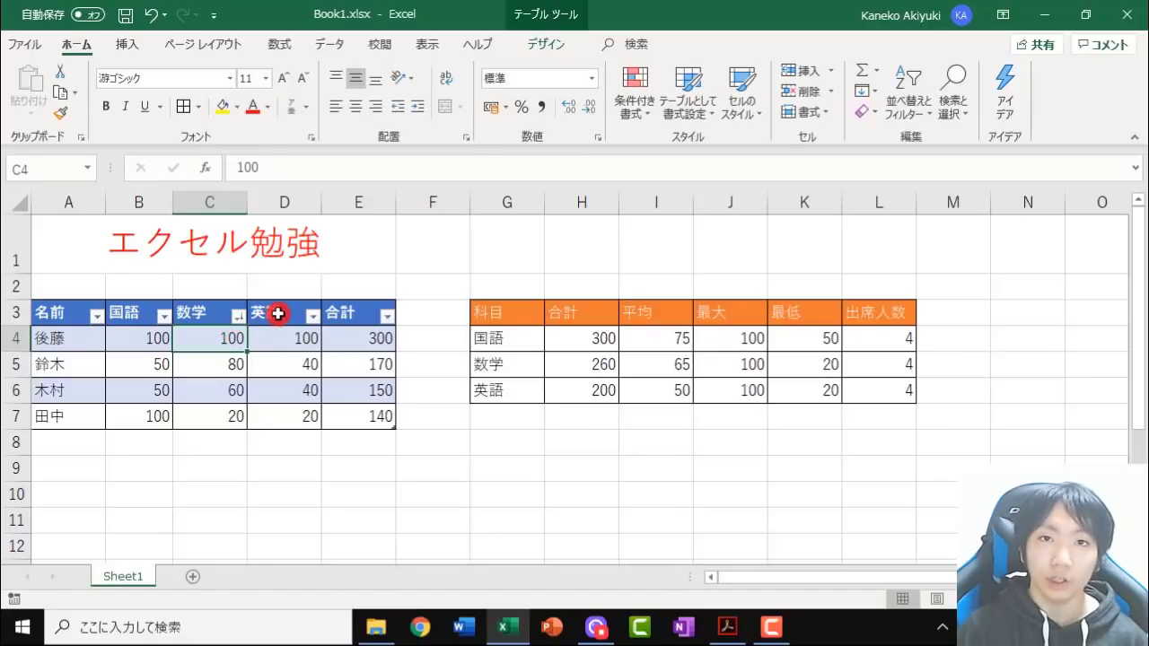
click(68, 340)
drag(120, 339, 342, 336)
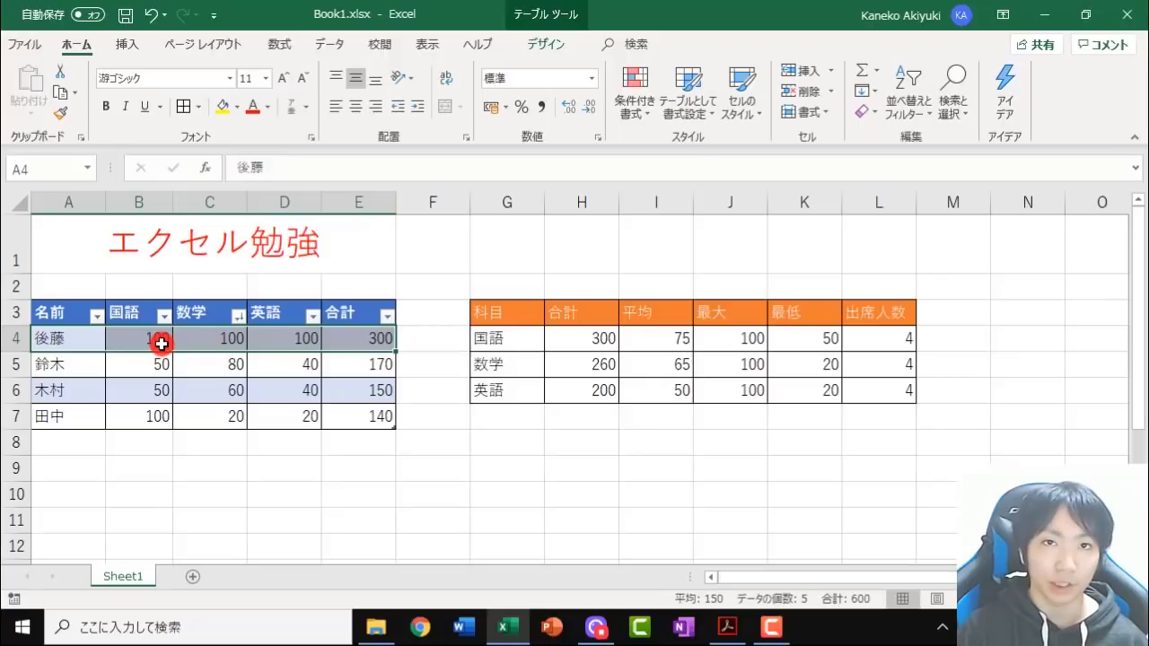
click(237, 339)
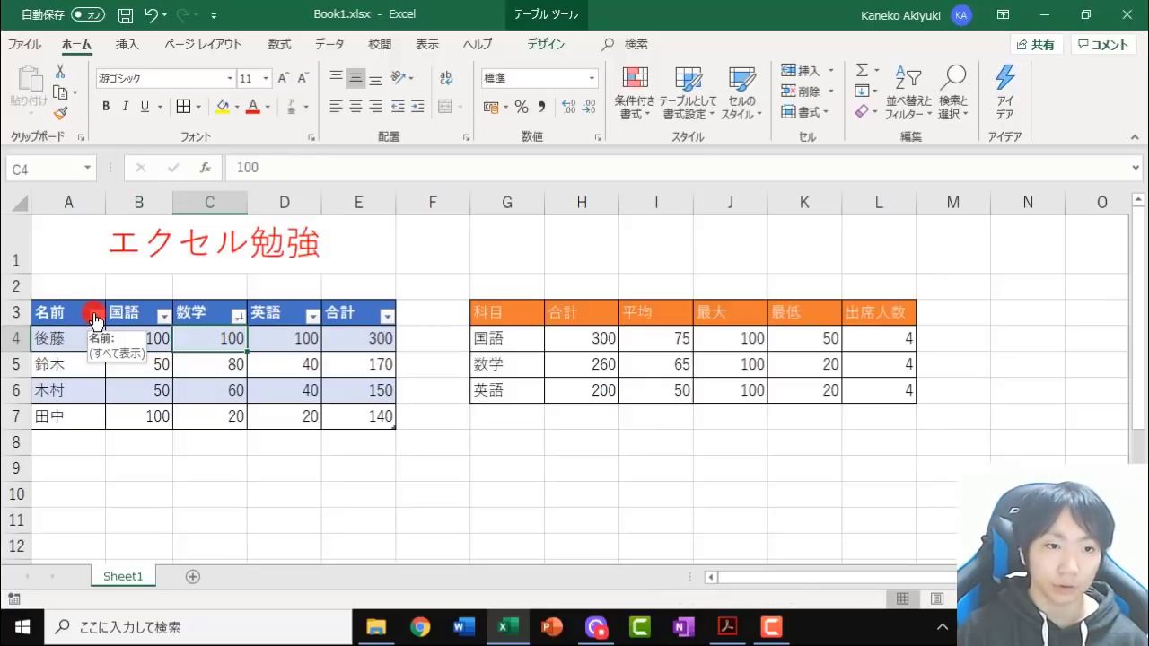
Apply 昇順 on the 名前 column so 数学 reads 60, 100, 80, 20
click(95, 316)
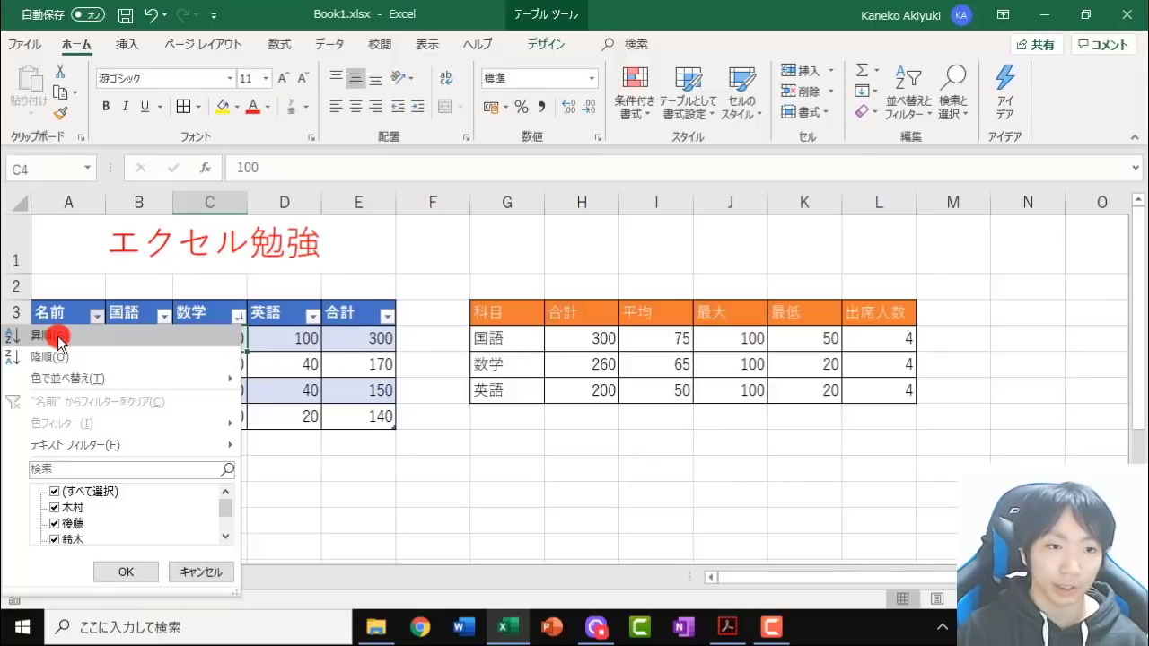
click(59, 340)
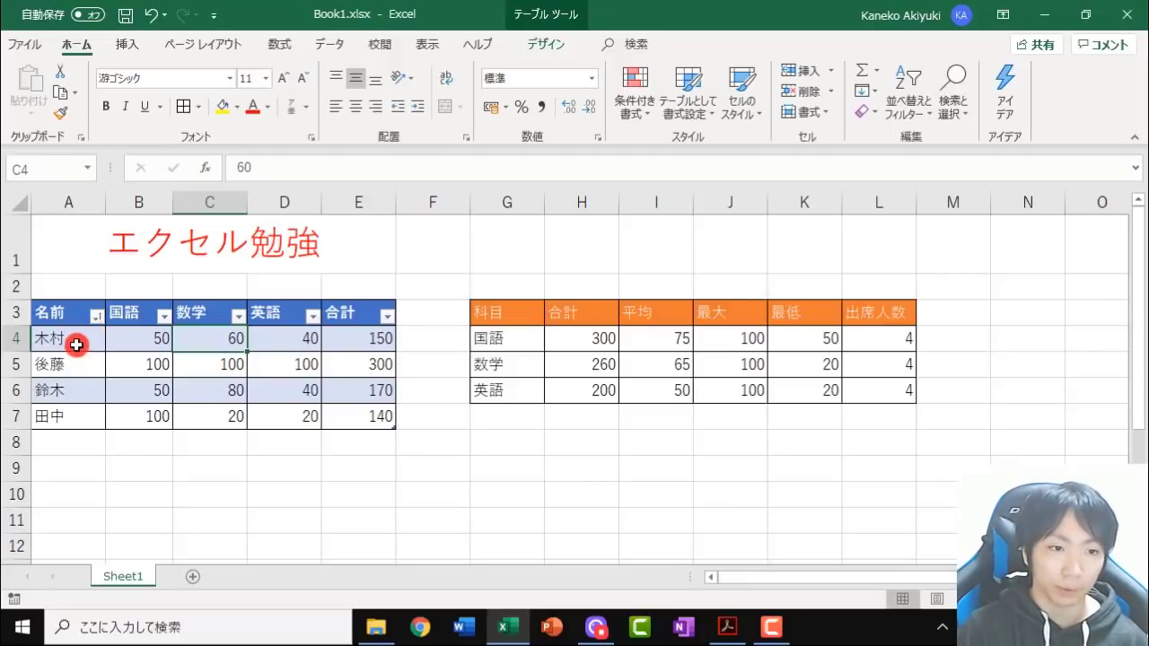
click(73, 378)
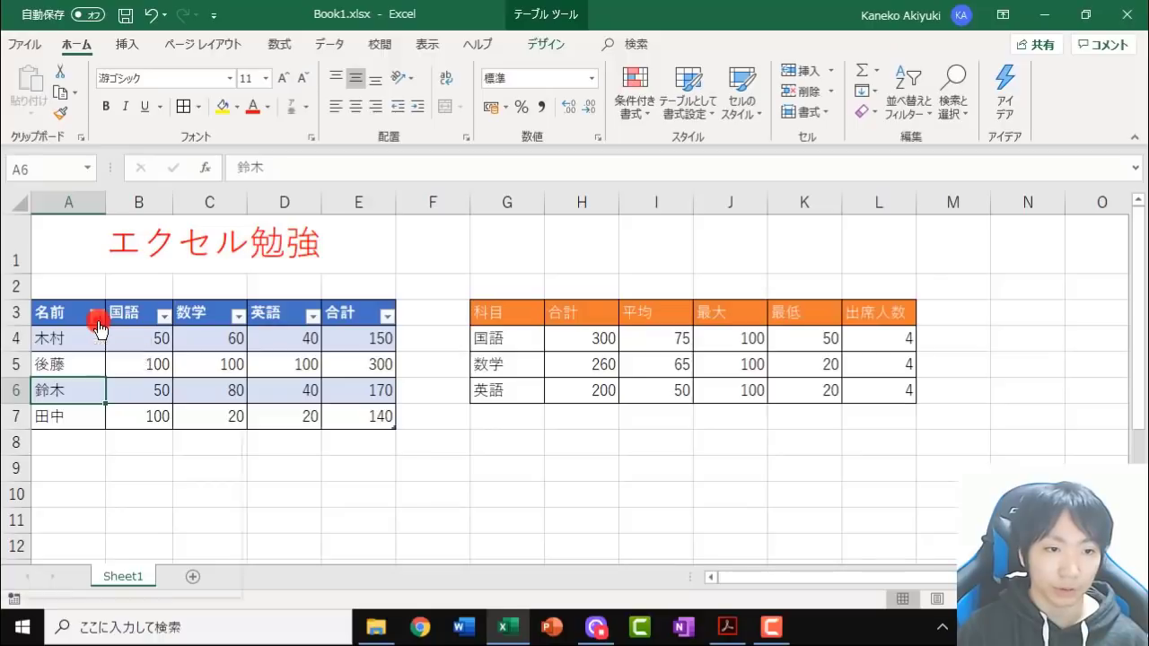
Uncheck one student in the 名前 filter so only three of four rows show
click(98, 321)
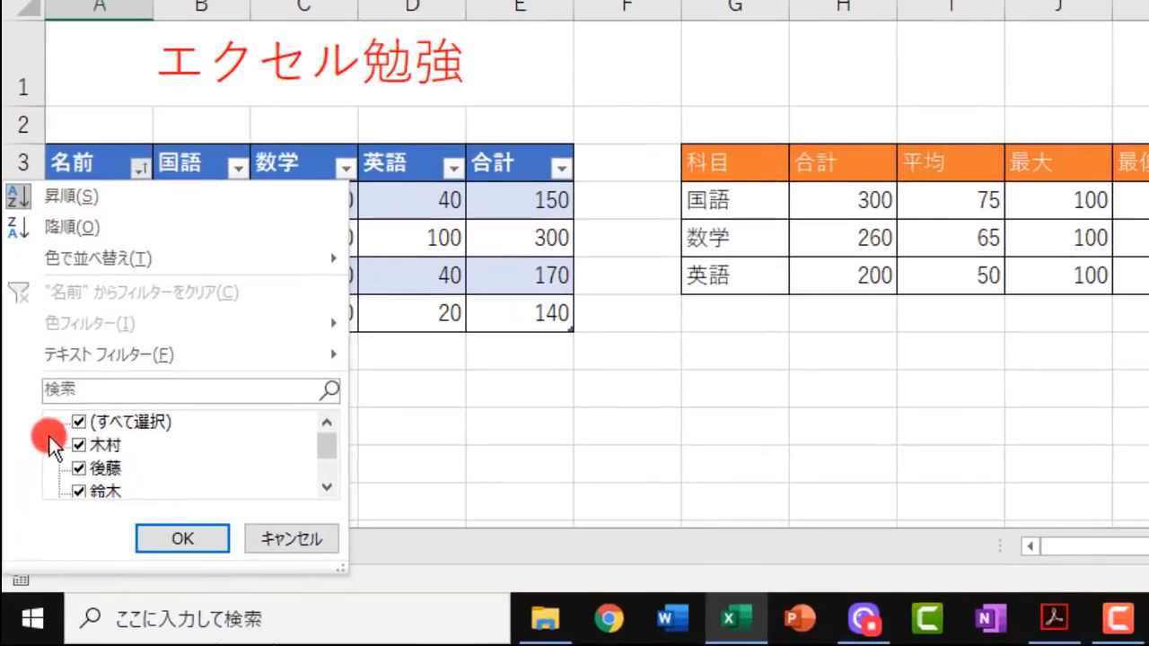
click(325, 486)
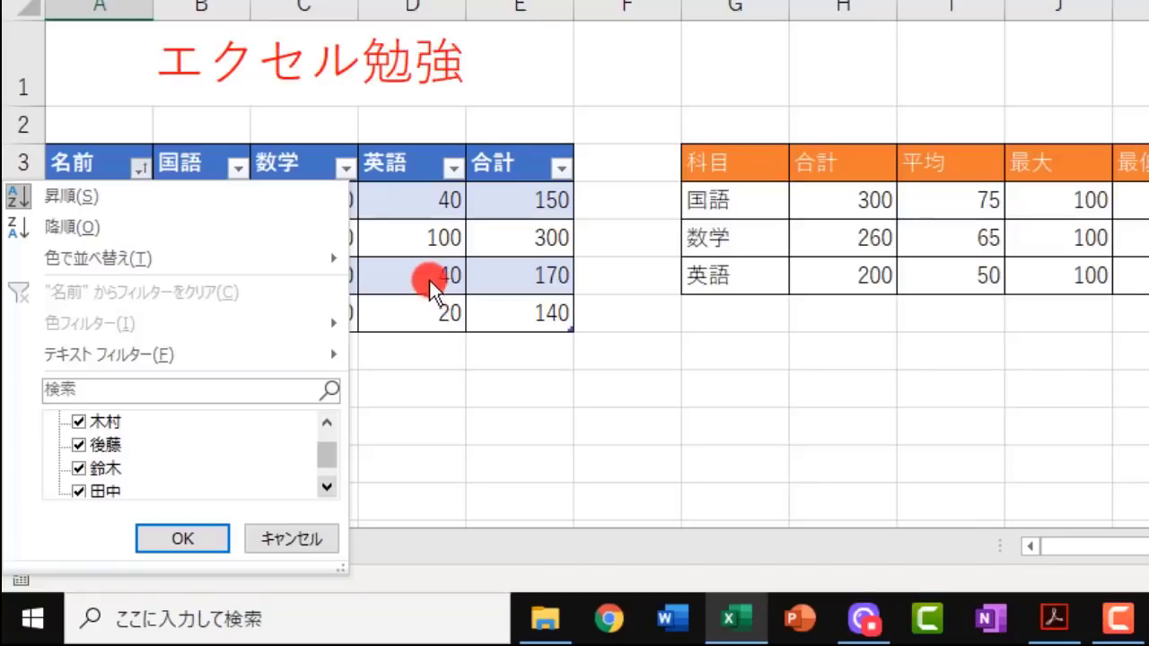
click(91, 447)
click(161, 536)
click(169, 535)
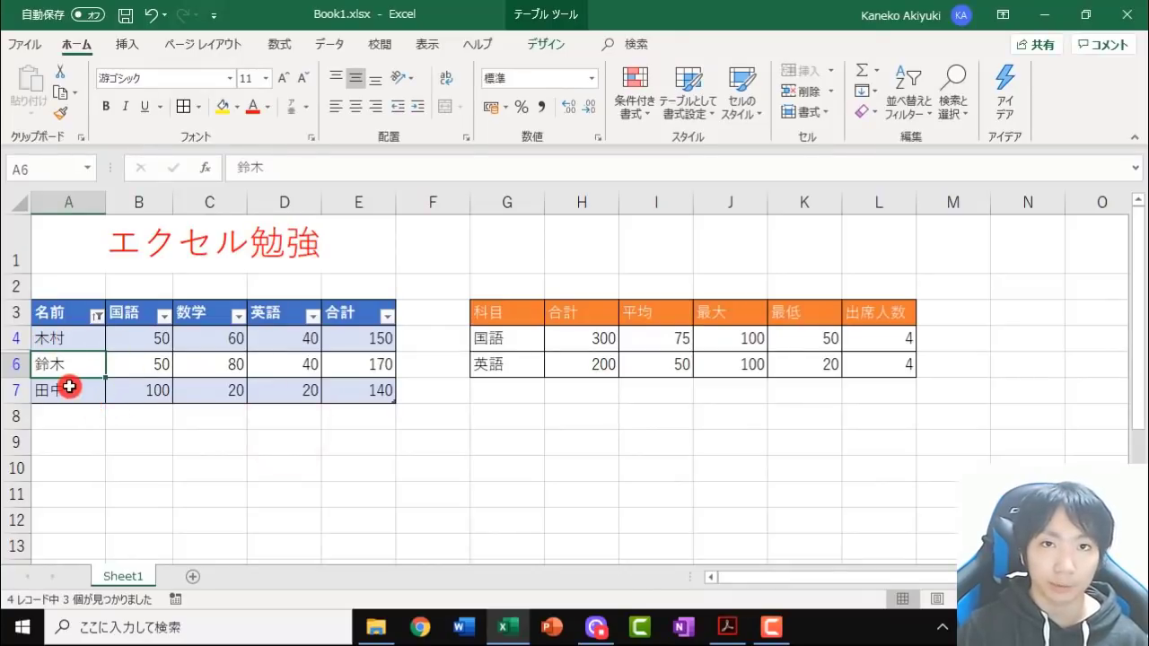
Uncheck a third name in the 名前 filter, leaving just two students visible
click(97, 315)
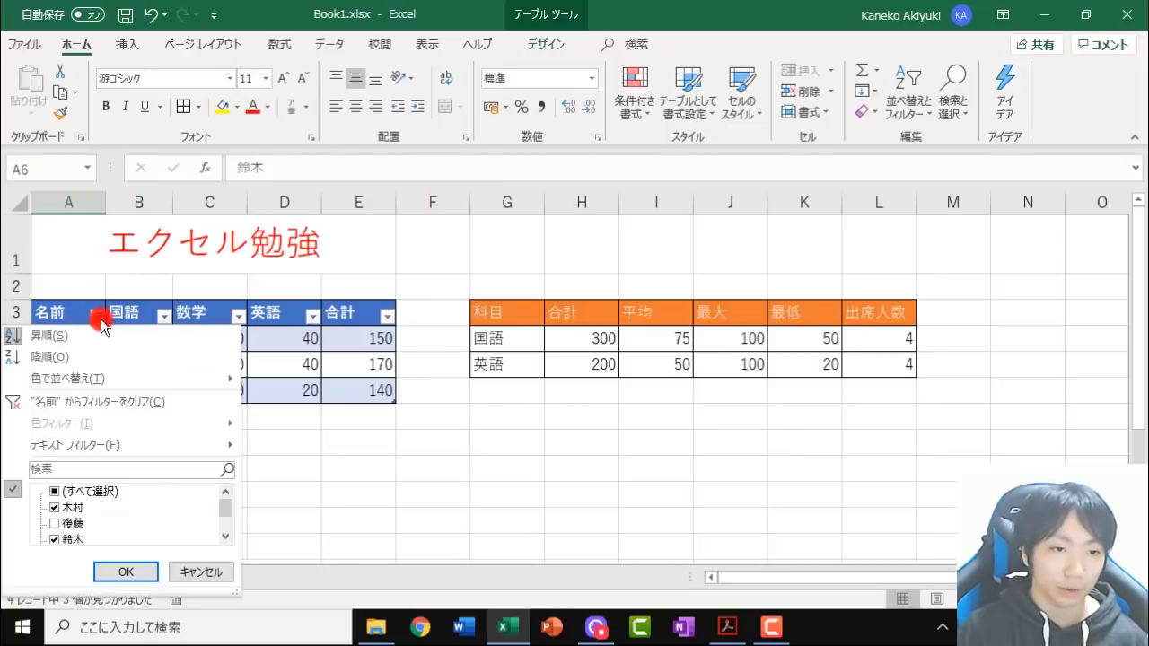
click(225, 539)
click(227, 539)
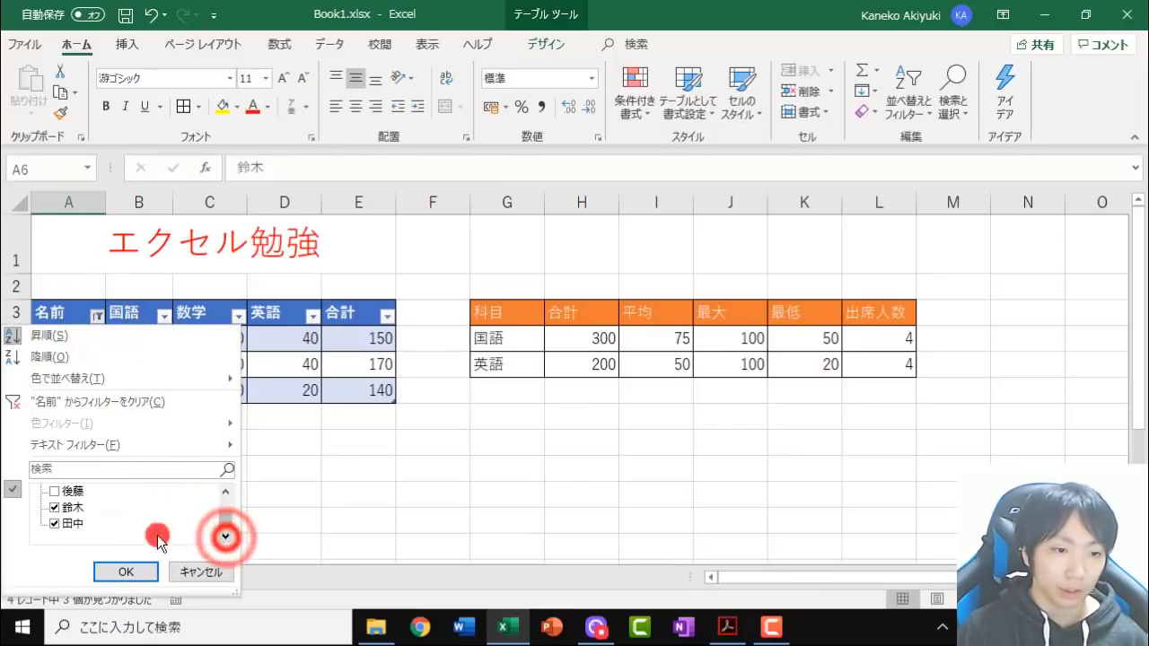
click(55, 530)
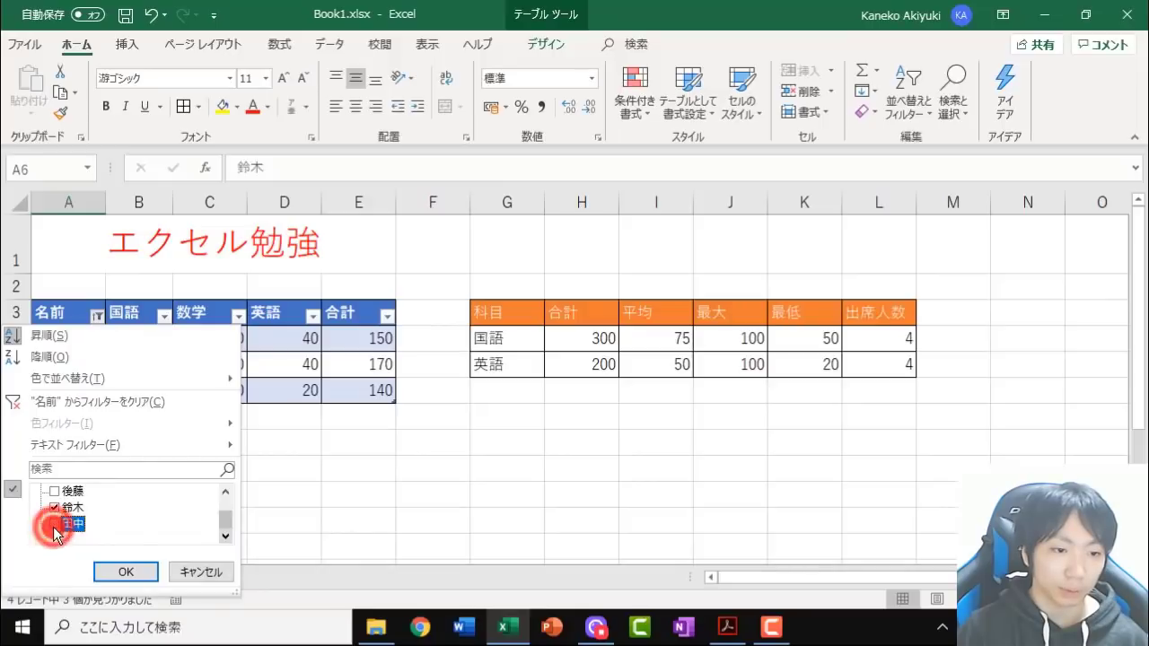
click(123, 572)
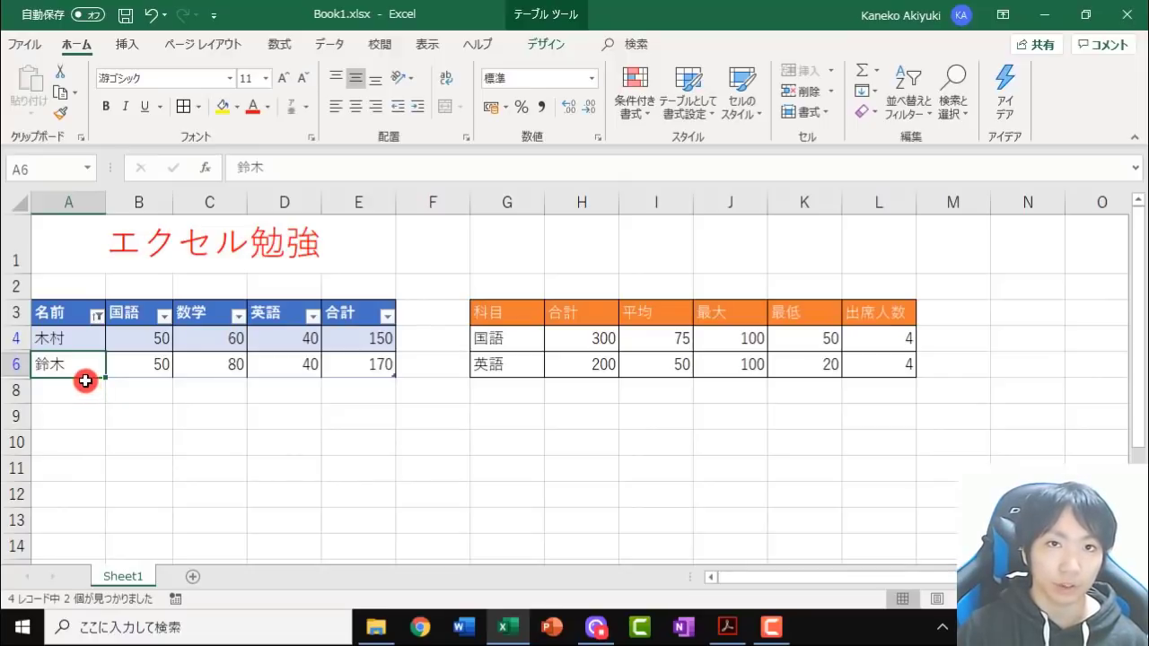
Check (すべて選択) in the 名前 filter to show all four score rows
click(97, 318)
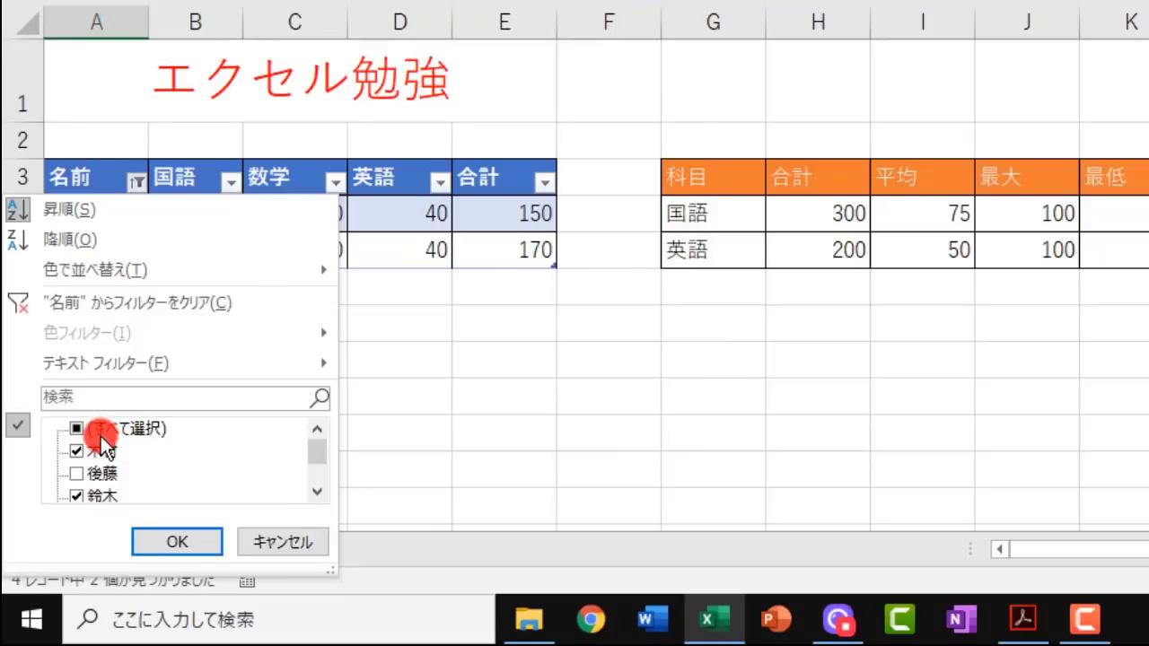
click(105, 430)
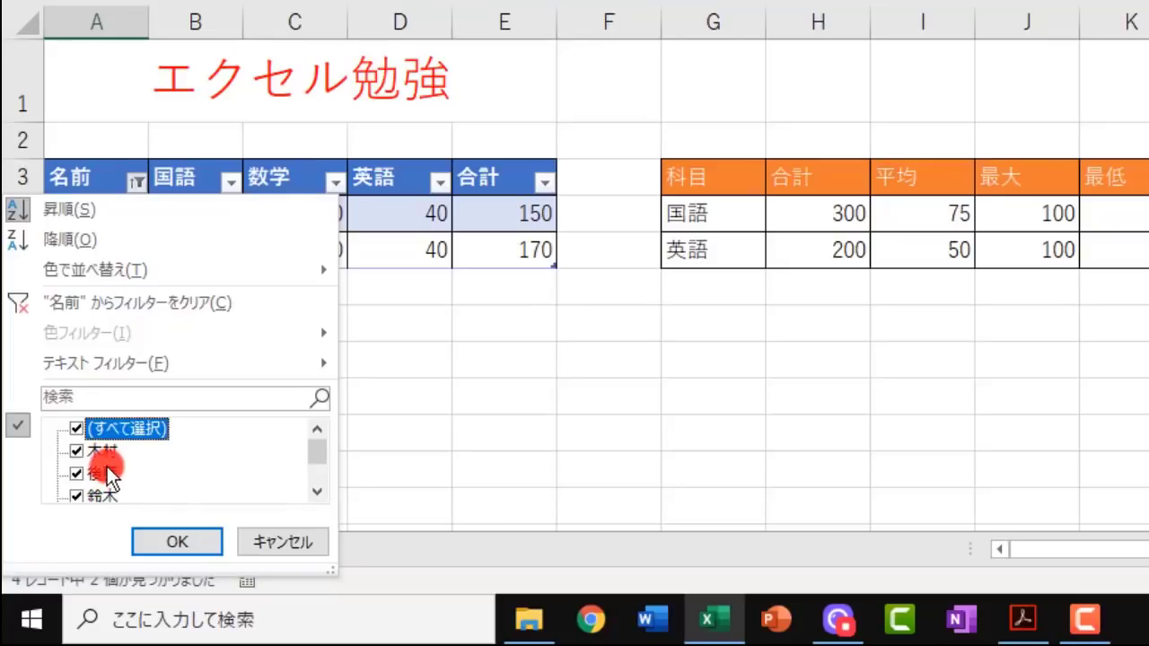
click(180, 541)
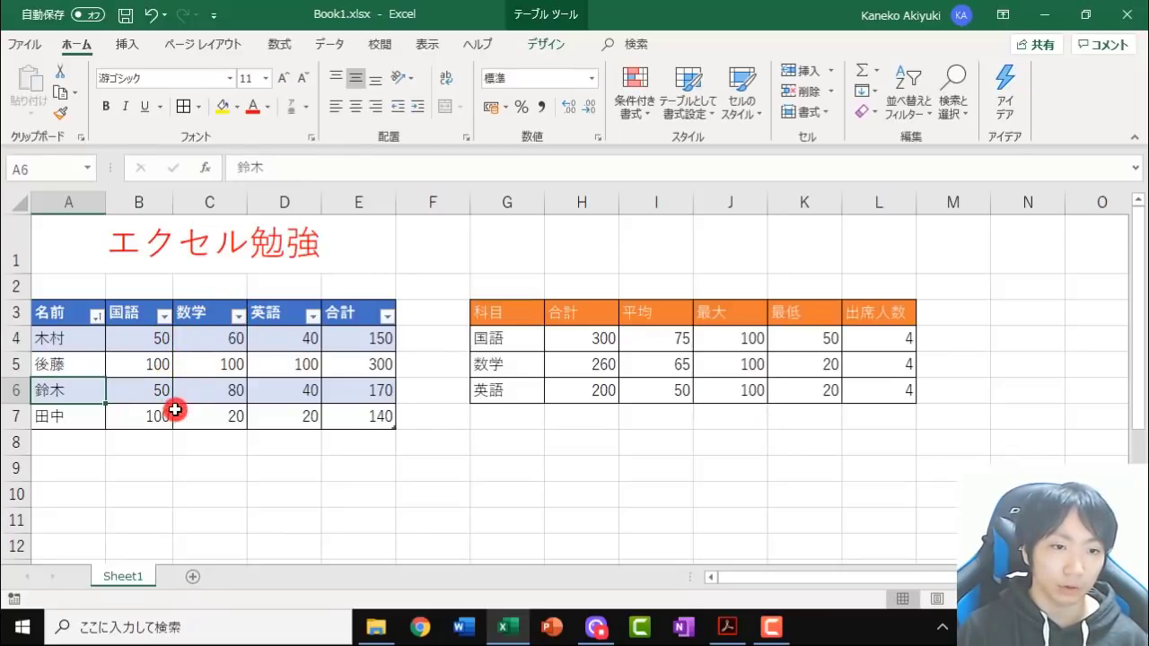
click(164, 318)
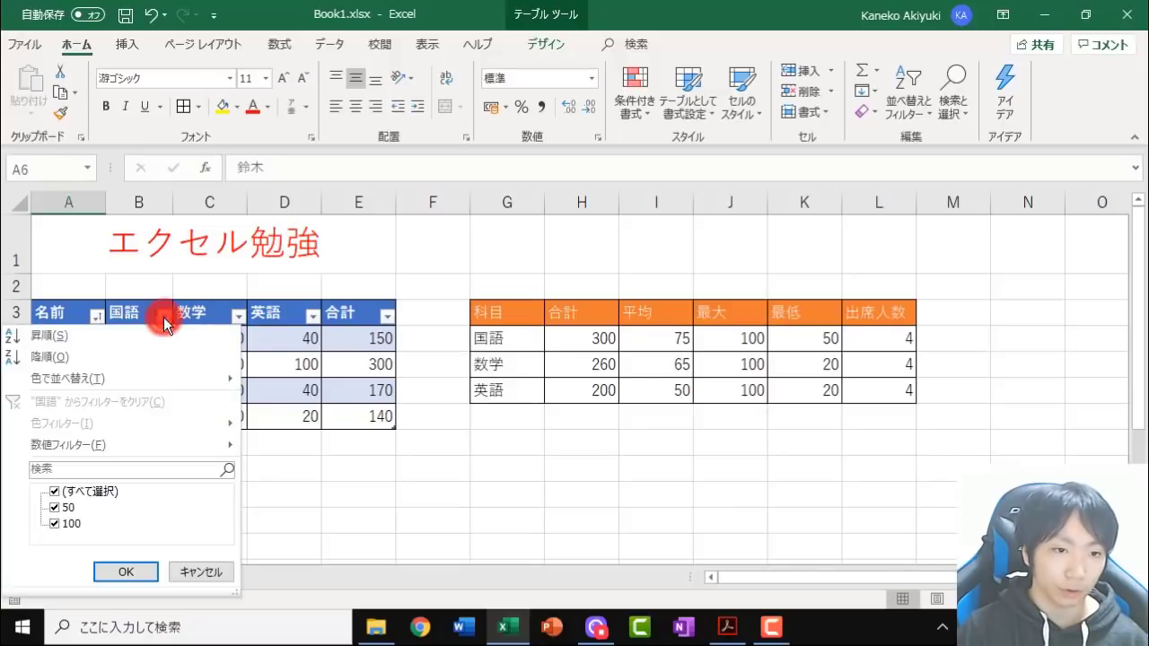
click(72, 525)
click(72, 524)
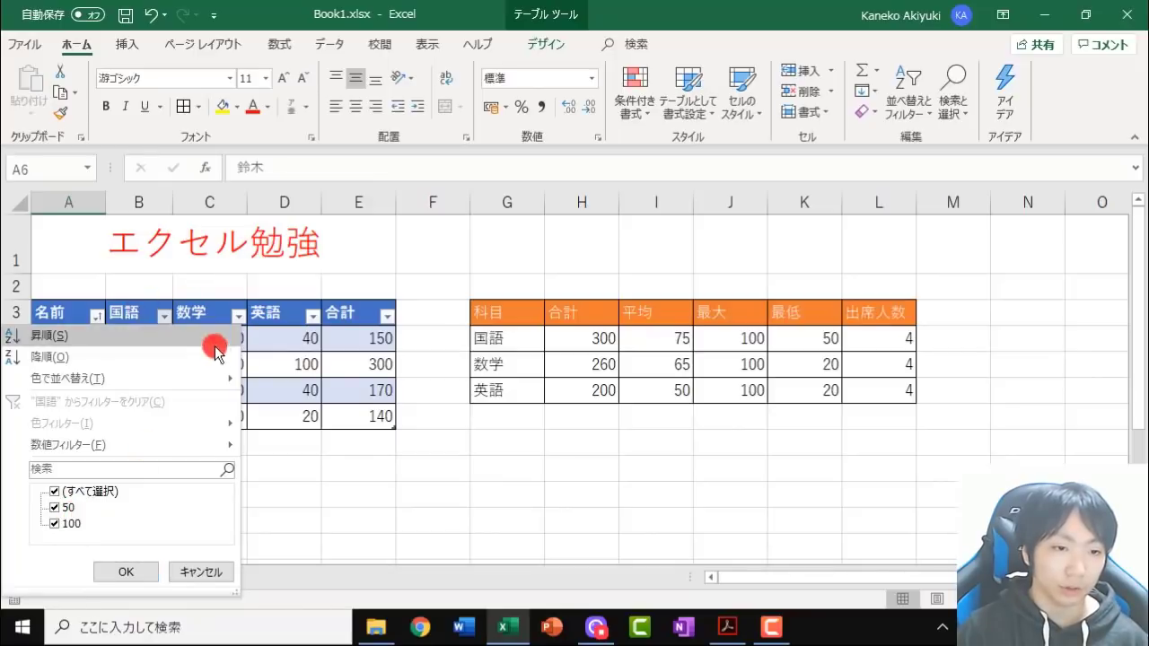
click(56, 525)
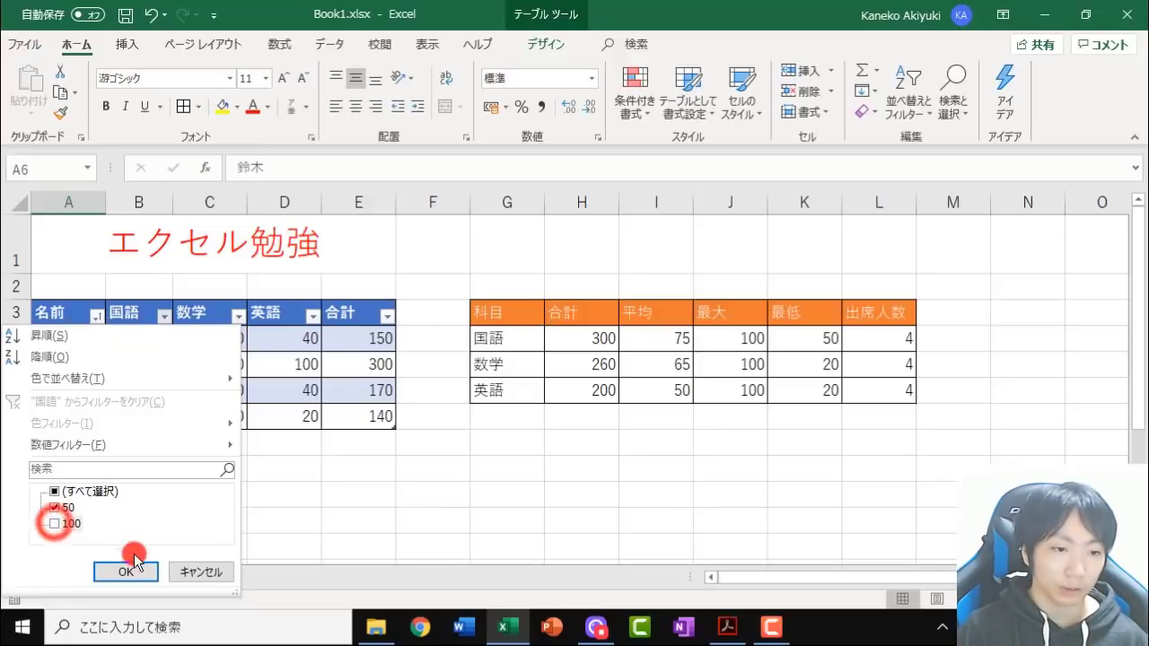
click(124, 571)
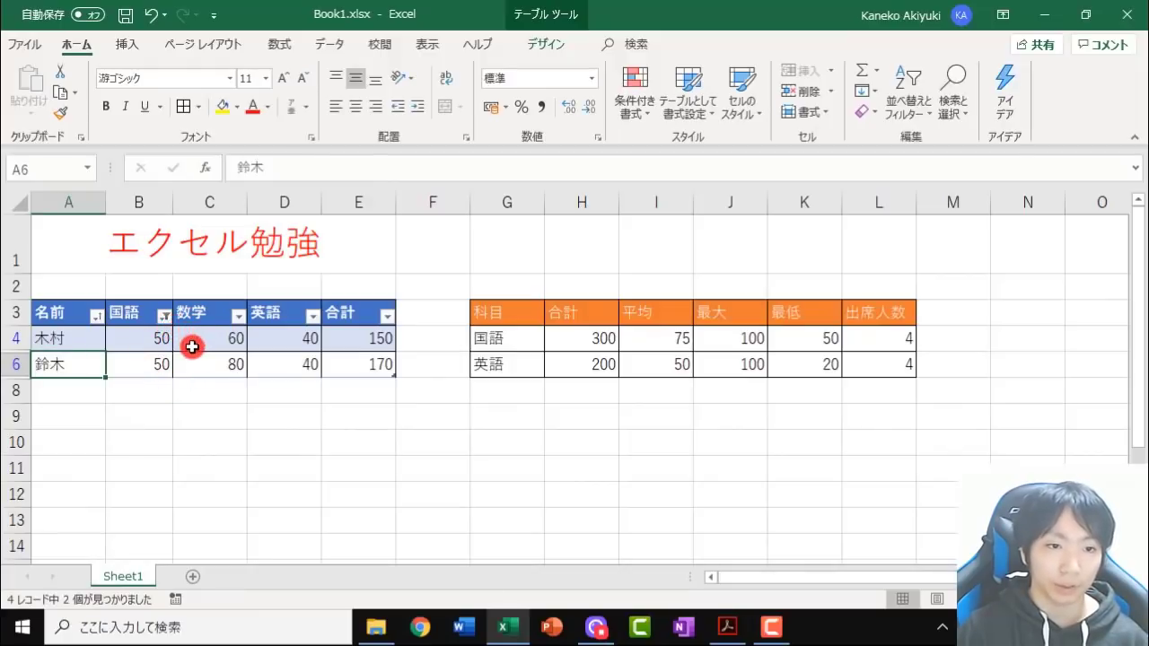
click(167, 318)
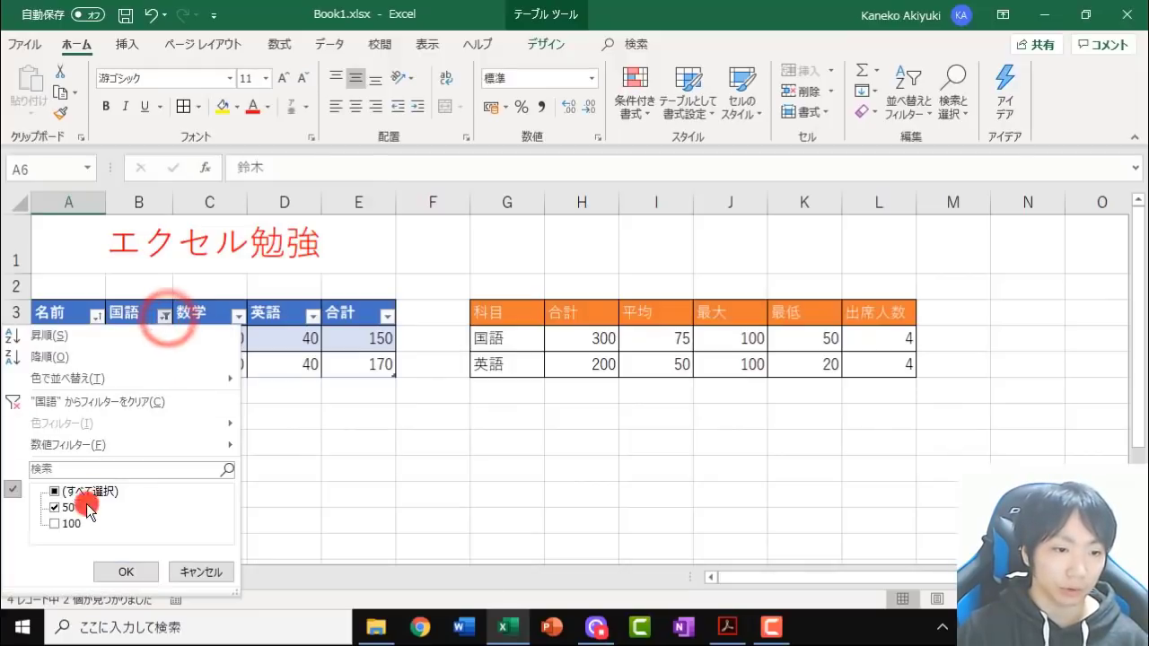
click(57, 527)
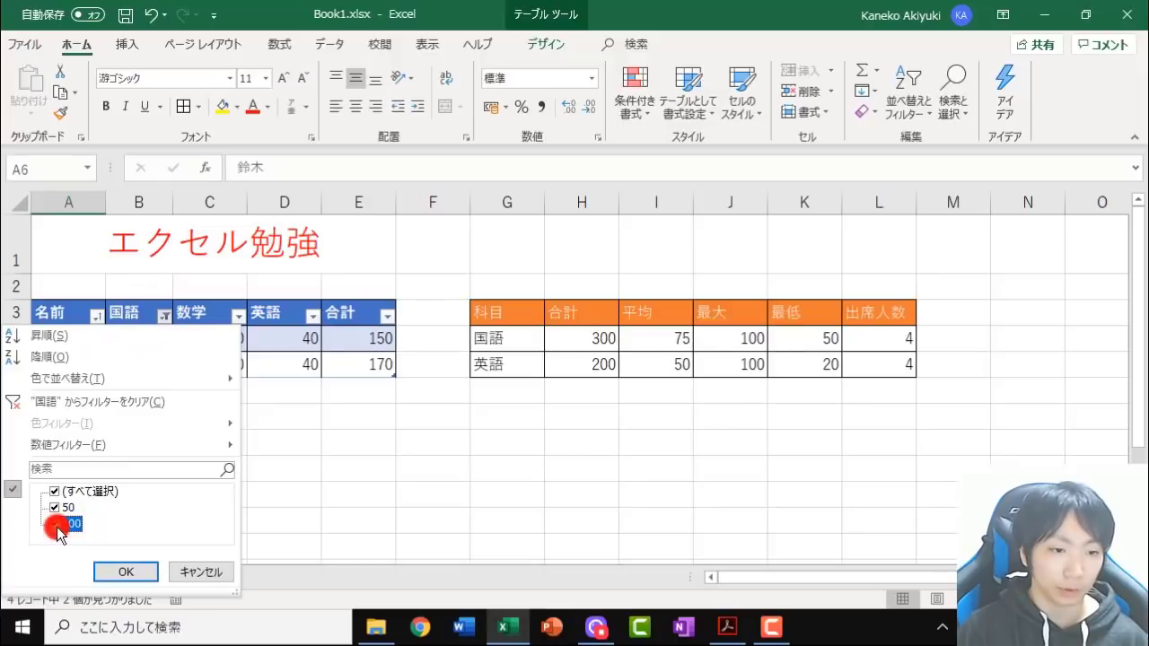
click(126, 570)
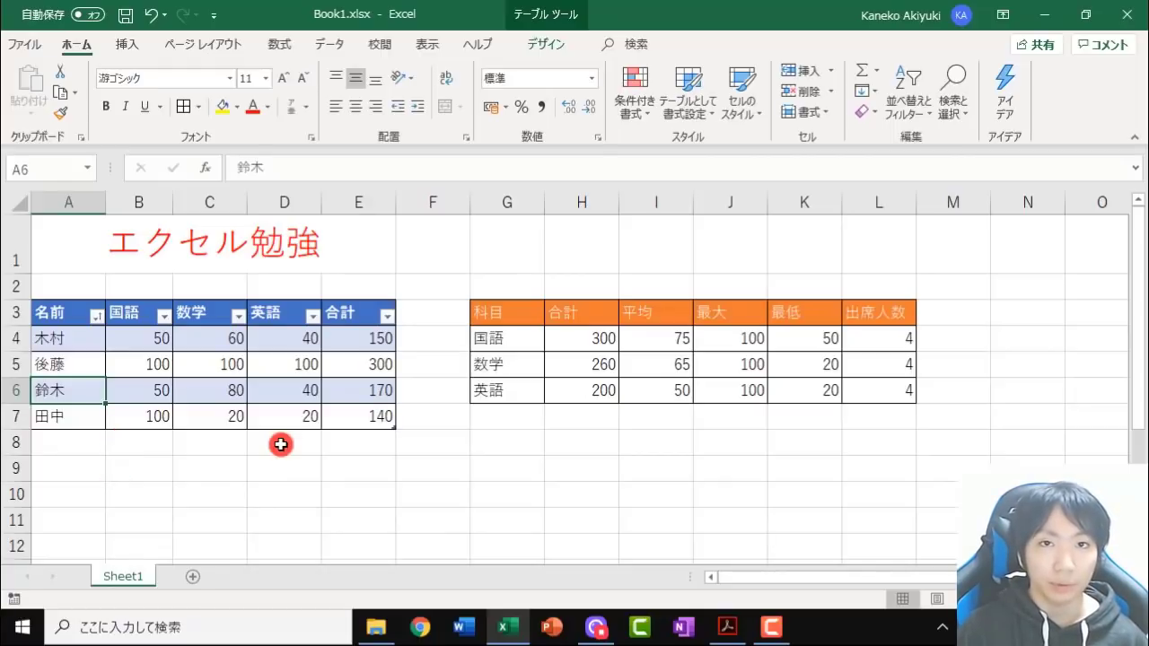
click(241, 440)
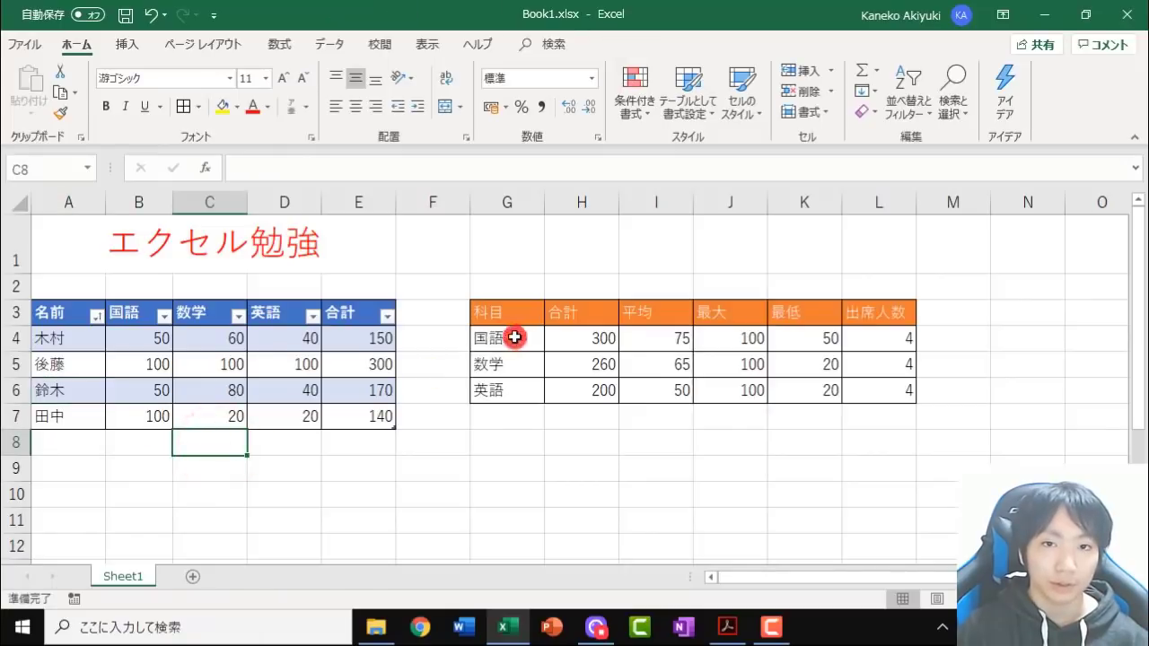
double_click(581, 336)
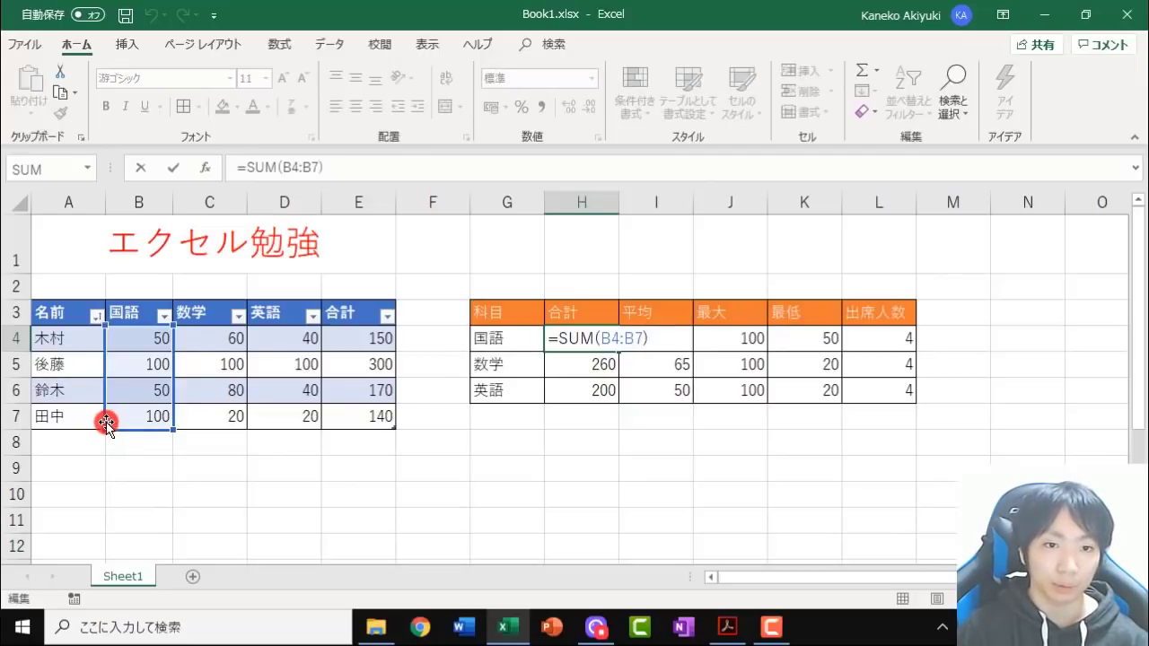
key(ctrl+Return)
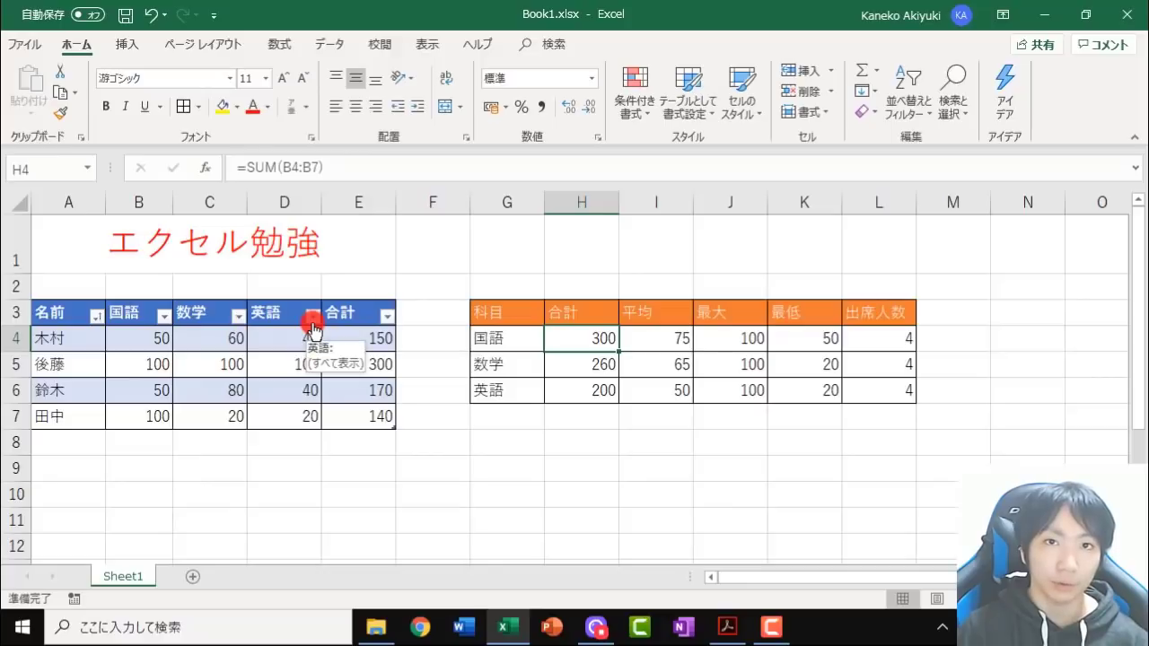
click(313, 316)
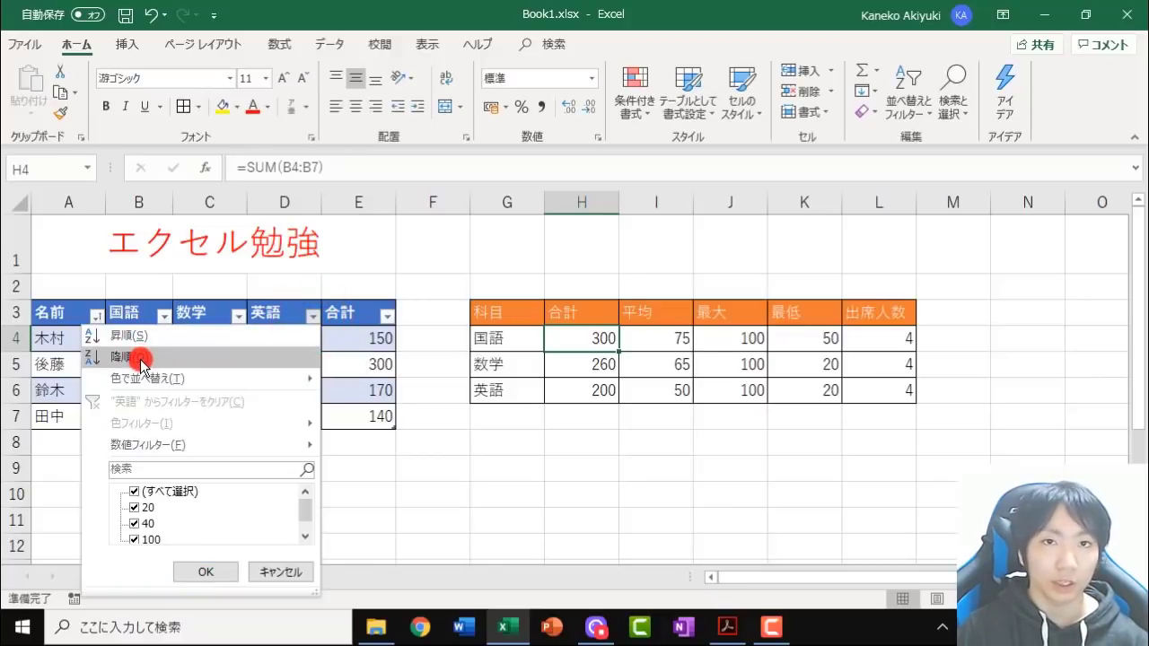
click(141, 530)
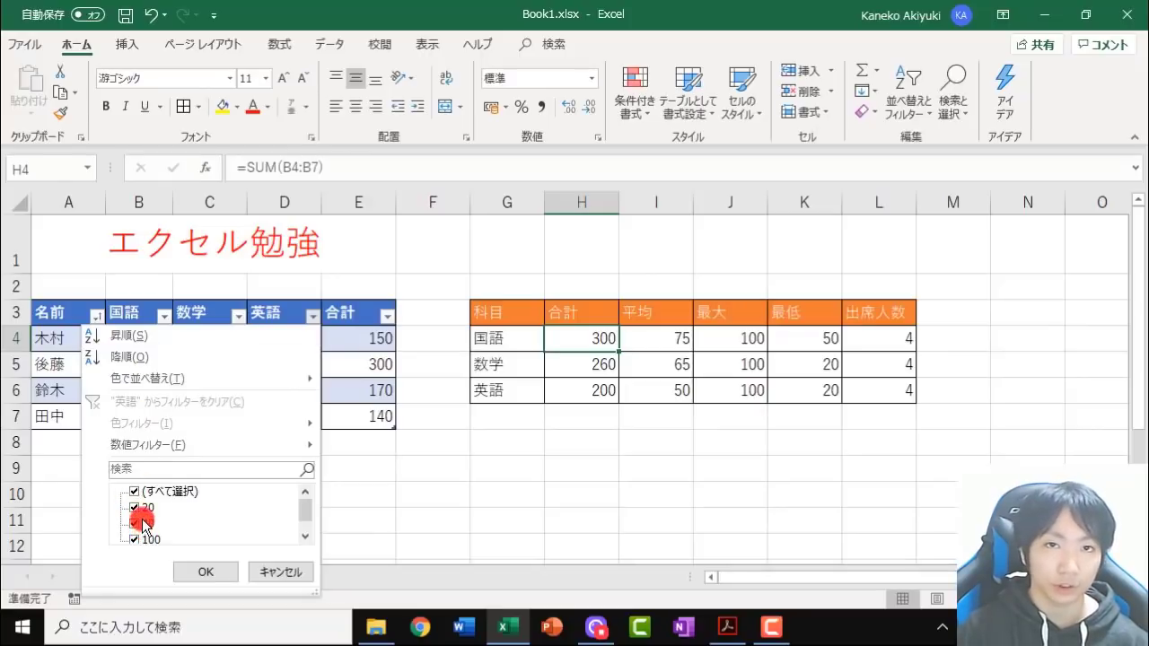
click(284, 572)
click(275, 571)
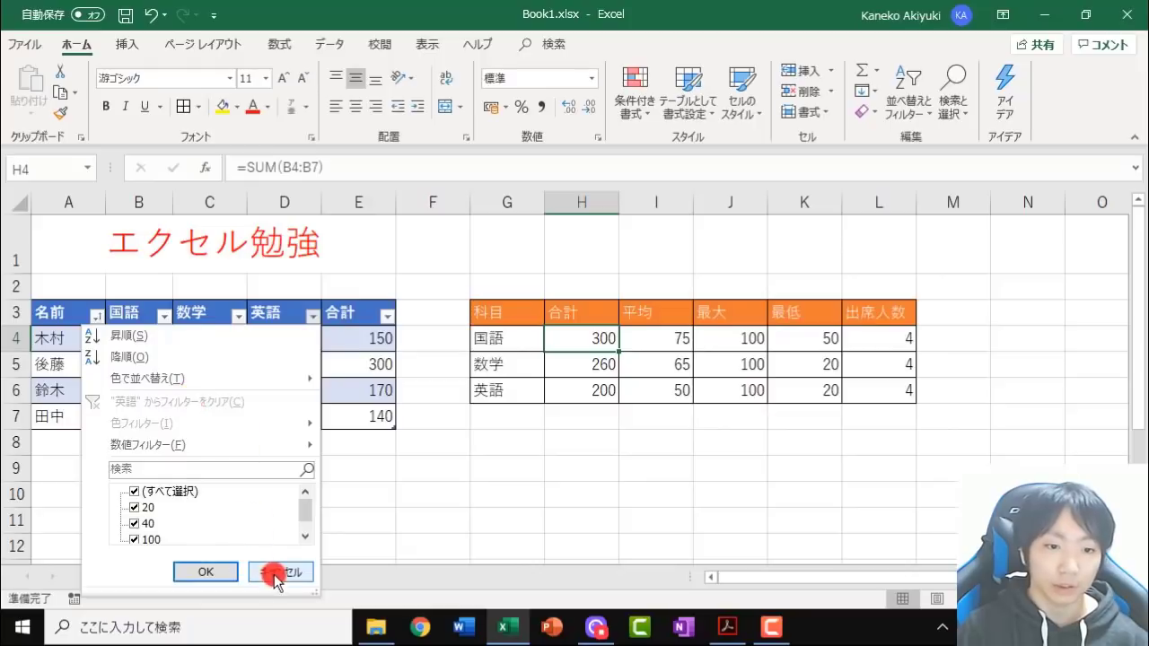